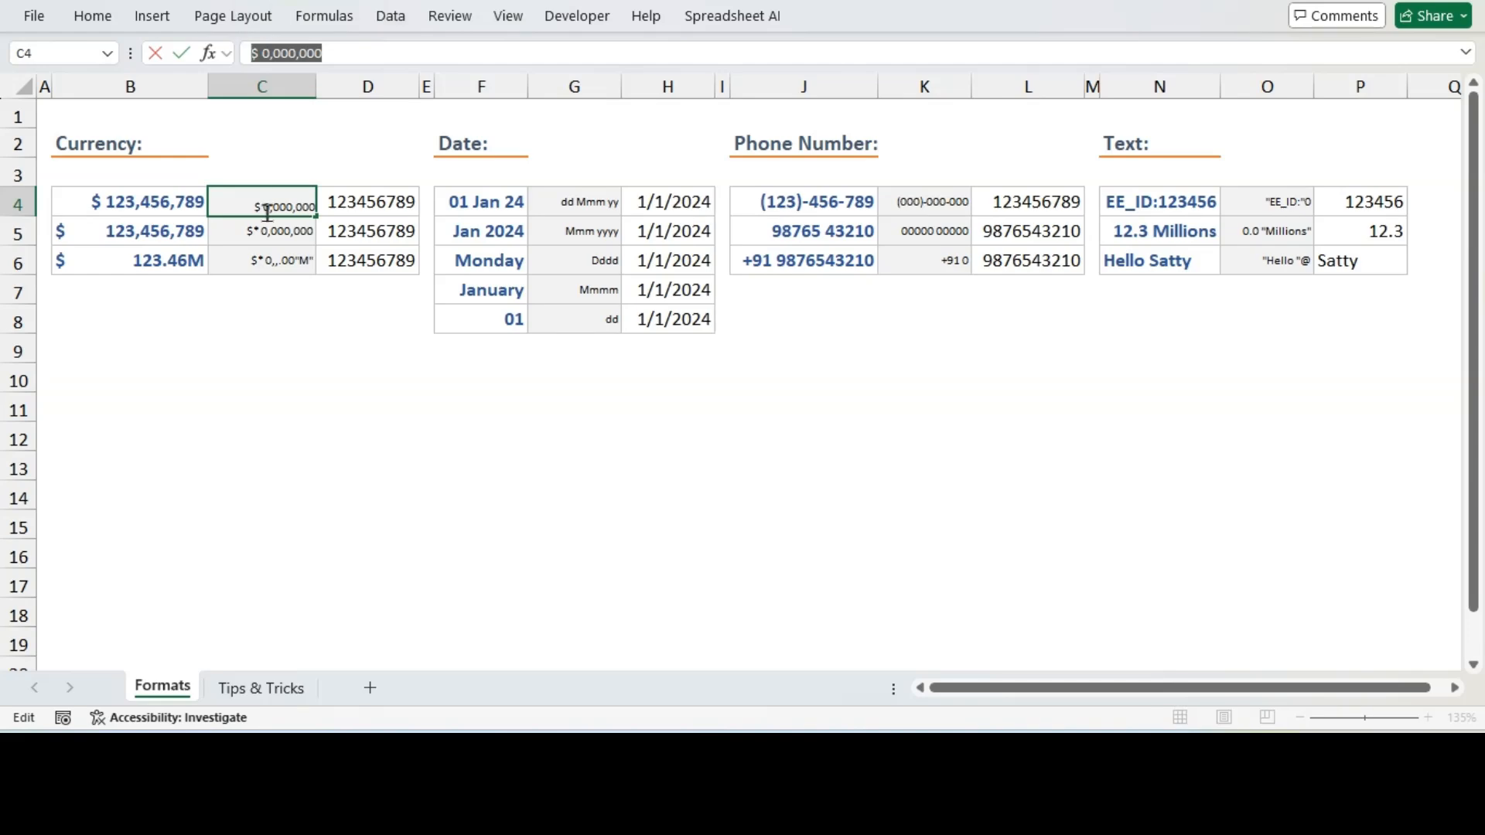
# Apply the custom number format $ 0,000,000 to the number in D4
pyautogui.press('Escape')
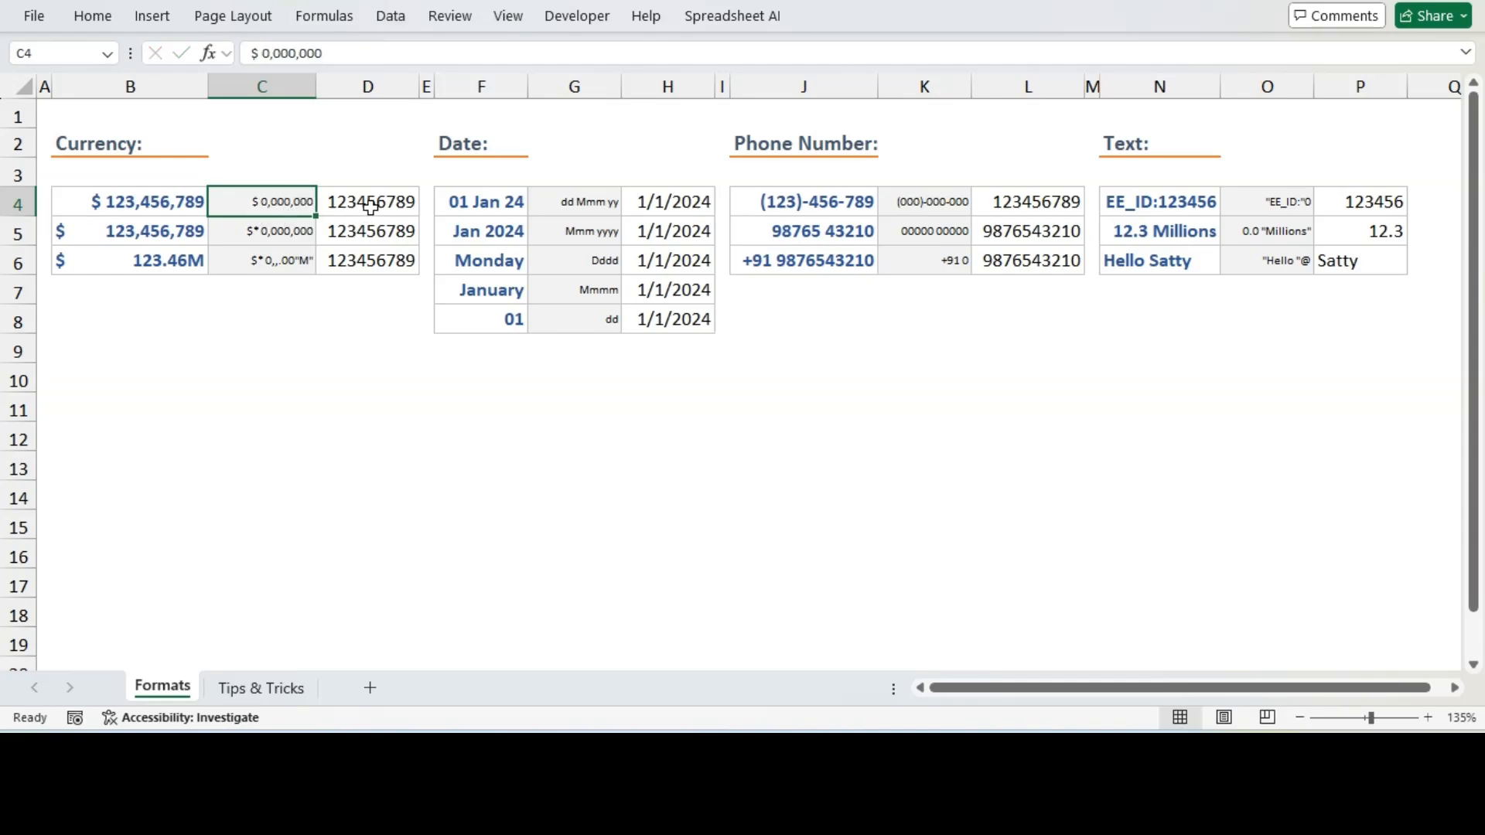
pyautogui.click(372, 208)
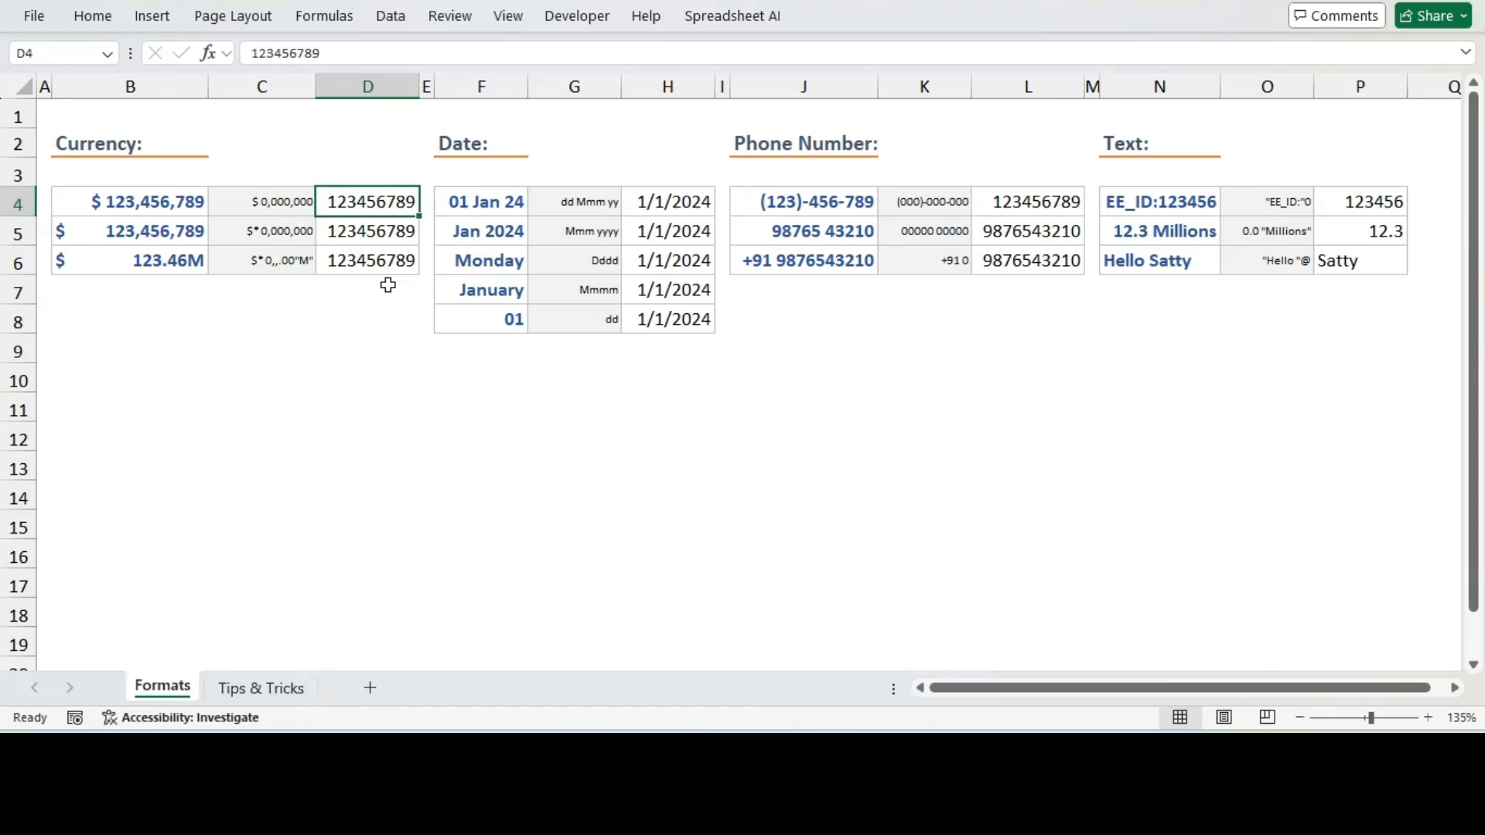
pyautogui.hotkey('ctrl', '1')
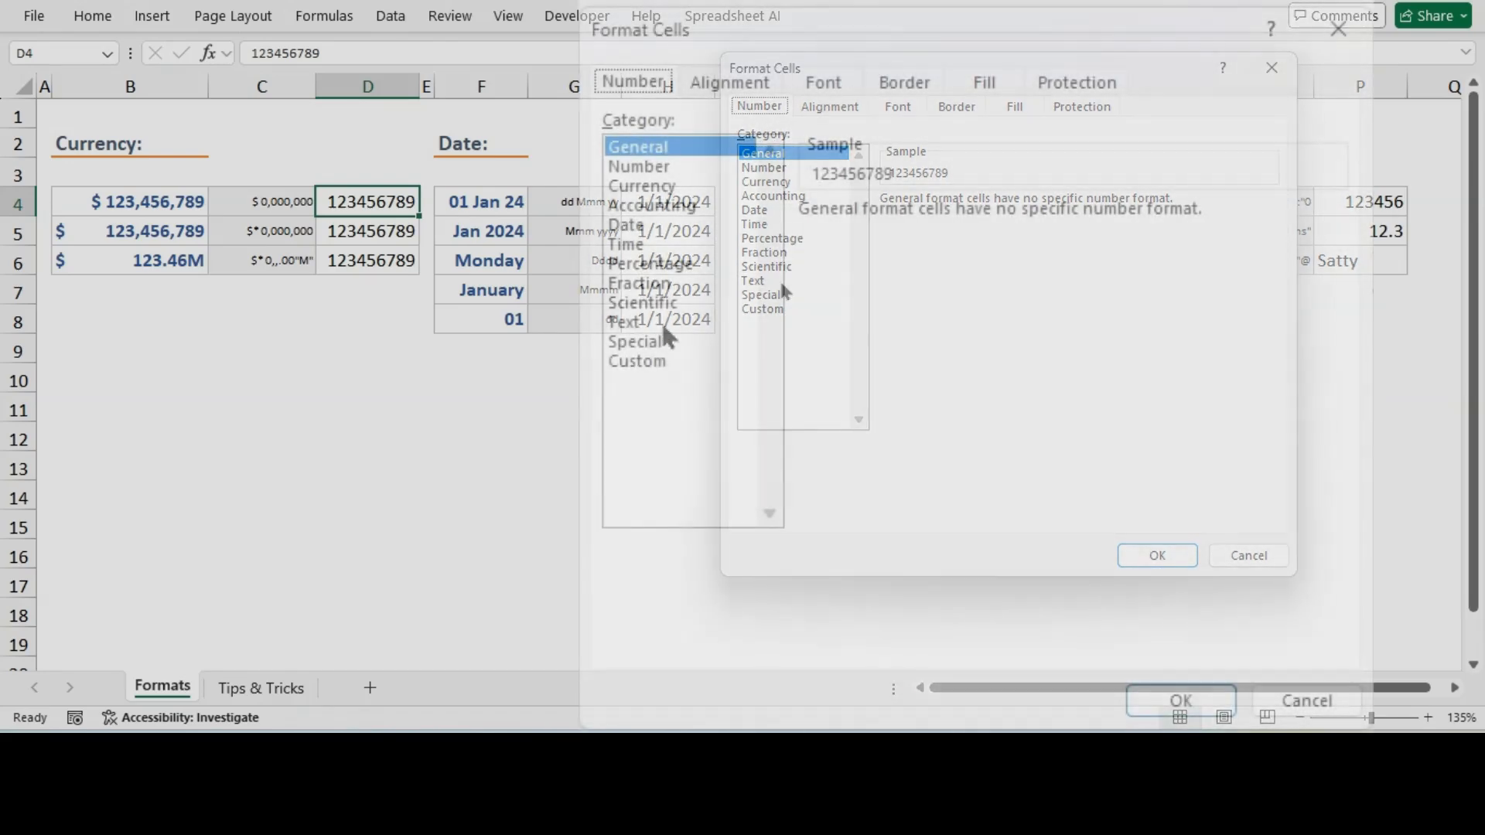
pyautogui.click(651, 362)
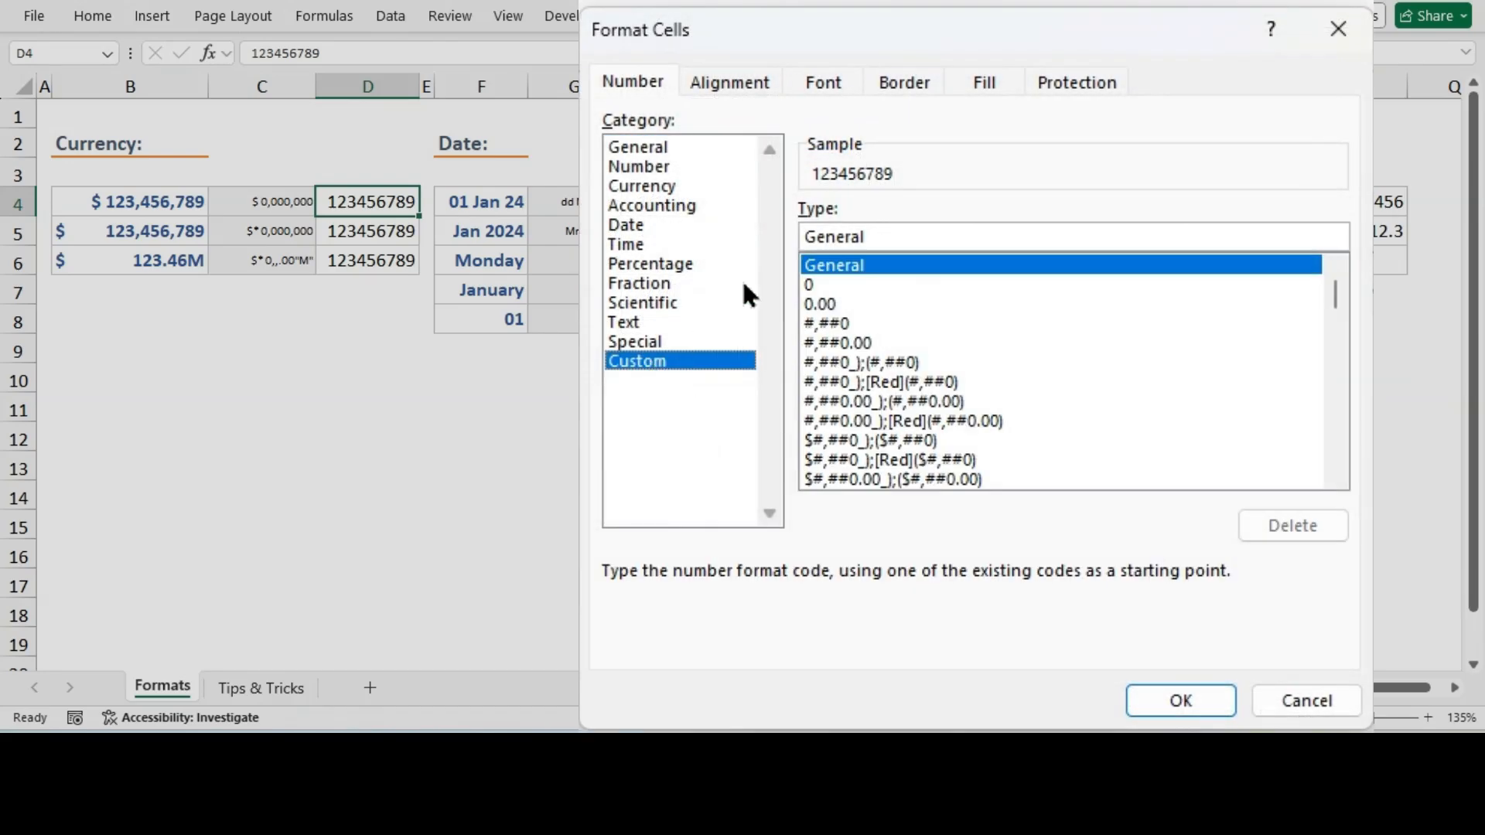
pyautogui.moveTo(895, 241); pyautogui.dragTo(800, 239)
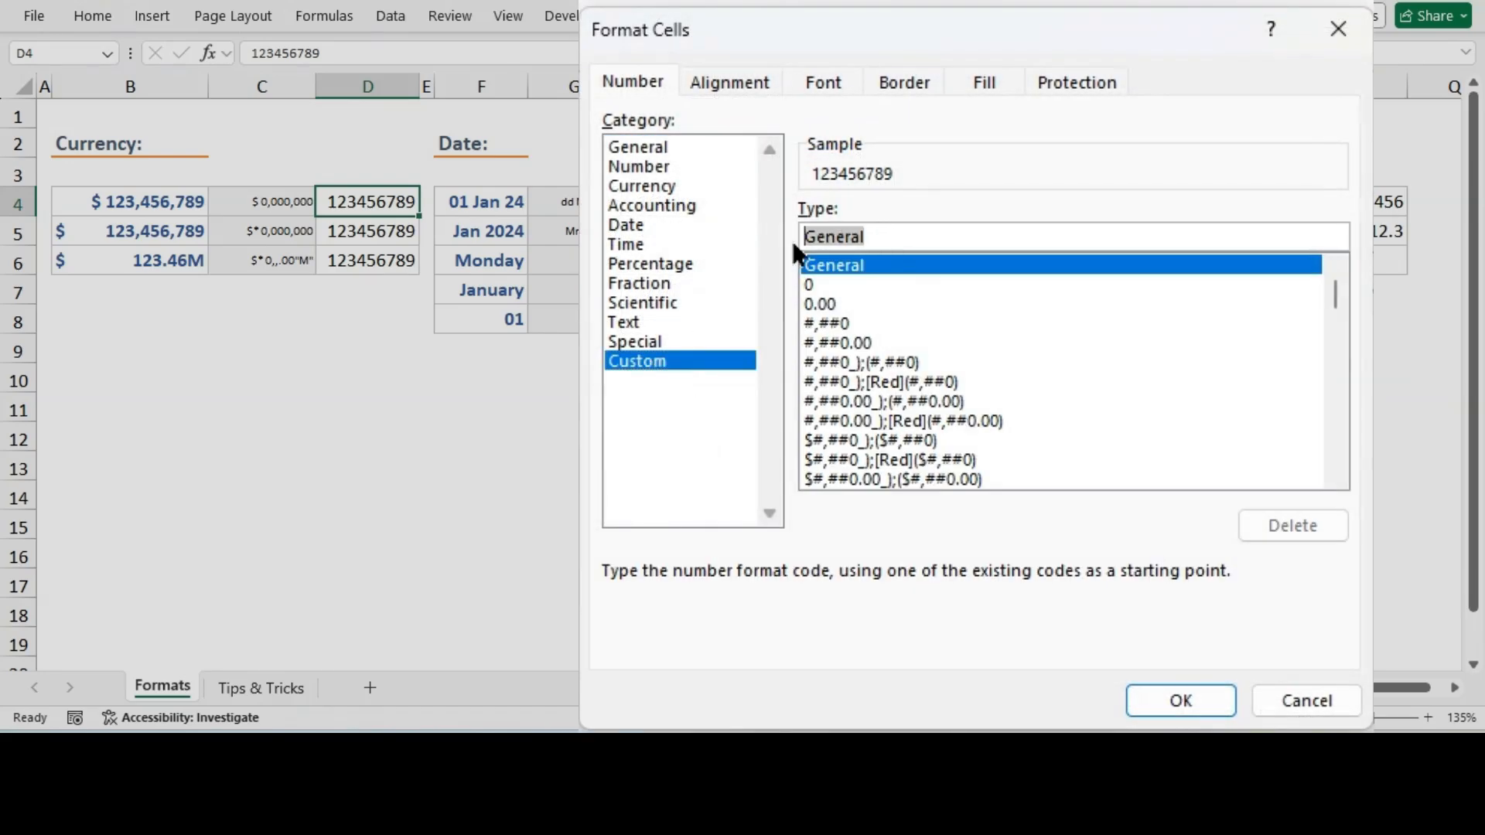
pyautogui.write('$ 0,000,000')
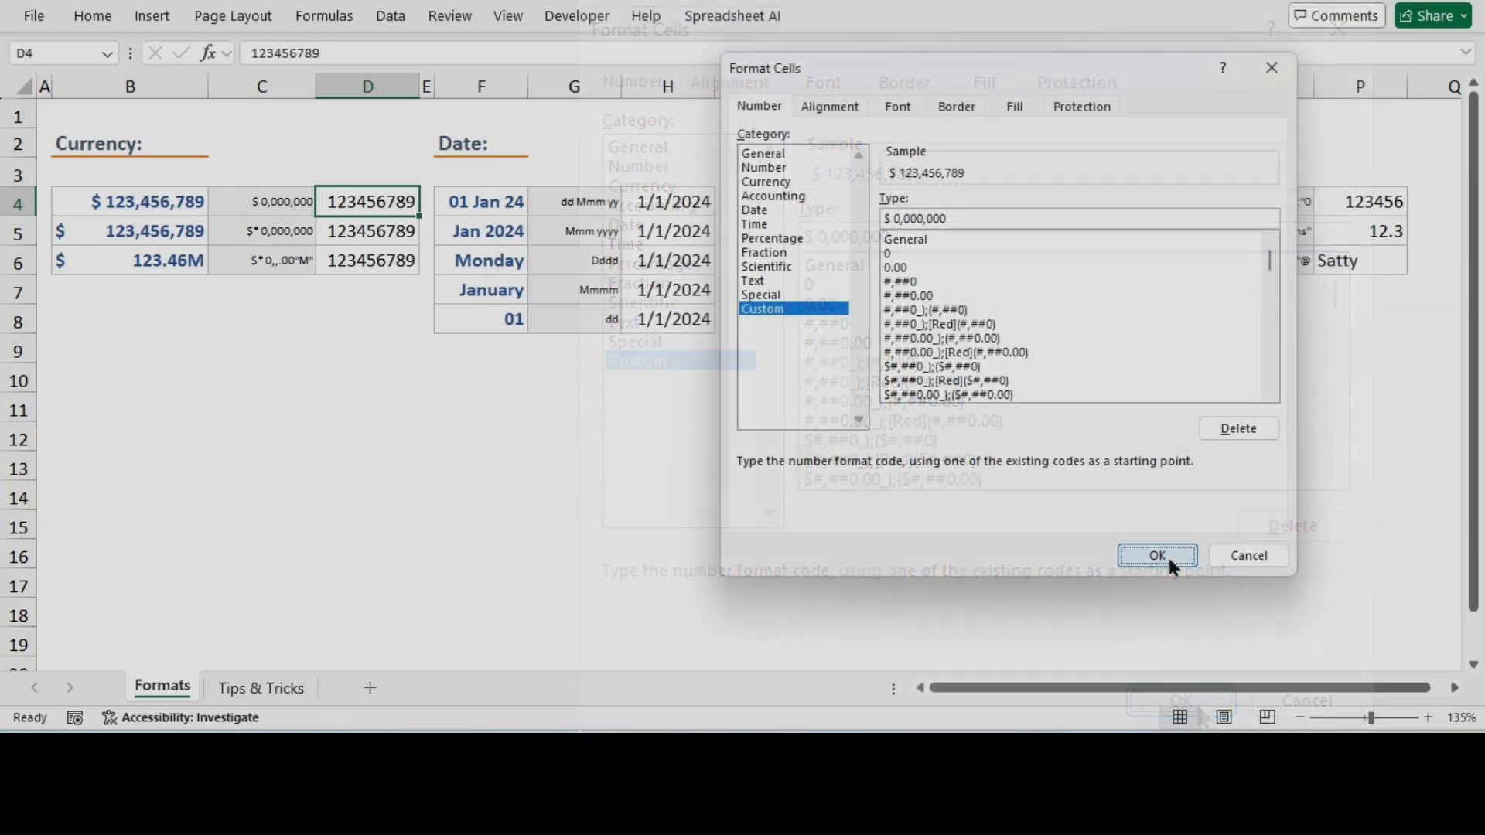
pyautogui.click(1161, 557)
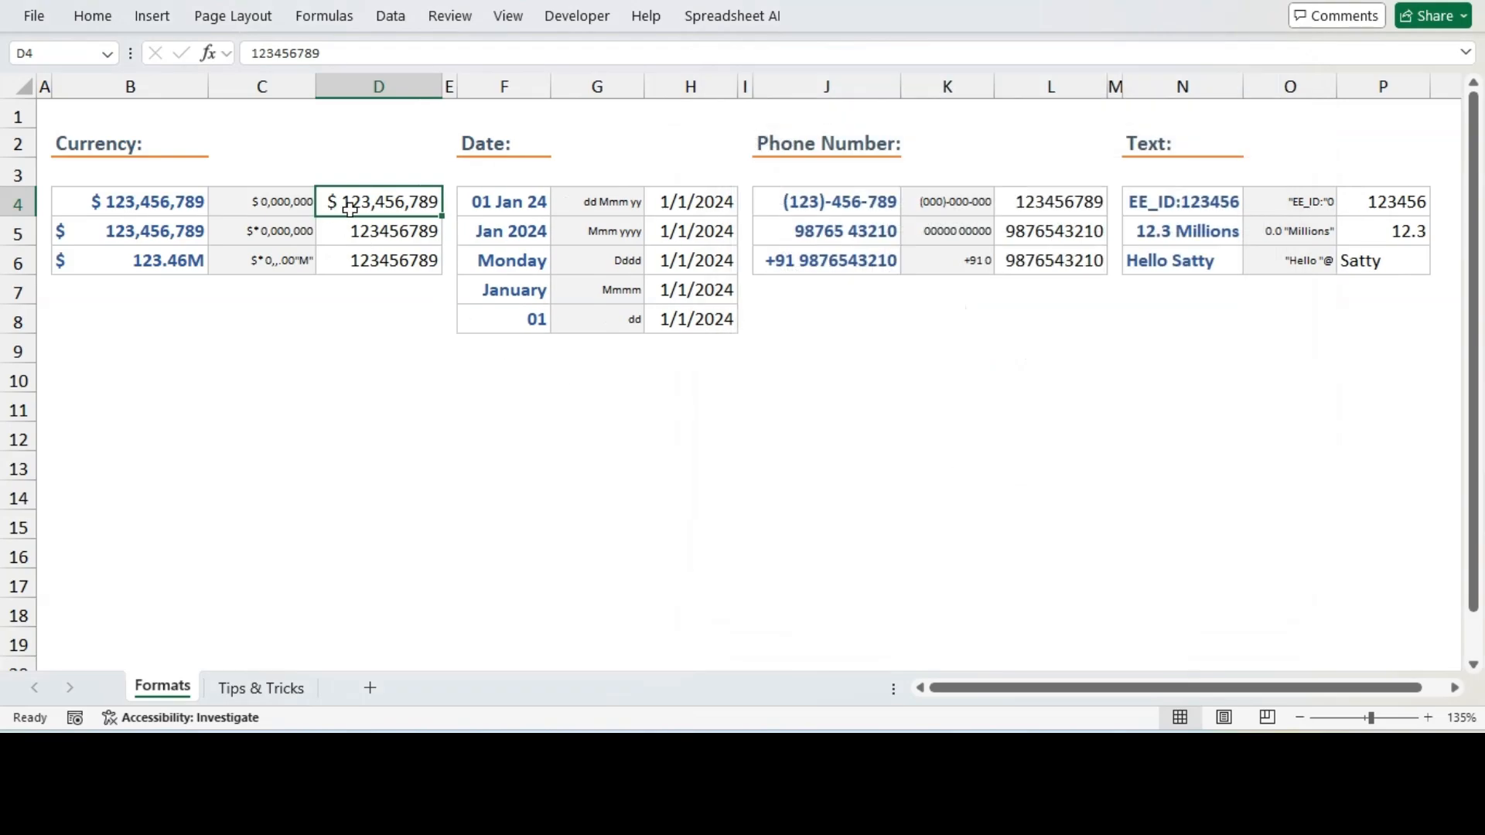
# Compare the currency examples in column B with their format codes in column C
pyautogui.click(106, 199)
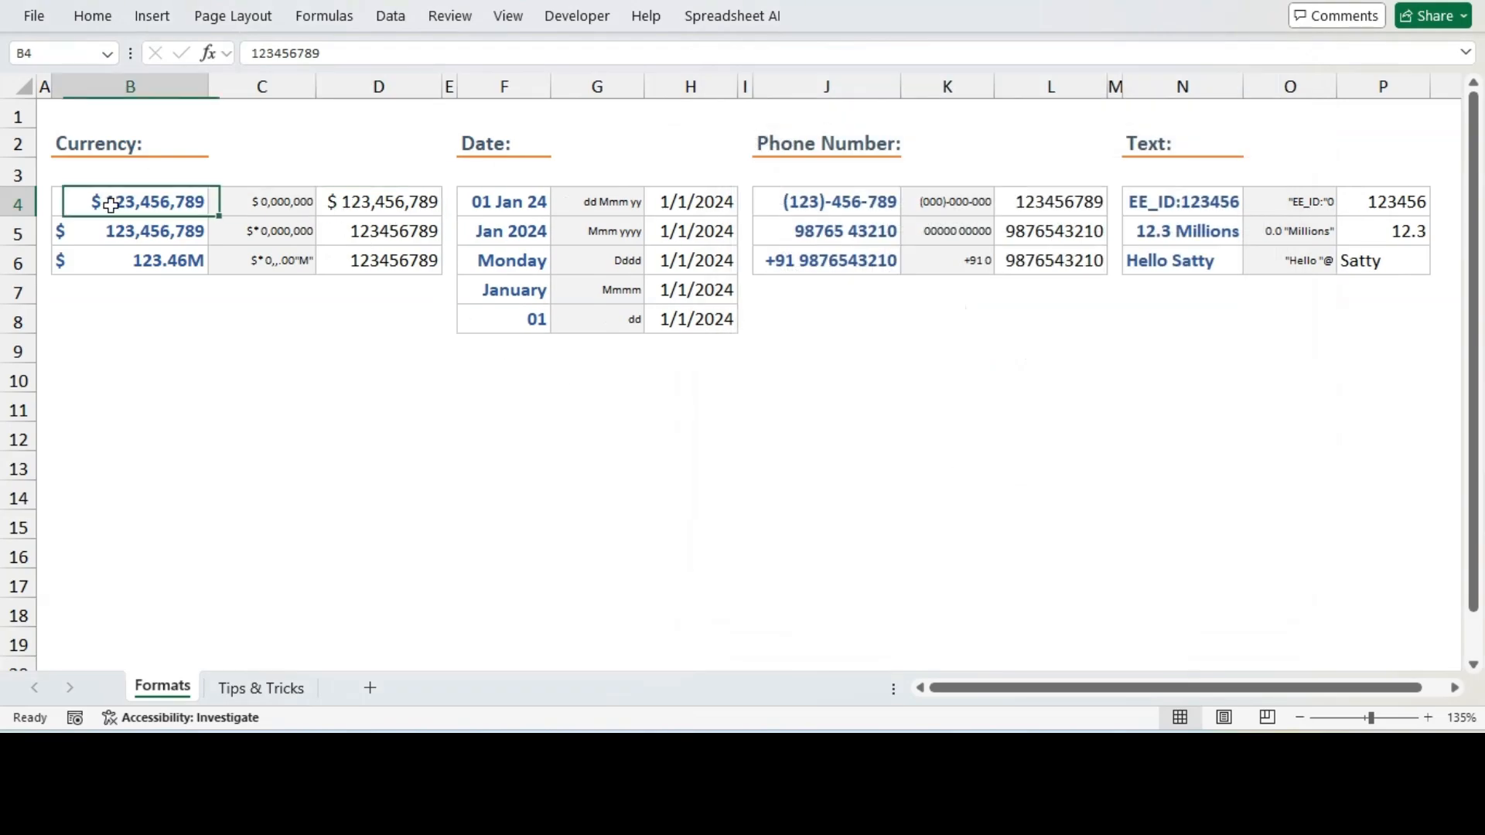
pyautogui.click(279, 231)
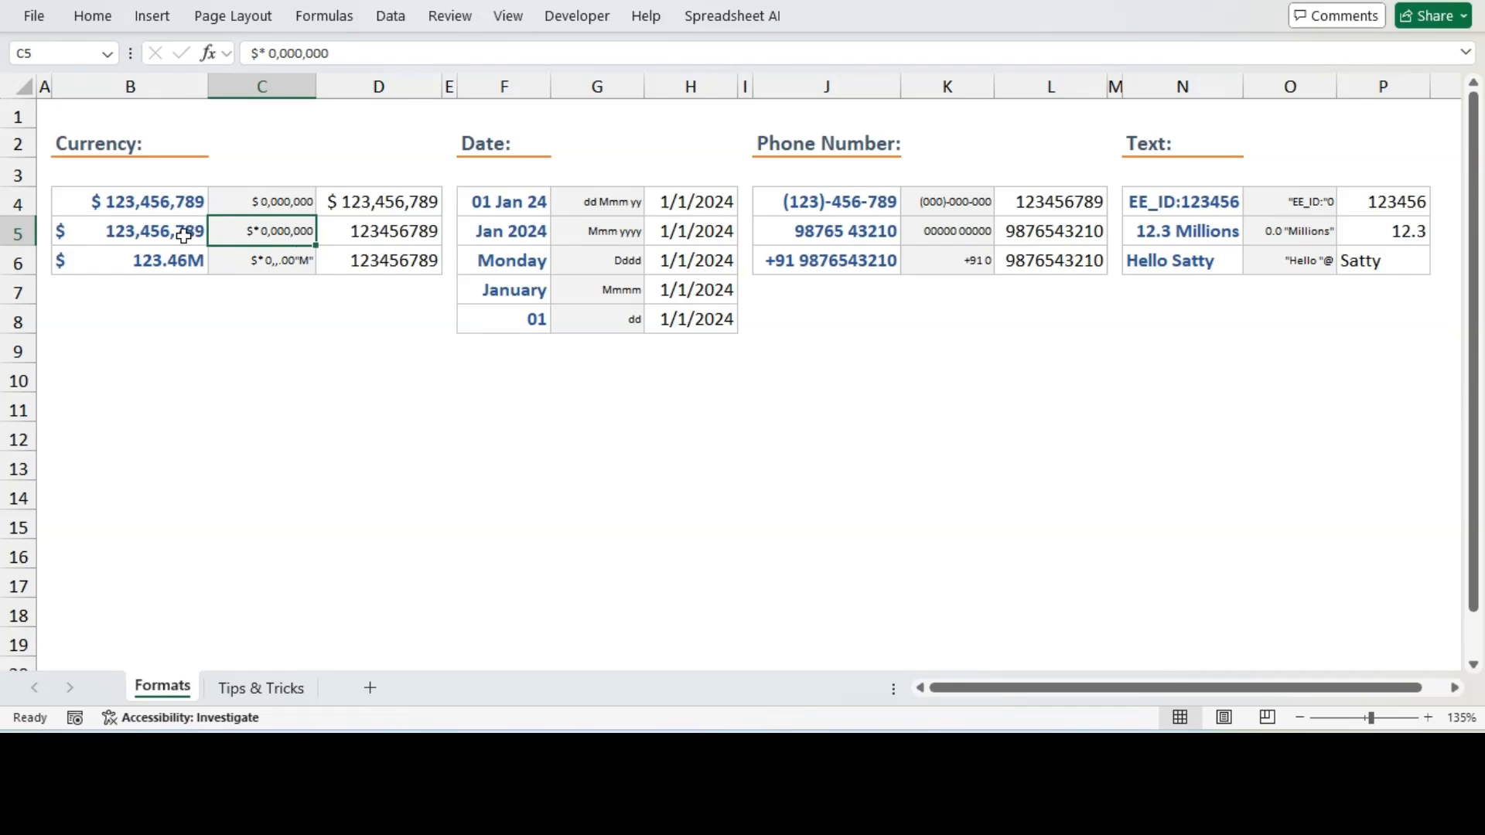
pyautogui.click(258, 201)
pyautogui.click(258, 226)
pyautogui.click(114, 202)
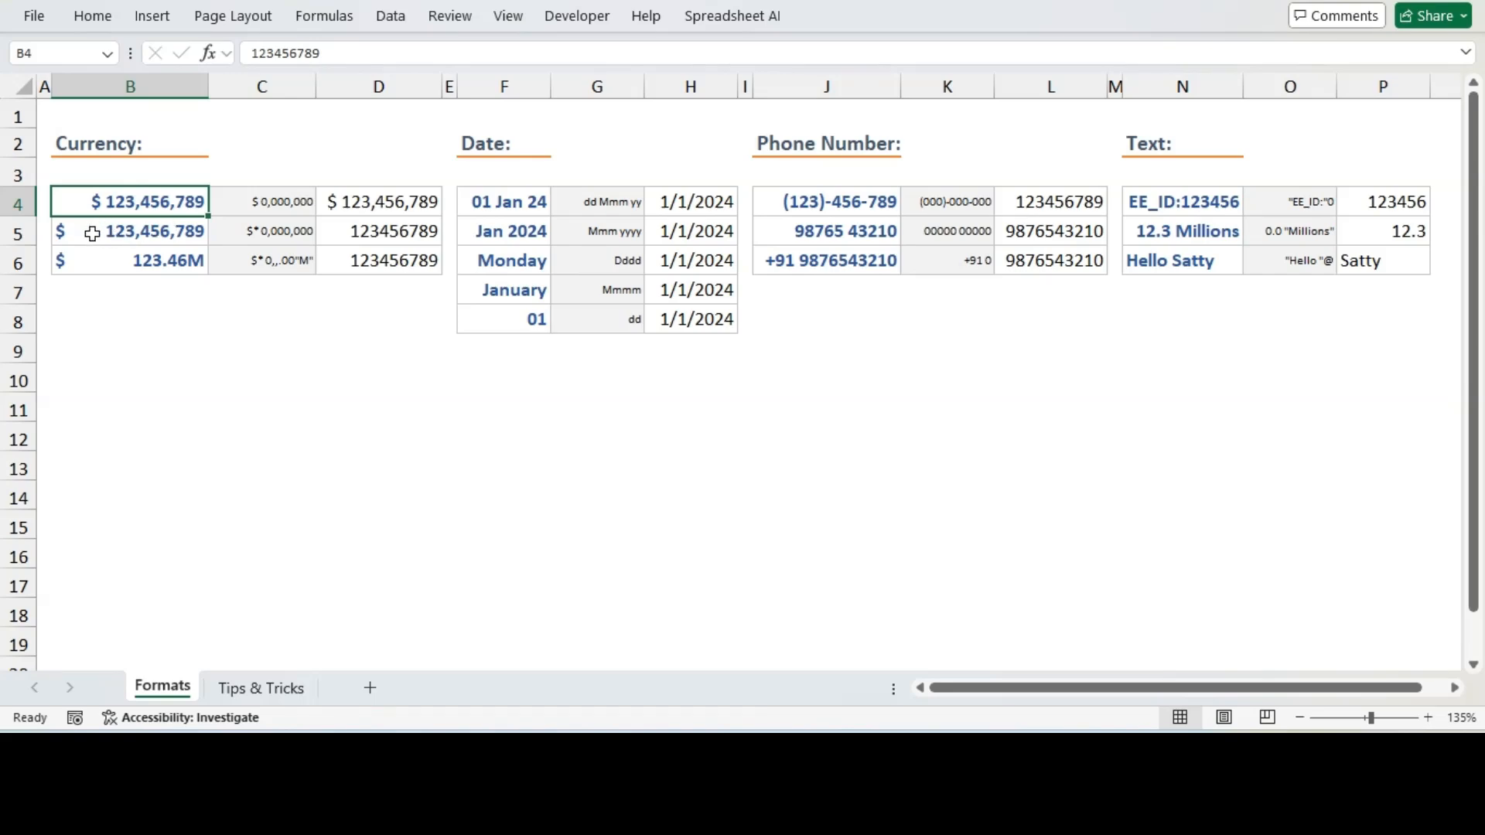
pyautogui.click(232, 232)
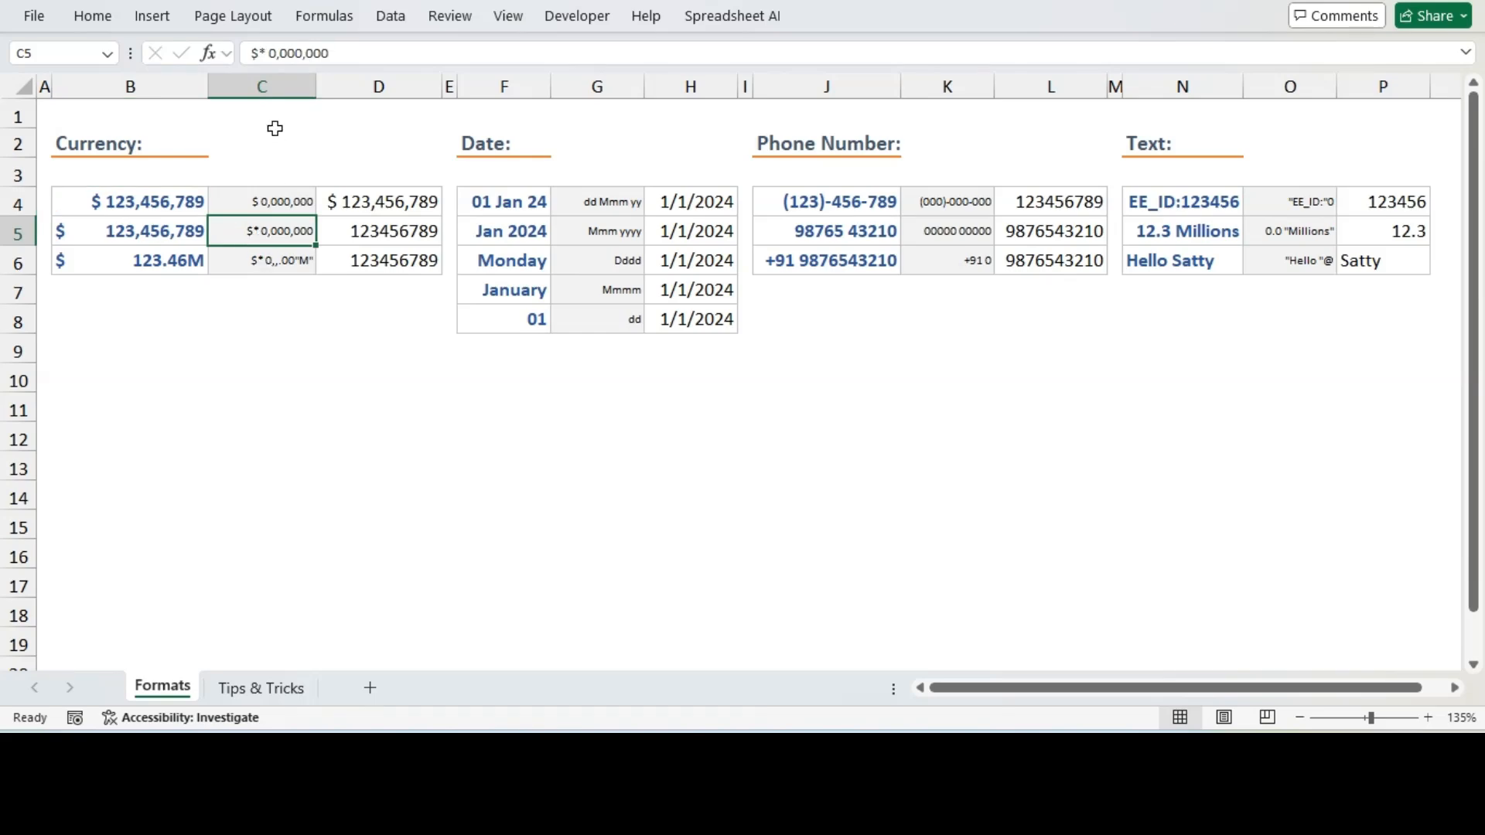
# Copy the format code $* 0,000,000 from C5 and apply it as a custom format to D5
pyautogui.moveTo(331, 52); pyautogui.dragTo(247, 56)
pyautogui.hotkey('ctrl', 'c')
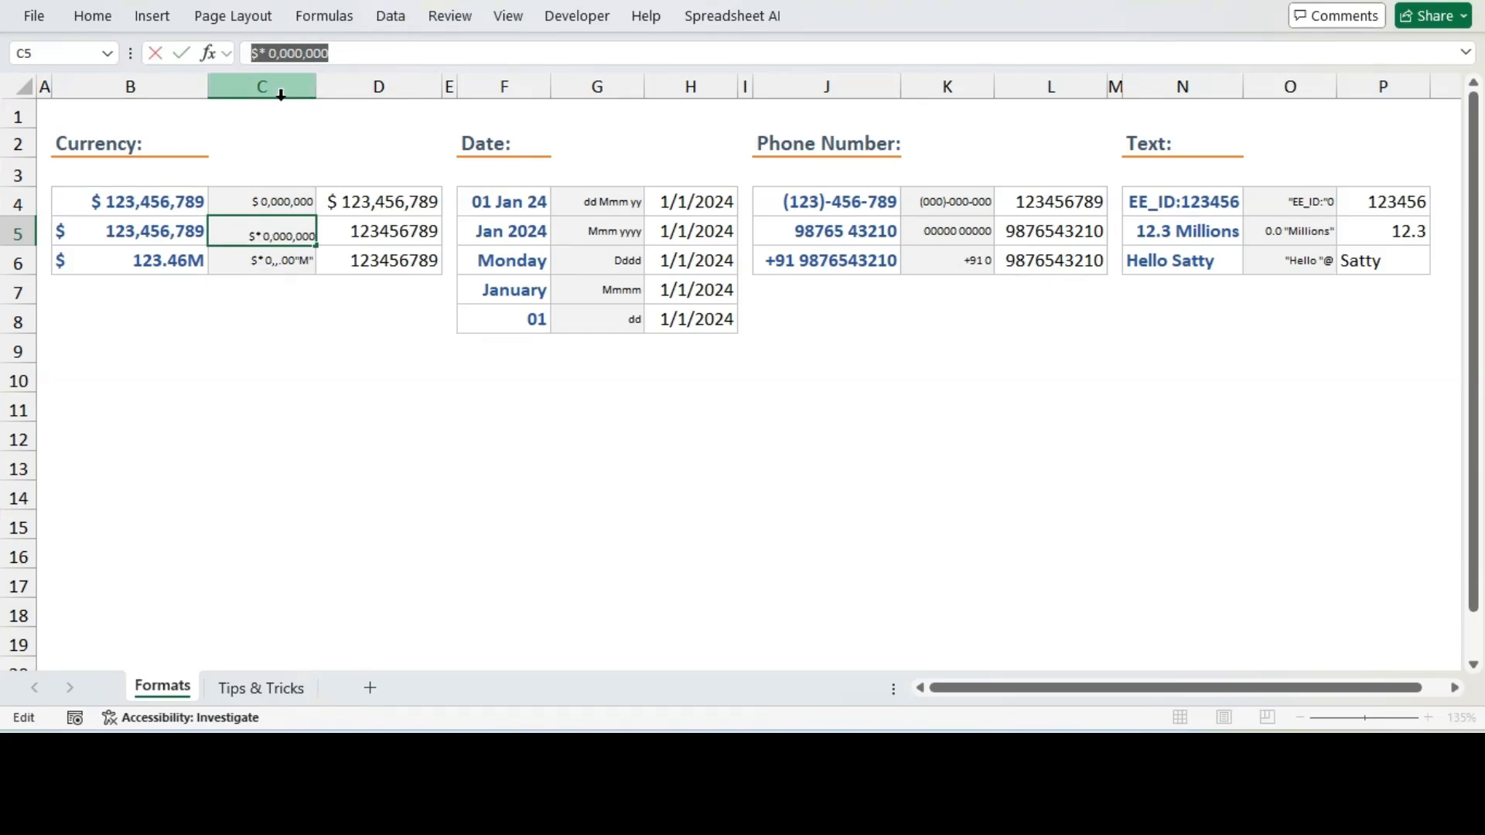
pyautogui.press('Escape')
pyautogui.click(395, 231)
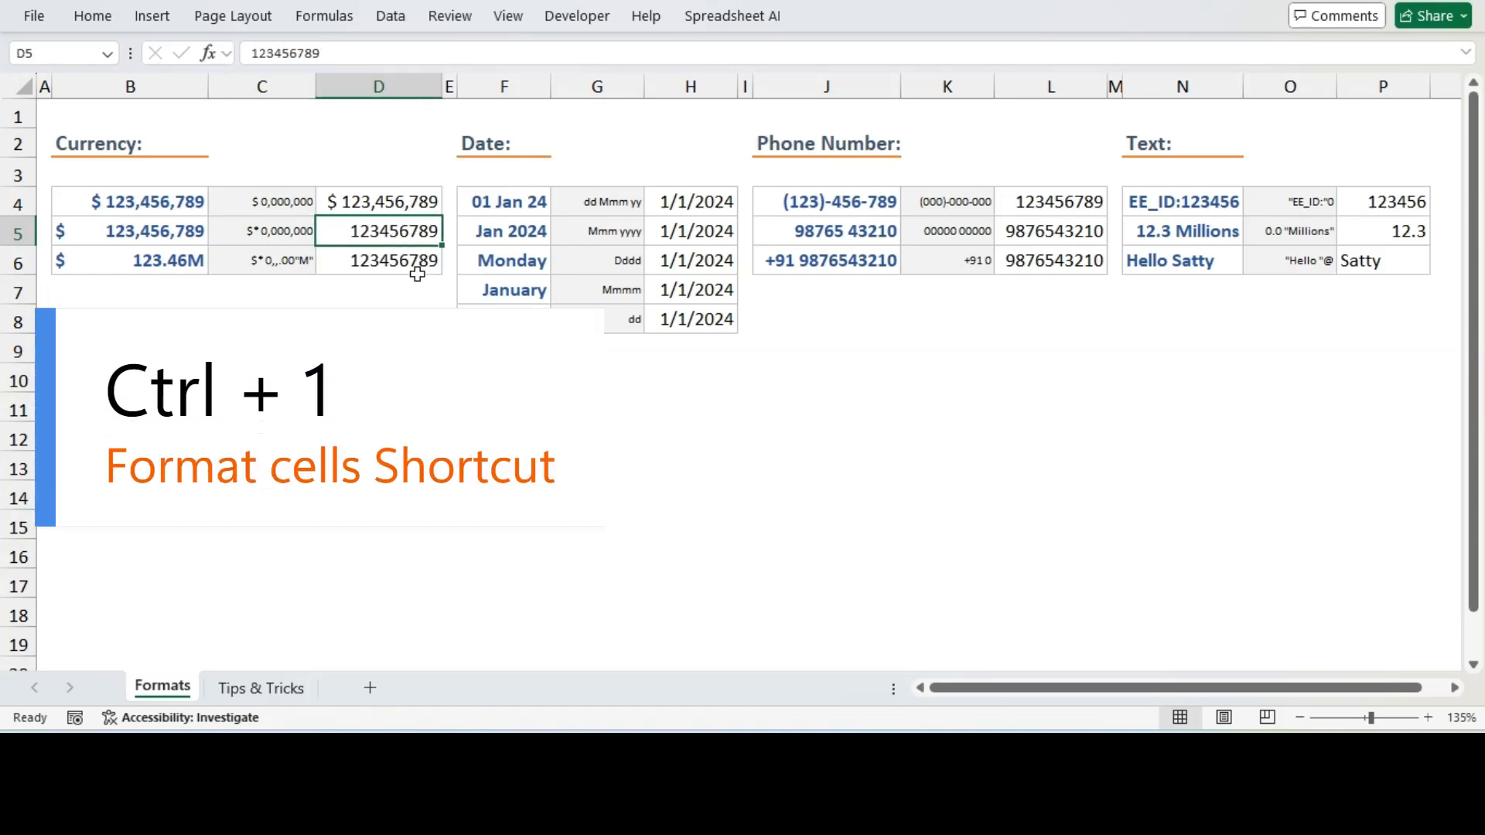
pyautogui.hotkey('ctrl', '1')
pyautogui.click(725, 354)
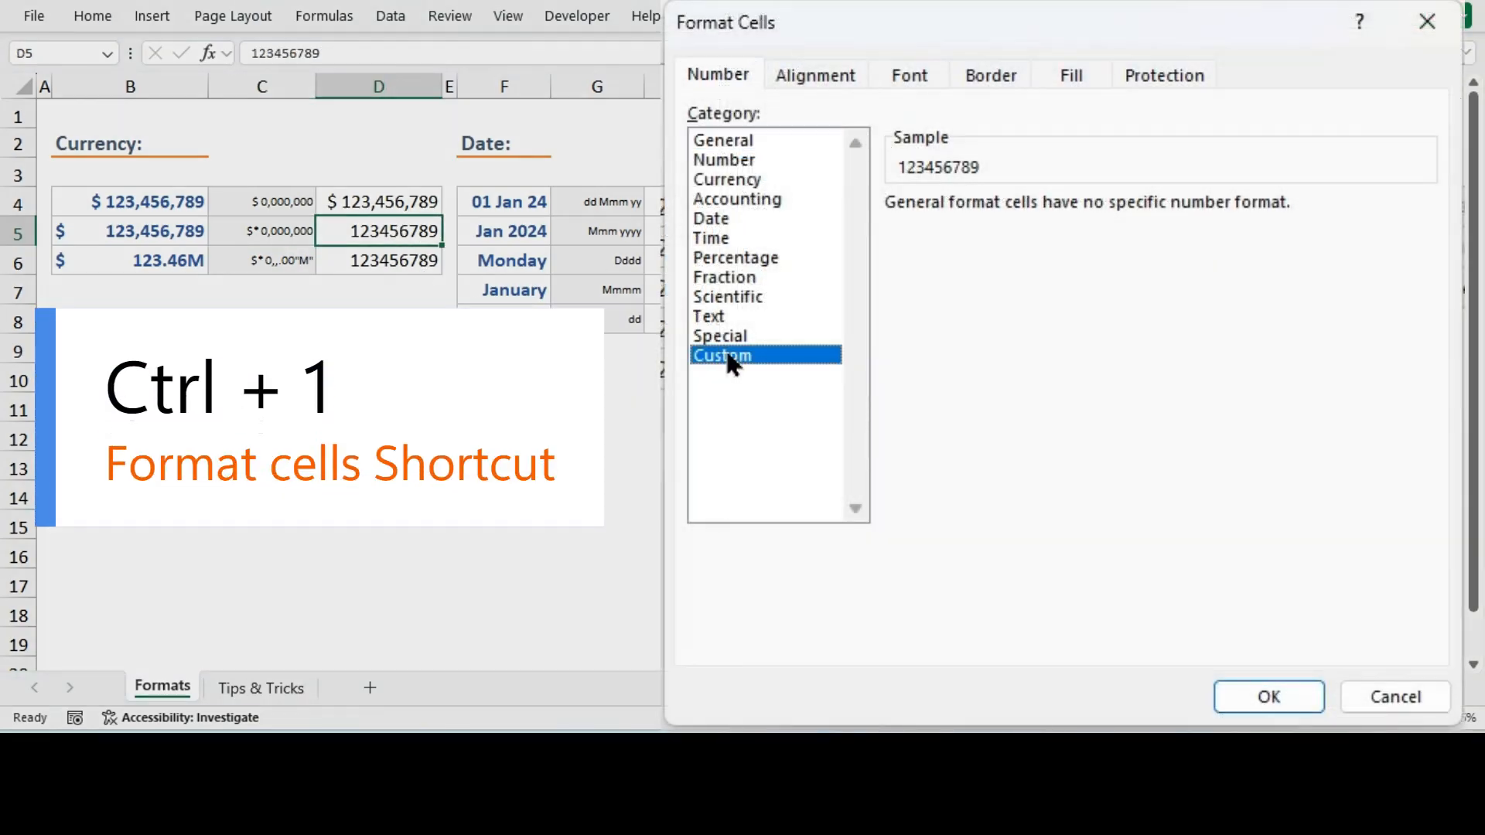
pyautogui.moveTo(982, 226); pyautogui.dragTo(886, 226)
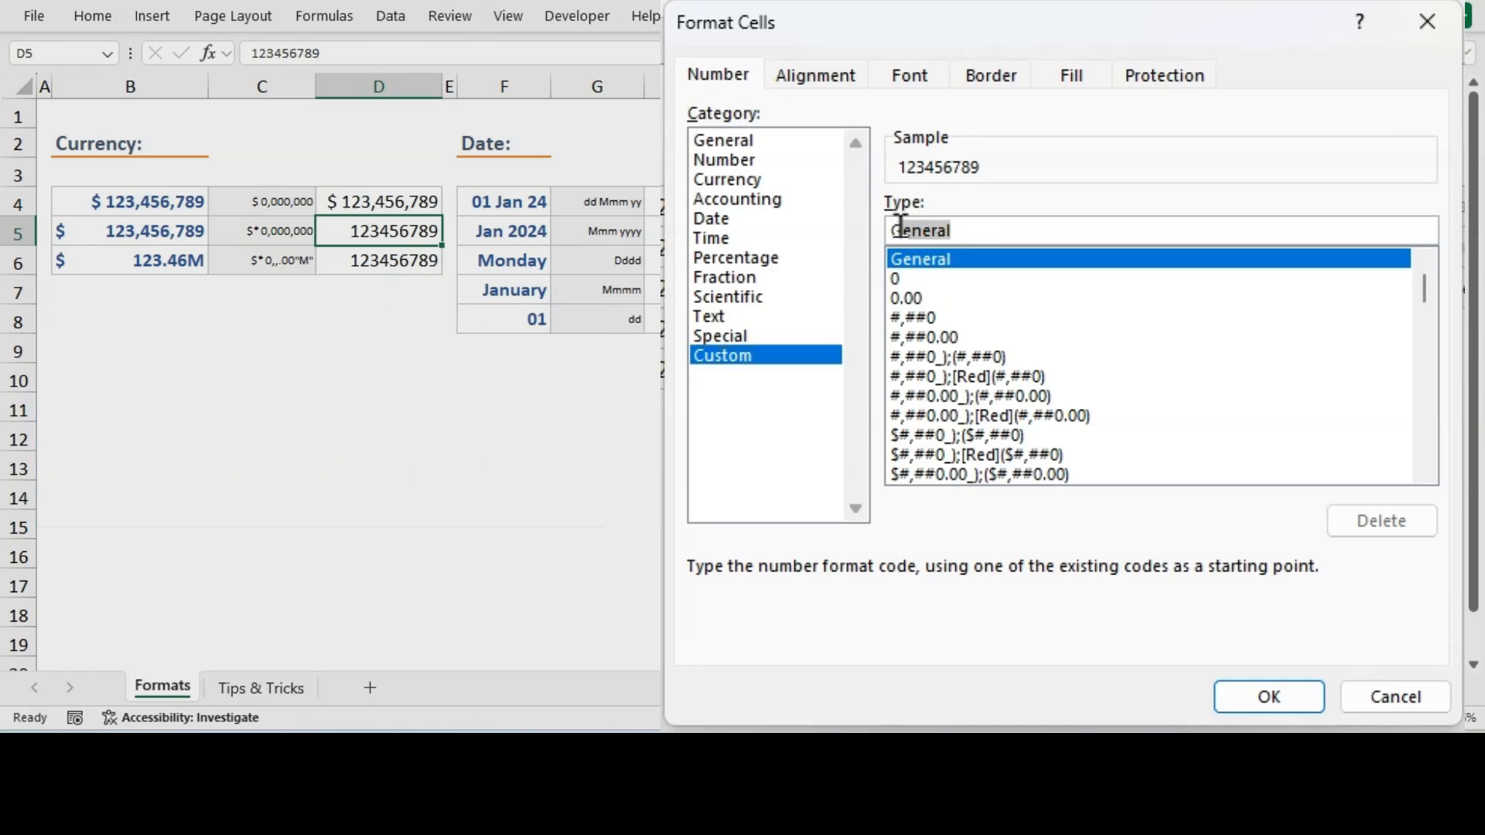
pyautogui.hotkey('ctrl', 'v')
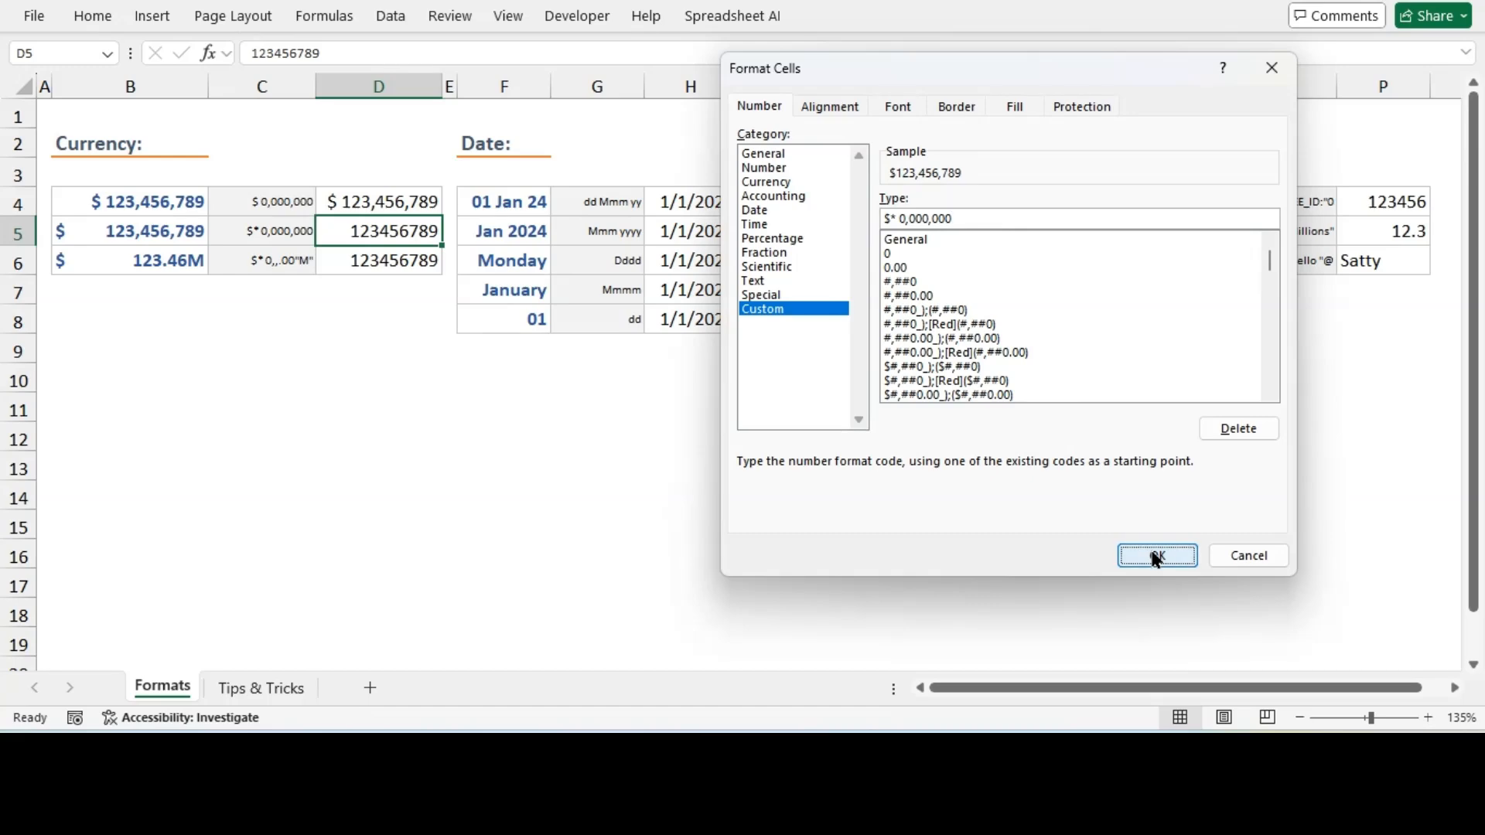
pyautogui.click(1154, 556)
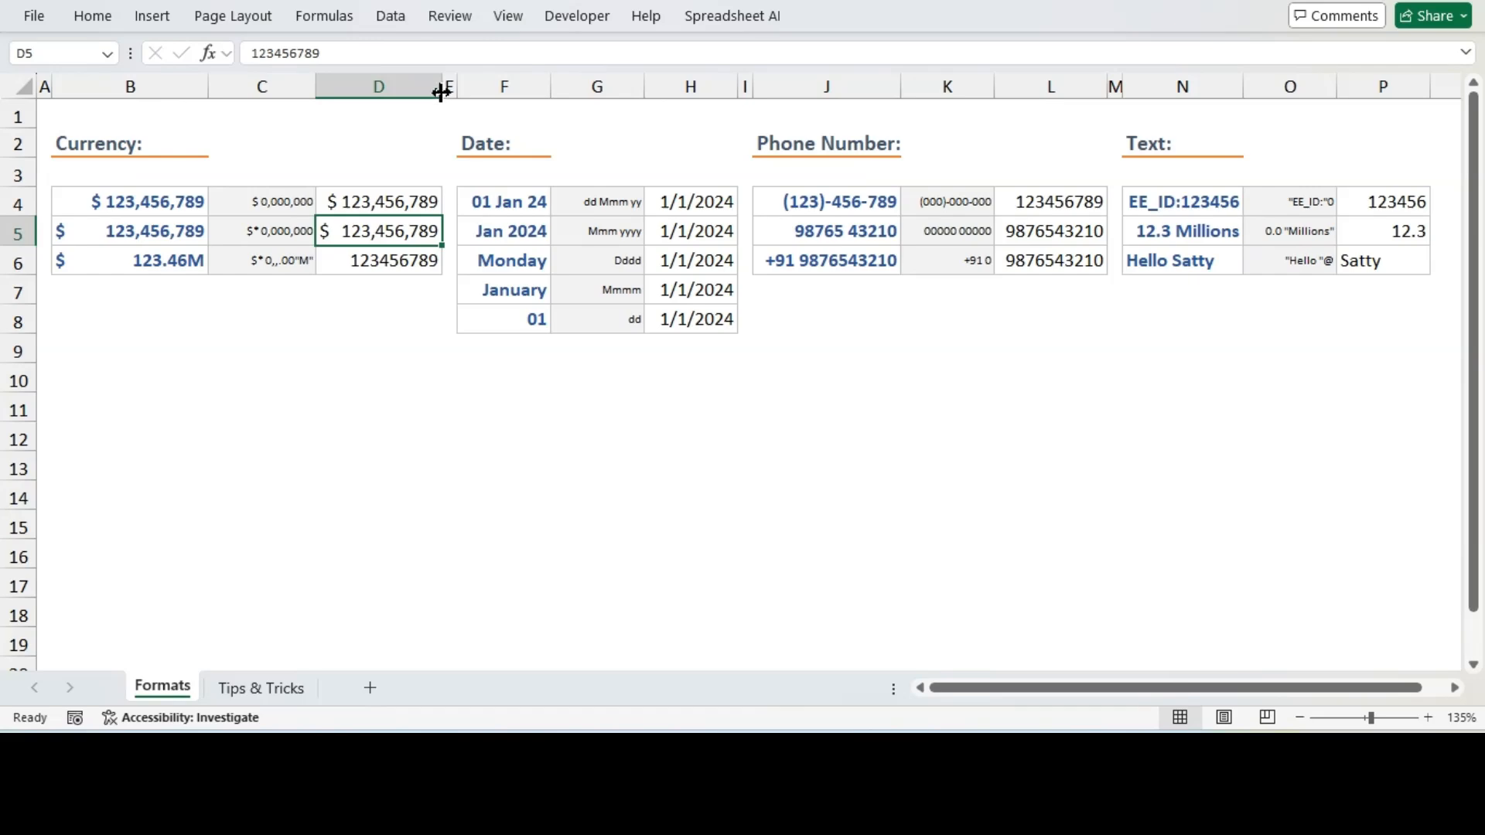
# Widen column D, then autofit its width again
pyautogui.moveTo(441, 93); pyautogui.dragTo(635, 97)
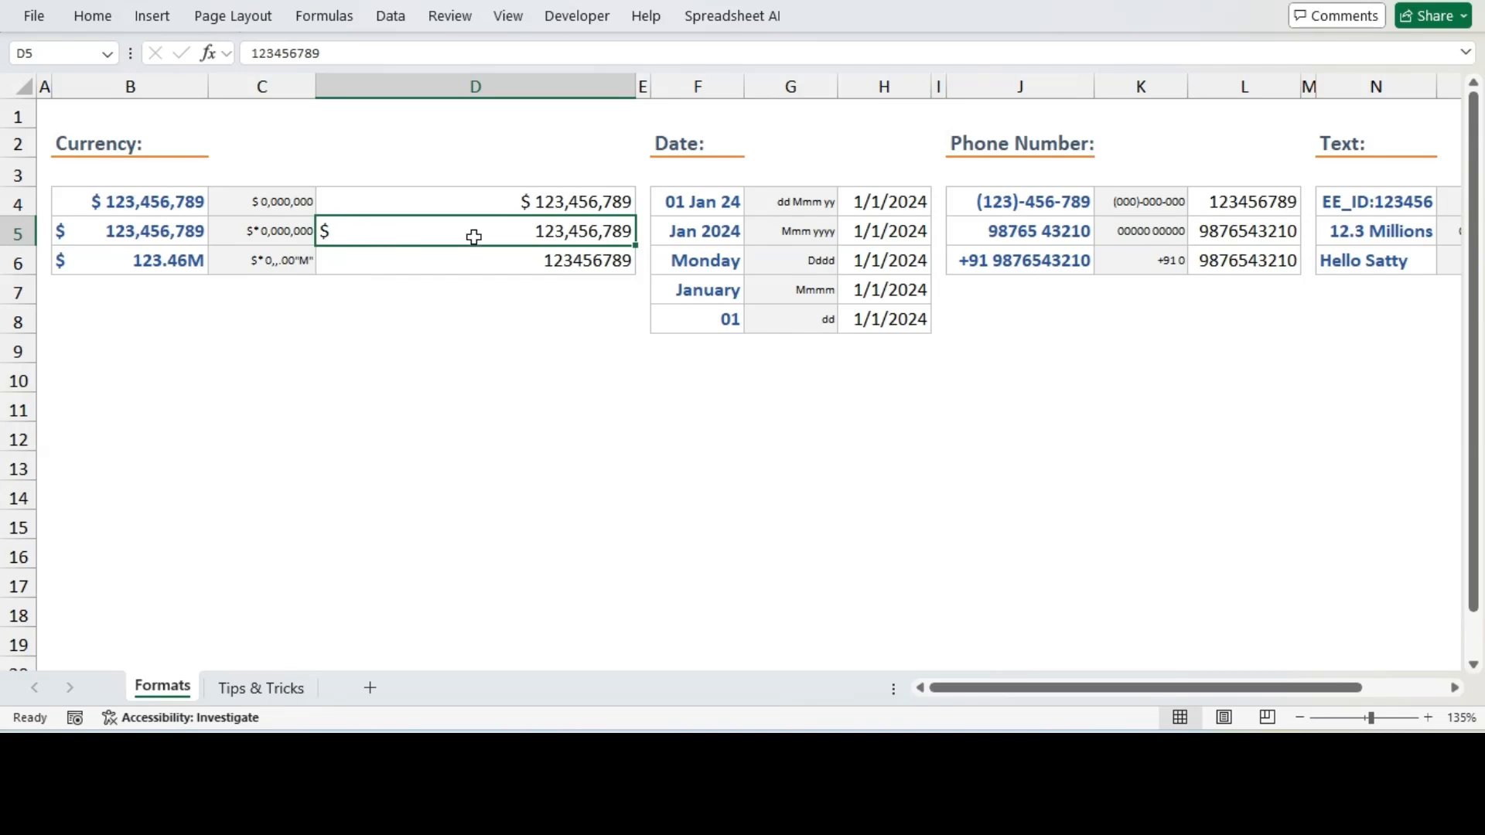
pyautogui.doubleClick(629, 94)
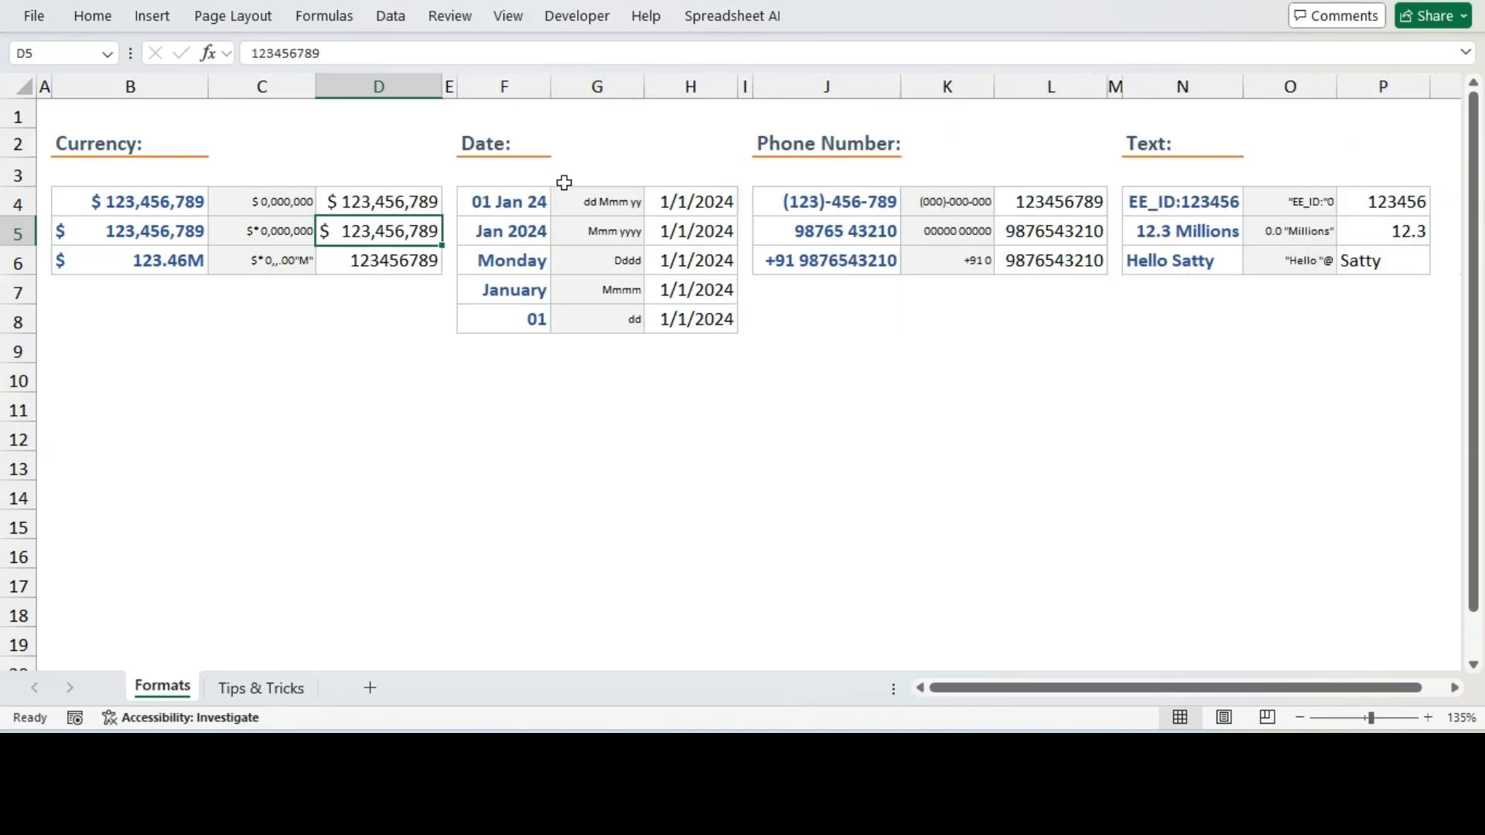
# Copy the format code $* 0,,.00"M" from C6 and apply it as a custom format to D6
pyautogui.click(352, 270)
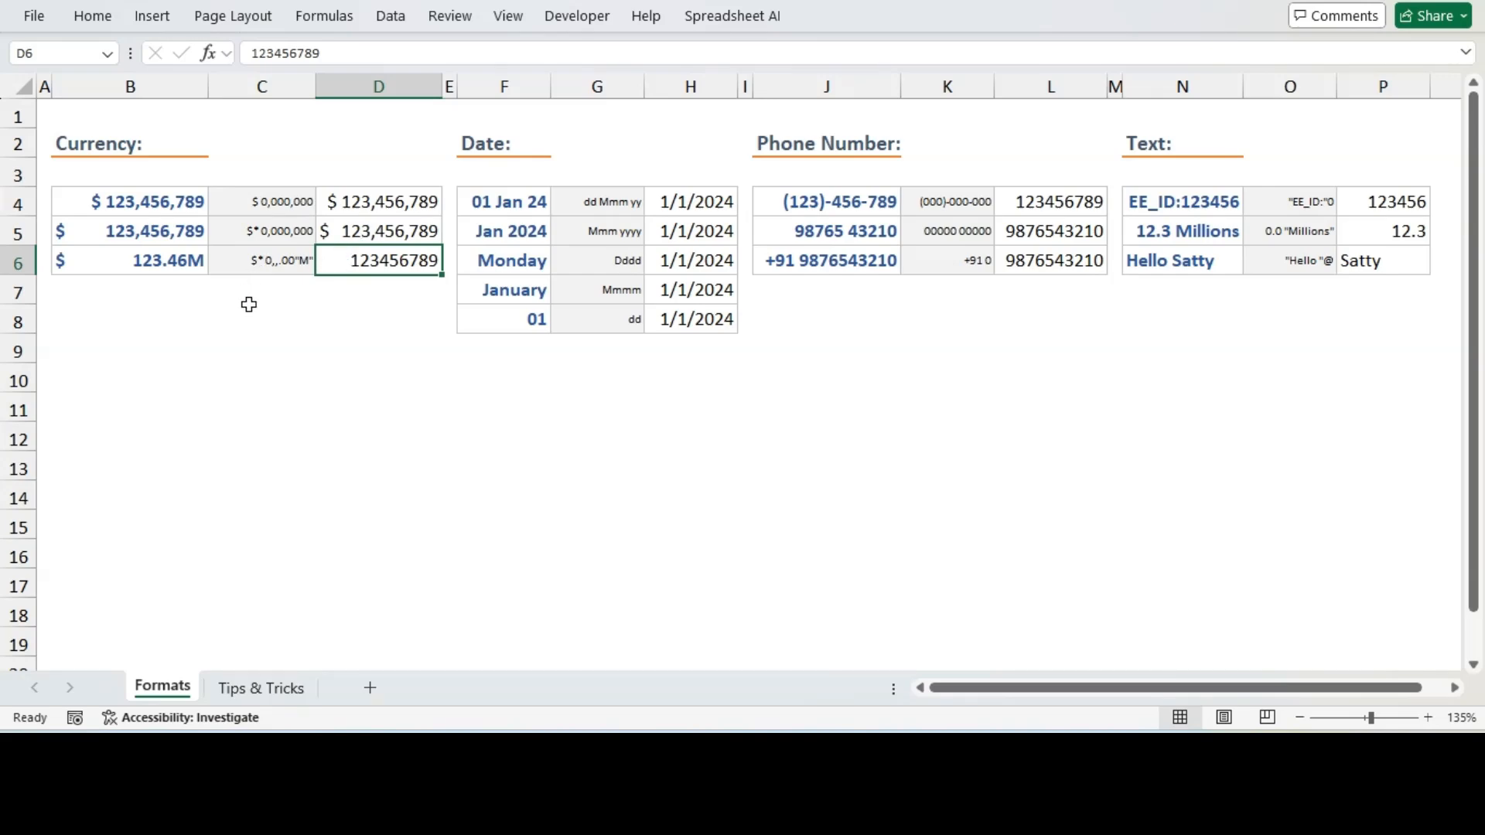
pyautogui.click(165, 264)
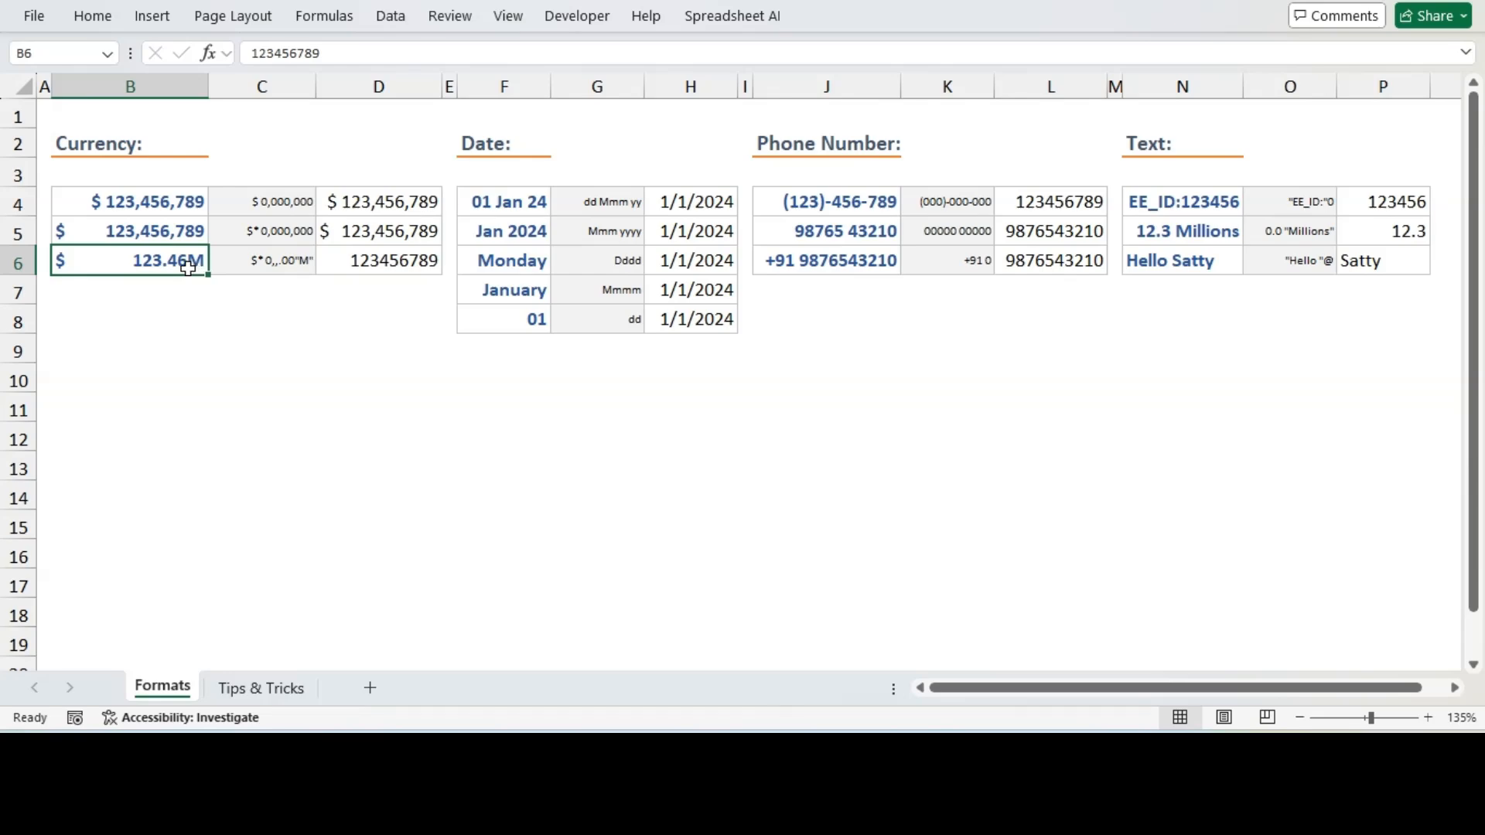
pyautogui.click(256, 263)
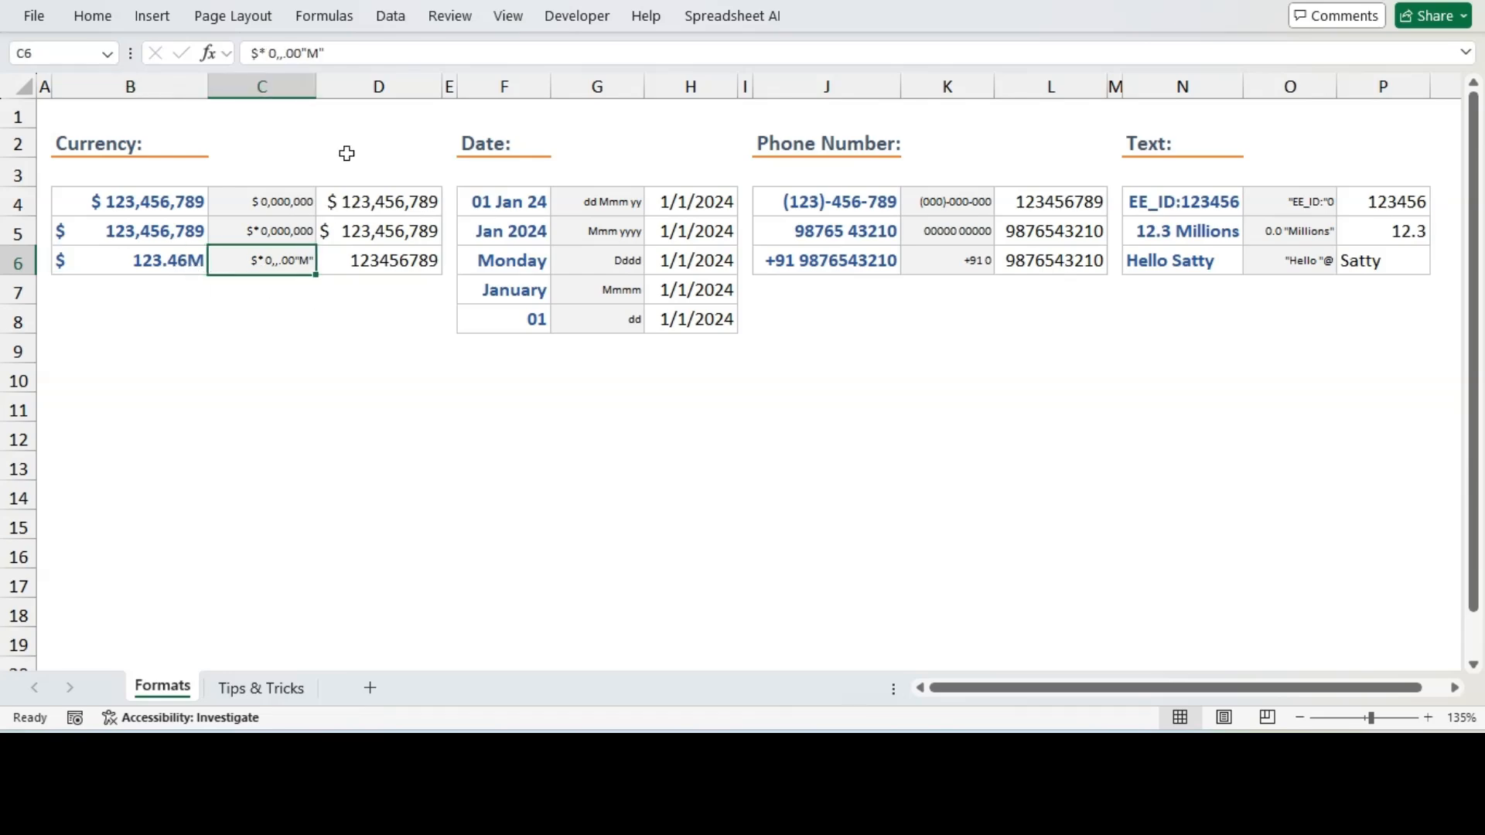
pyautogui.moveTo(335, 55); pyautogui.dragTo(229, 63)
pyautogui.hotkey('ctrl', 'c')
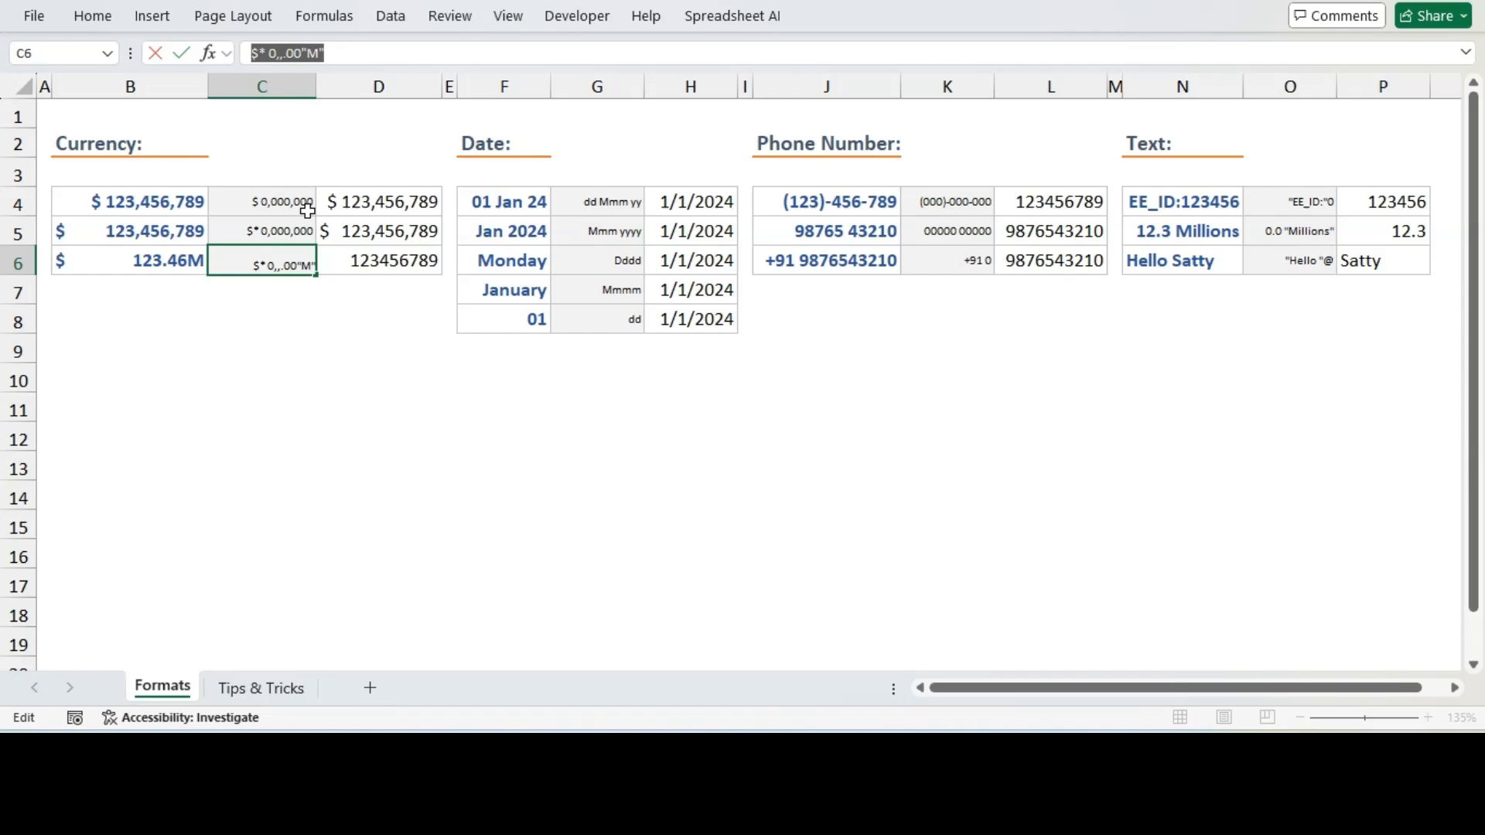
pyautogui.press('Escape')
pyautogui.click(367, 271)
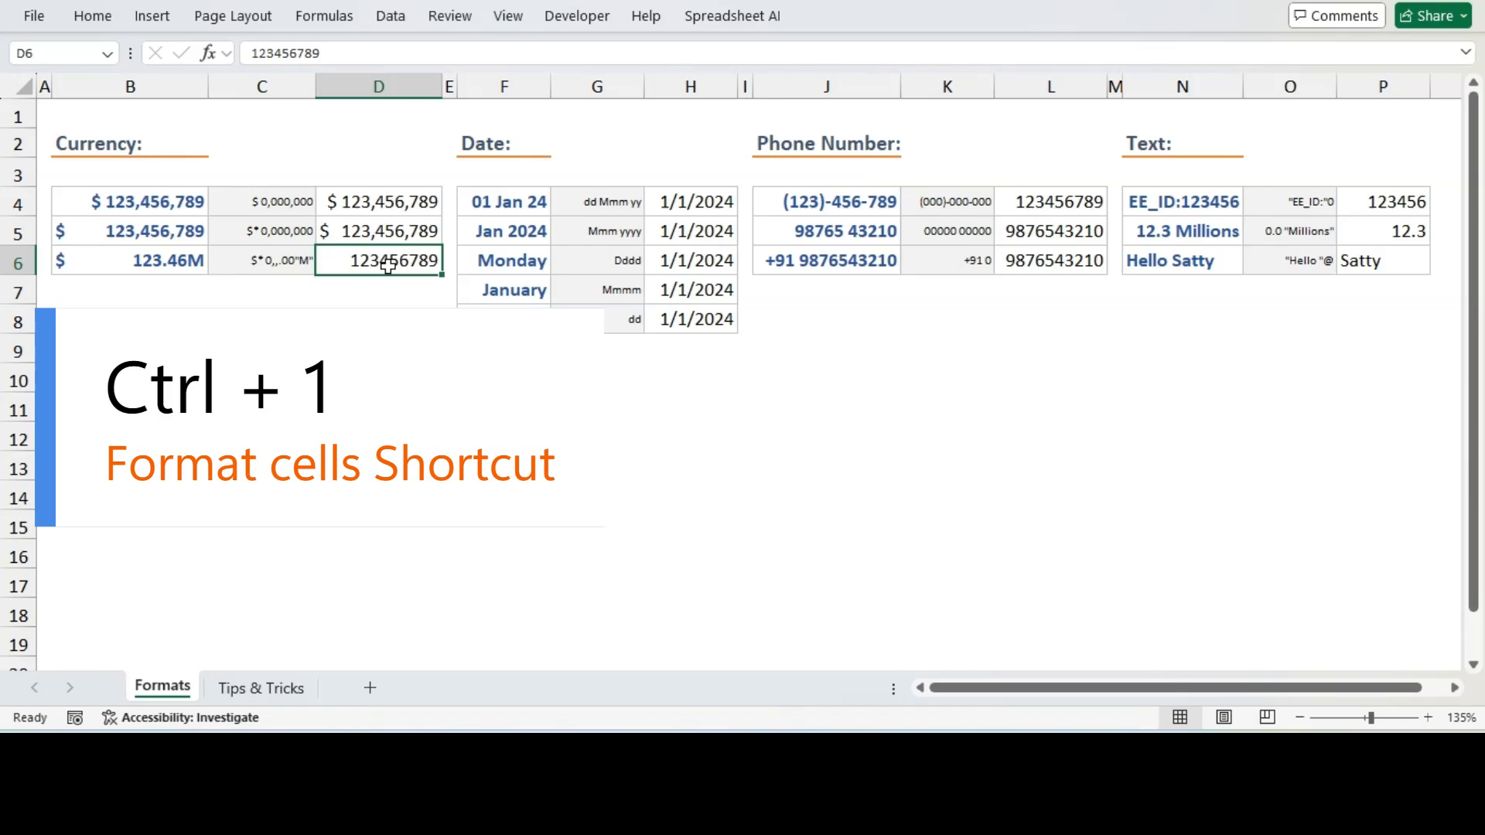
pyautogui.hotkey('ctrl', '1')
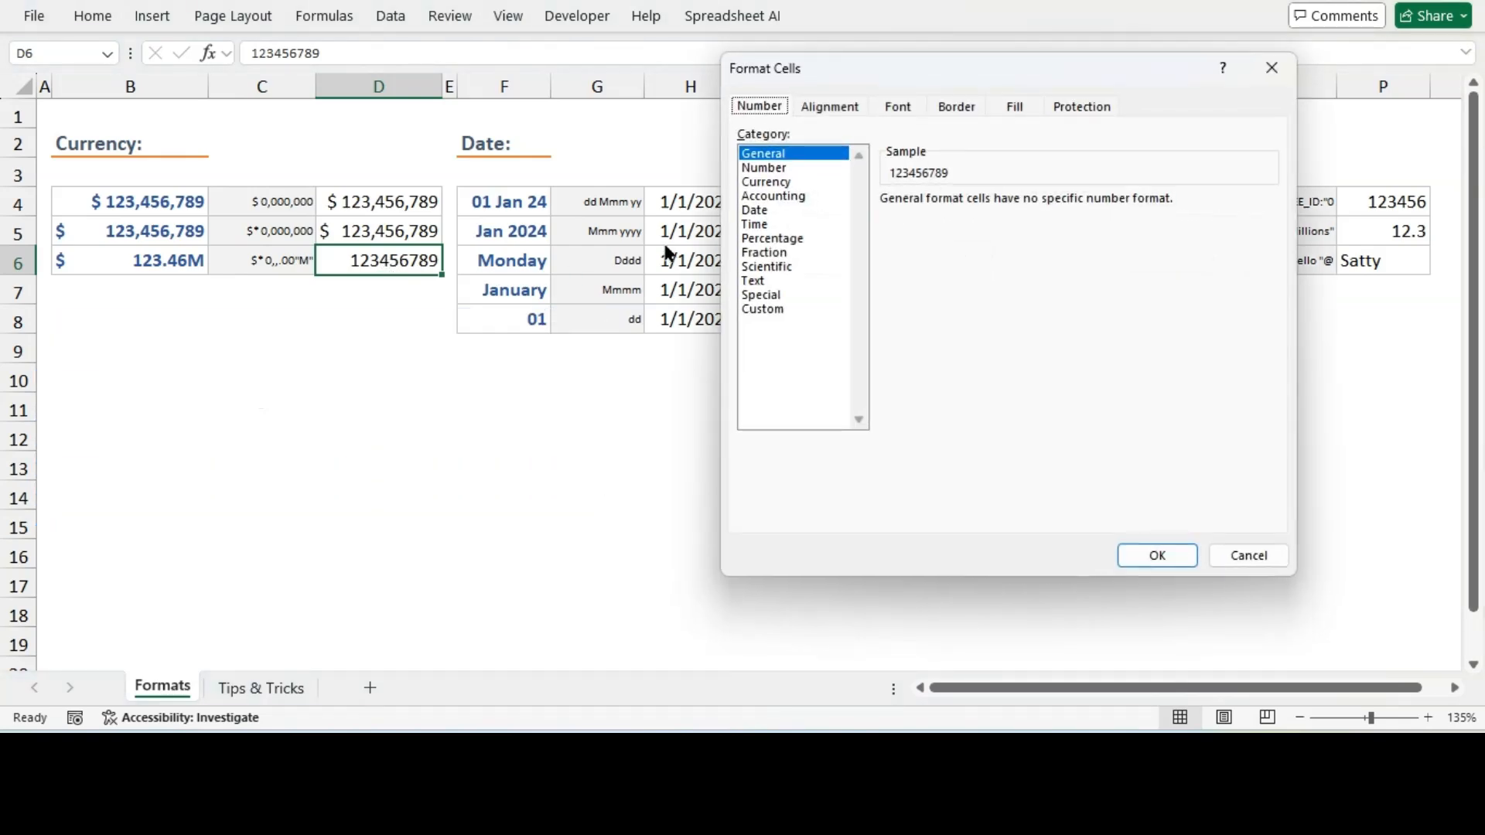
pyautogui.click(741, 355)
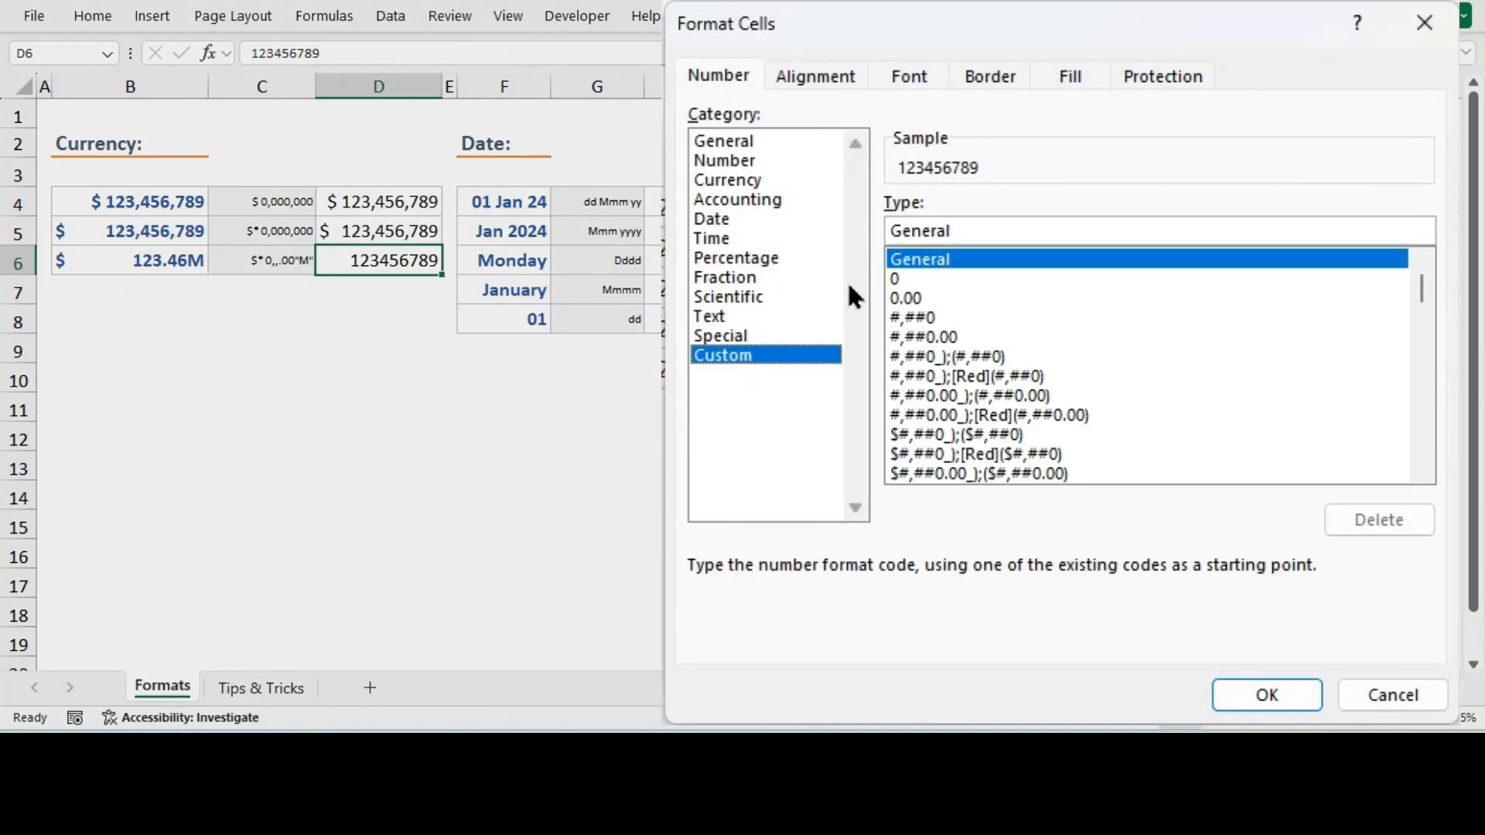
pyautogui.moveTo(950, 231); pyautogui.dragTo(874, 226)
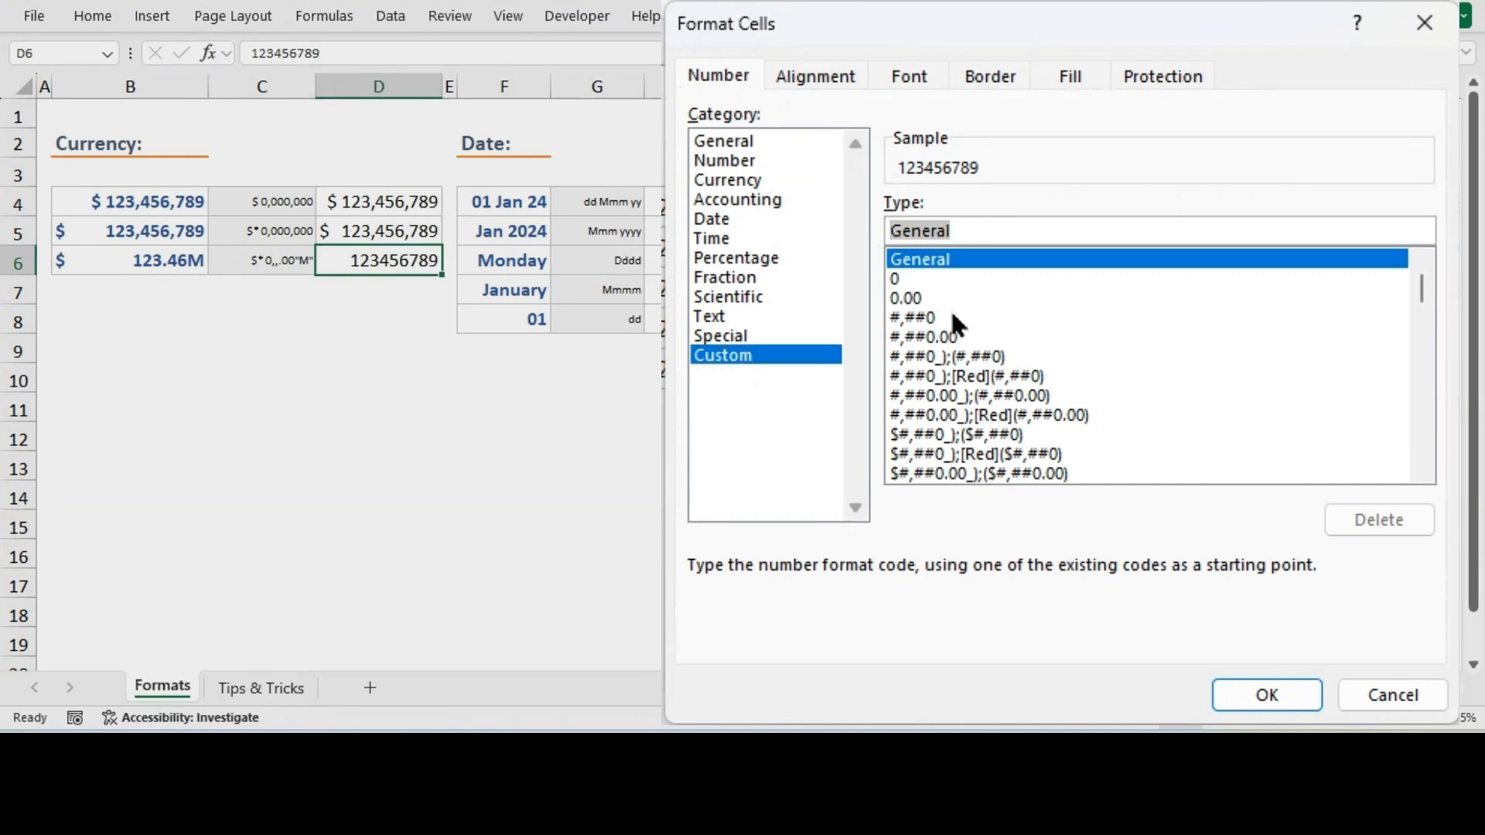
pyautogui.hotkey('ctrl', 'v')
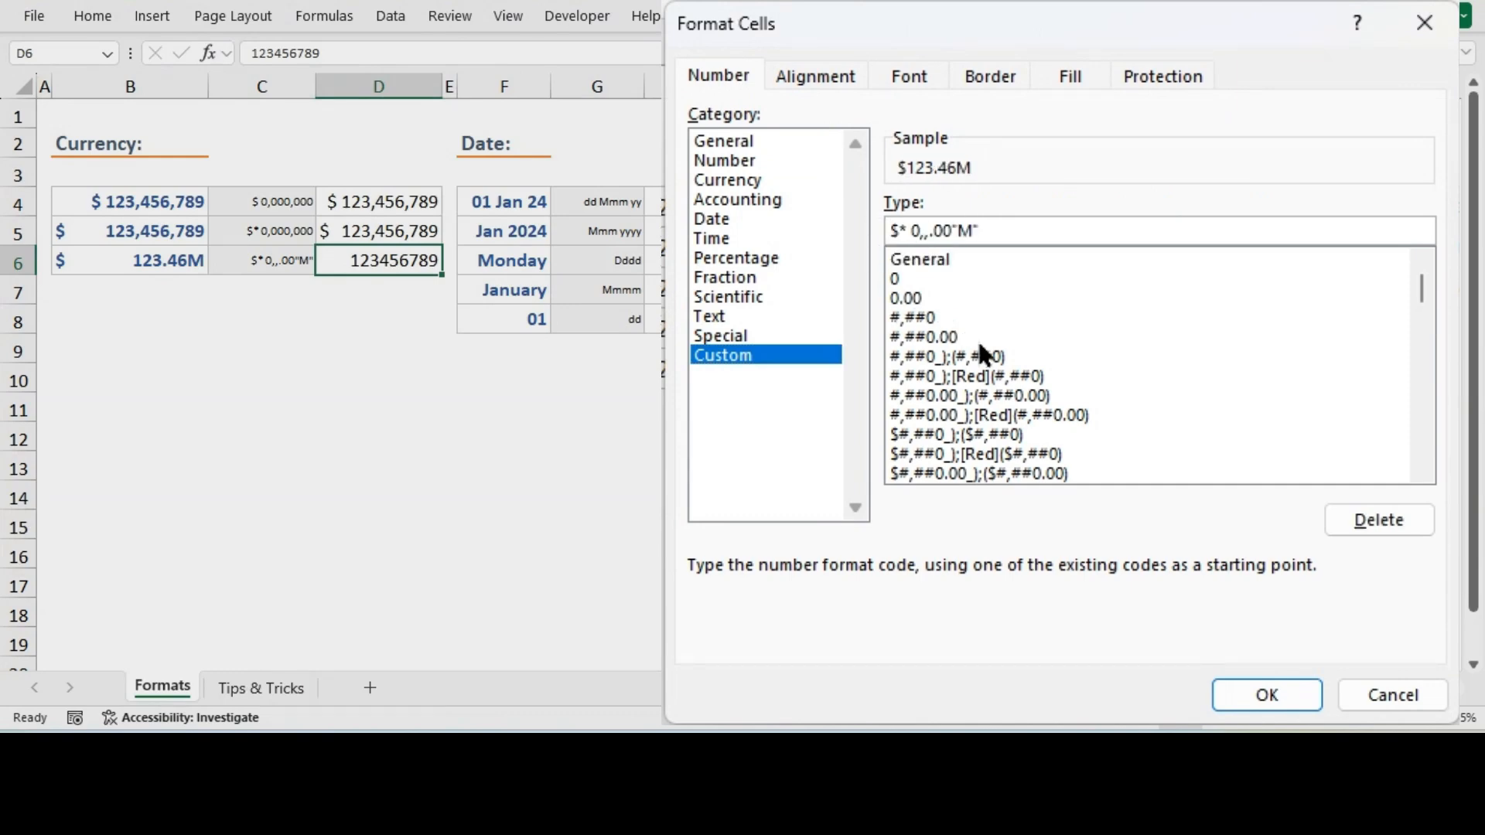
pyautogui.click(1267, 695)
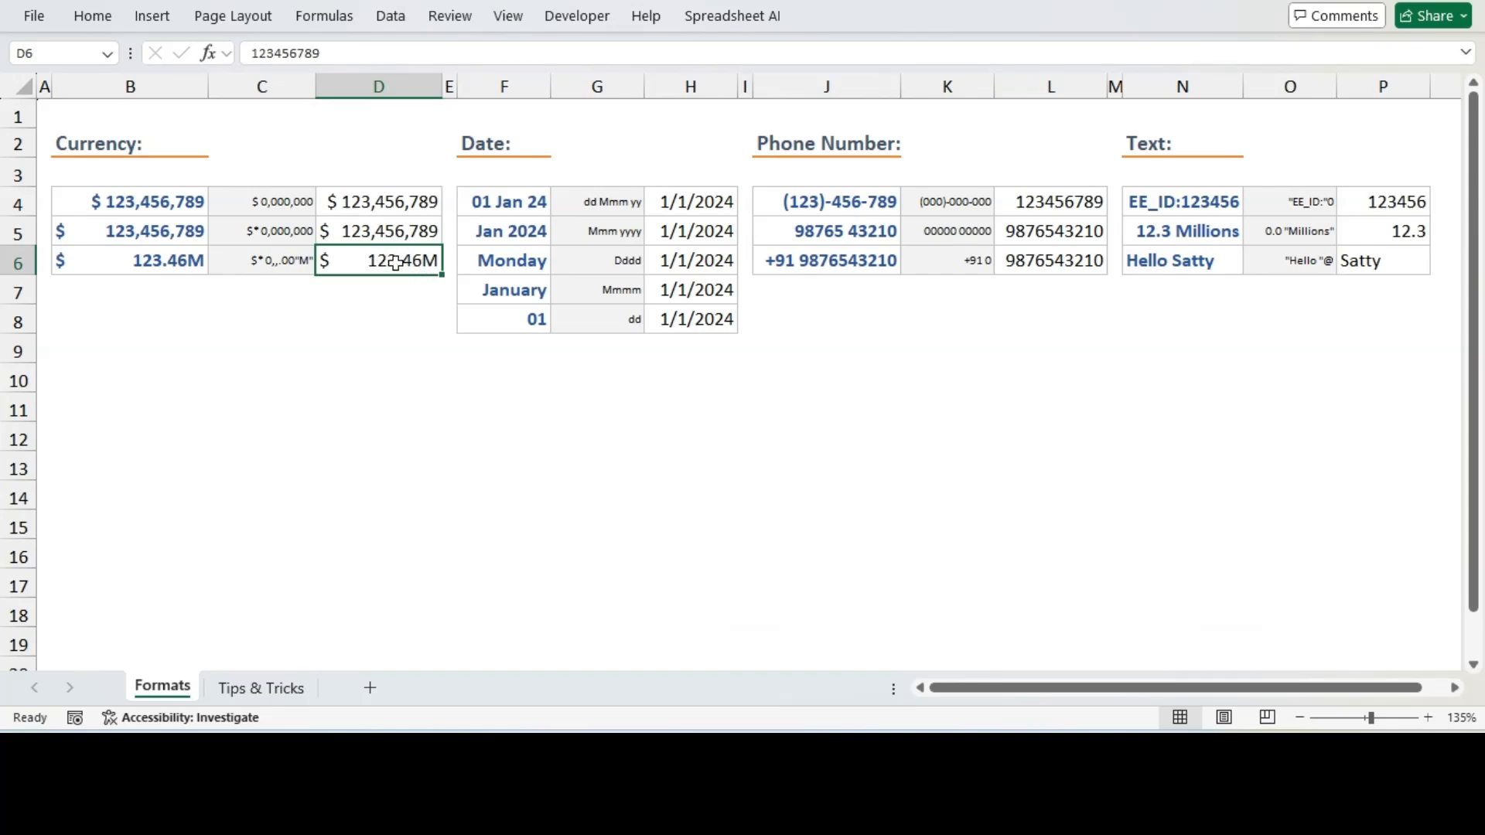
# Reduce the decimals shown in D6 to one place
pyautogui.click(92, 17)
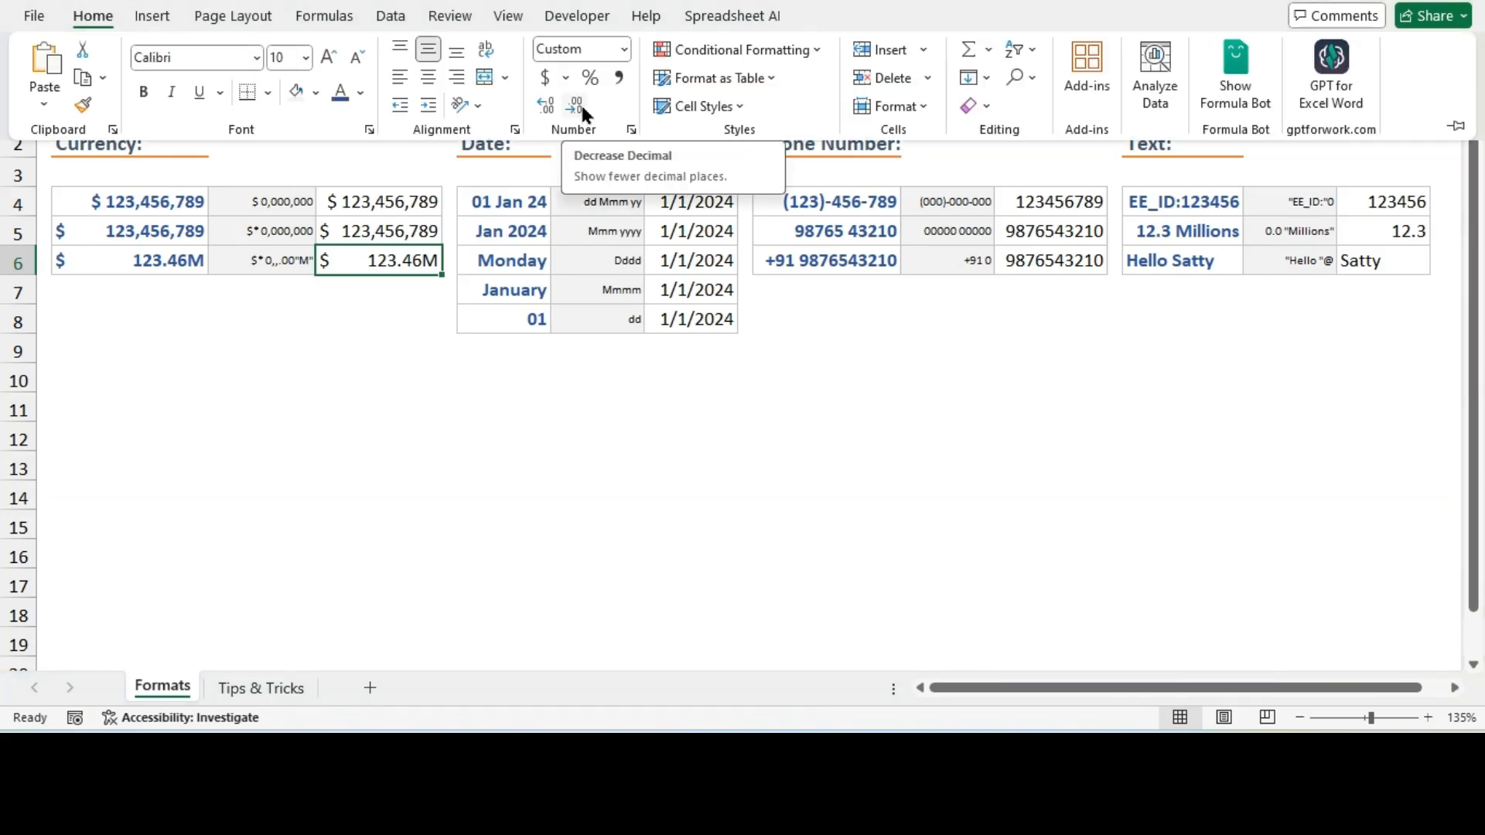
pyautogui.click(581, 109)
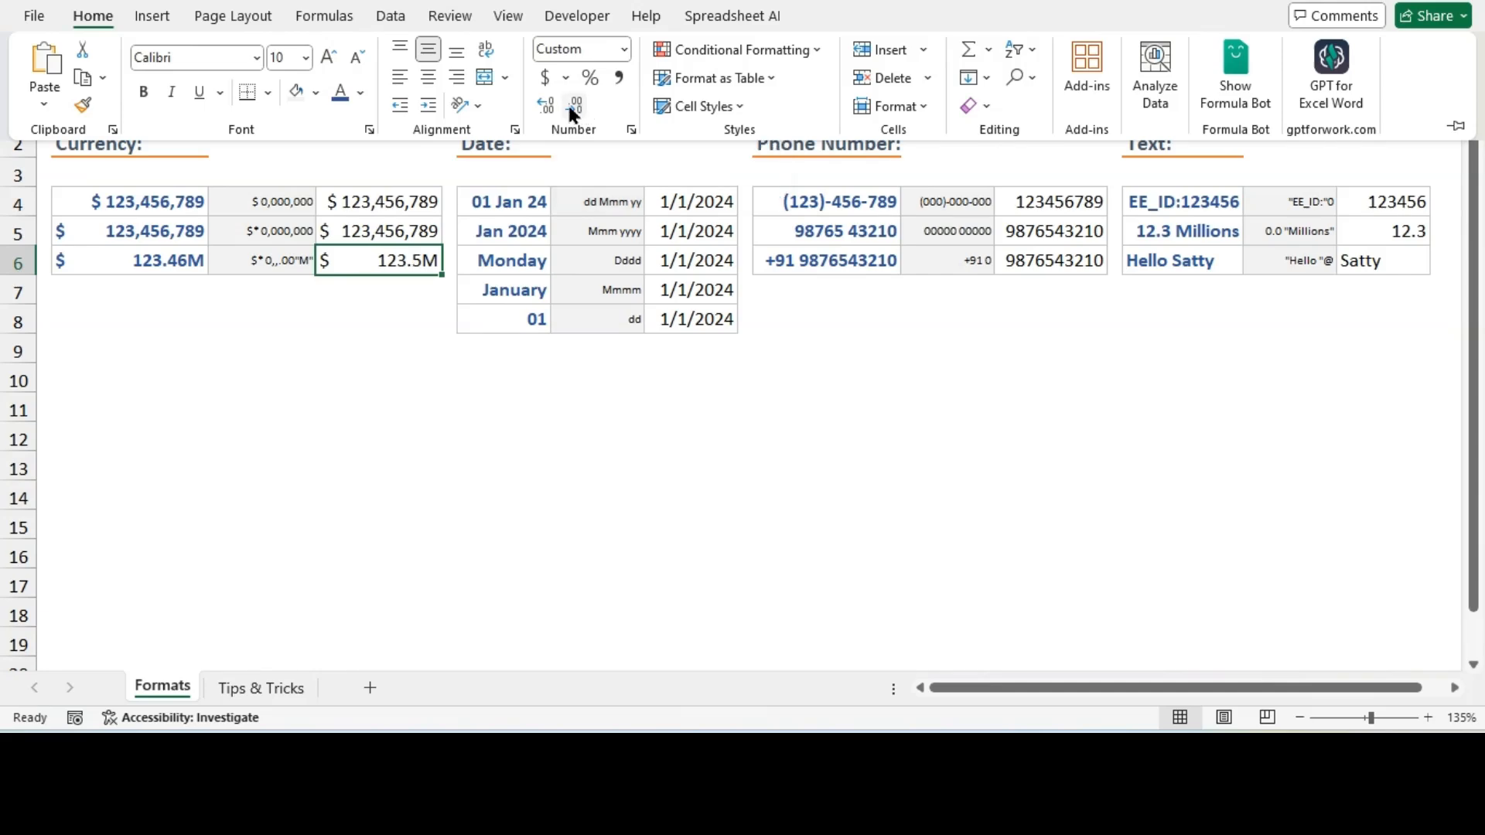
pyautogui.click(546, 102)
pyautogui.click(546, 102)
pyautogui.click(581, 108)
pyautogui.click(581, 108)
# Examine the date values in H4:H8 and the formatted date examples in column F
pyautogui.click(478, 410)
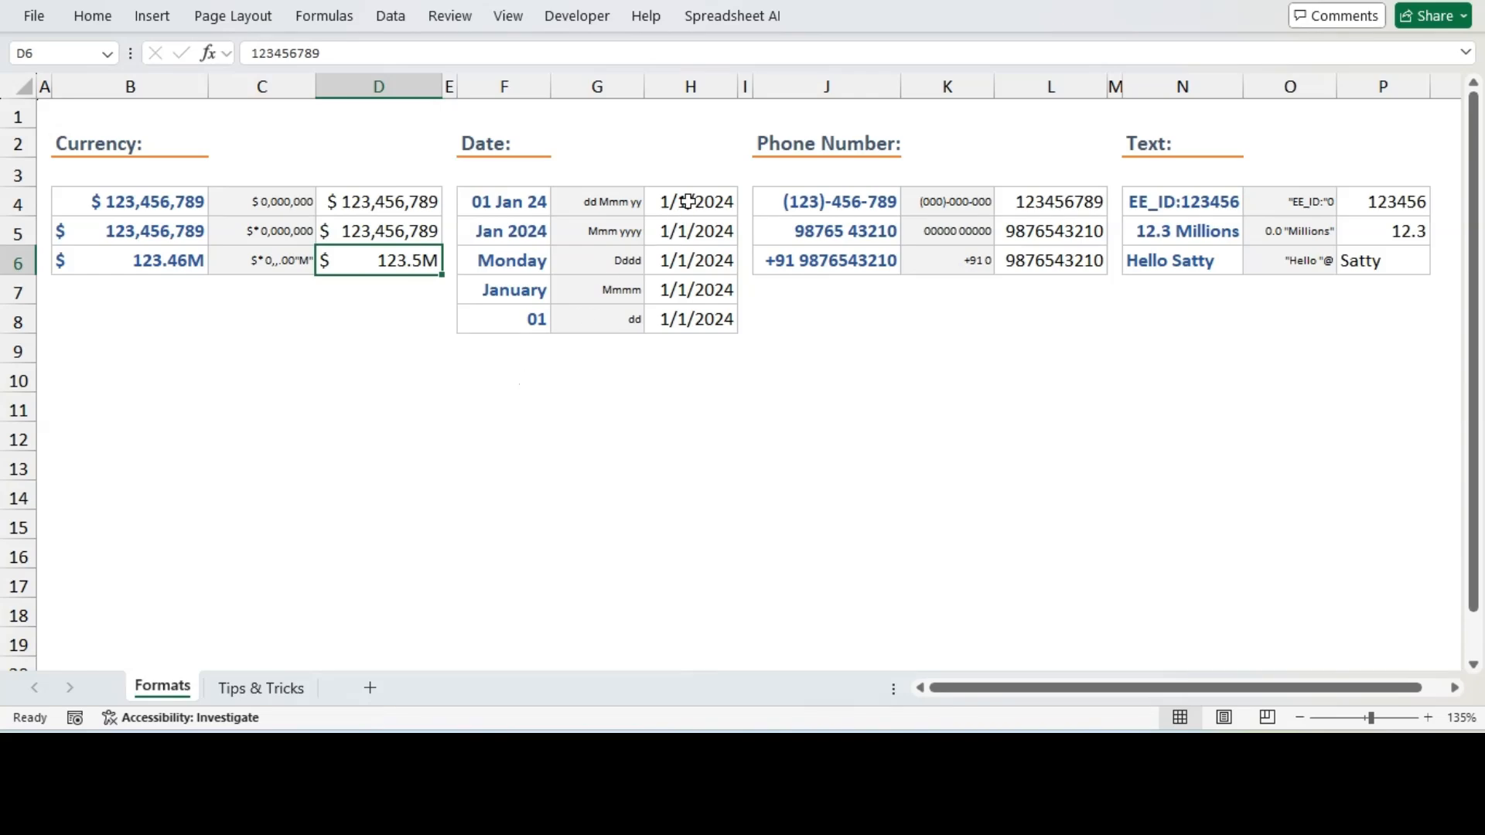
pyautogui.moveTo(682, 203); pyautogui.dragTo(682, 315)
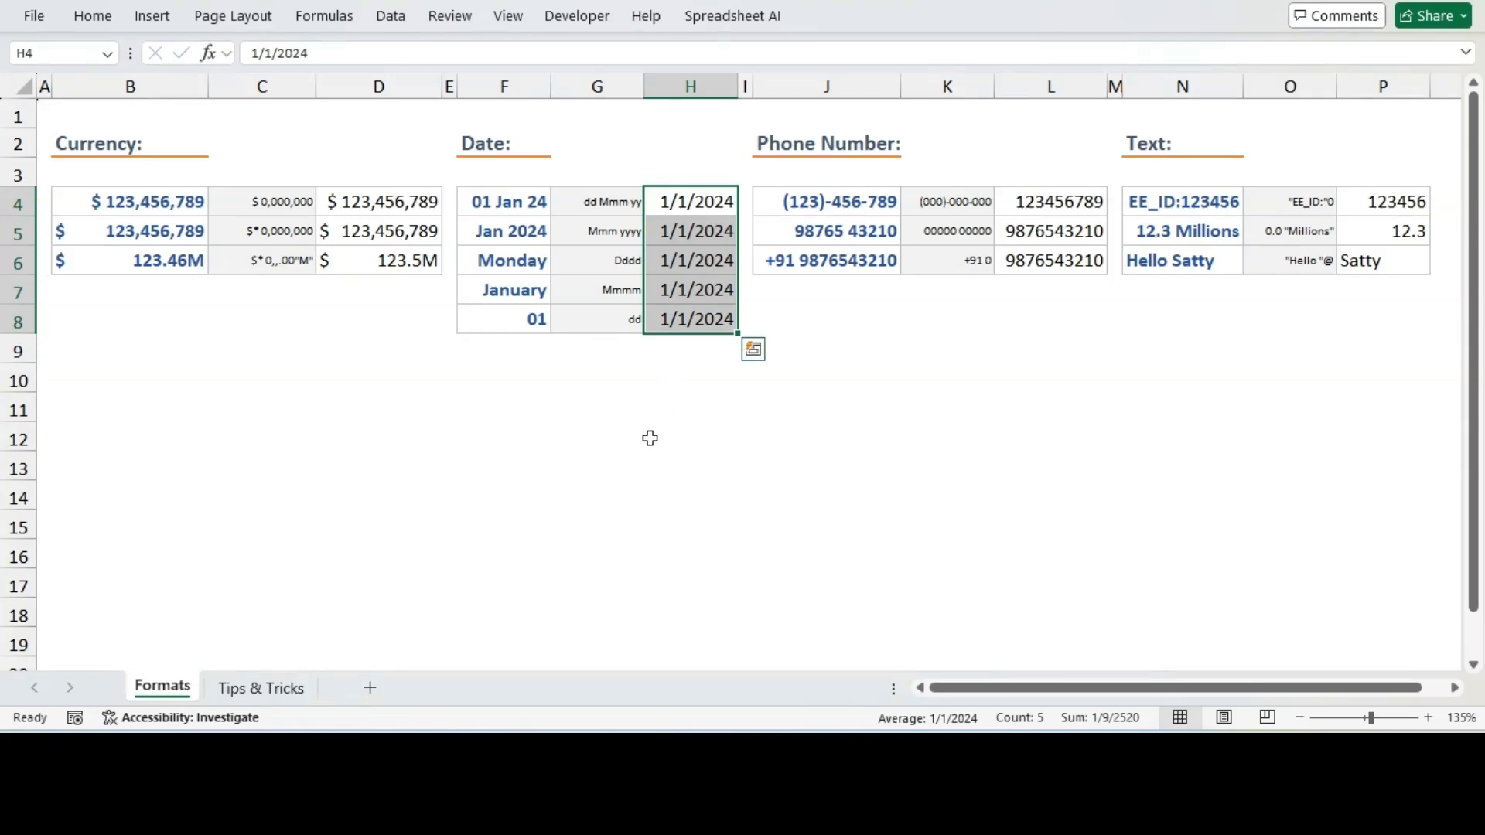
pyautogui.click(508, 293)
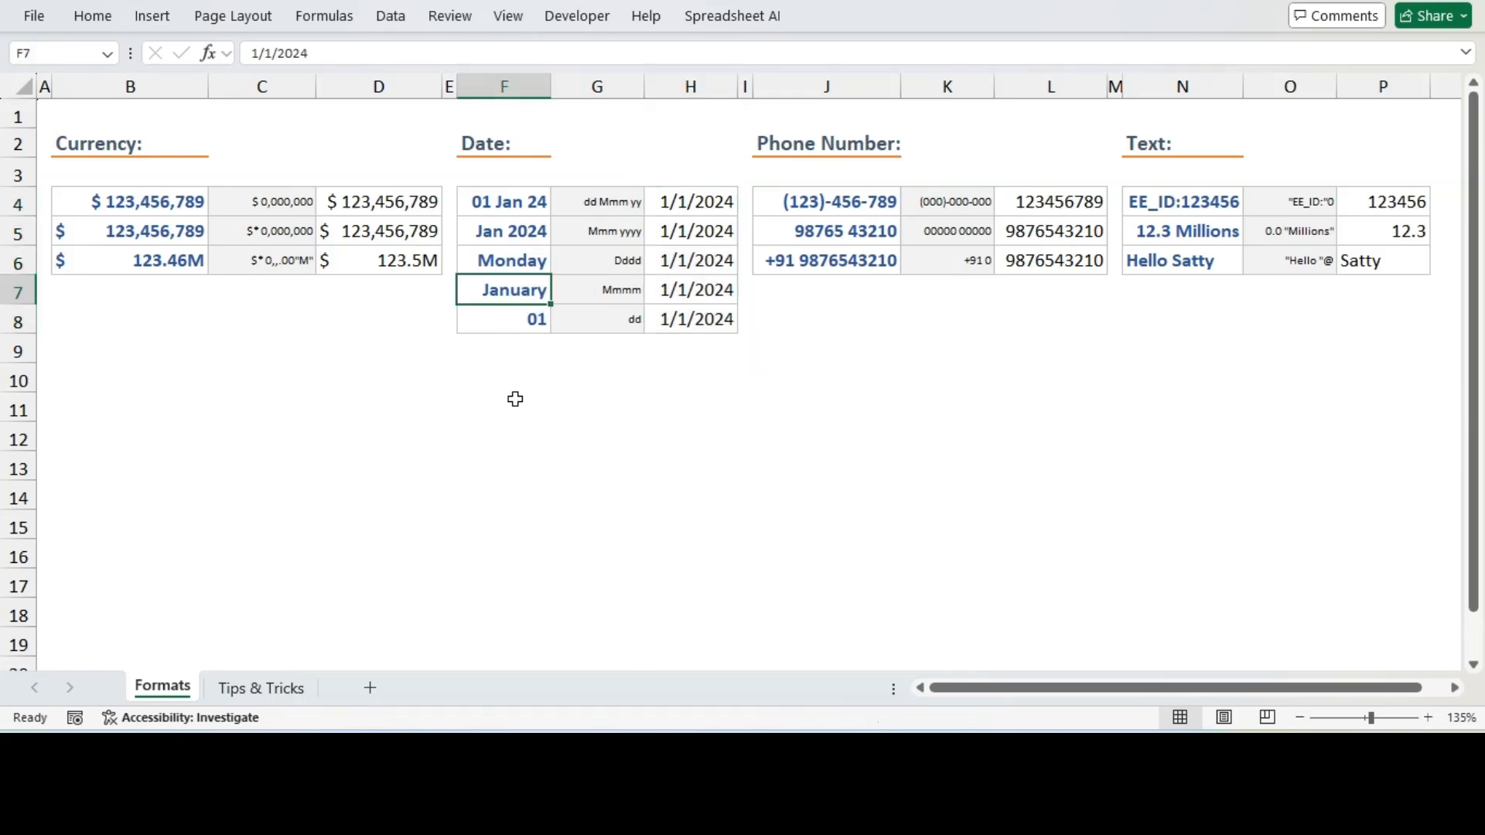
pyautogui.click(516, 326)
pyautogui.click(516, 269)
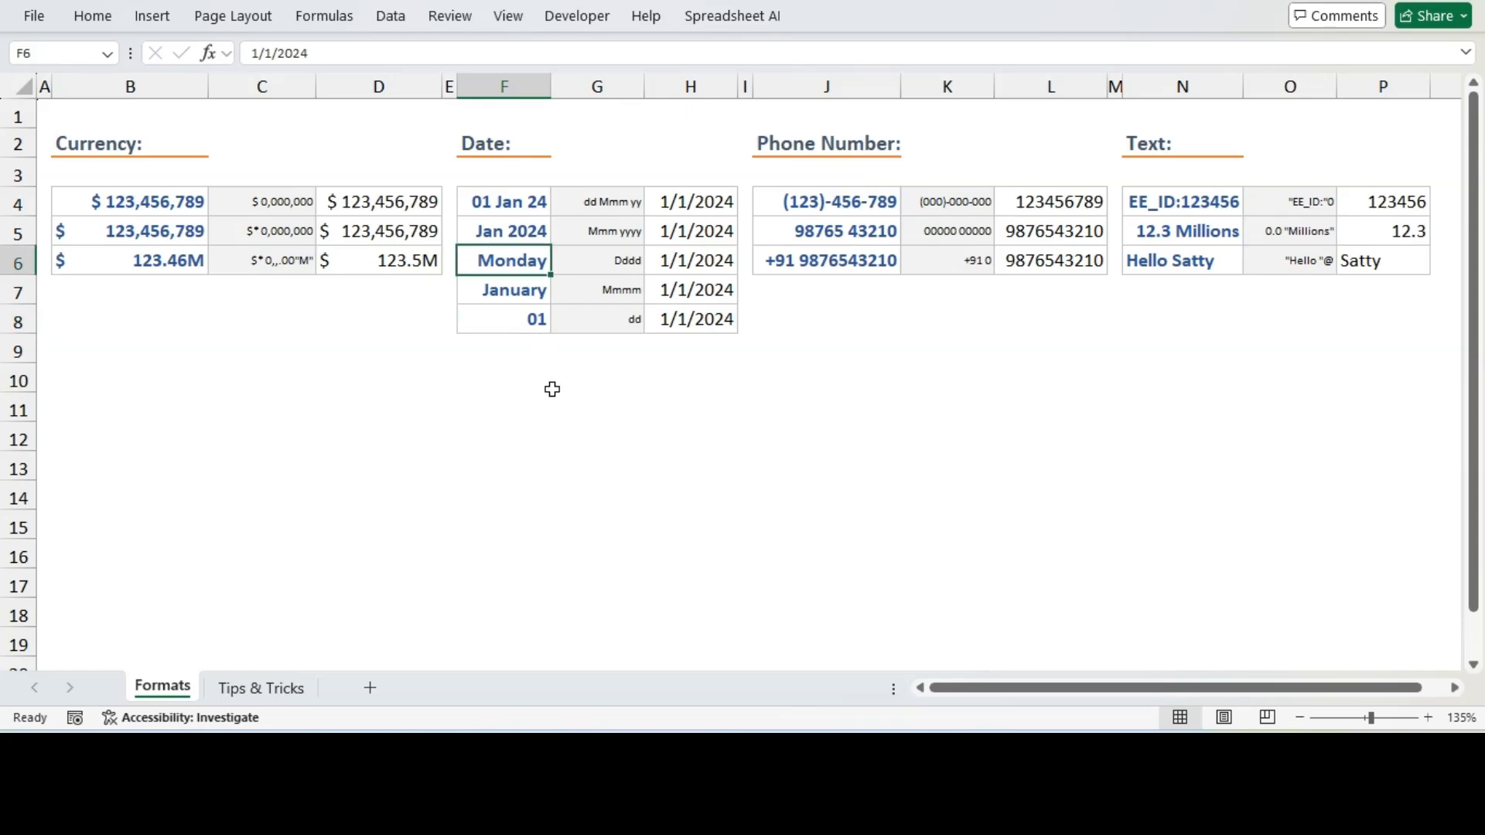
# Apply the custom format code dd Mmm yy, read from G4, to the date in H4
pyautogui.click(607, 204)
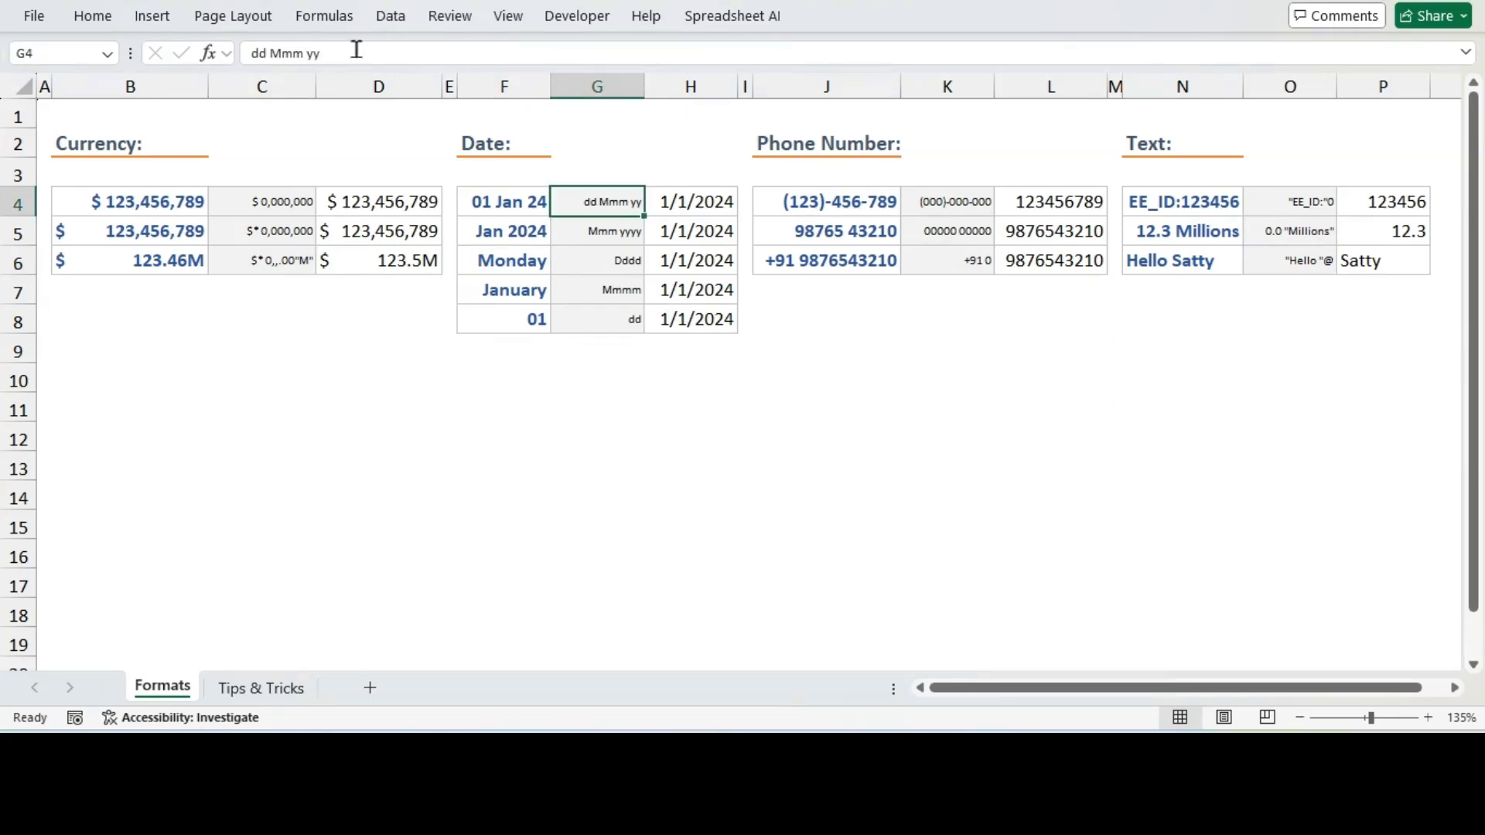
pyautogui.moveTo(352, 53); pyautogui.dragTo(252, 62)
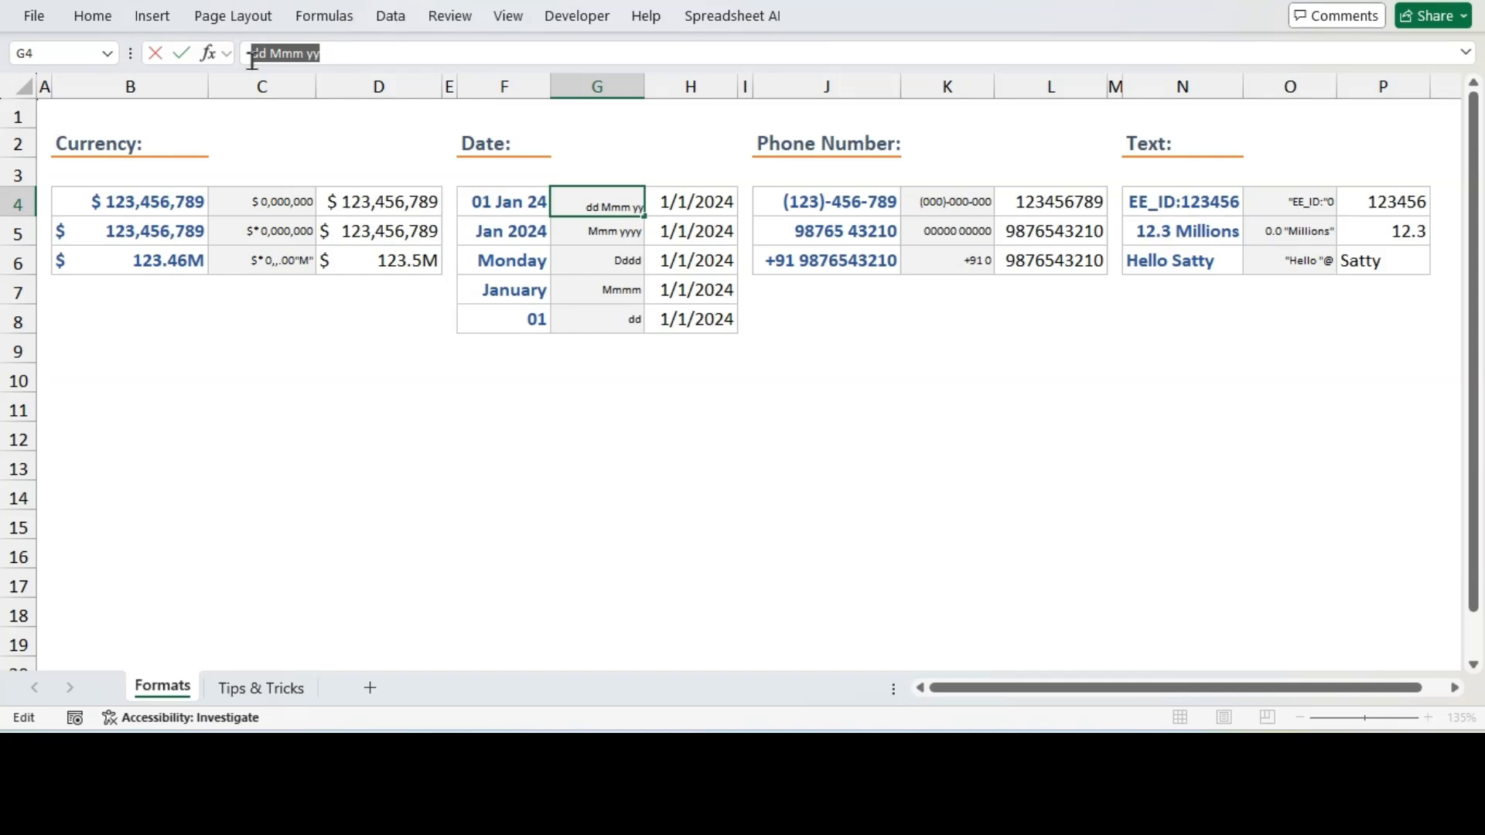
pyautogui.press('Escape')
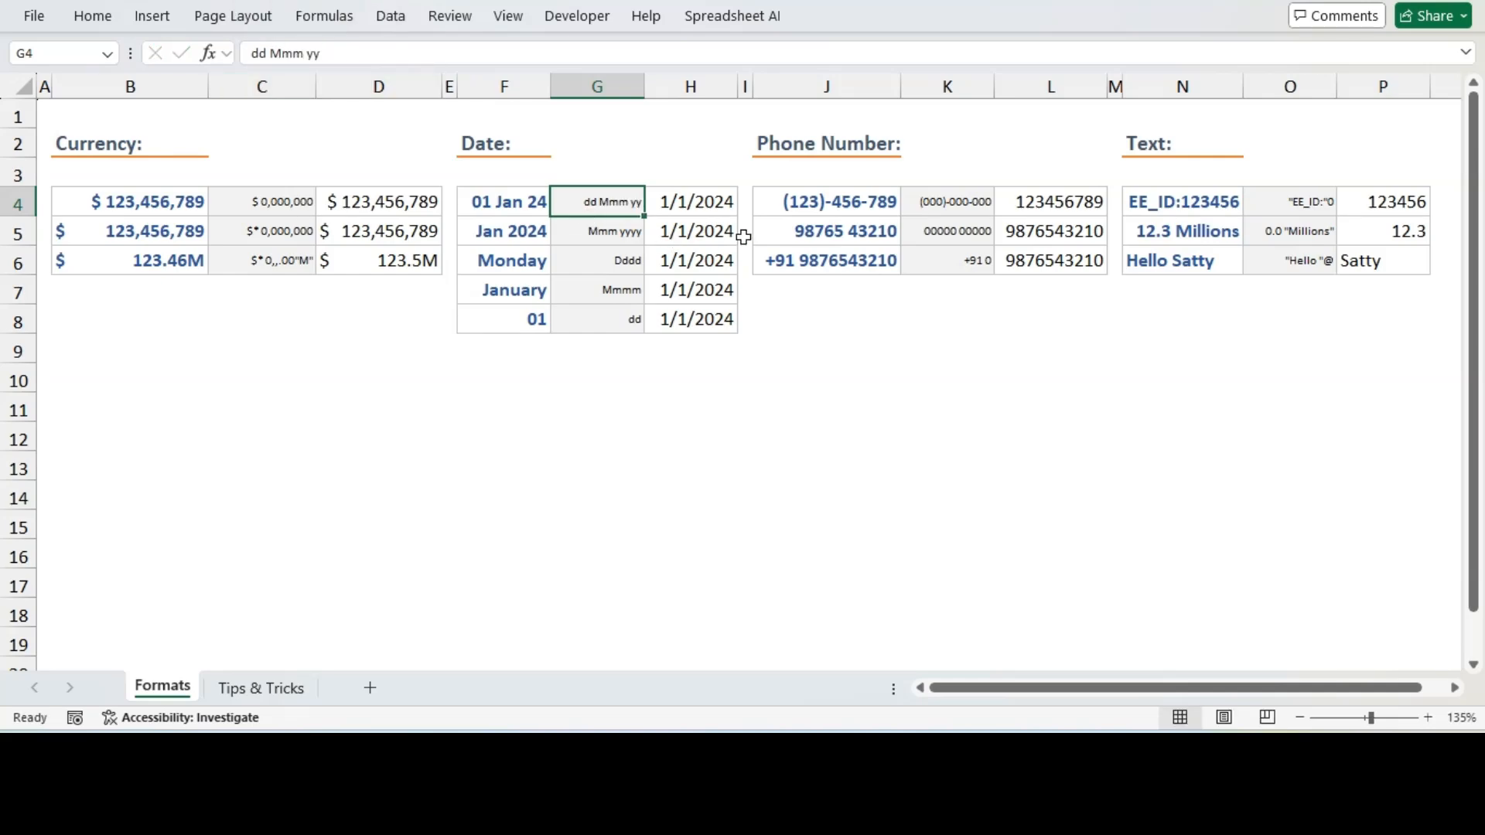
pyautogui.click(714, 201)
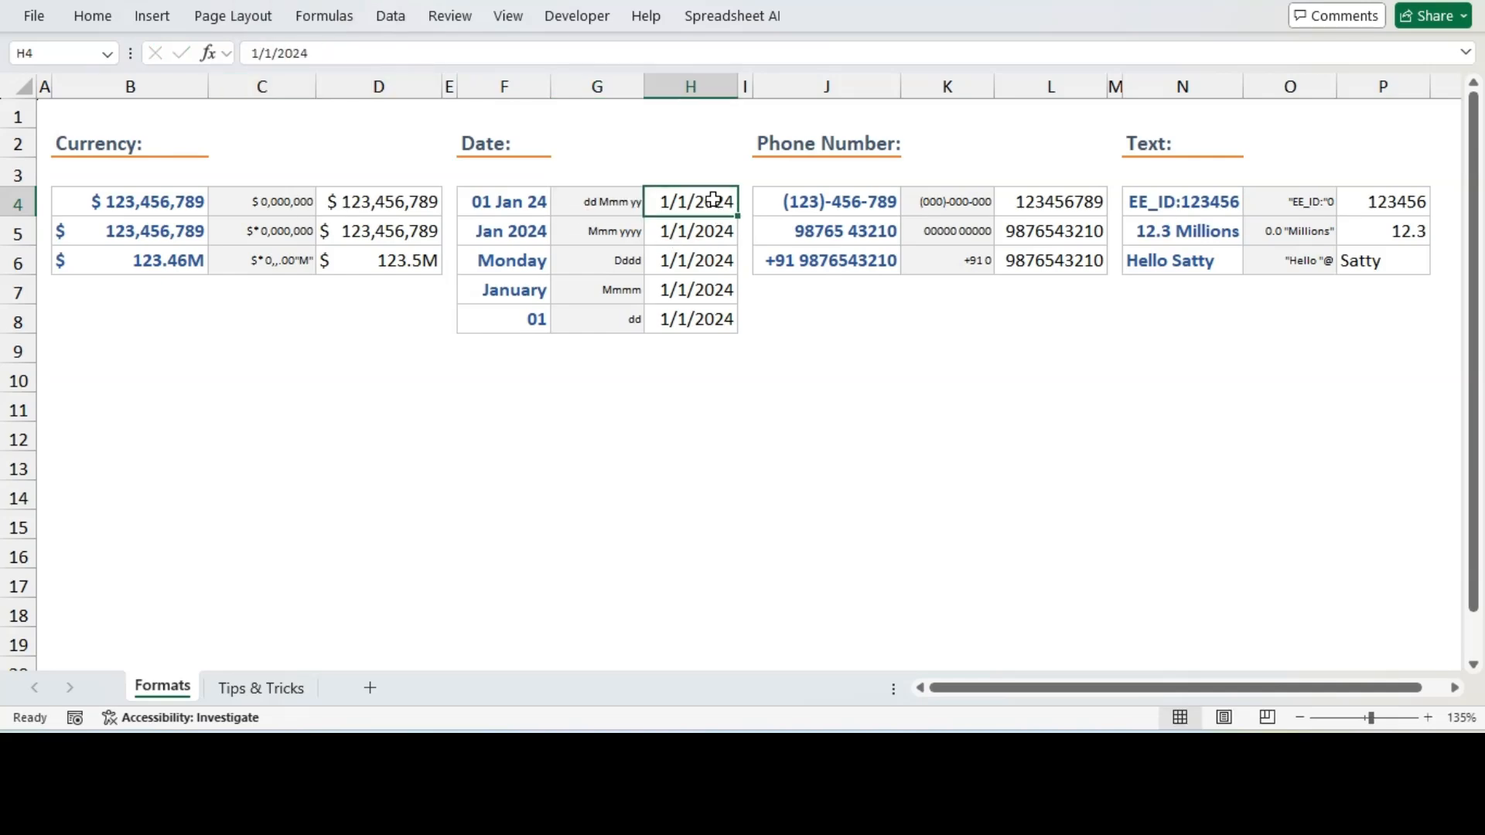
pyautogui.hotkey('ctrl', '1')
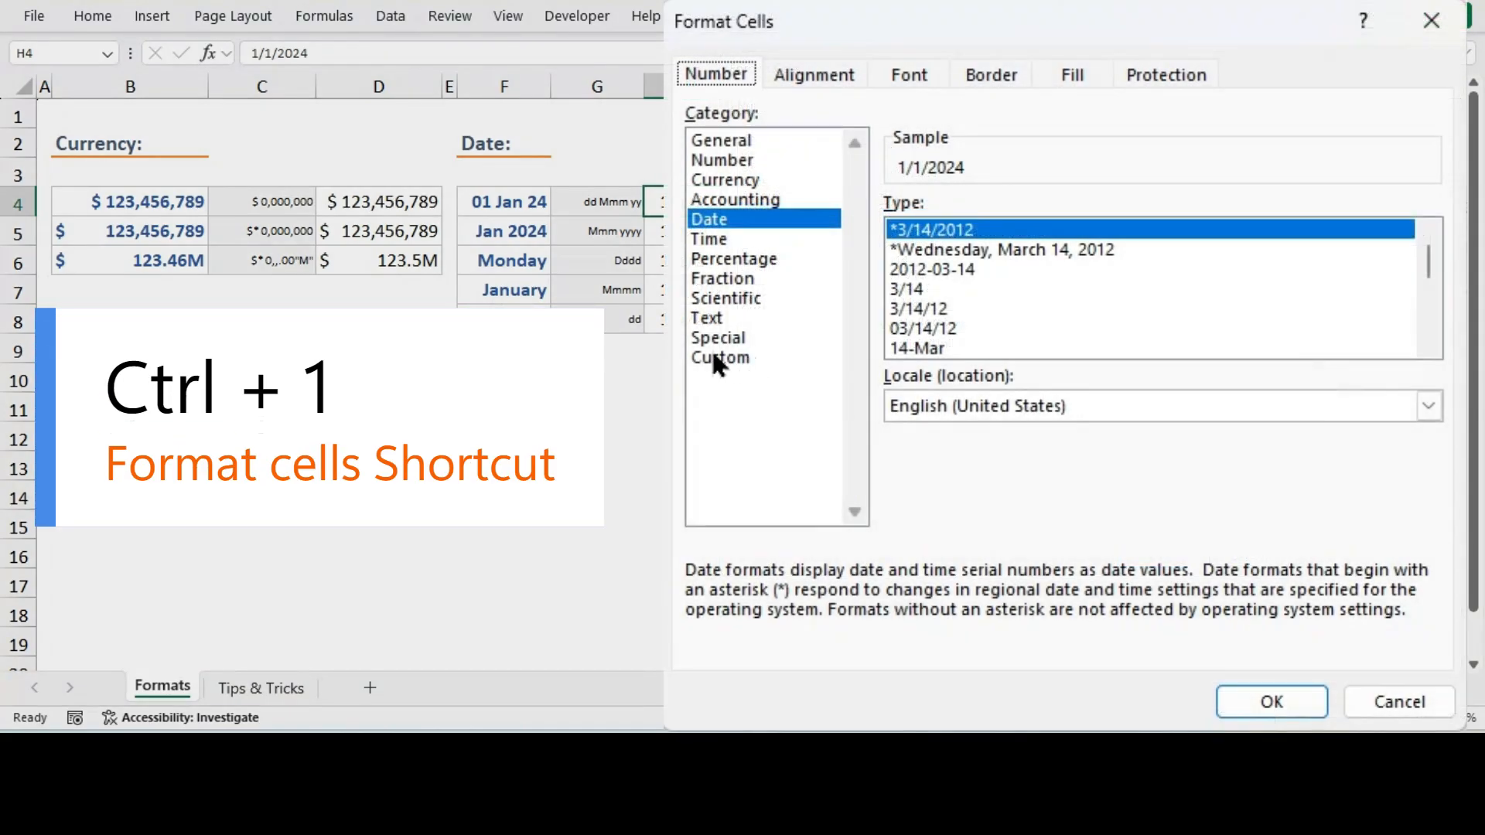
pyautogui.click(713, 358)
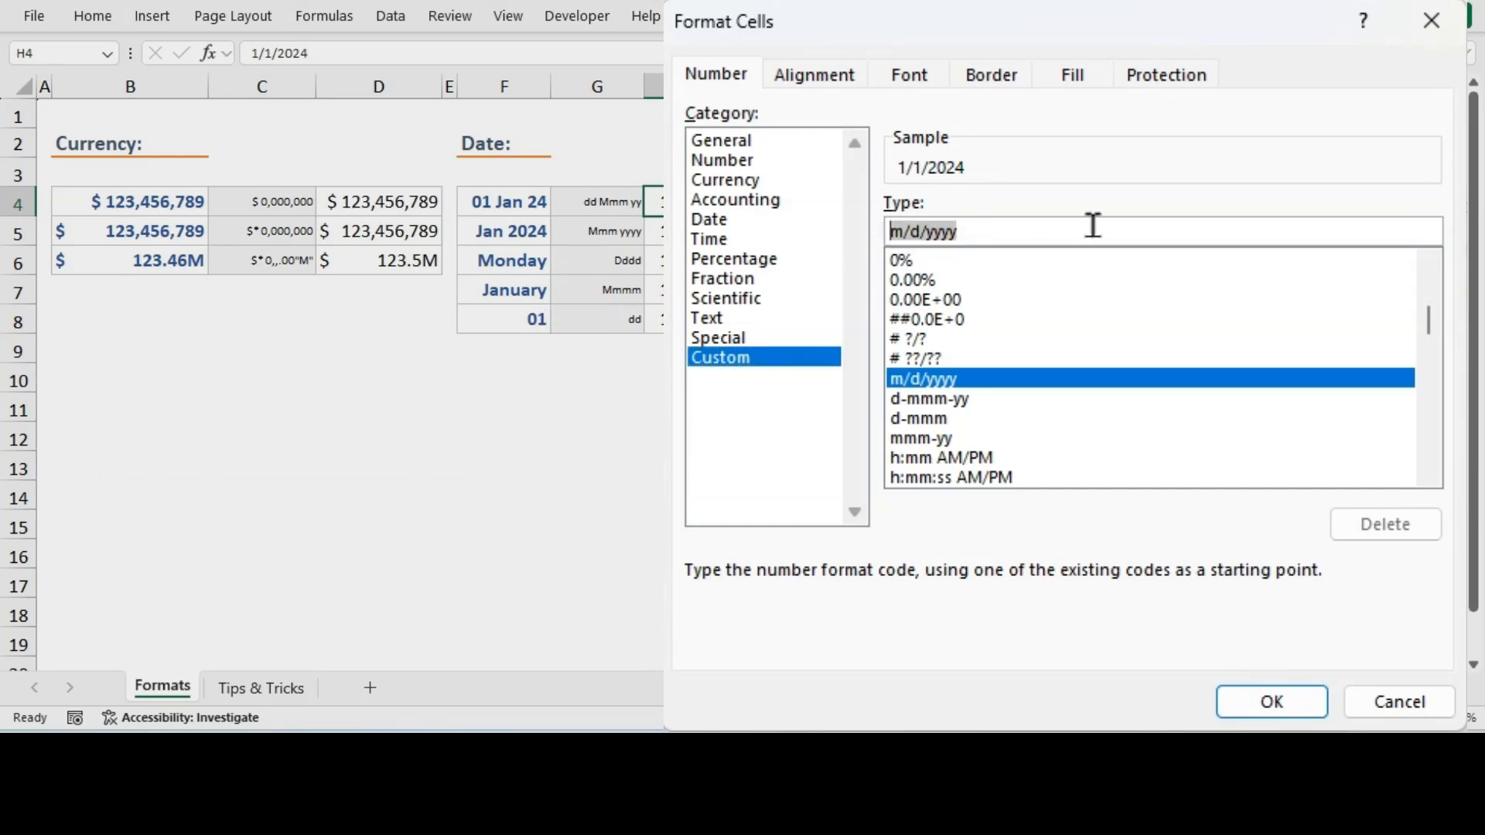
pyautogui.write('dd Mmm yy')
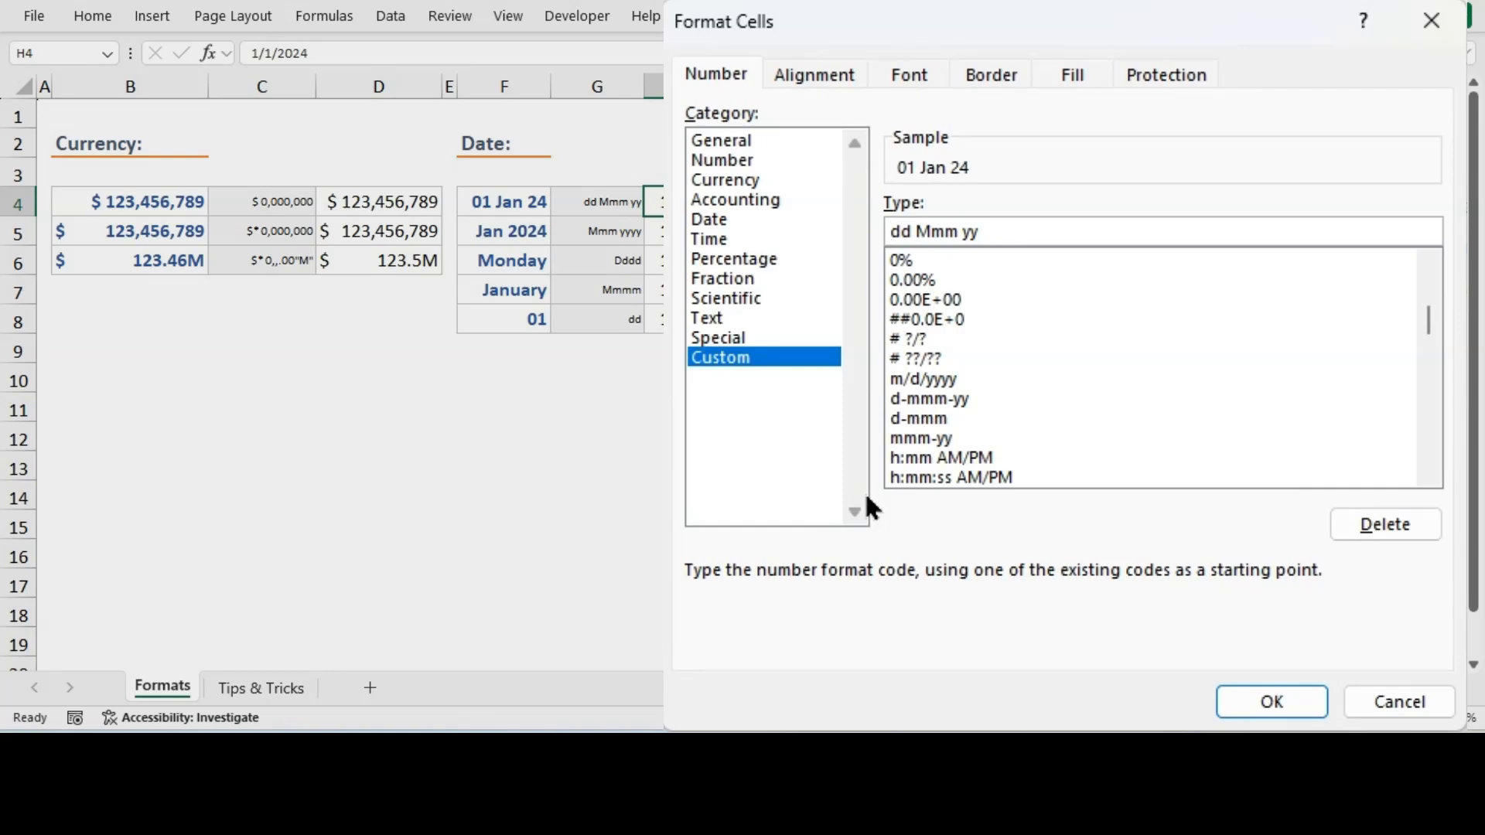
pyautogui.press('Delete')
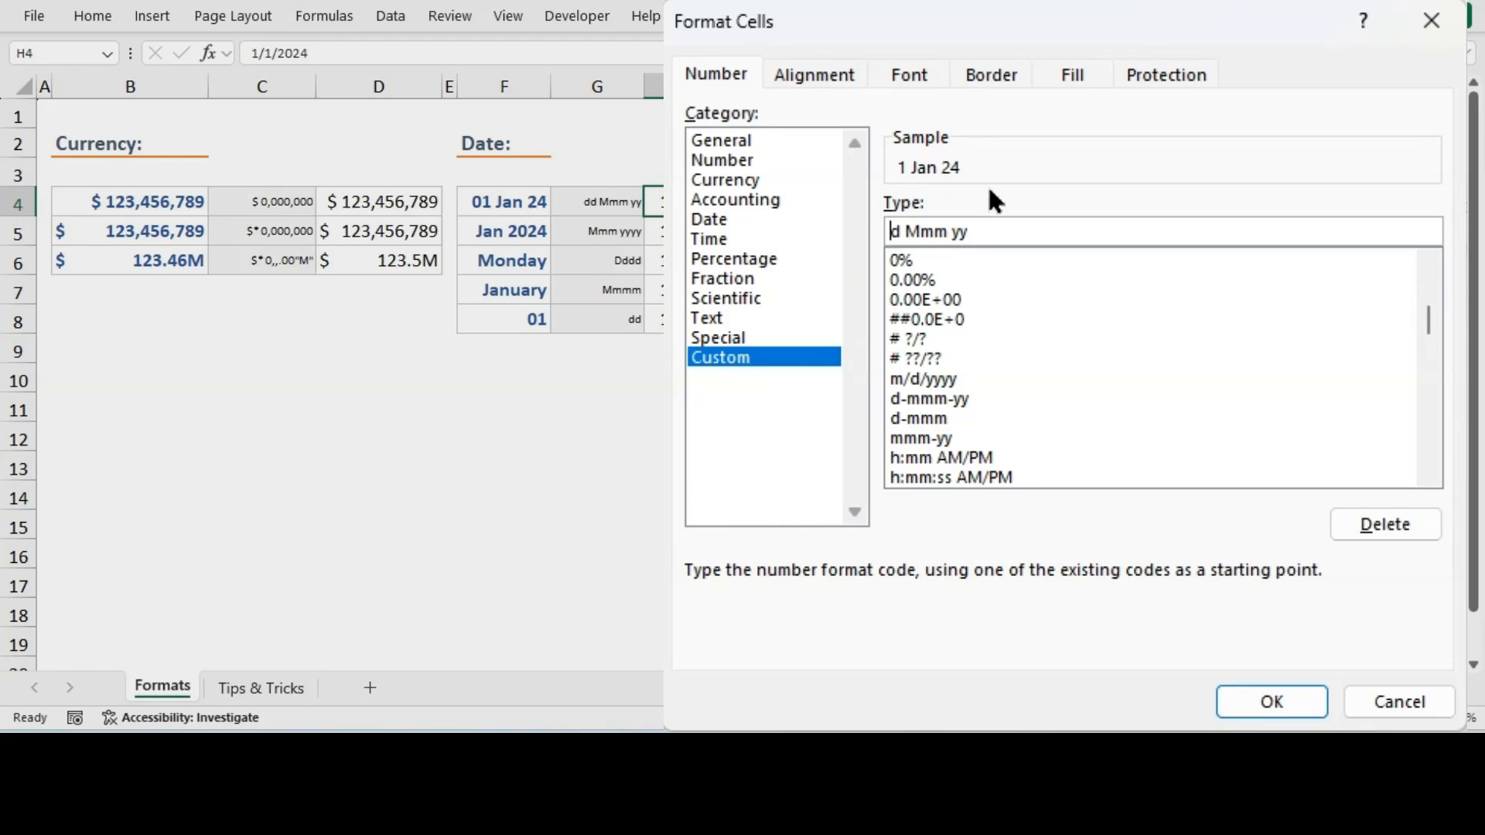
pyautogui.write('d')
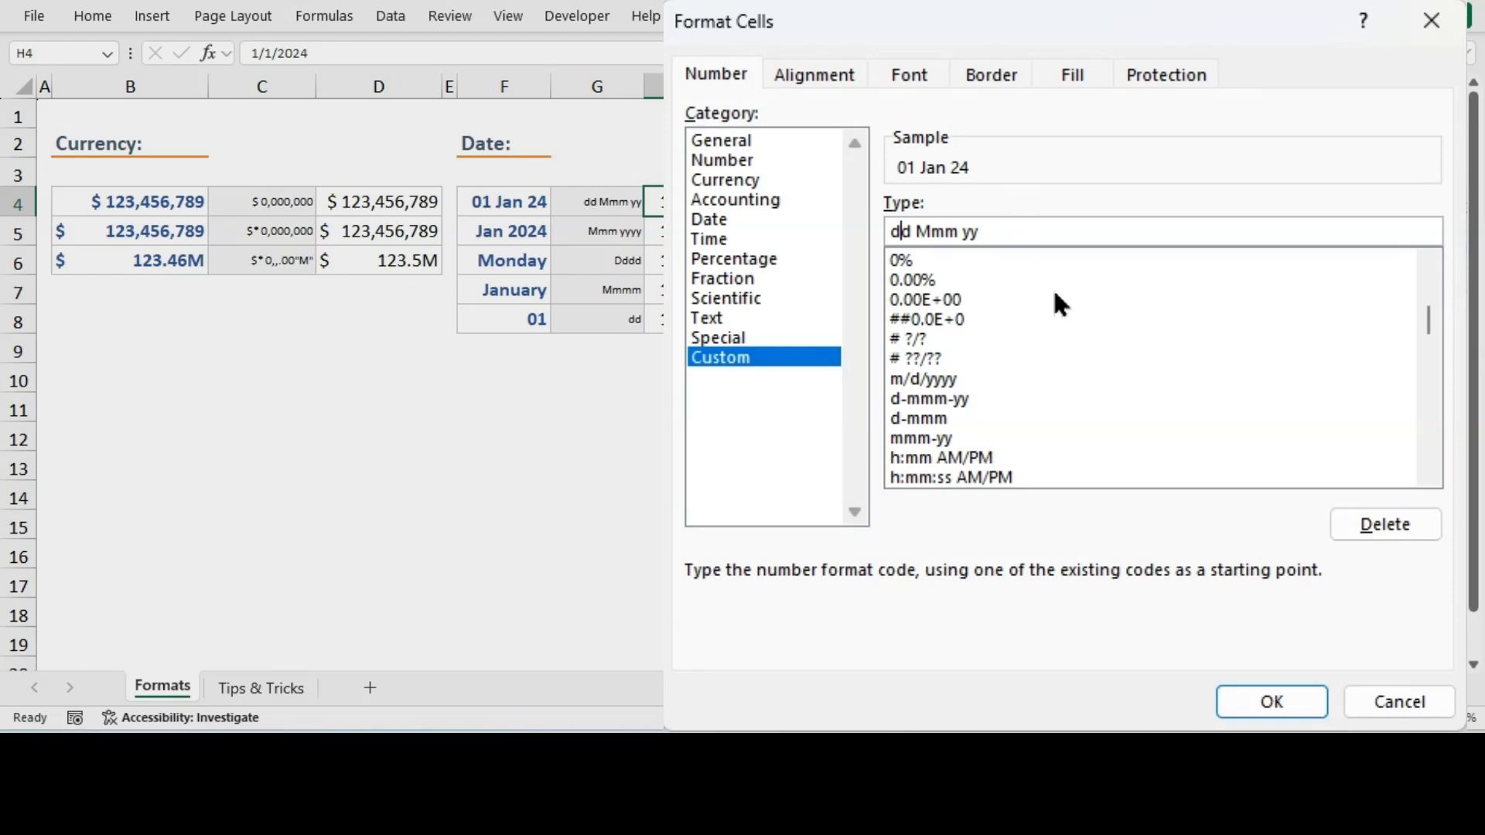
pyautogui.click(1165, 556)
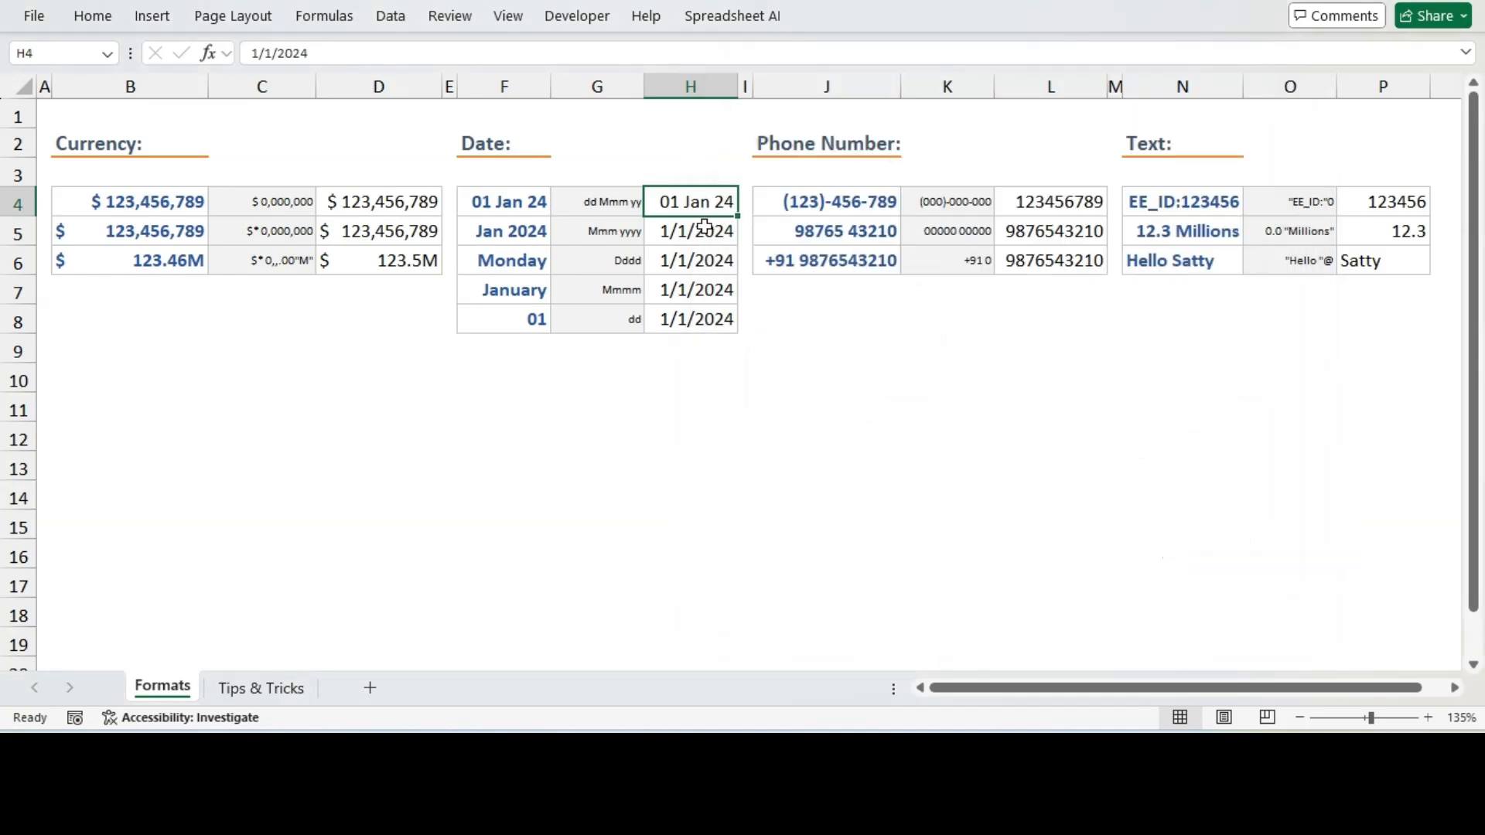
# Copy the format code Mmm yyyy from G5 and apply it as a custom format to the date in H5
pyautogui.click(700, 230)
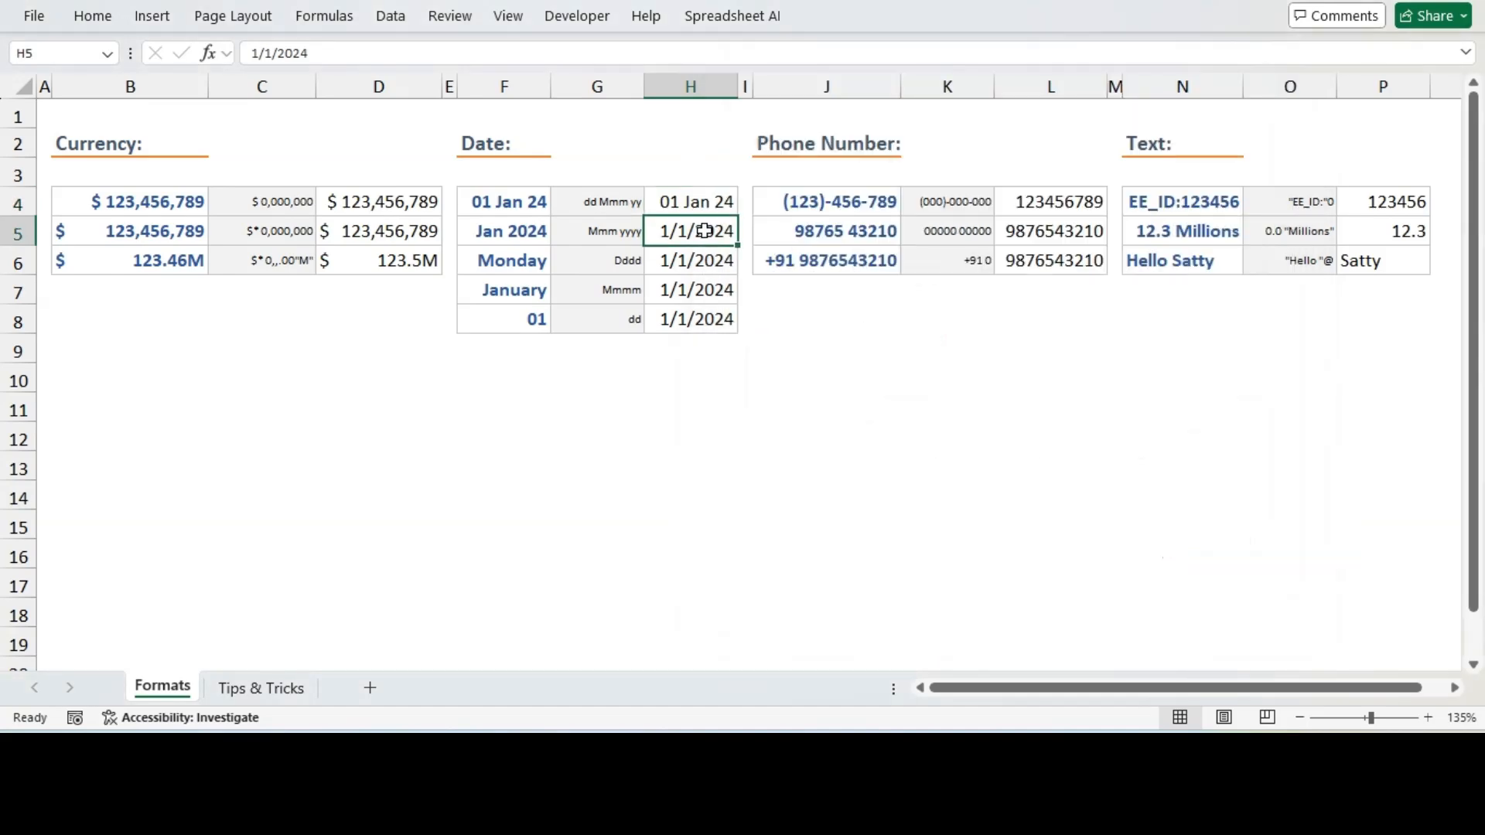
pyautogui.click(616, 232)
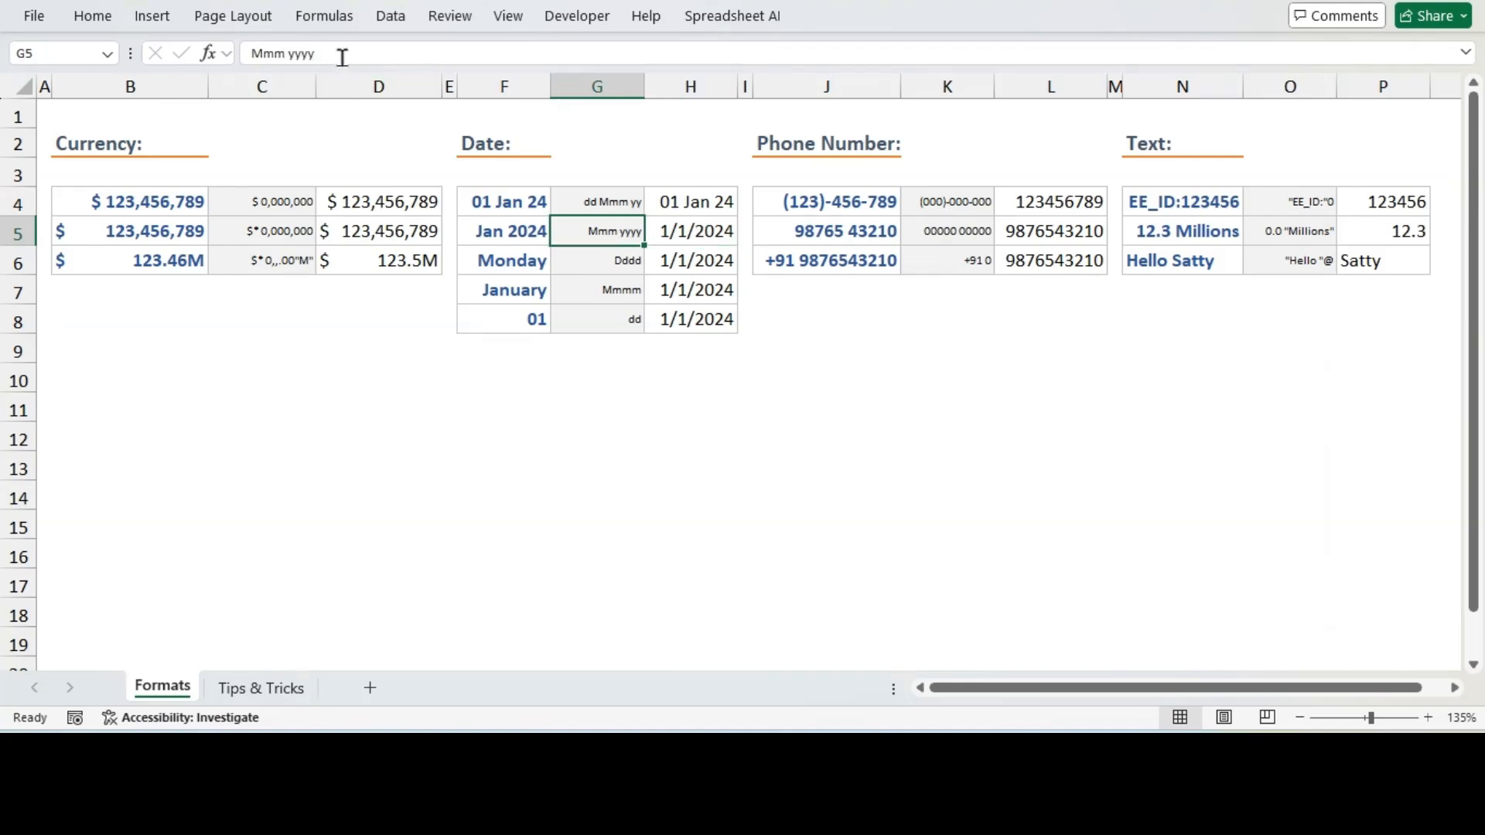
pyautogui.moveTo(341, 54); pyautogui.dragTo(222, 54)
pyautogui.hotkey('ctrl', 'c')
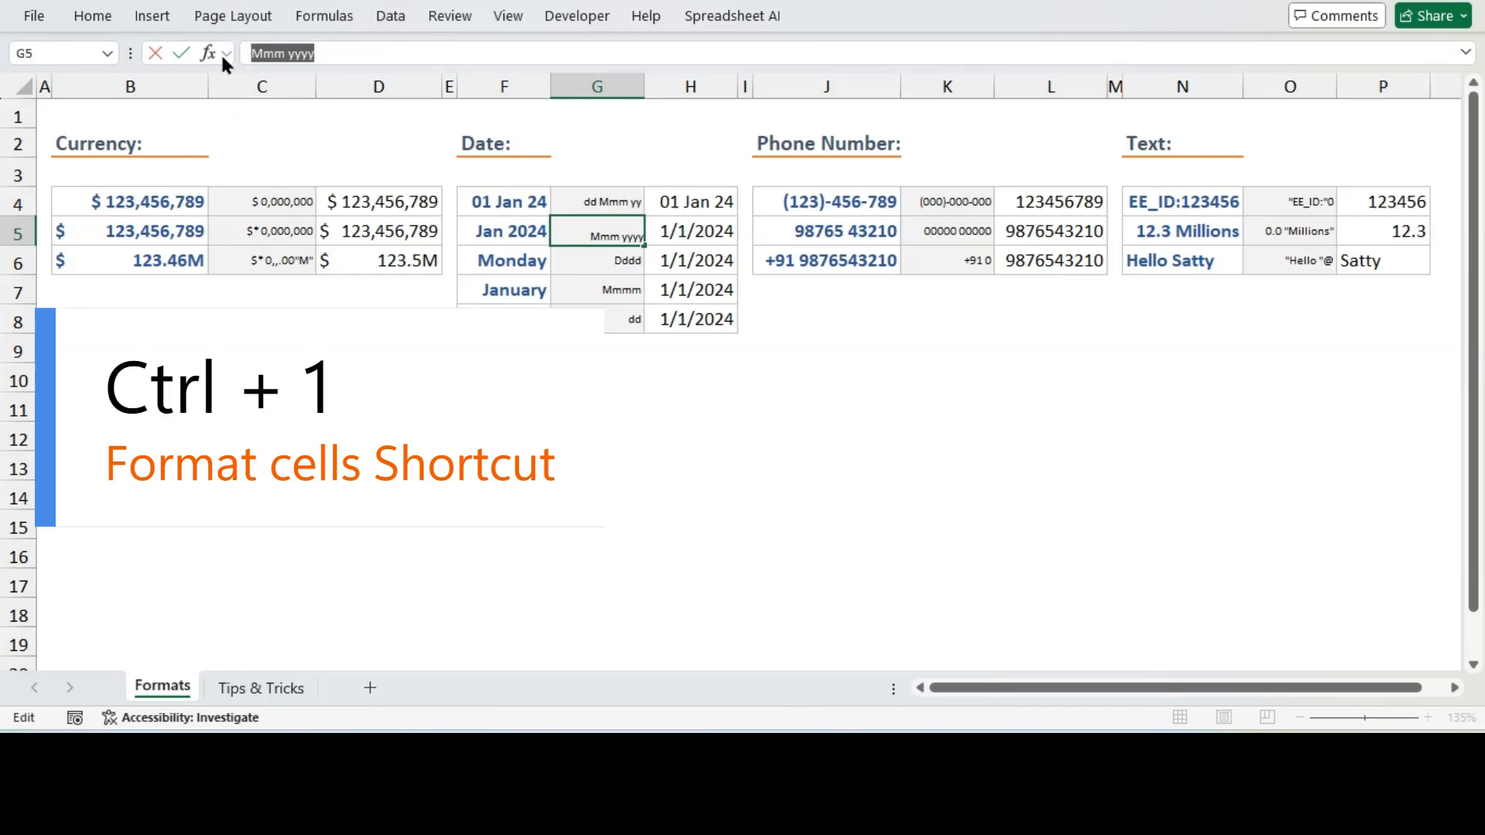
pyautogui.press('Escape')
pyautogui.click(694, 238)
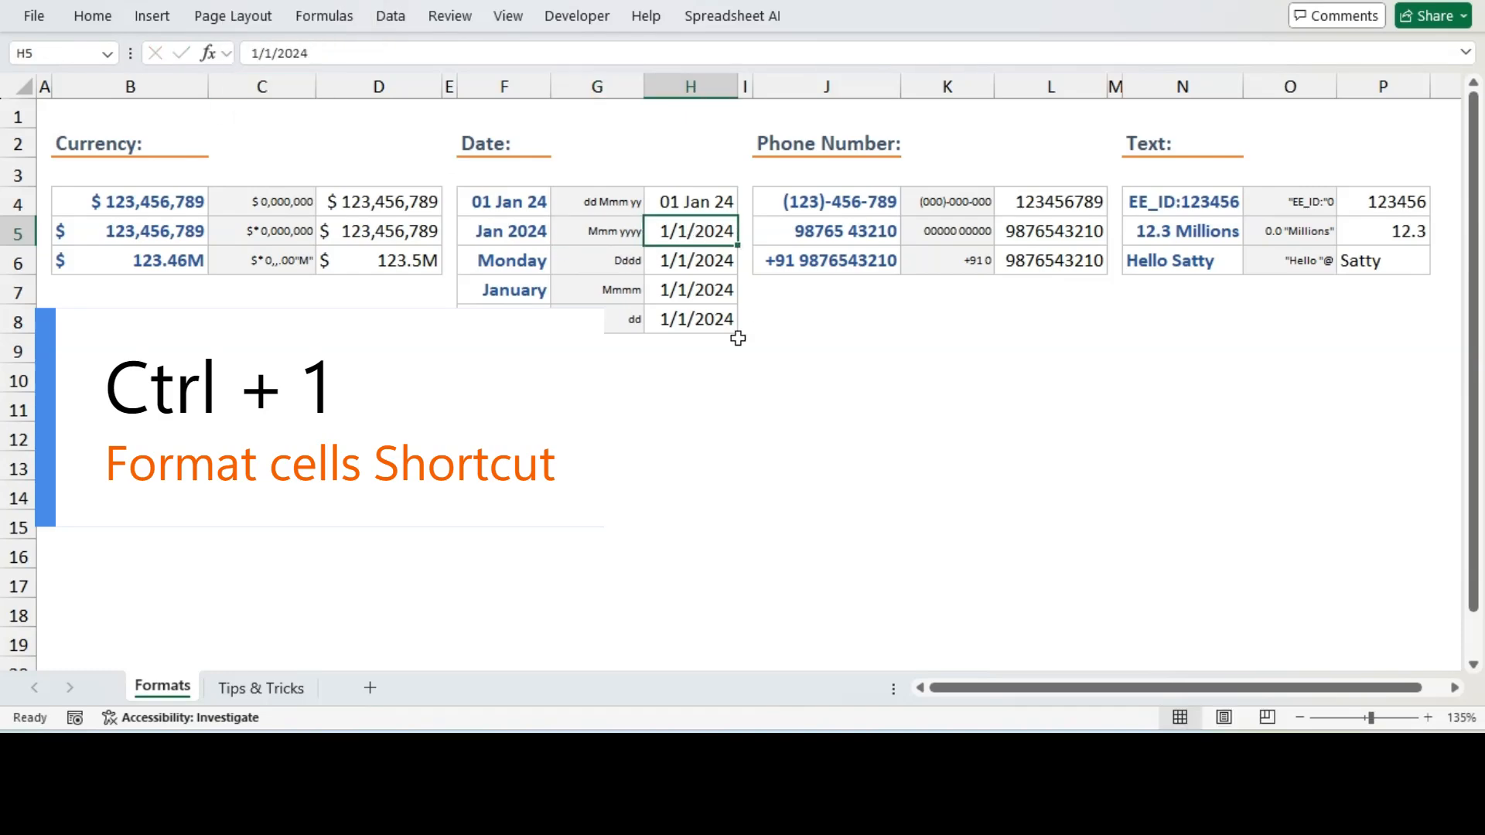
pyautogui.hotkey('ctrl', '1')
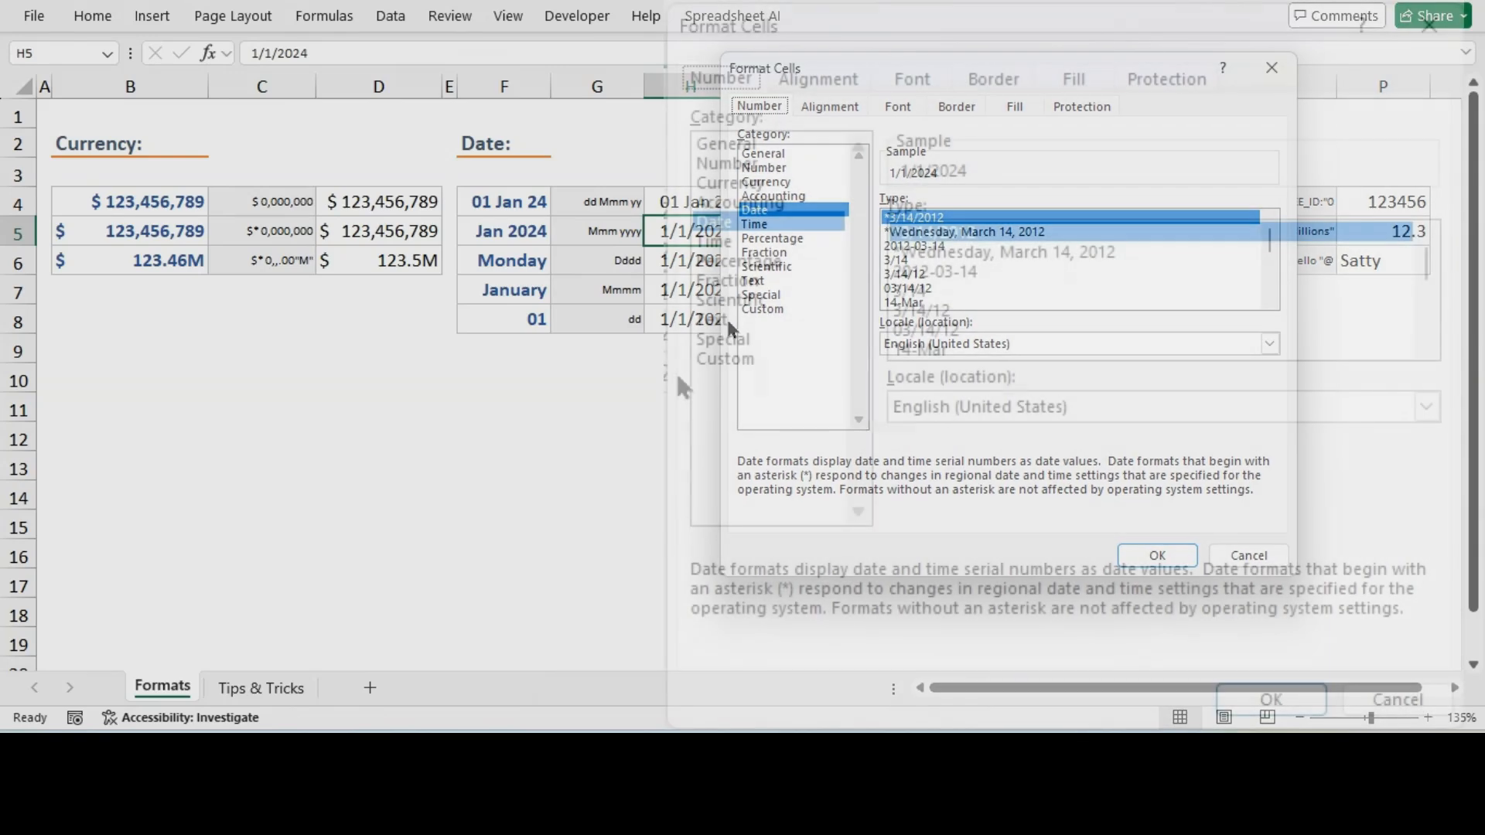
pyautogui.click(780, 358)
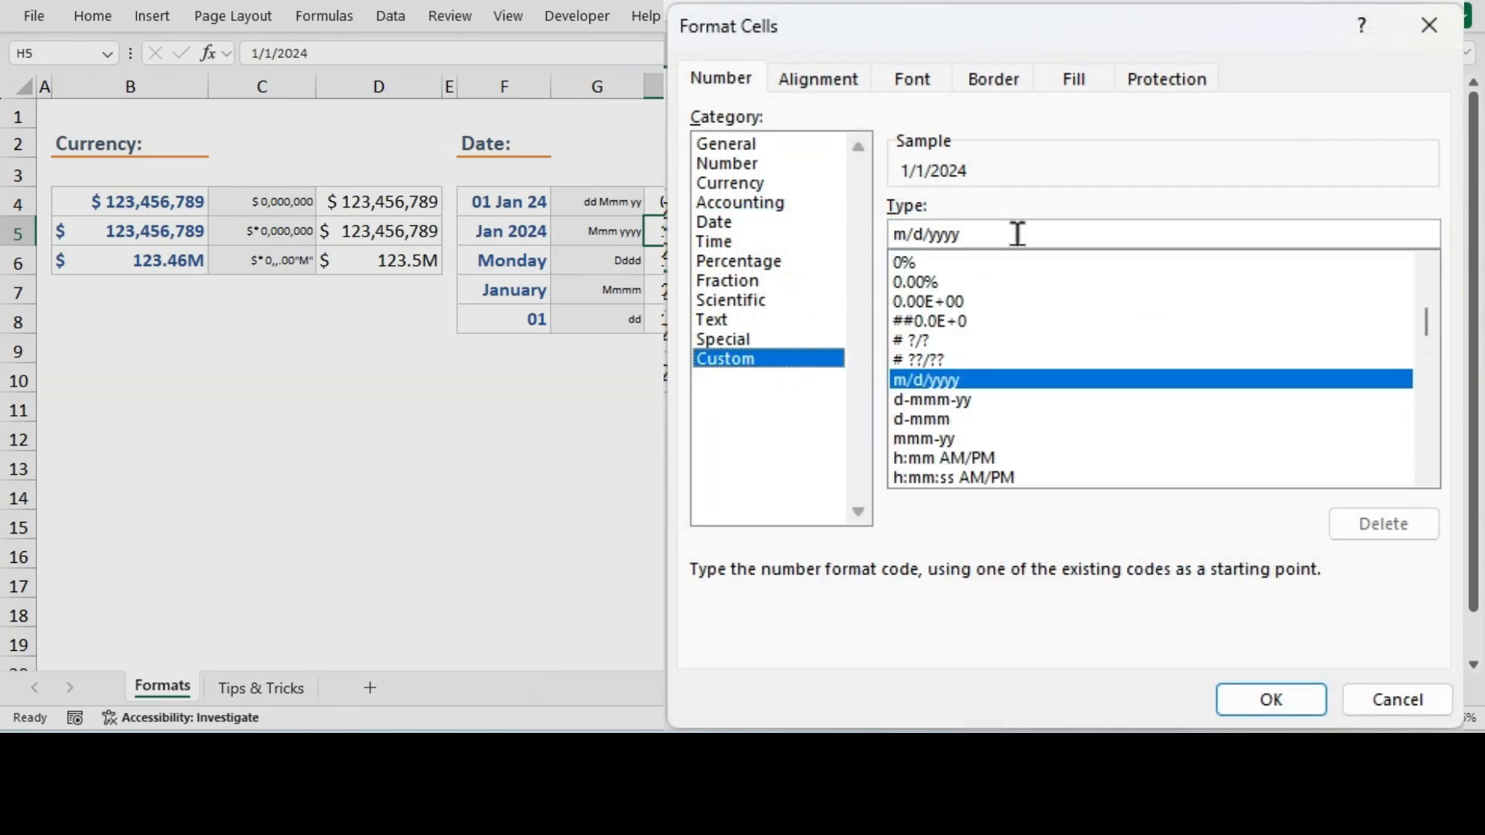
pyautogui.moveTo(1013, 232); pyautogui.dragTo(872, 244)
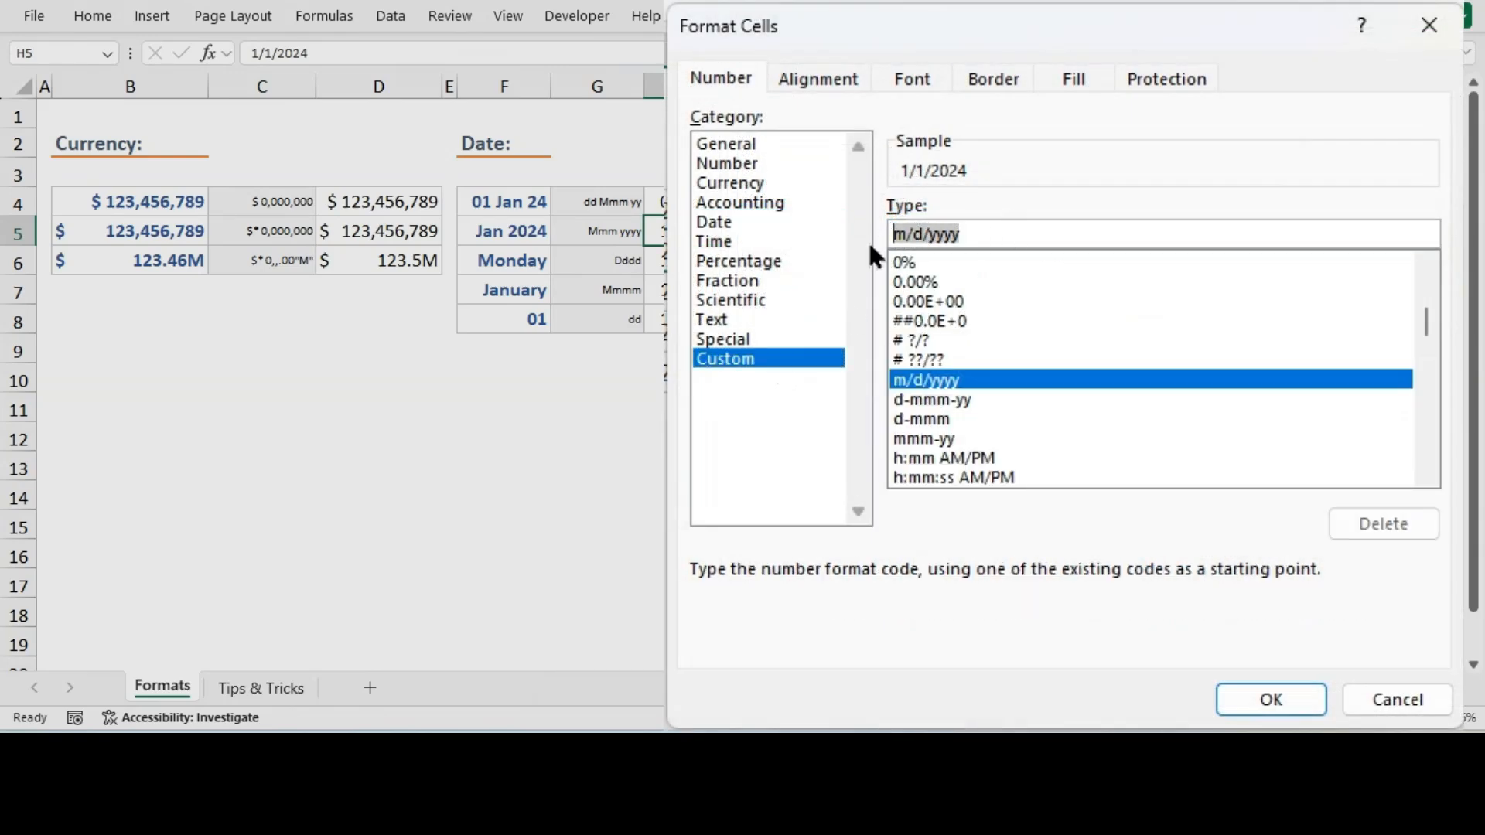
pyautogui.write('Mmm yyyy')
pyautogui.click(1280, 690)
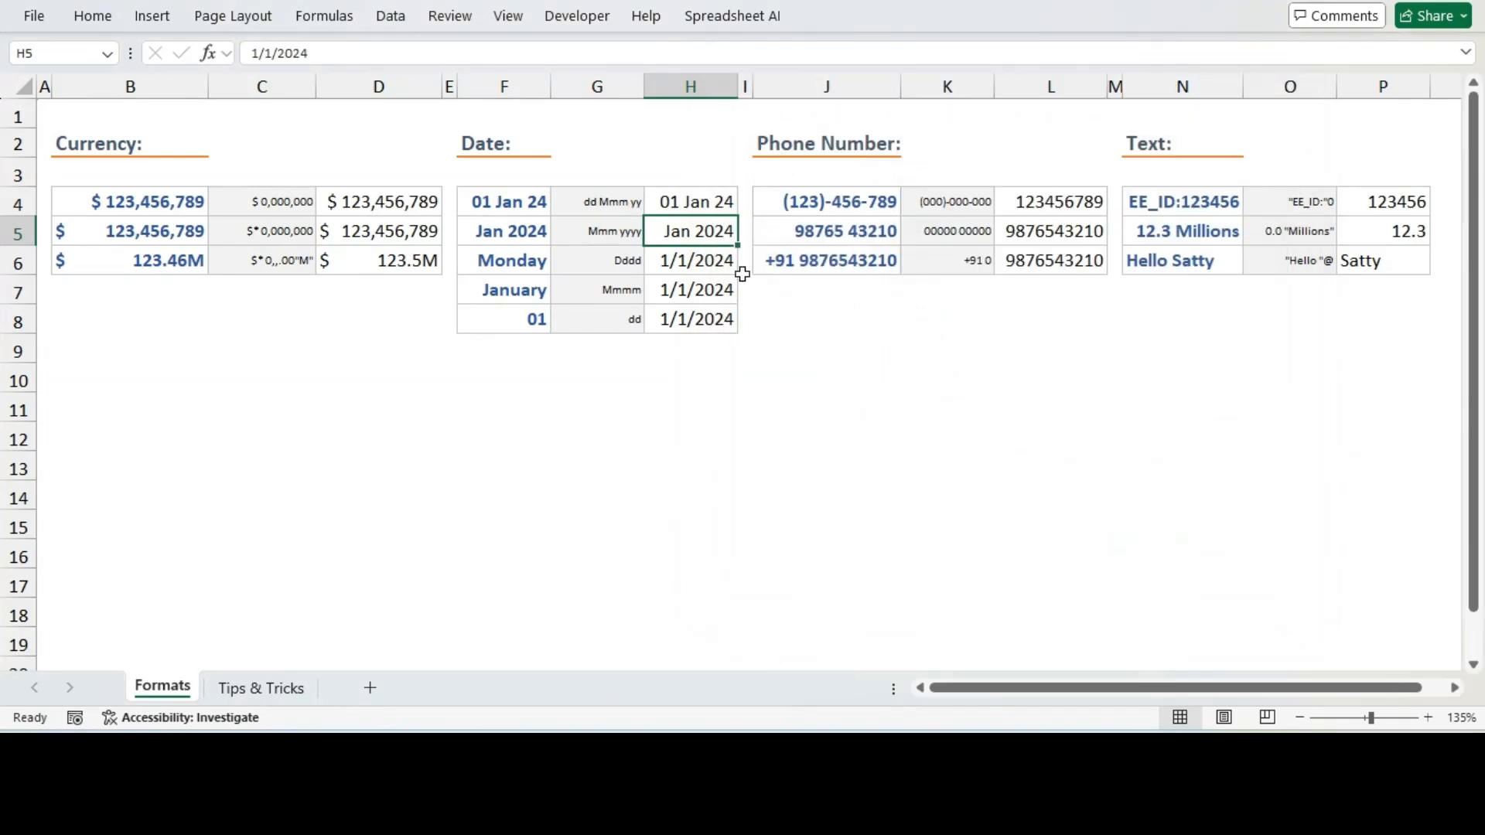
# Apply the custom format code Dddd to the date in H6 to show the weekday name
pyautogui.click(697, 264)
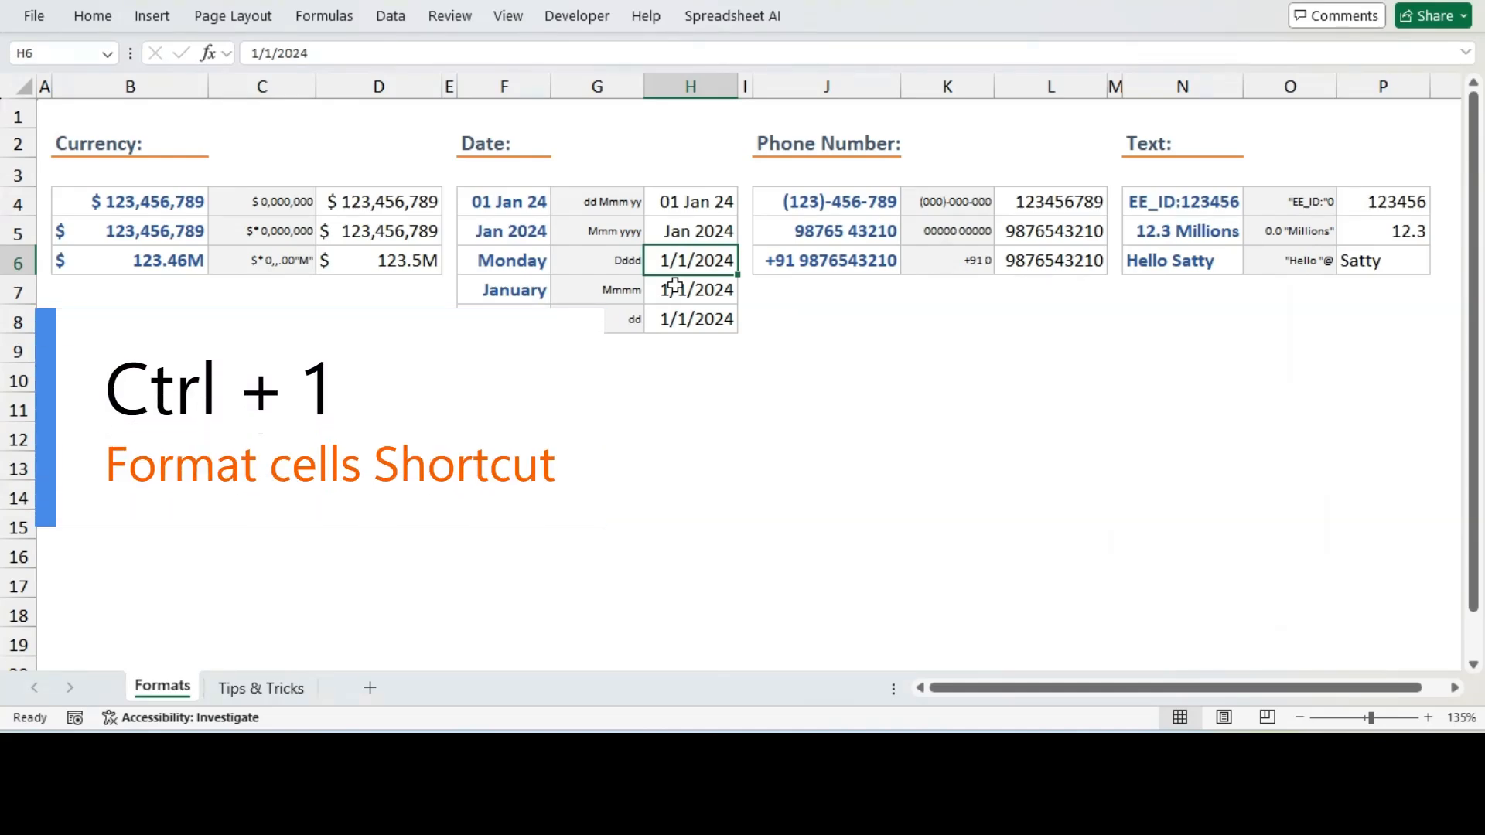
pyautogui.hotkey('ctrl', '1')
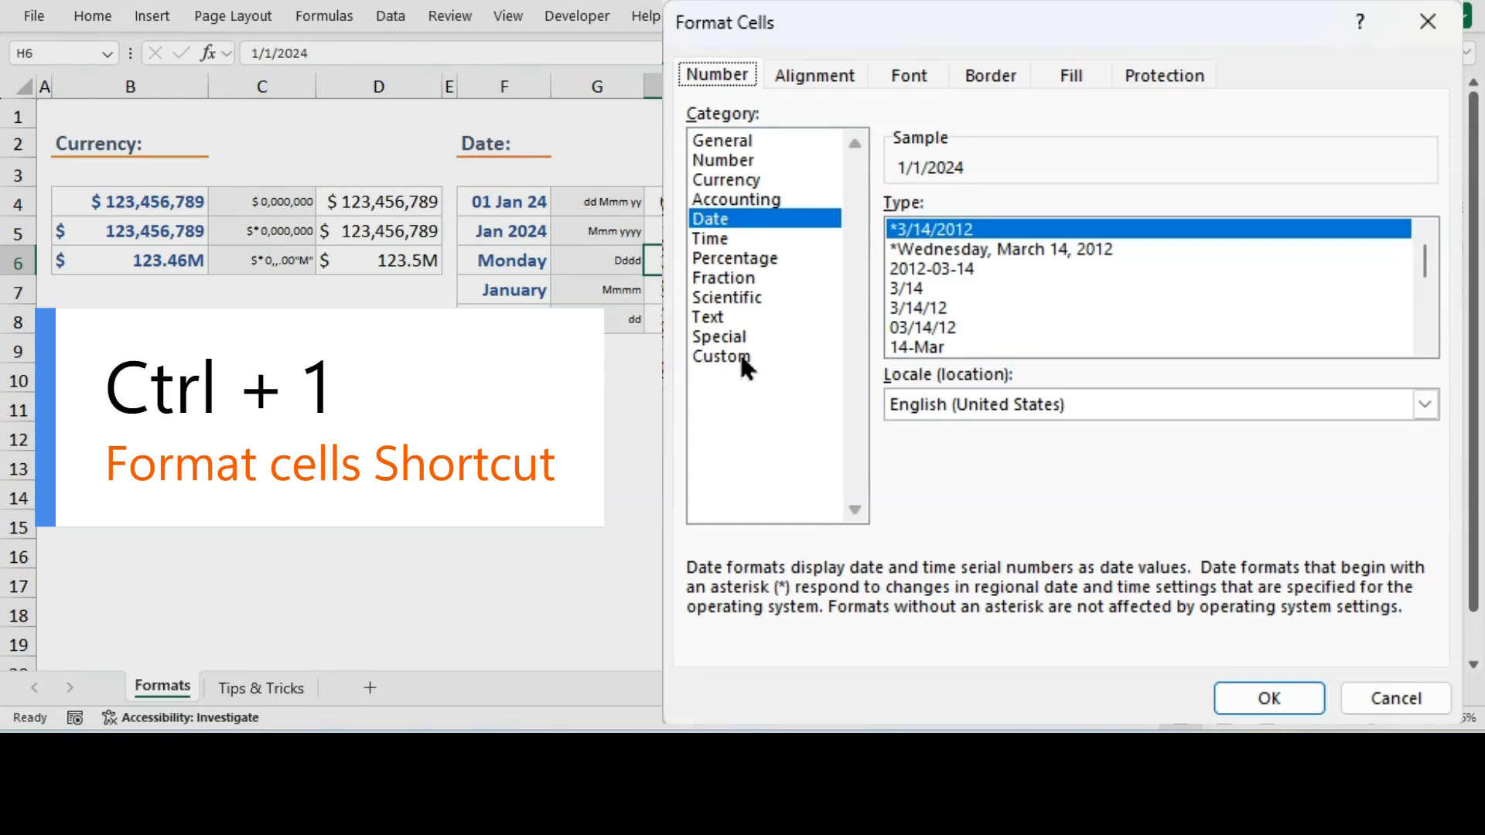
pyautogui.click(736, 353)
pyautogui.moveTo(1002, 233); pyautogui.dragTo(824, 230)
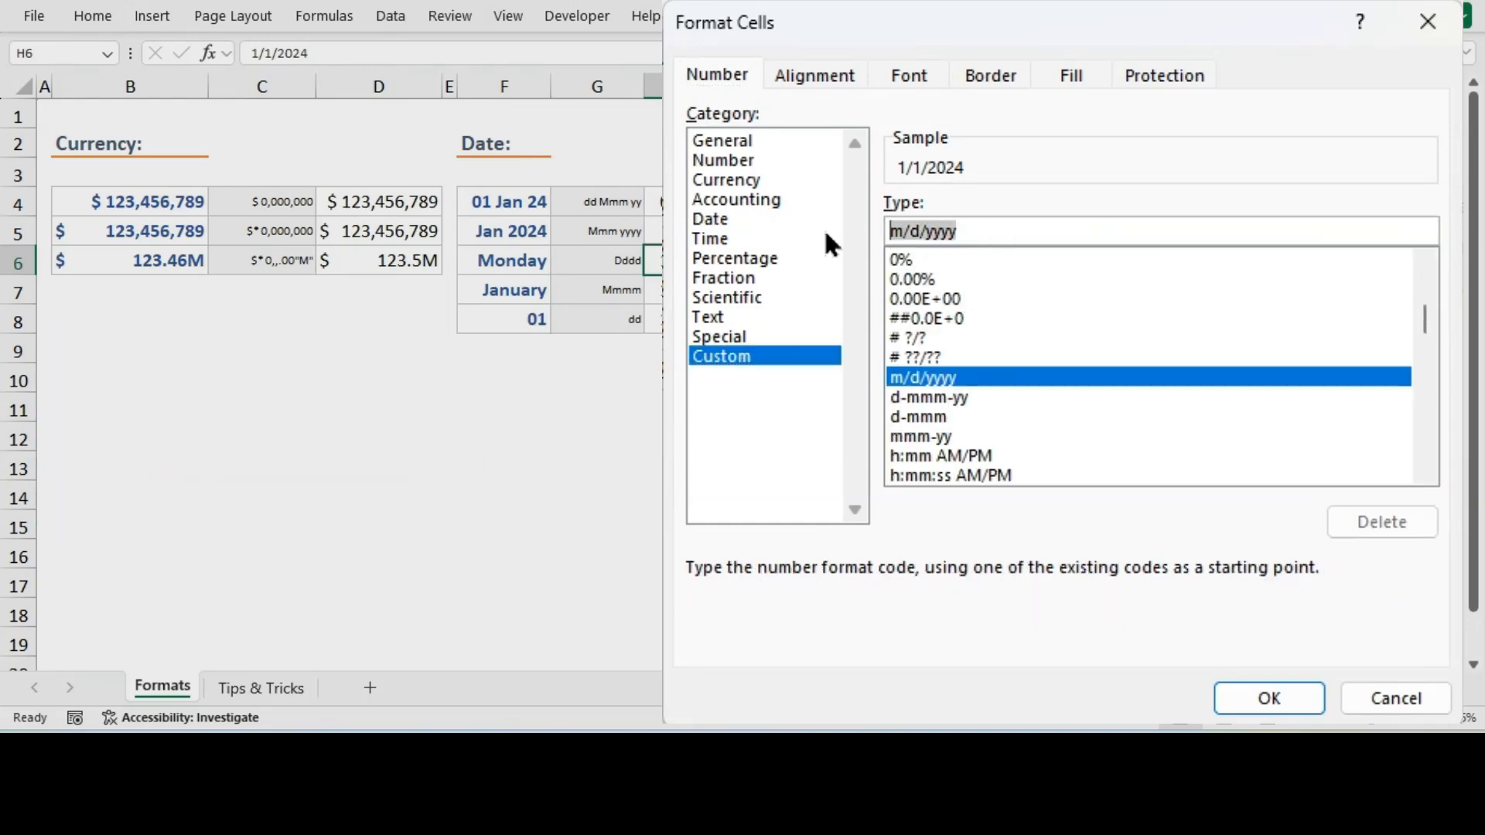
pyautogui.write('Dddd')
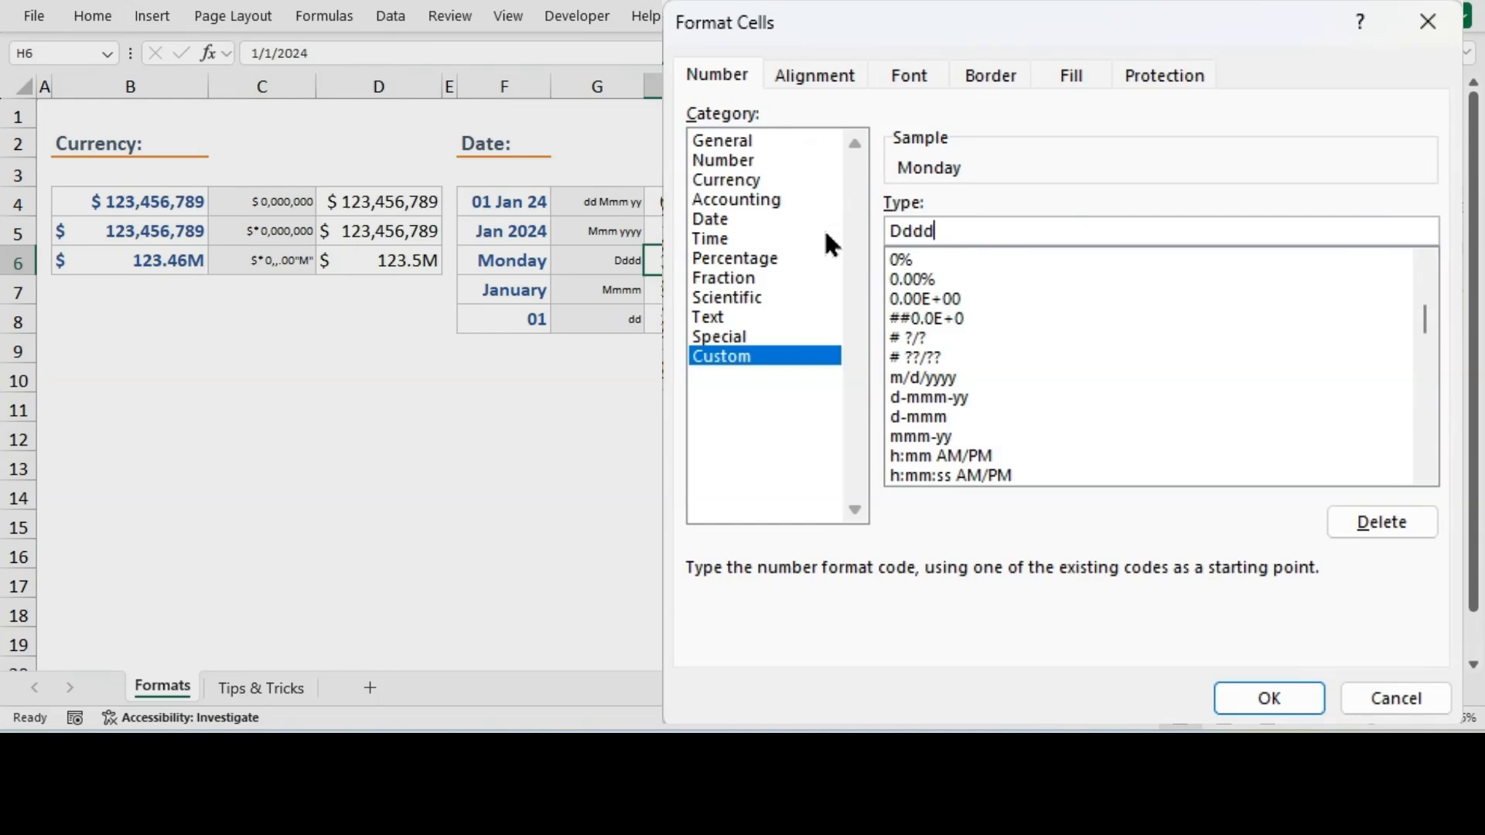
pyautogui.press('Left')
pyautogui.press('Left')
pyautogui.press('Left')
pyautogui.press('Left')
pyautogui.press('Delete')
pyautogui.write('d')
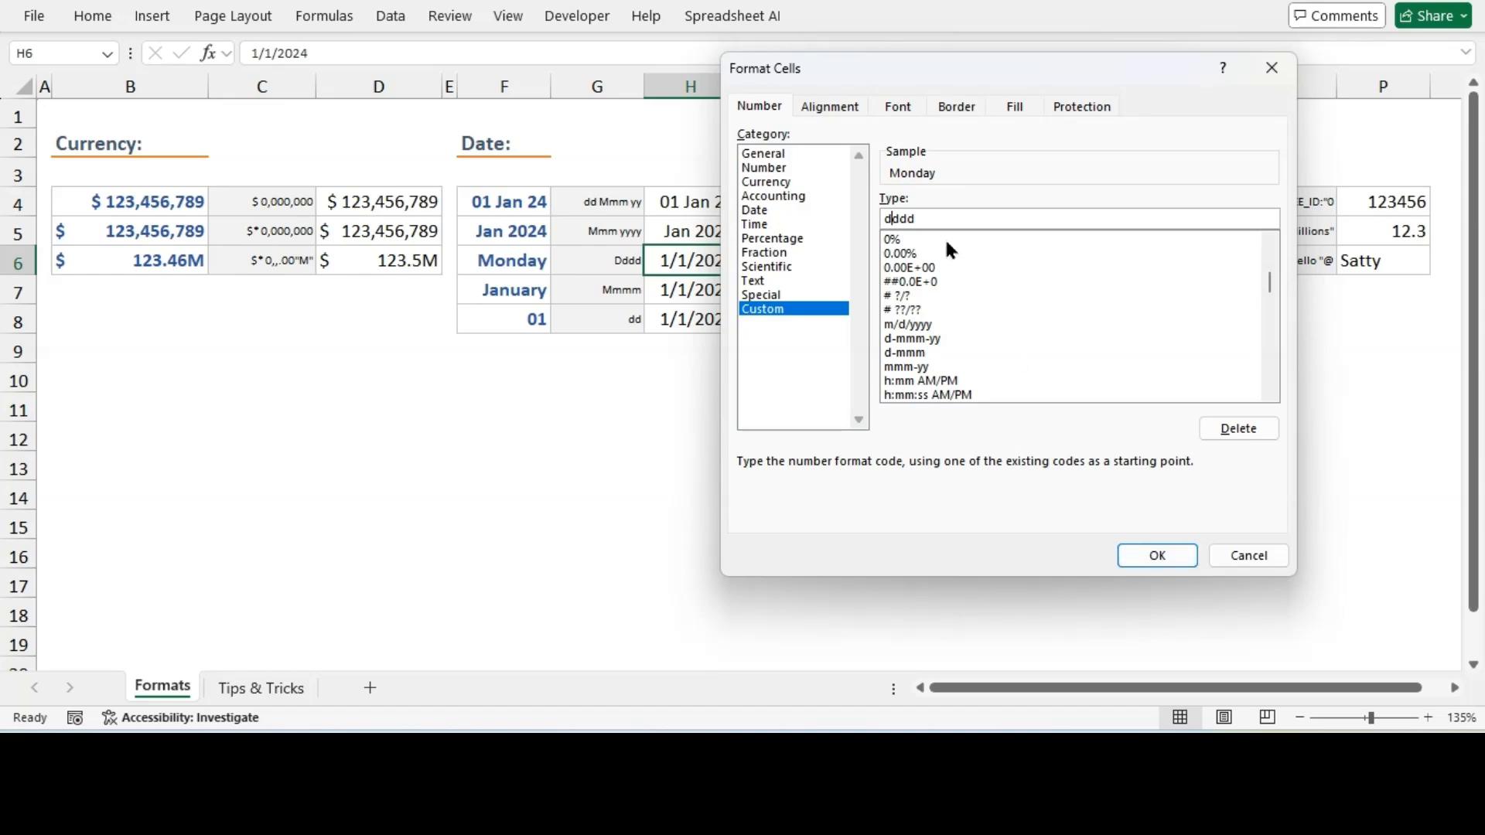
pyautogui.moveTo(931, 219); pyautogui.dragTo(898, 210)
pyautogui.click(1158, 555)
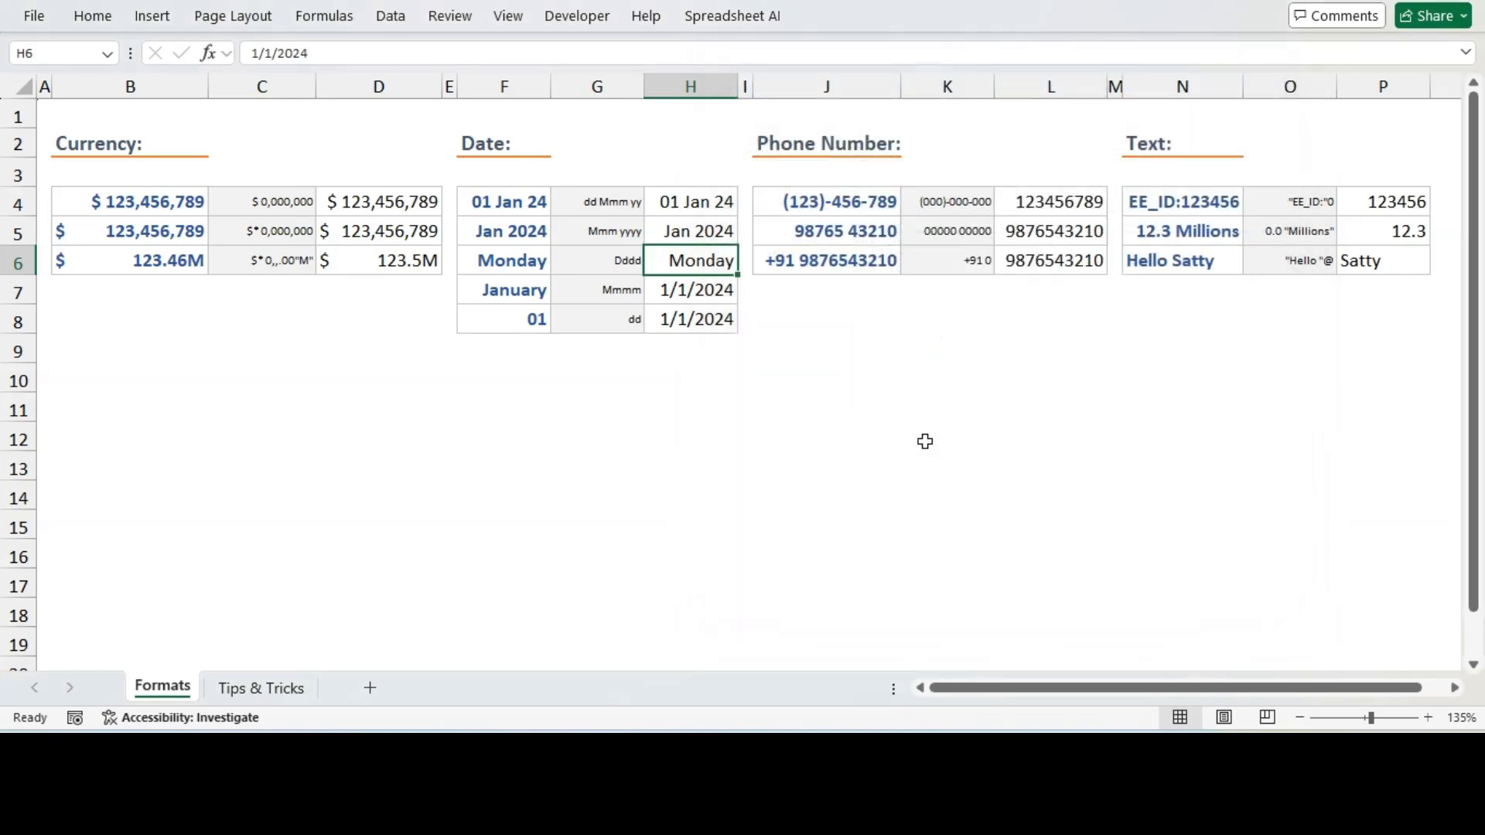
# Apply the custom format code Mmmm to the date in H7 to show the full month name
pyautogui.click(695, 295)
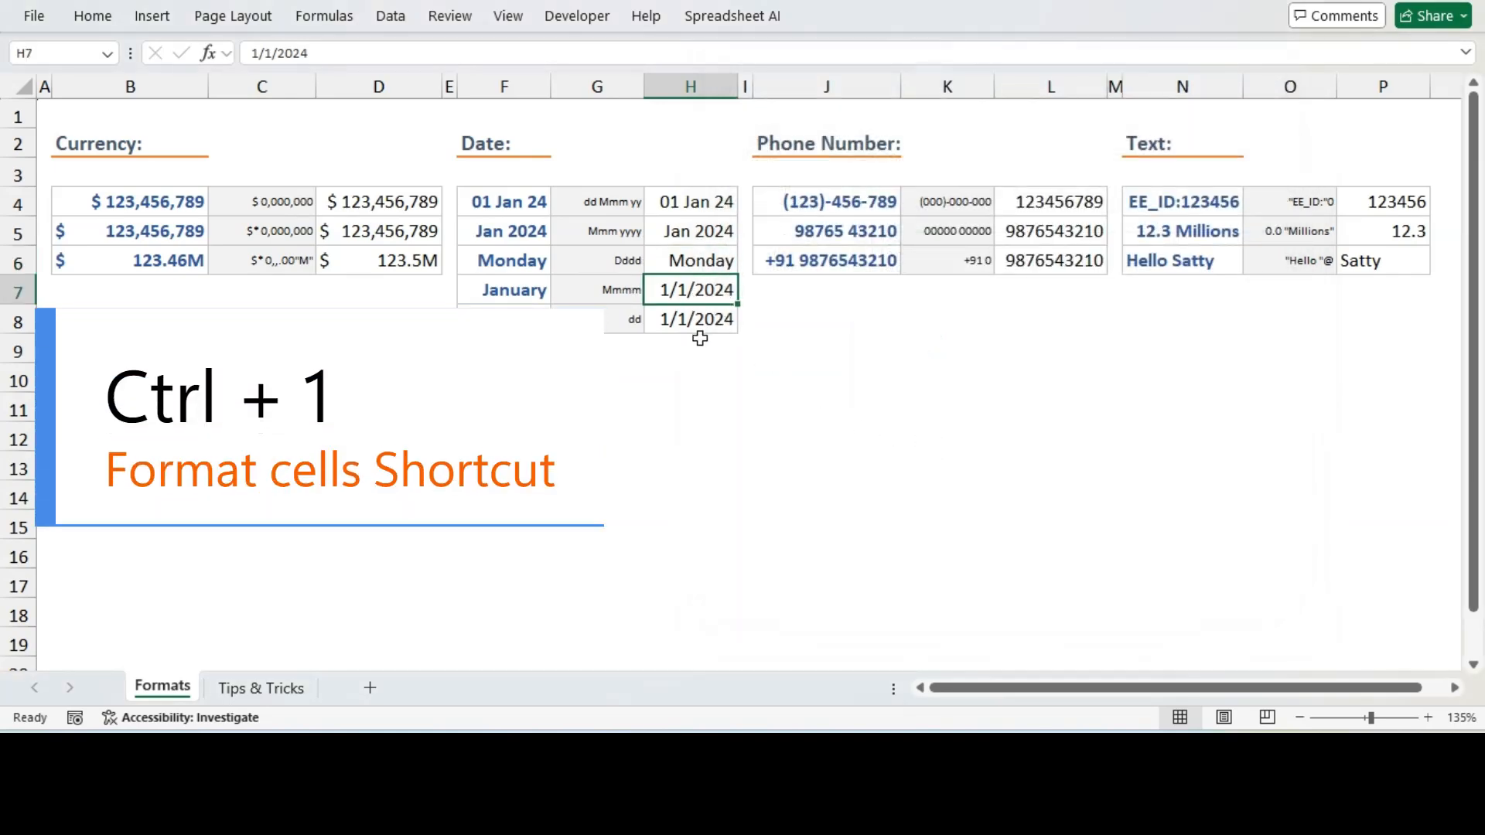
pyautogui.hotkey('ctrl', '1')
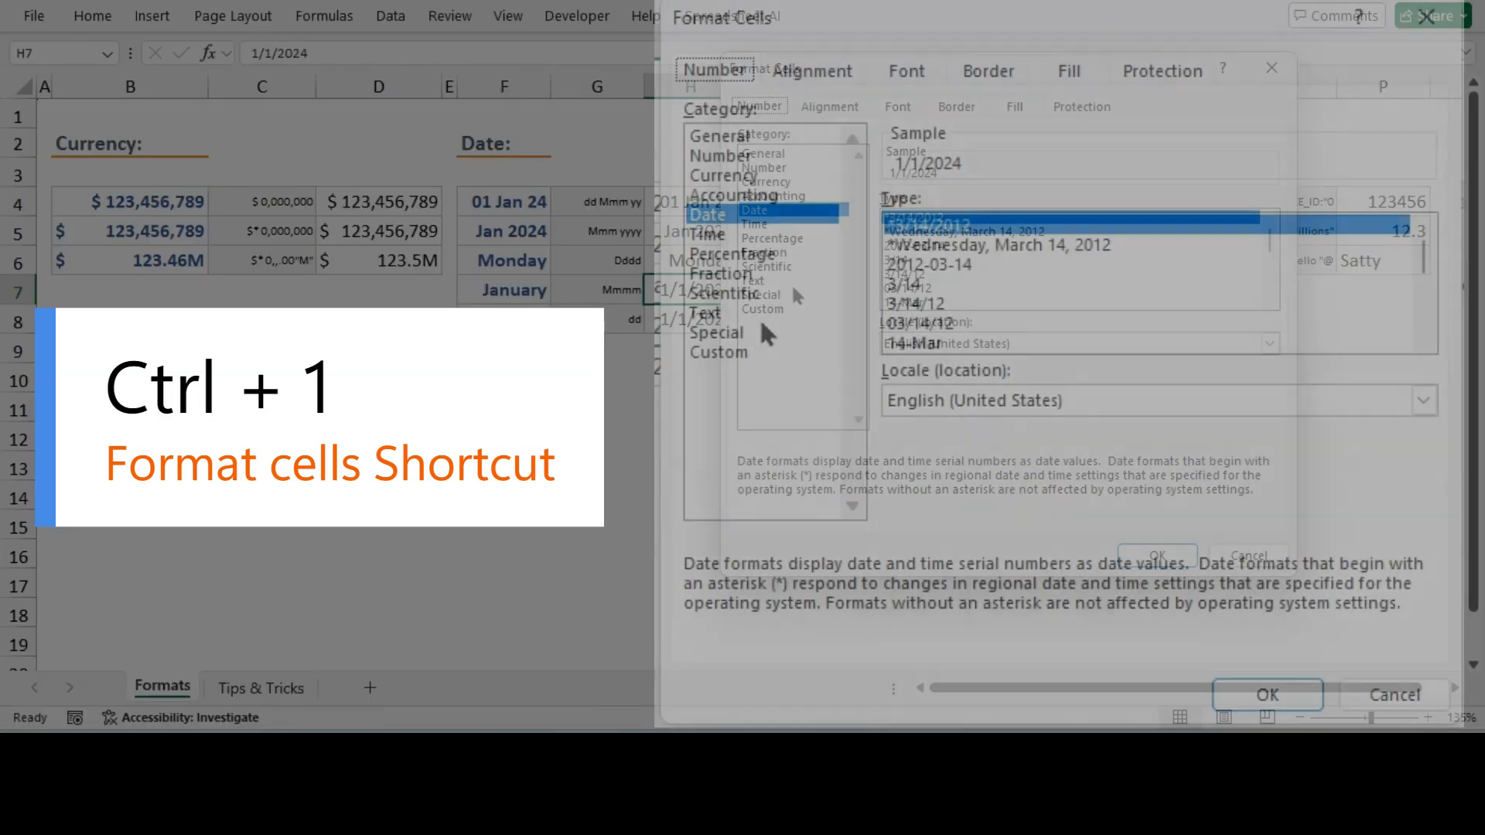
pyautogui.click(782, 306)
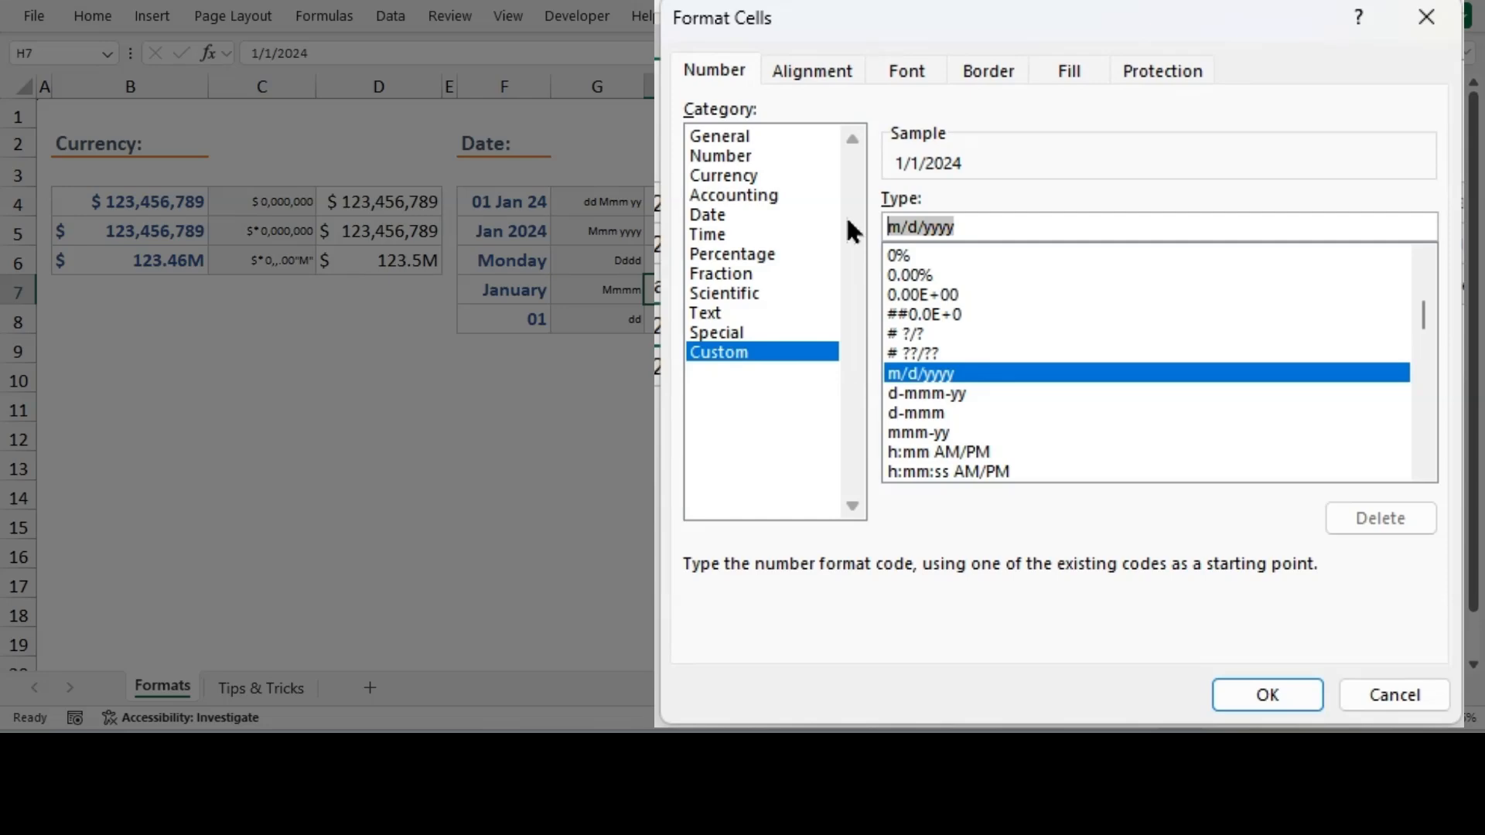
pyautogui.write('M')
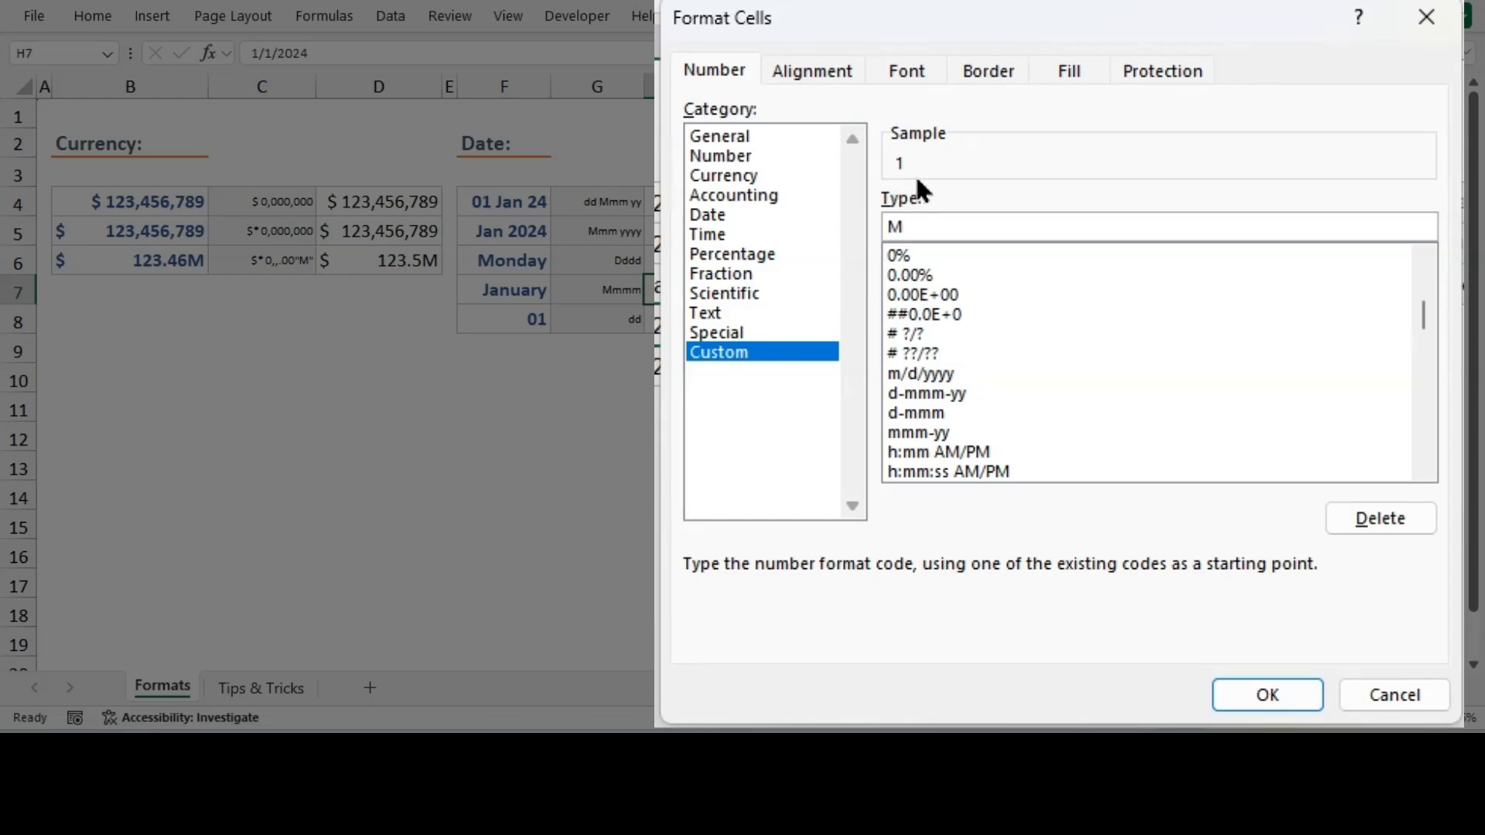
pyautogui.write('m')
pyautogui.write('mm')
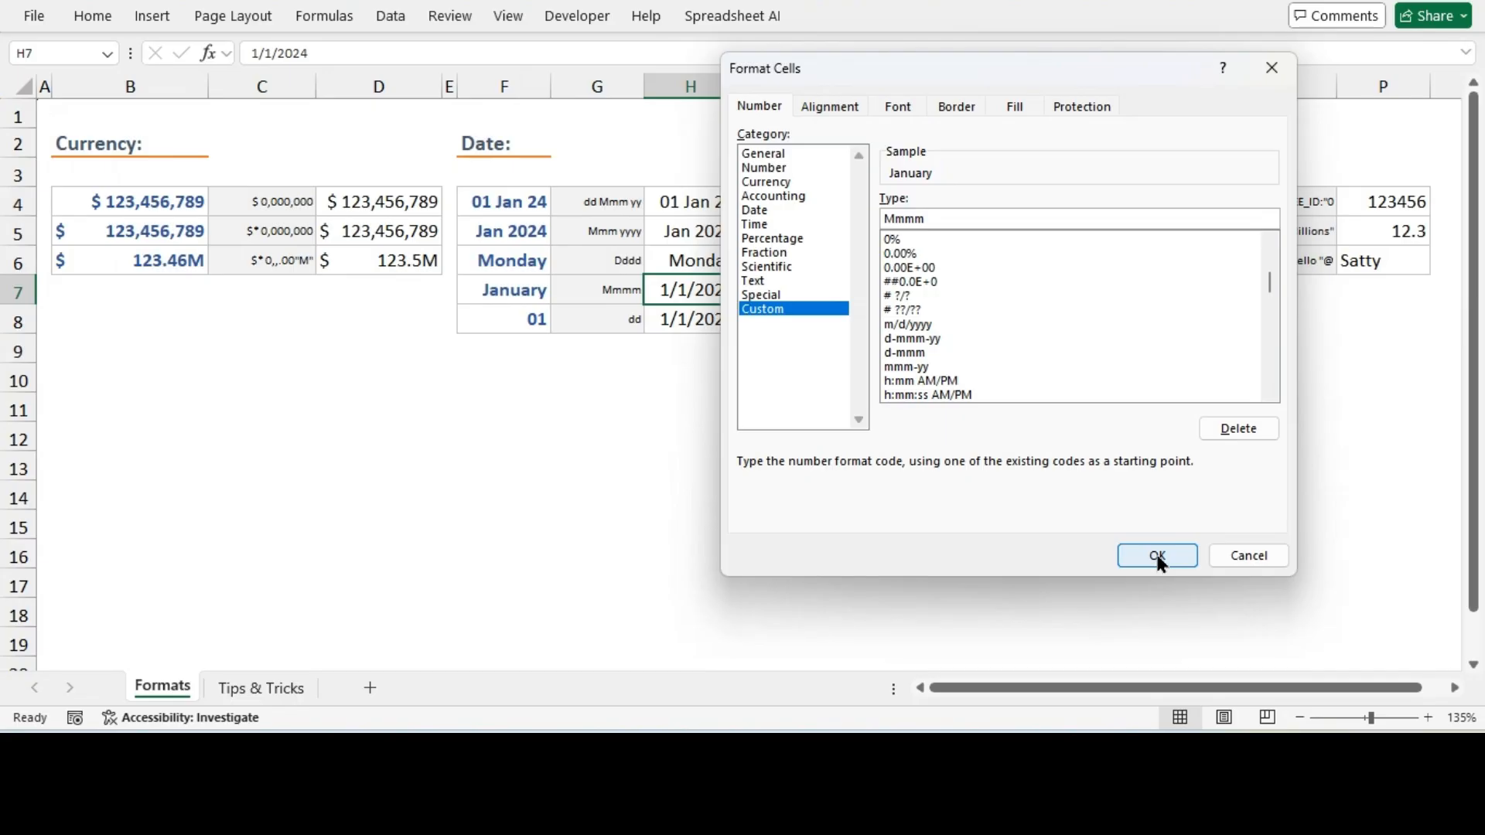
pyautogui.click(1155, 555)
# Apply the custom format code dd to the date in H8 to show the two-digit day
pyautogui.click(693, 335)
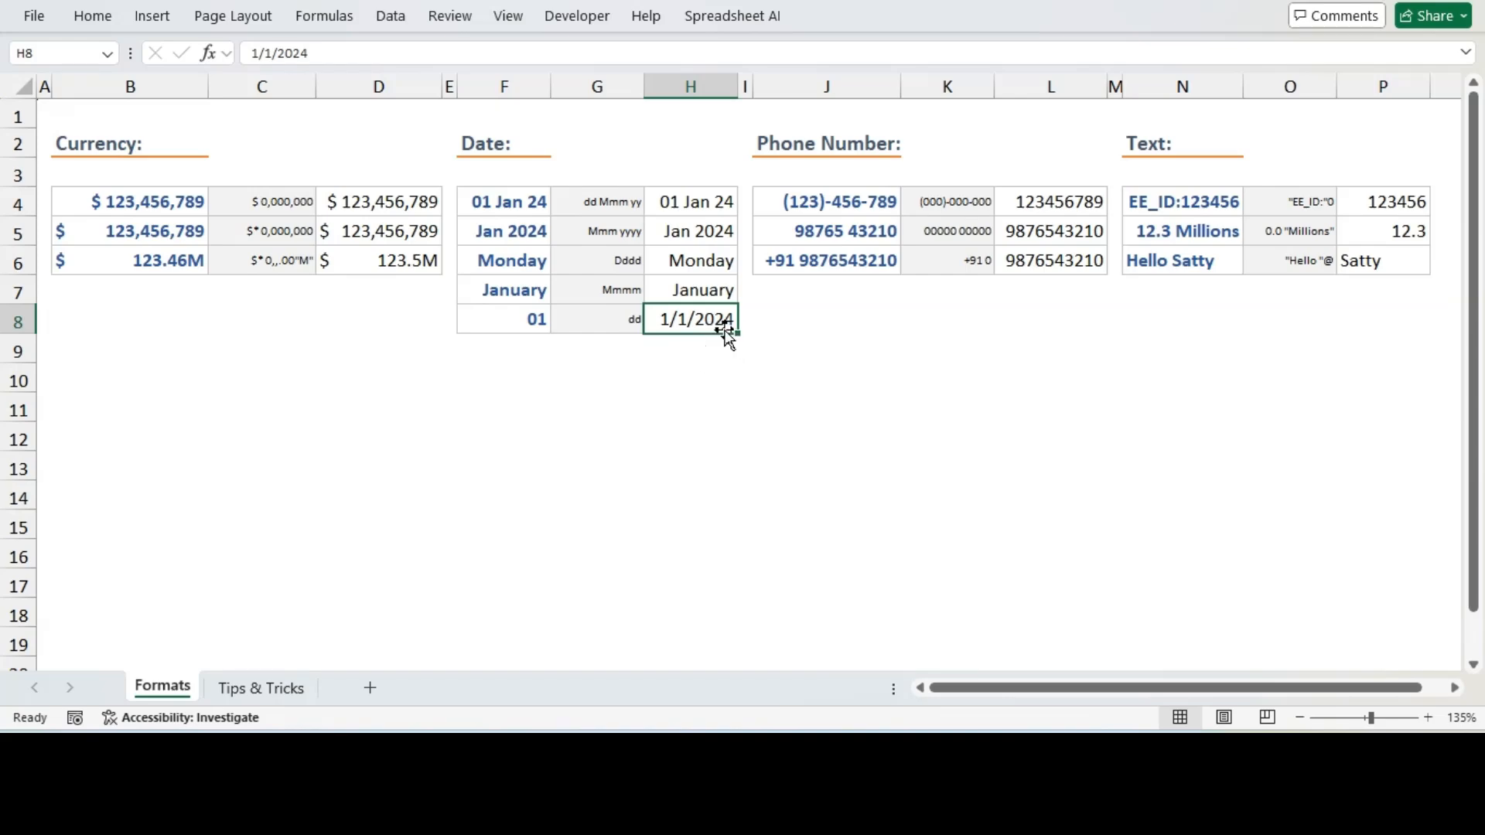
pyautogui.hotkey('ctrl', '1')
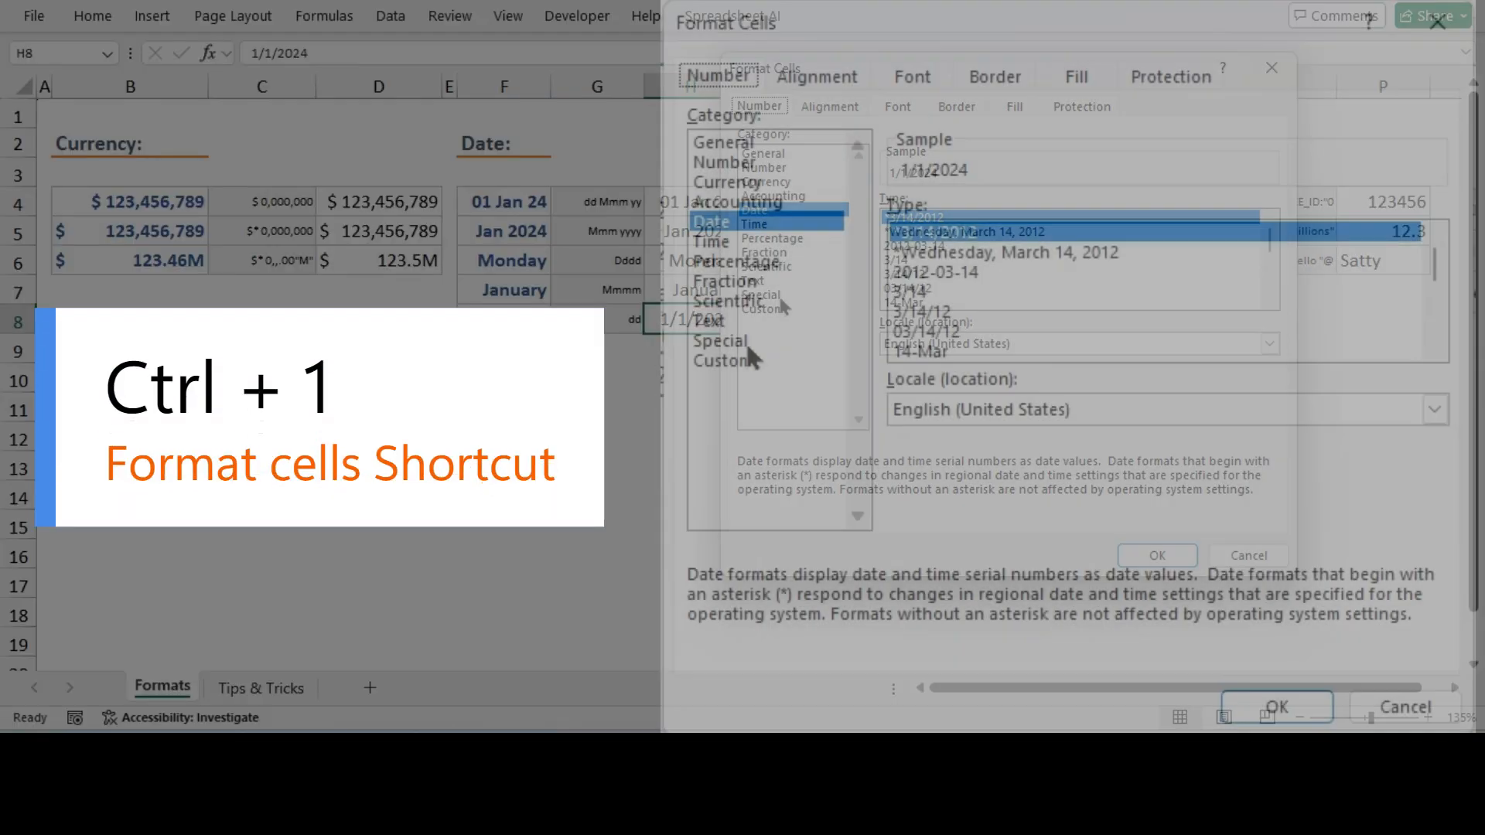
pyautogui.click(786, 305)
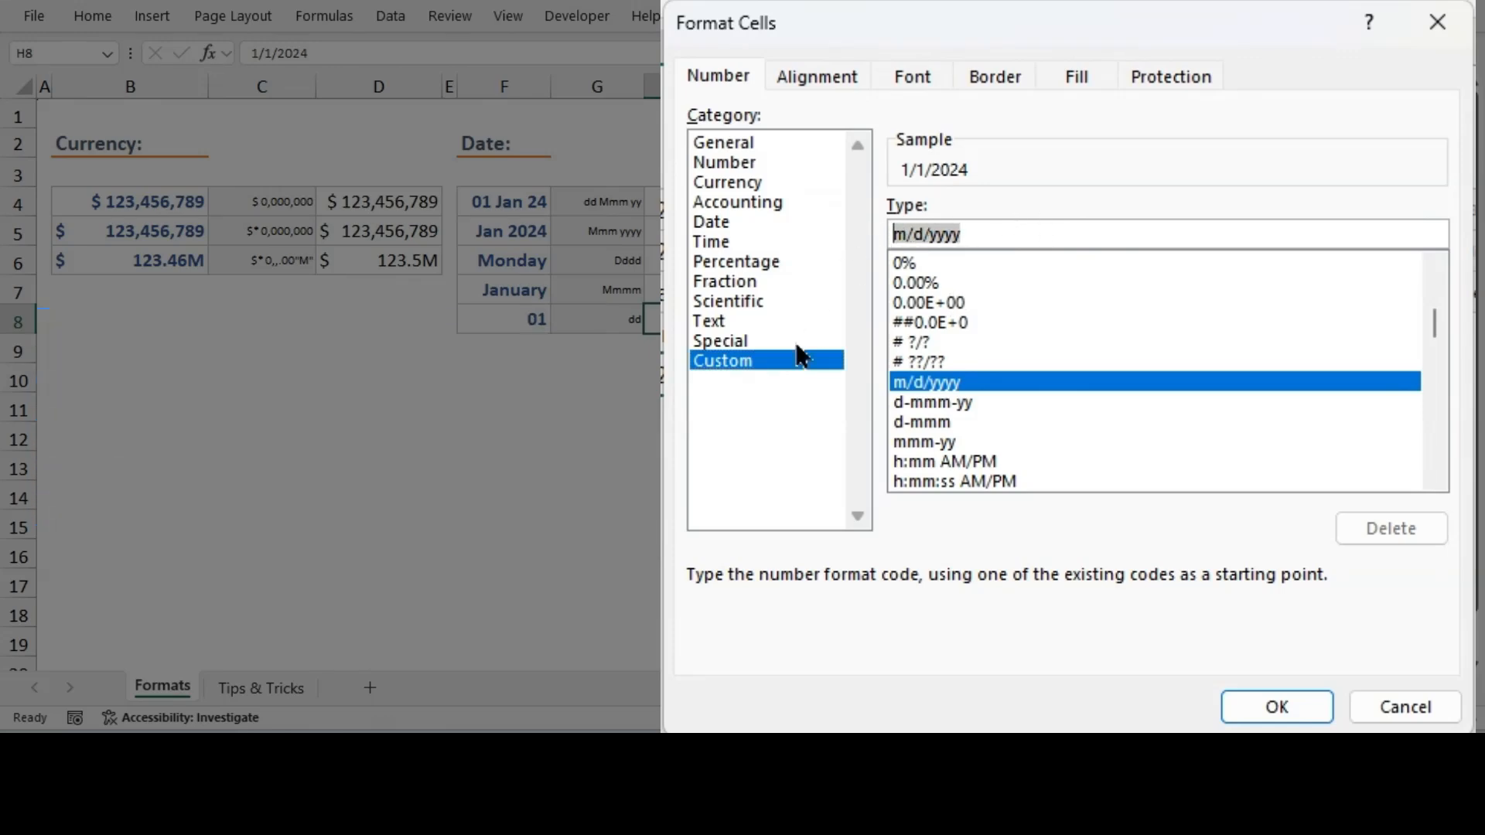
pyautogui.write('dd')
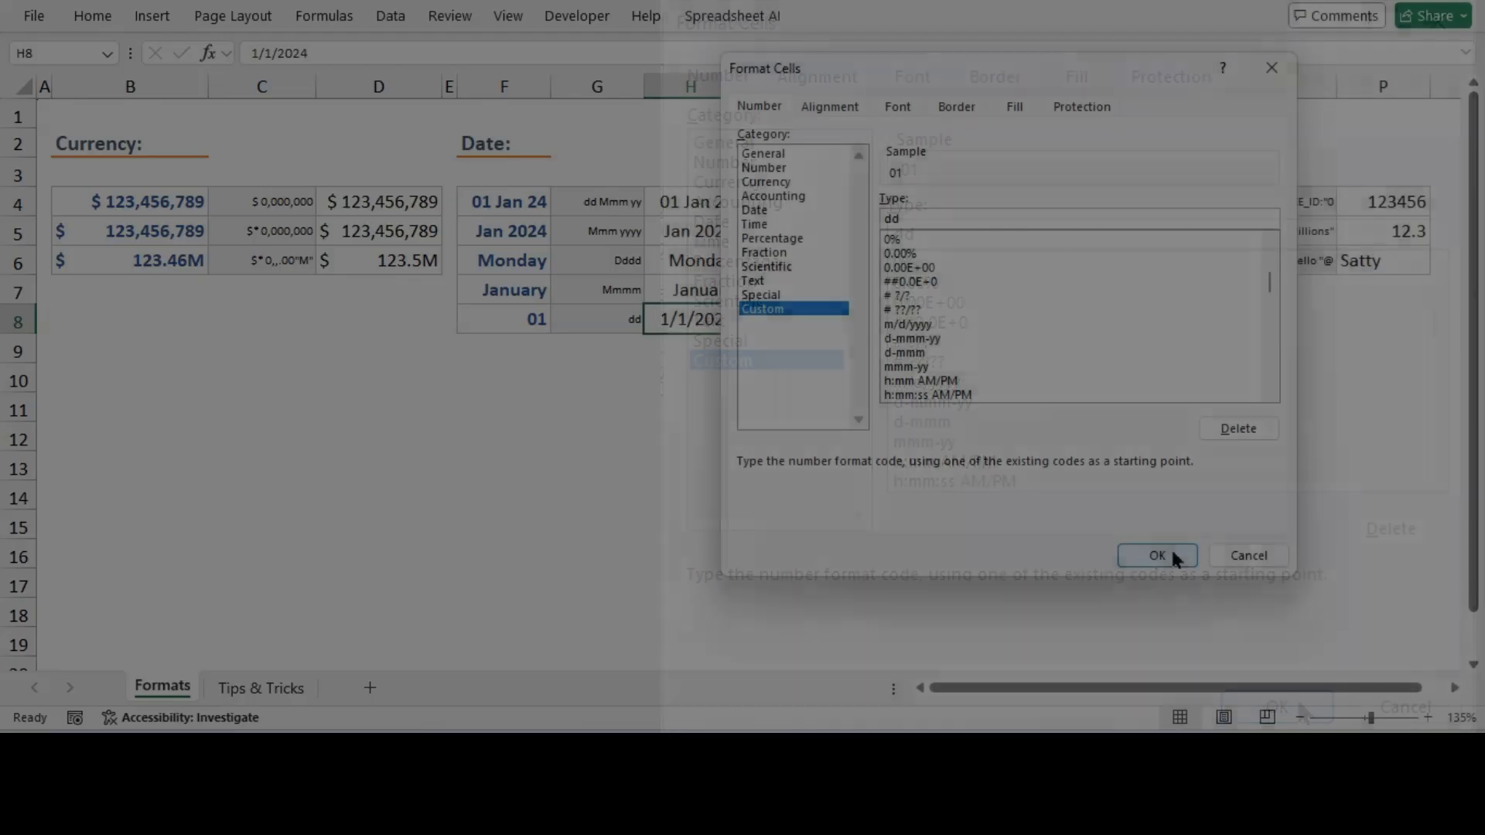
pyautogui.click(1277, 707)
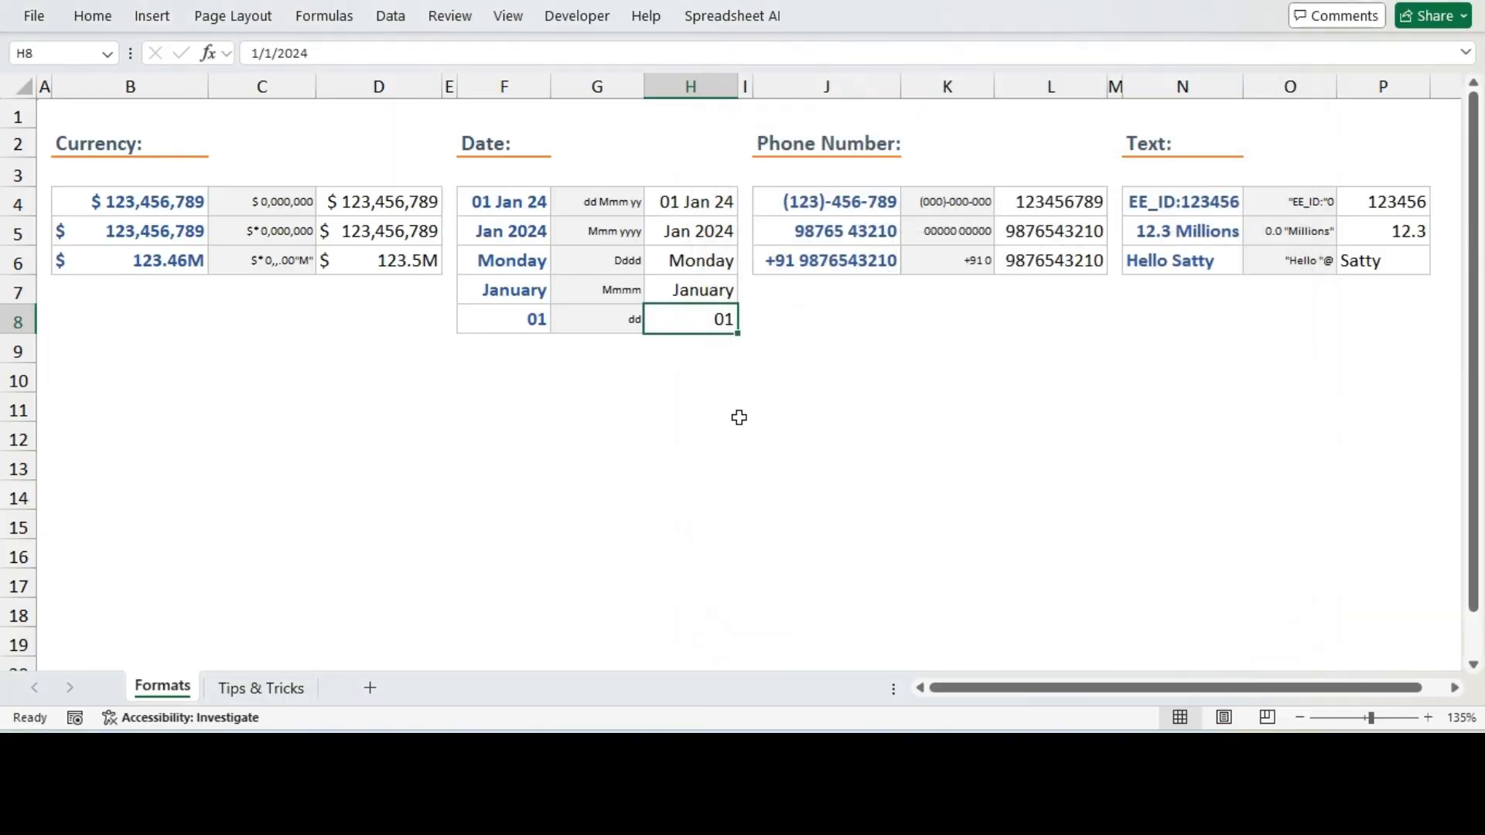
# Review the formatted dates in H4 to H8 against the example displays
pyautogui.click(734, 411)
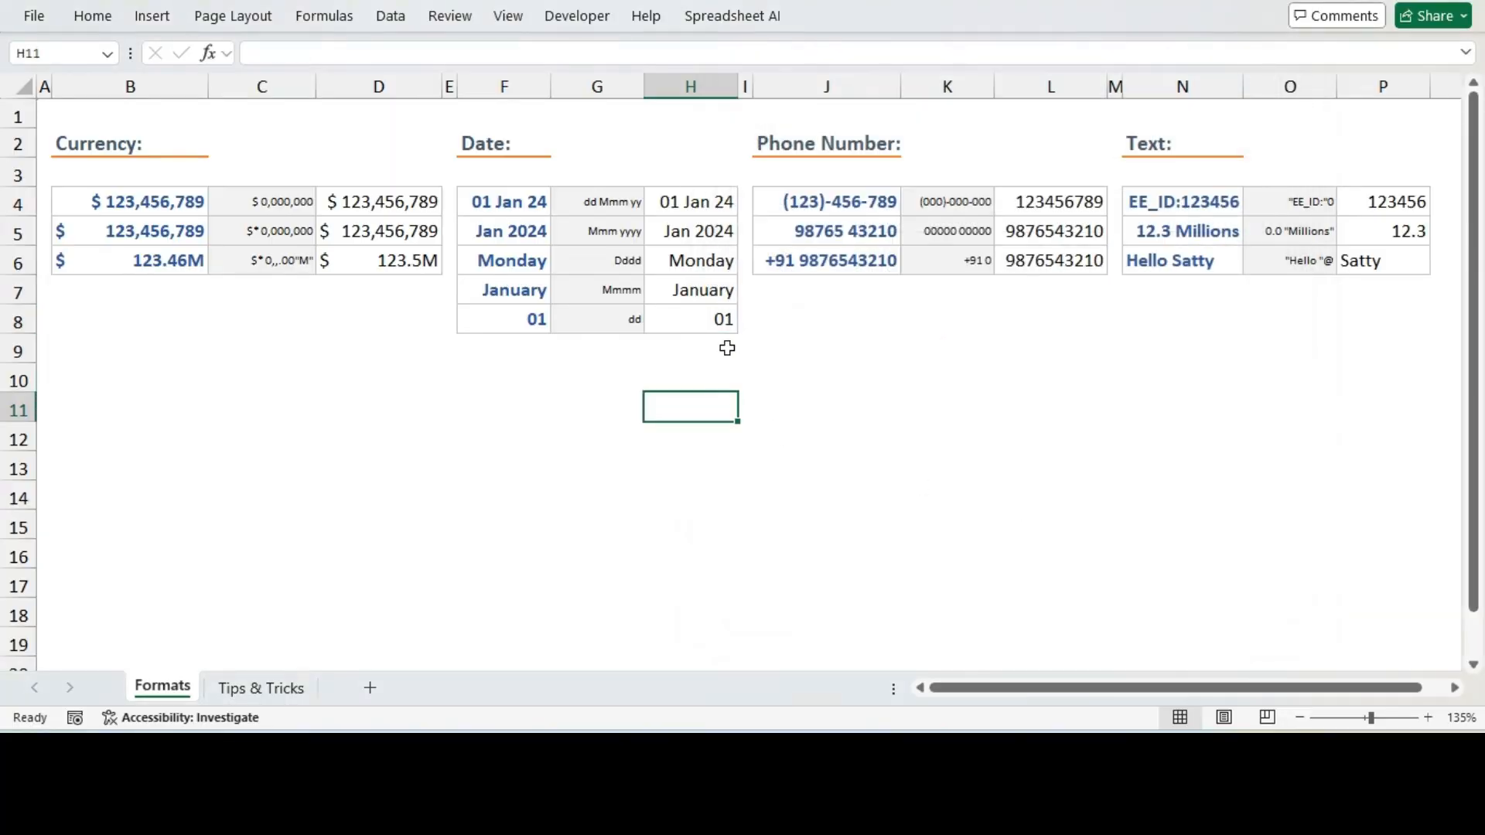
pyautogui.click(698, 317)
pyautogui.click(690, 290)
pyautogui.click(690, 260)
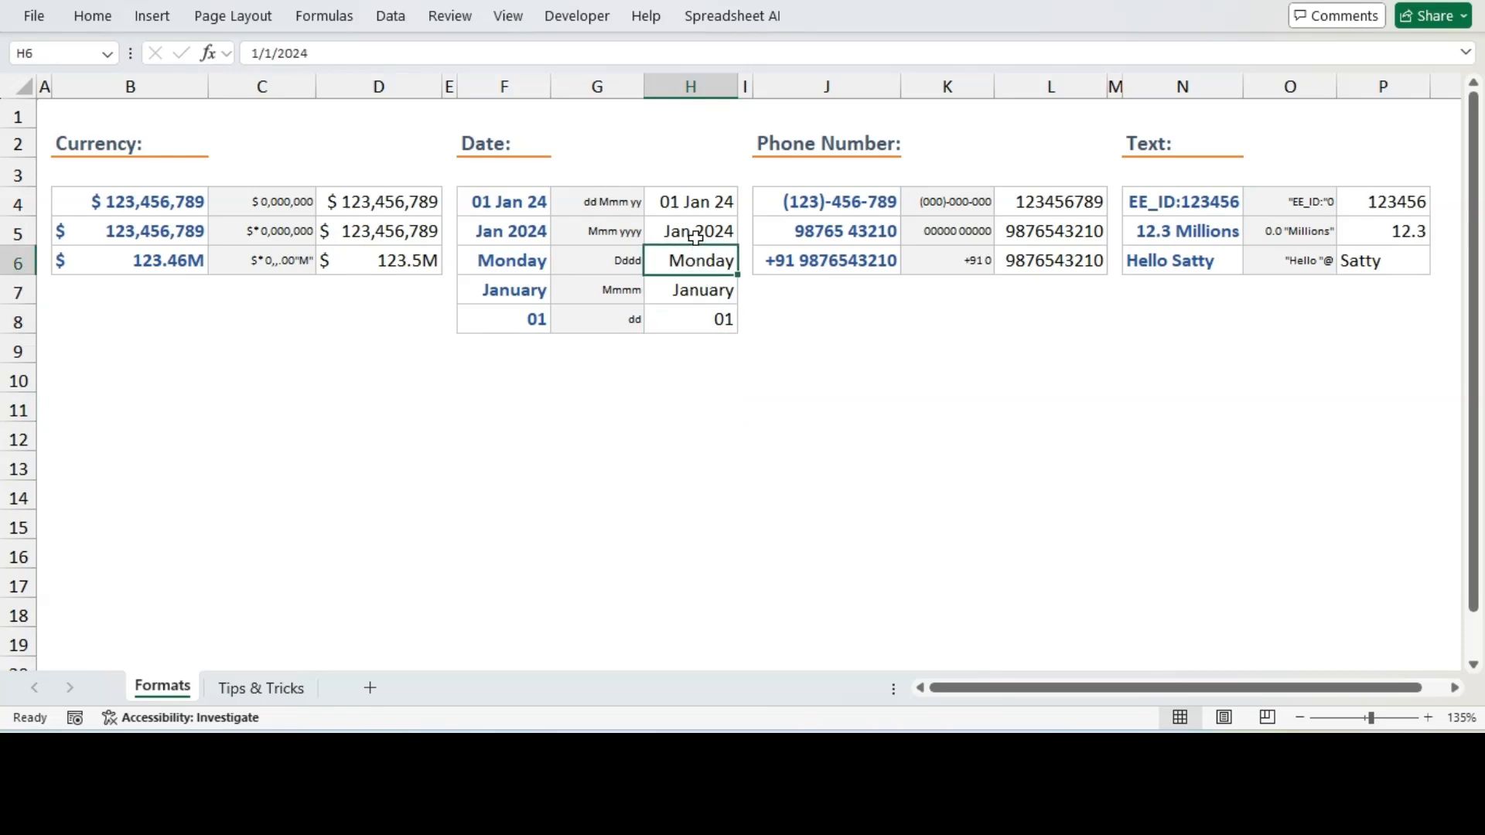
pyautogui.click(694, 232)
pyautogui.click(692, 203)
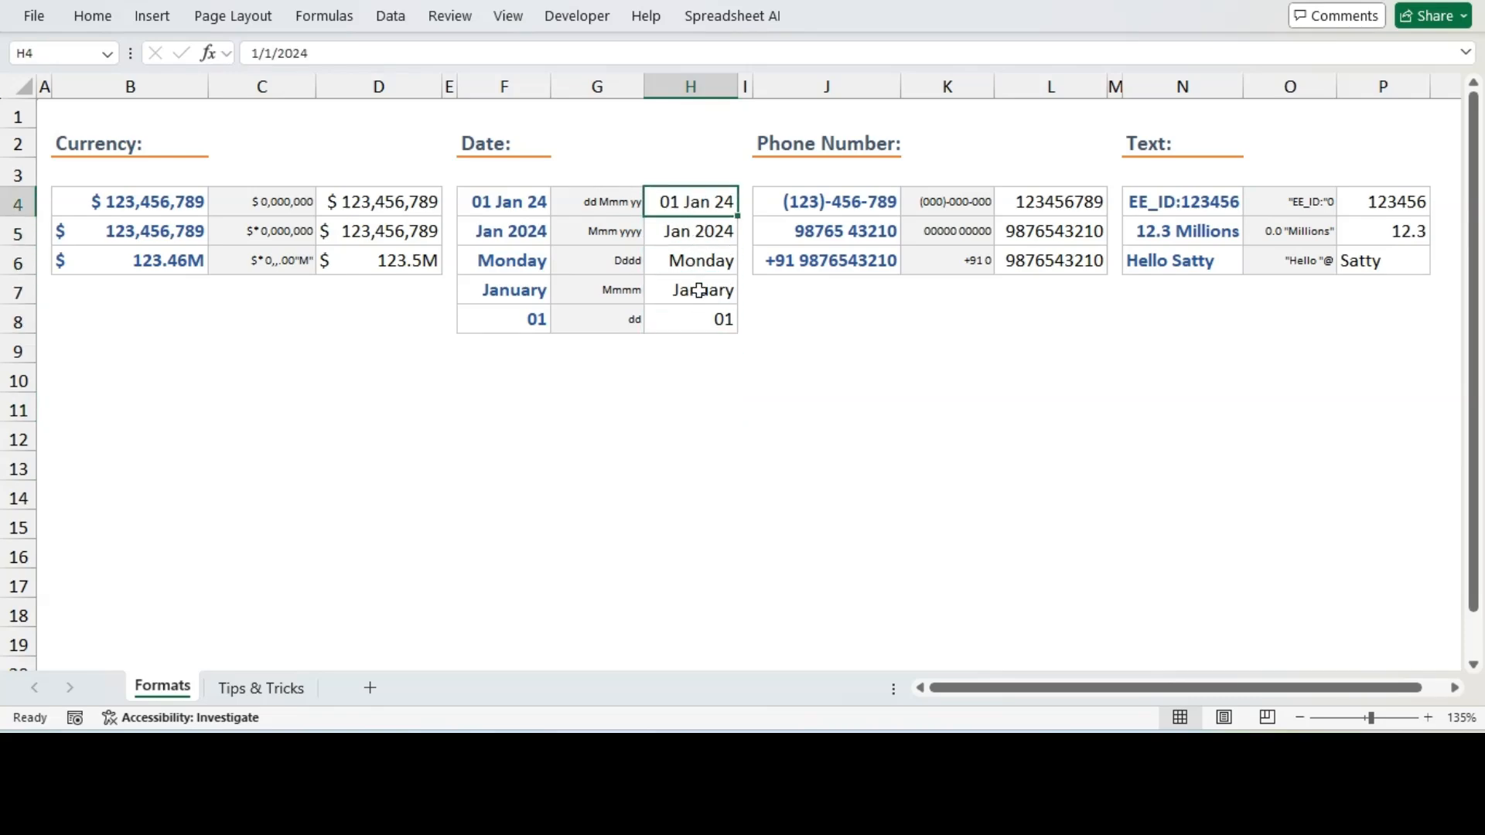
pyautogui.click(696, 319)
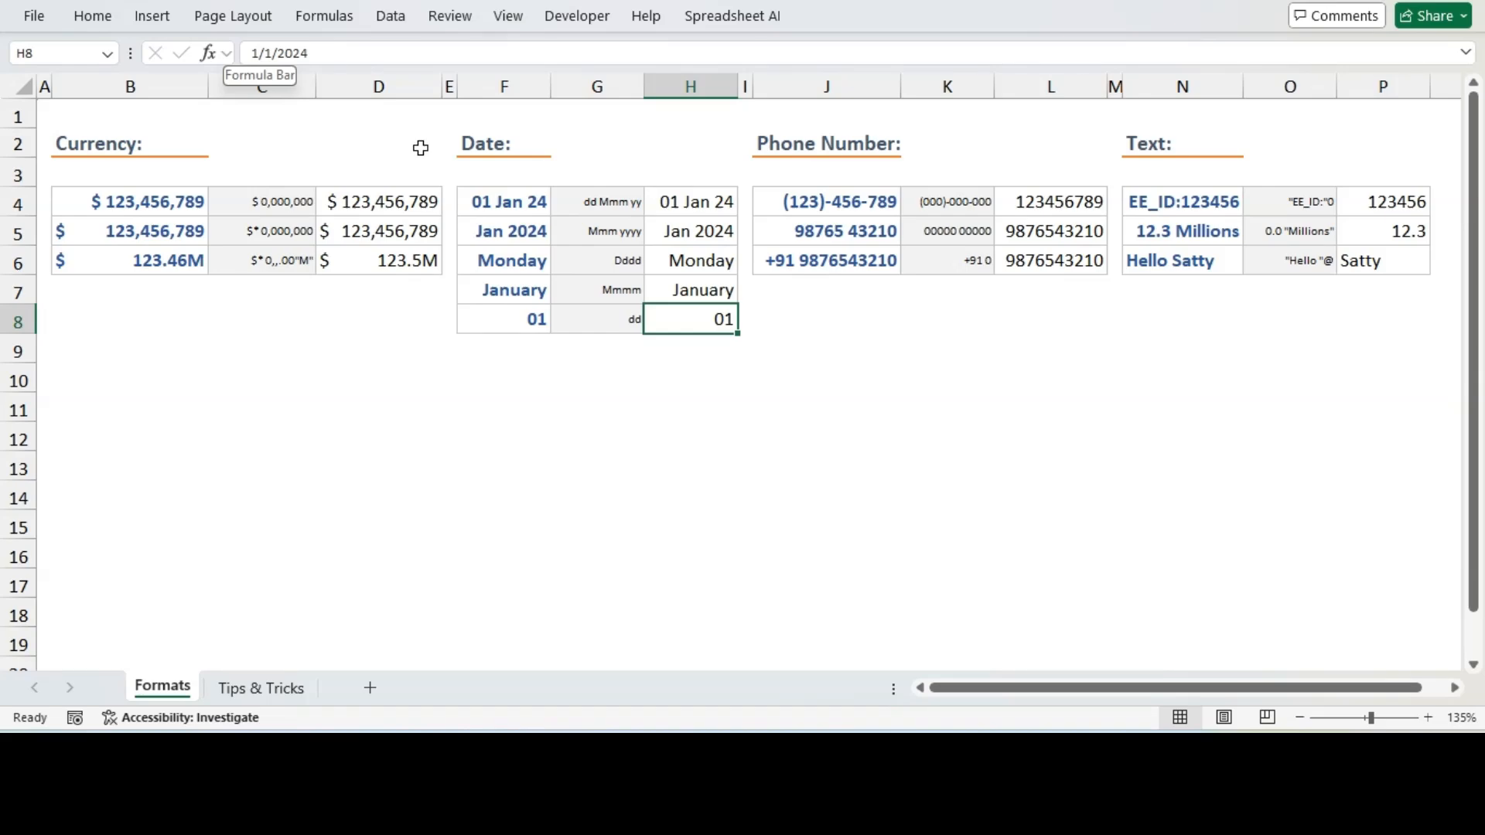
pyautogui.click(693, 208)
pyautogui.click(699, 234)
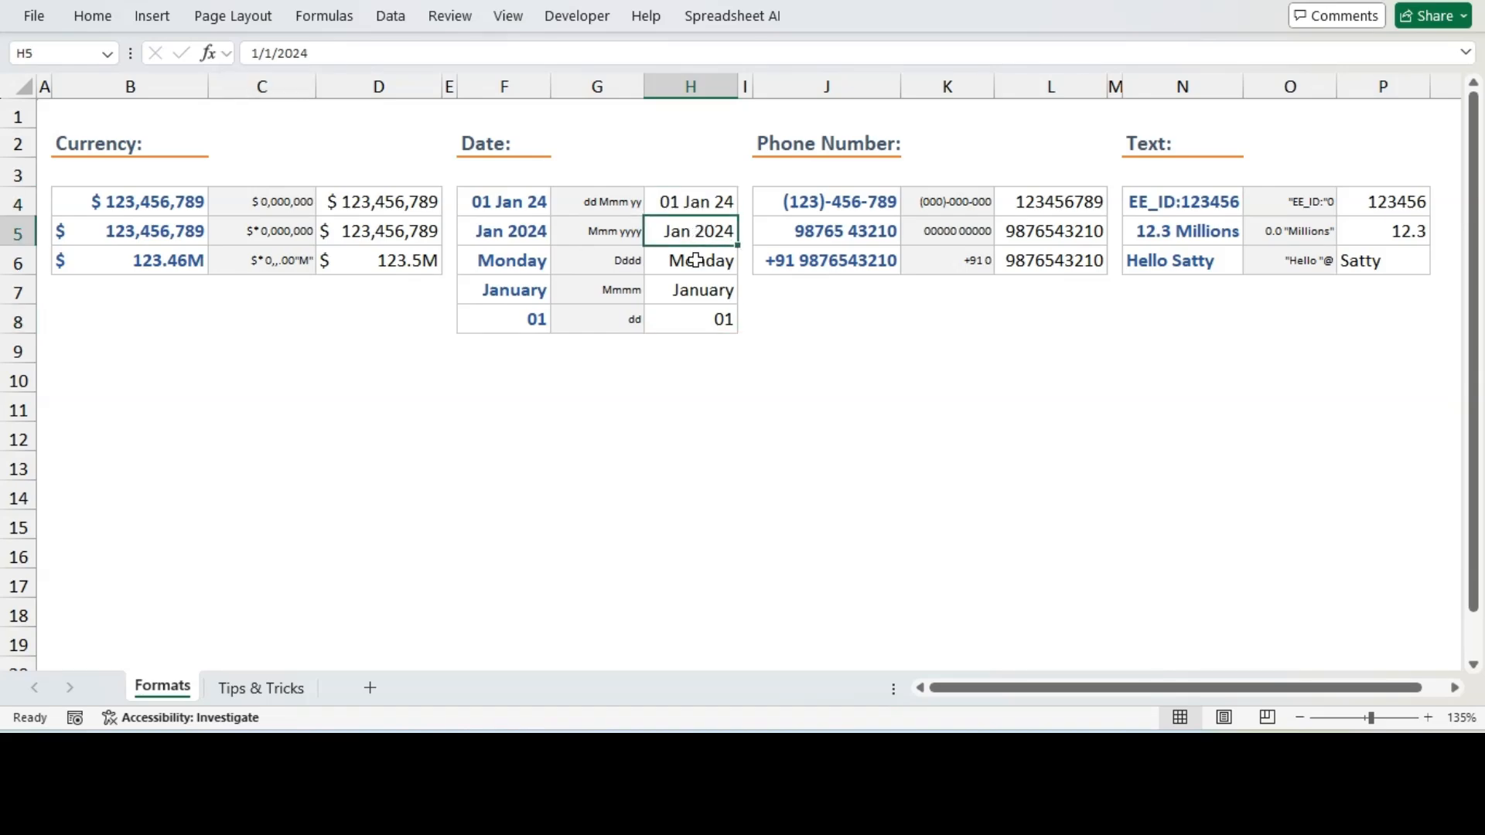
pyautogui.click(696, 262)
pyautogui.click(692, 291)
pyautogui.click(687, 318)
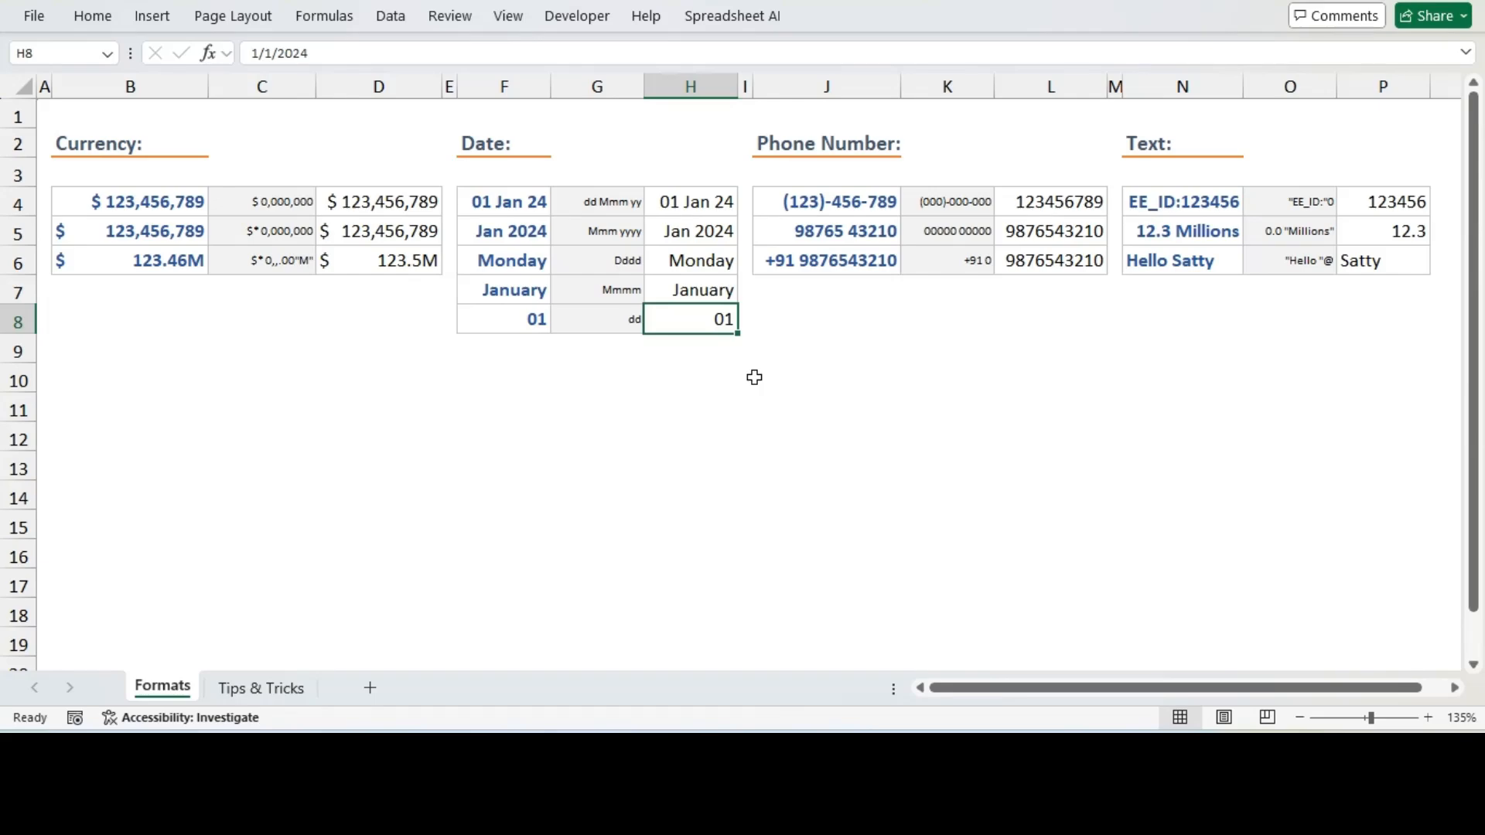
# Copy the format code (000)-000-000 from K4 and apply it as a custom format to the phone number in L4
pyautogui.click(1068, 210)
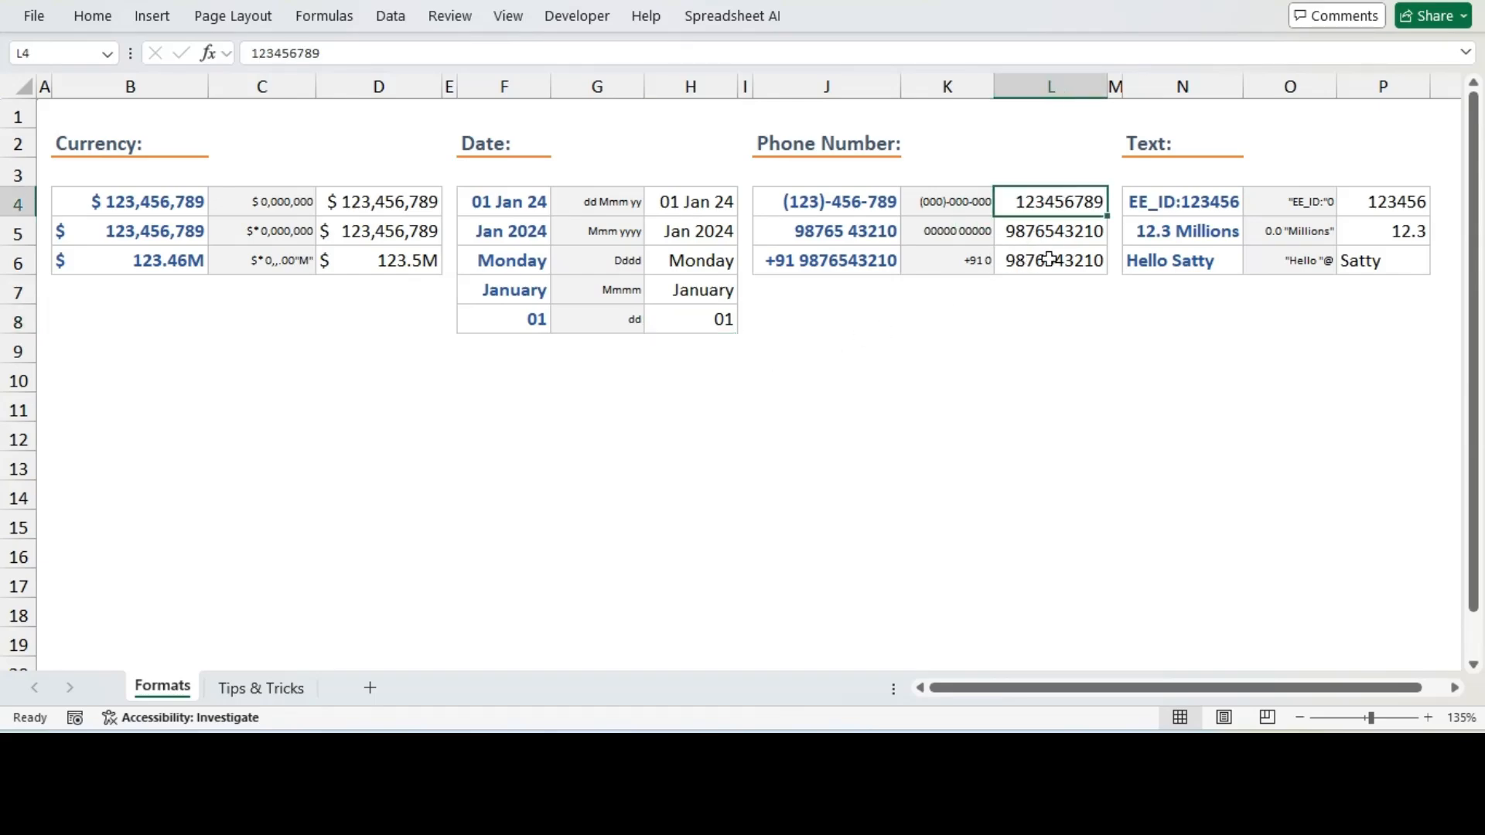
pyautogui.click(959, 201)
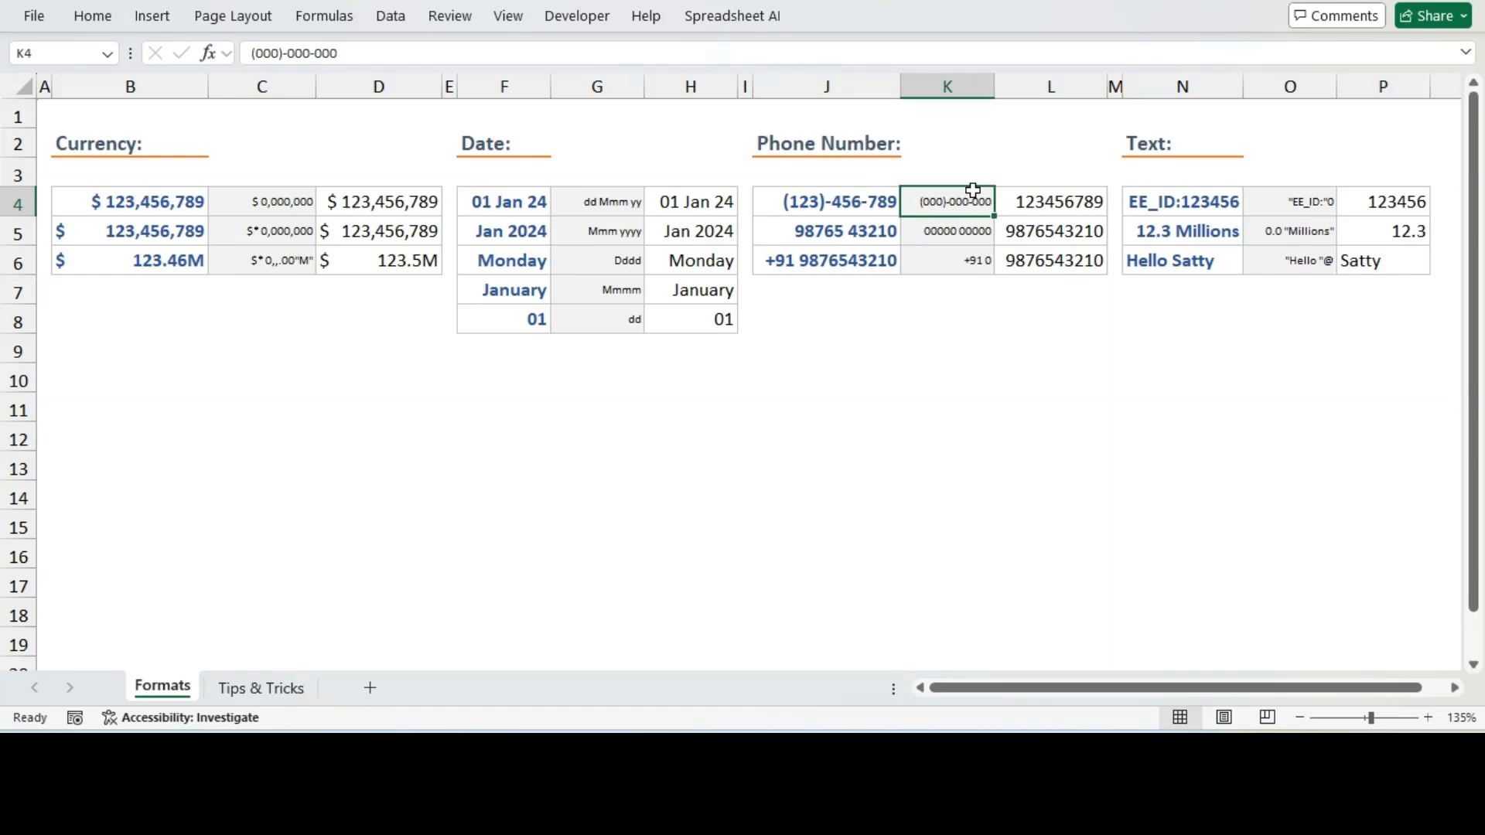
pyautogui.moveTo(391, 47); pyautogui.dragTo(228, 45)
pyautogui.hotkey('ctrl', 'c')
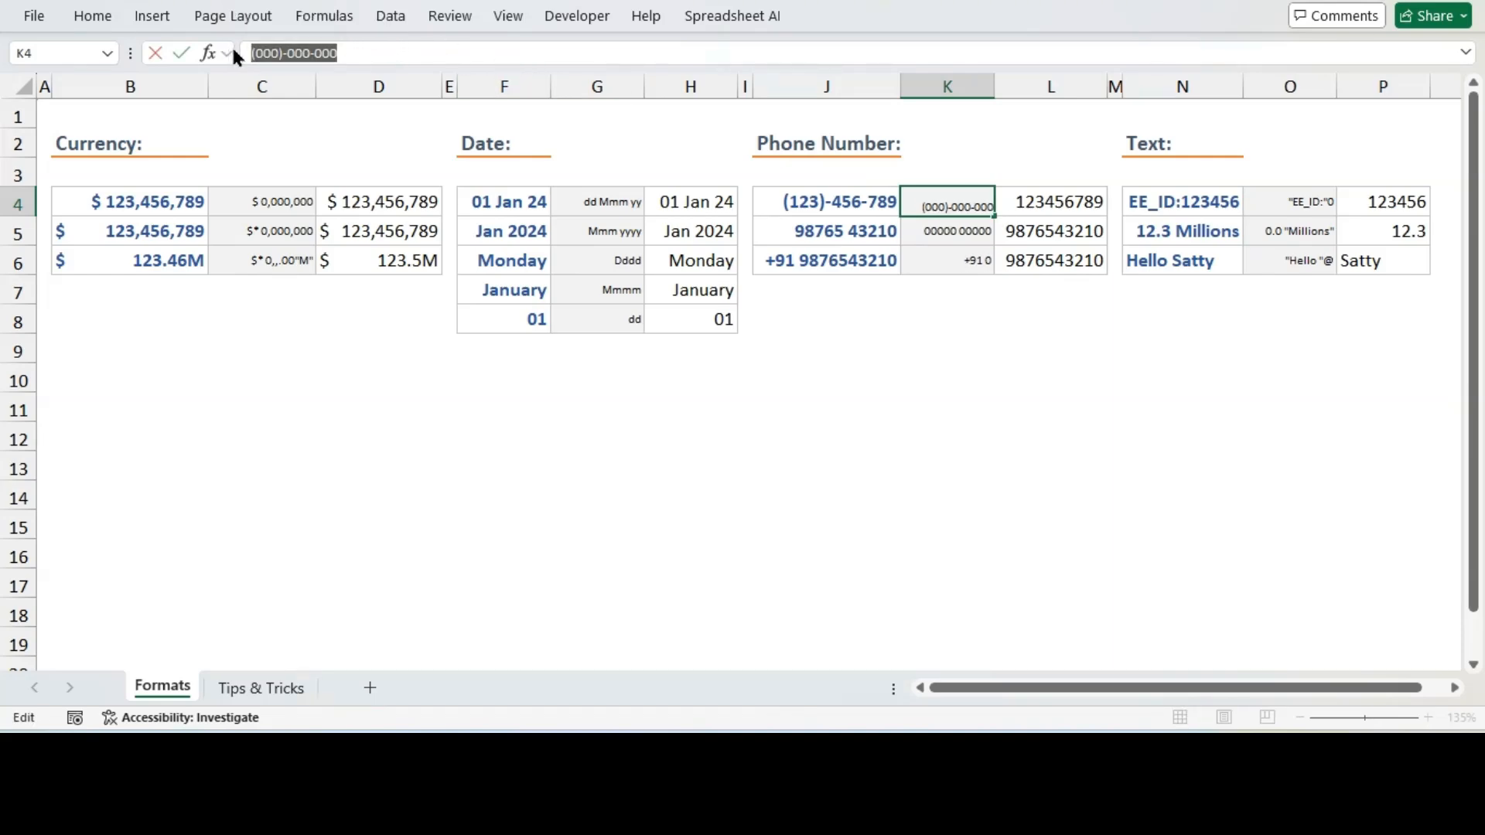
pyautogui.press('Escape')
pyautogui.click(1063, 204)
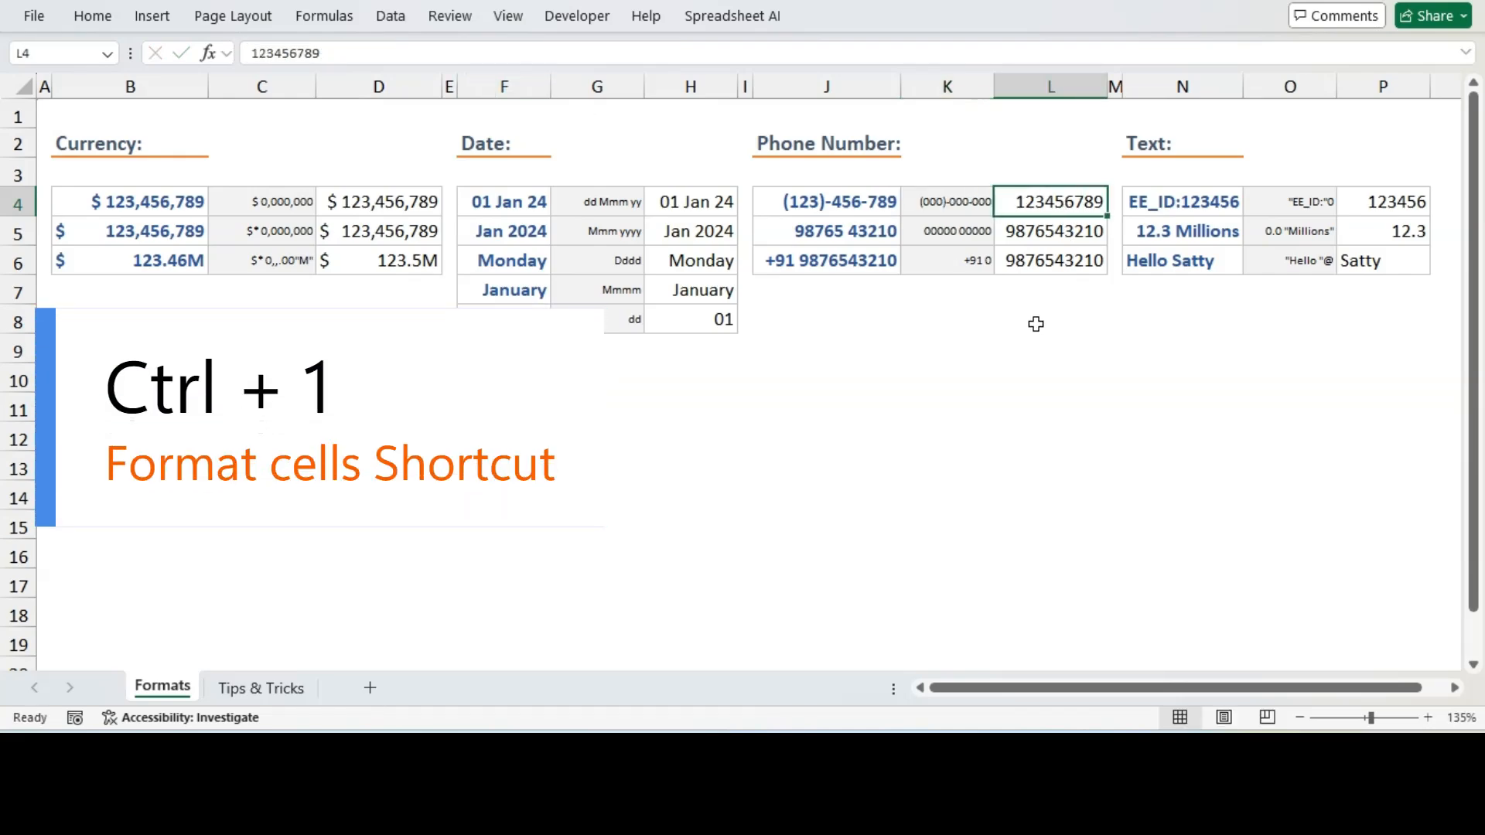
pyautogui.hotkey('ctrl', '1')
pyautogui.click(742, 360)
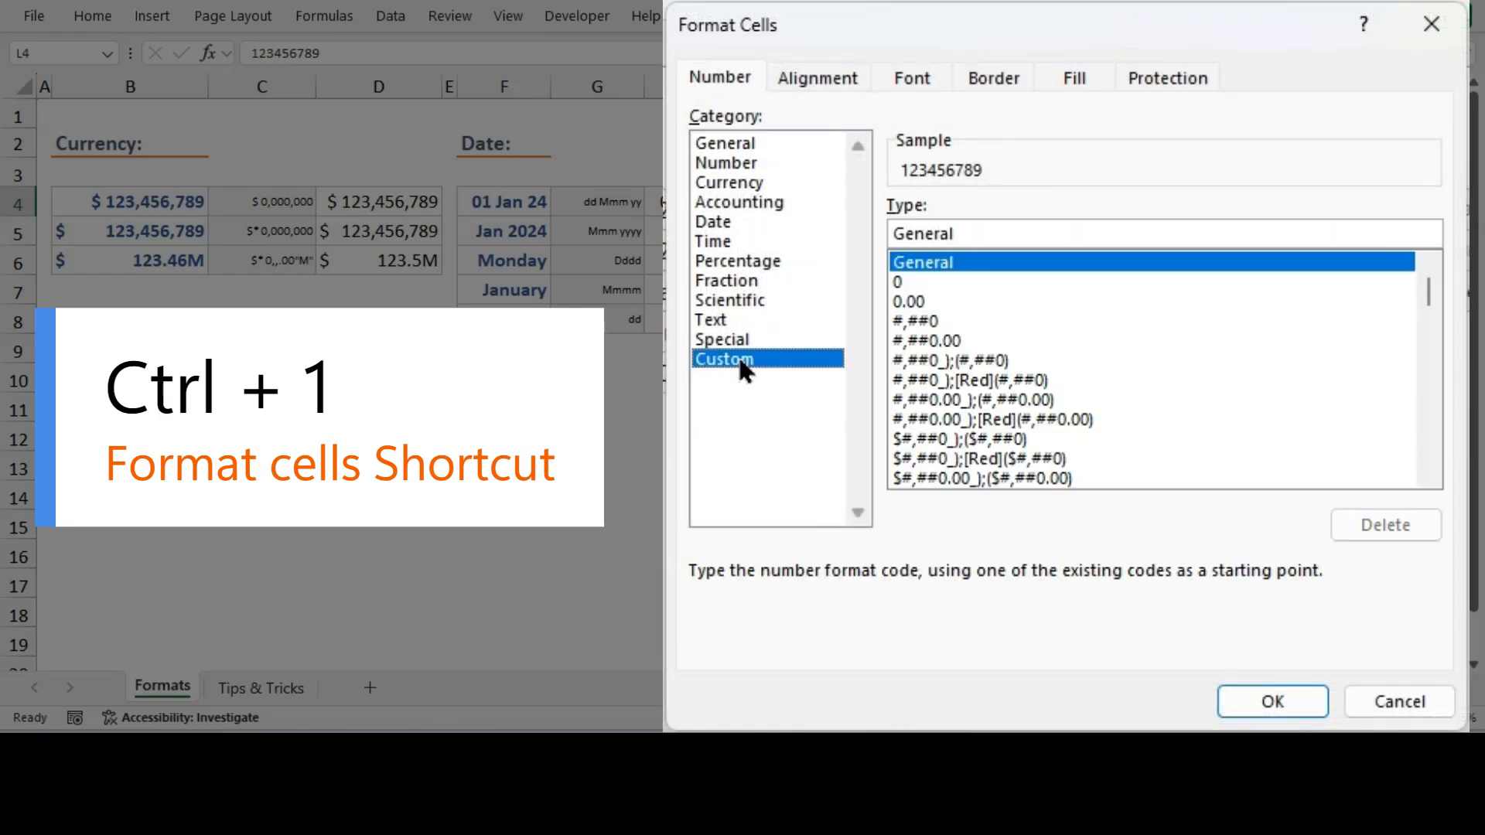
pyautogui.moveTo(1017, 234); pyautogui.dragTo(882, 238)
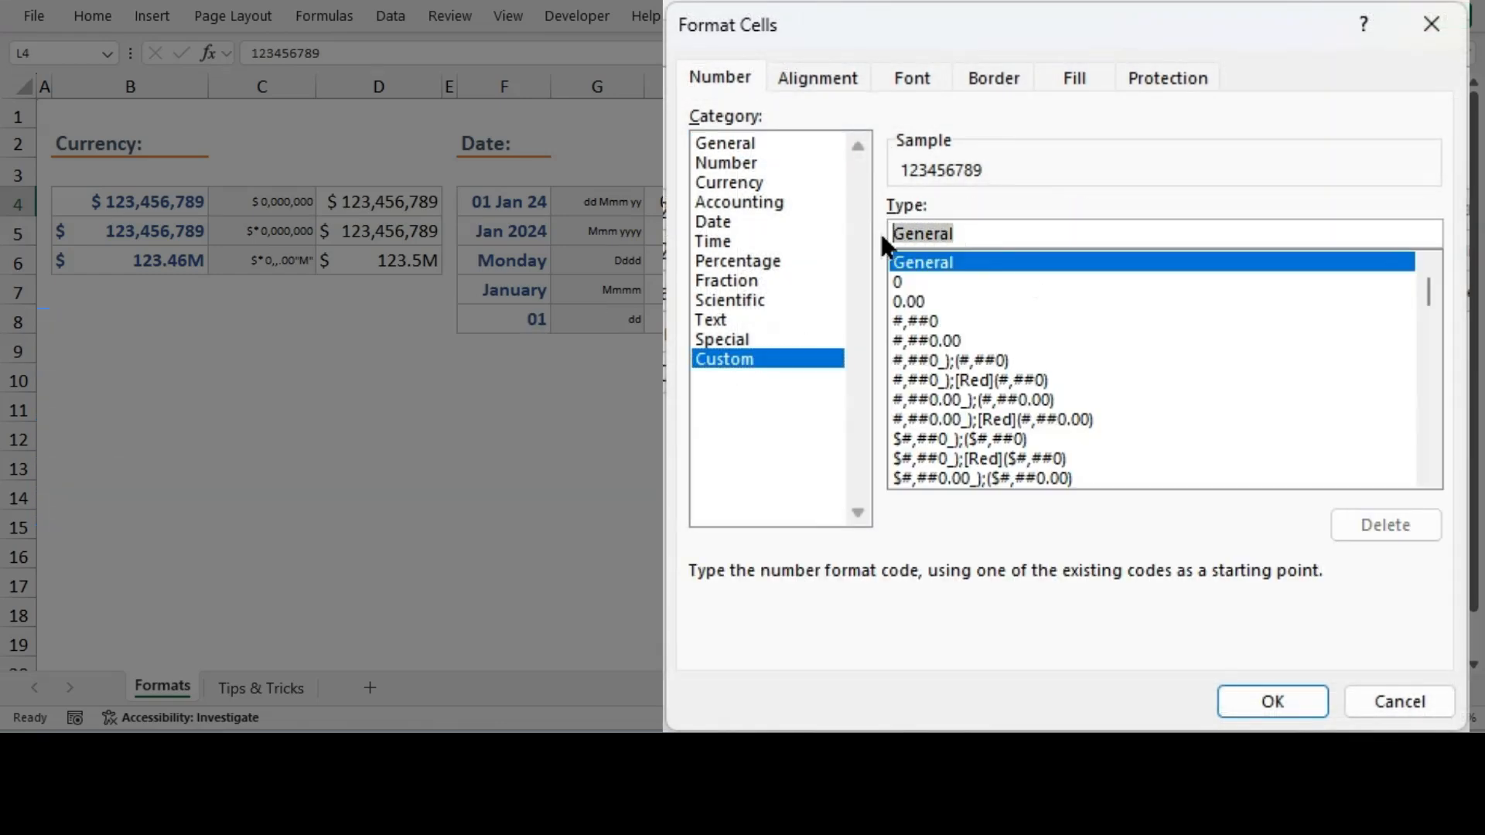
pyautogui.hotkey('ctrl', 'v')
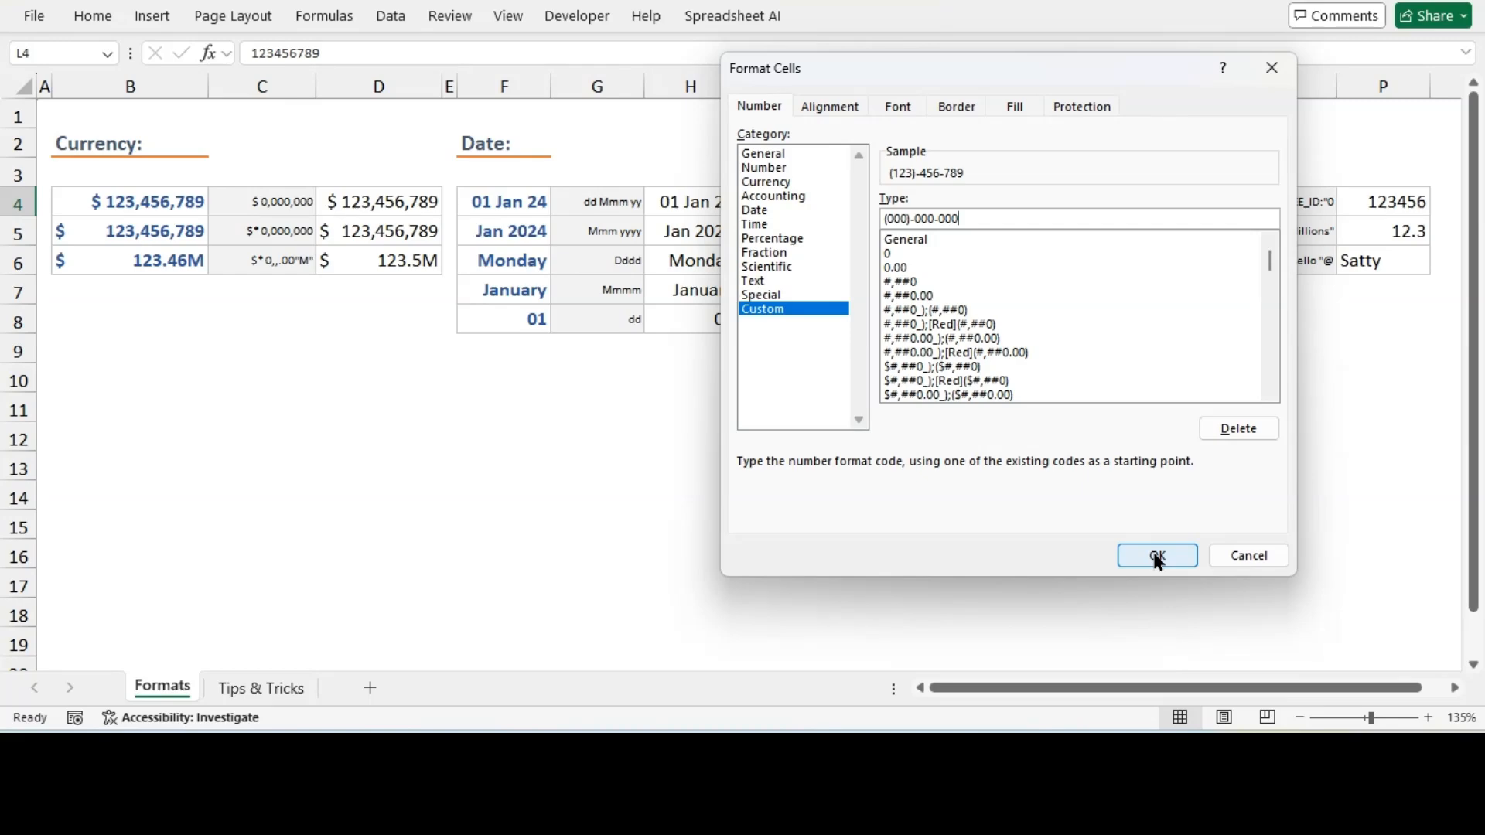
pyautogui.click(1158, 559)
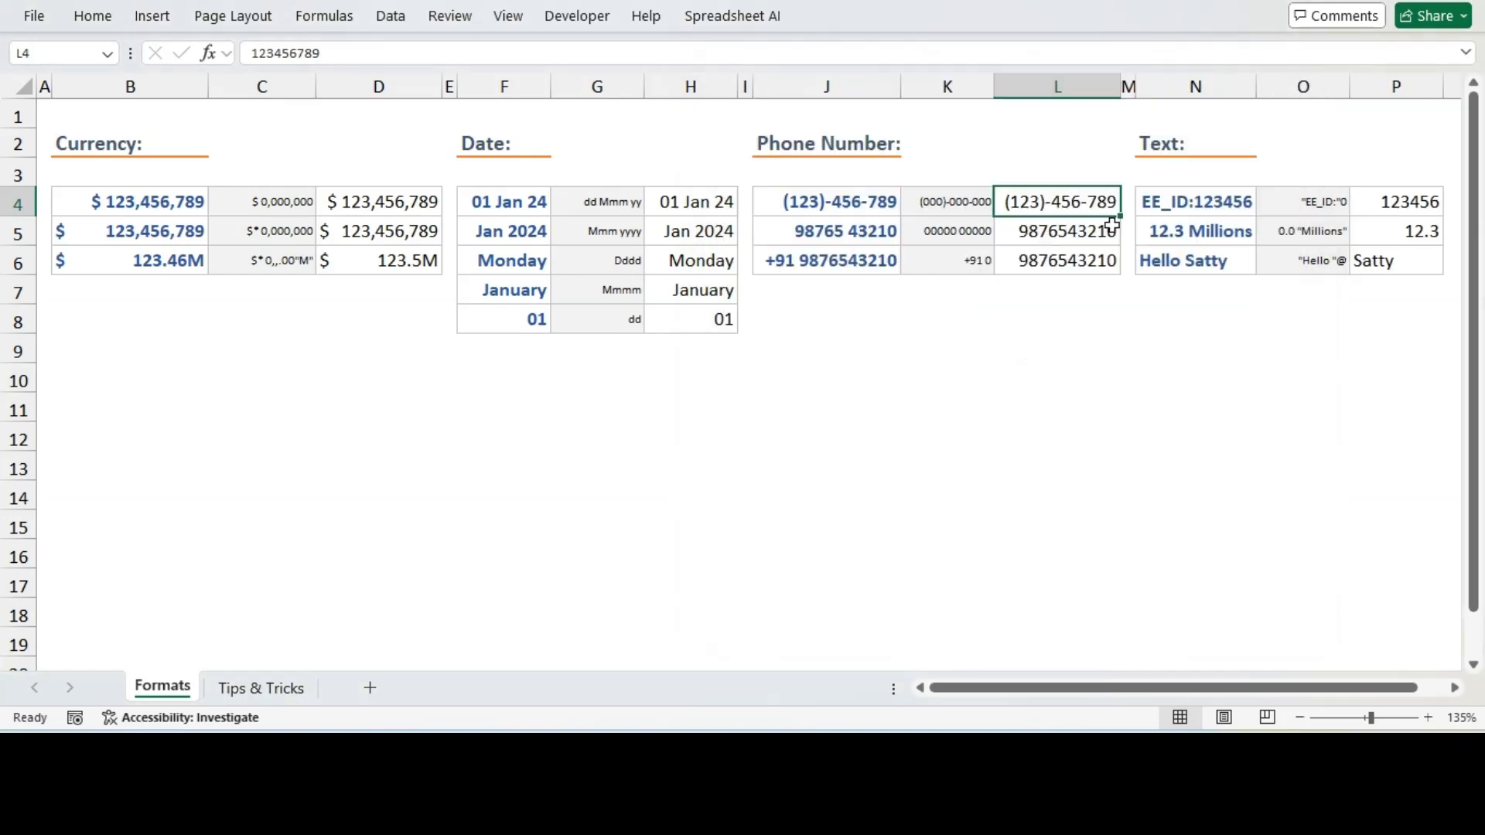
pyautogui.click(1056, 236)
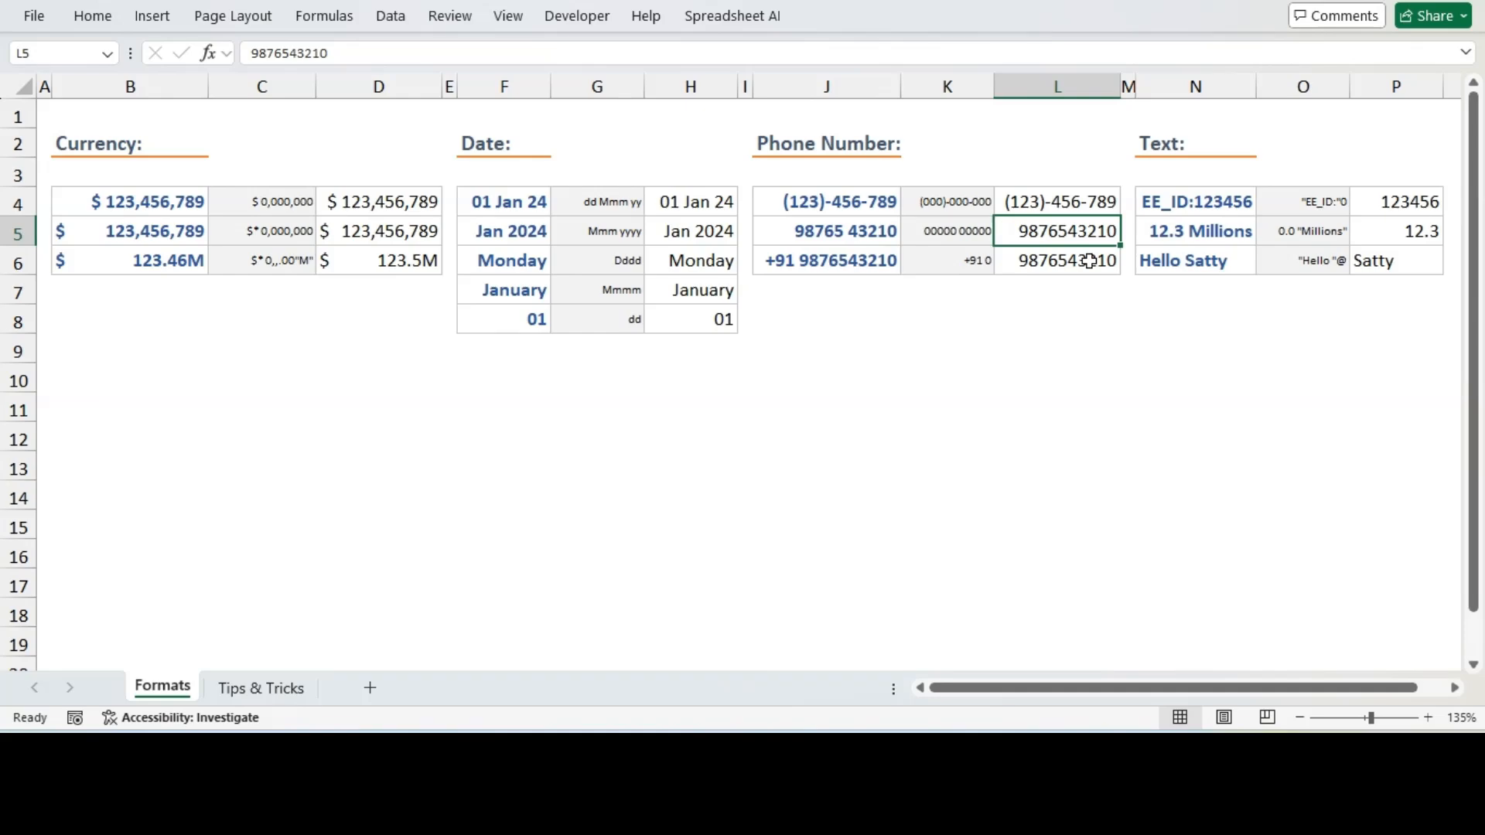
pyautogui.click(973, 234)
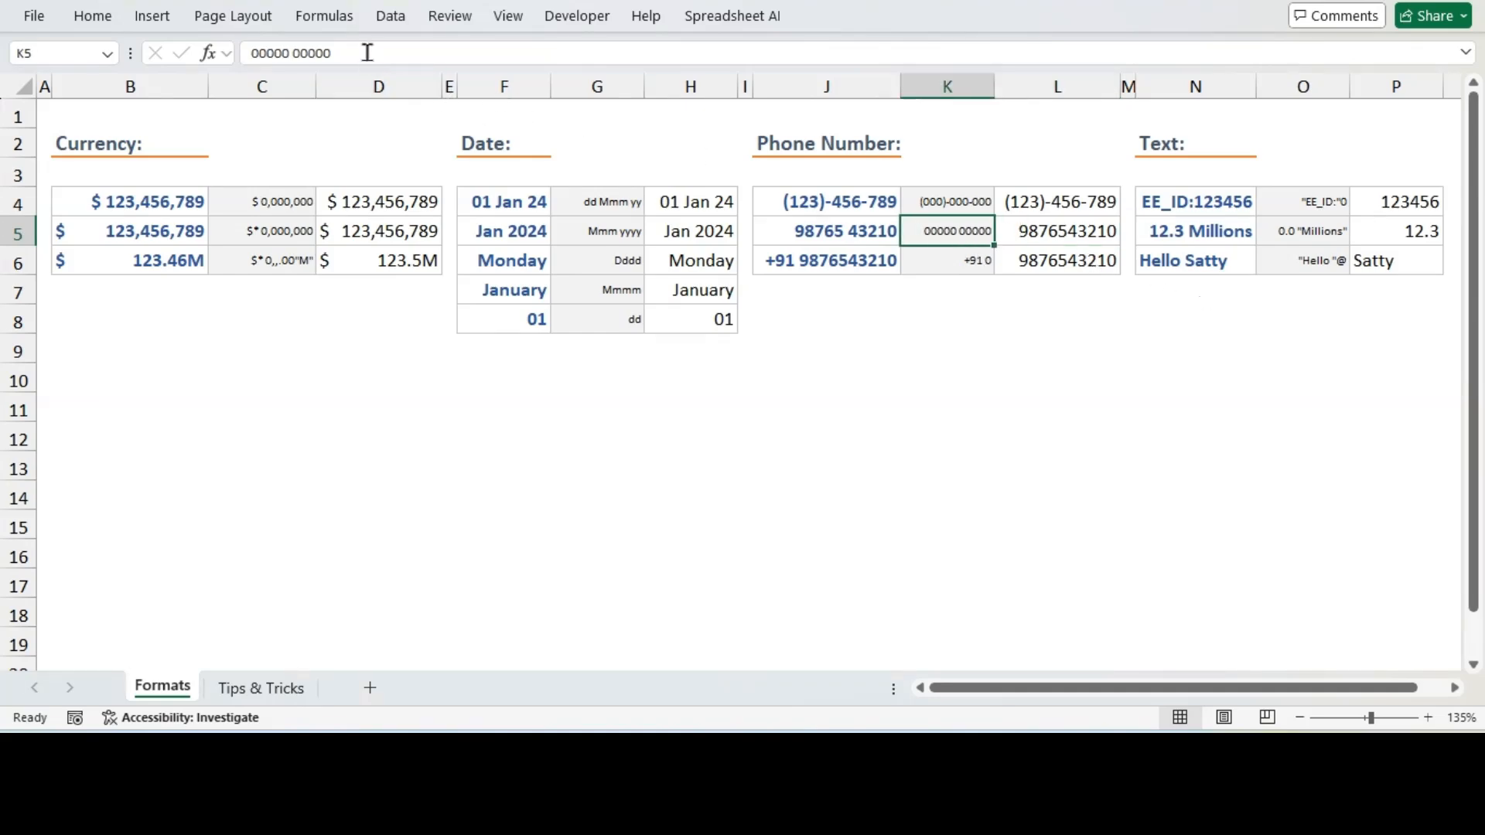
pyautogui.moveTo(363, 52); pyautogui.dragTo(263, 35)
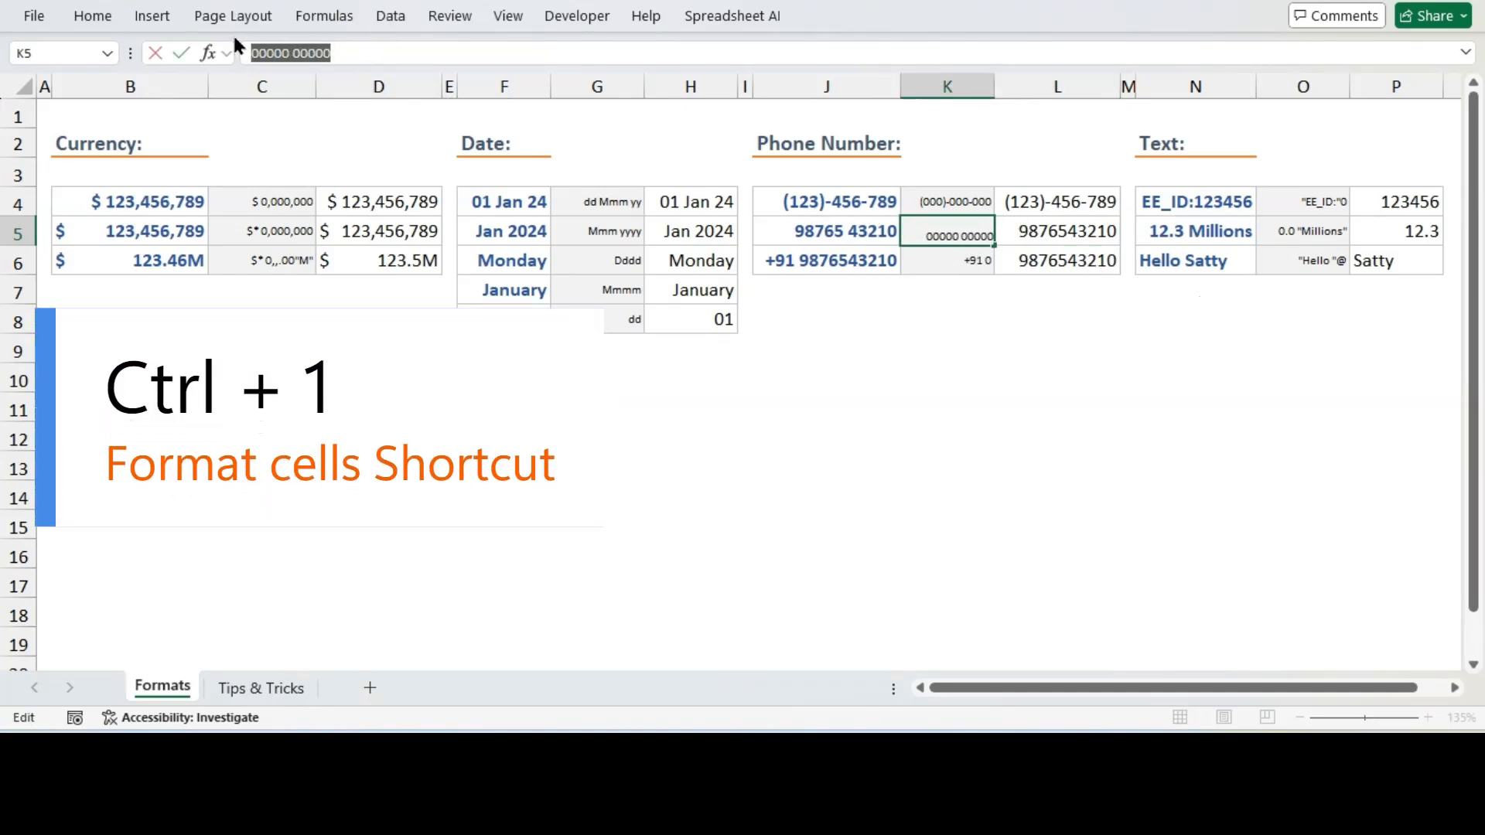
pyautogui.click(952, 225)
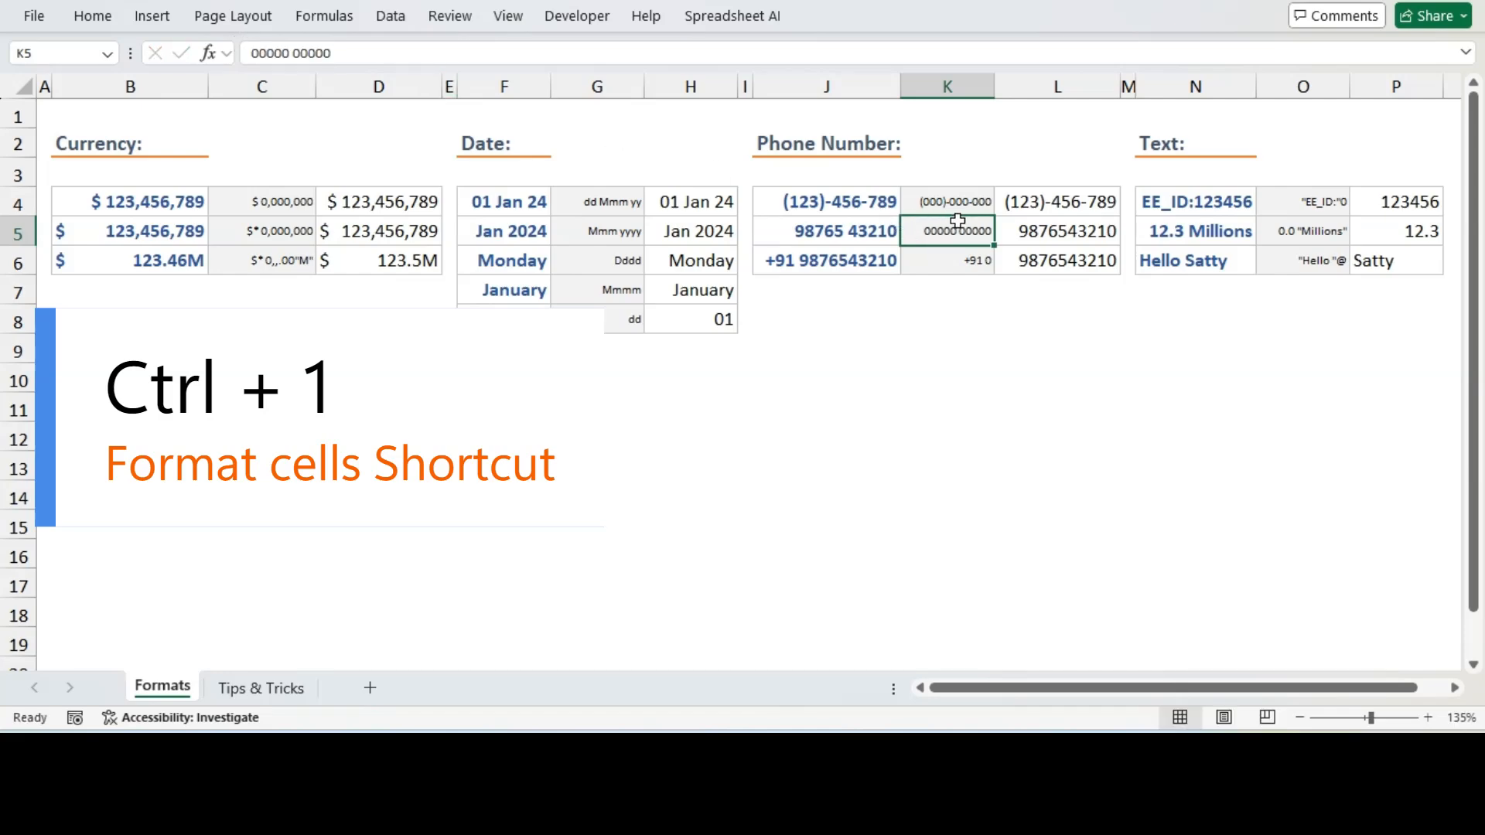
pyautogui.click(1044, 228)
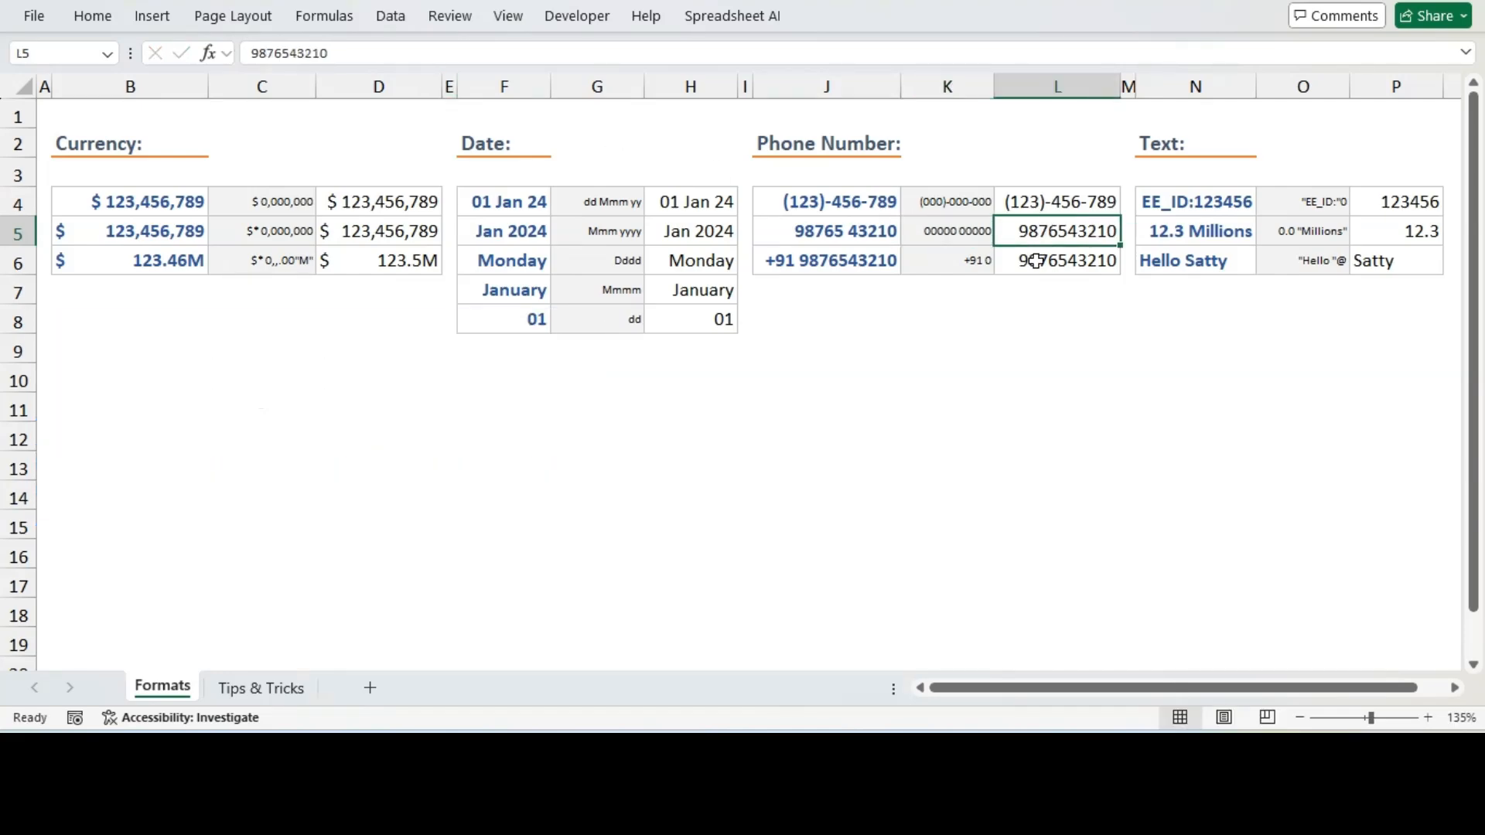
pyautogui.hotkey('ctrl', '1')
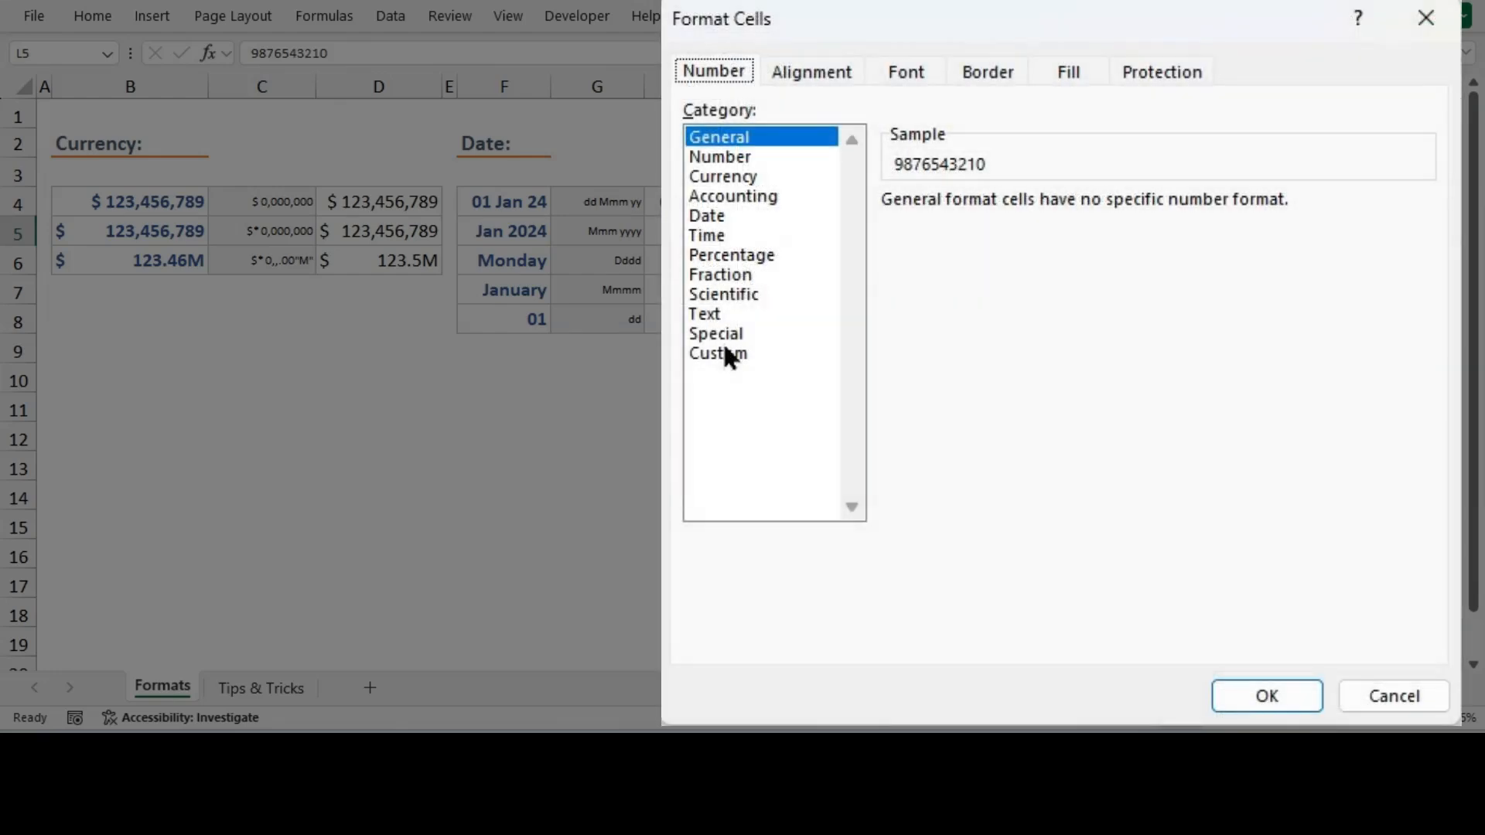
pyautogui.click(723, 354)
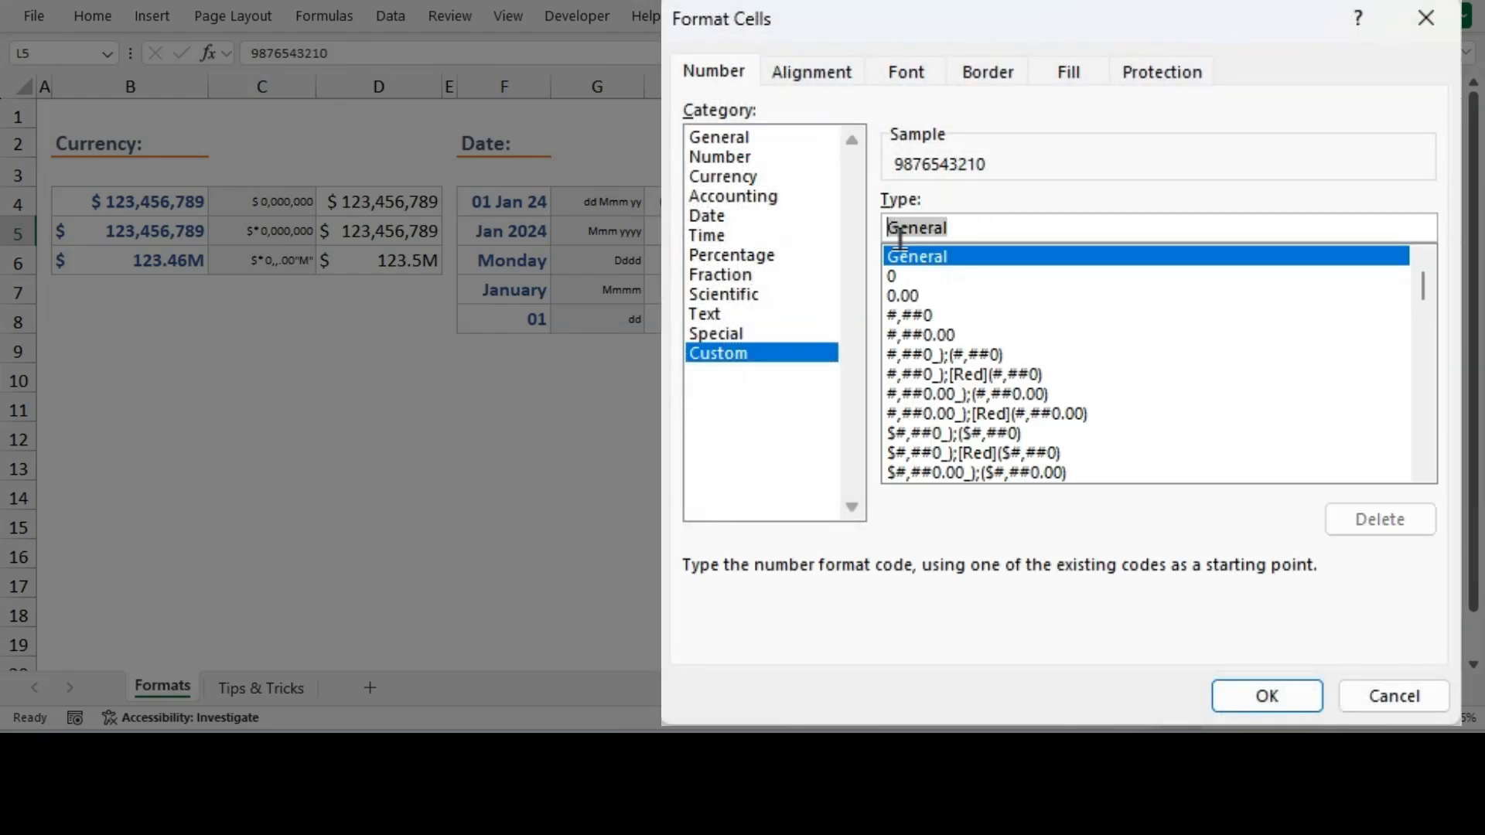
pyautogui.write('00000 00000')
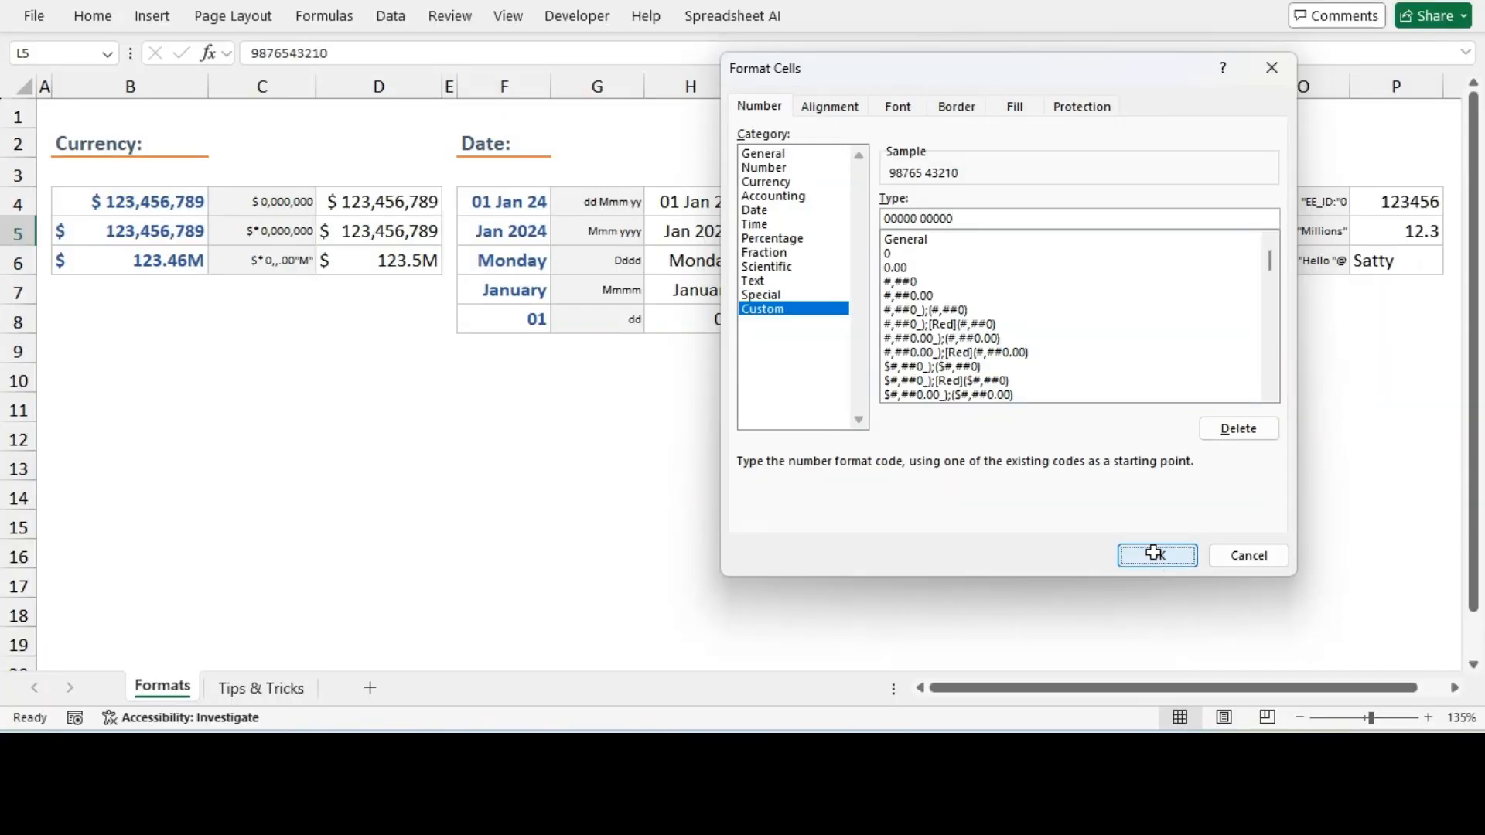
pyautogui.click(1157, 557)
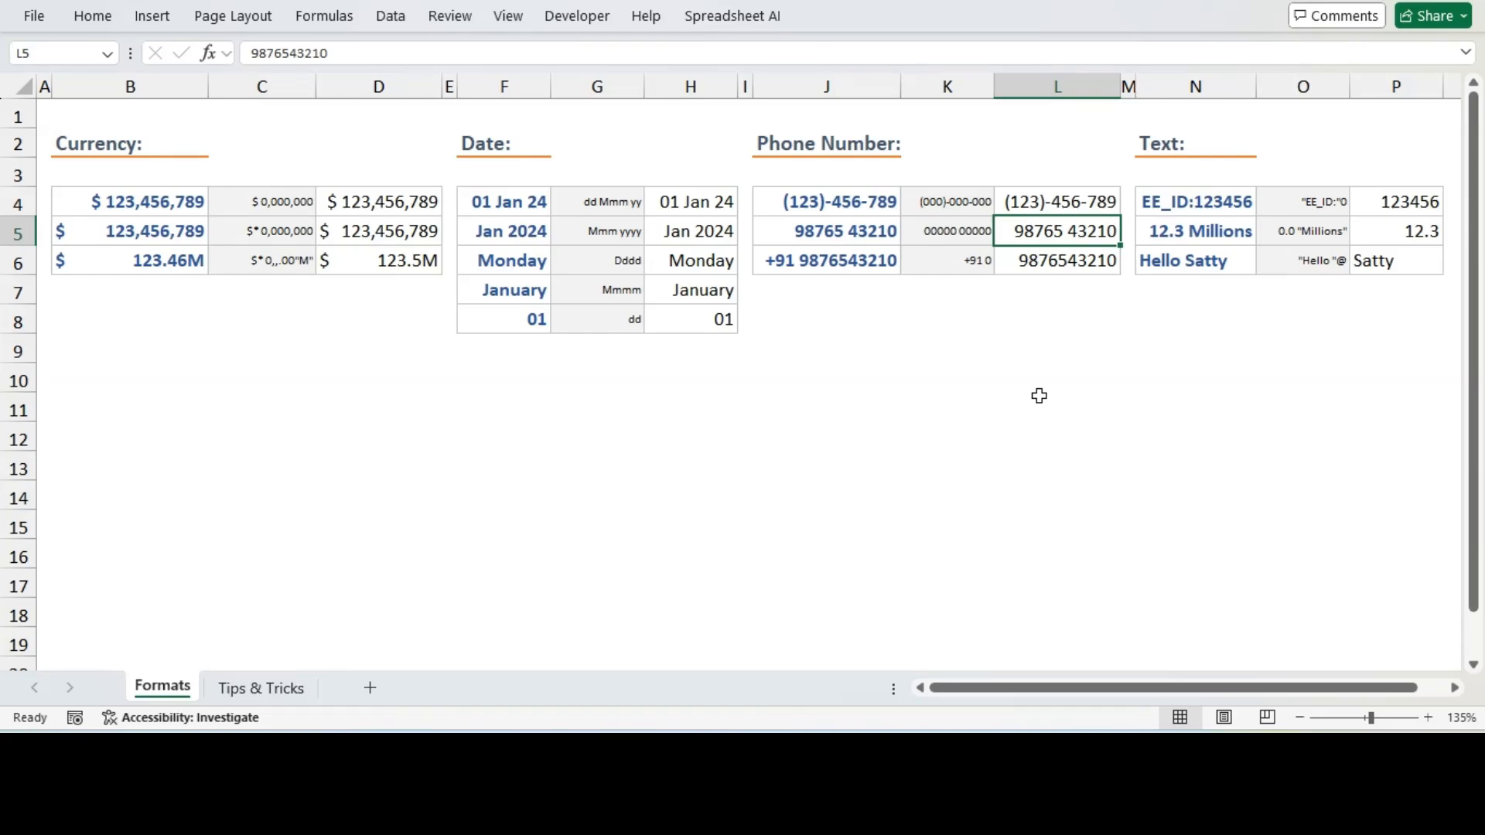
# Apply the custom format code +91 0 to the phone number in L6, matching the code shown in K6
pyautogui.click(926, 257)
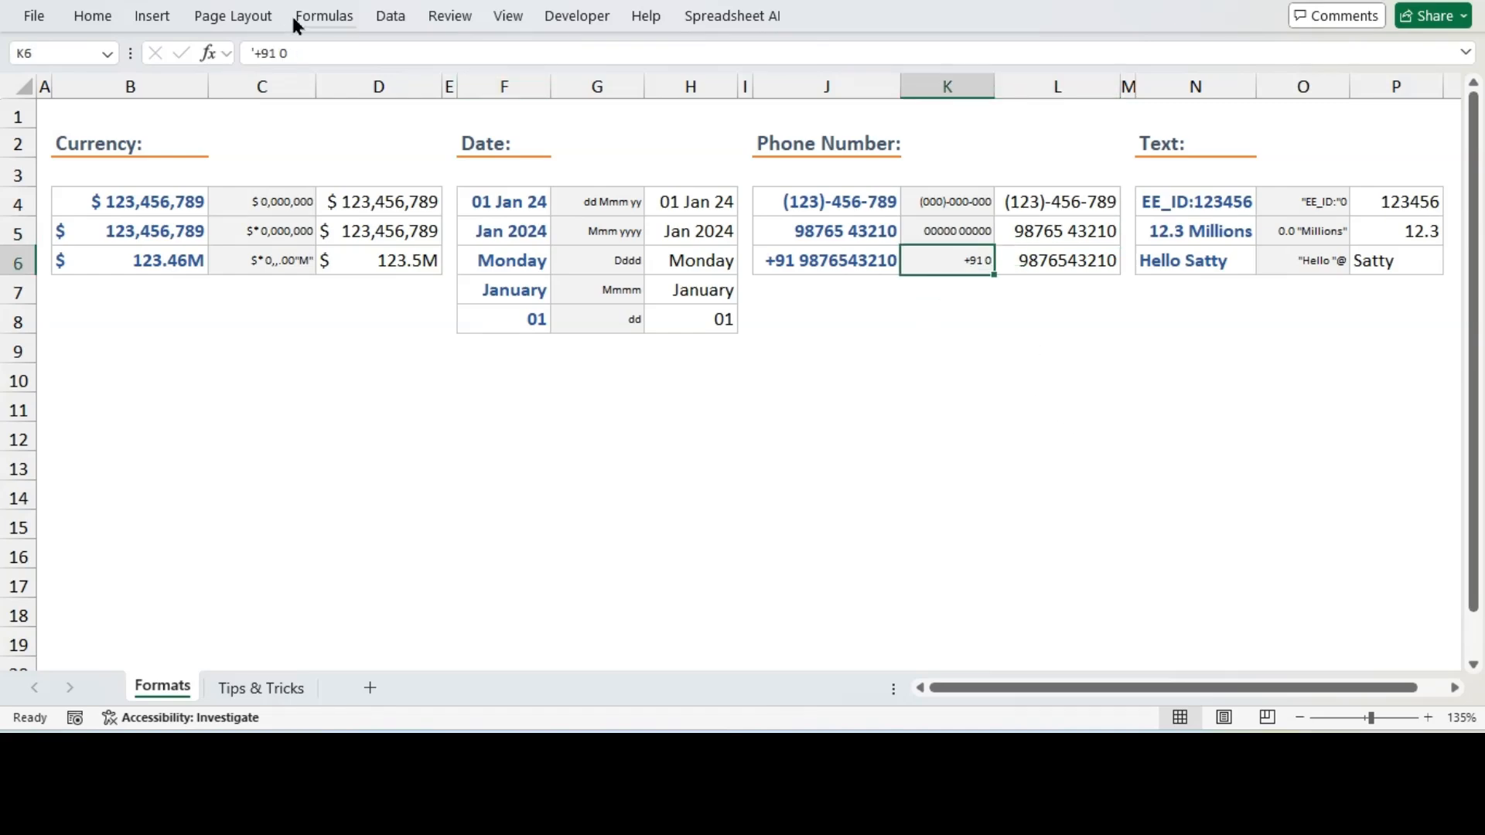
pyautogui.moveTo(301, 49); pyautogui.dragTo(258, 65)
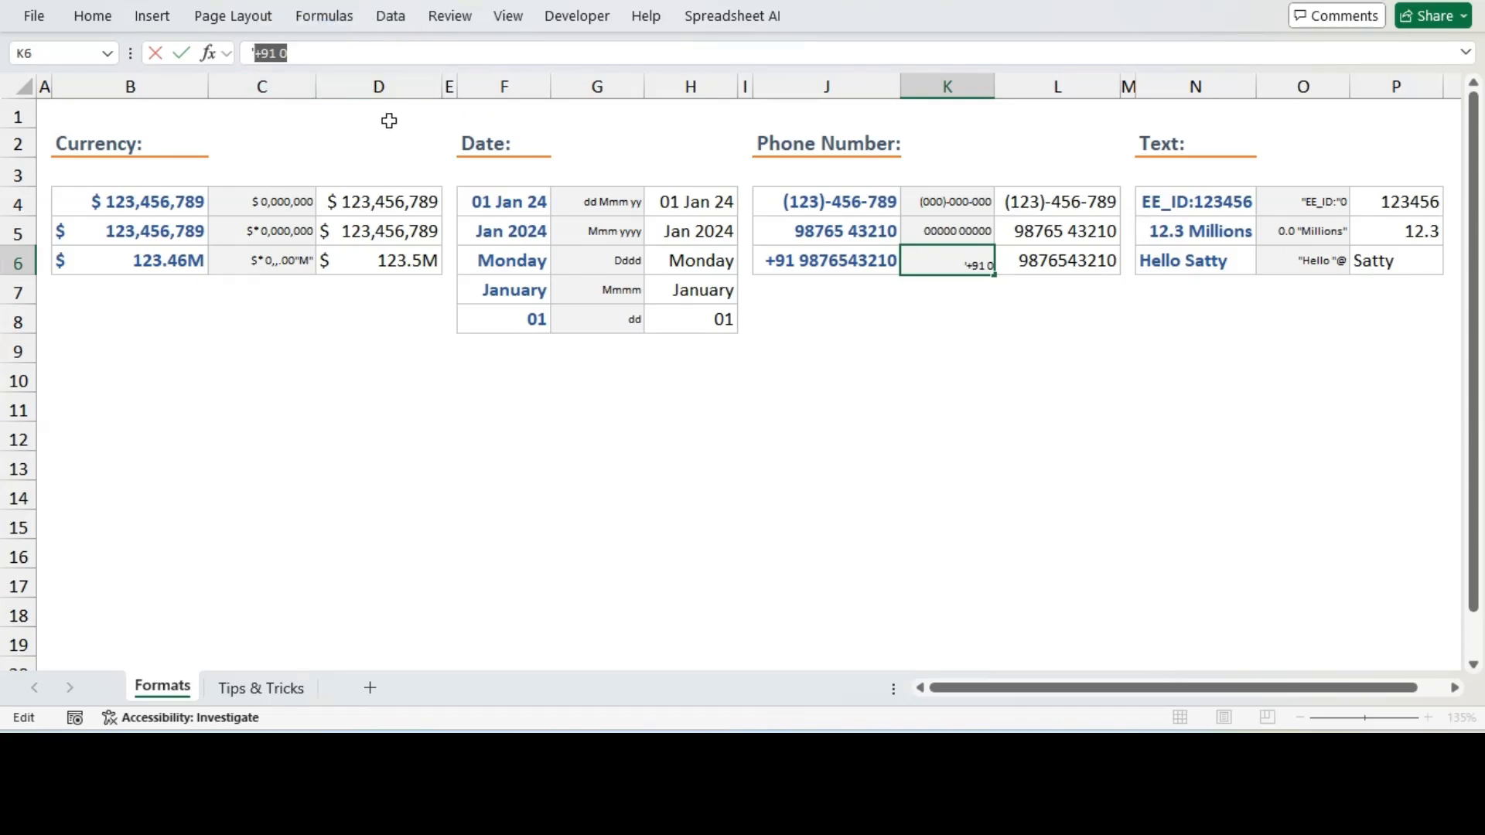
pyautogui.press('Escape')
pyautogui.click(1077, 263)
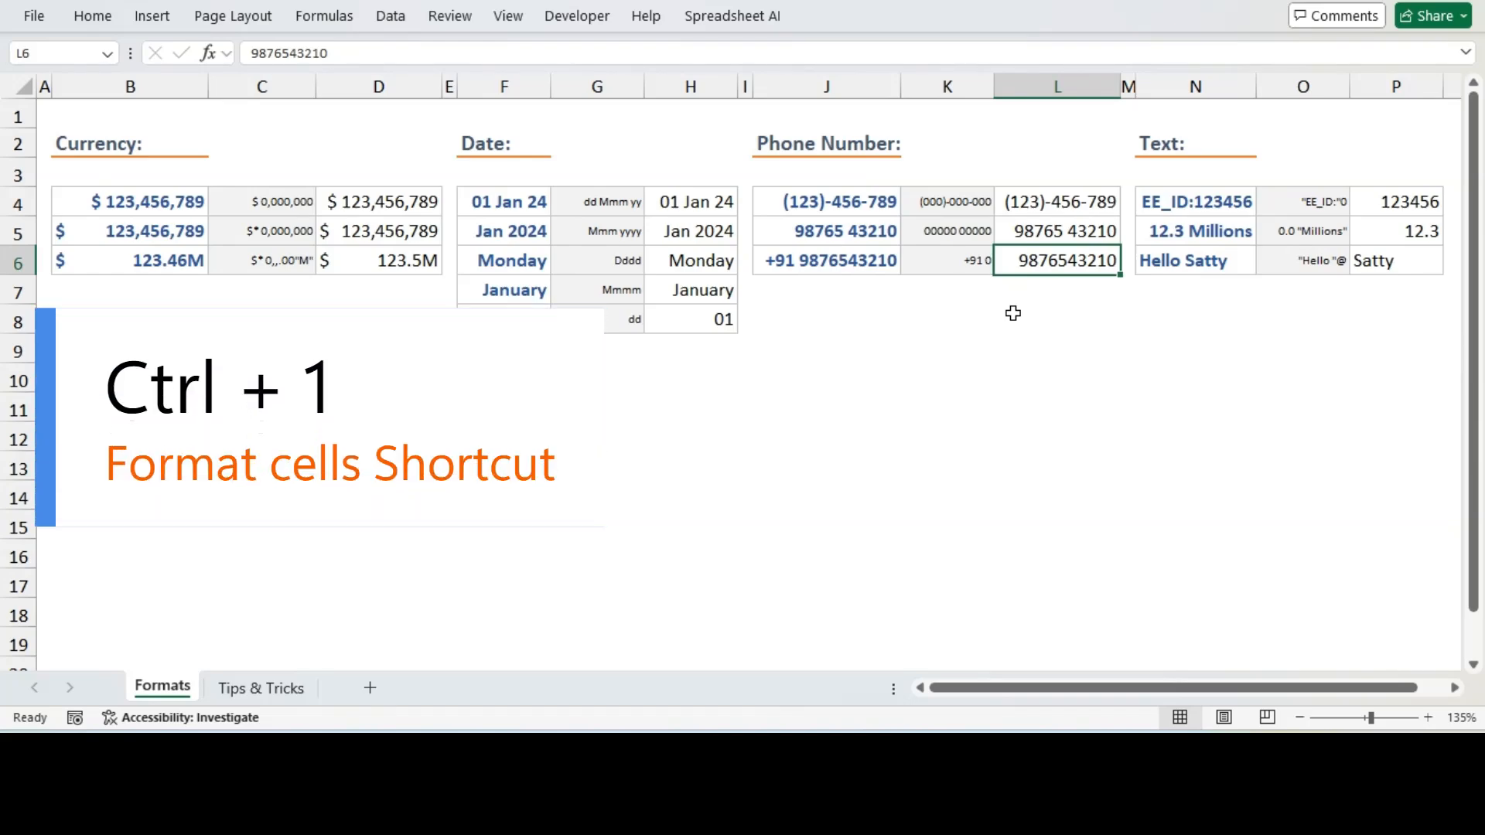
pyautogui.hotkey('ctrl', '1')
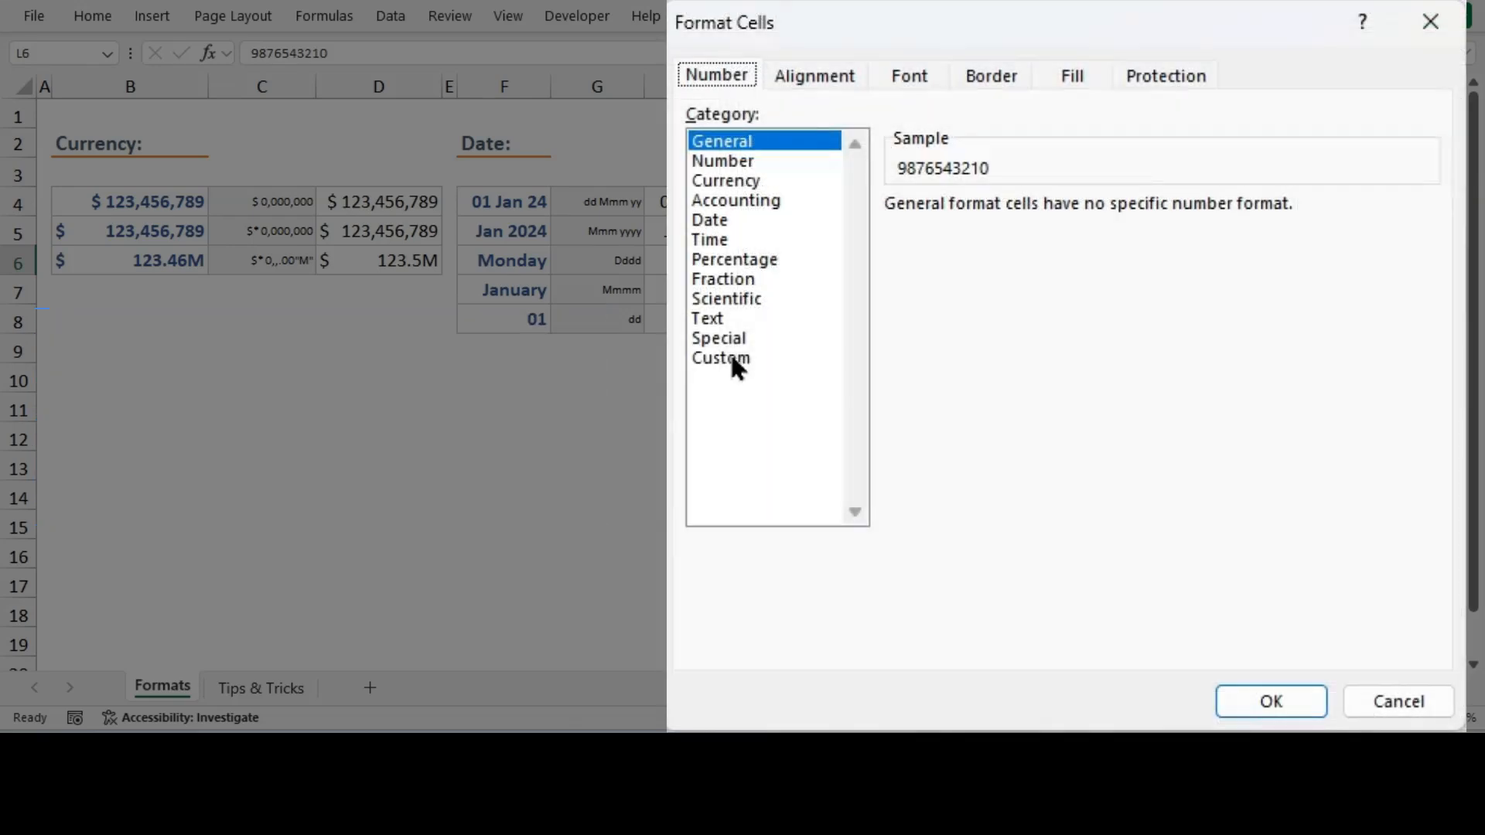
pyautogui.click(731, 359)
pyautogui.moveTo(962, 232); pyautogui.dragTo(877, 243)
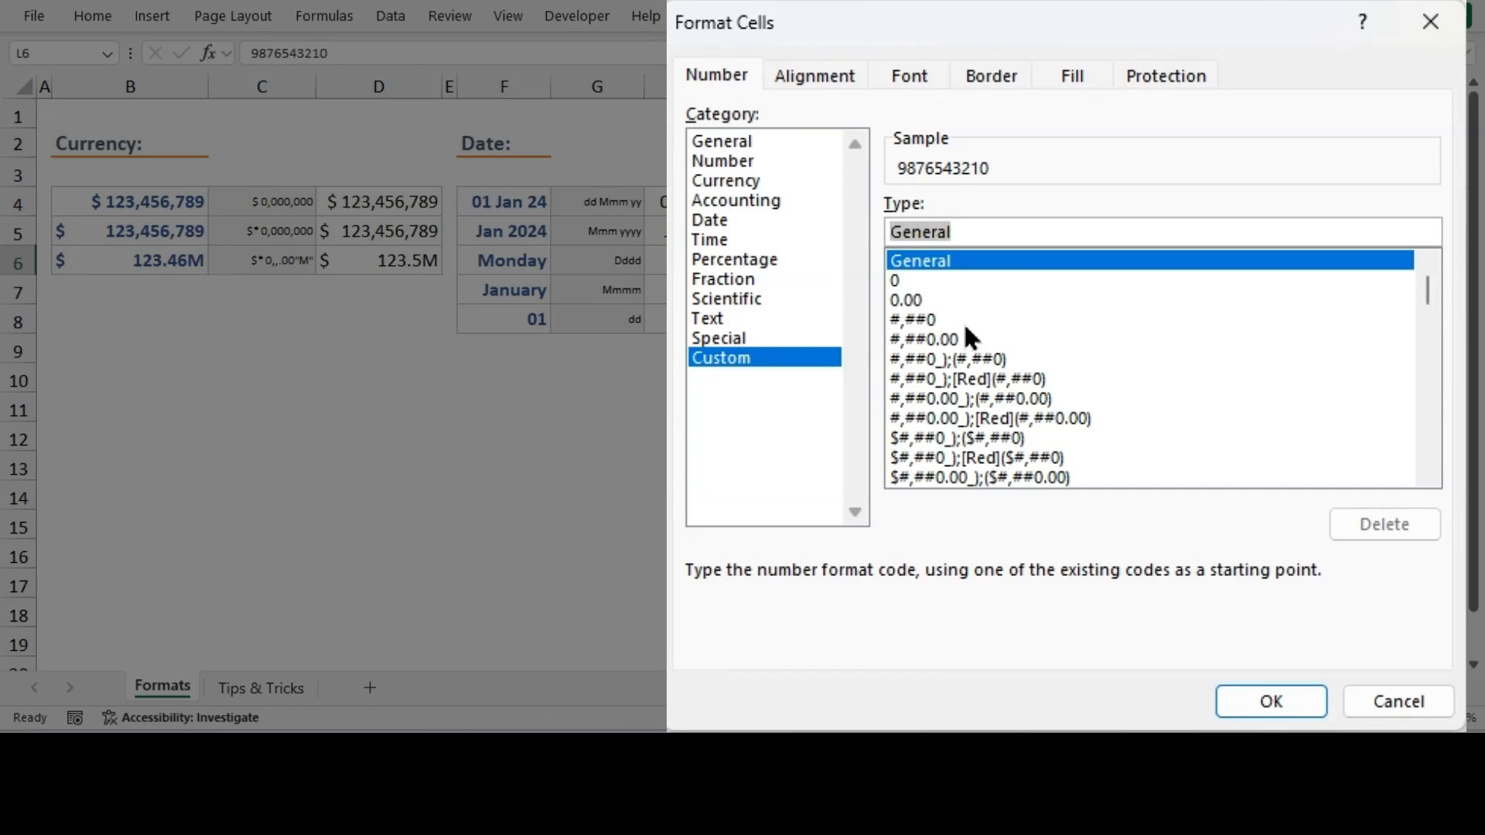
pyautogui.write('+91 0')
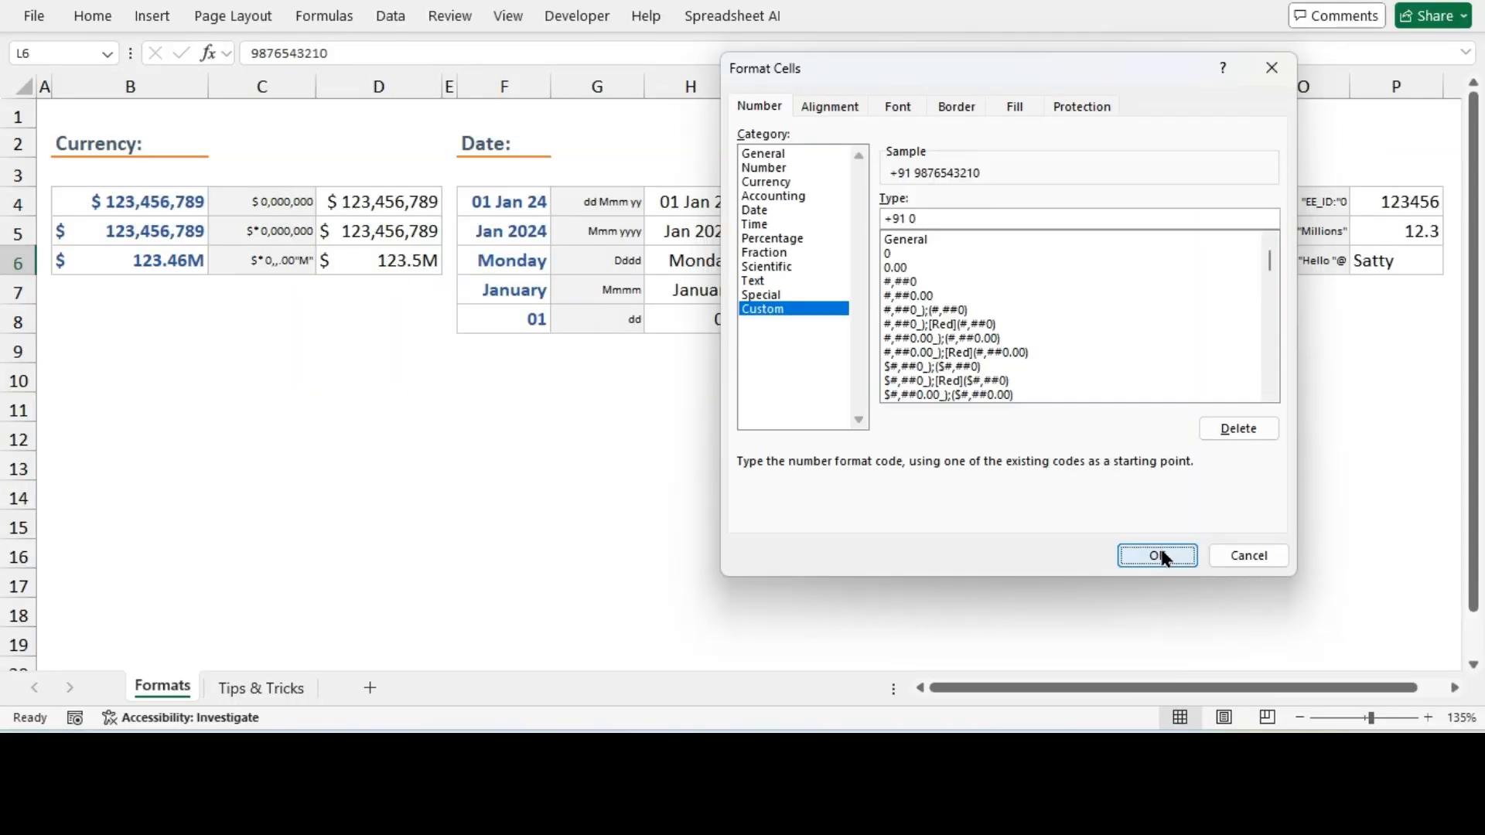
pyautogui.click(1158, 556)
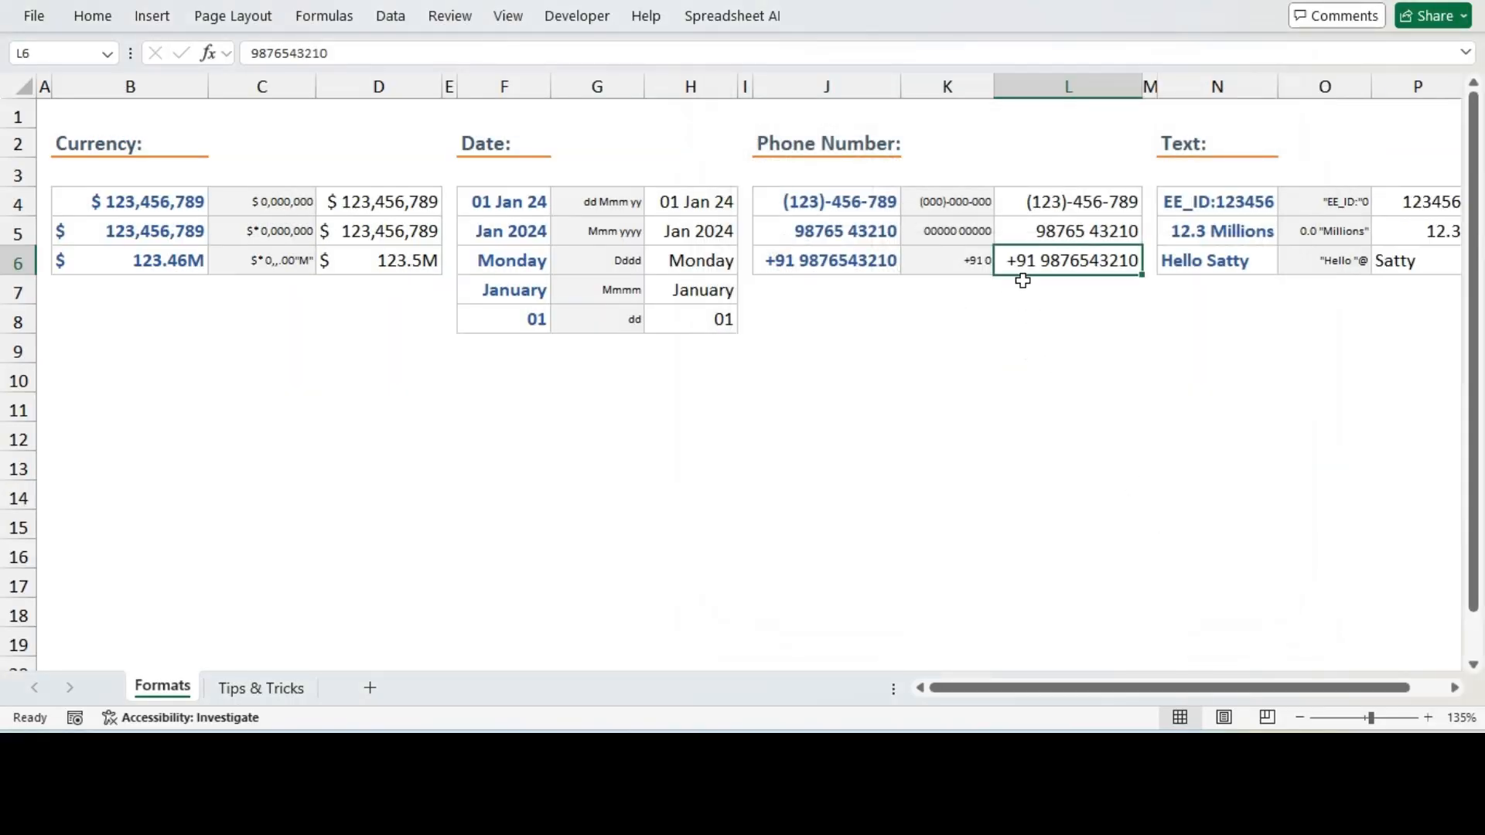
# Examine the Text examples and the format code in O4
pyautogui.click(1064, 382)
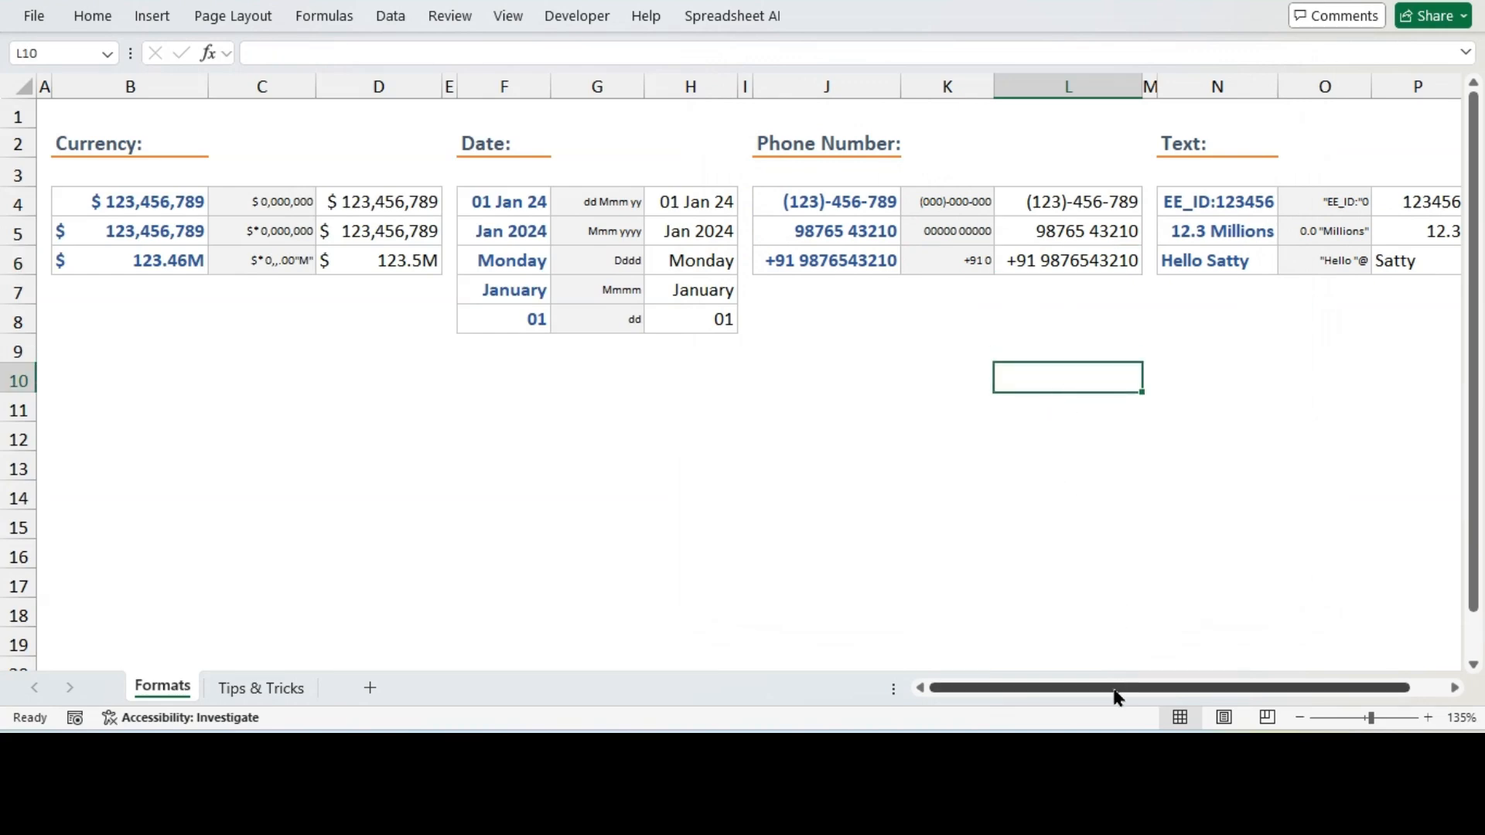
pyautogui.moveTo(1115, 693); pyautogui.dragTo(1178, 696)
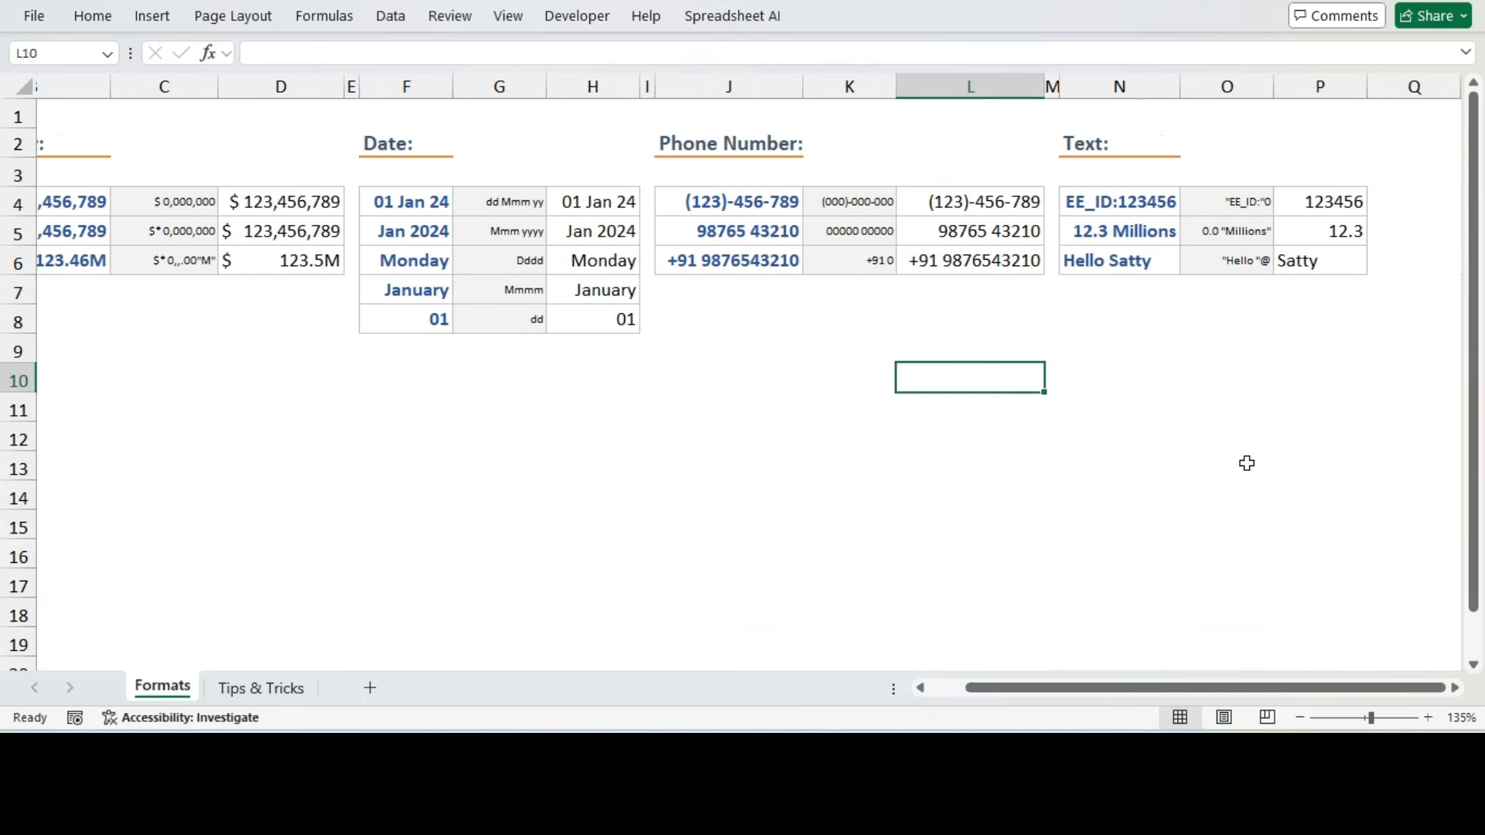
pyautogui.click(1327, 204)
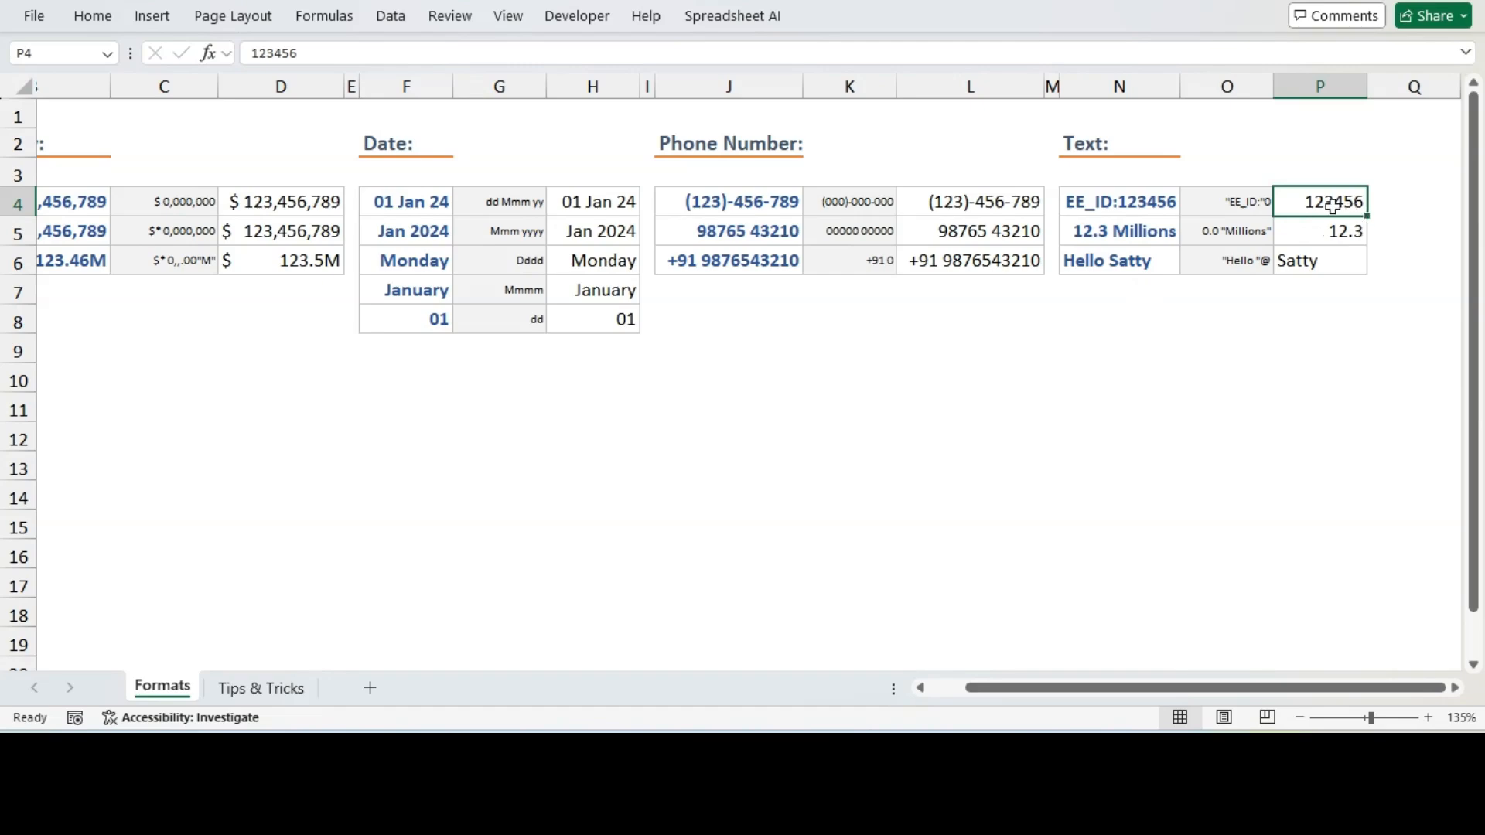
pyautogui.click(1118, 202)
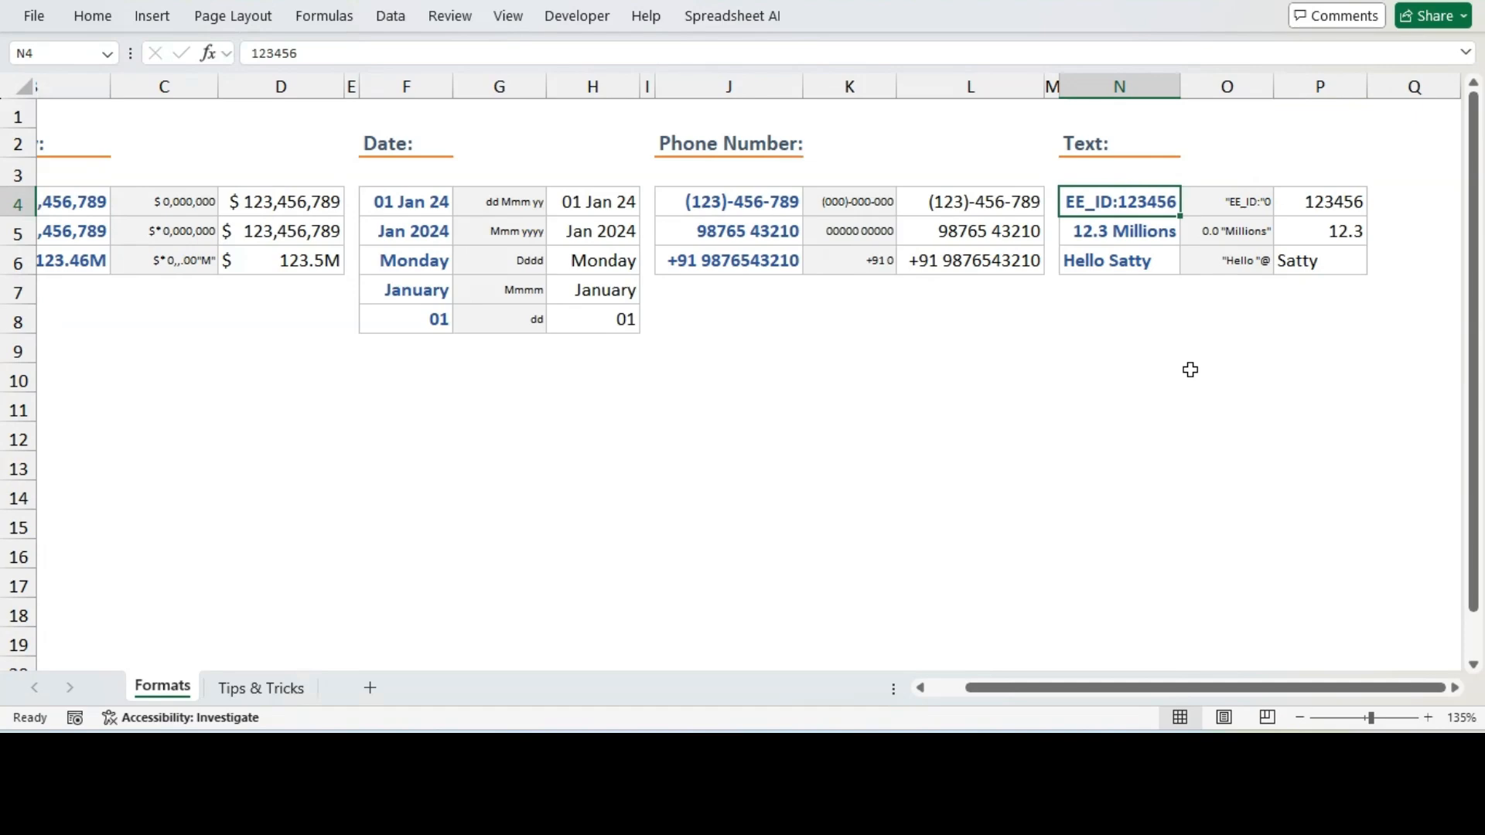
pyautogui.click(1231, 206)
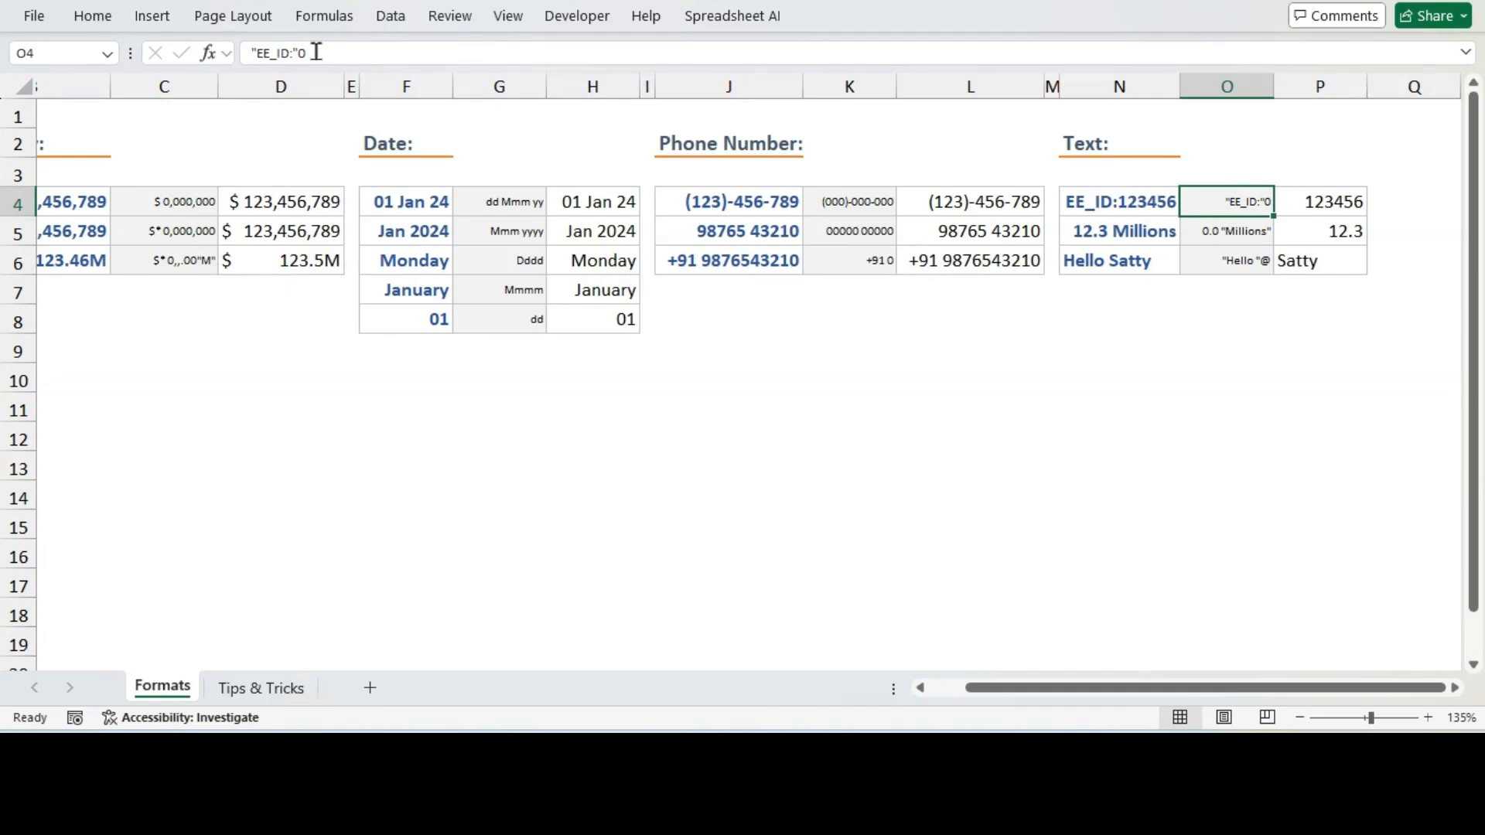
# Apply the custom format code "EE_ID:"0, as shown in O4, to the number in P4
pyautogui.moveTo(324, 52); pyautogui.dragTo(249, 52)
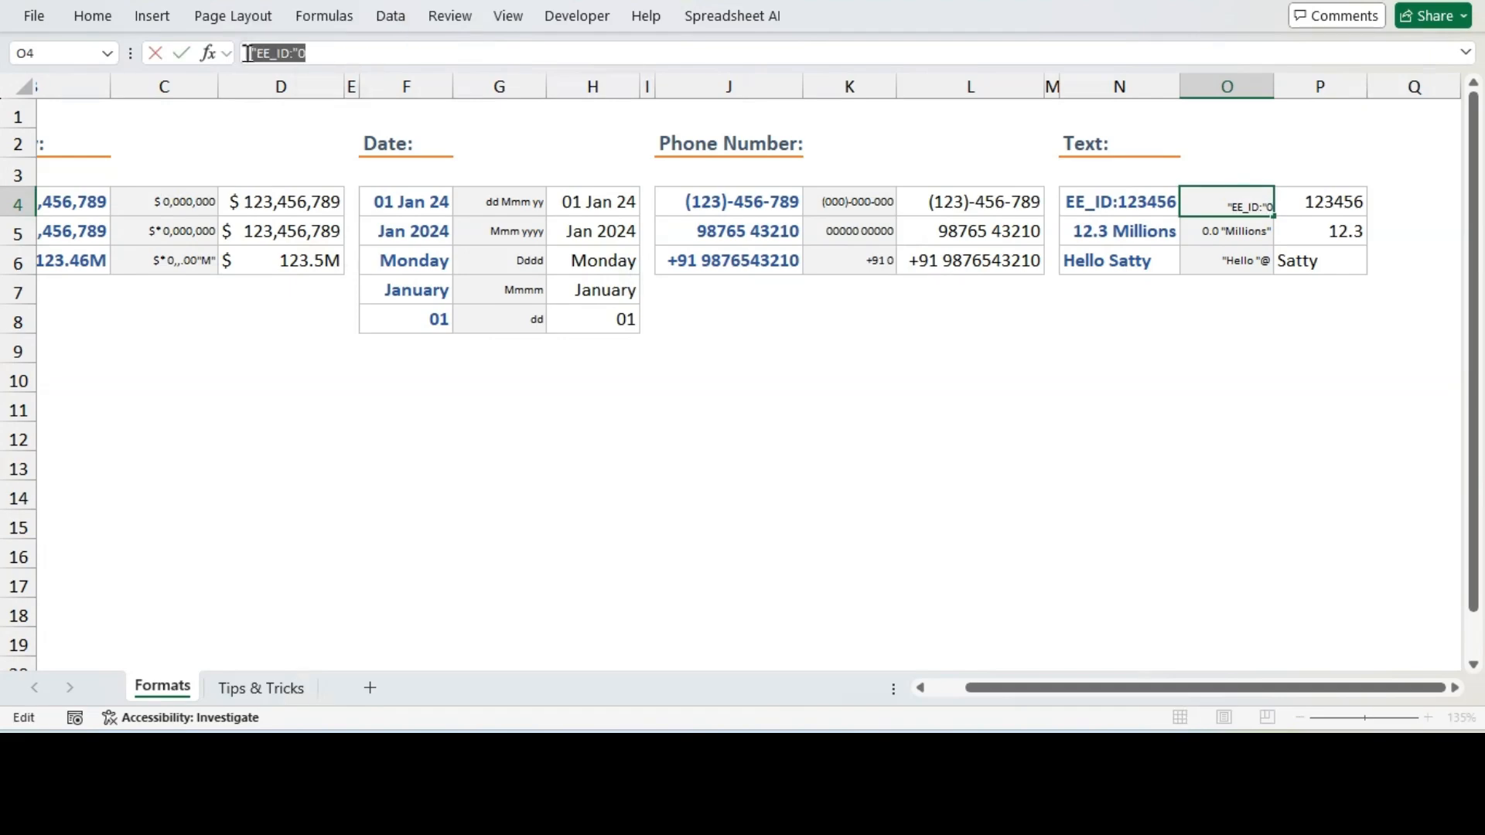
pyautogui.press('Escape')
pyautogui.click(1324, 200)
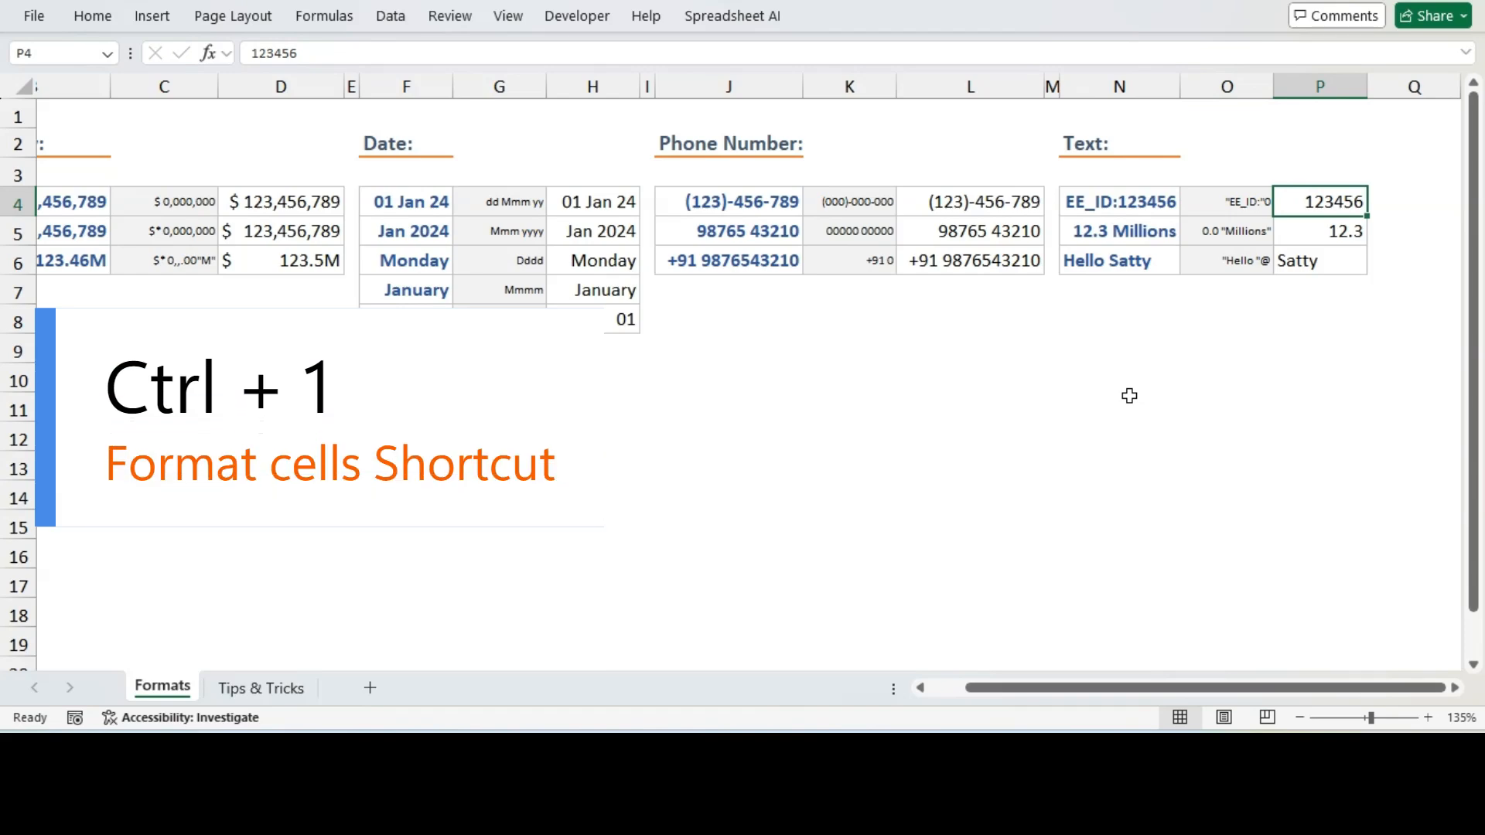
pyautogui.hotkey('ctrl', '1')
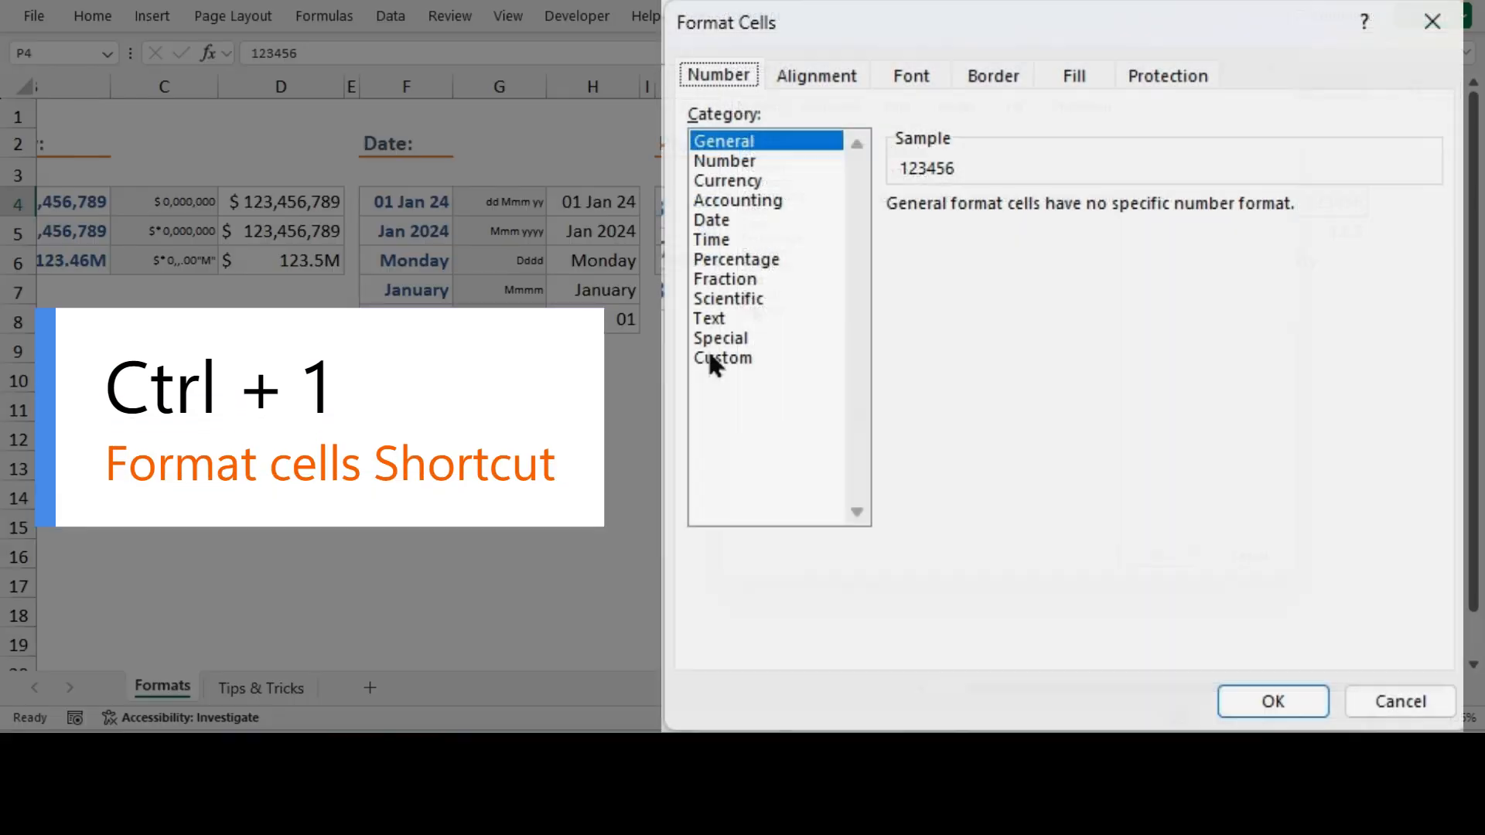
pyautogui.click(764, 308)
pyautogui.click(967, 230)
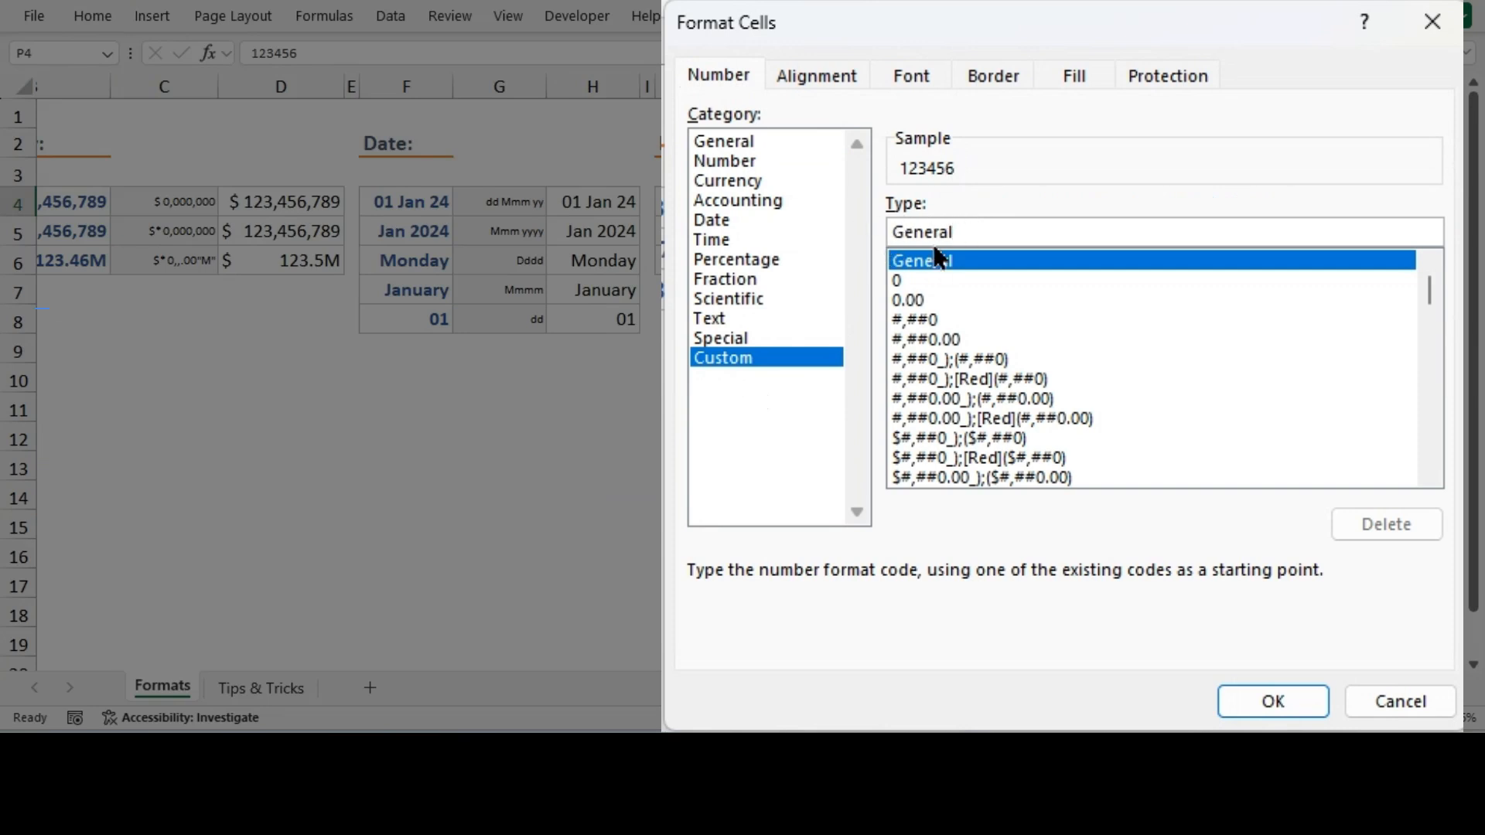
pyautogui.doubleClick(926, 230)
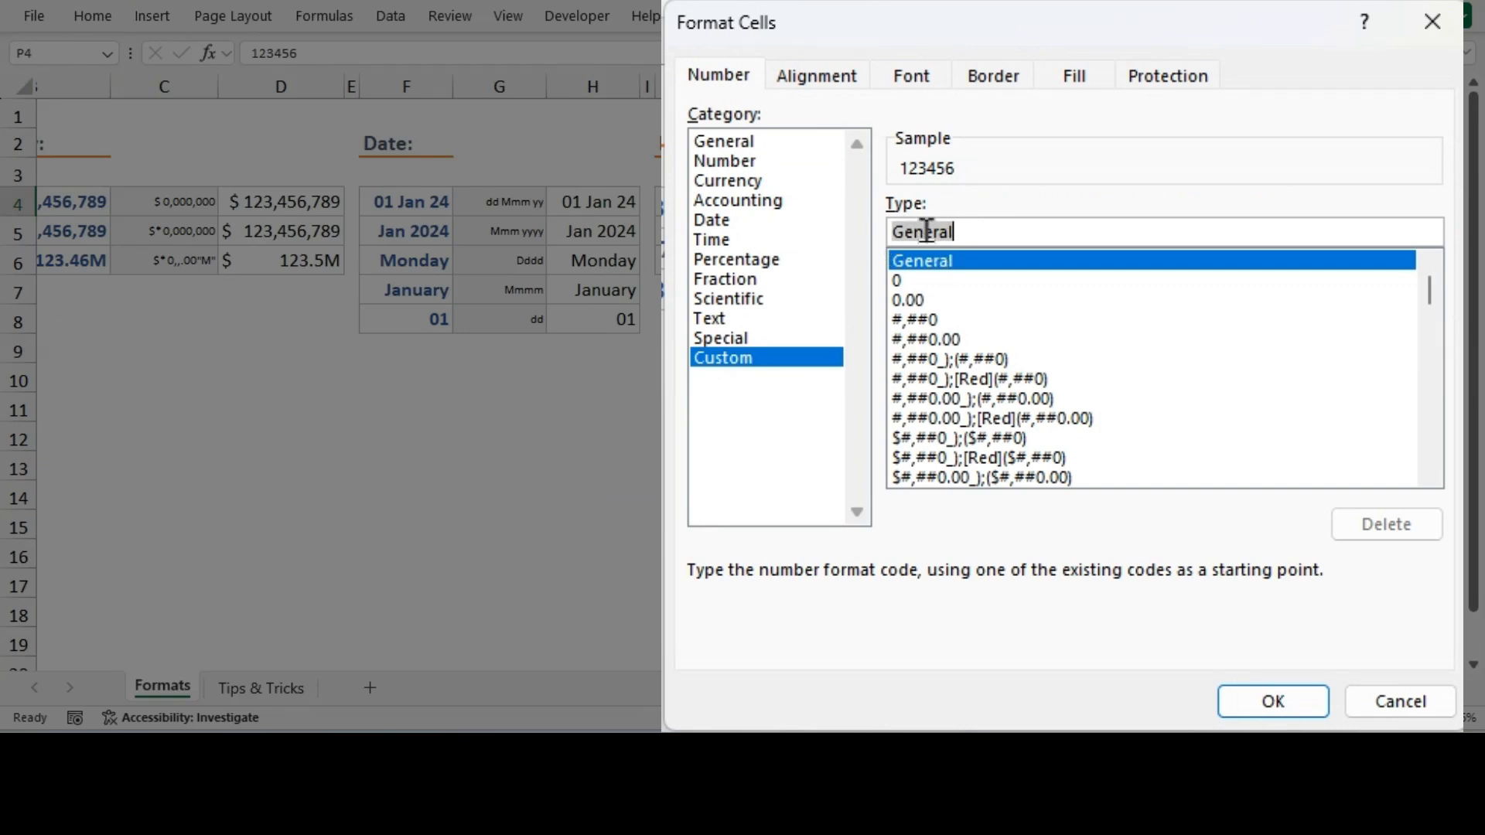
pyautogui.write('"EE_ID:"0')
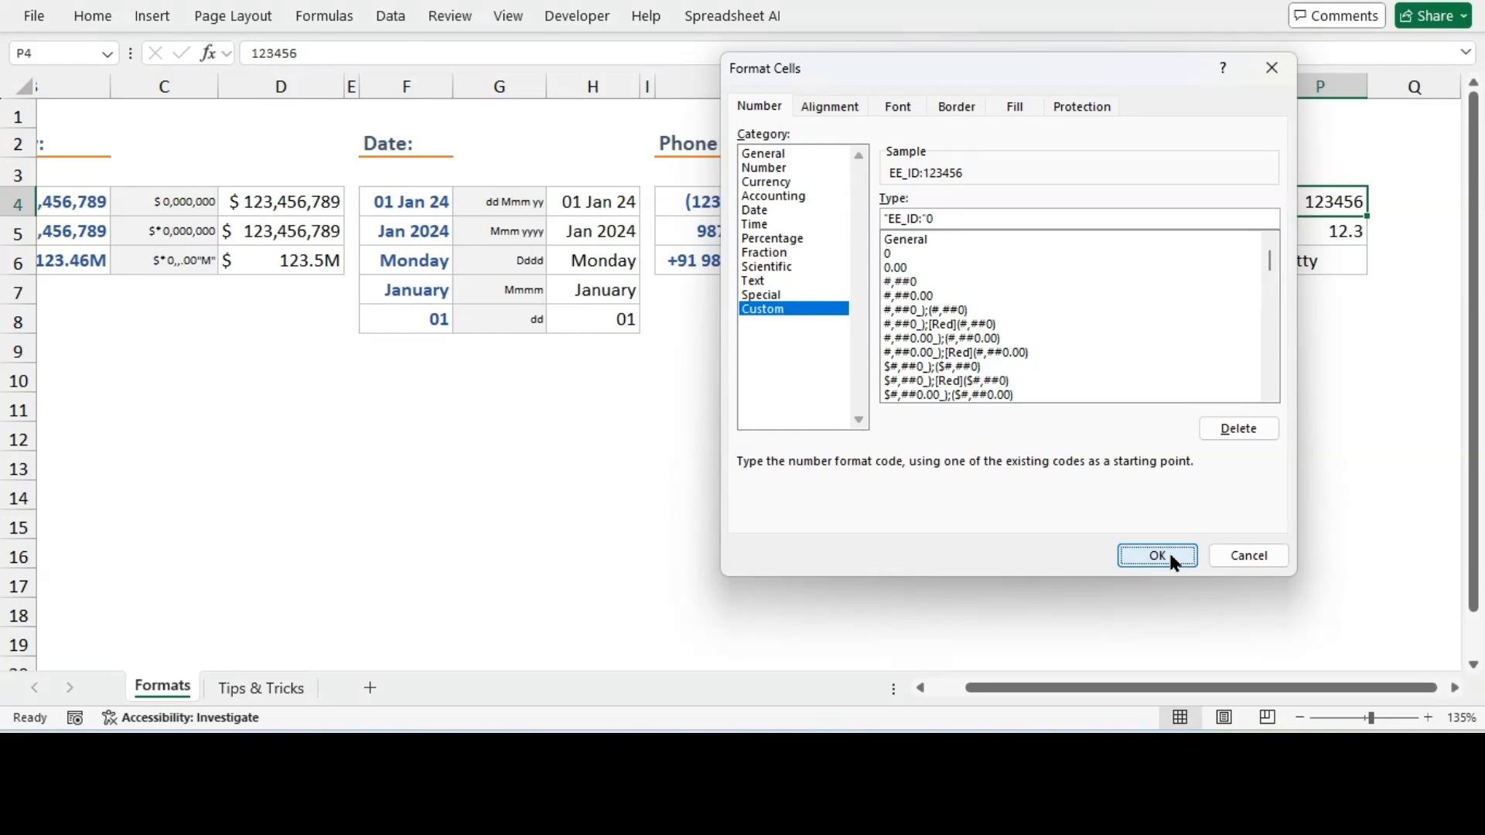
pyautogui.click(1171, 557)
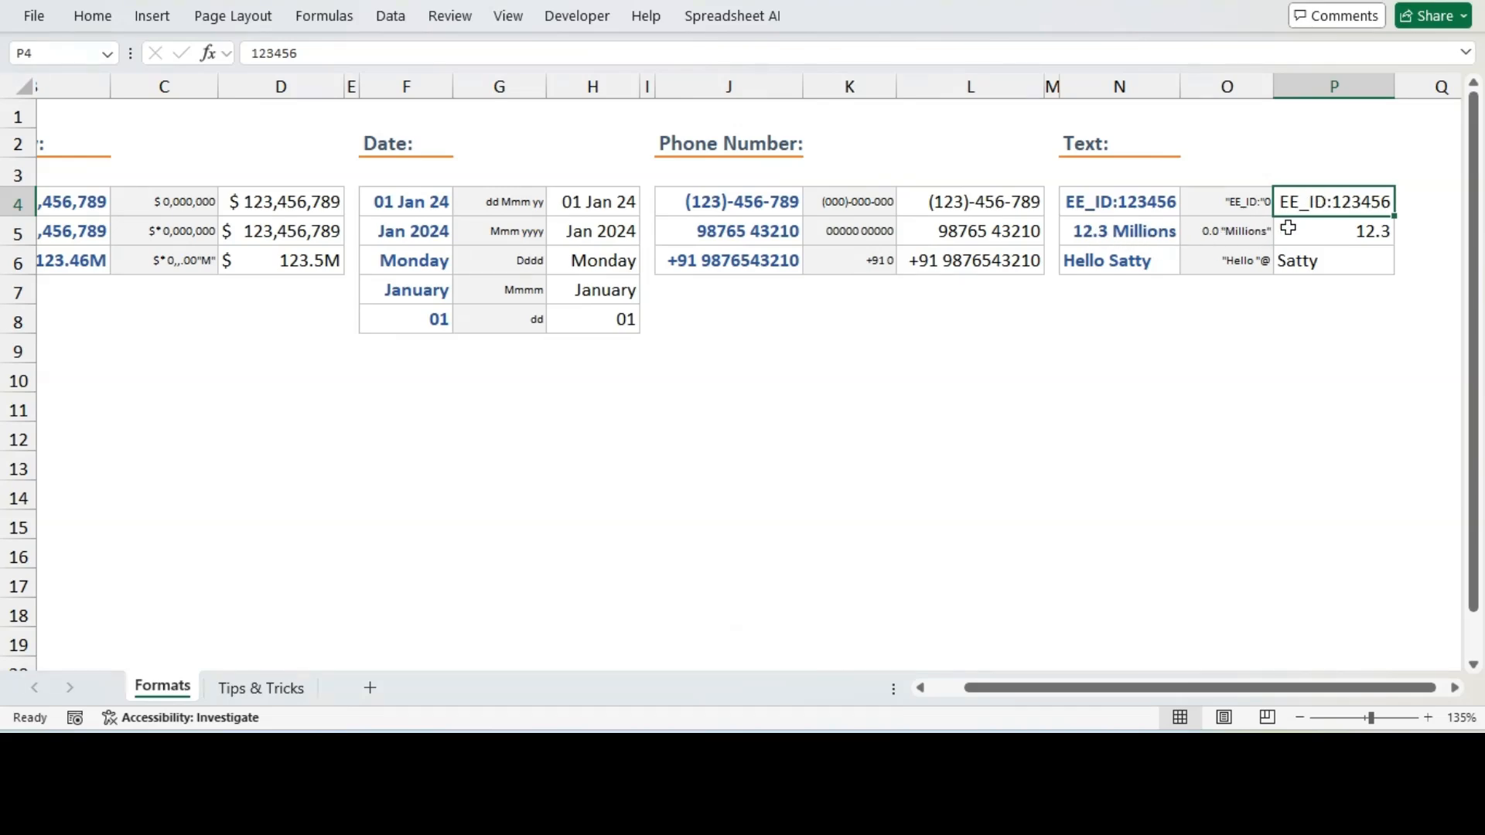
# Copy the format code 0.0 "Millions" from O5 and apply it as a custom format to the value in P5
pyautogui.click(1304, 228)
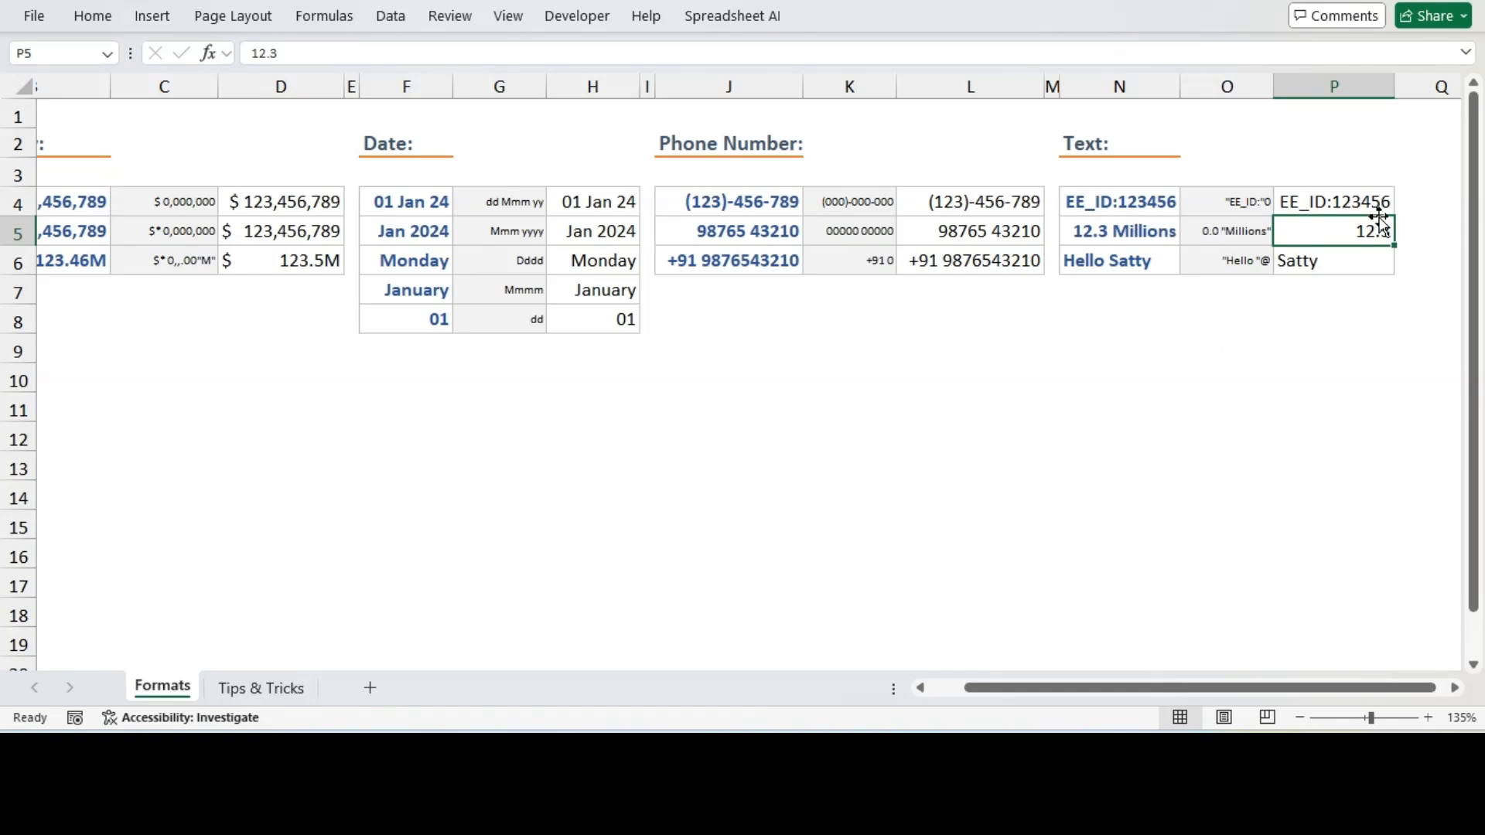
pyautogui.click(1232, 236)
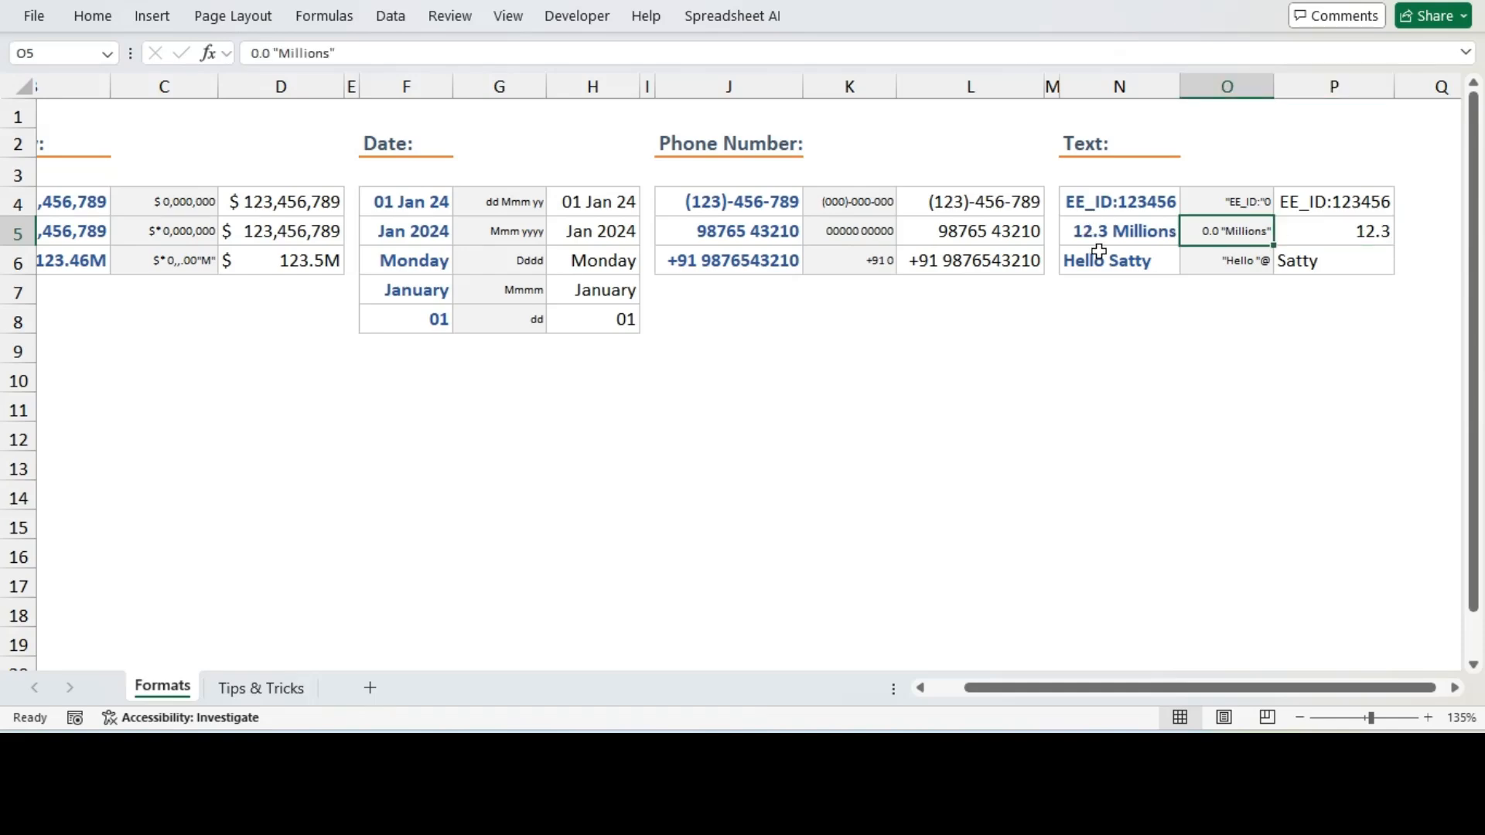
pyautogui.tripleClick(246, 61)
pyautogui.hotkey('ctrl', 'c')
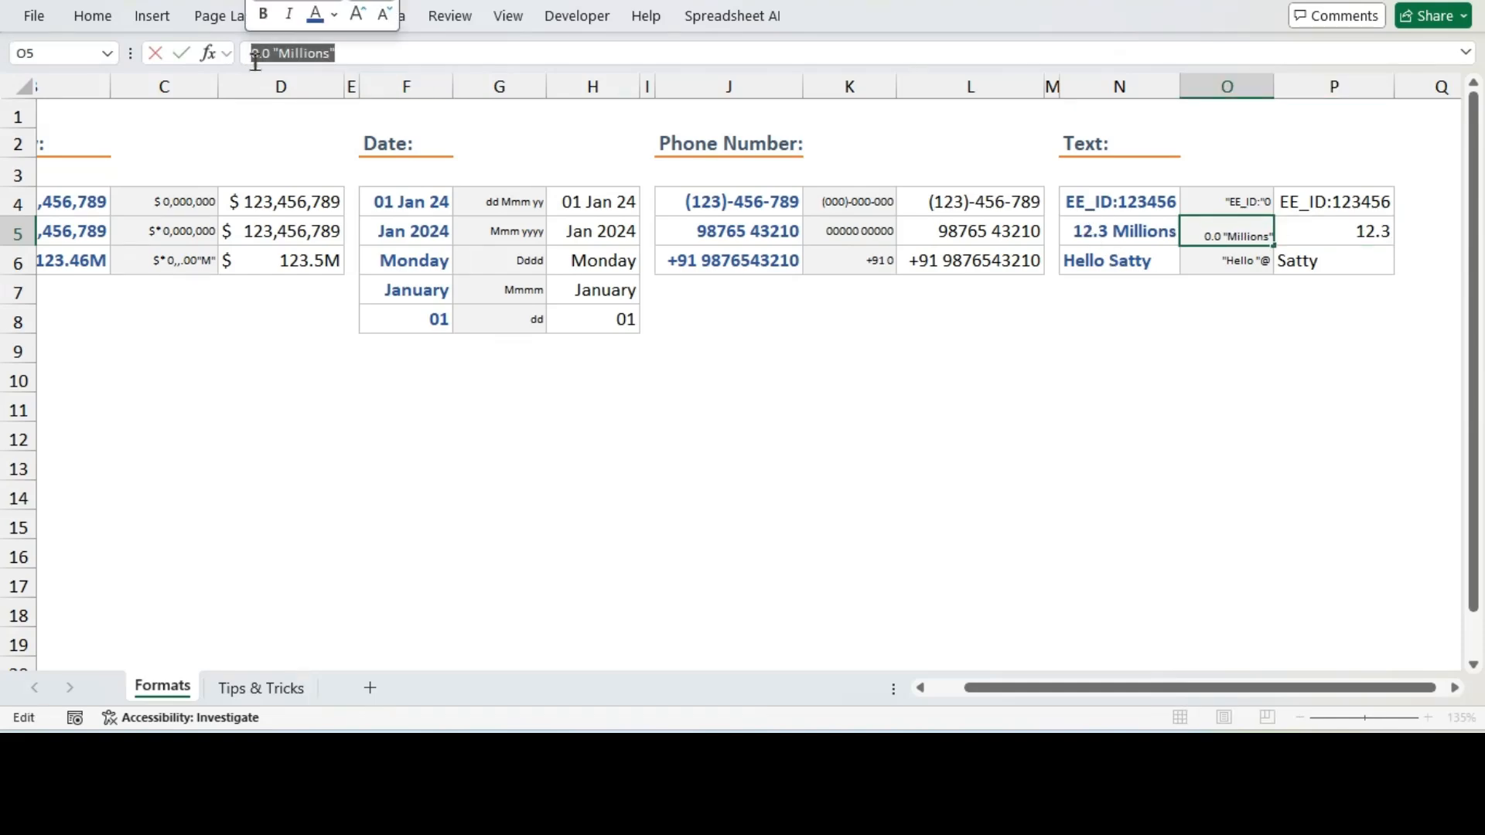
pyautogui.press('Escape')
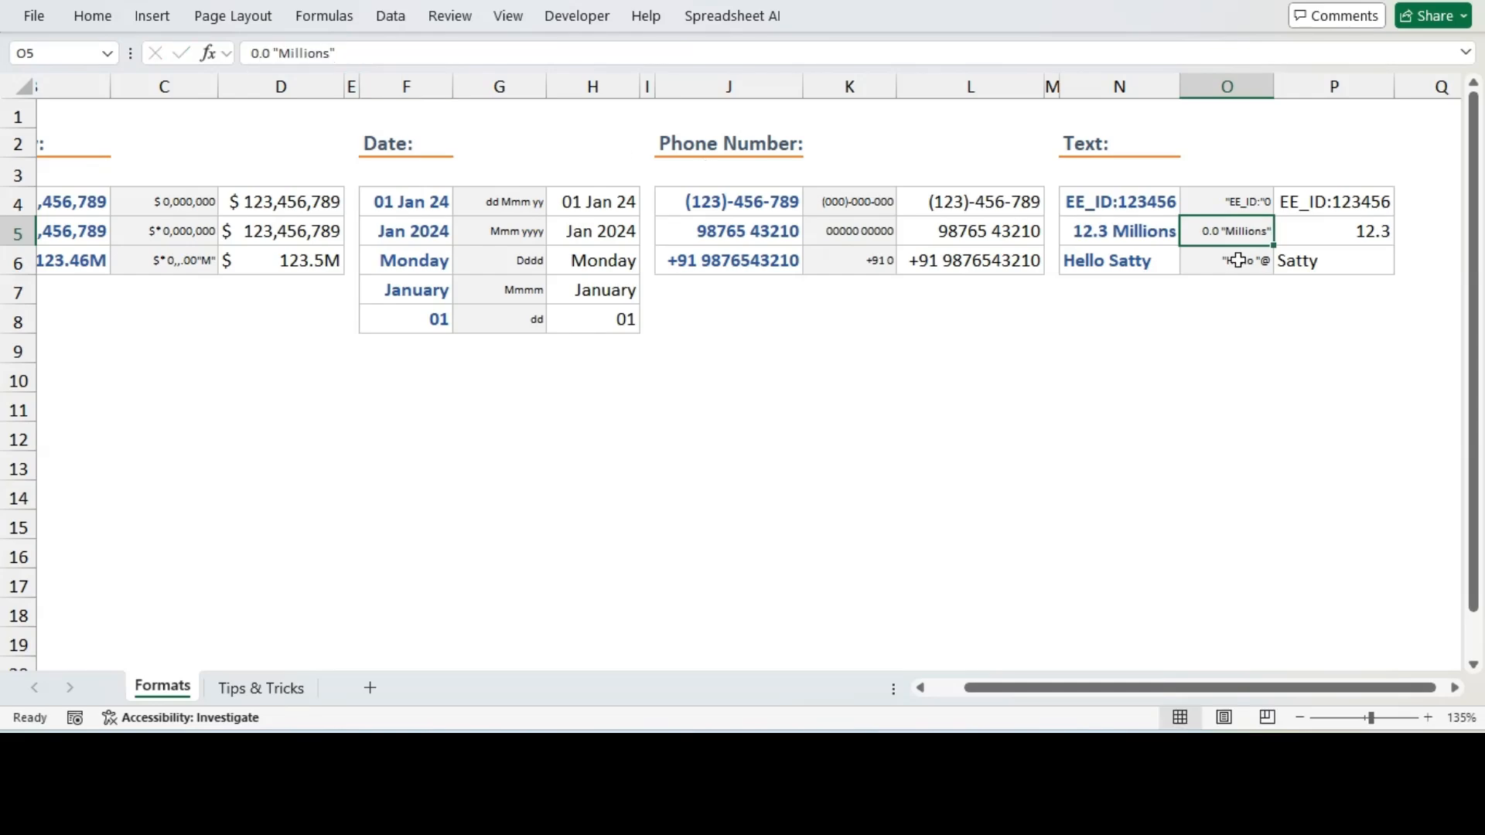
pyautogui.click(1335, 235)
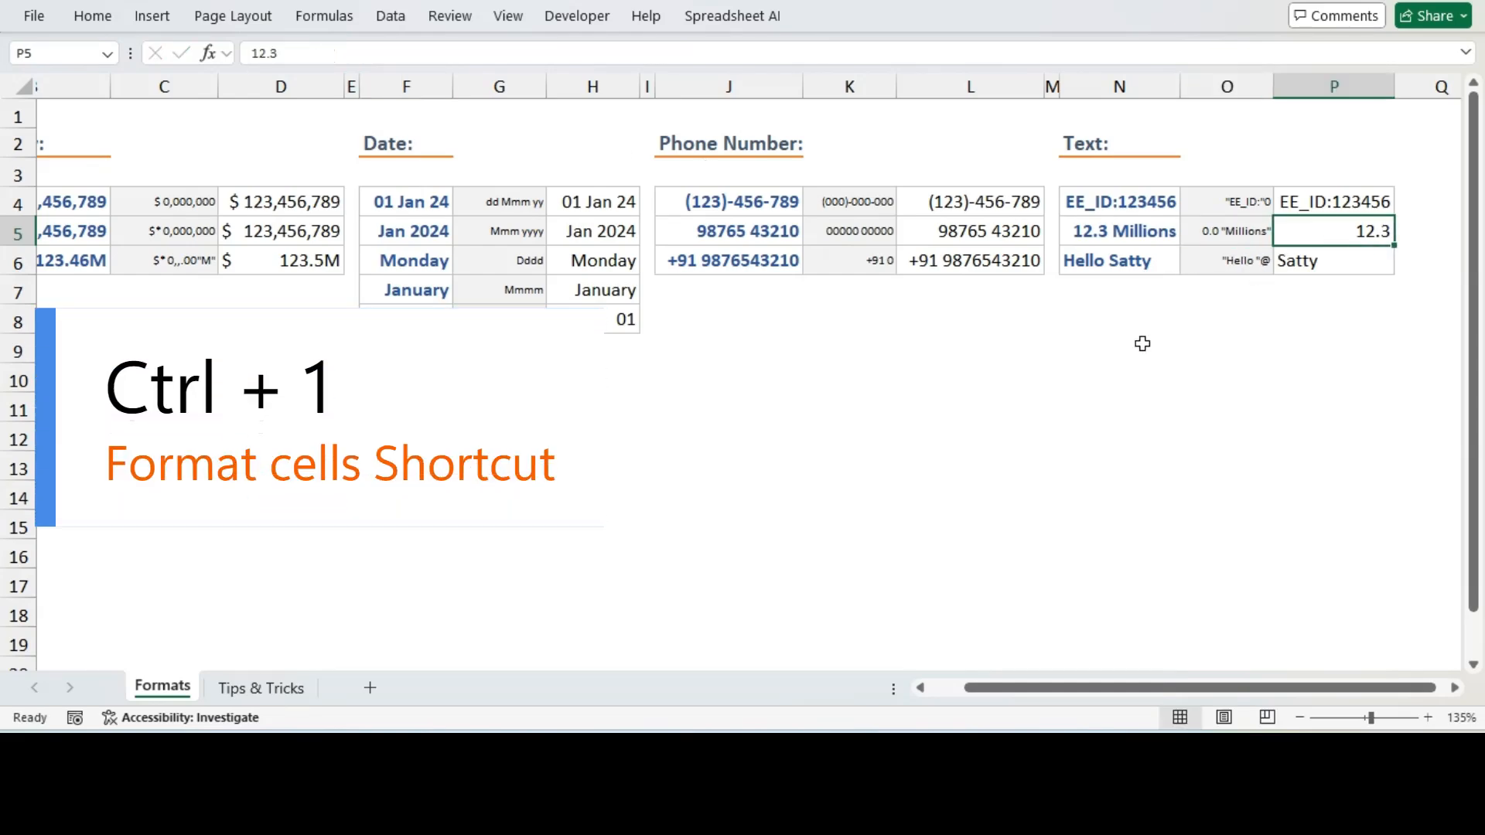
pyautogui.hotkey('ctrl', '1')
pyautogui.click(723, 358)
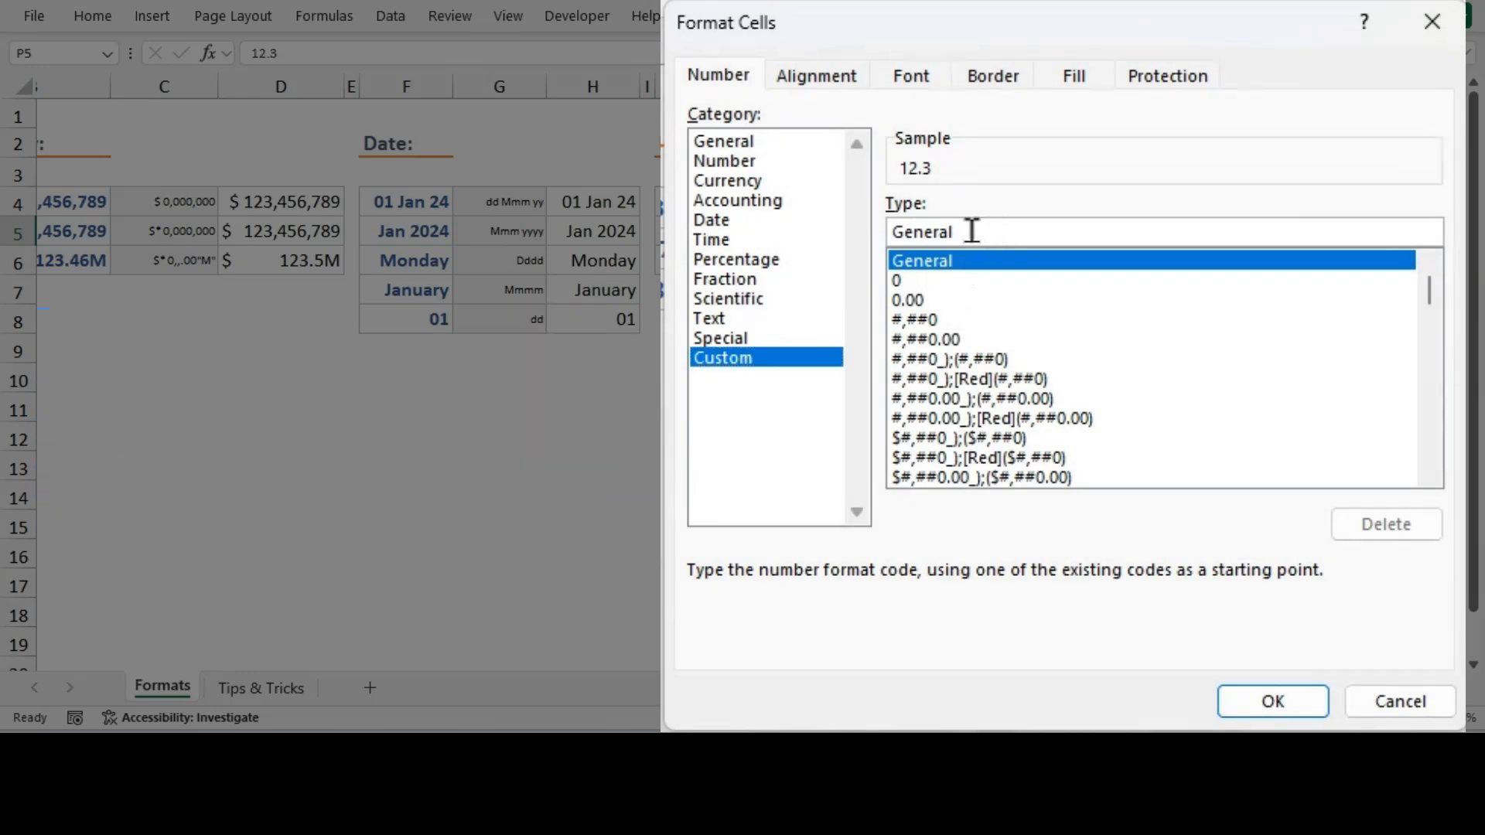
pyautogui.doubleClick(913, 235)
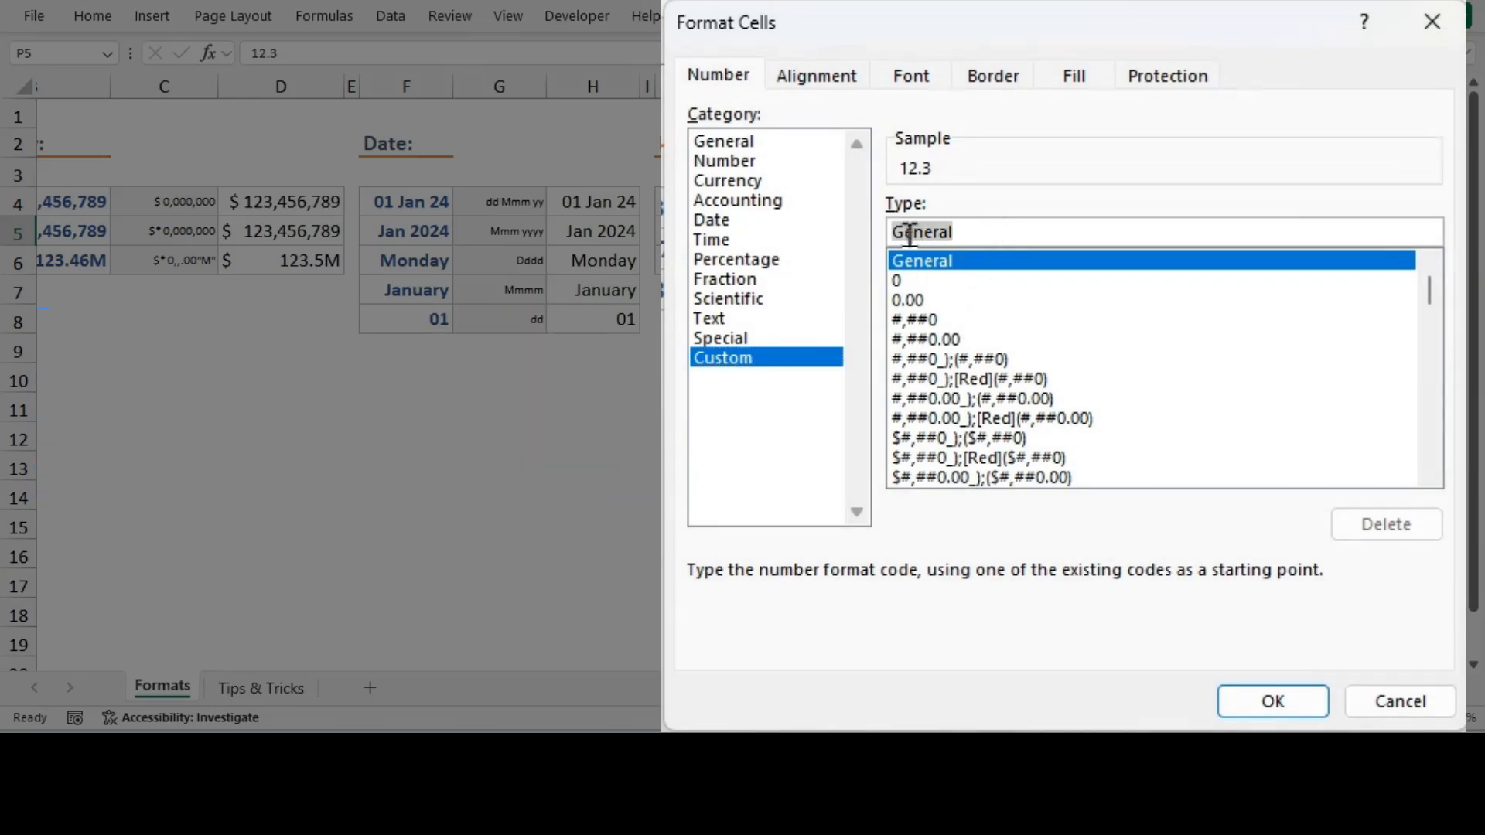
pyautogui.hotkey('ctrl', 'v')
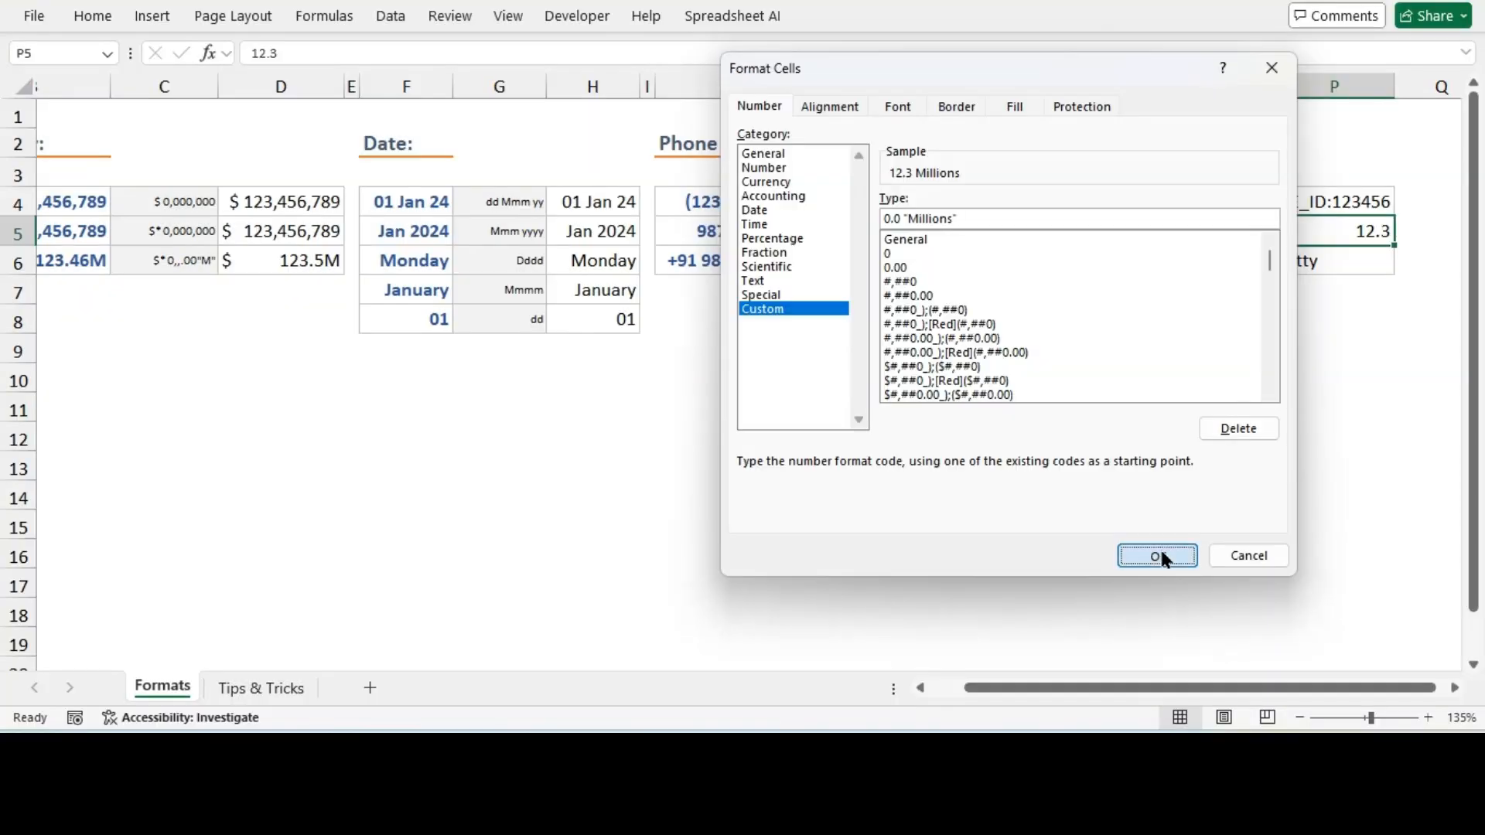
pyautogui.click(1162, 552)
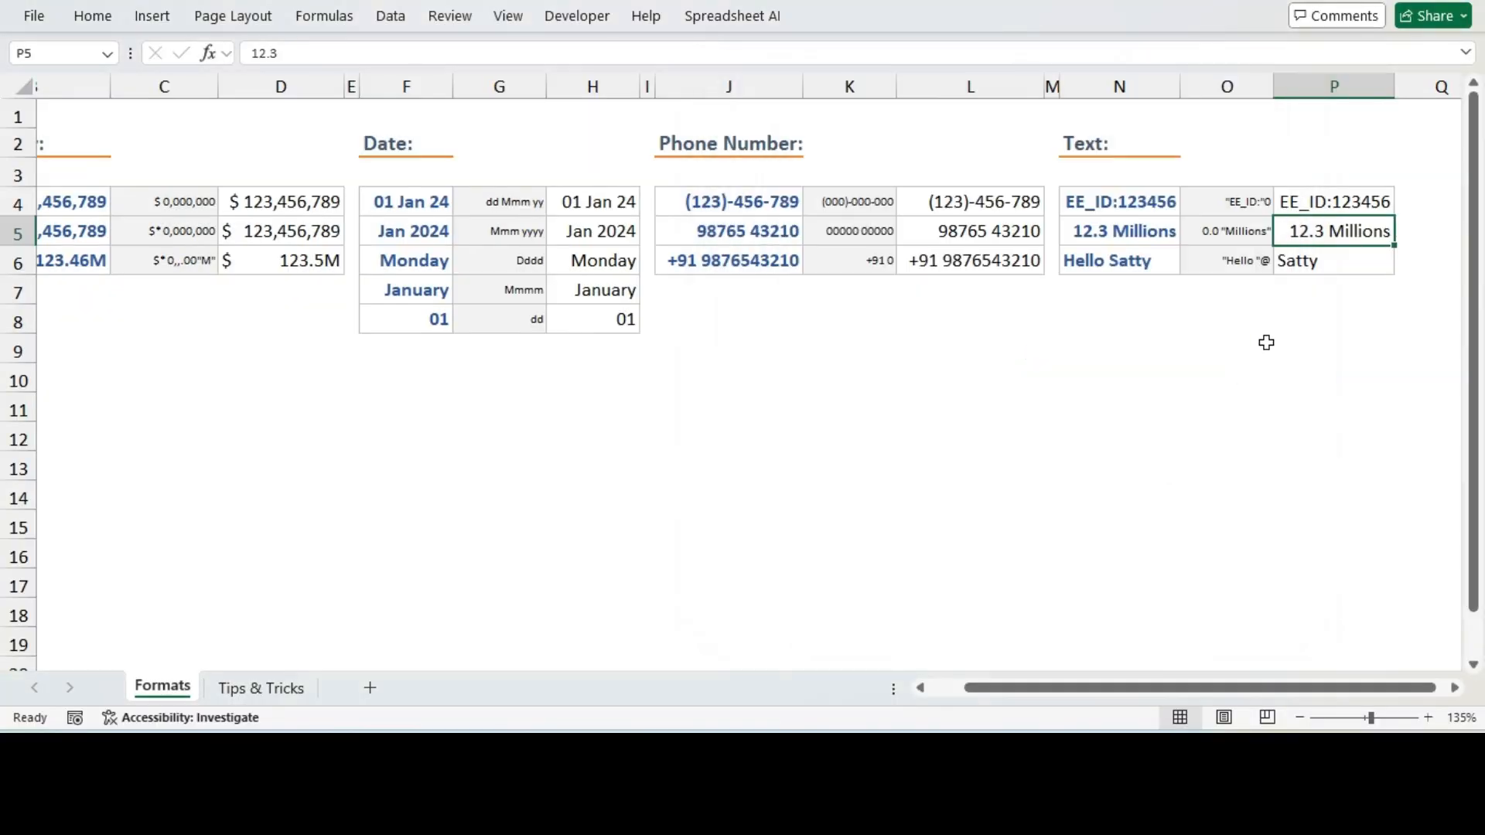
# Apply the custom format code "Hello "@, matching O6, to the text in P6
pyautogui.click(1340, 261)
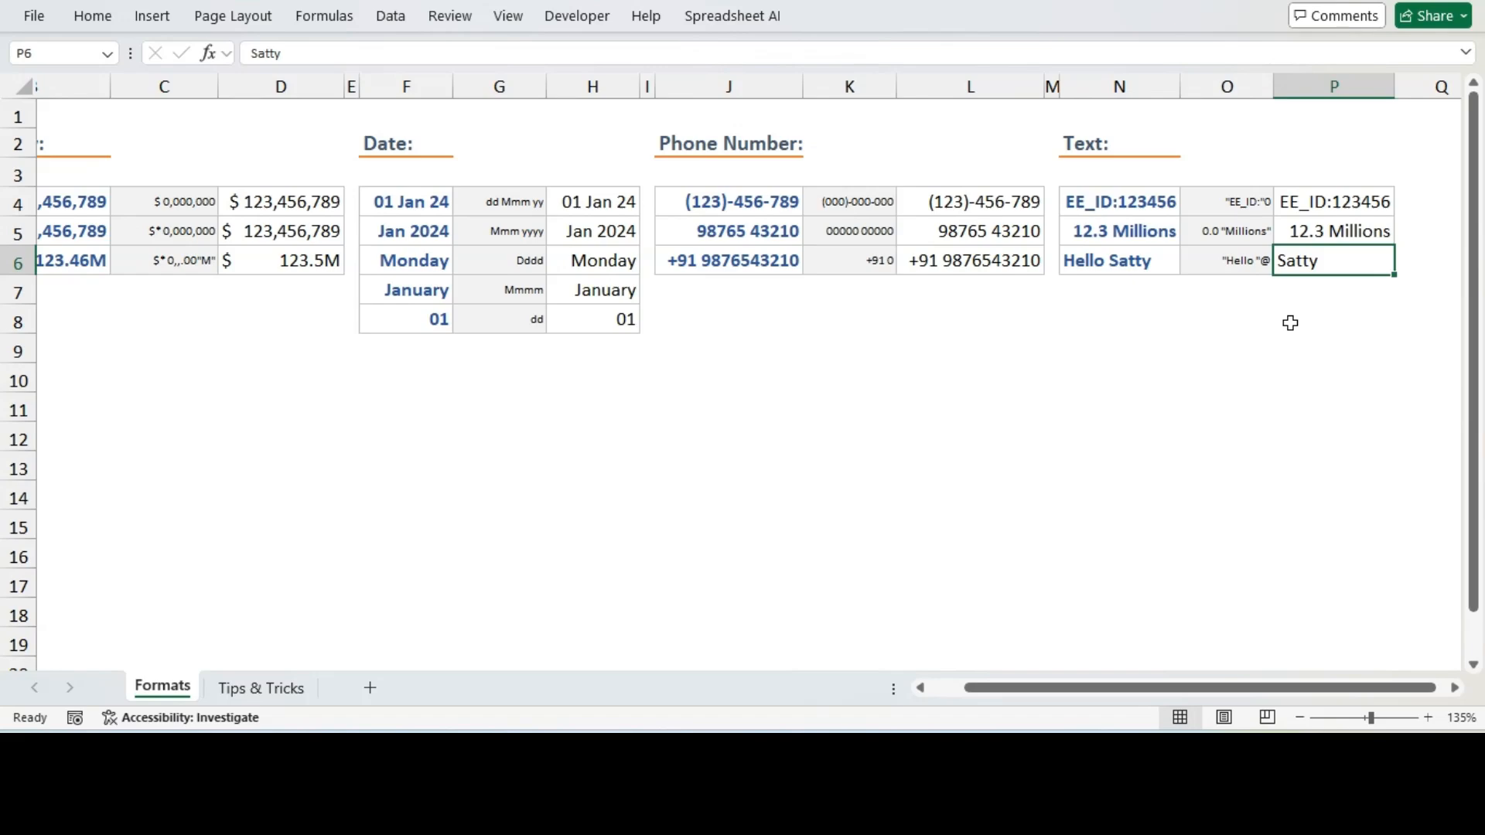
pyautogui.click(1243, 259)
pyautogui.moveTo(311, 52); pyautogui.dragTo(242, 53)
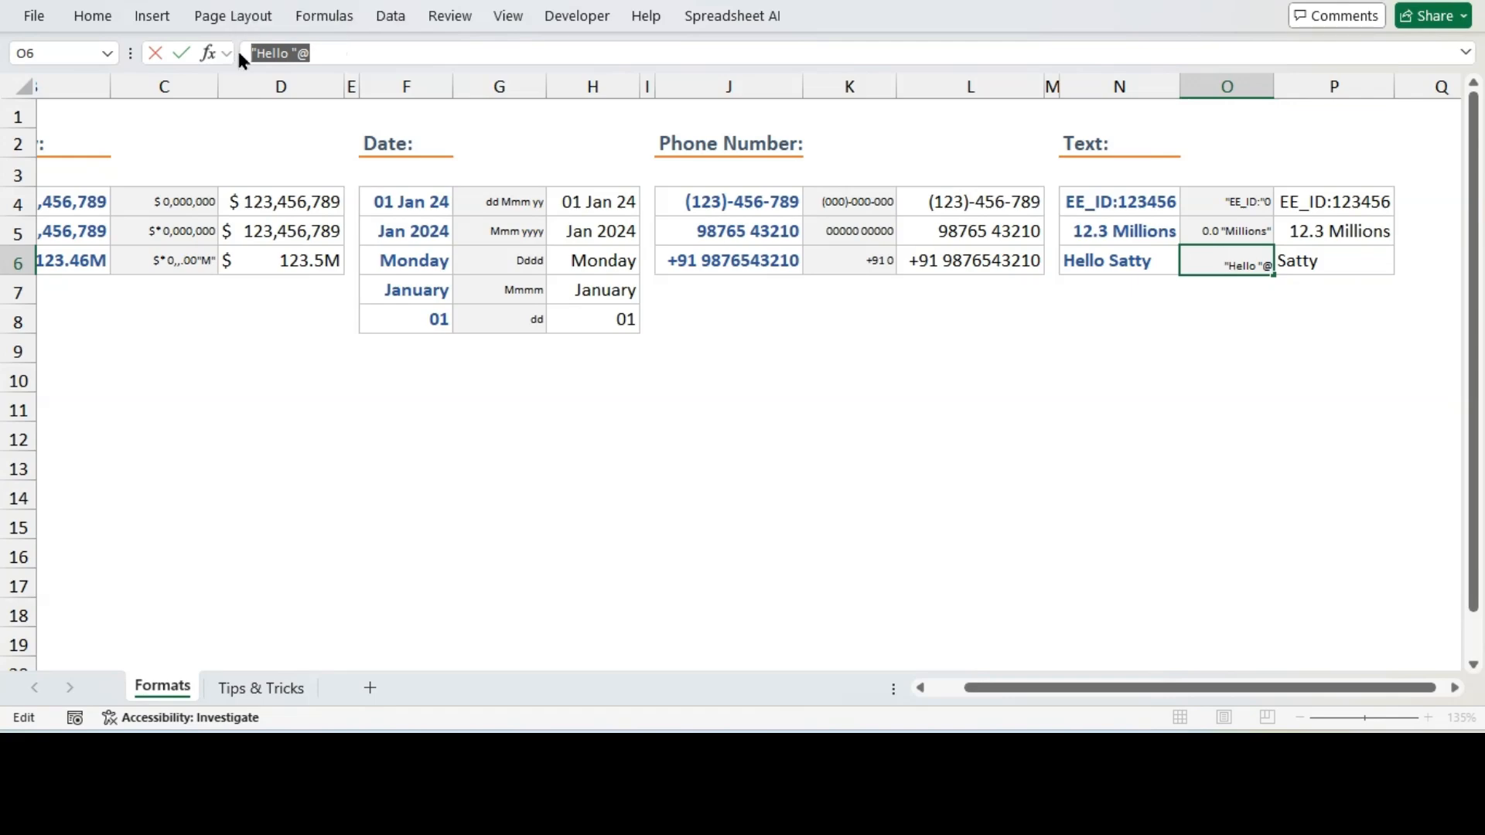
pyautogui.press('Escape')
pyautogui.click(1301, 262)
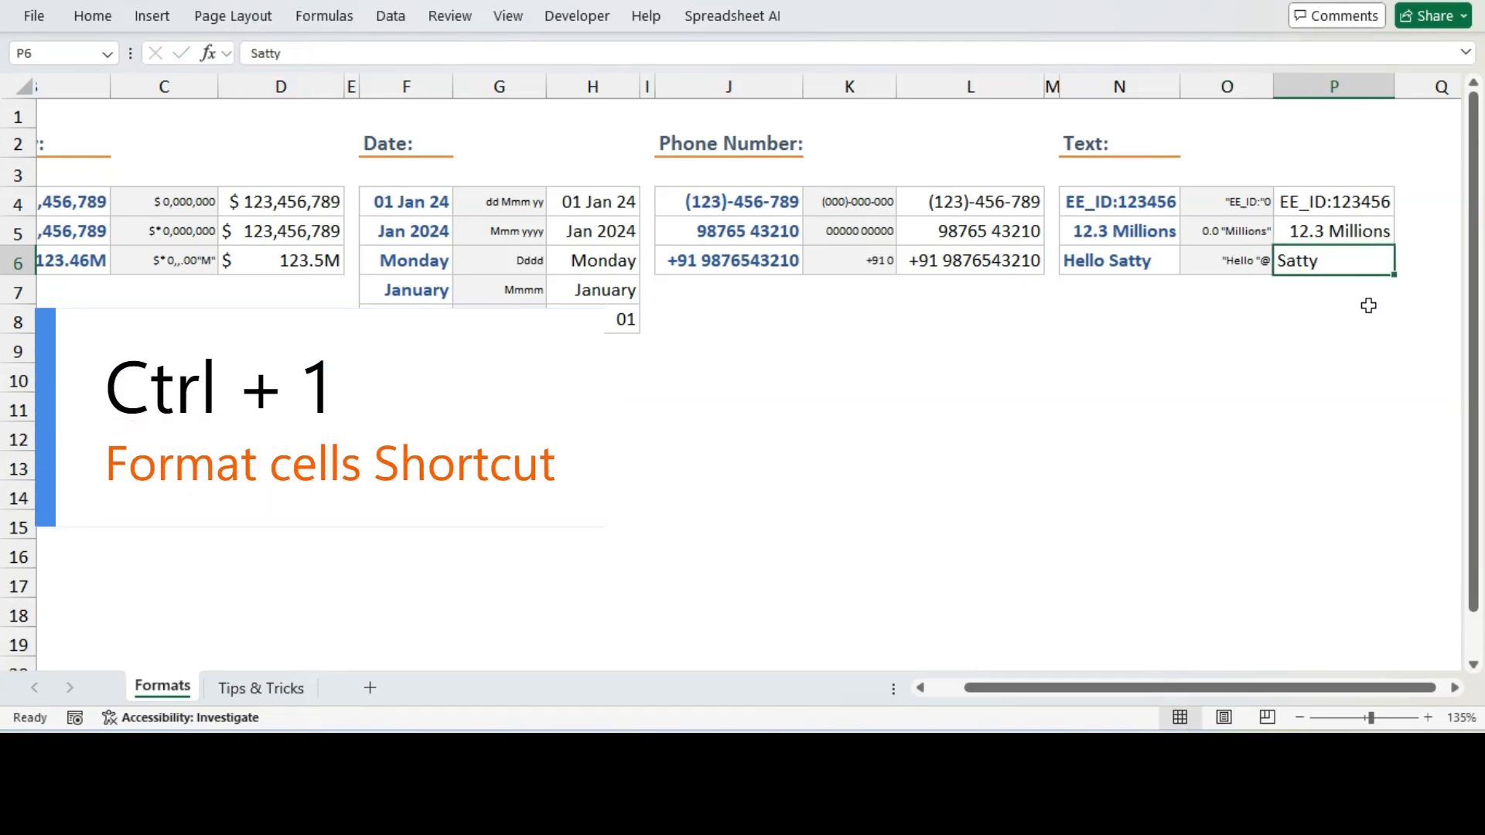
pyautogui.hotkey('ctrl', '1')
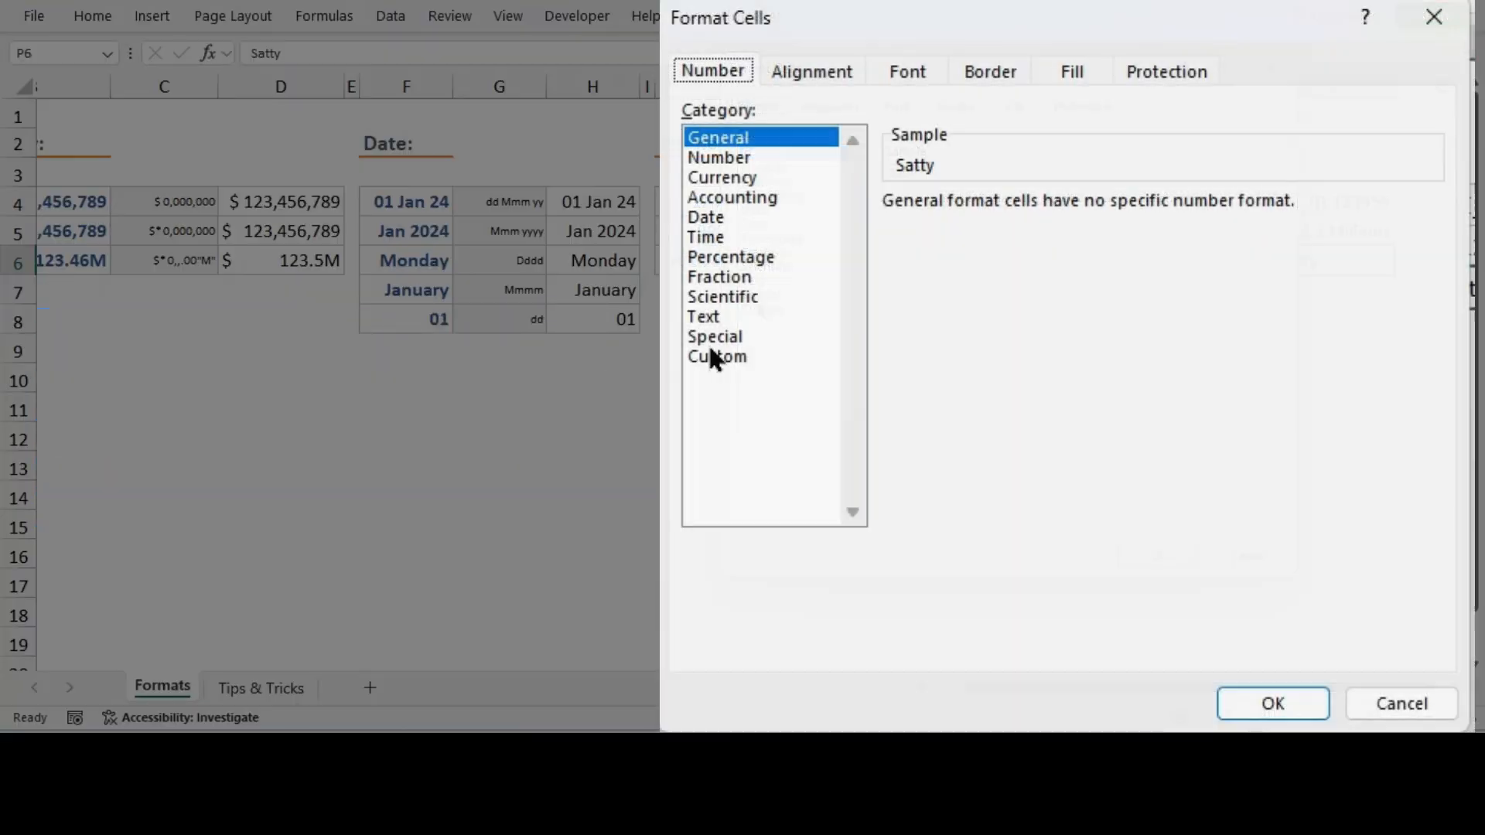
pyautogui.click(710, 338)
pyautogui.click(771, 358)
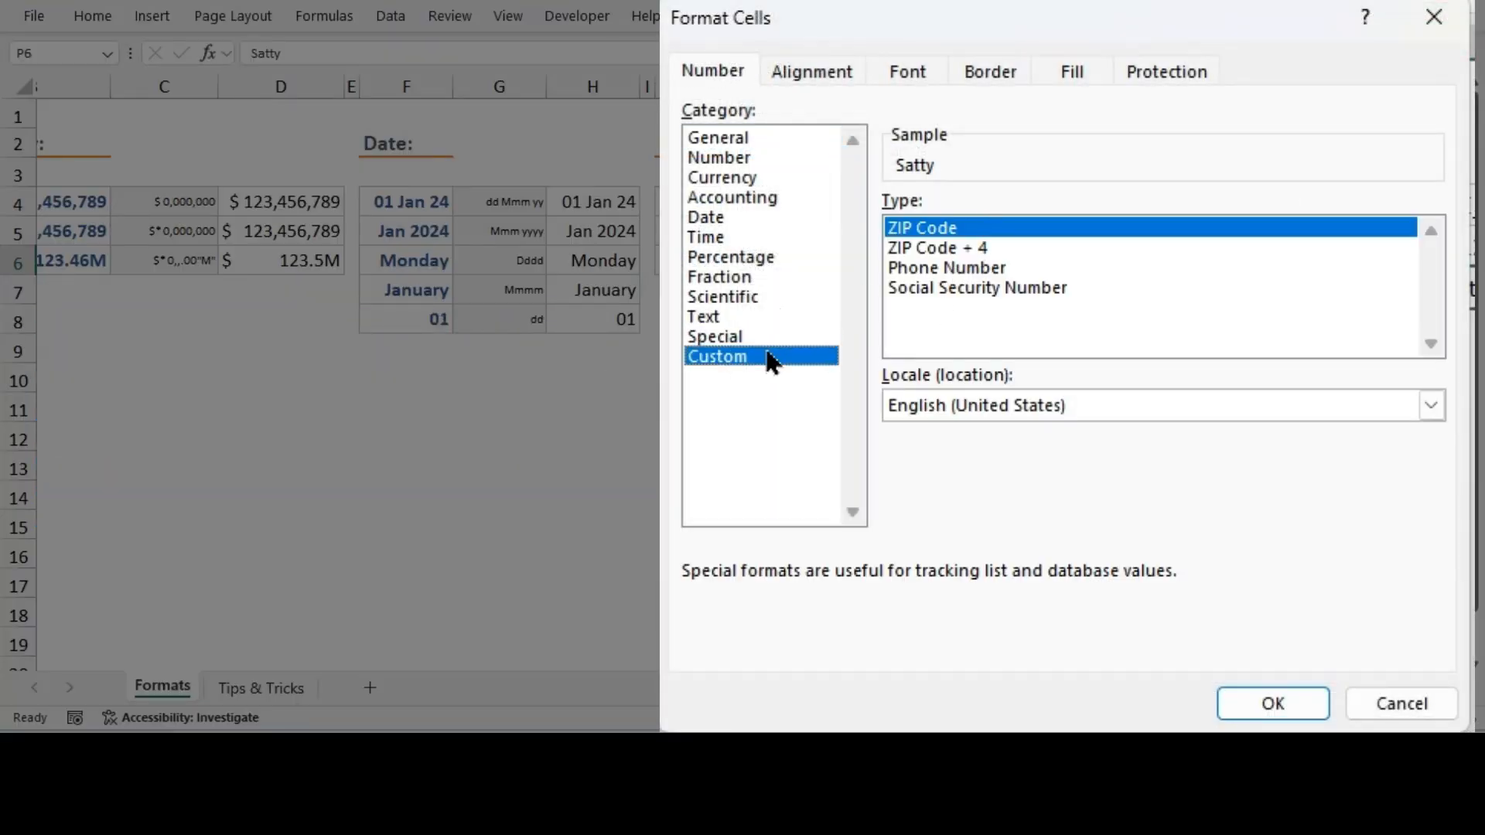
pyautogui.moveTo(1007, 222); pyautogui.dragTo(879, 223)
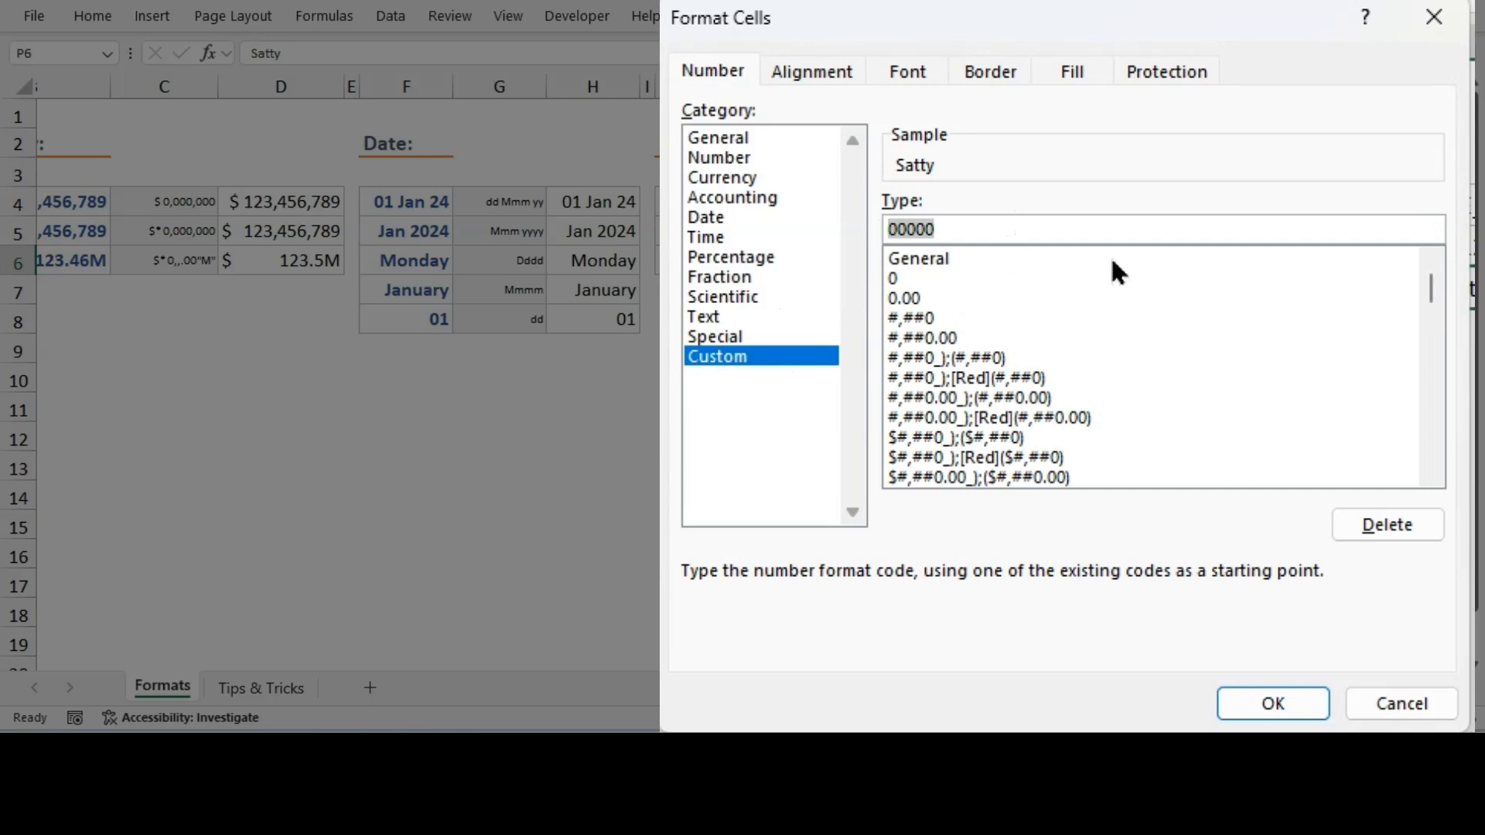
pyautogui.write('"Hello "@')
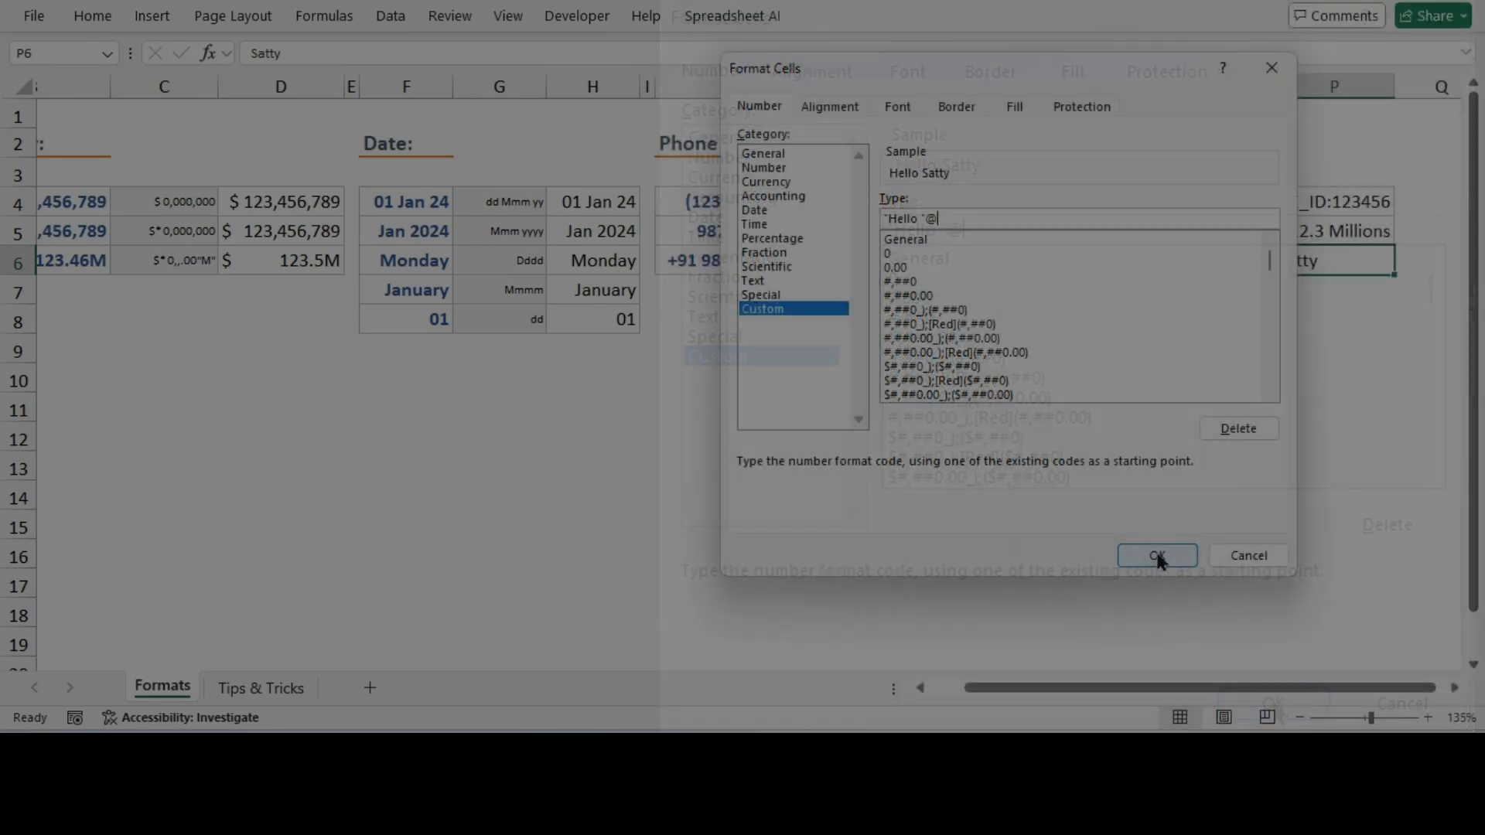
pyautogui.click(1273, 703)
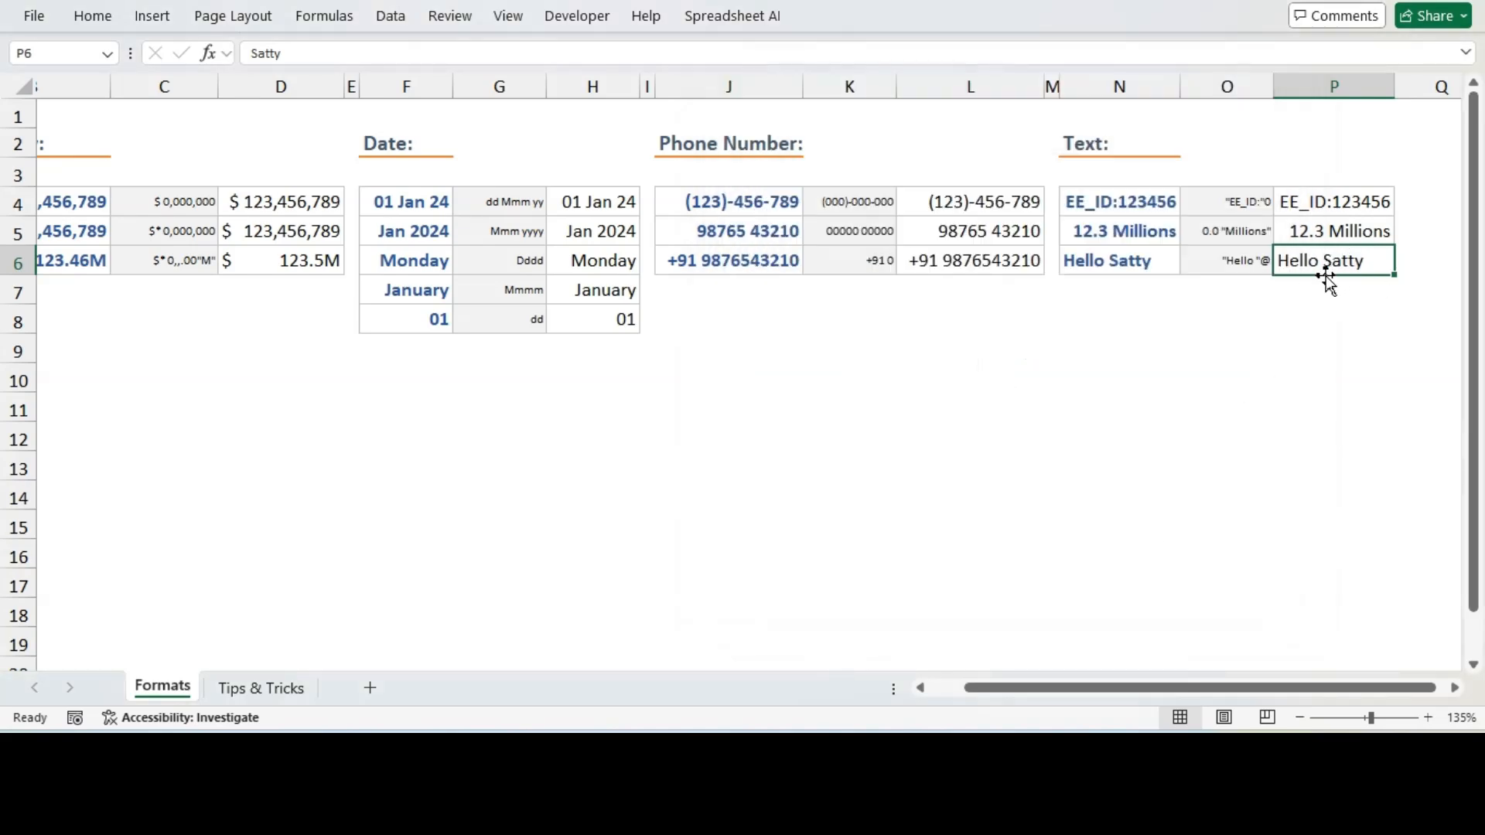
# Open the Tips & Tricks sheet and inspect the seemingly empty cells B4 to B6 under Hide Cell value/text
pyautogui.click(1278, 360)
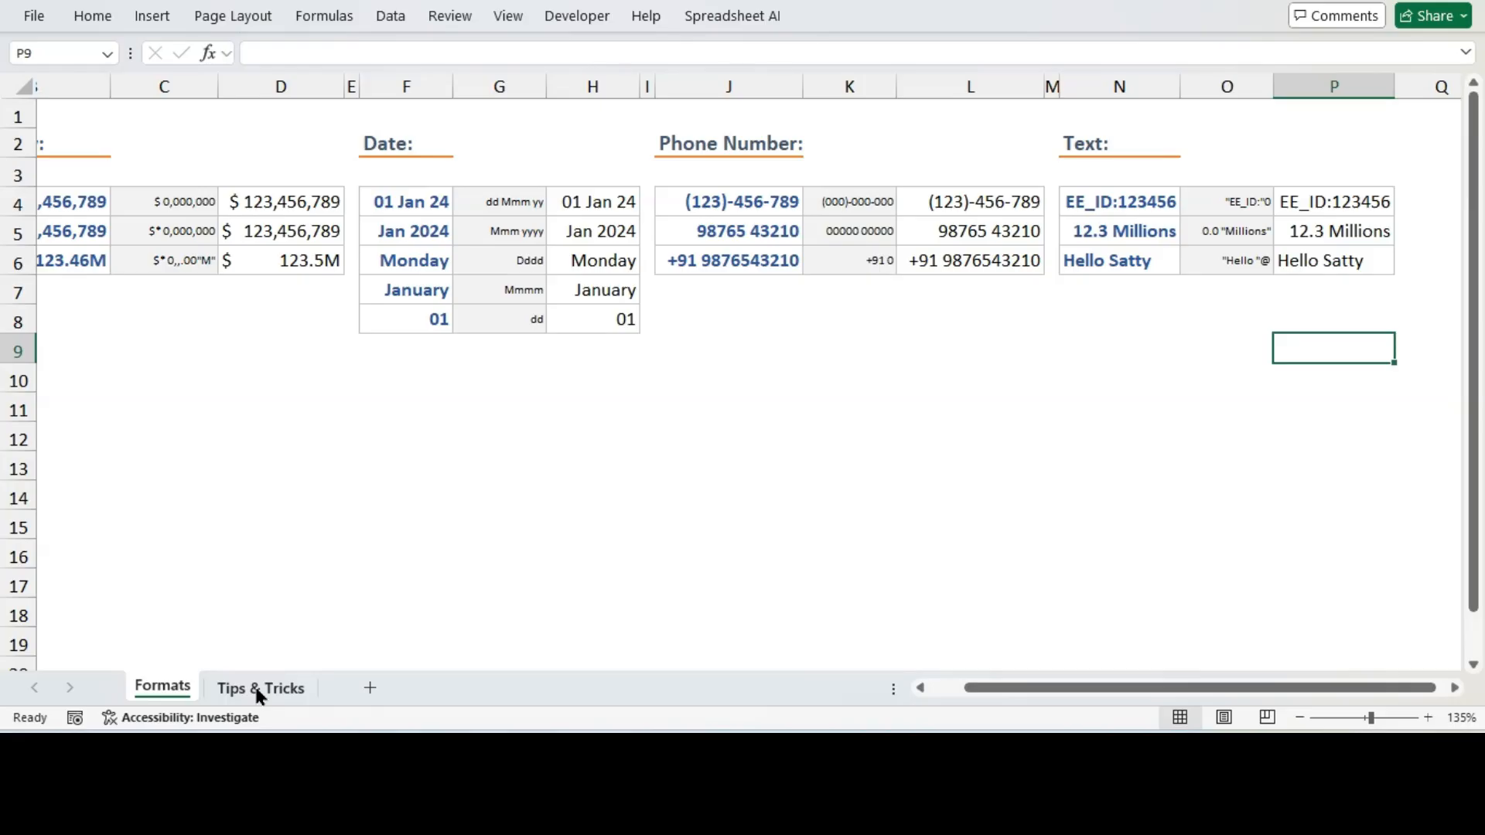
pyautogui.click(253, 686)
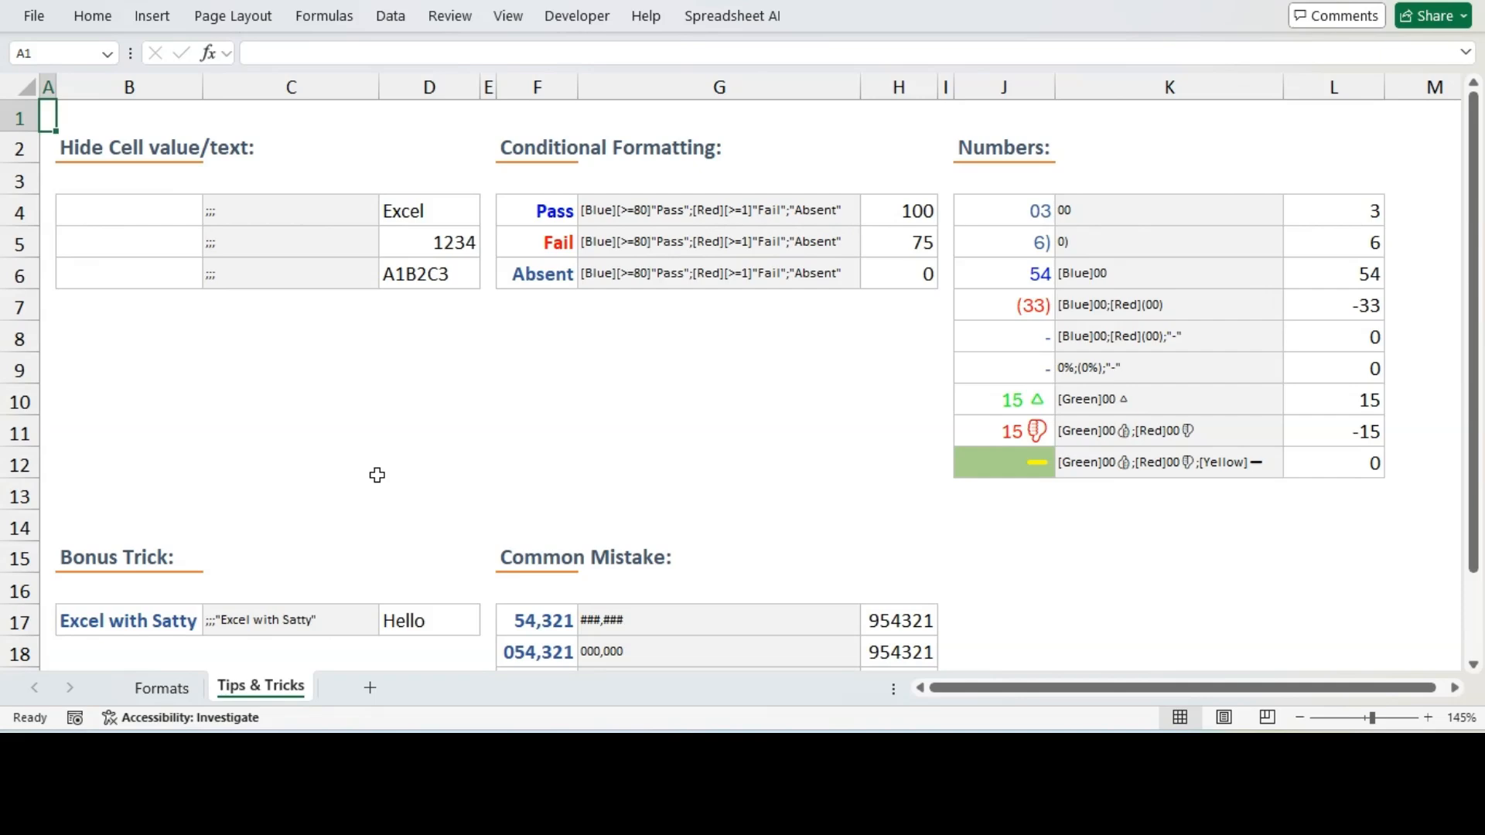
pyautogui.click(425, 212)
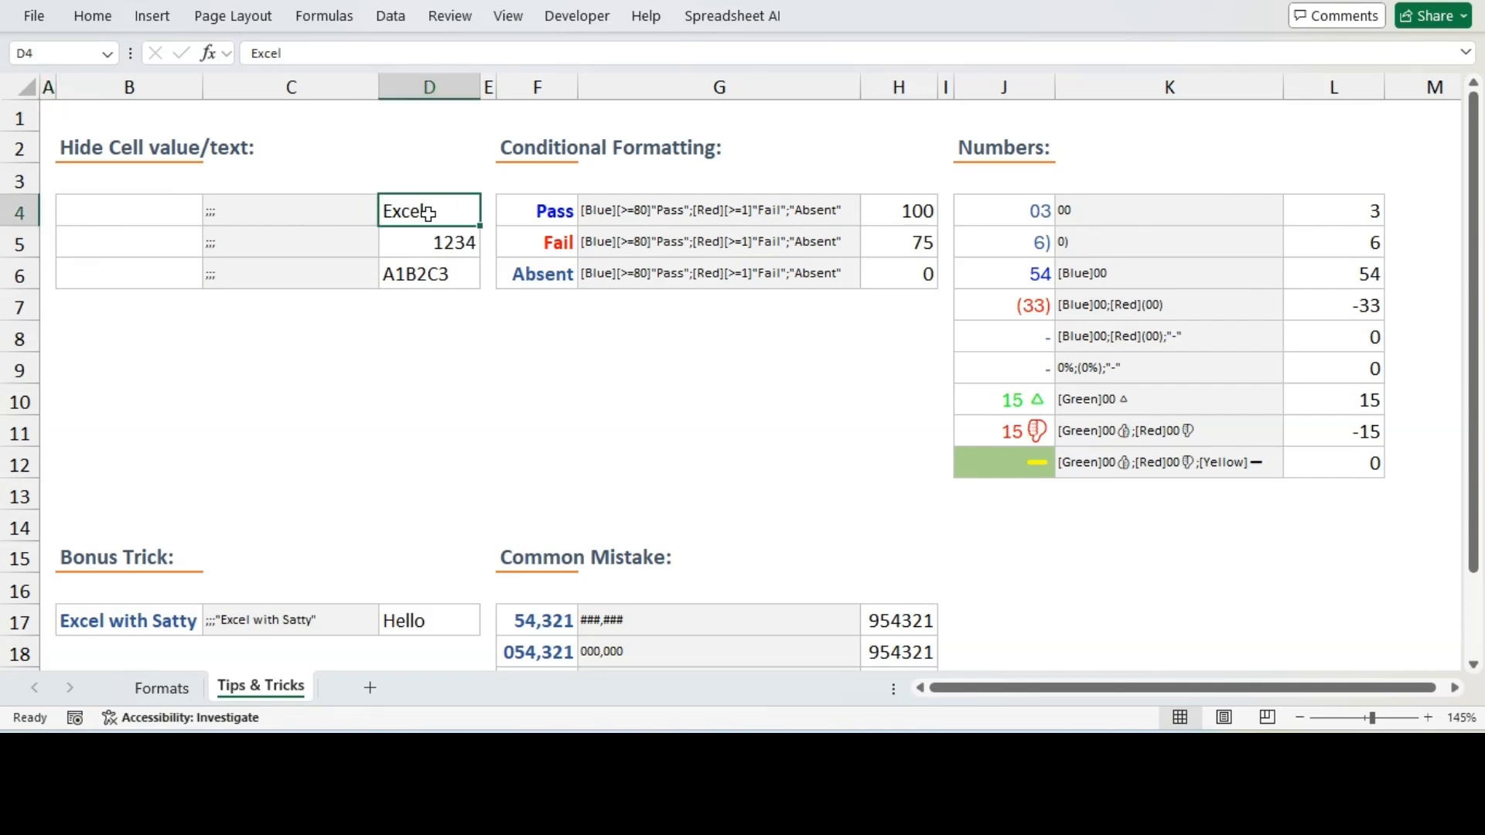
pyautogui.click(105, 209)
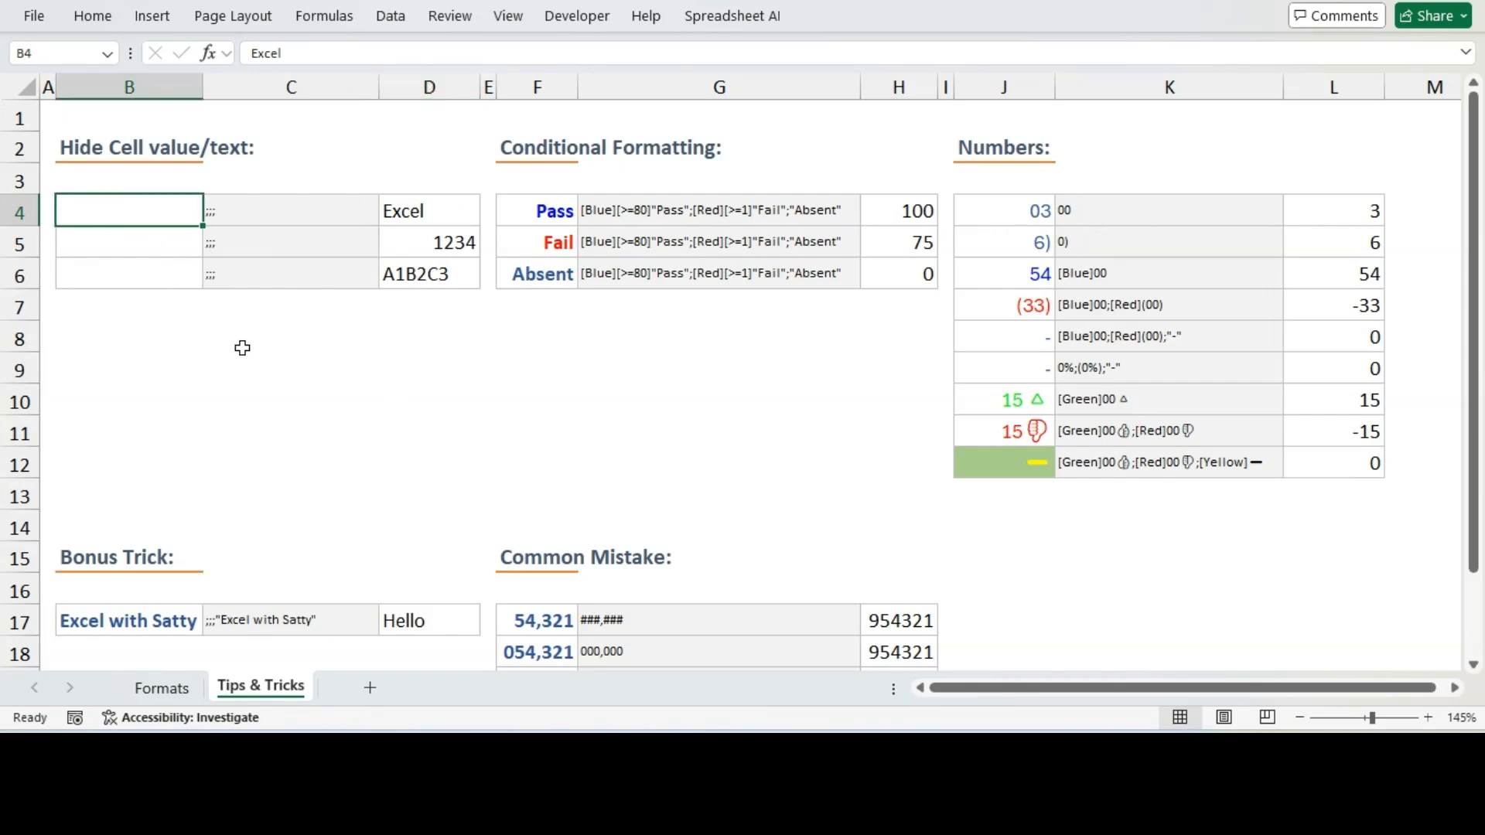
pyautogui.click(124, 249)
pyautogui.click(100, 272)
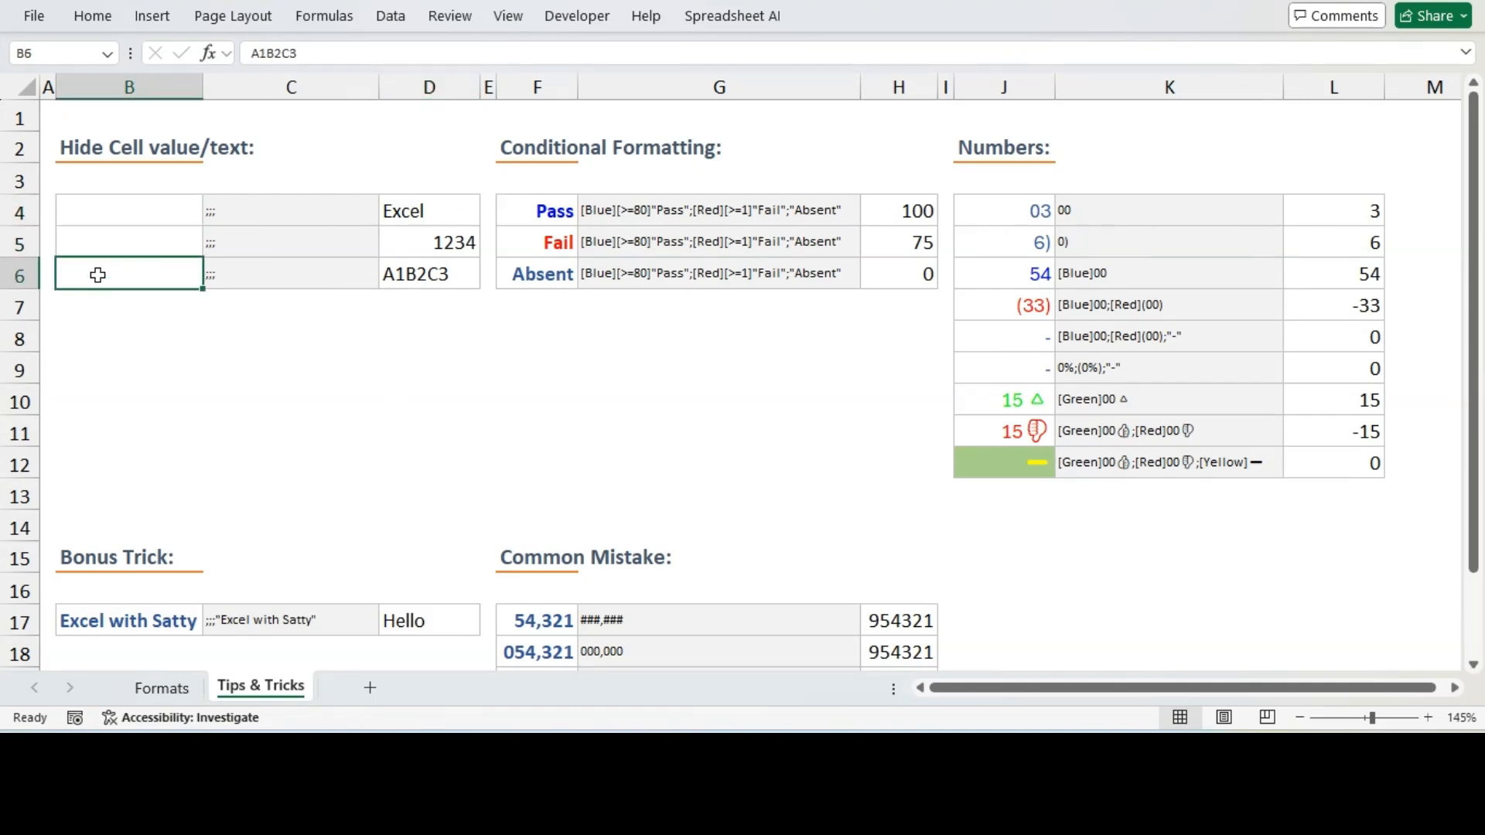
pyautogui.moveTo(97, 209); pyautogui.dragTo(99, 271)
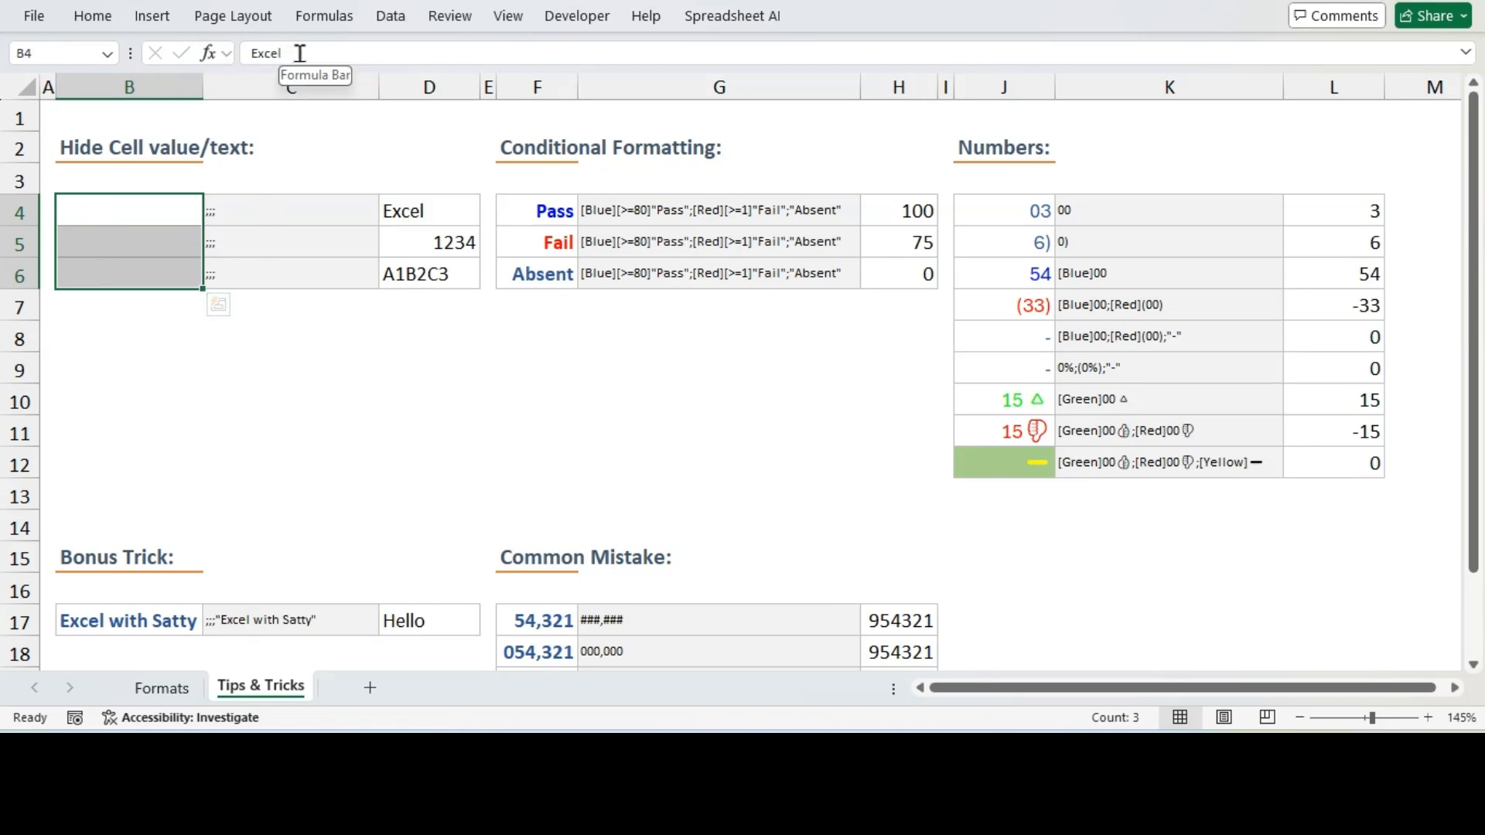
pyautogui.click(134, 213)
pyautogui.click(109, 244)
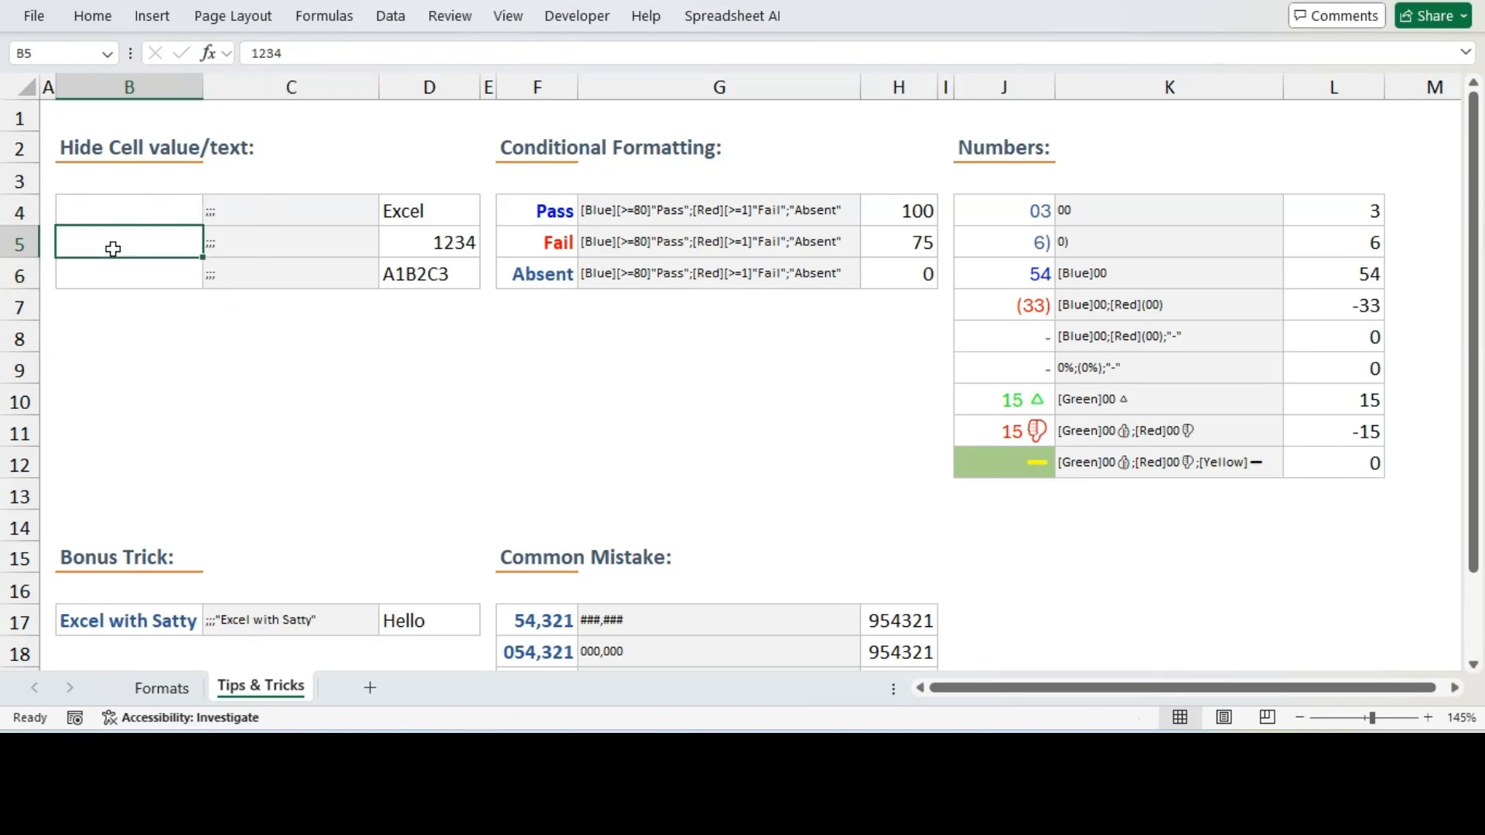
pyautogui.click(113, 279)
# Fill cells B4 to B6 with an orange theme colour
pyautogui.moveTo(126, 209); pyautogui.dragTo(126, 272)
pyautogui.click(92, 16)
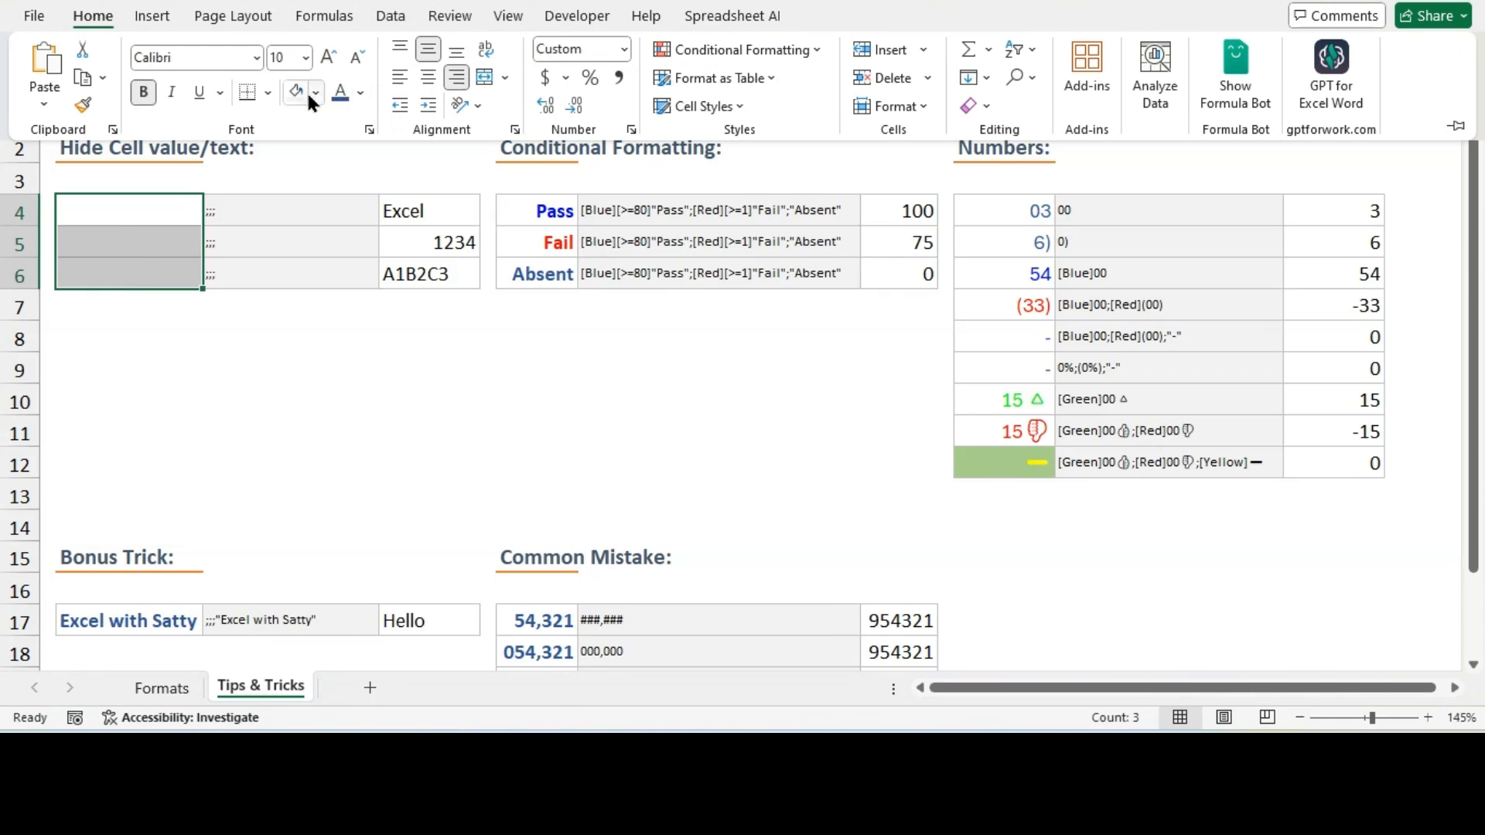
pyautogui.click(316, 93)
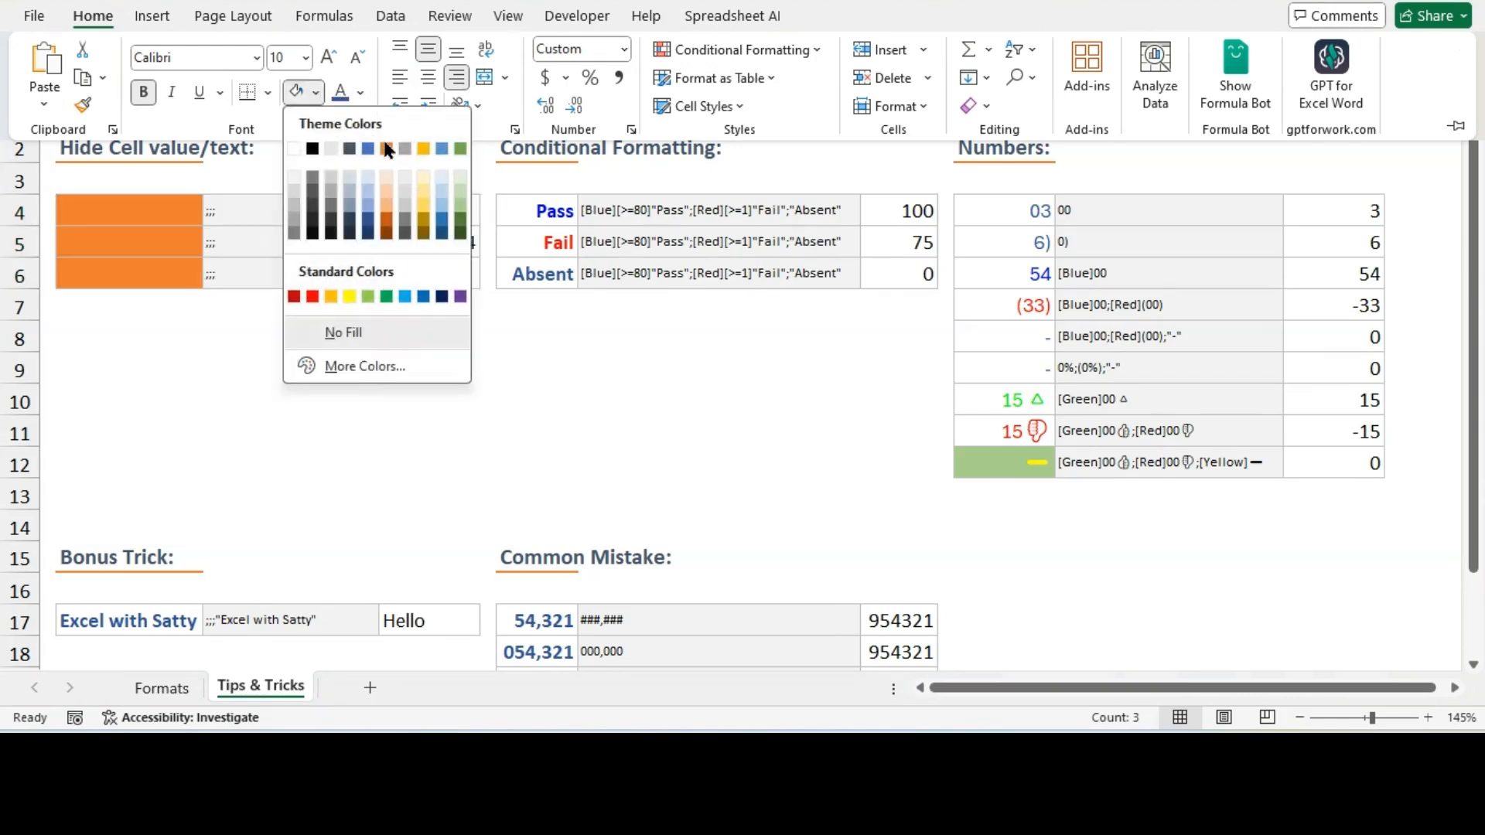
pyautogui.click(386, 147)
pyautogui.click(218, 349)
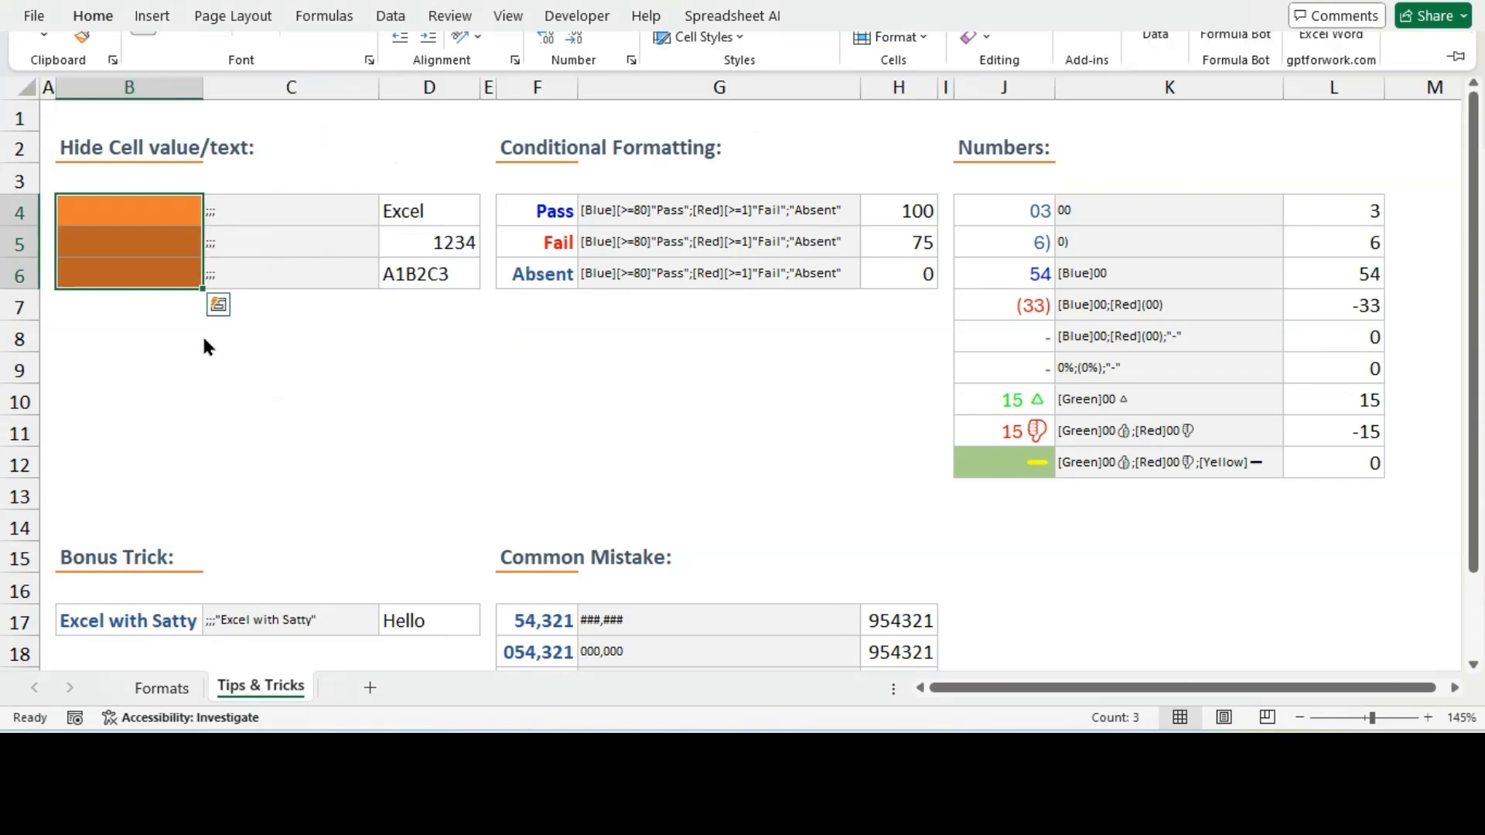
pyautogui.click(152, 333)
pyautogui.click(147, 217)
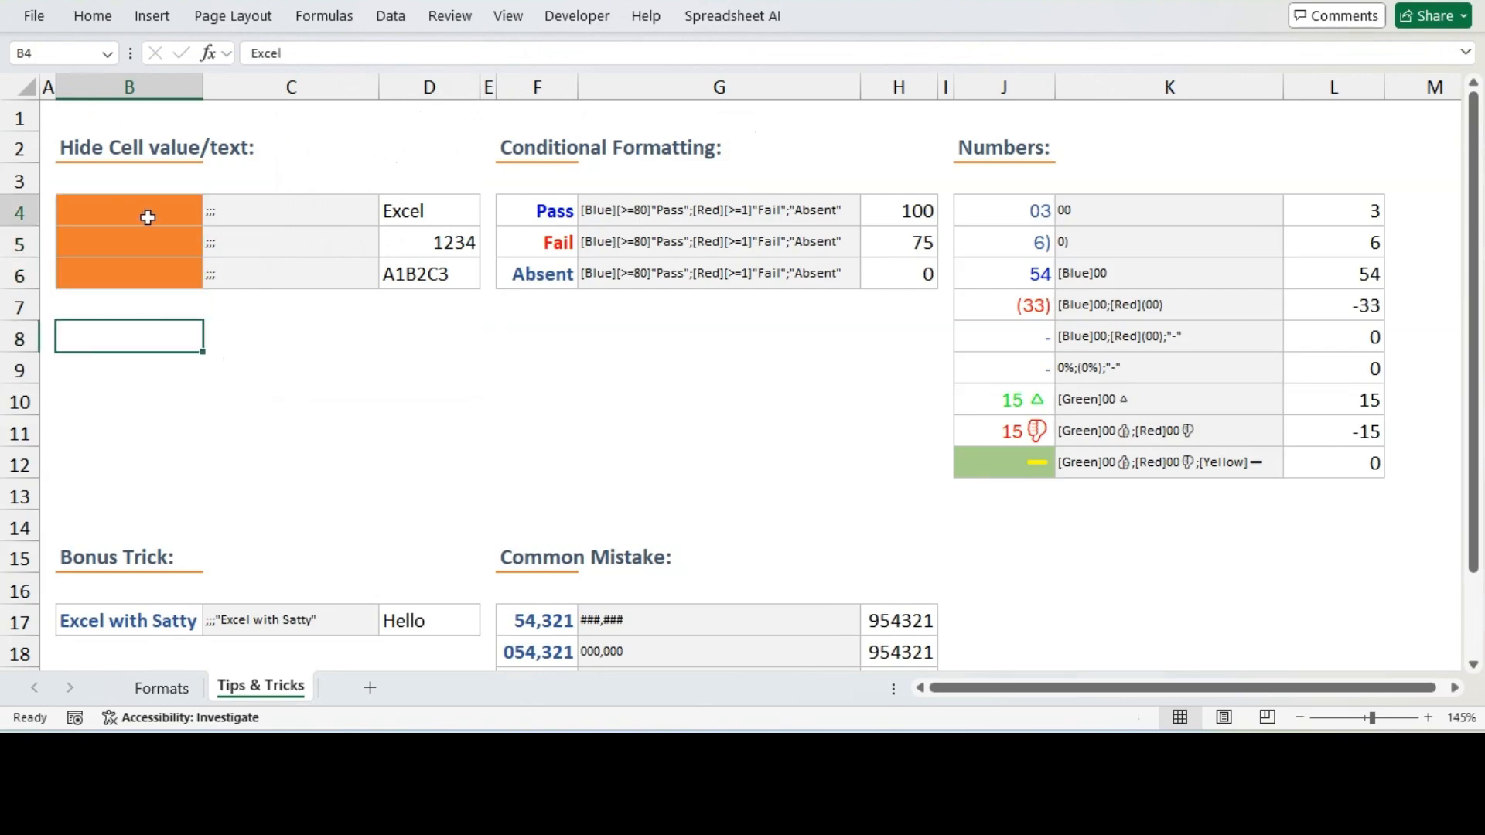
# Inspect the format code ;;; behind the hidden cells by opening C4's contents without editing
pyautogui.click(130, 244)
pyautogui.click(135, 277)
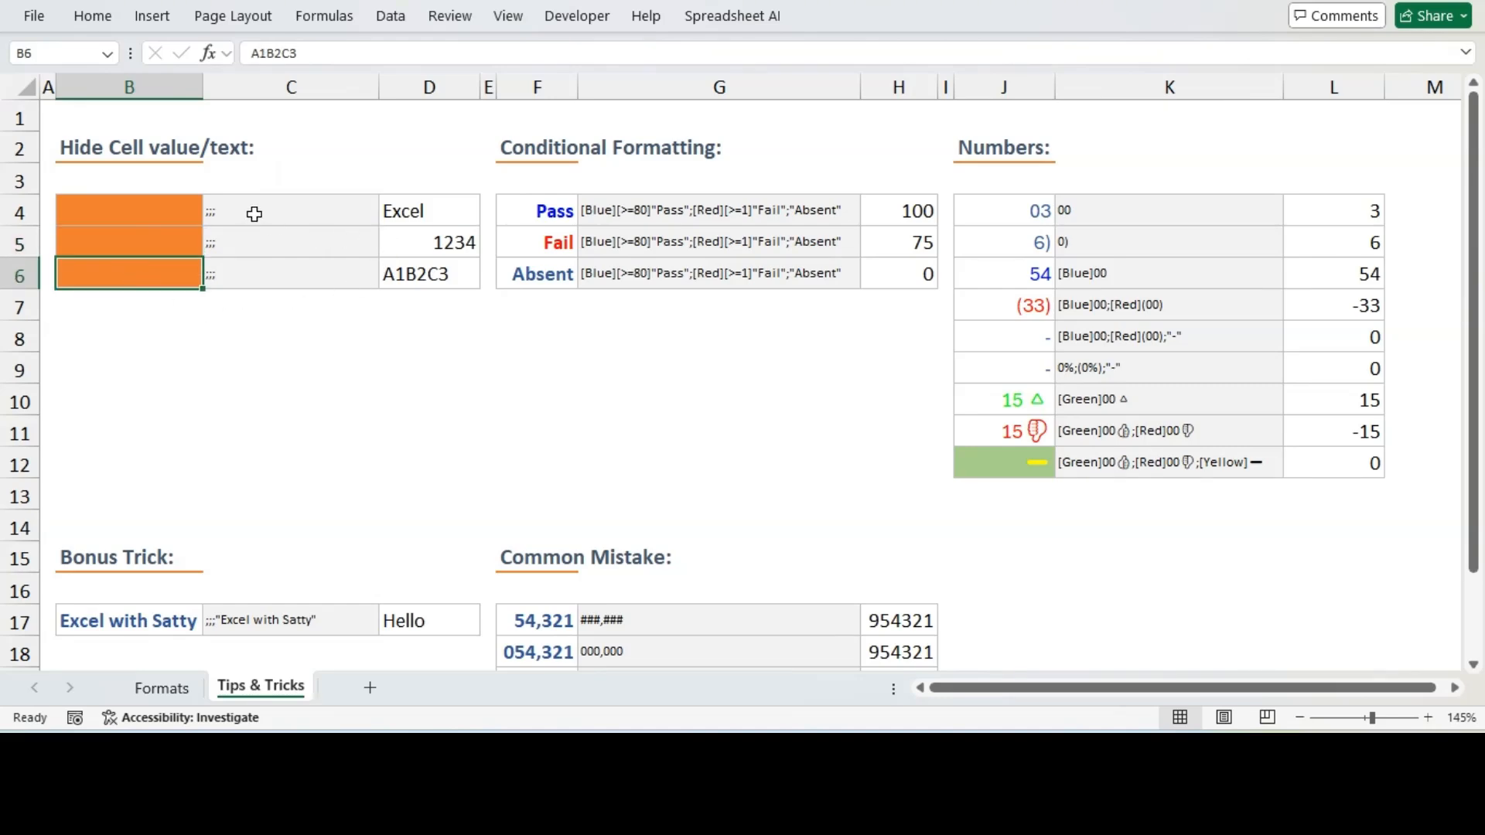
pyautogui.click(255, 214)
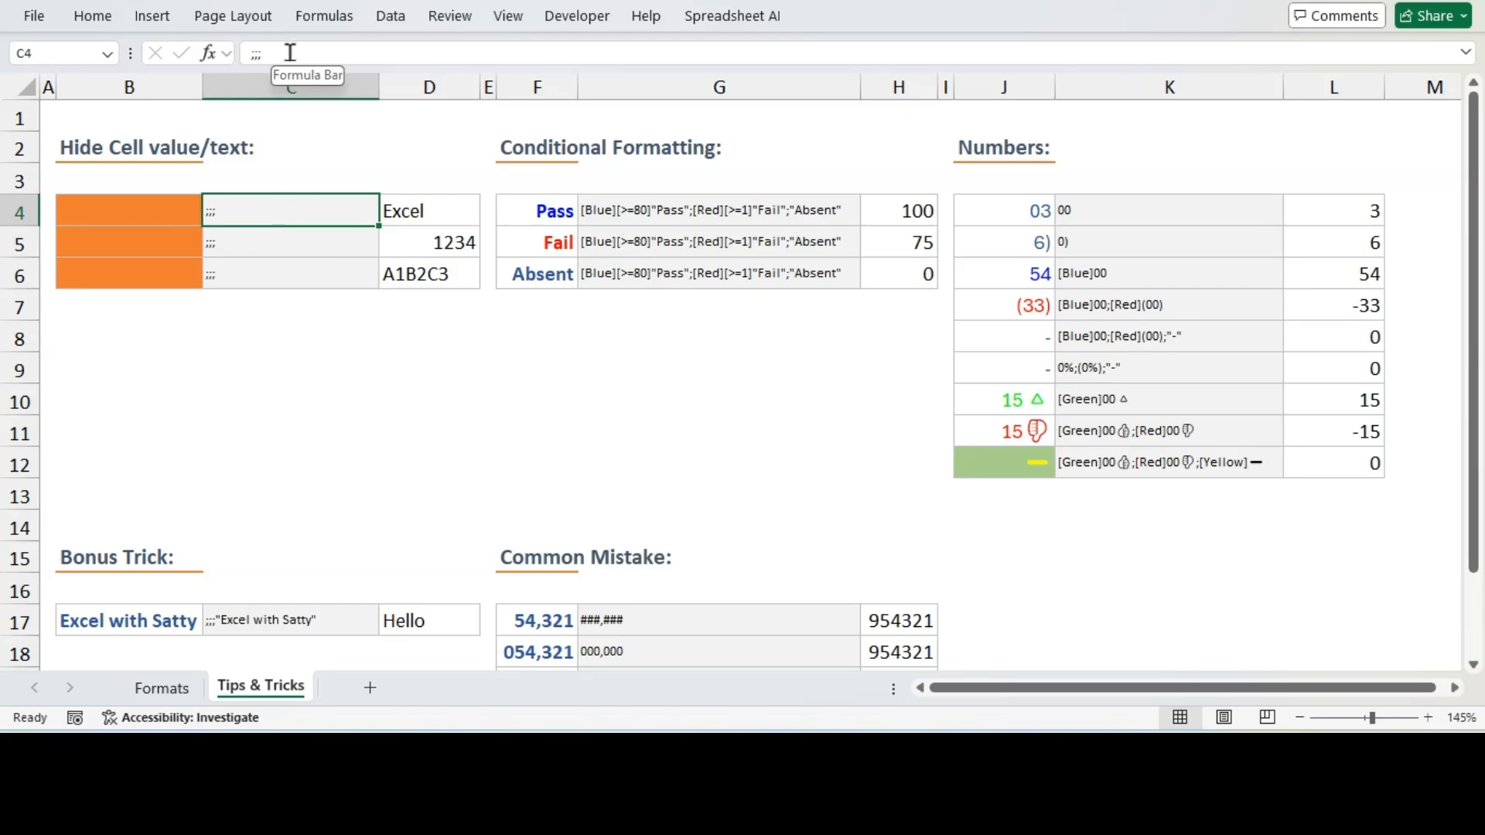
pyautogui.doubleClick(256, 52)
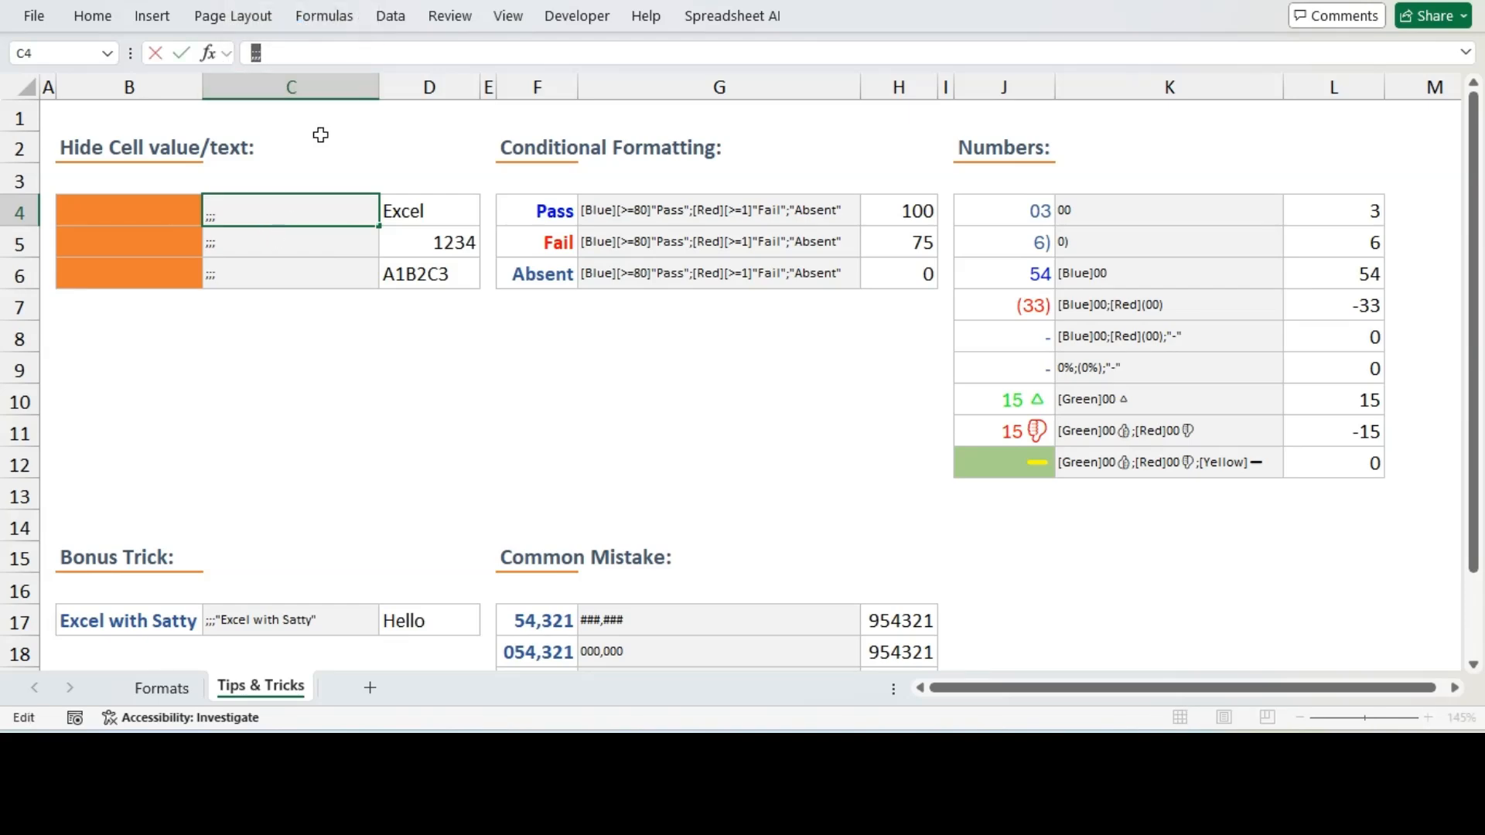
pyautogui.press('Escape')
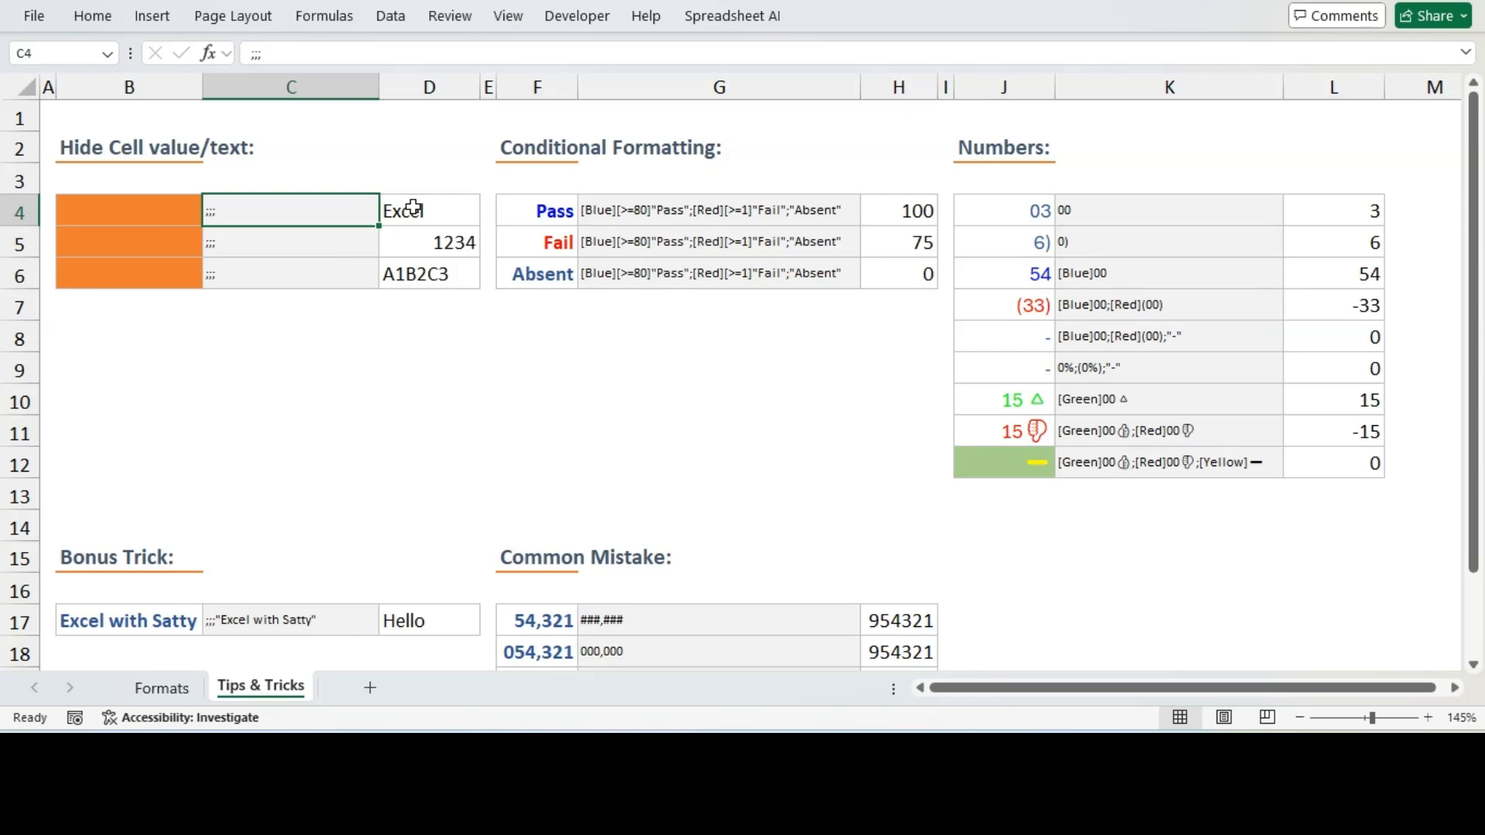
# Apply the custom format ;;; to D4 to D6 to hide their values
pyautogui.moveTo(414, 207); pyautogui.dragTo(418, 270)
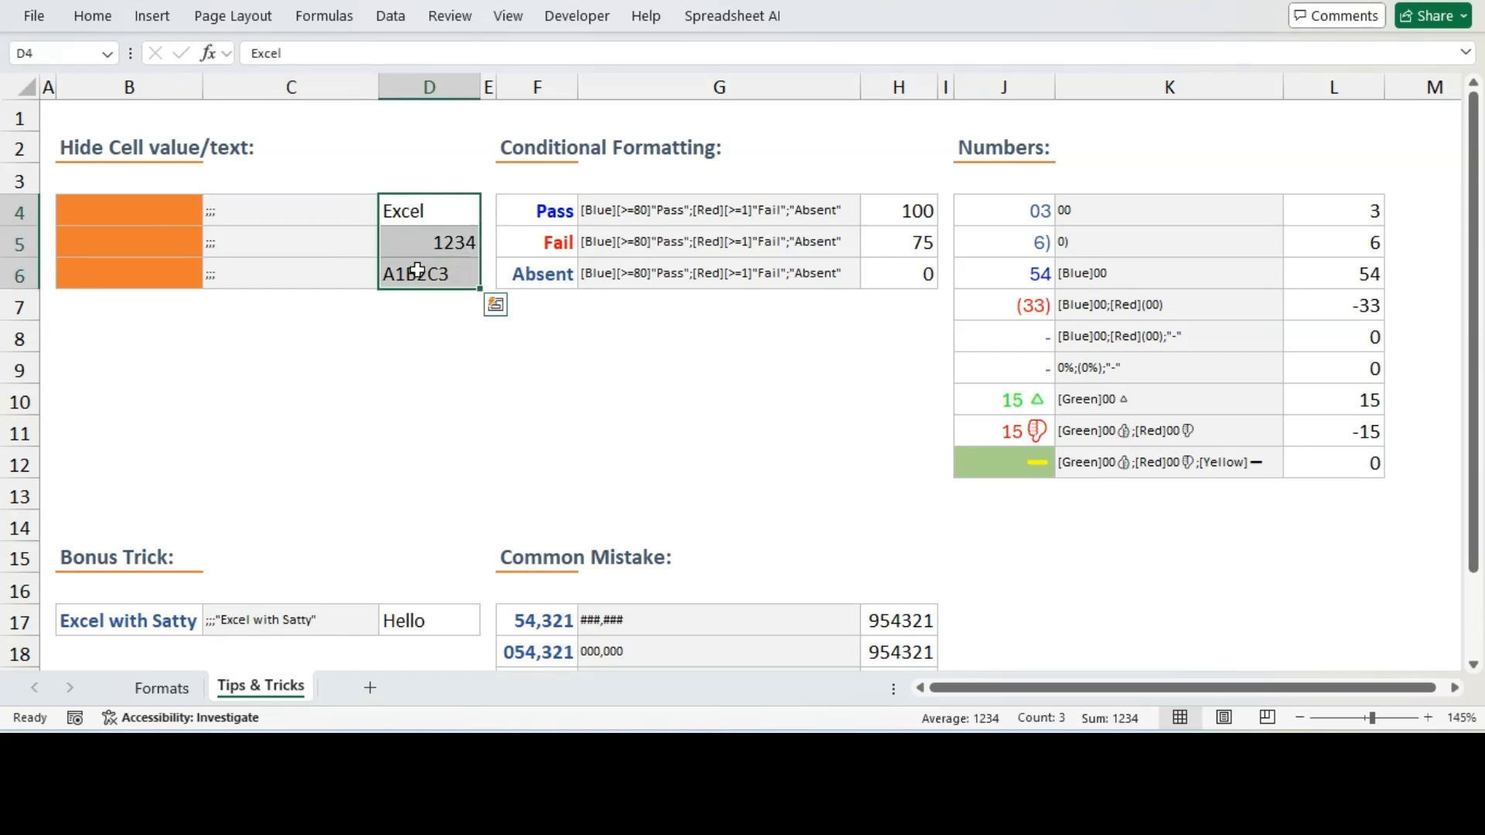
pyautogui.hotkey('ctrl', '1')
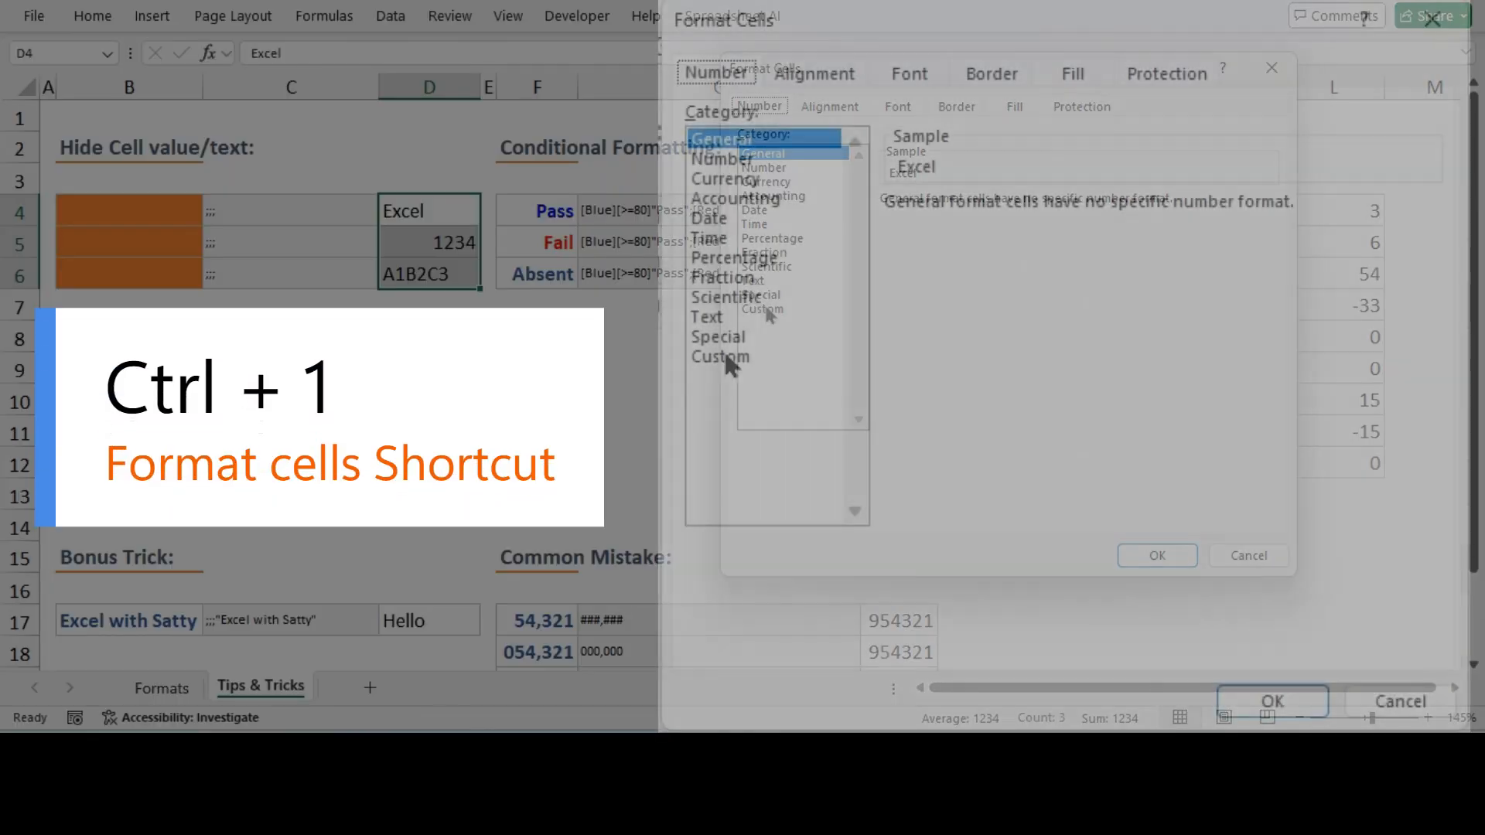
pyautogui.click(762, 309)
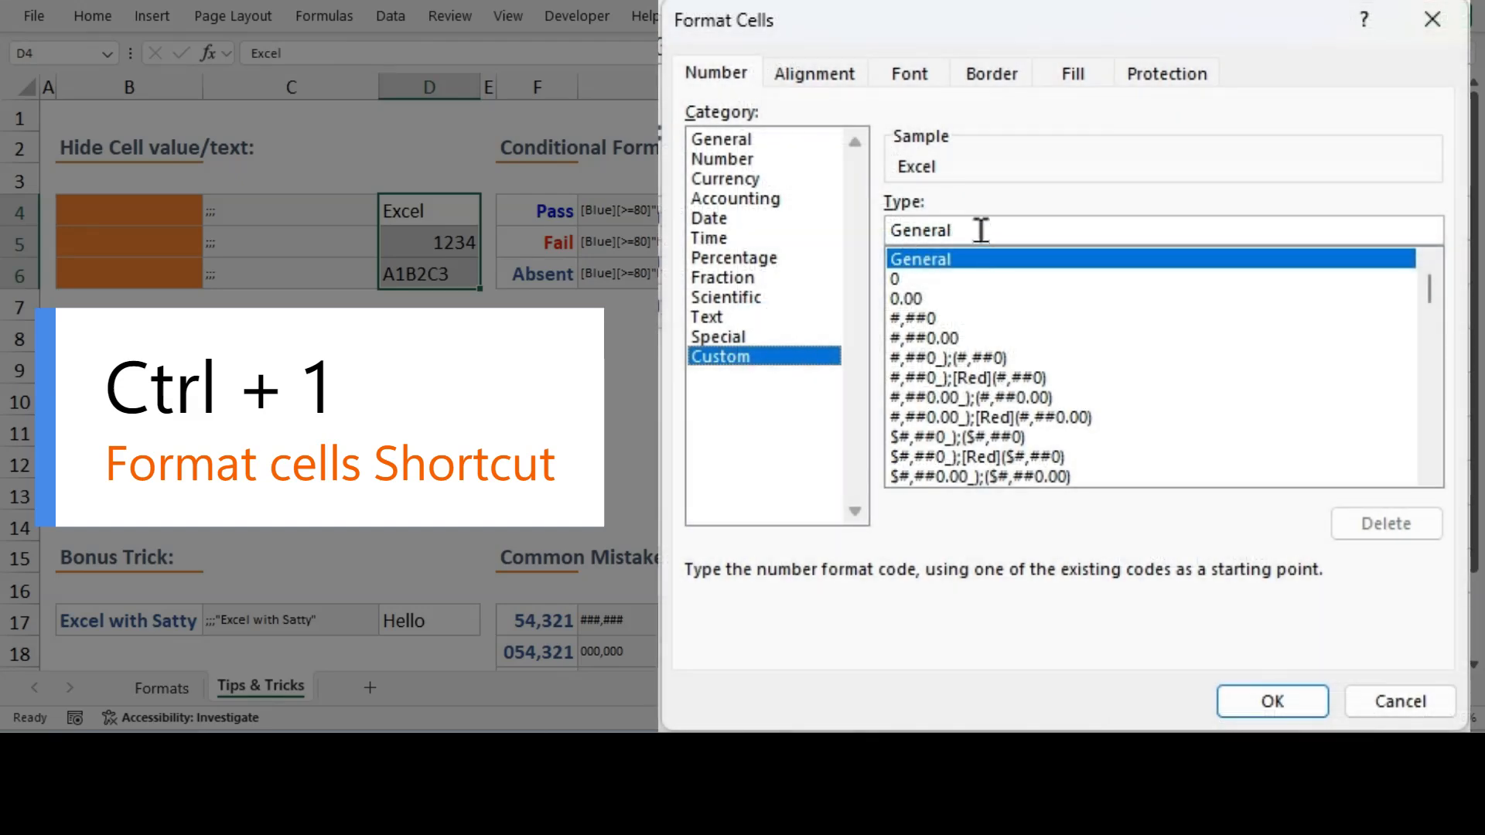
pyautogui.moveTo(981, 230); pyautogui.dragTo(886, 230)
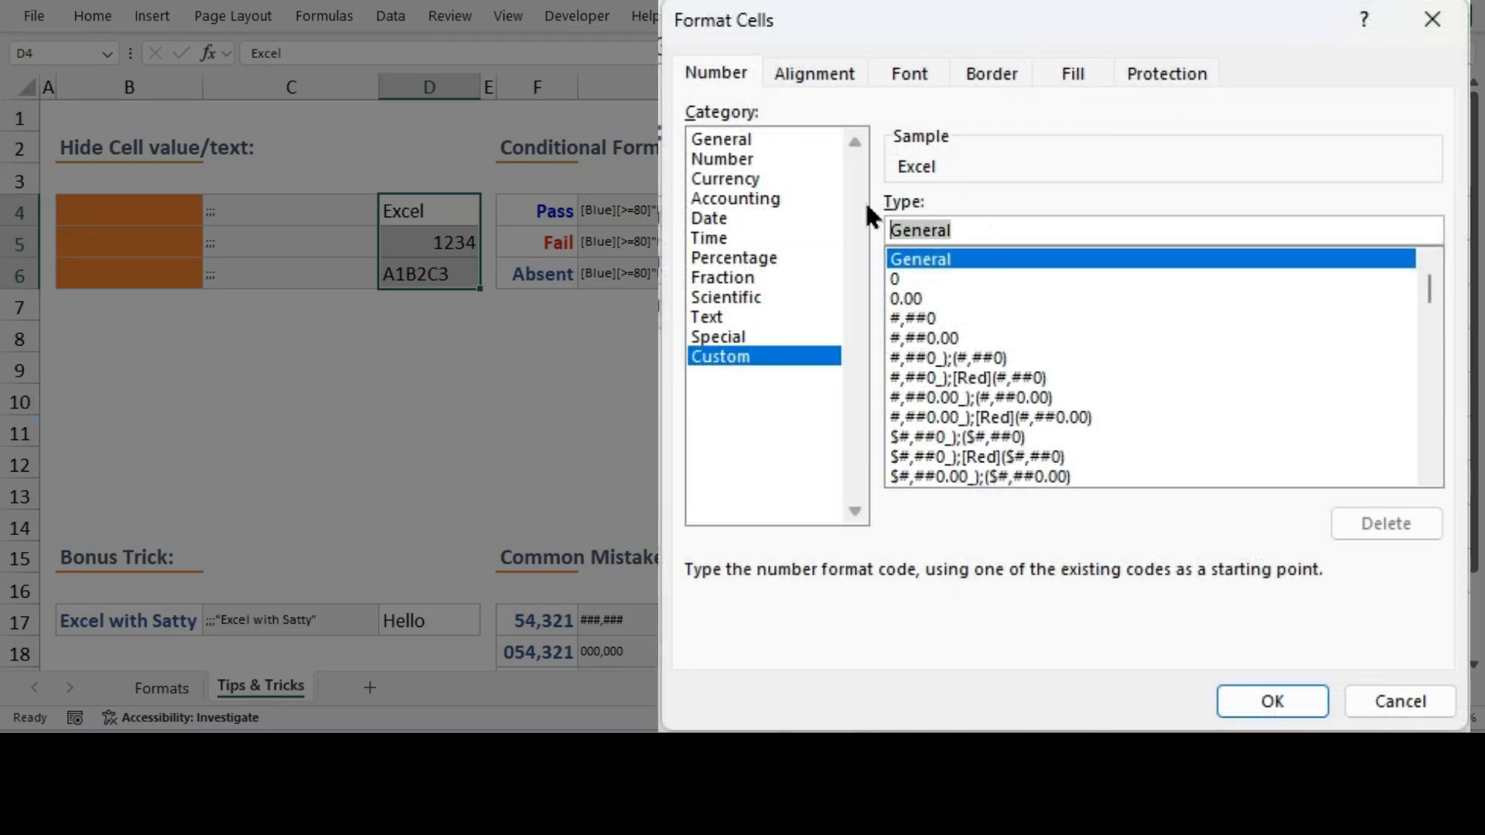
pyautogui.write(';;')
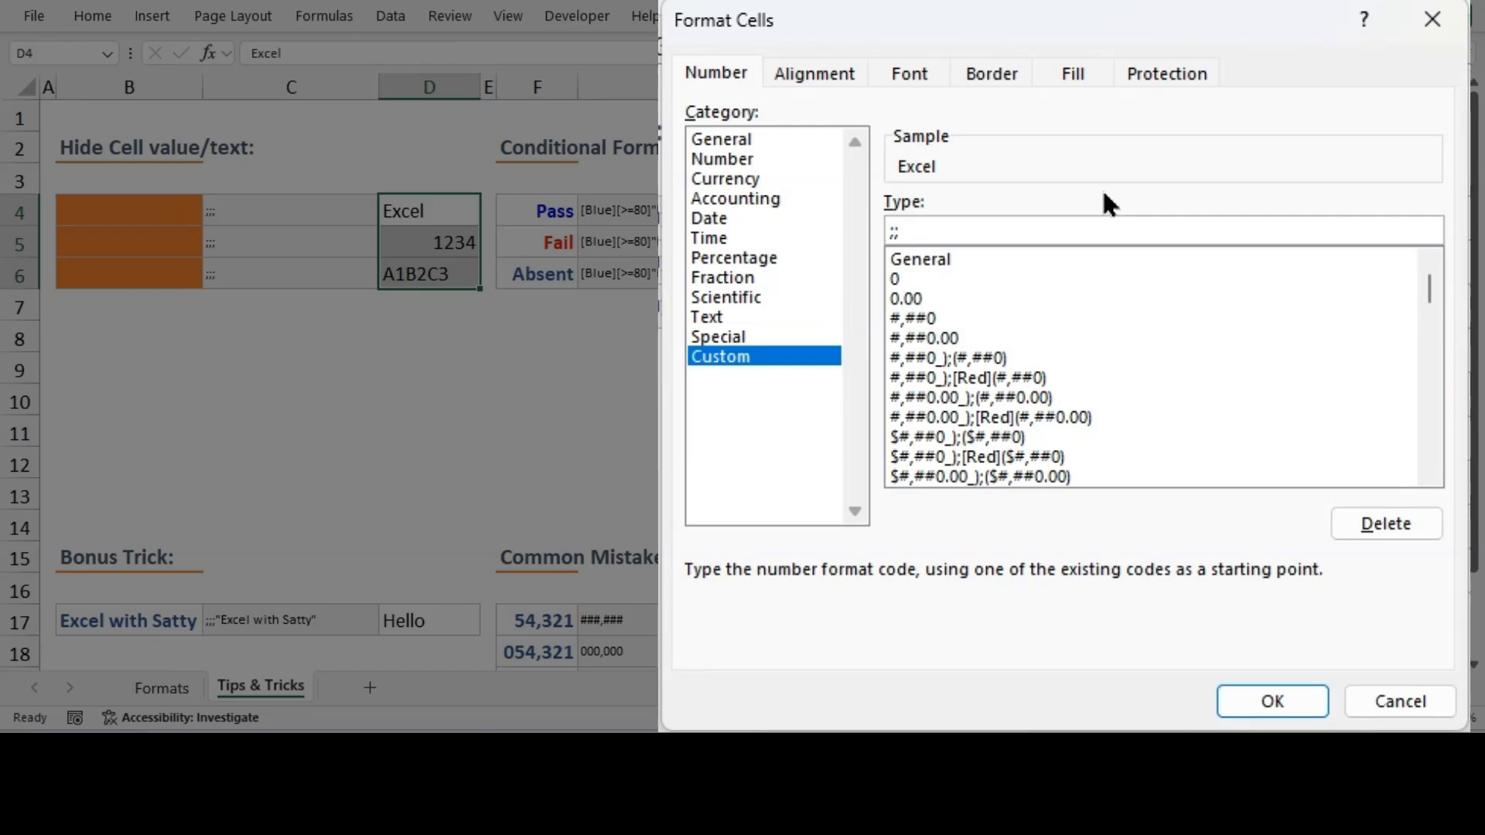
pyautogui.write(';')
pyautogui.click(1271, 702)
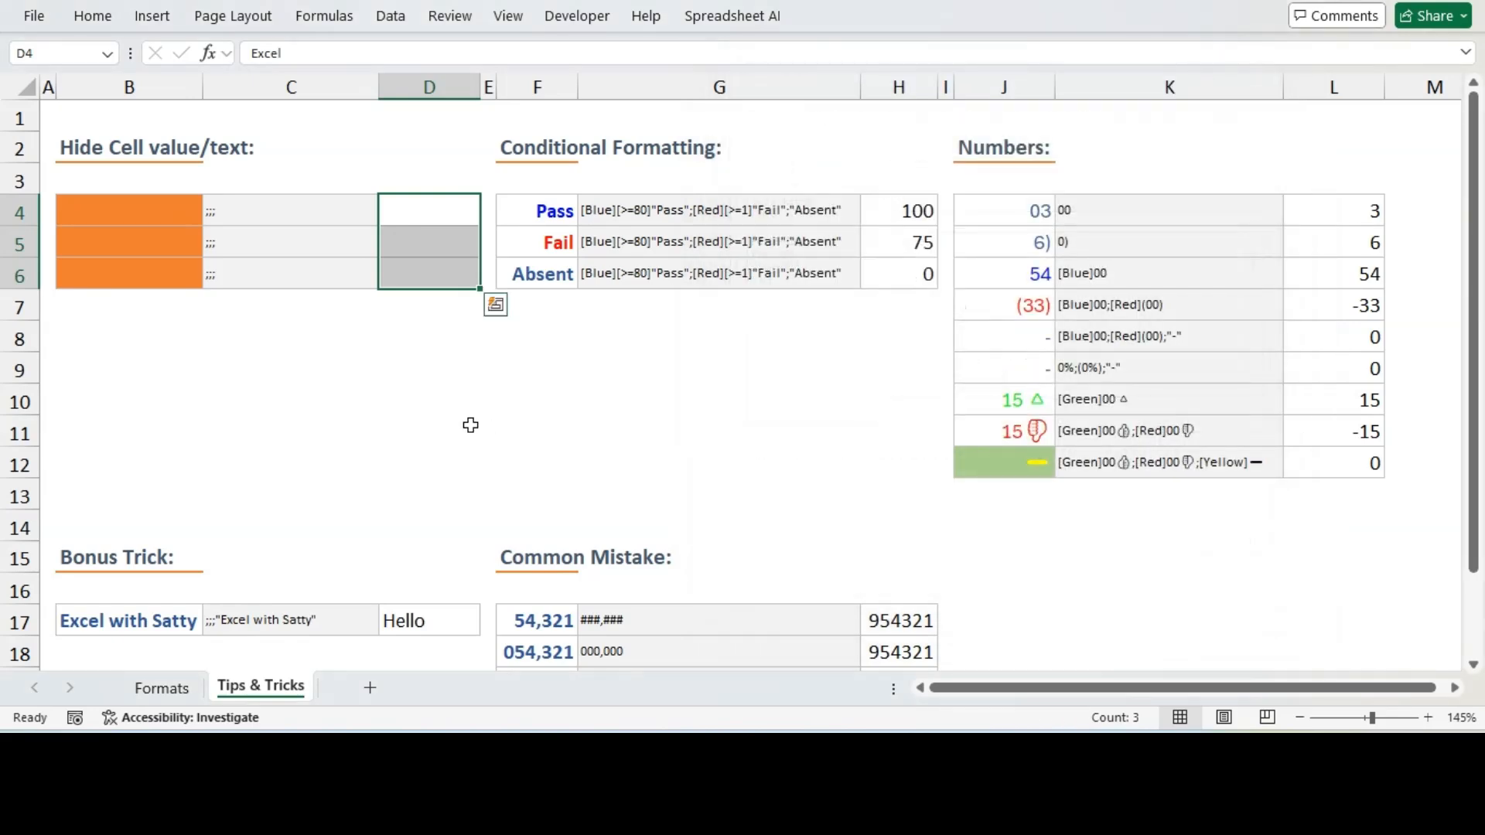
pyautogui.click(471, 424)
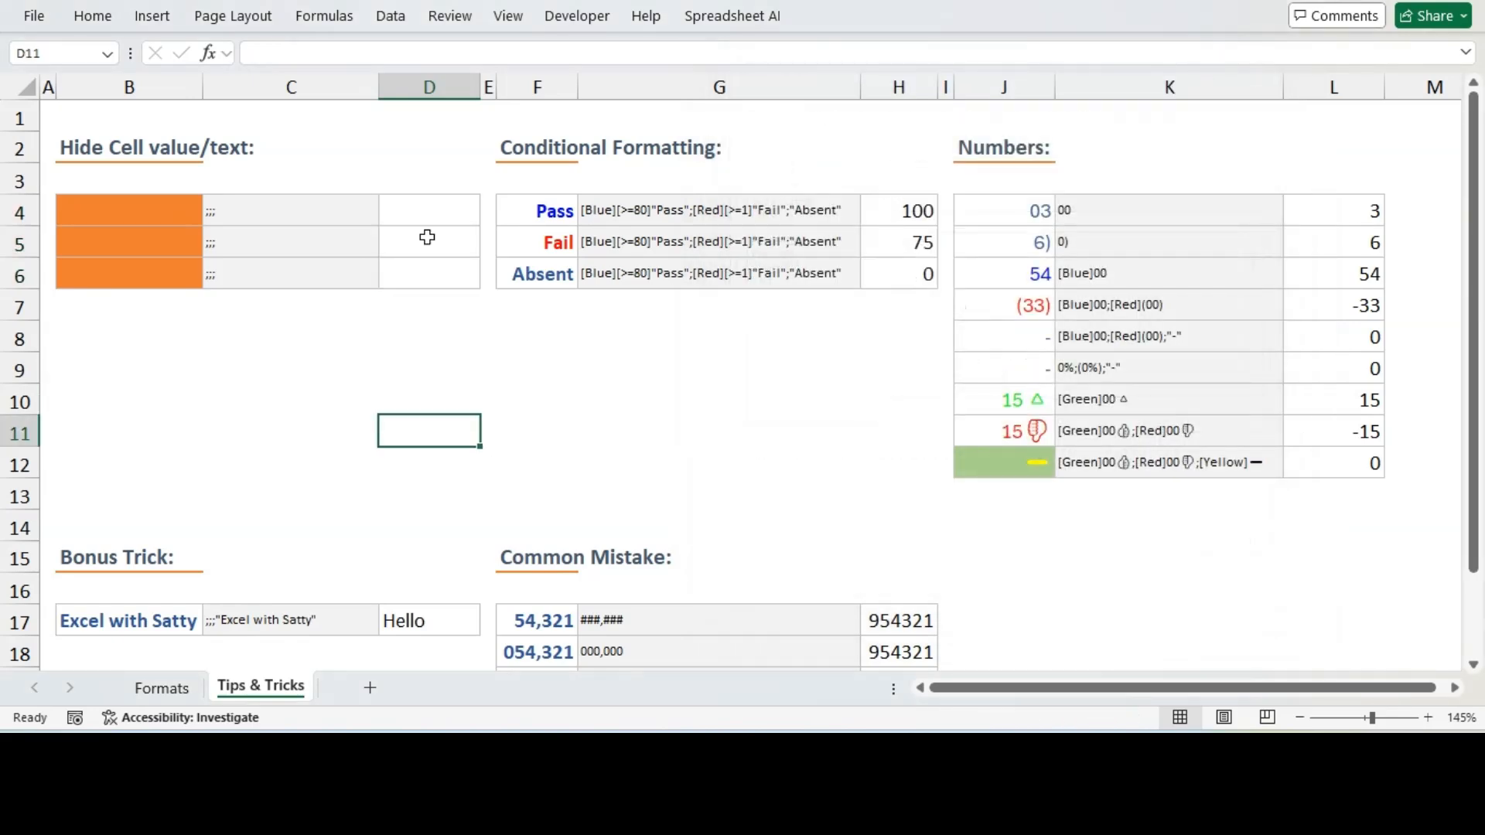
pyautogui.moveTo(425, 211); pyautogui.dragTo(421, 273)
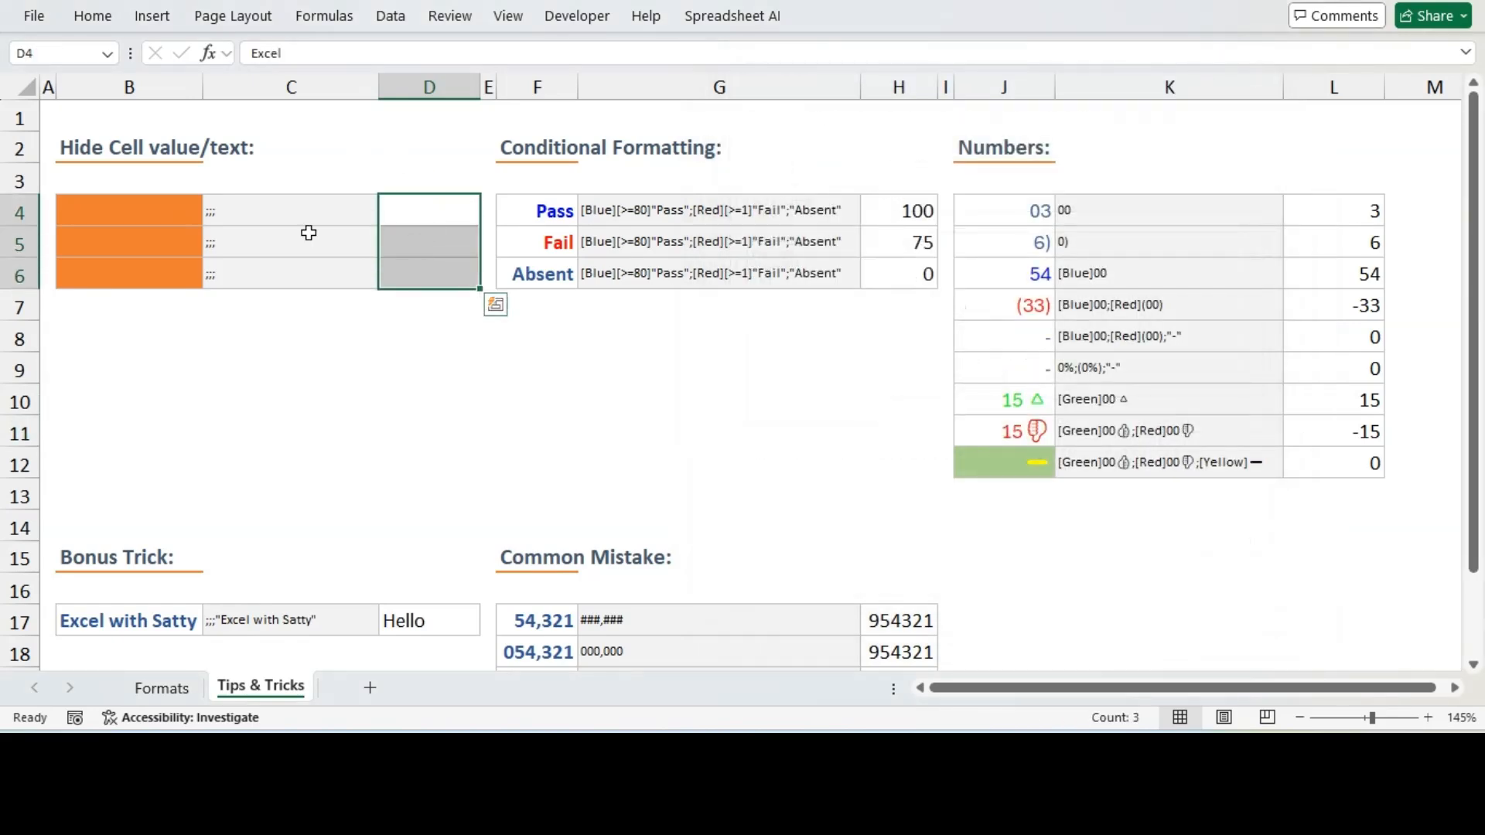
pyautogui.click(413, 361)
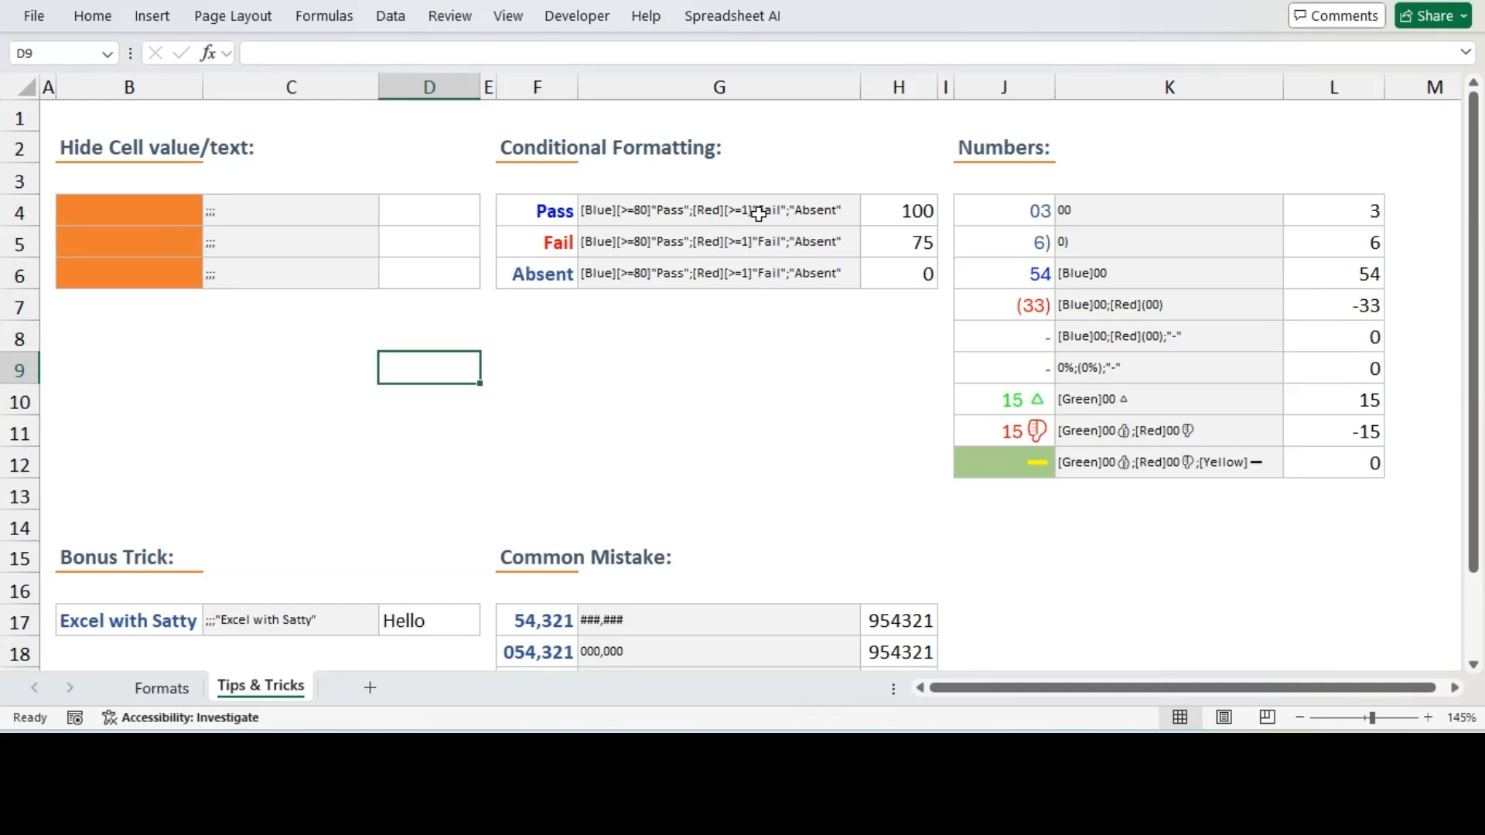
# Copy the conditional format code [Blue][>=80]"Pass";[Red][>=1]"Fail";"Absent" from G4's contents
pyautogui.click(785, 217)
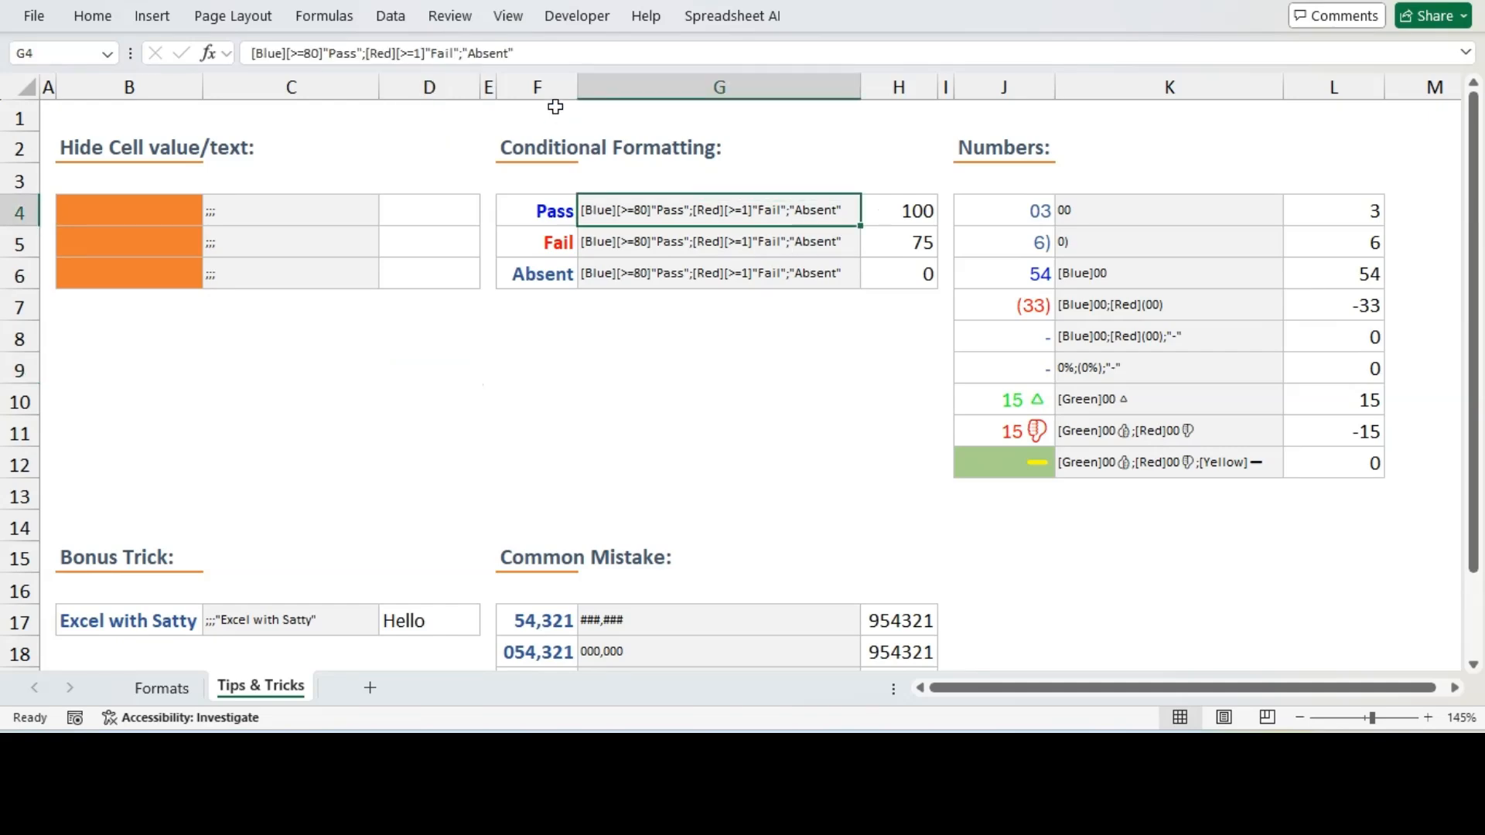
pyautogui.moveTo(555, 54); pyautogui.dragTo(240, 54)
pyautogui.hotkey('ctrl', 'c')
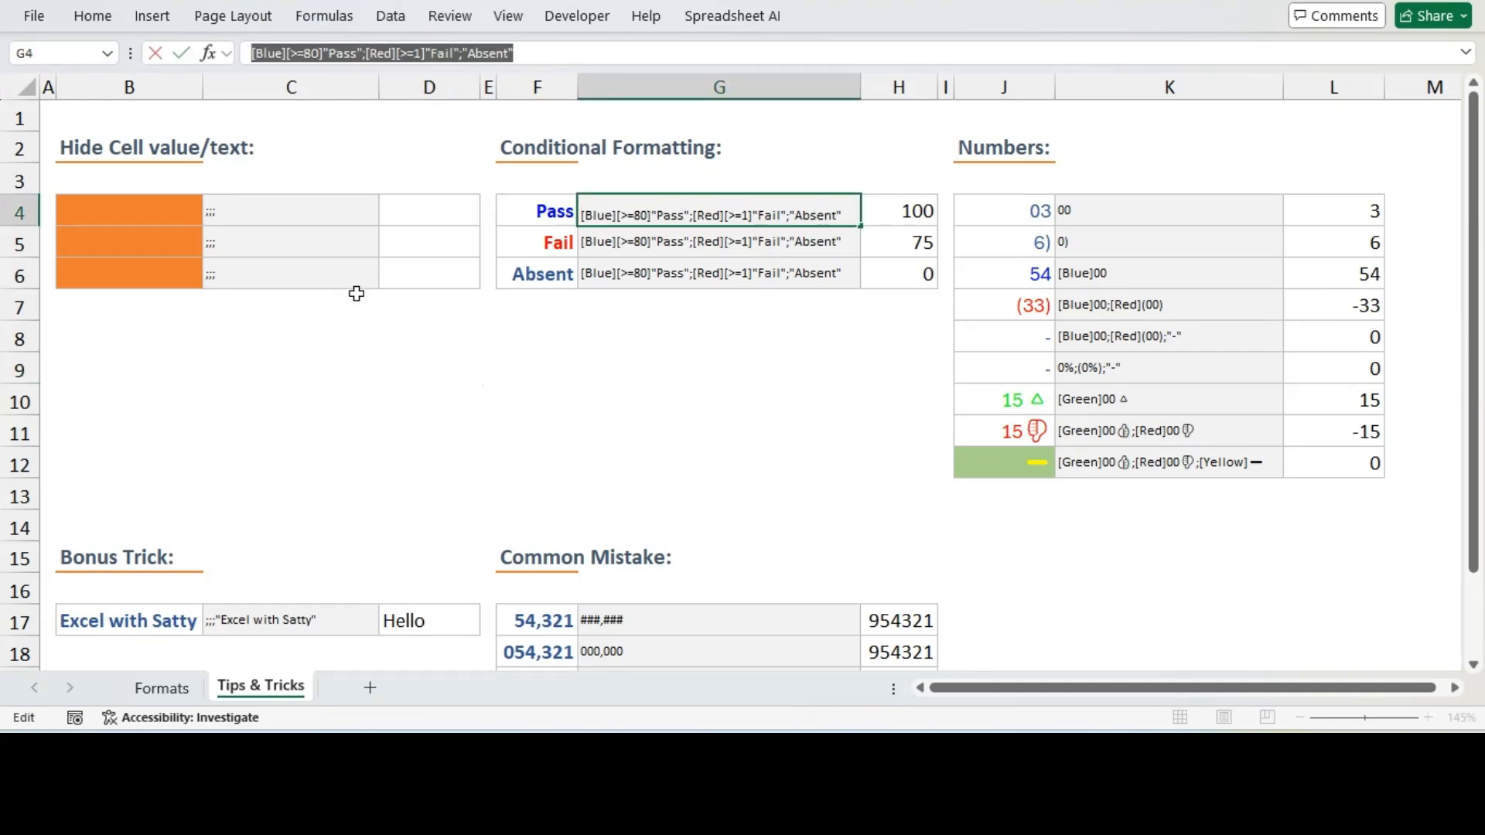
pyautogui.press('Escape')
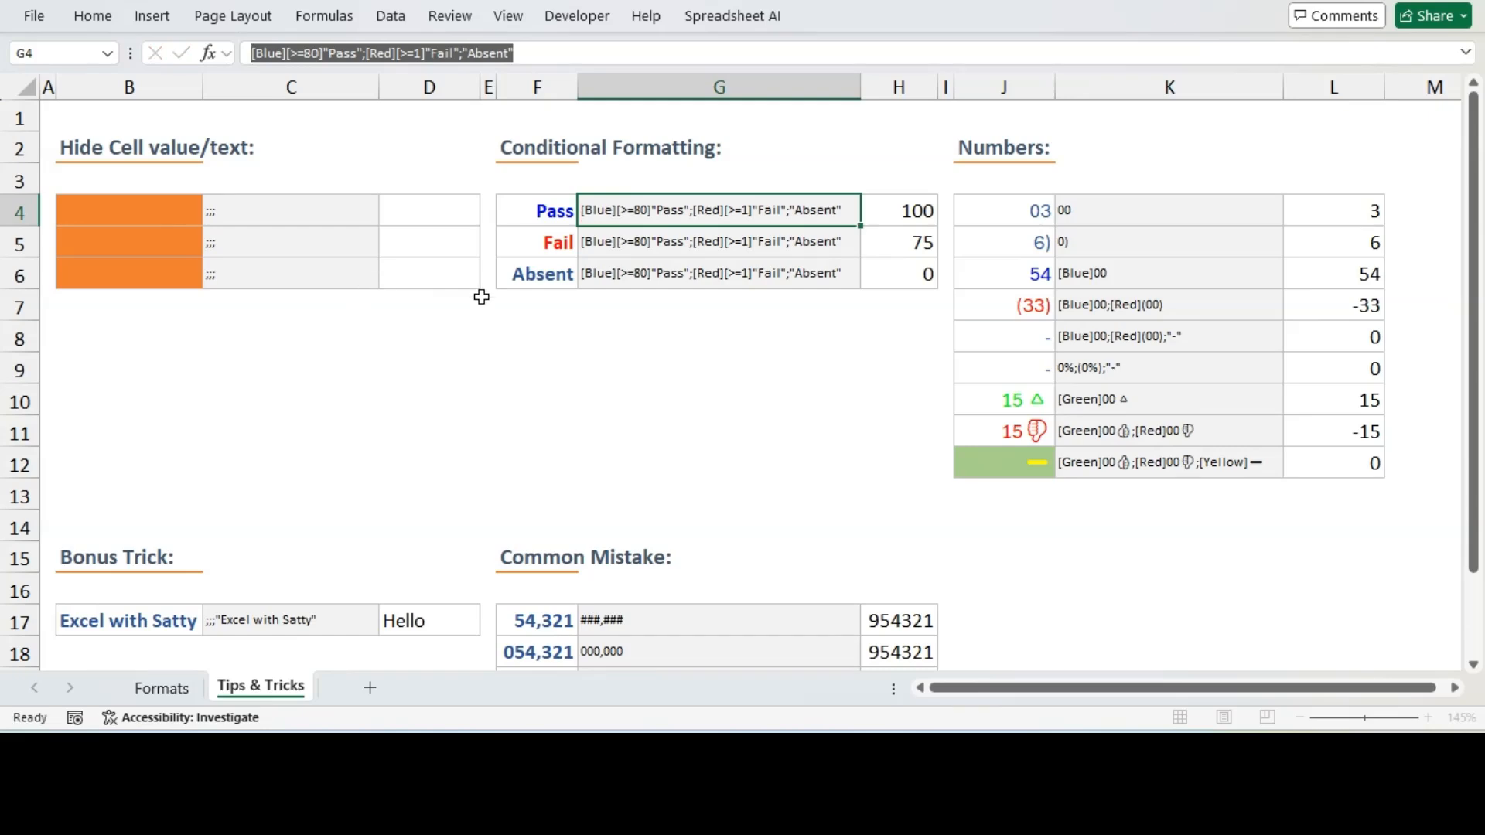
# Paste that code as a custom number format for the scores in H4 to H6
pyautogui.moveTo(913, 207); pyautogui.dragTo(907, 276)
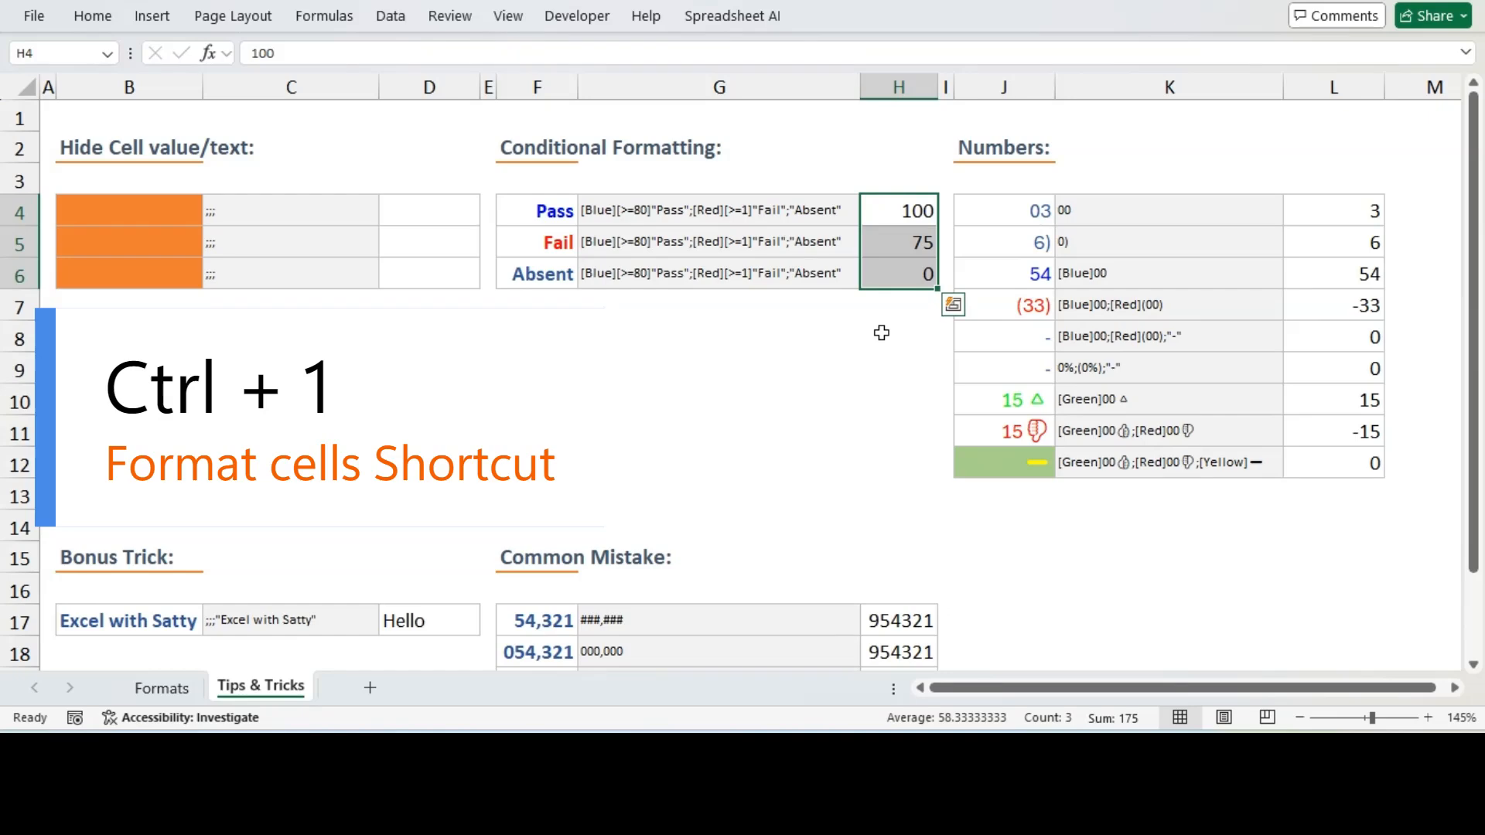
pyautogui.hotkey('ctrl', '1')
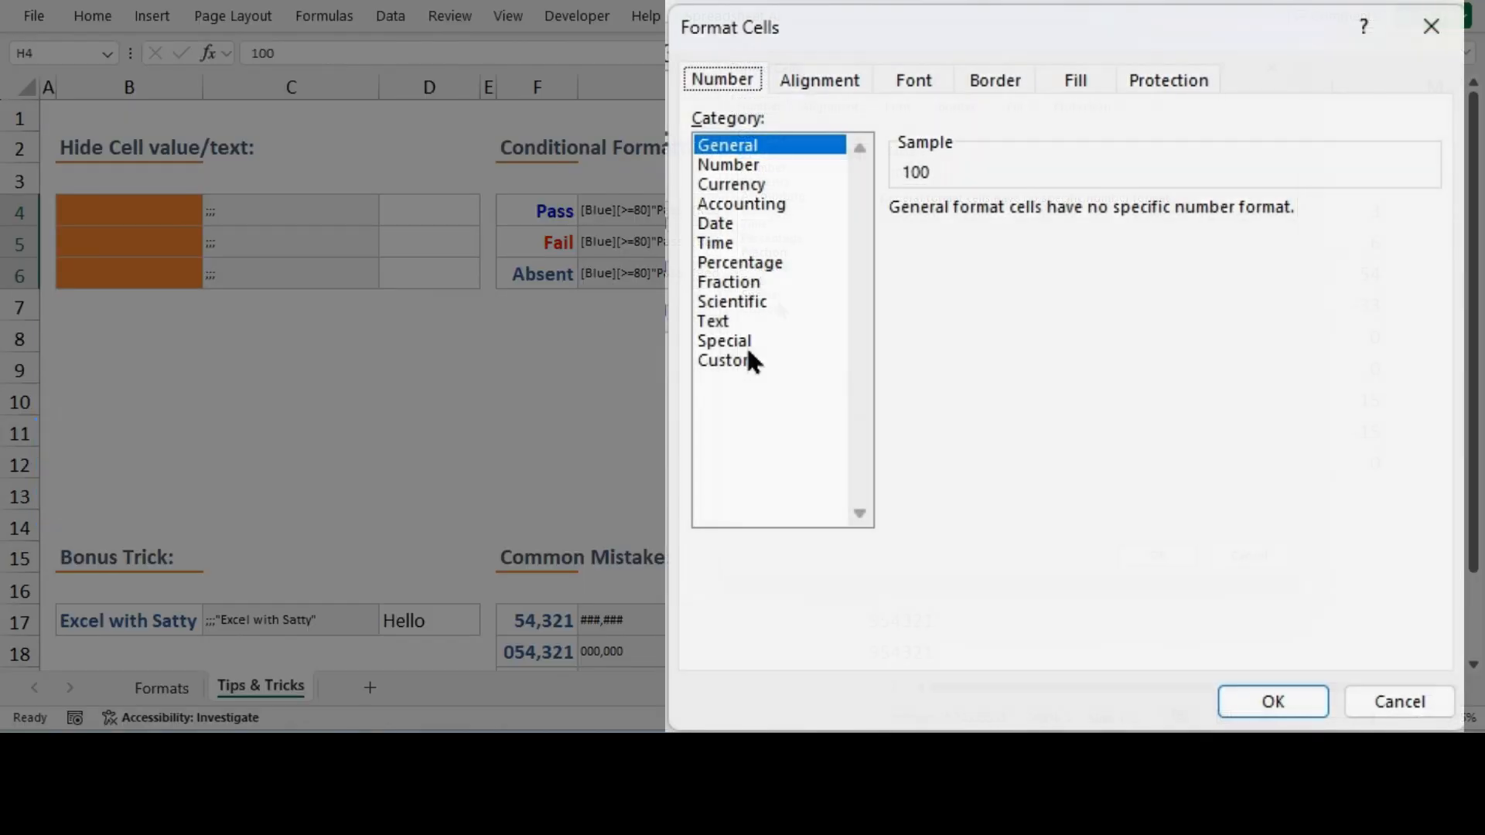
pyautogui.click(746, 344)
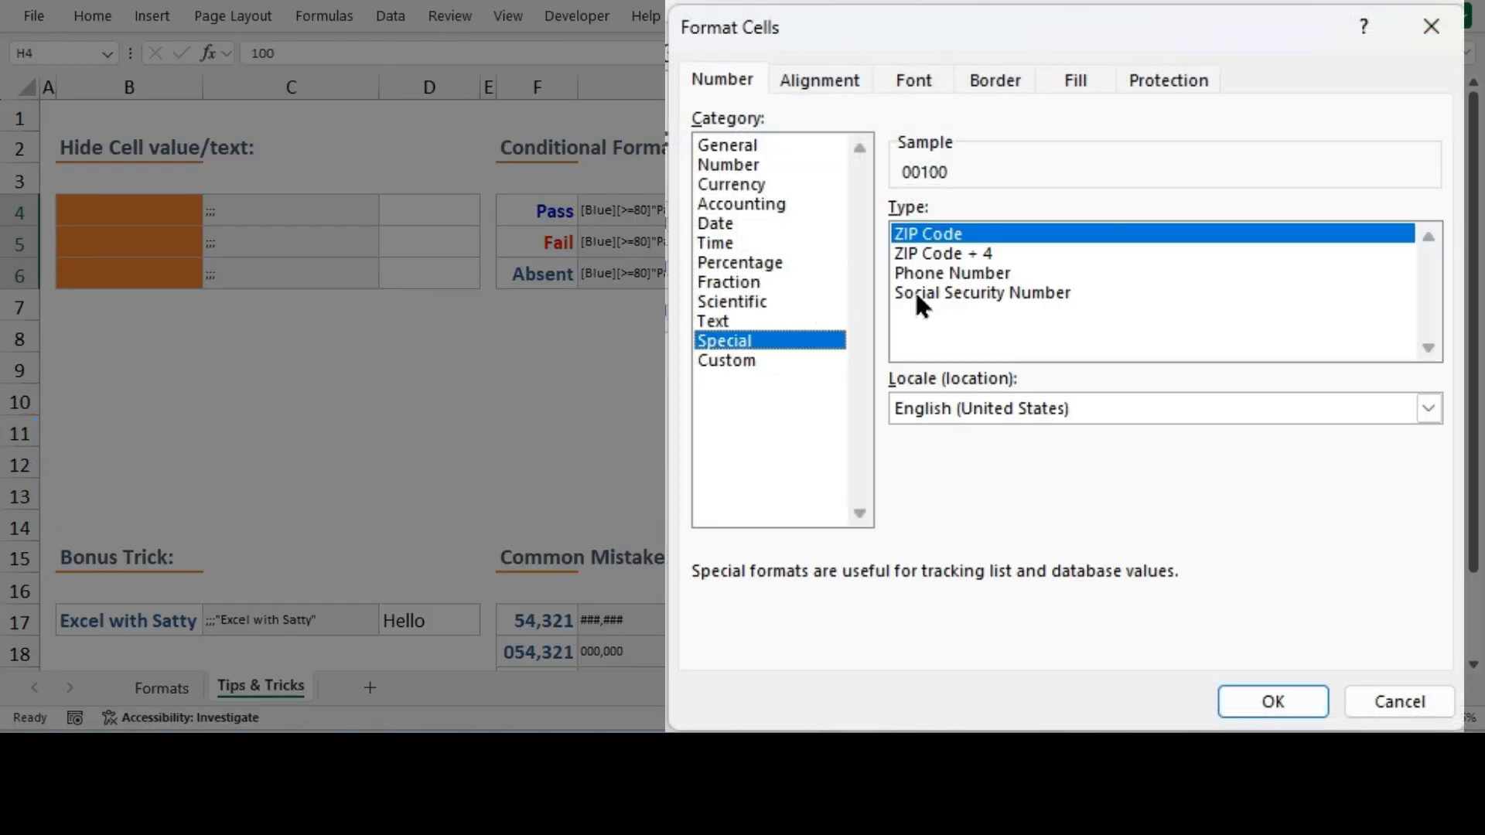
pyautogui.click(755, 359)
pyautogui.moveTo(962, 235); pyautogui.dragTo(891, 236)
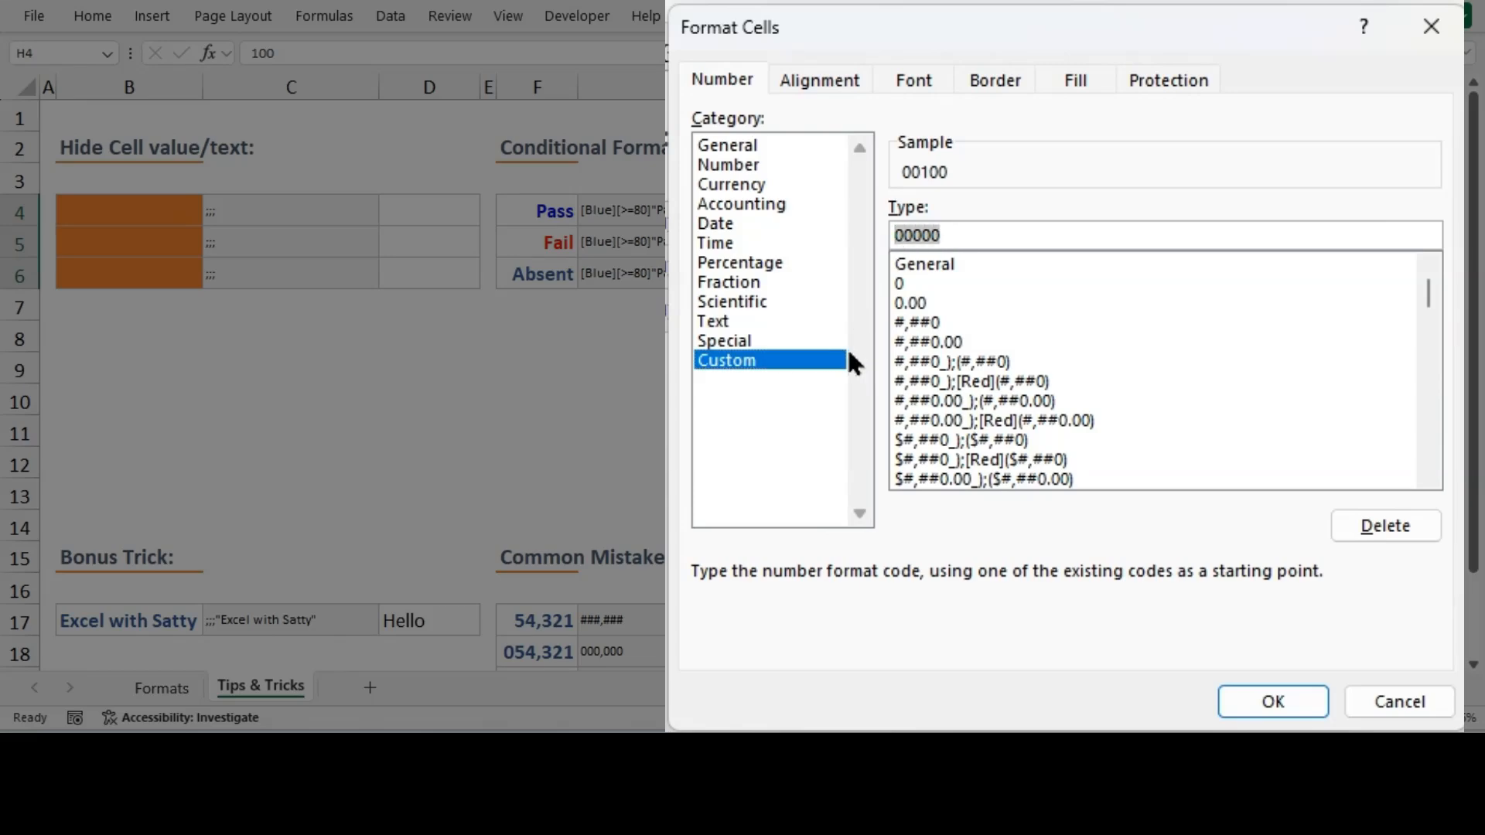
pyautogui.hotkey('ctrl', 'v')
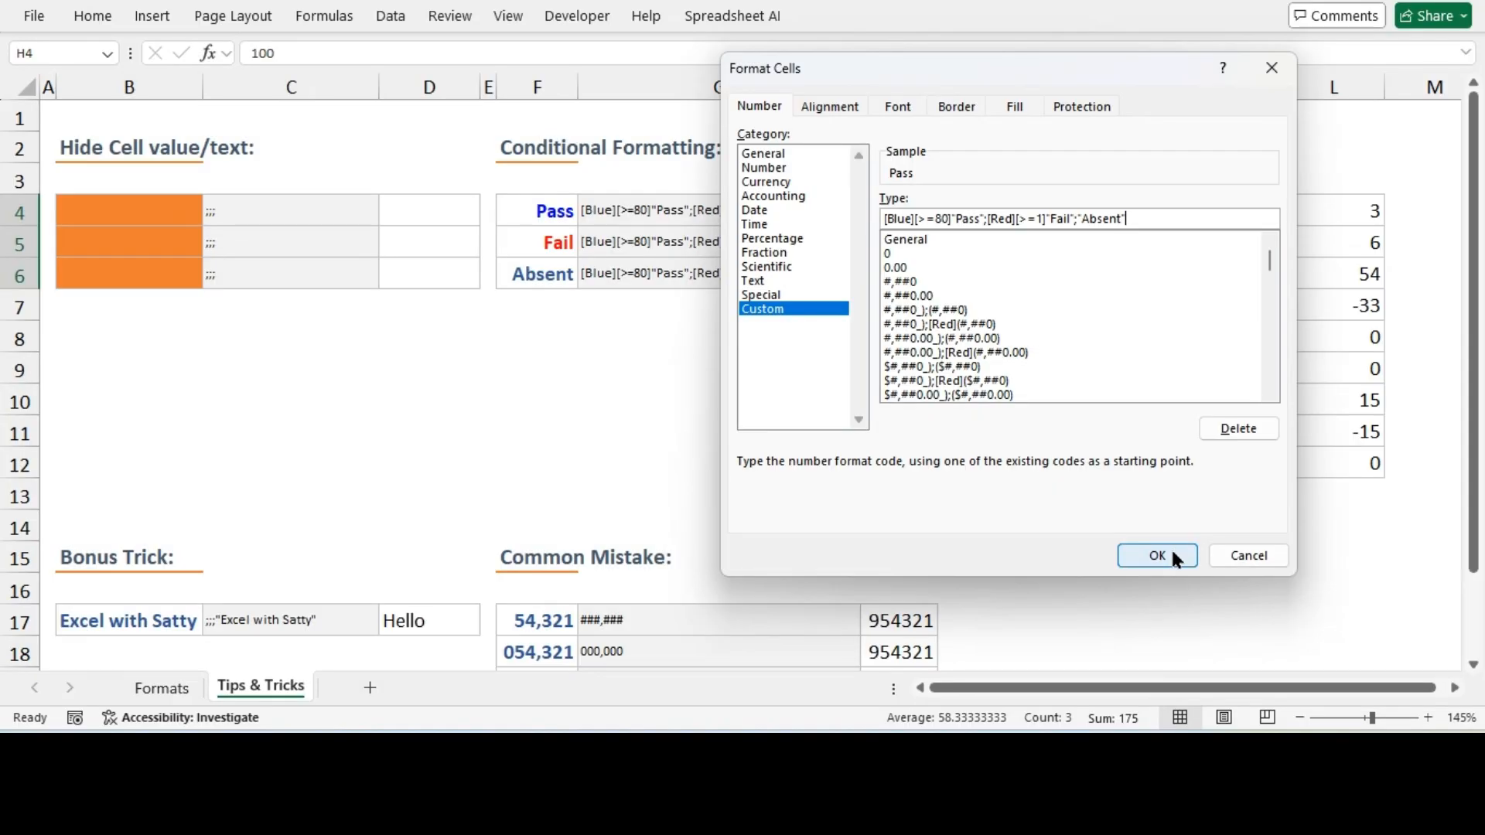
pyautogui.click(1171, 546)
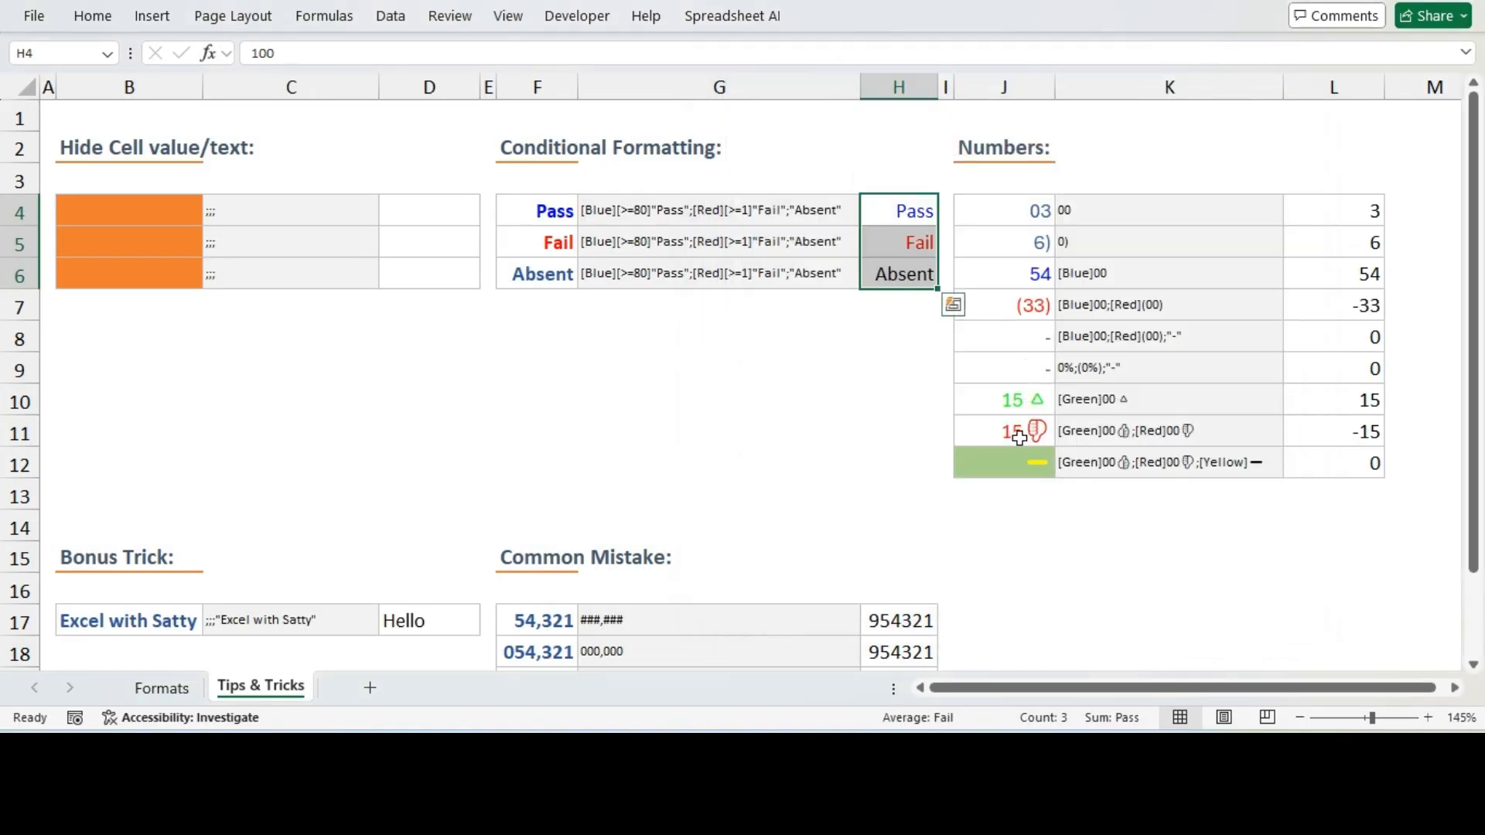
# Inspect the underlying scores behind the Pass, Fail and Absent labels in H4 to H6
pyautogui.click(885, 347)
pyautogui.moveTo(905, 215); pyautogui.dragTo(905, 276)
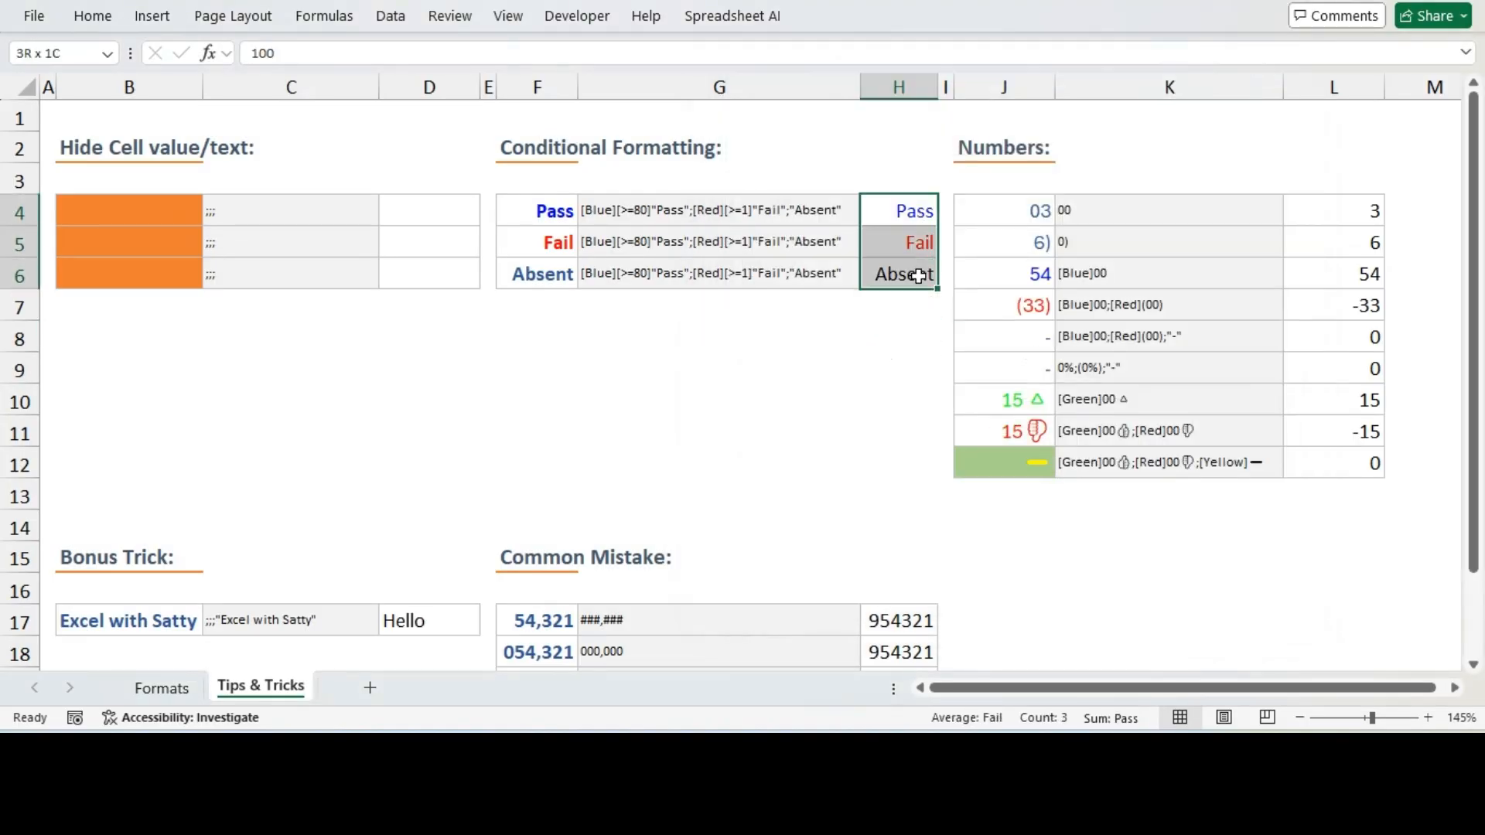
pyautogui.click(901, 345)
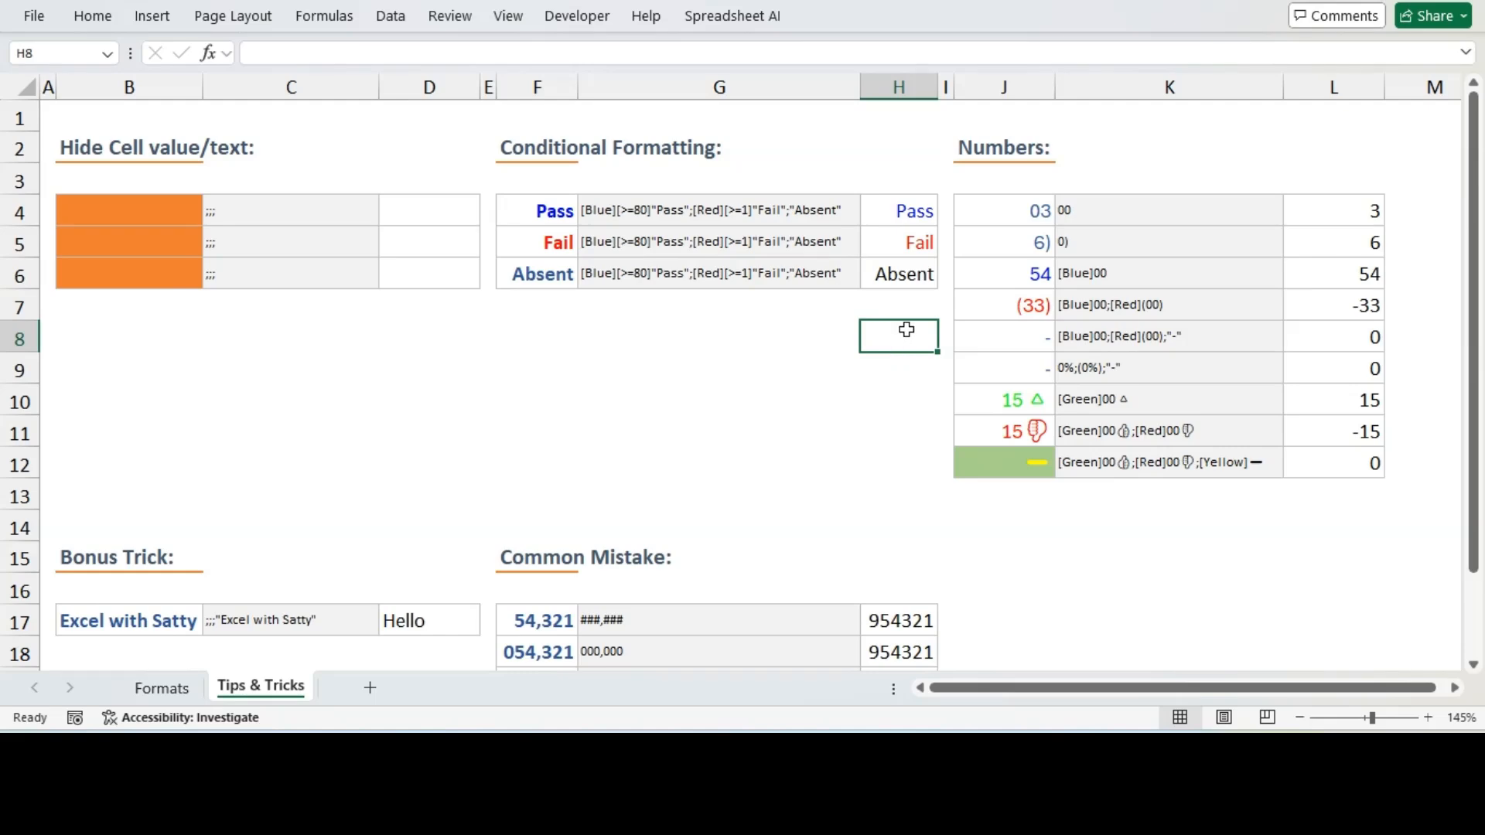
pyautogui.click(905, 212)
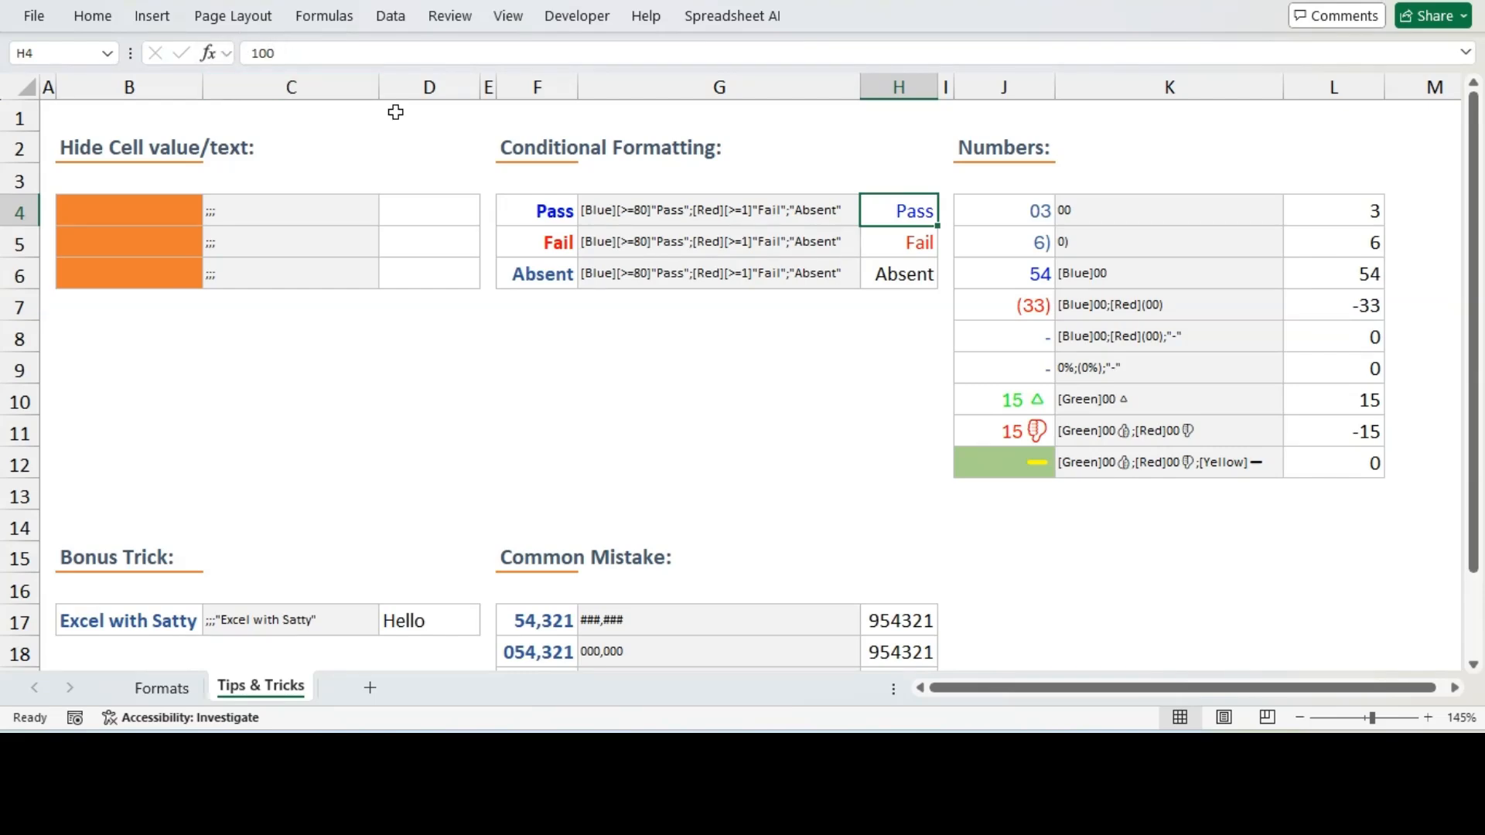
pyautogui.click(892, 245)
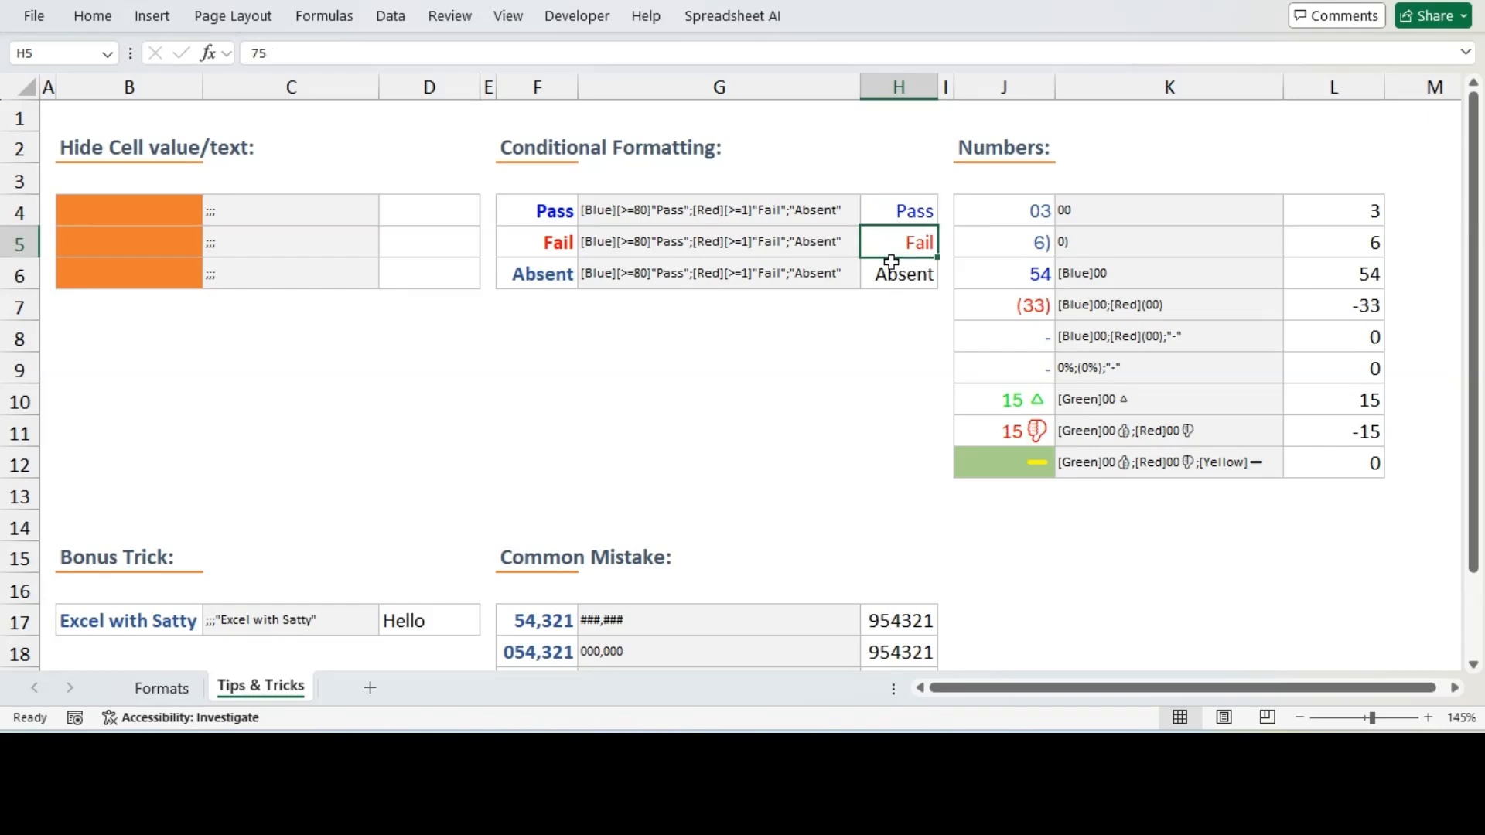
pyautogui.click(904, 207)
pyautogui.click(911, 272)
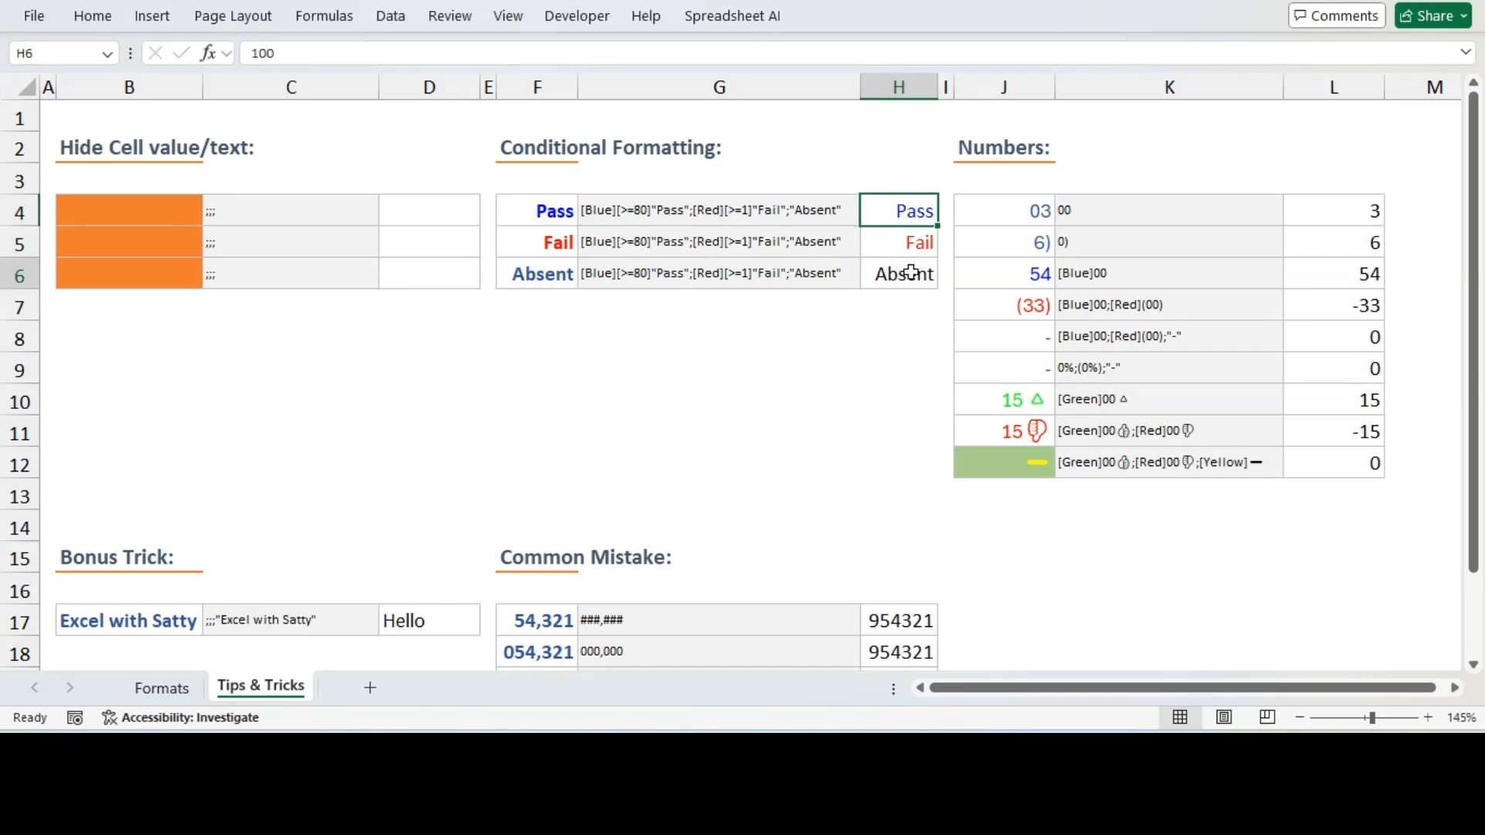
# Apply the custom number format 00 to L4 so the value shows a leading zero
pyautogui.click(1188, 468)
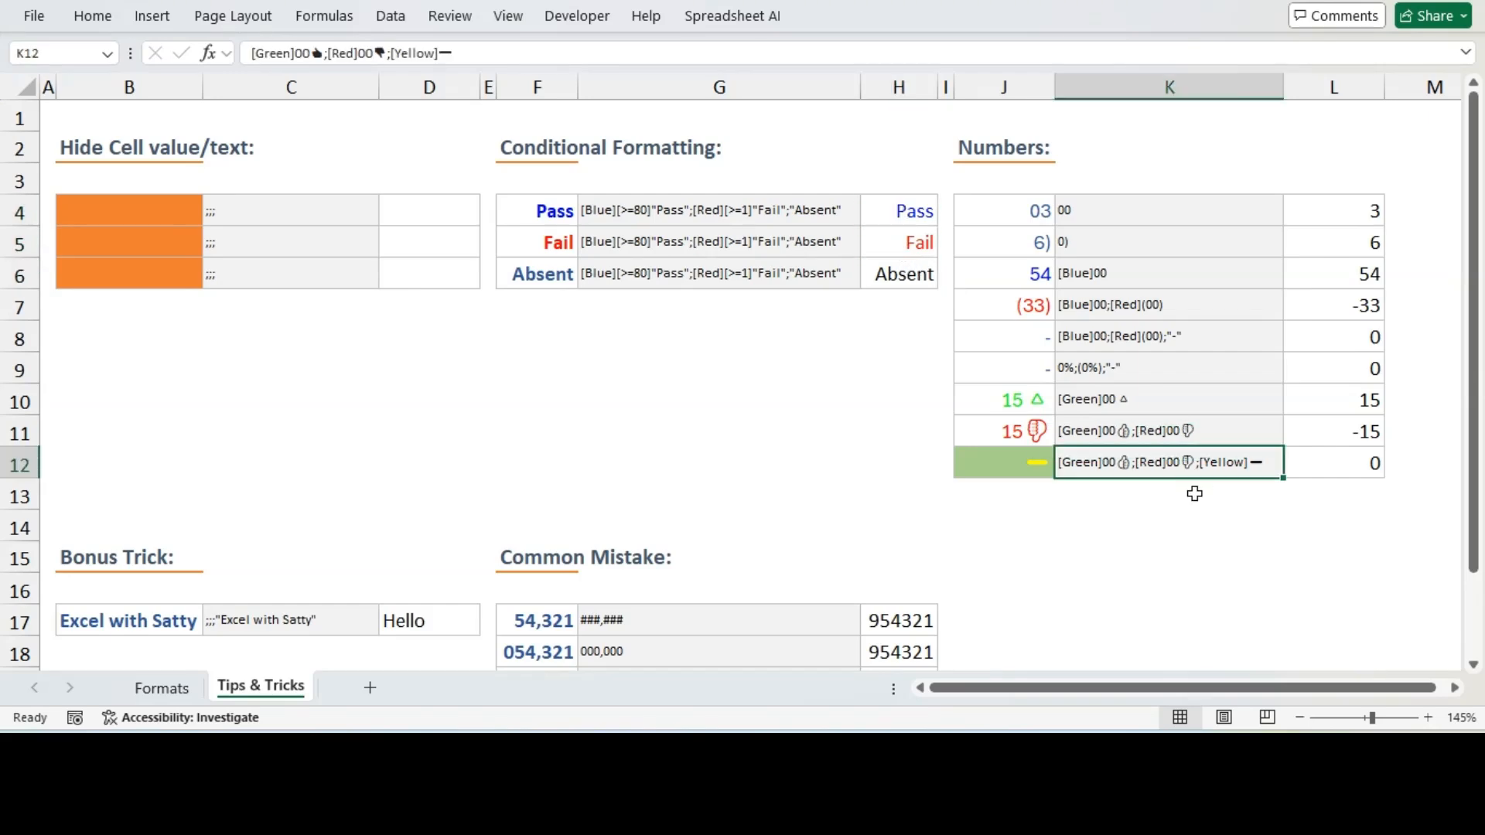
pyautogui.click(1455, 689)
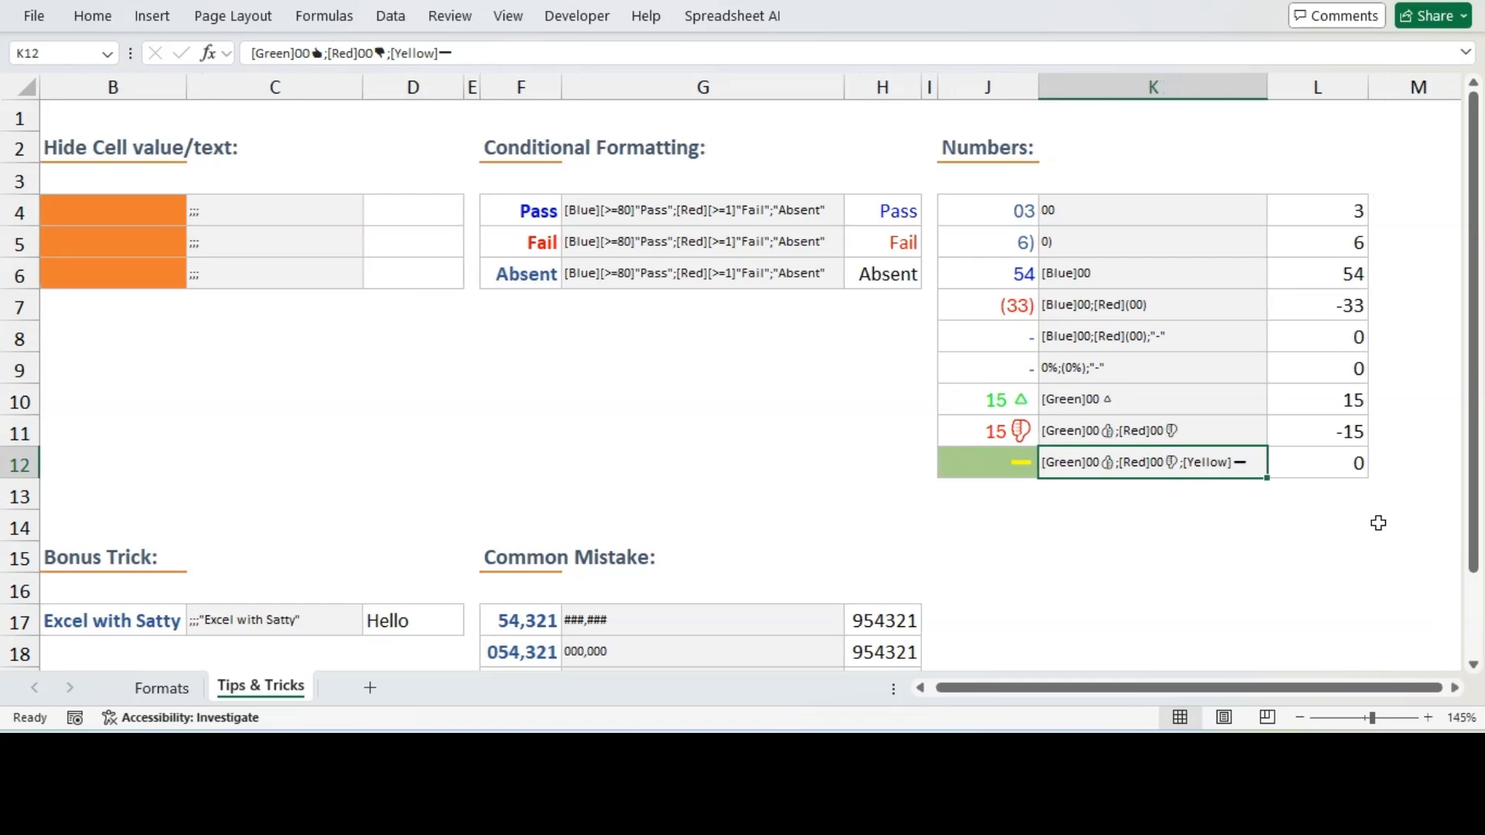
pyautogui.click(1326, 207)
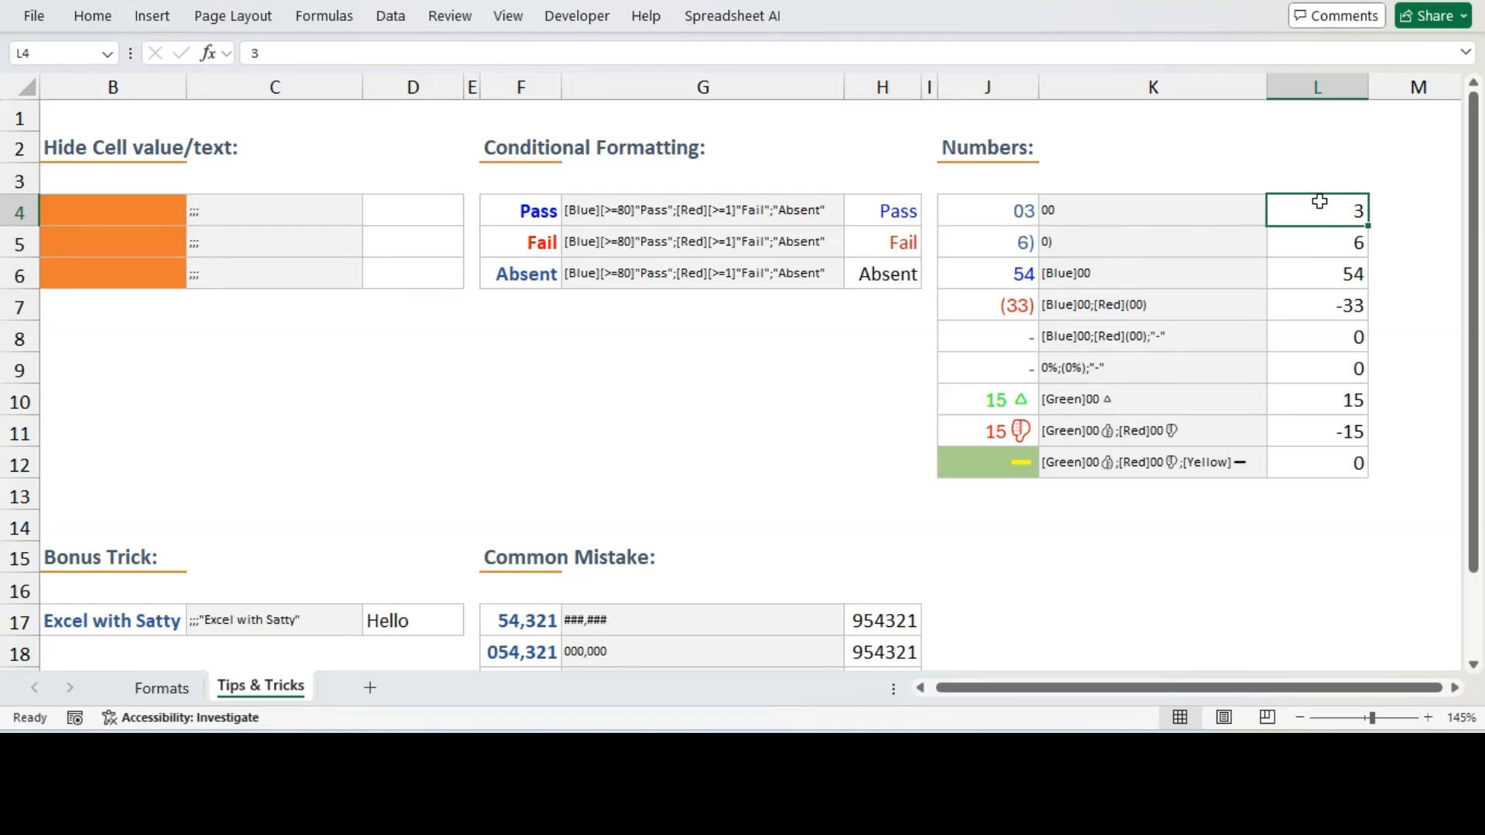
pyautogui.hotkey('ctrl', '1')
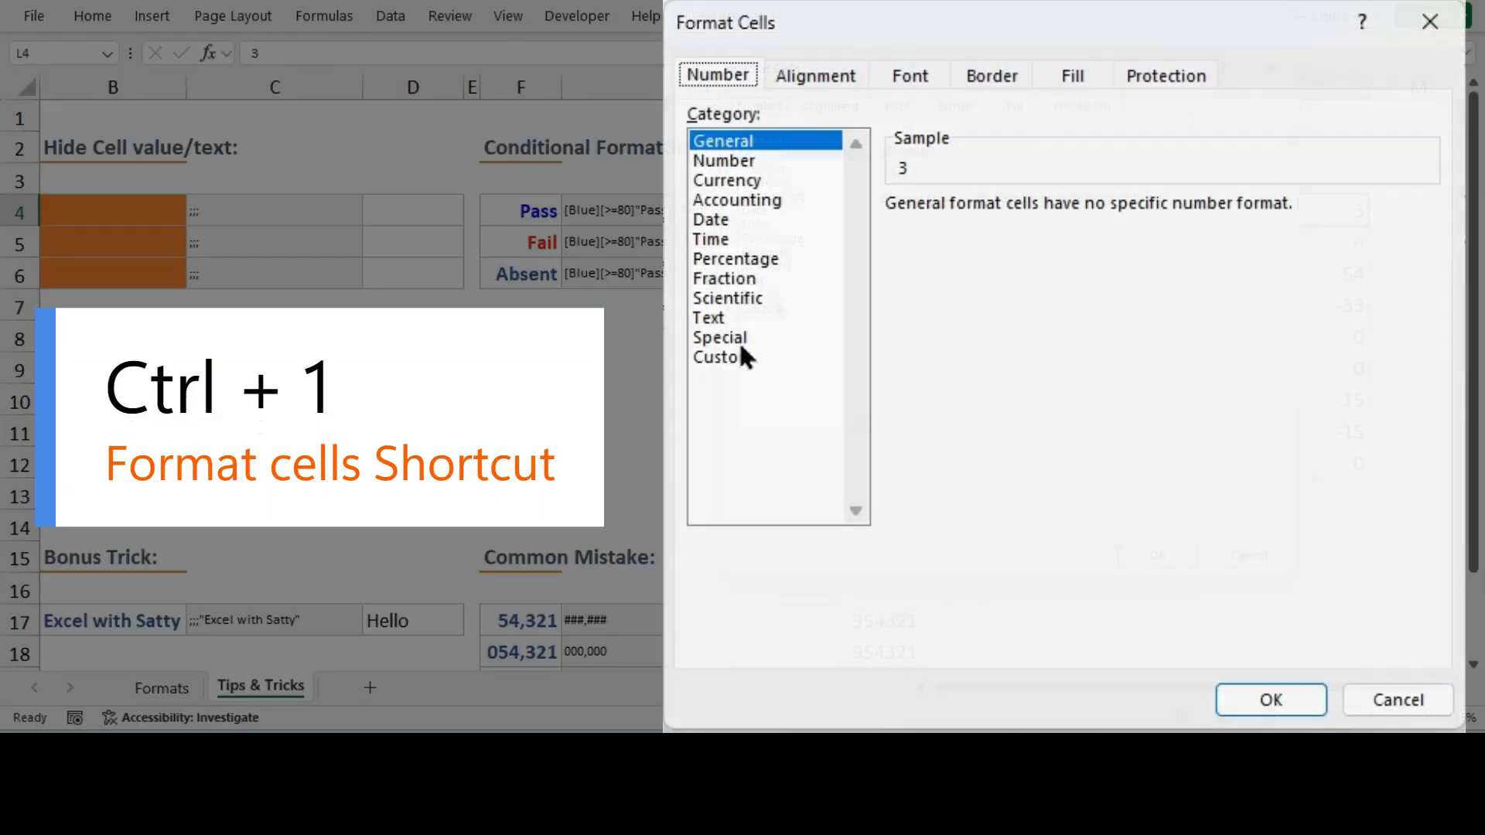
pyautogui.click(742, 355)
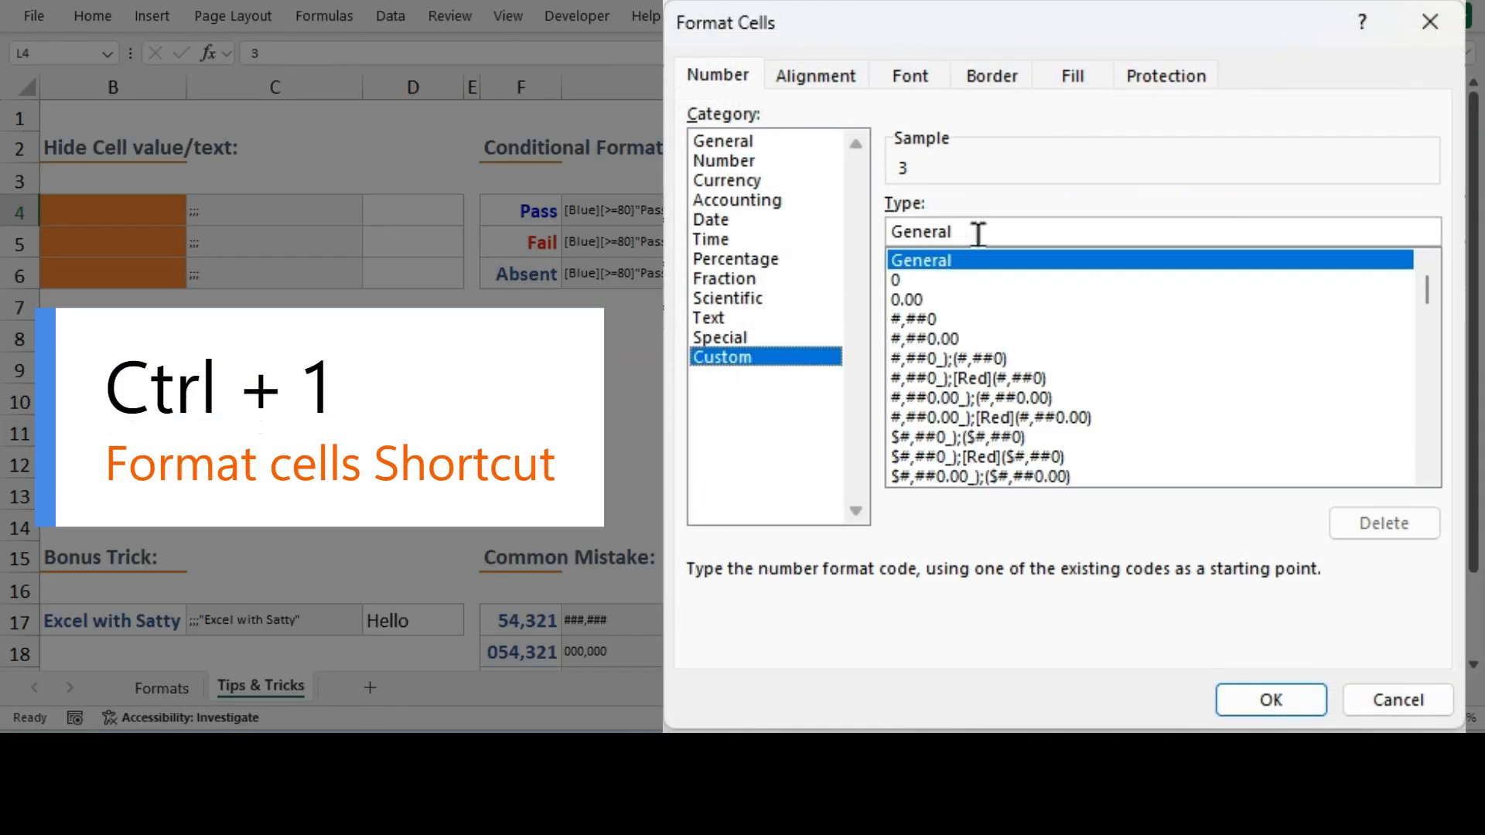
pyautogui.moveTo(978, 234); pyautogui.dragTo(884, 231)
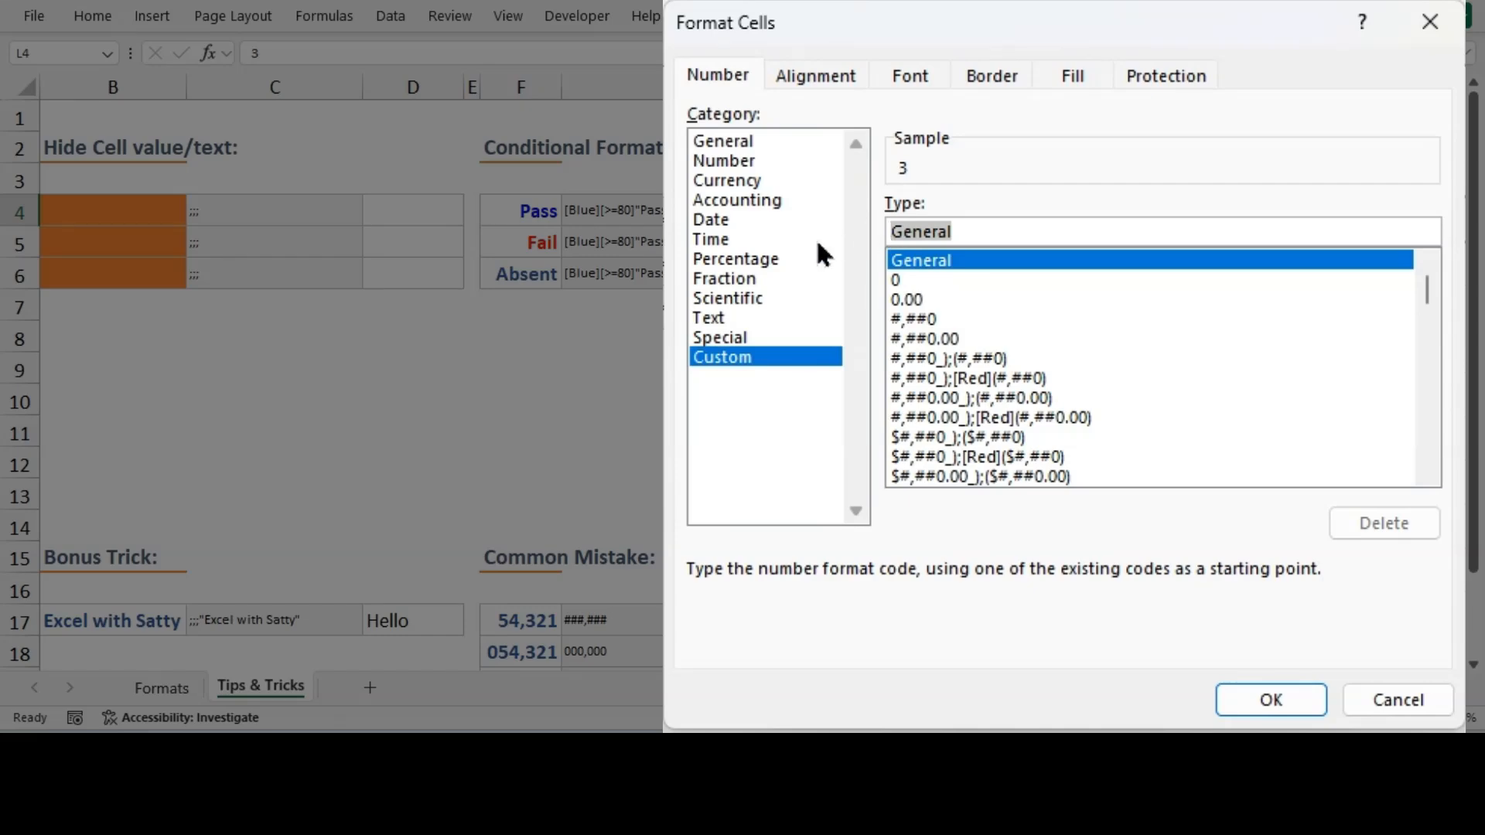
pyautogui.write('000')
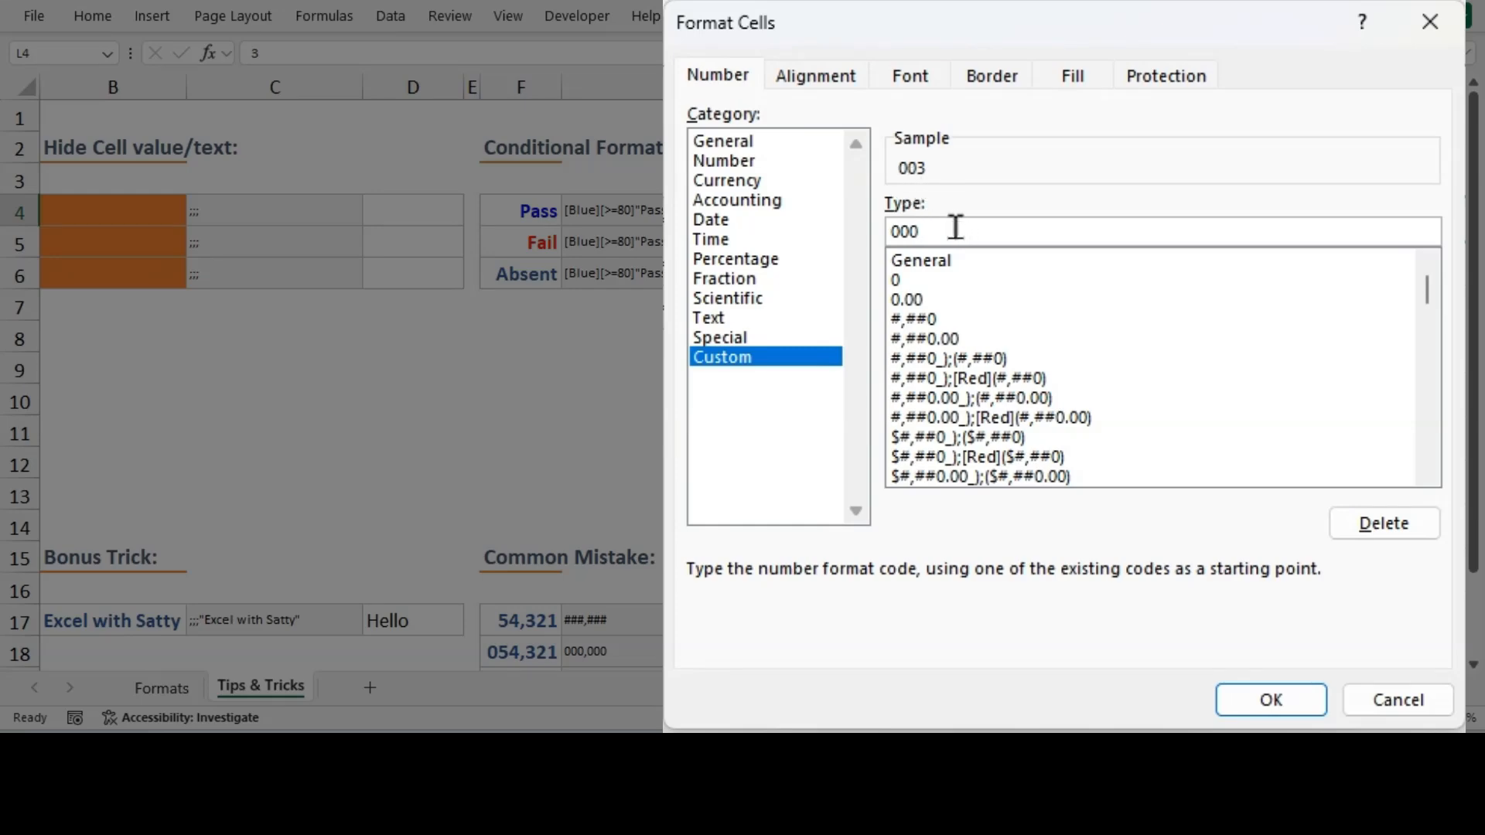
pyautogui.moveTo(955, 225); pyautogui.dragTo(889, 225)
pyautogui.write('0')
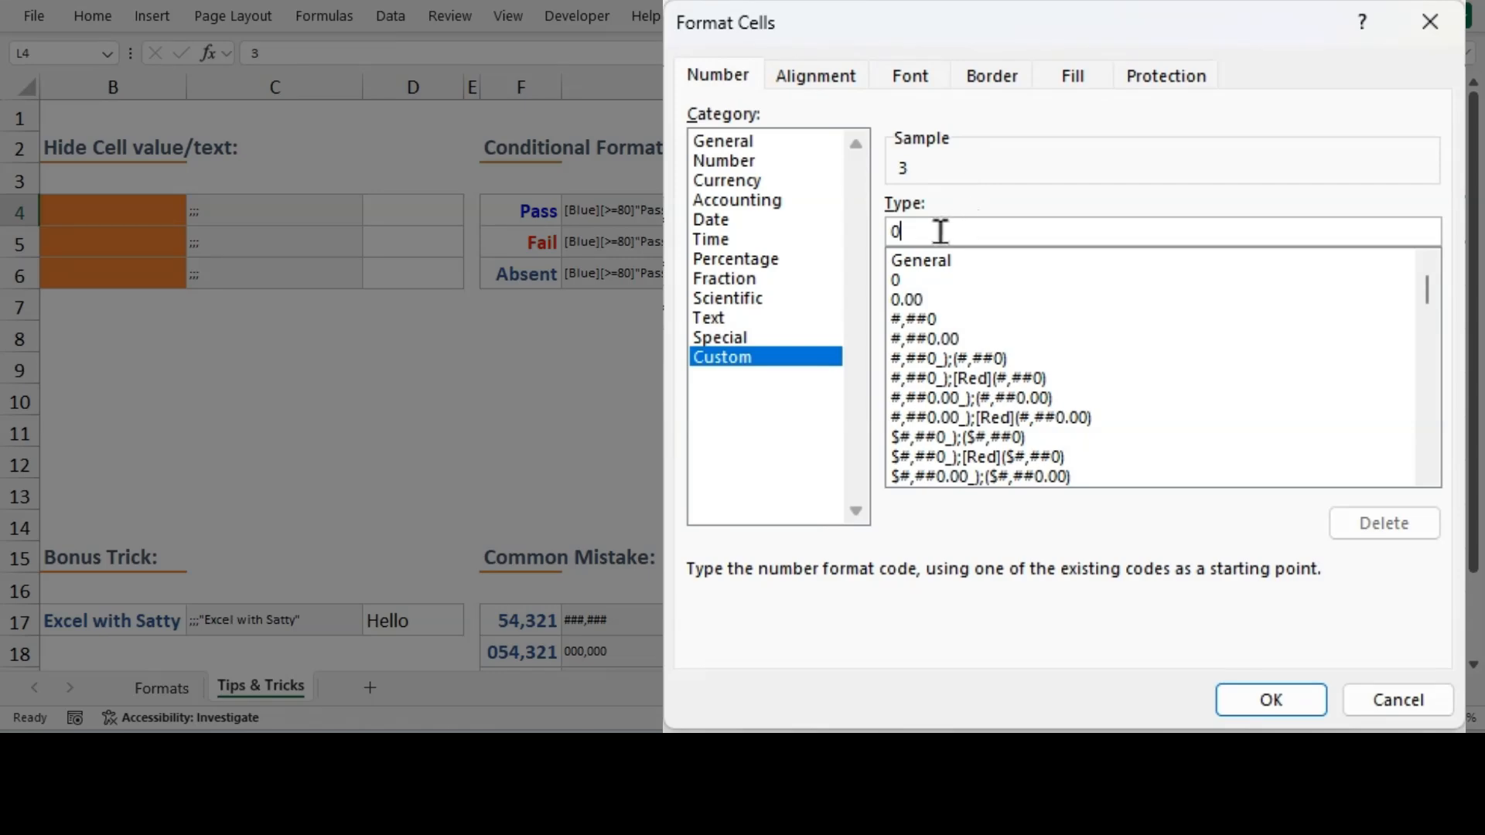
pyautogui.write('0')
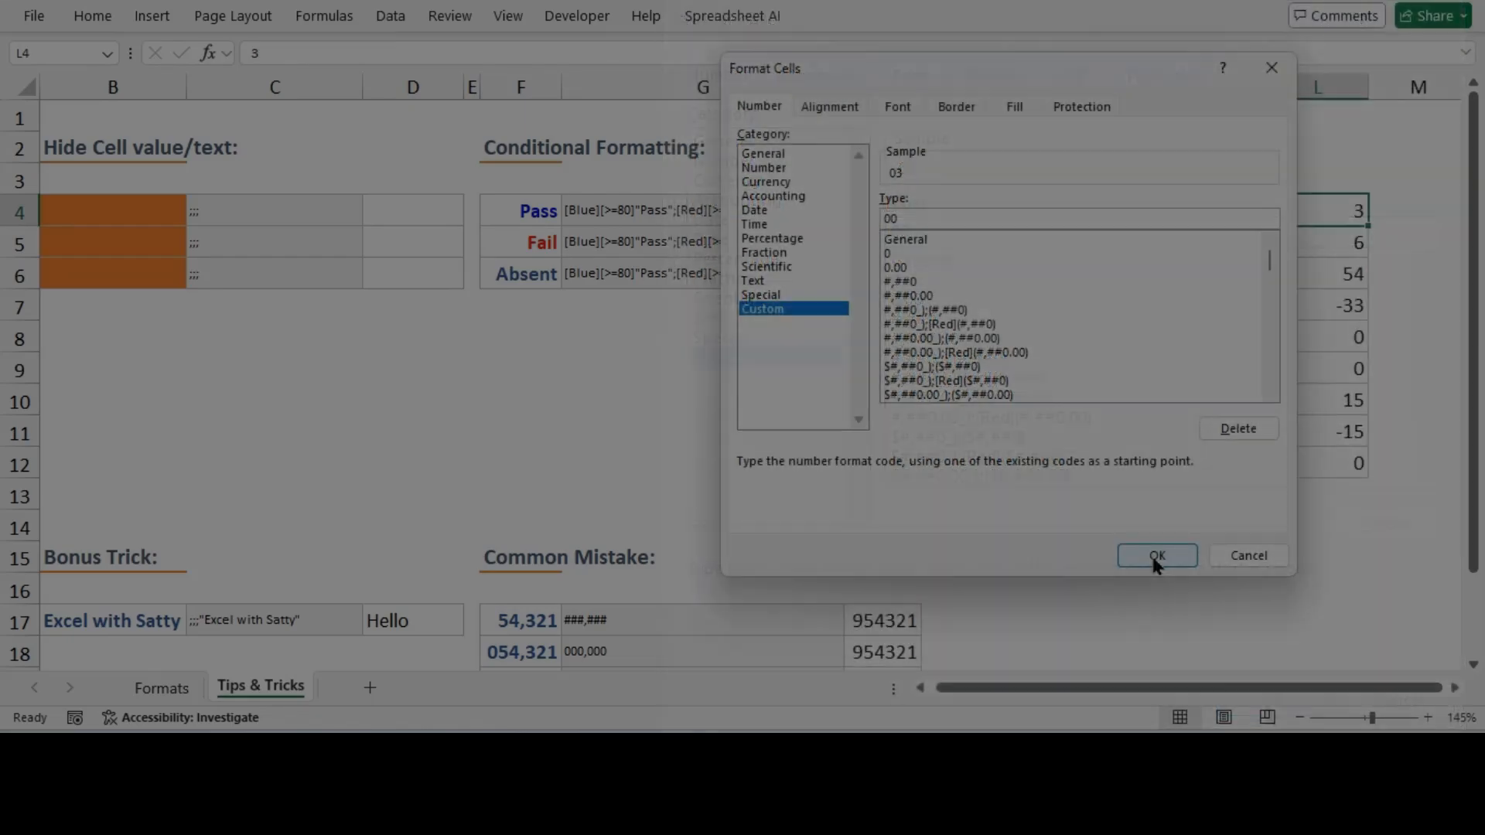
pyautogui.click(1151, 548)
# Apply the custom number format 00) to L5
pyautogui.click(1327, 246)
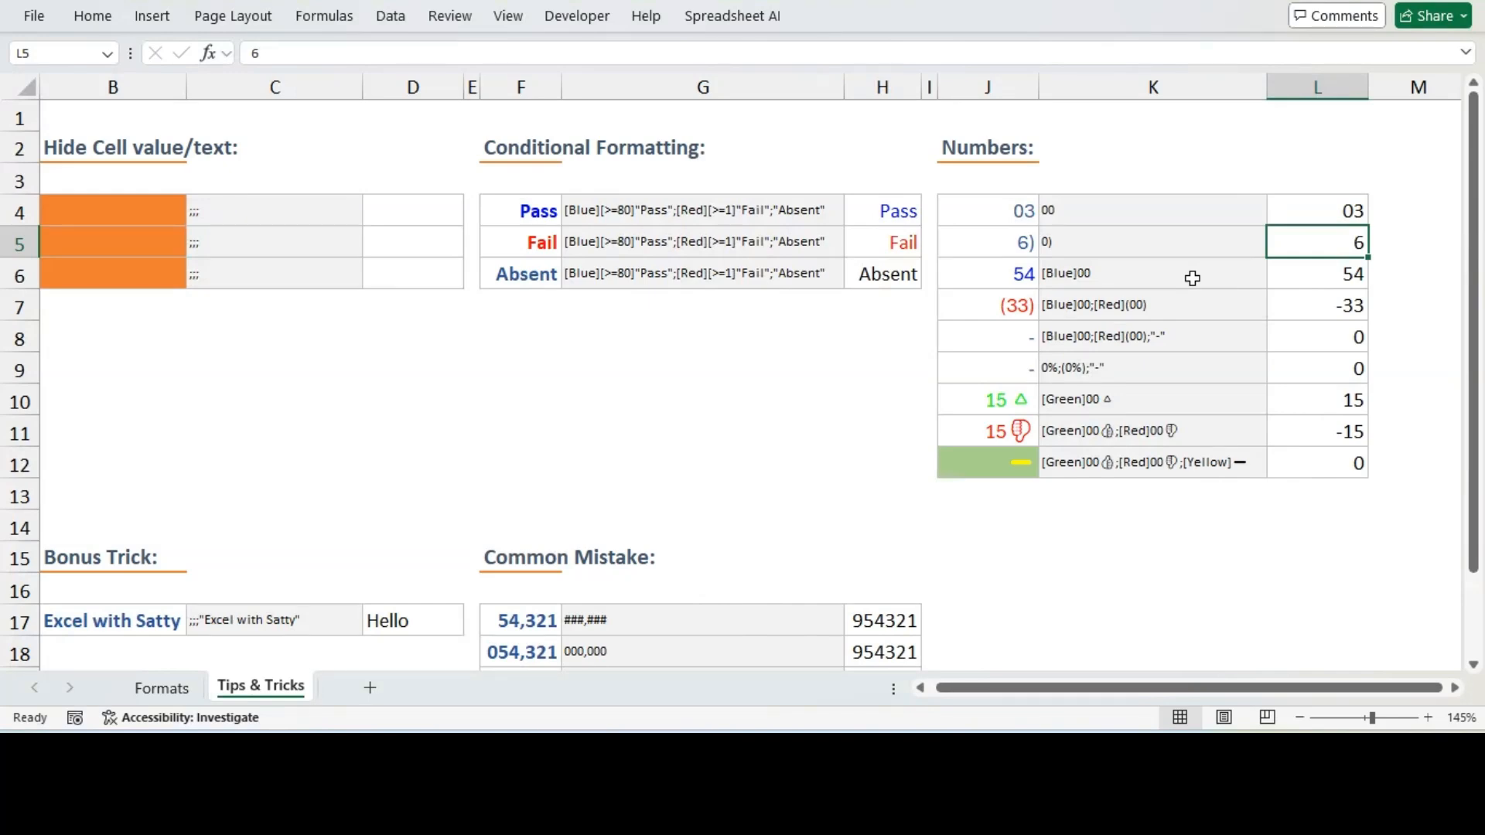
pyautogui.hotkey('ctrl', '1')
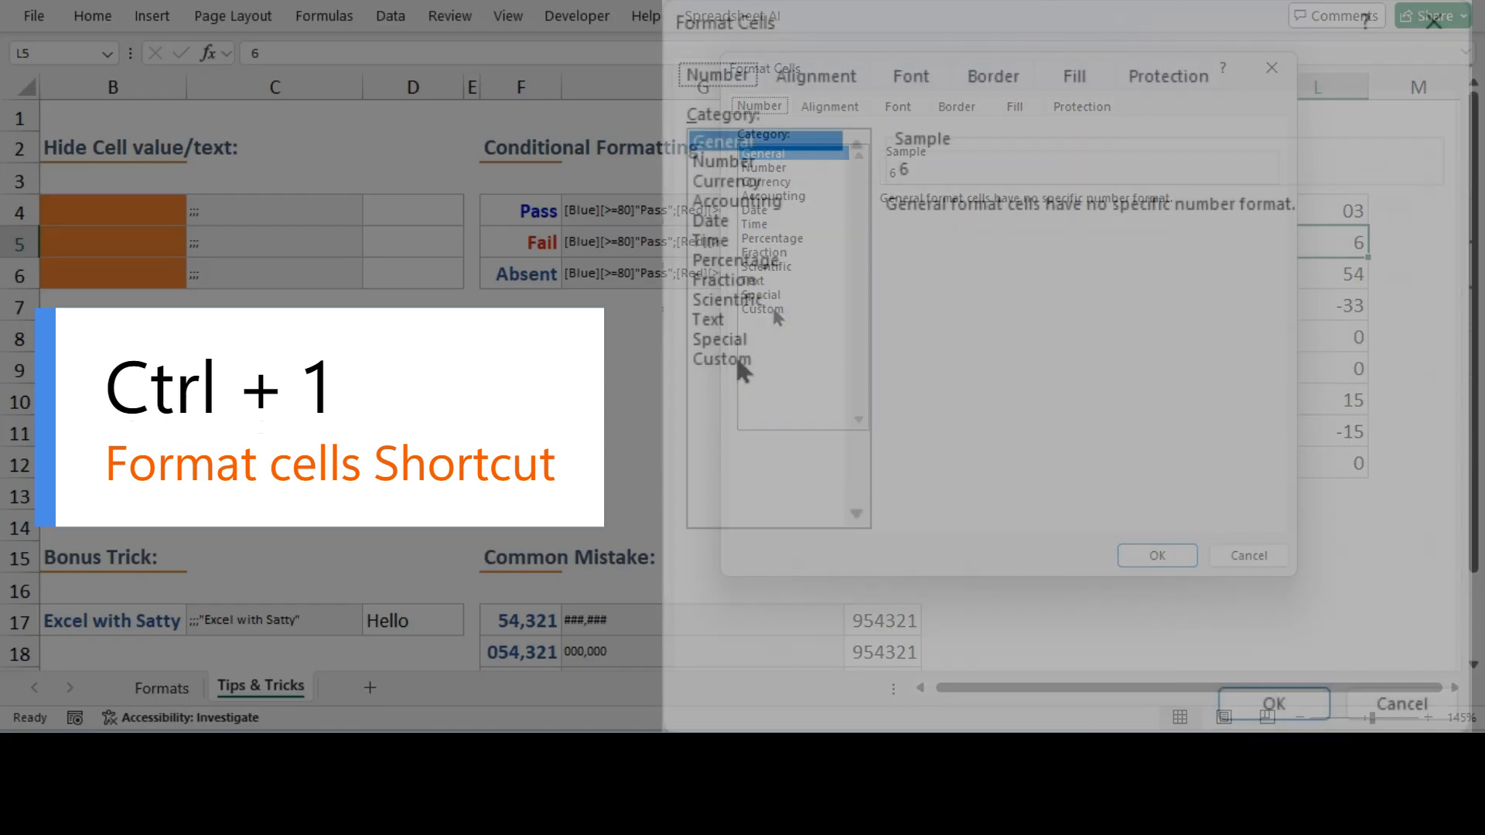
pyautogui.click(762, 309)
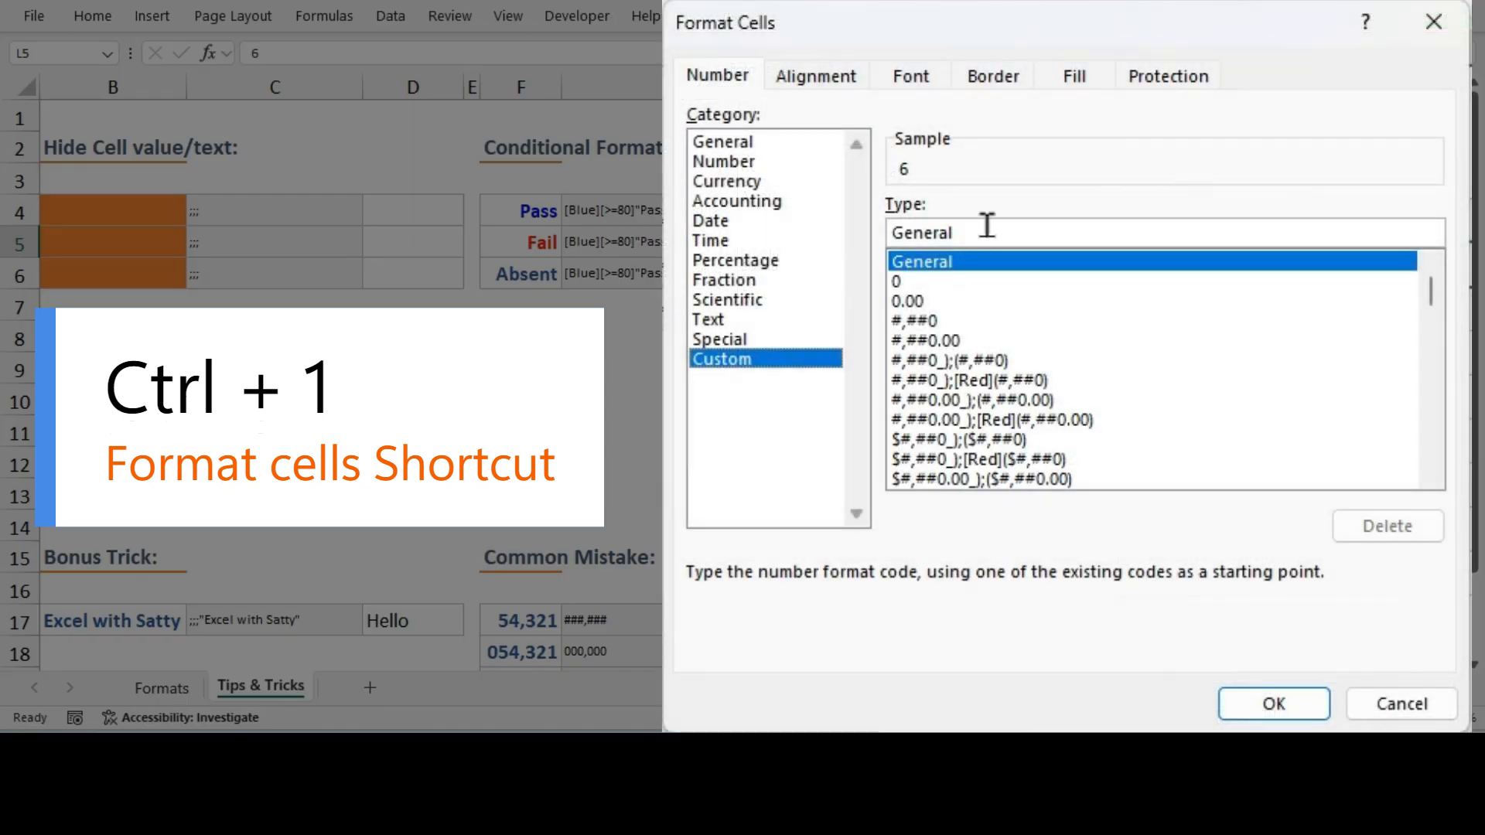
pyautogui.moveTo(987, 225); pyautogui.dragTo(886, 228)
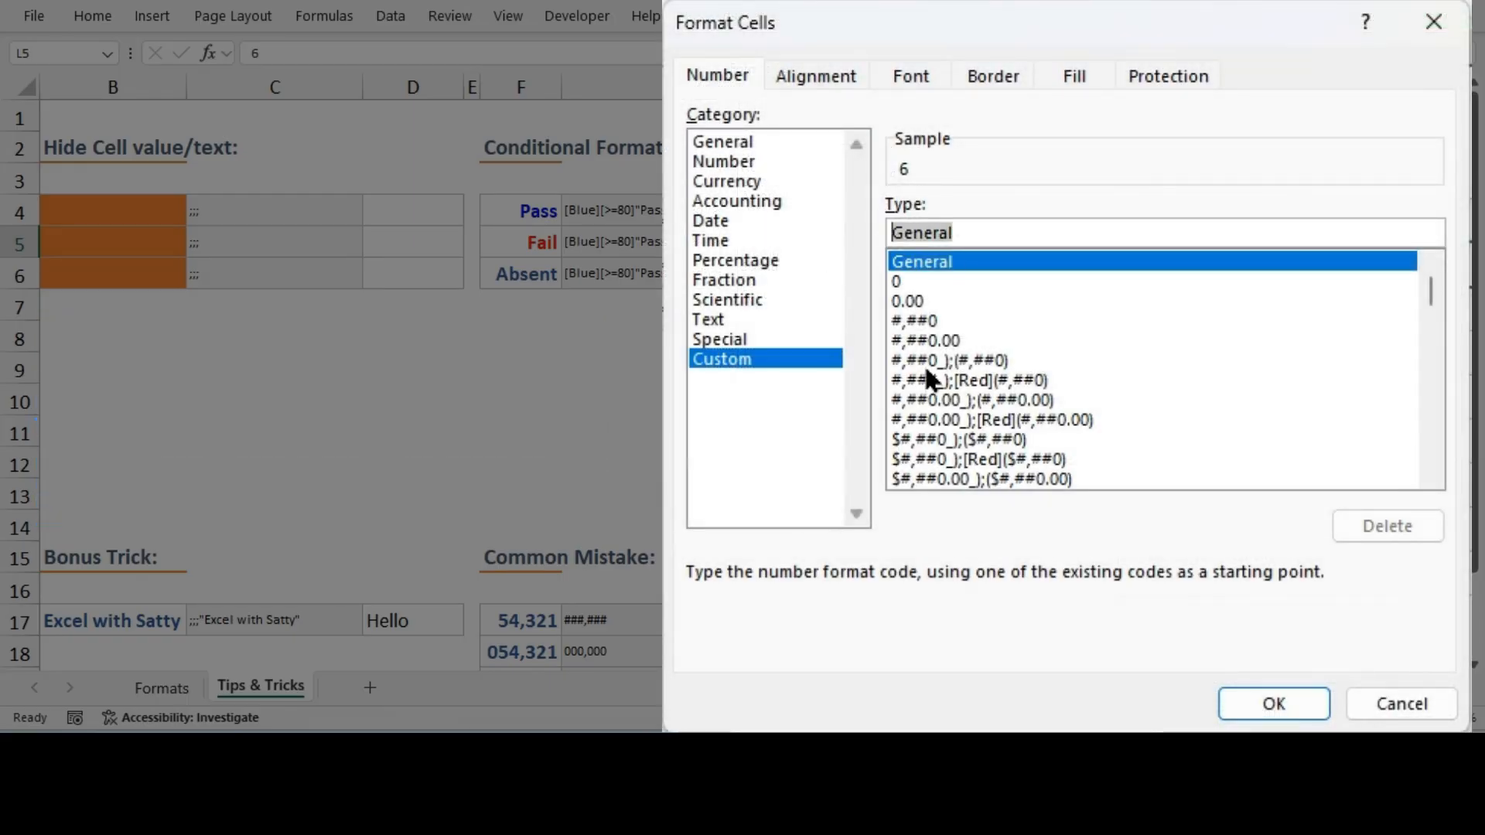
pyautogui.write('00')
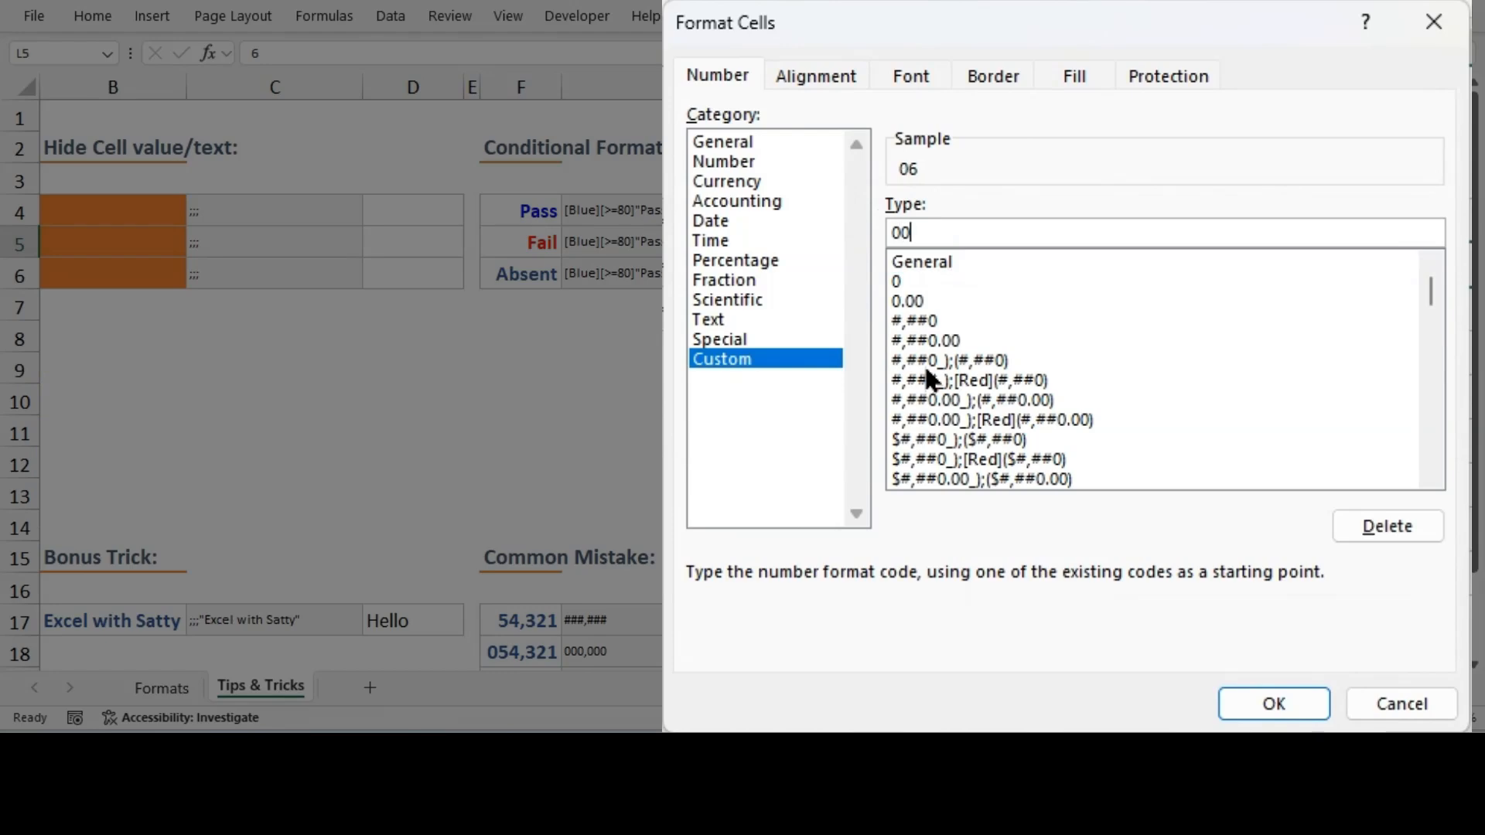
pyautogui.write(')')
pyautogui.press('BackSpace')
pyautogui.write('.')
pyautogui.press('BackSpace')
pyautogui.write(')')
pyautogui.click(1284, 702)
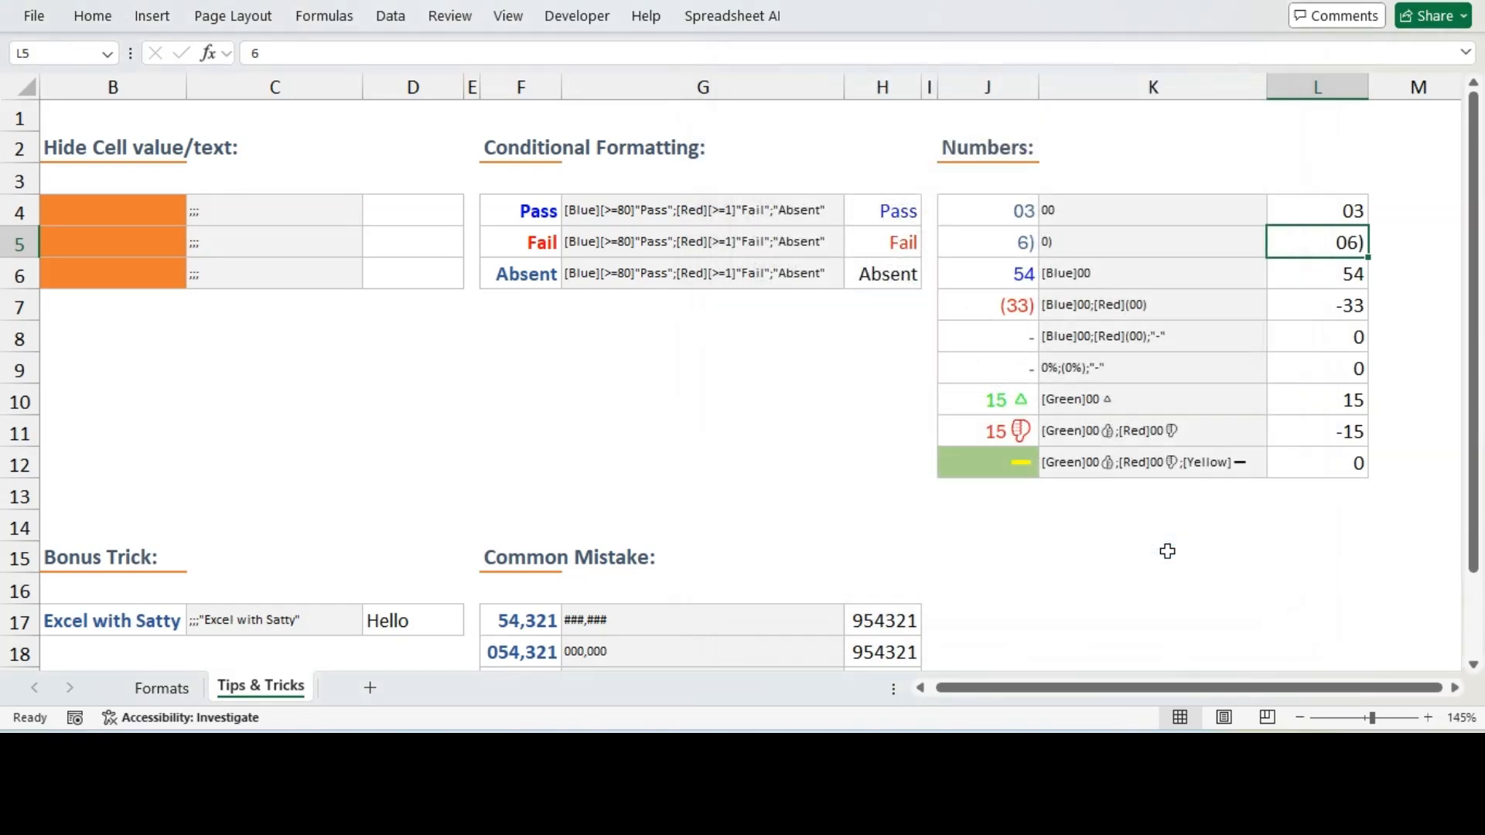
# Apply the custom number format [Blue]0 to L6 to display it in blue
pyautogui.click(1325, 280)
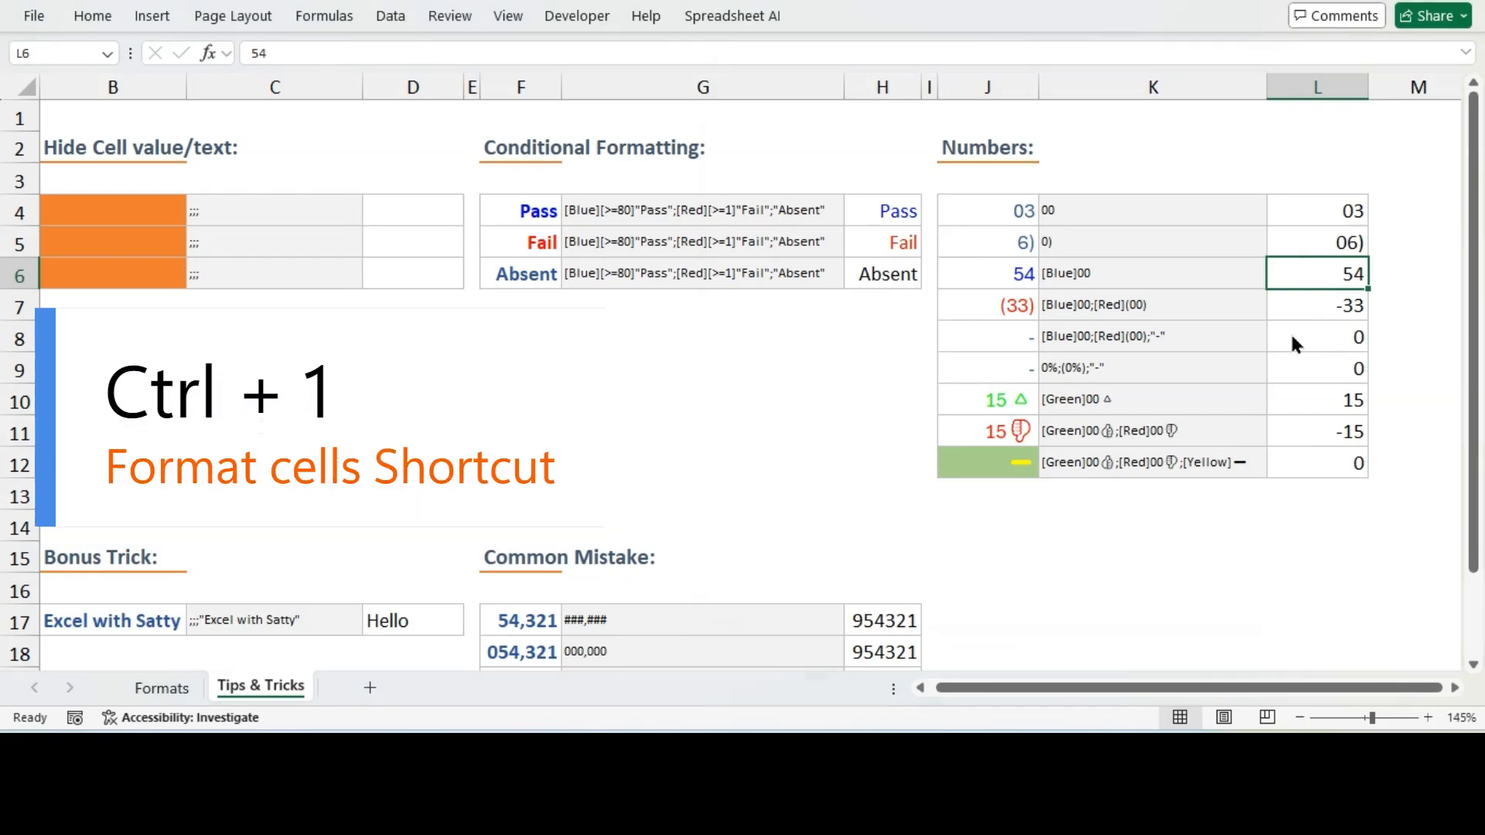
pyautogui.hotkey('ctrl', '1')
pyautogui.click(763, 310)
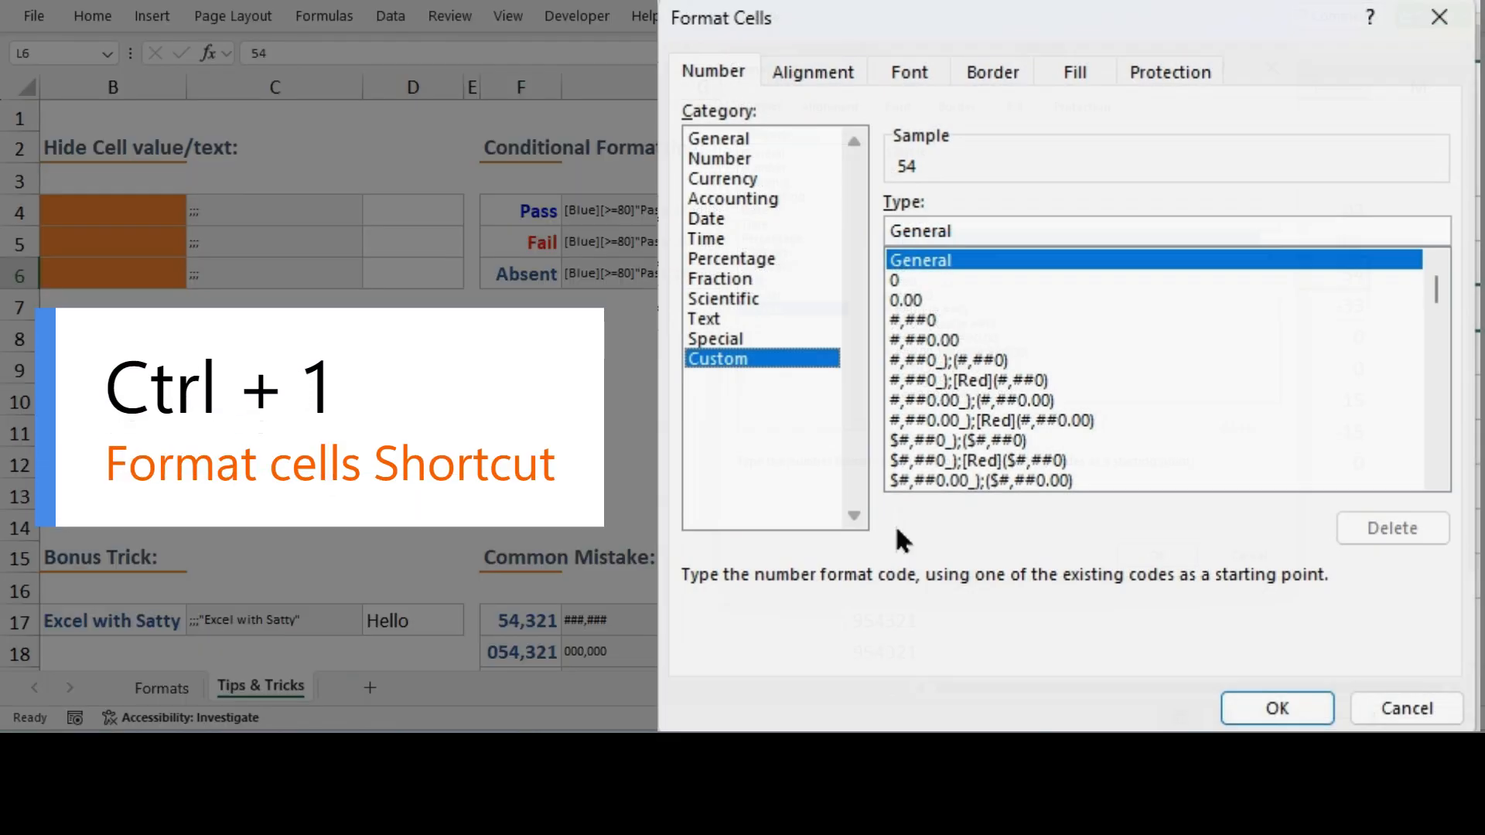
pyautogui.moveTo(979, 227); pyautogui.dragTo(868, 243)
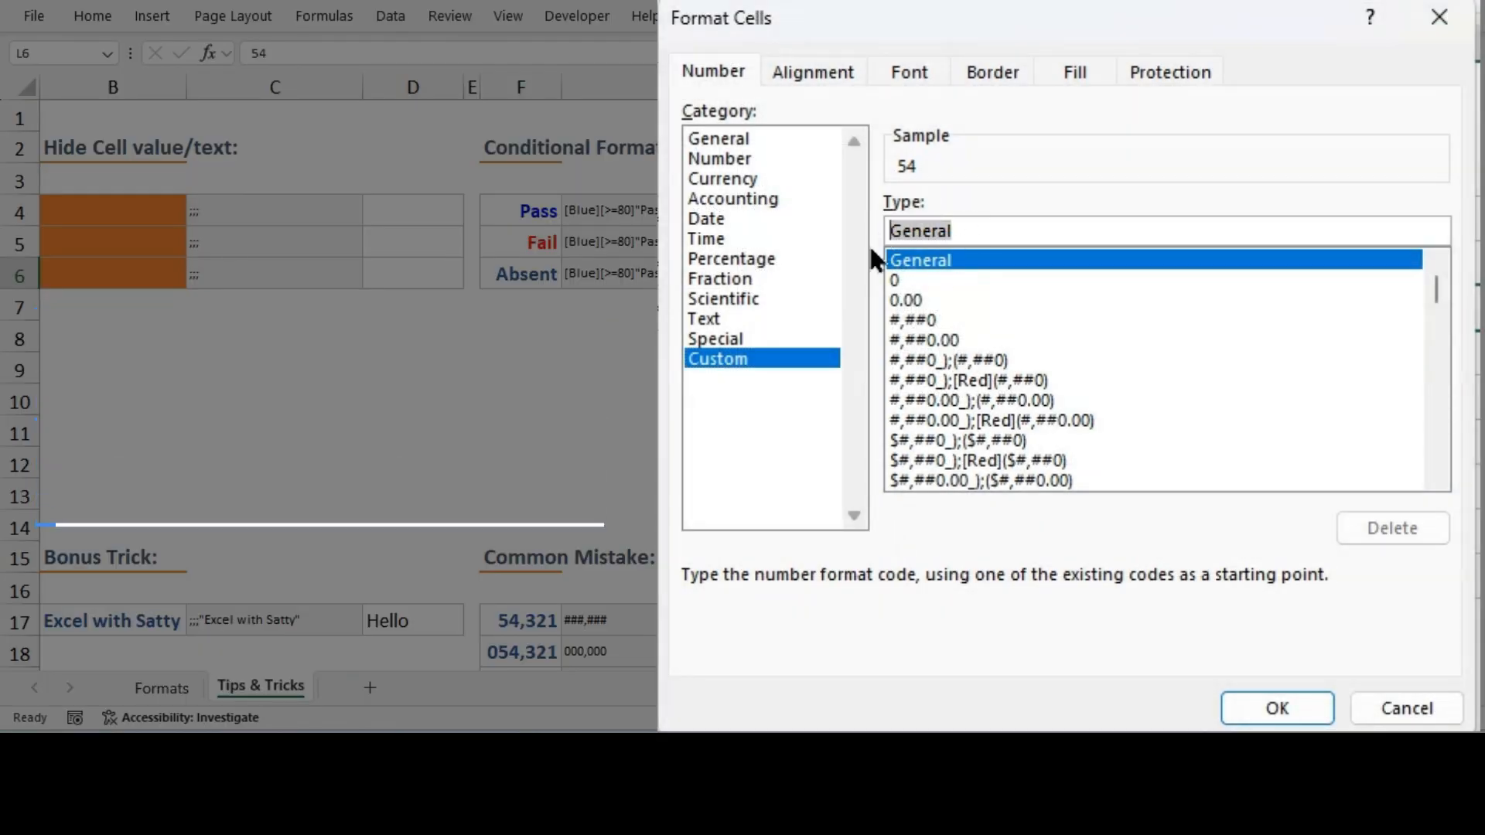
pyautogui.press('BackSpace')
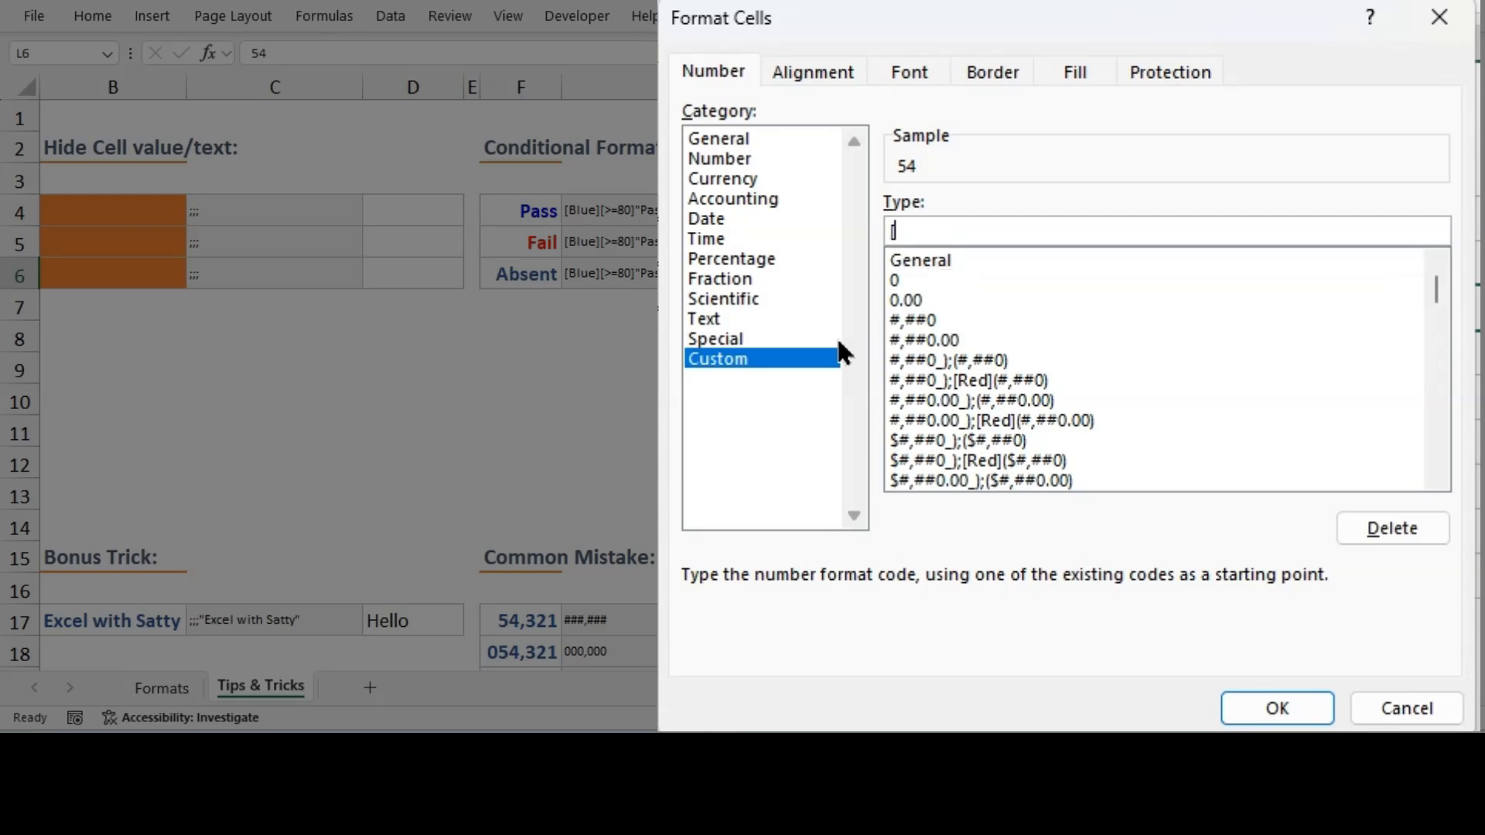
pyautogui.write('[Blue]00')
pyautogui.press('BackSpace')
pyautogui.press('BackSpace')
pyautogui.write('0')
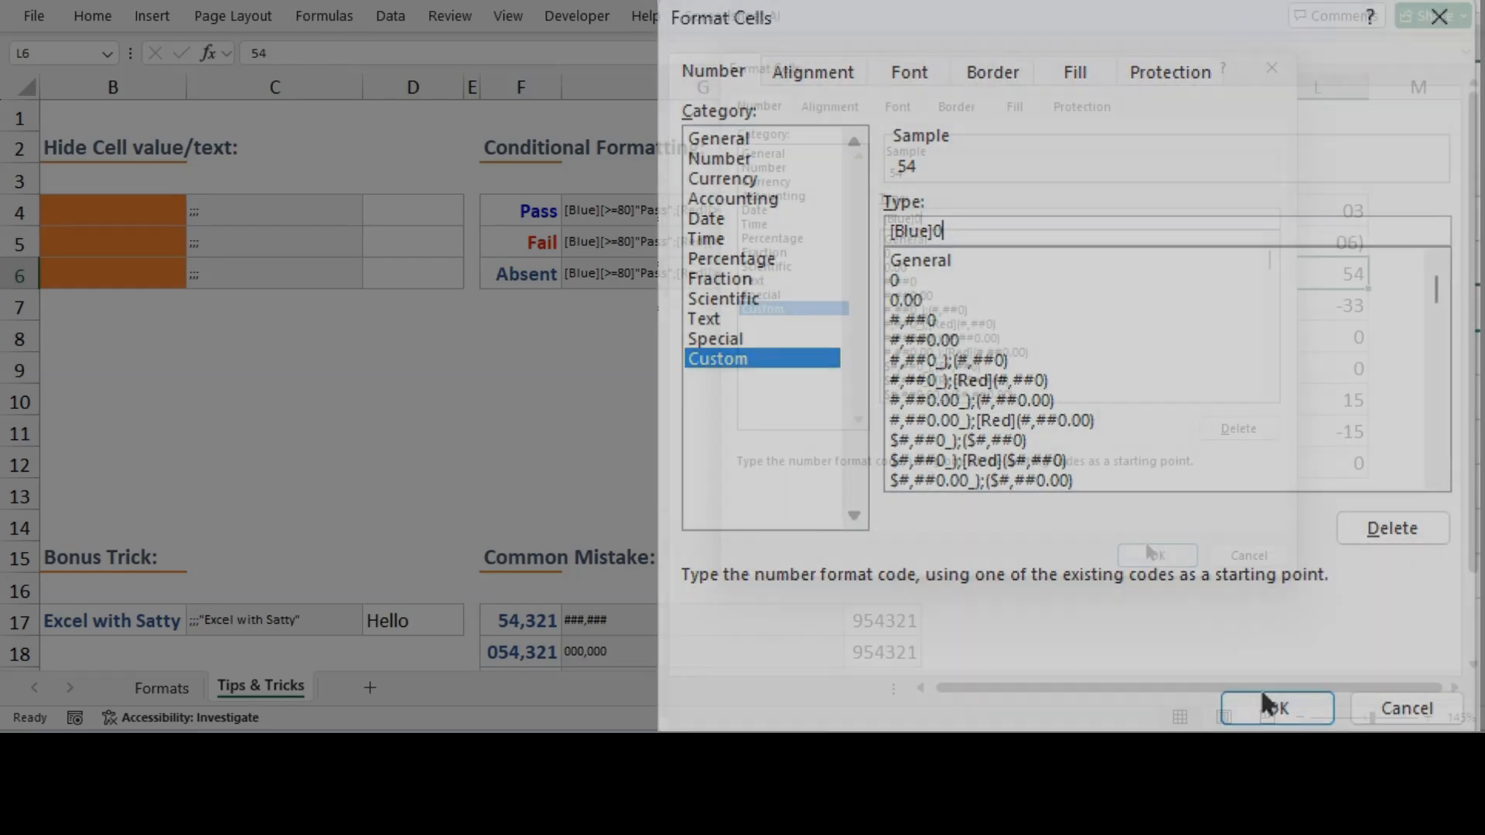
pyautogui.click(1277, 705)
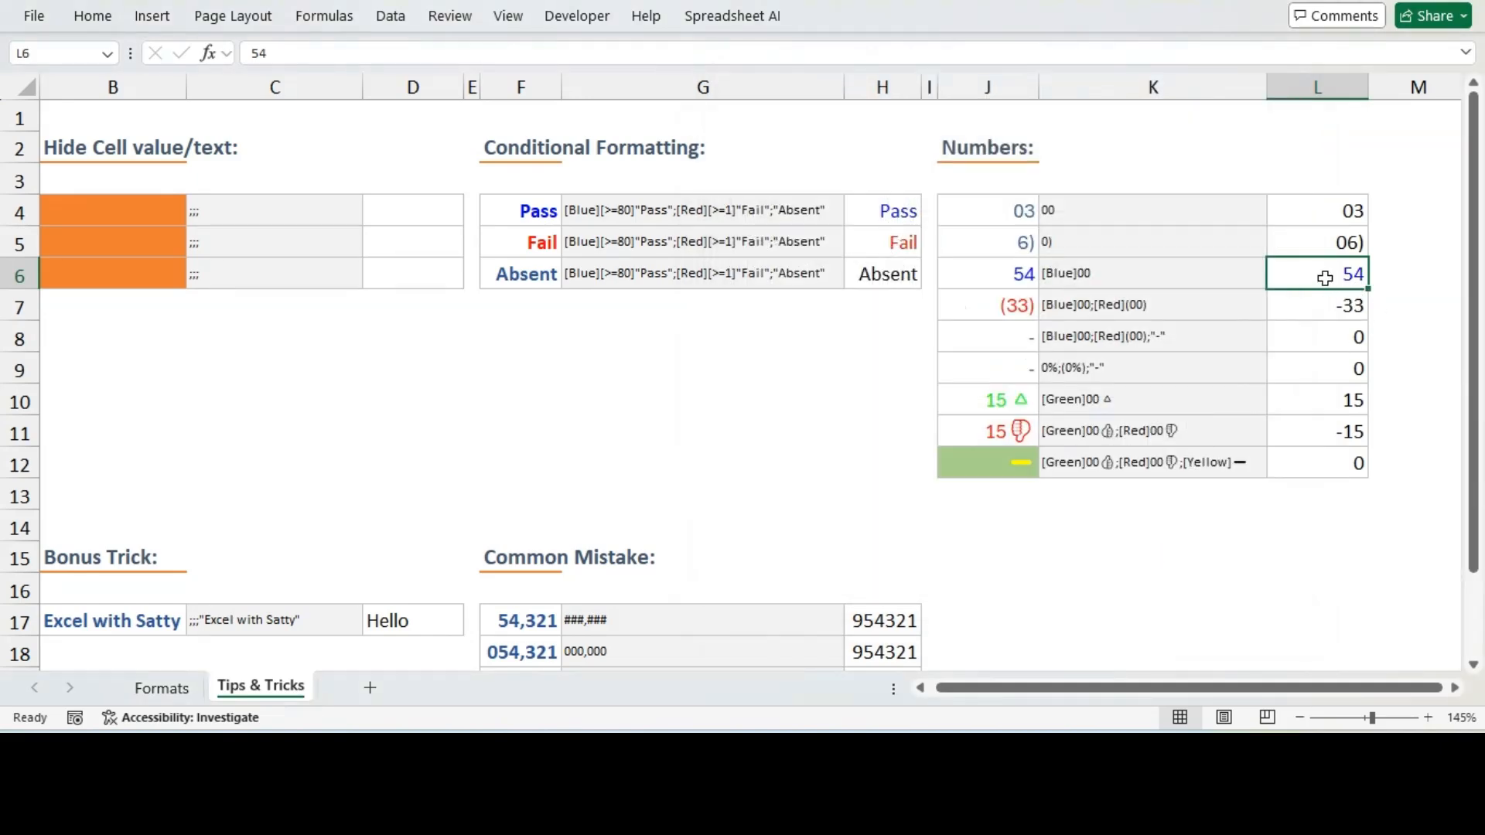
# Apply the custom number format [Blue]0;[Red](0) to L7 so negatives show red in parentheses
pyautogui.click(1321, 306)
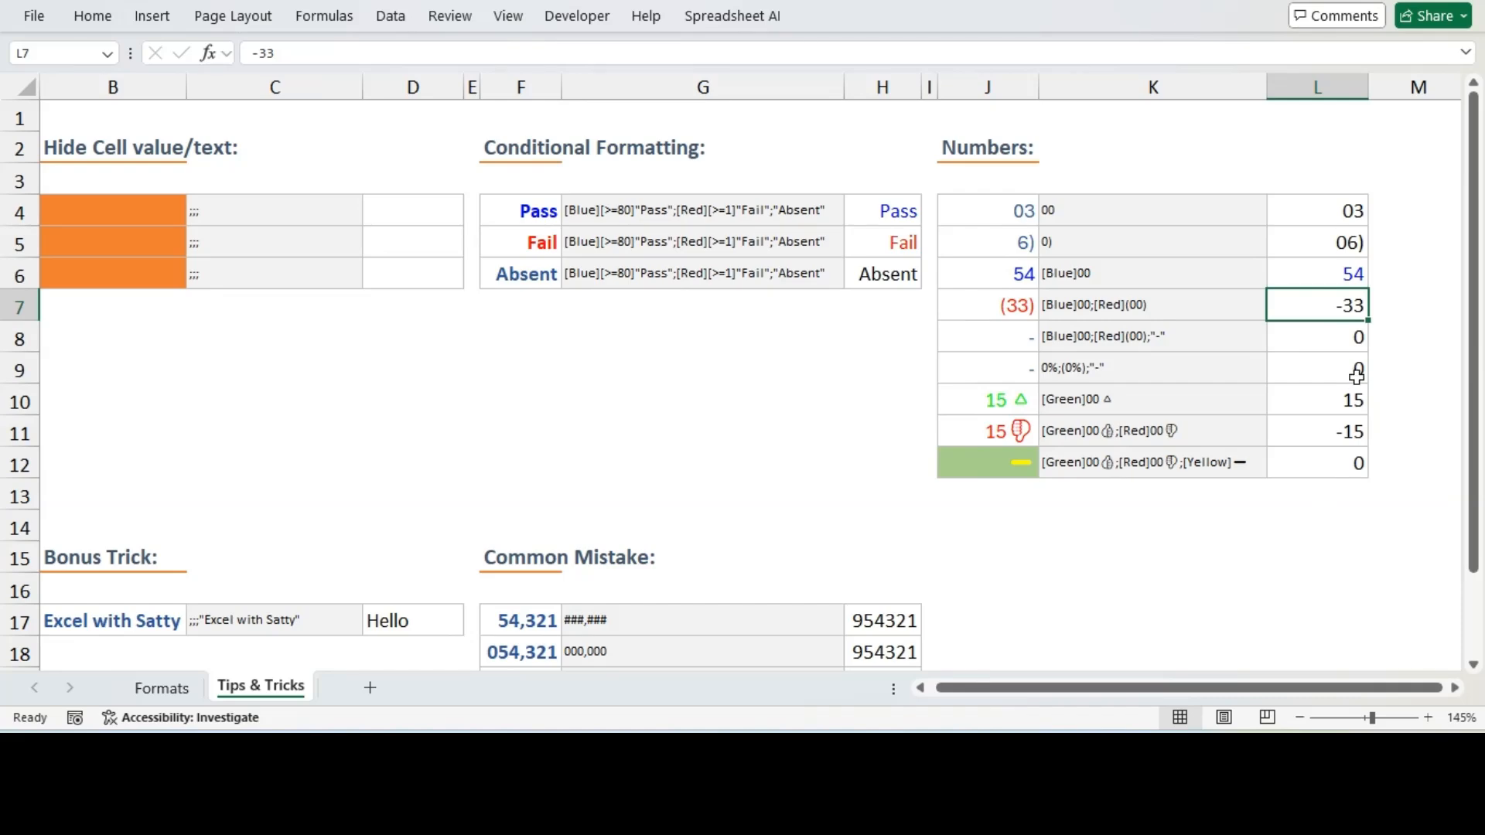
pyautogui.hotkey('ctrl', '1')
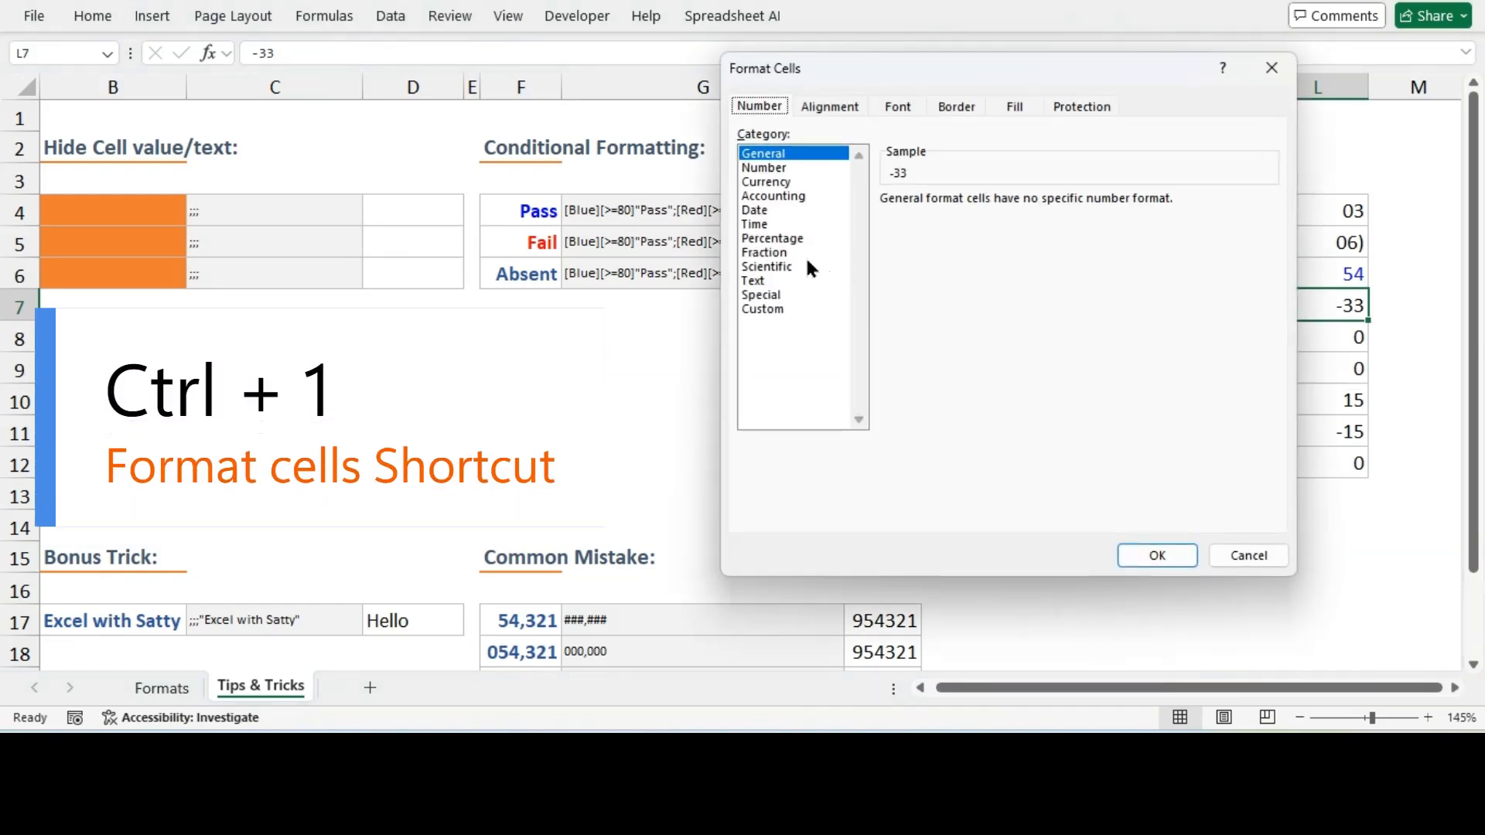
pyautogui.click(764, 310)
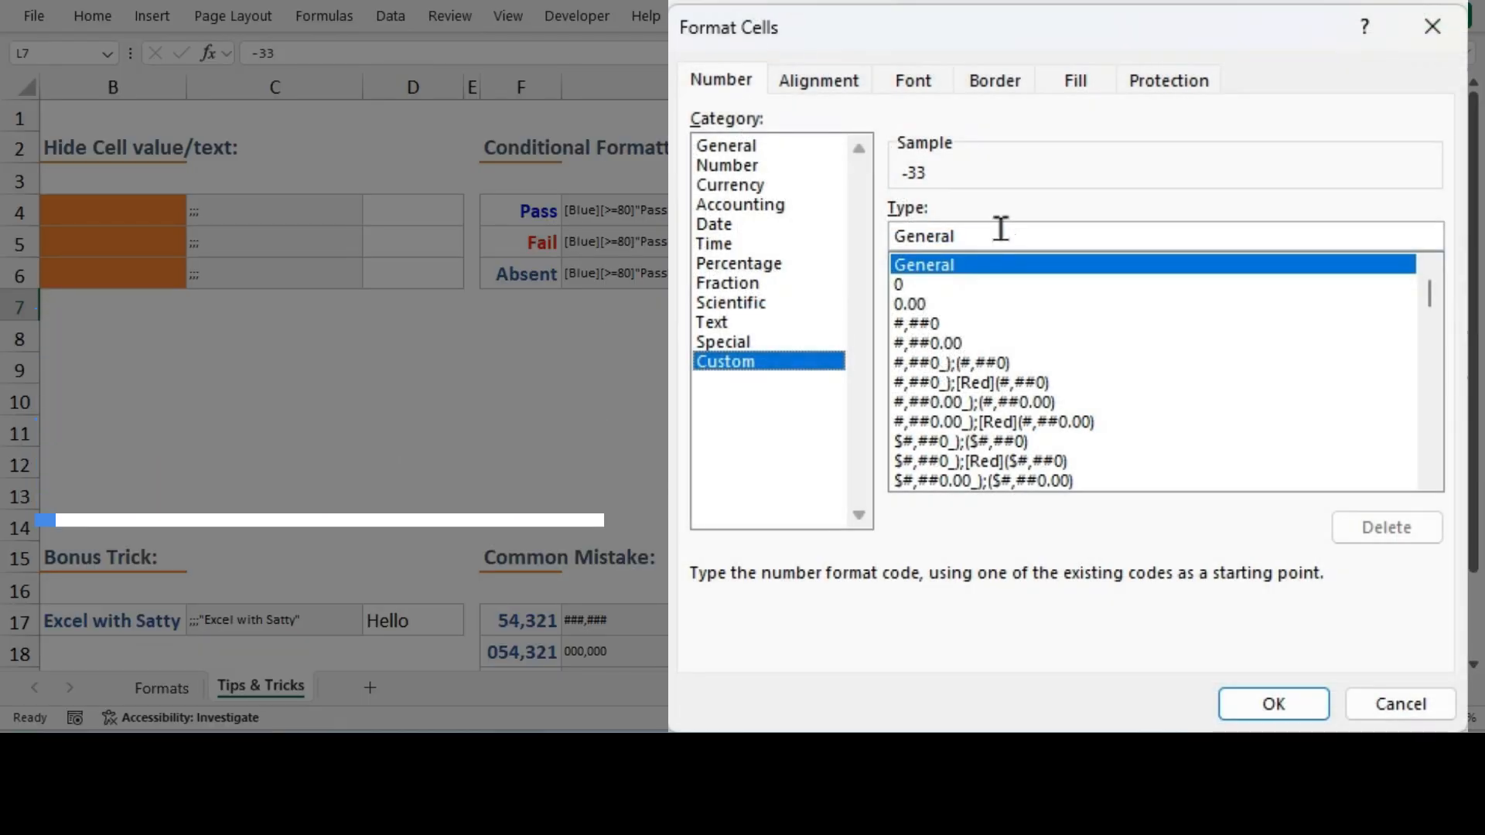
pyautogui.doubleClick(923, 236)
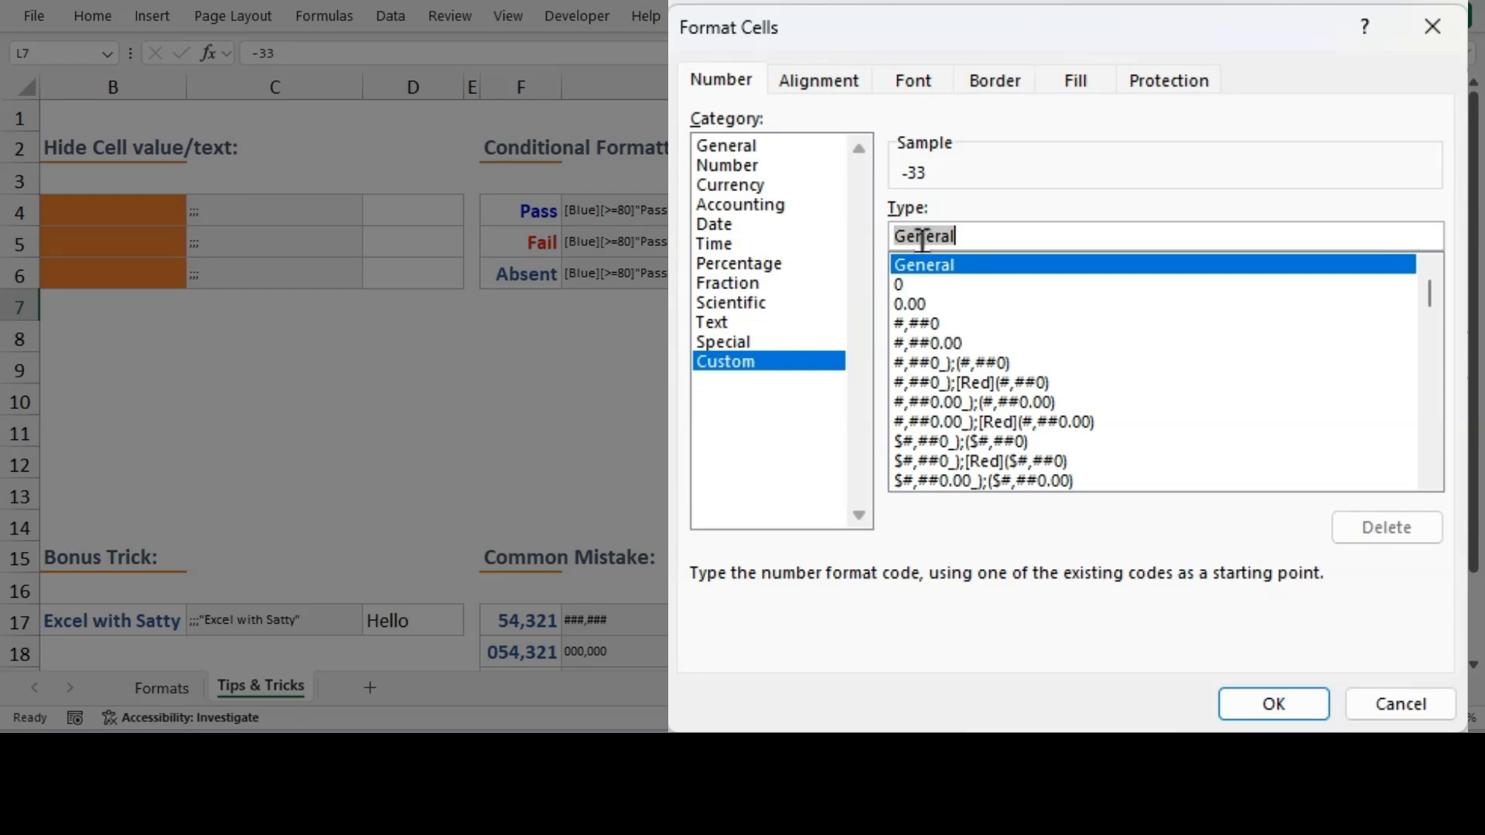
pyautogui.press('BackSpace')
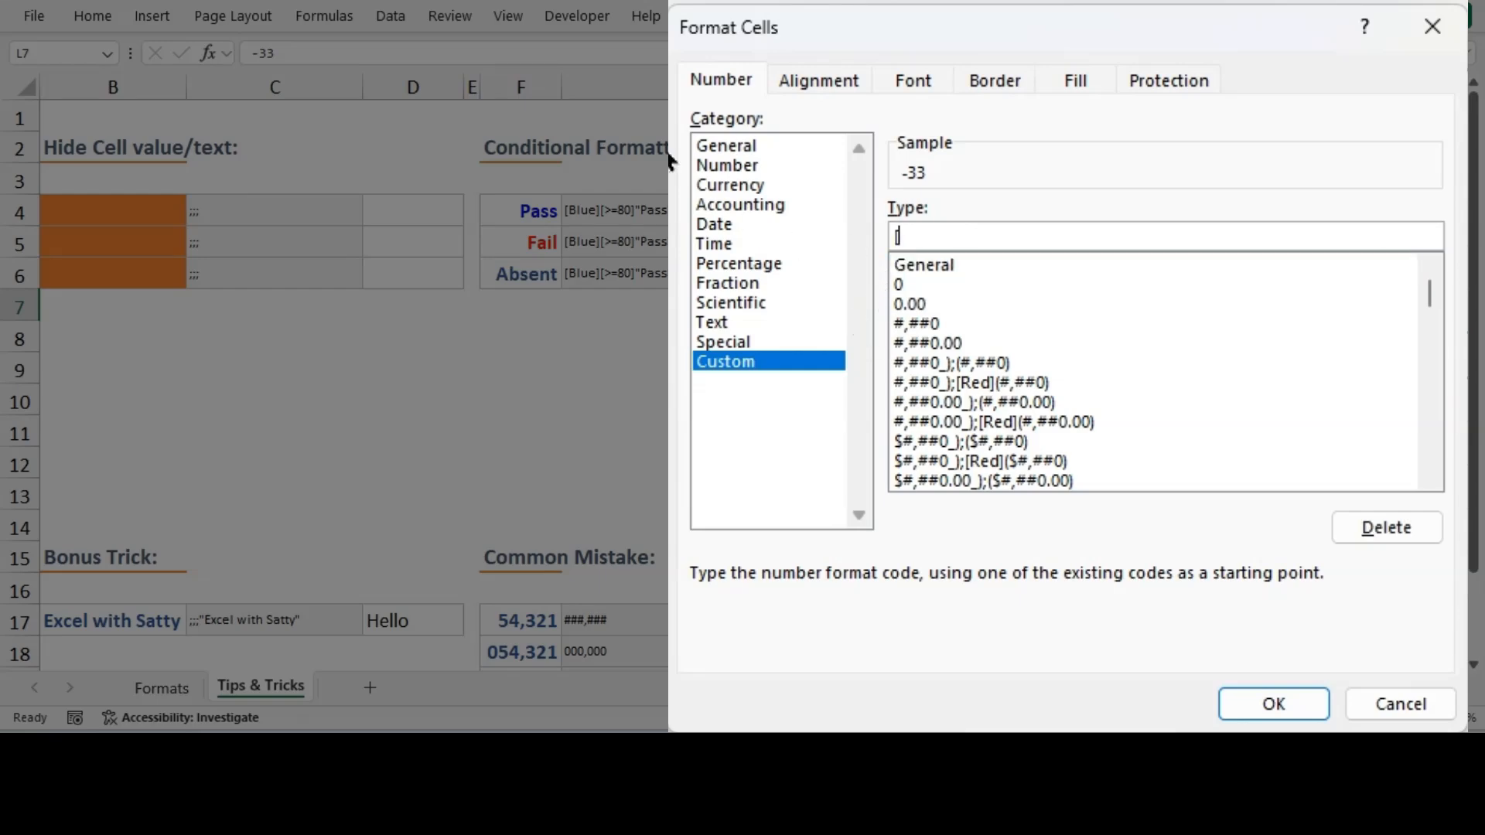
pyautogui.write('[Blue]0;[Red]')
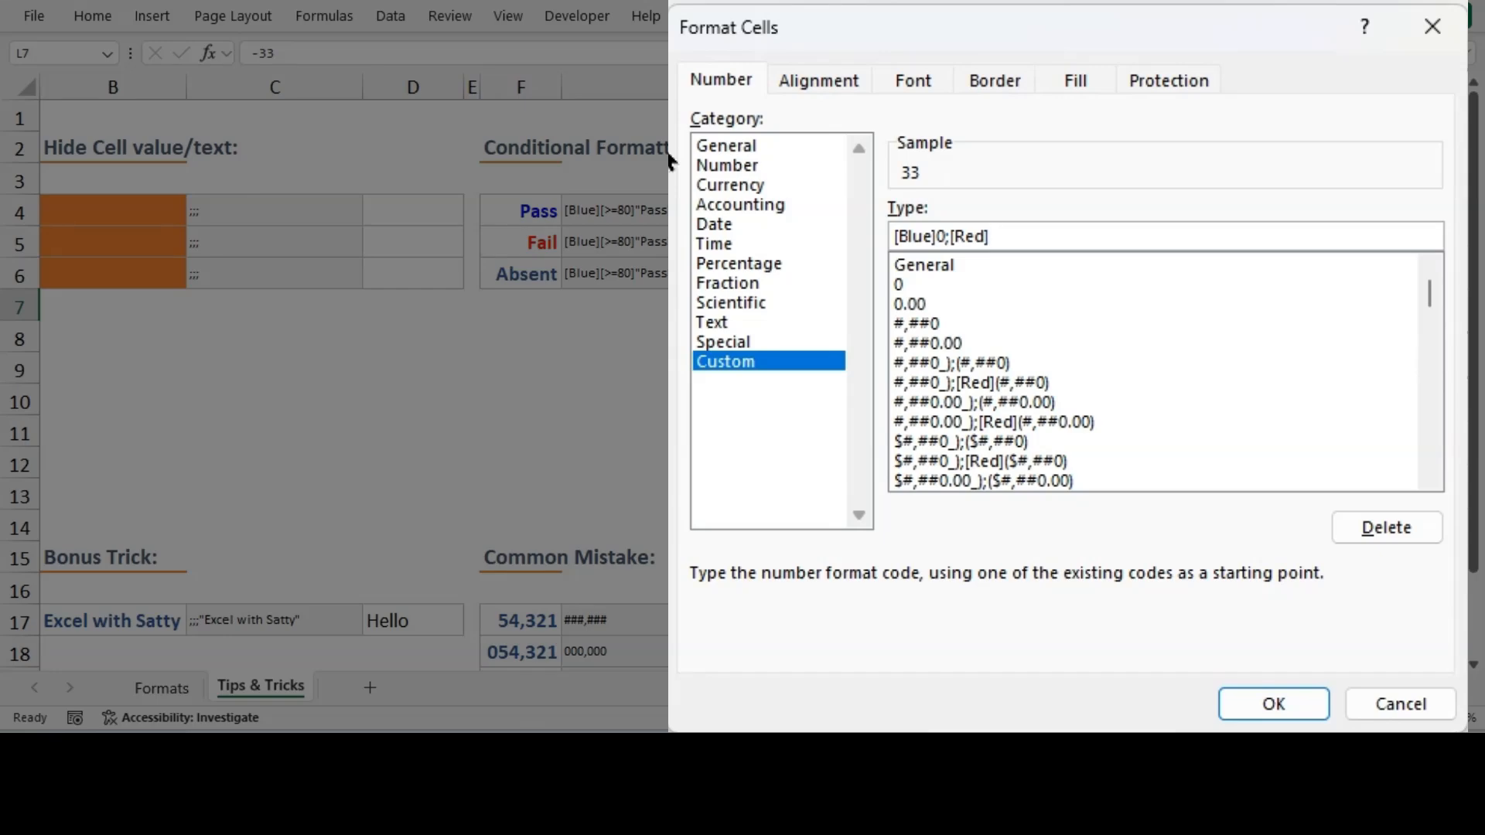
pyautogui.write('0')
pyautogui.write(')(')
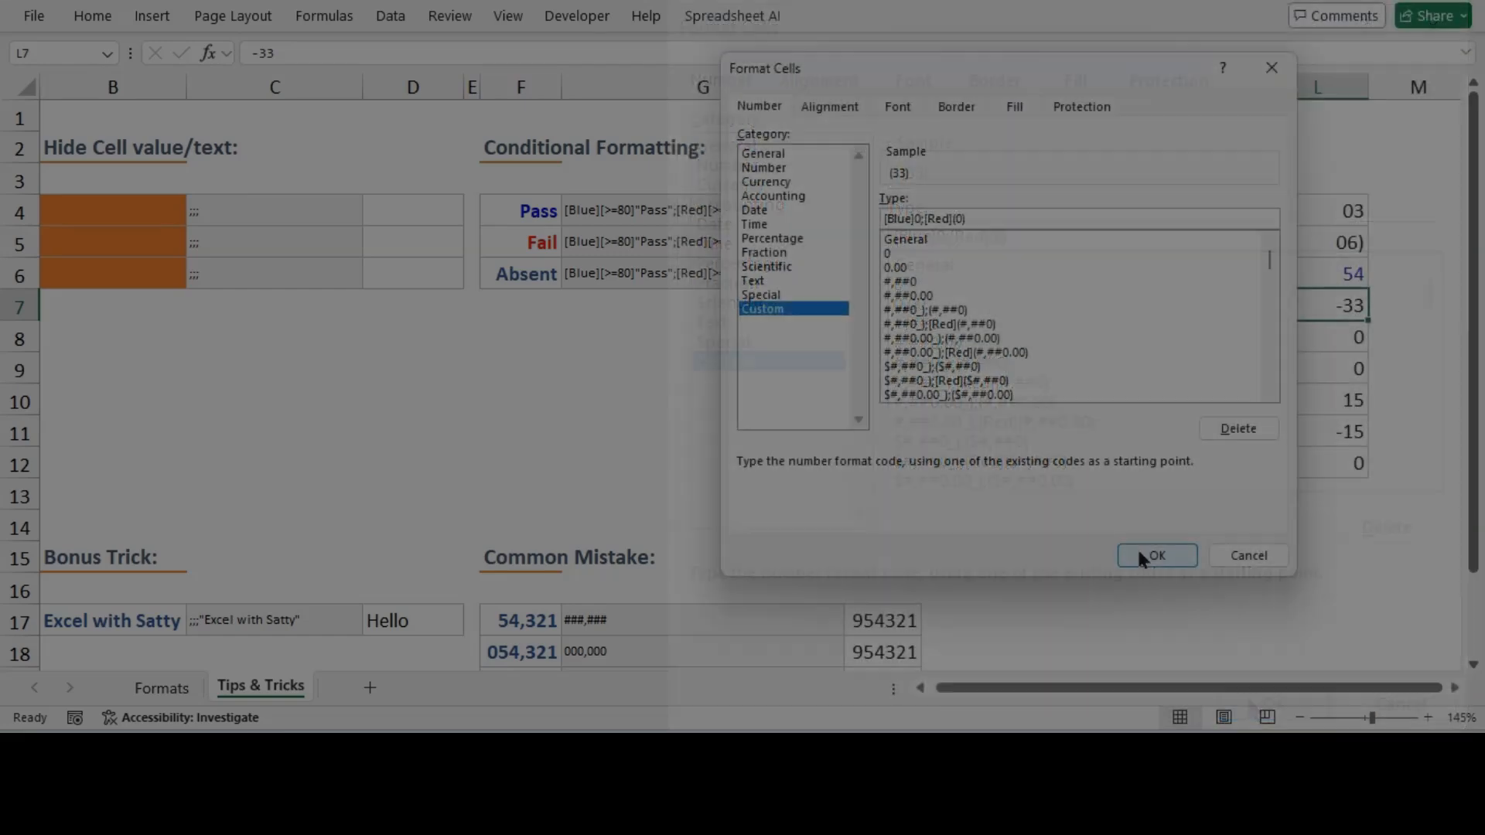
pyautogui.click(1156, 555)
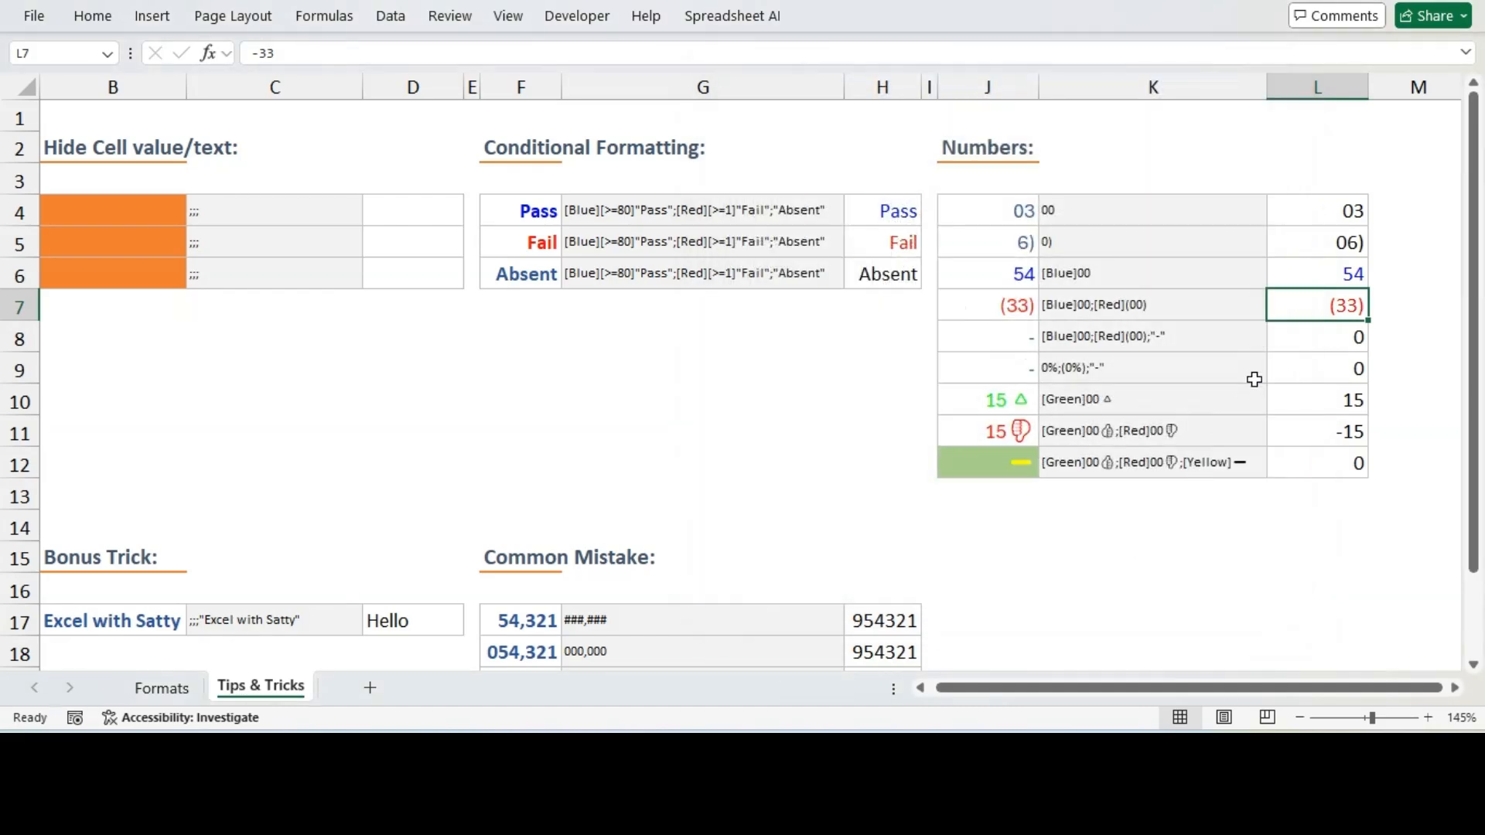
# Copy the format code [Blue]00;[Red](00);"-" from K8's contents
pyautogui.click(1306, 337)
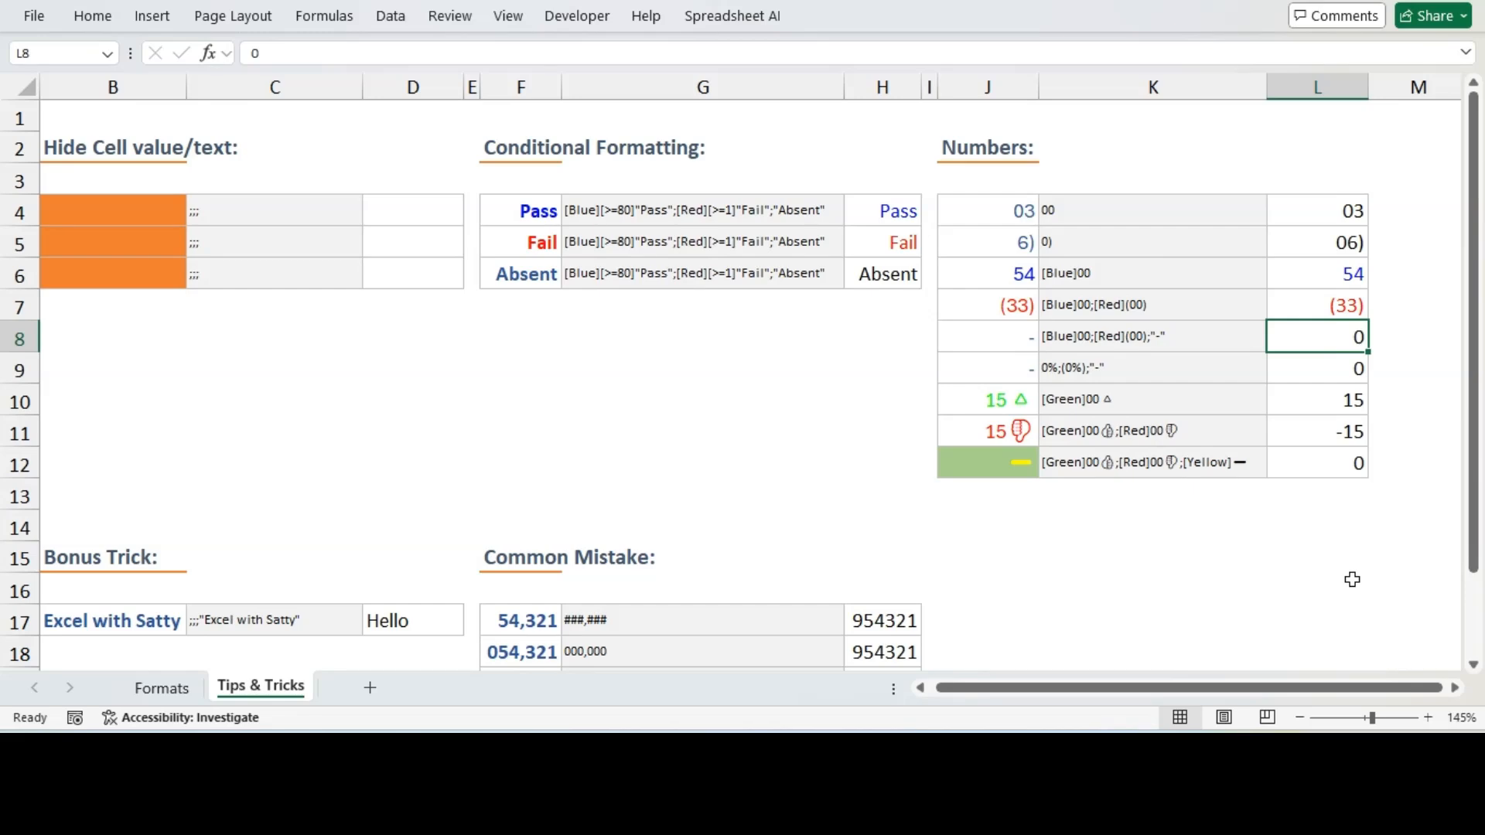
pyautogui.click(1109, 341)
pyautogui.moveTo(419, 46); pyautogui.dragTo(241, 46)
pyautogui.hotkey('ctrl', 'c')
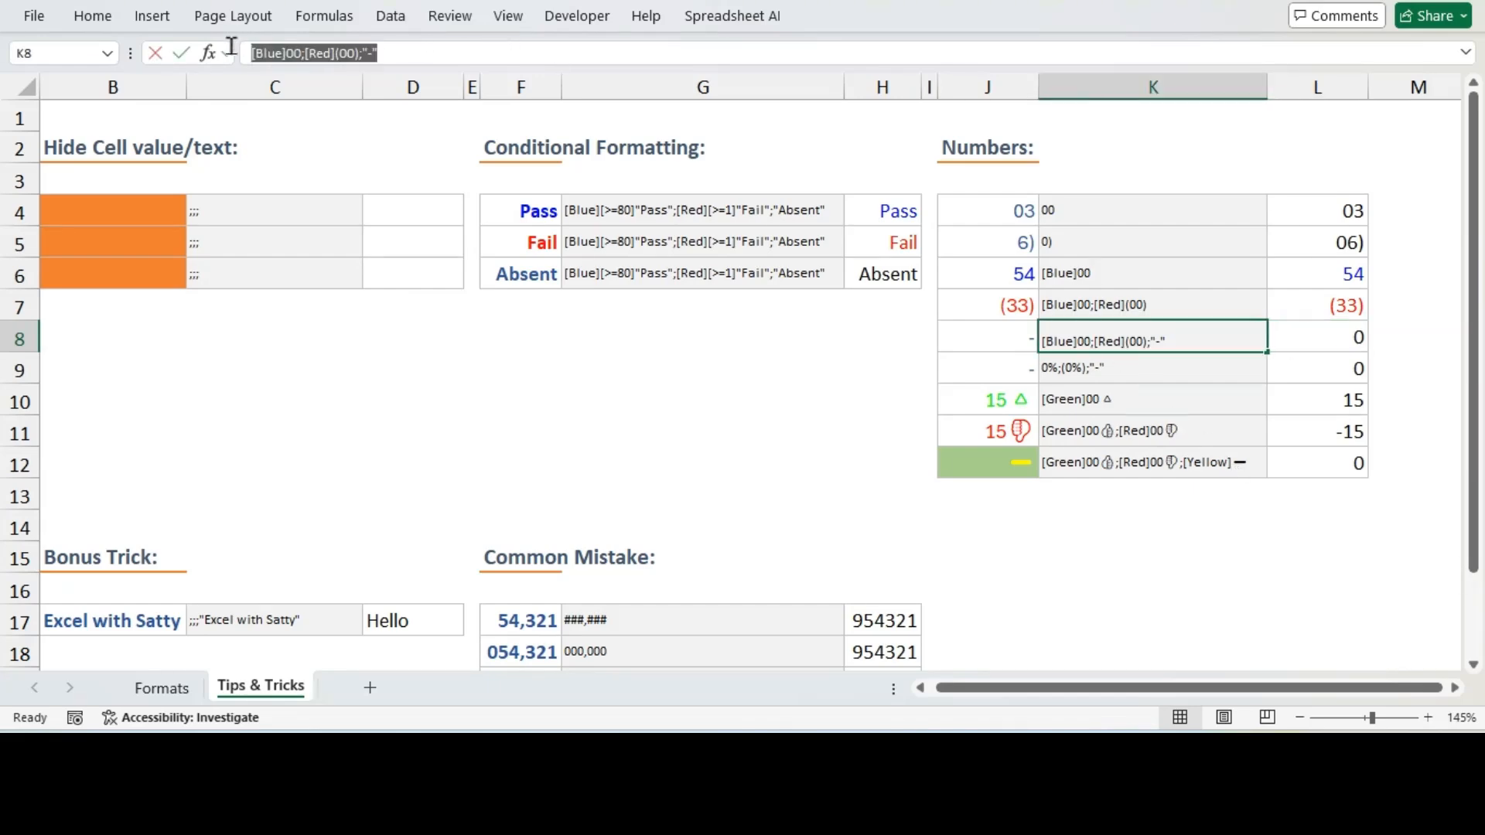
pyautogui.press('Escape')
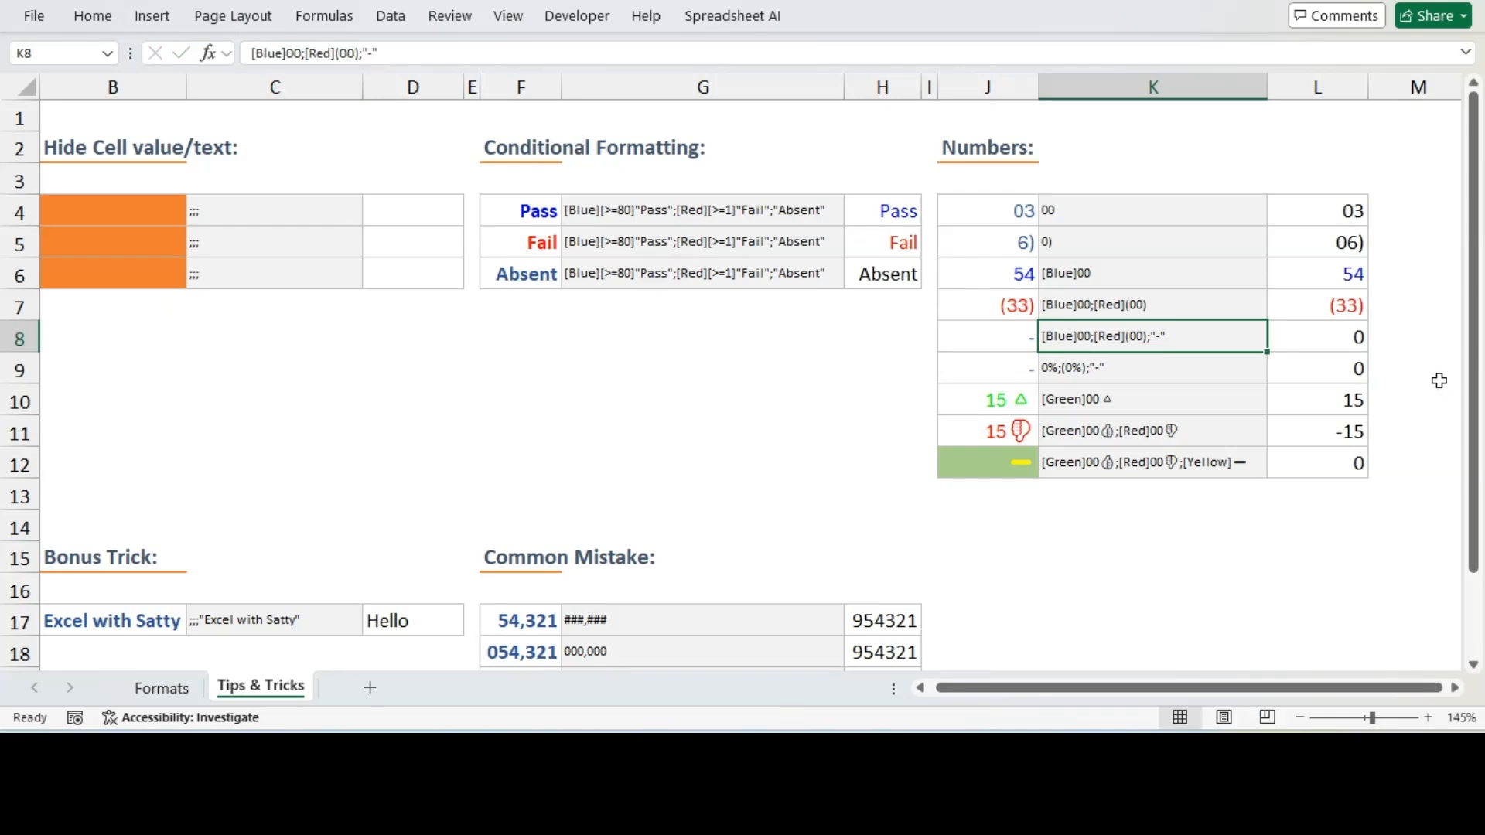
# Apply the custom number format [Blue]00;[Red](00);"-" to L8
pyautogui.click(1346, 345)
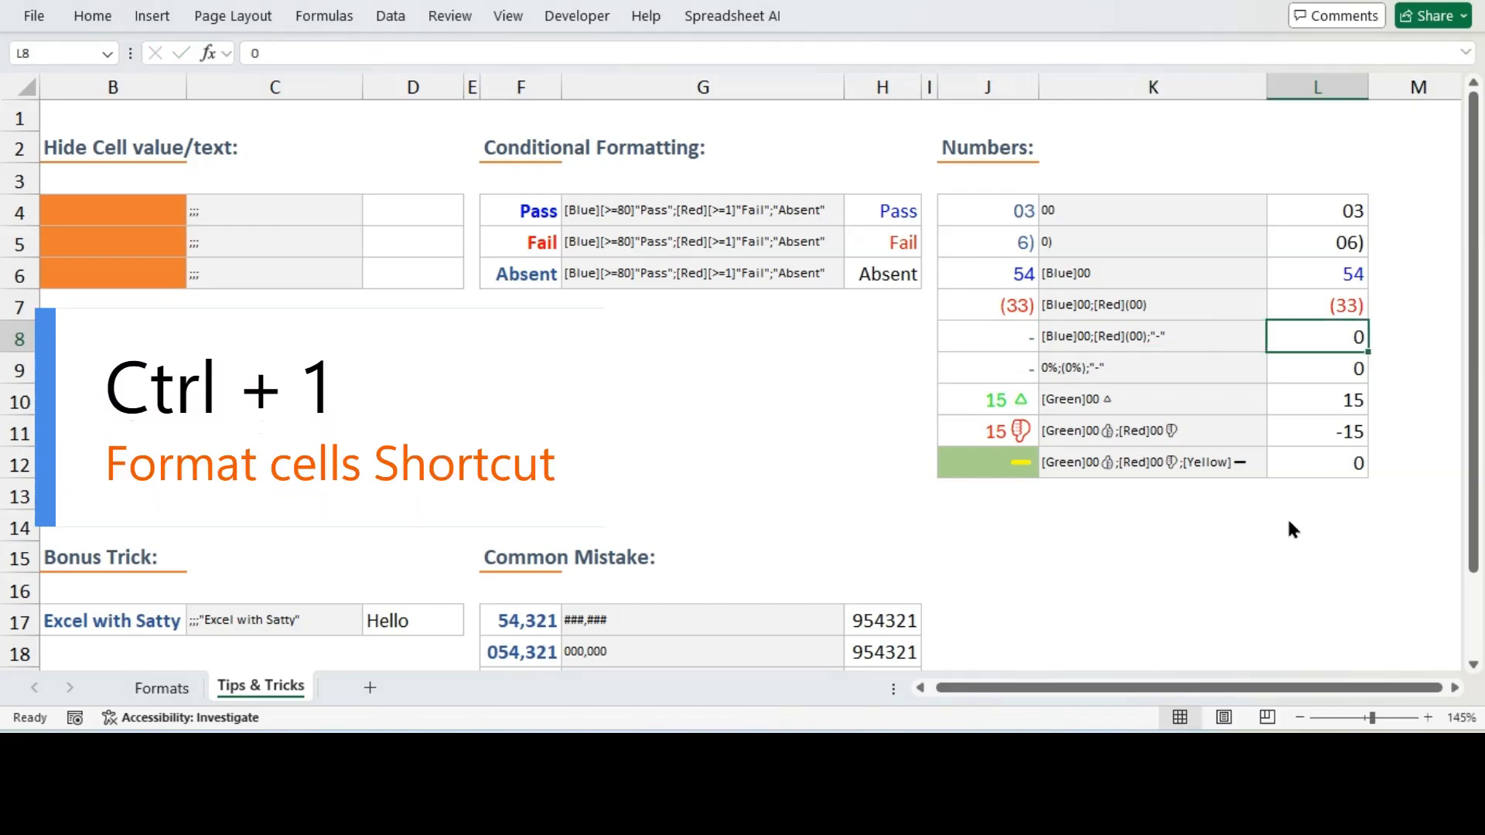
pyautogui.hotkey('ctrl', '1')
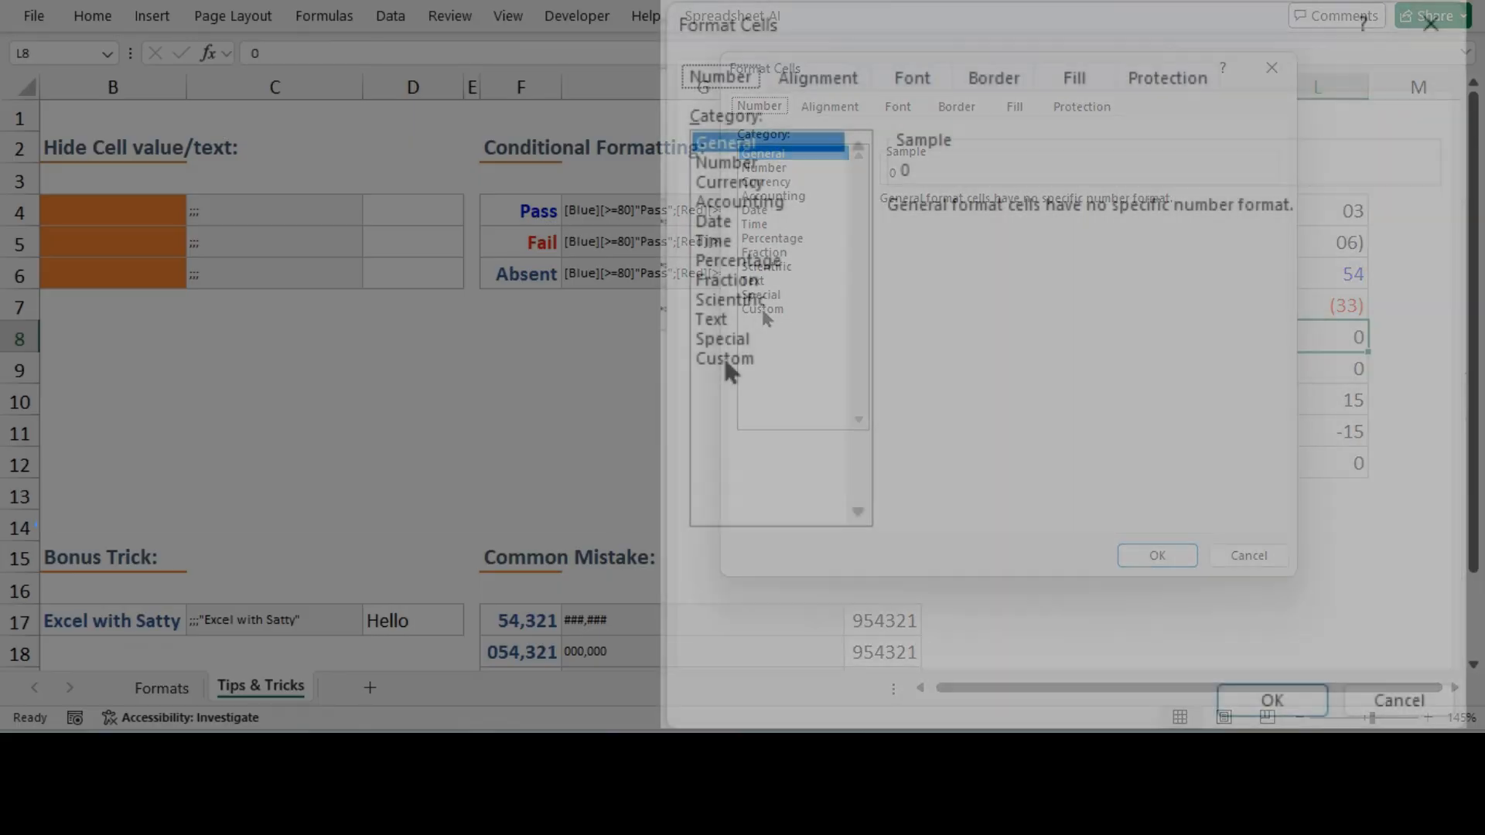
pyautogui.click(763, 310)
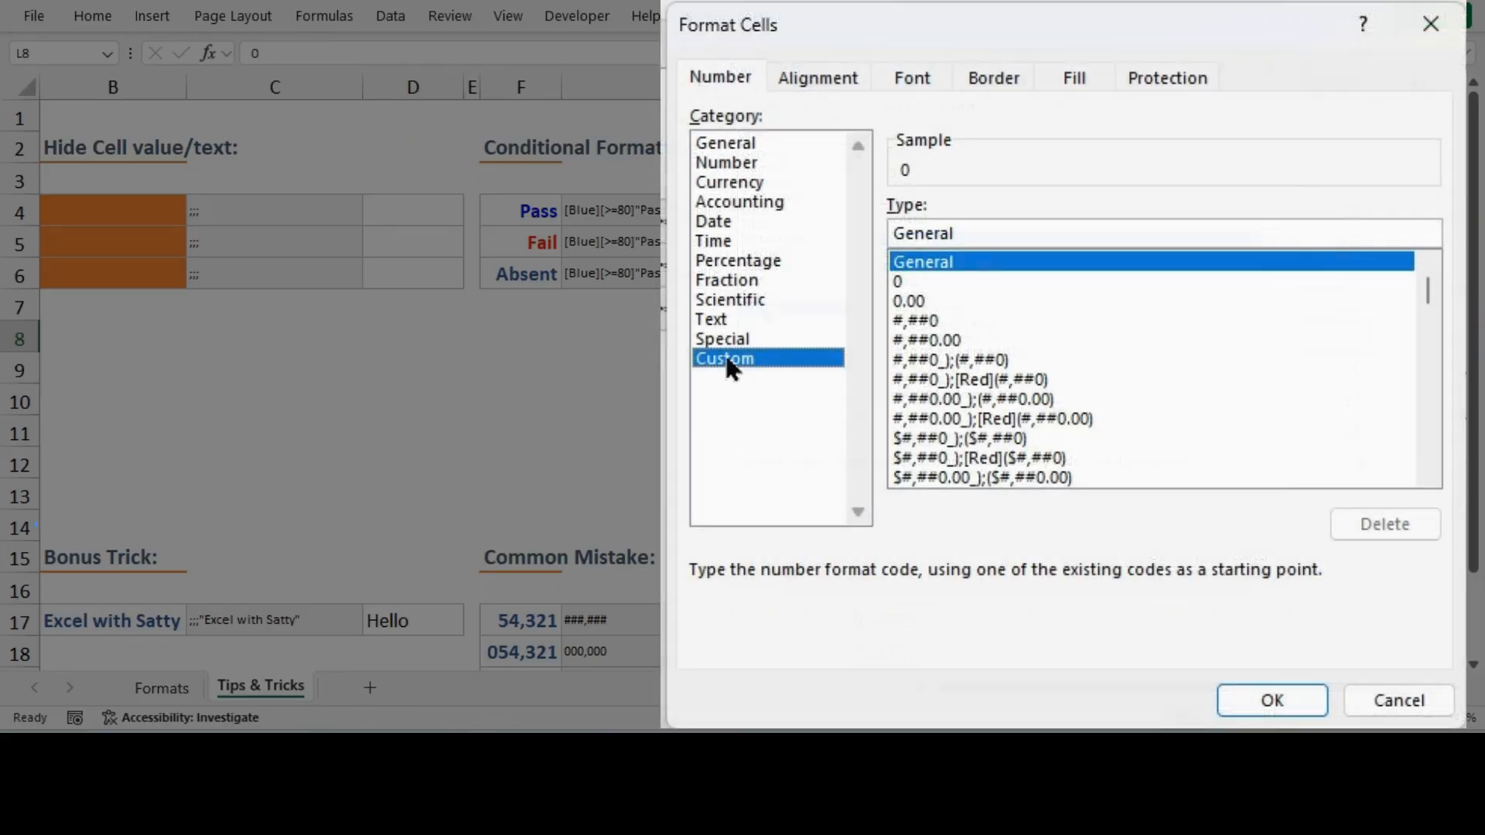
pyautogui.click(954, 232)
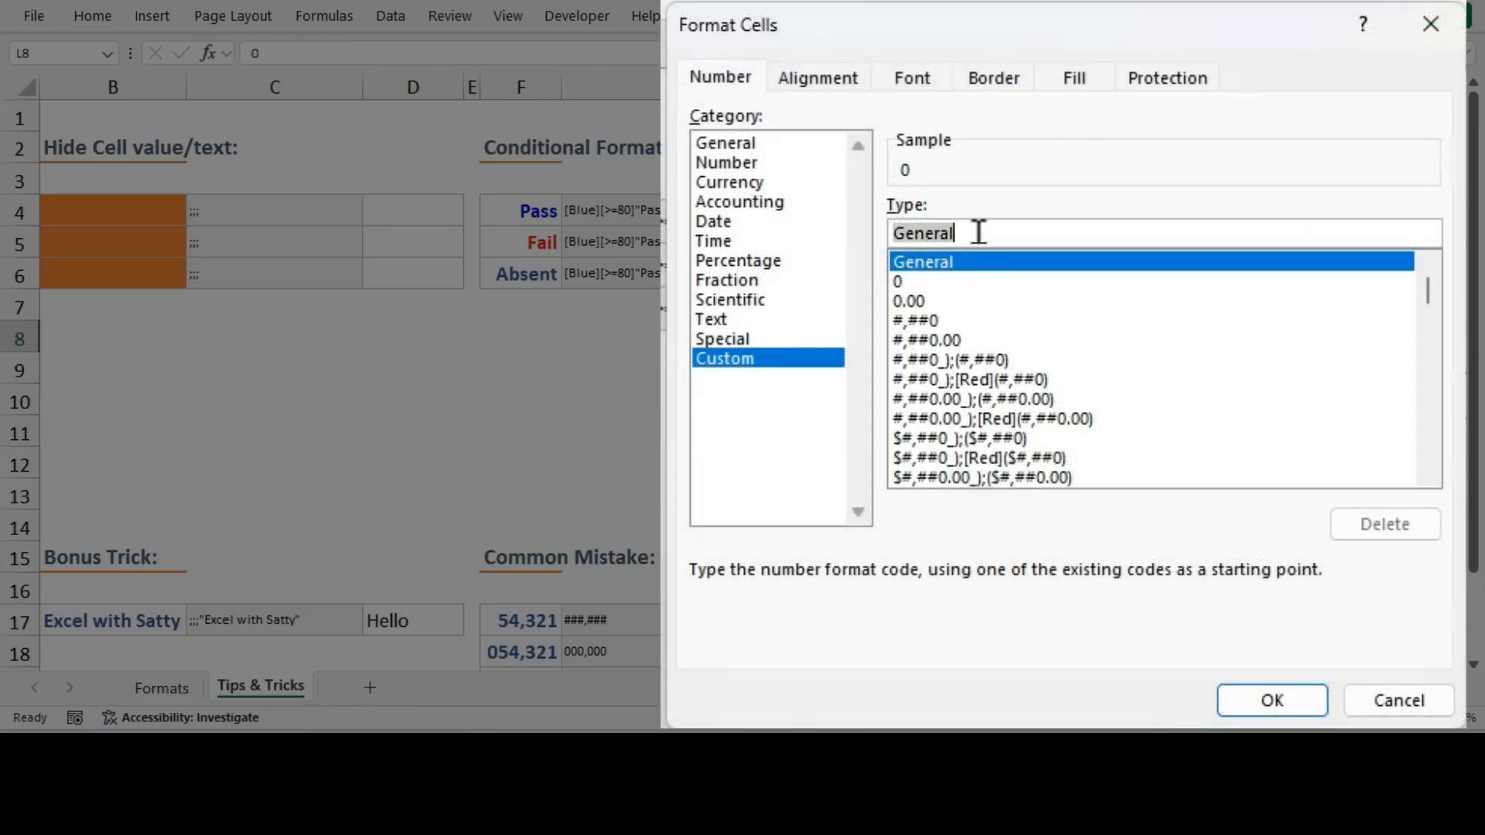
pyautogui.hotkey('ctrl', 'v')
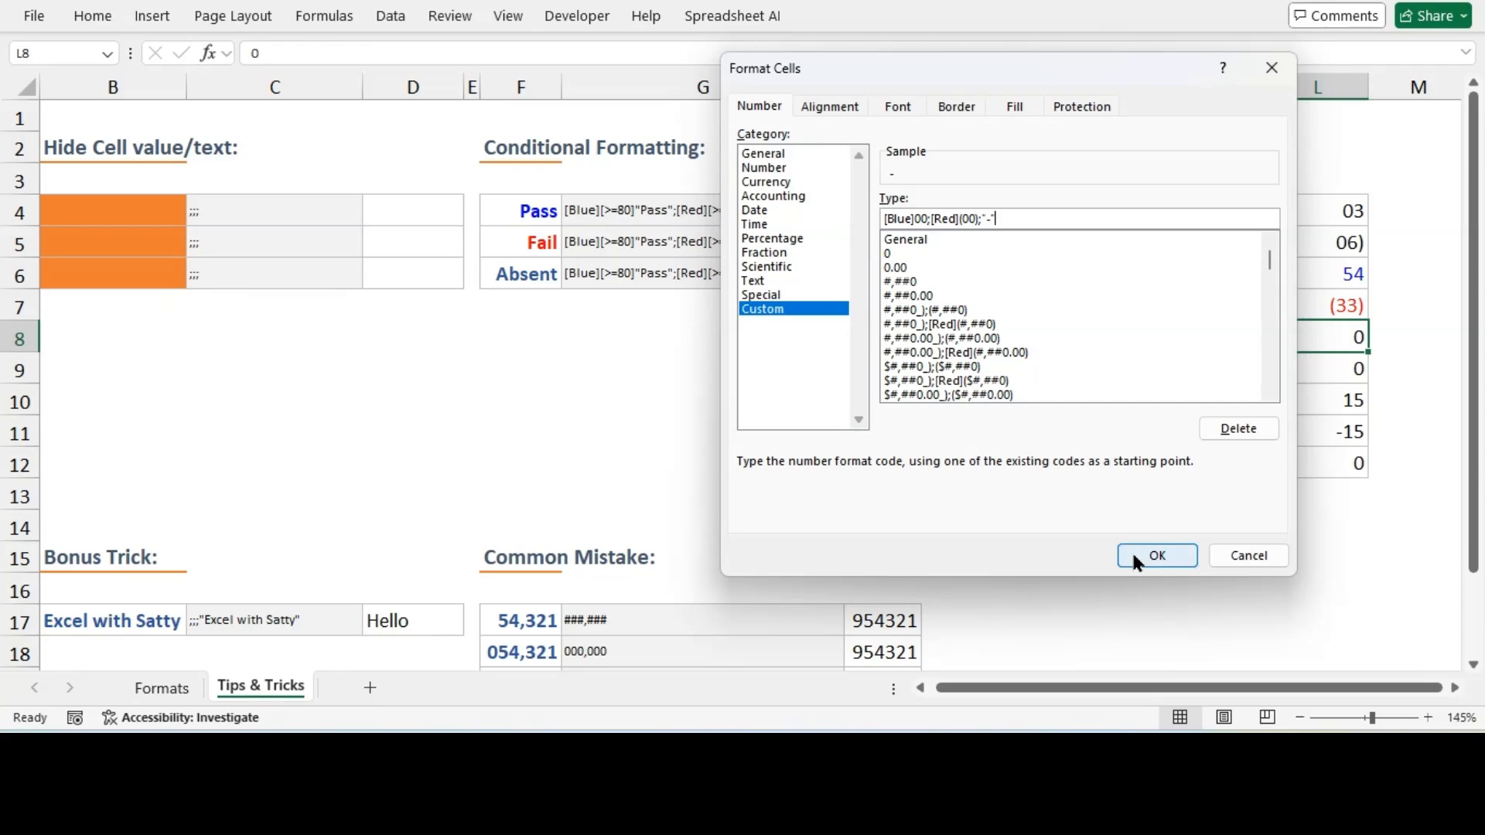
pyautogui.click(1136, 556)
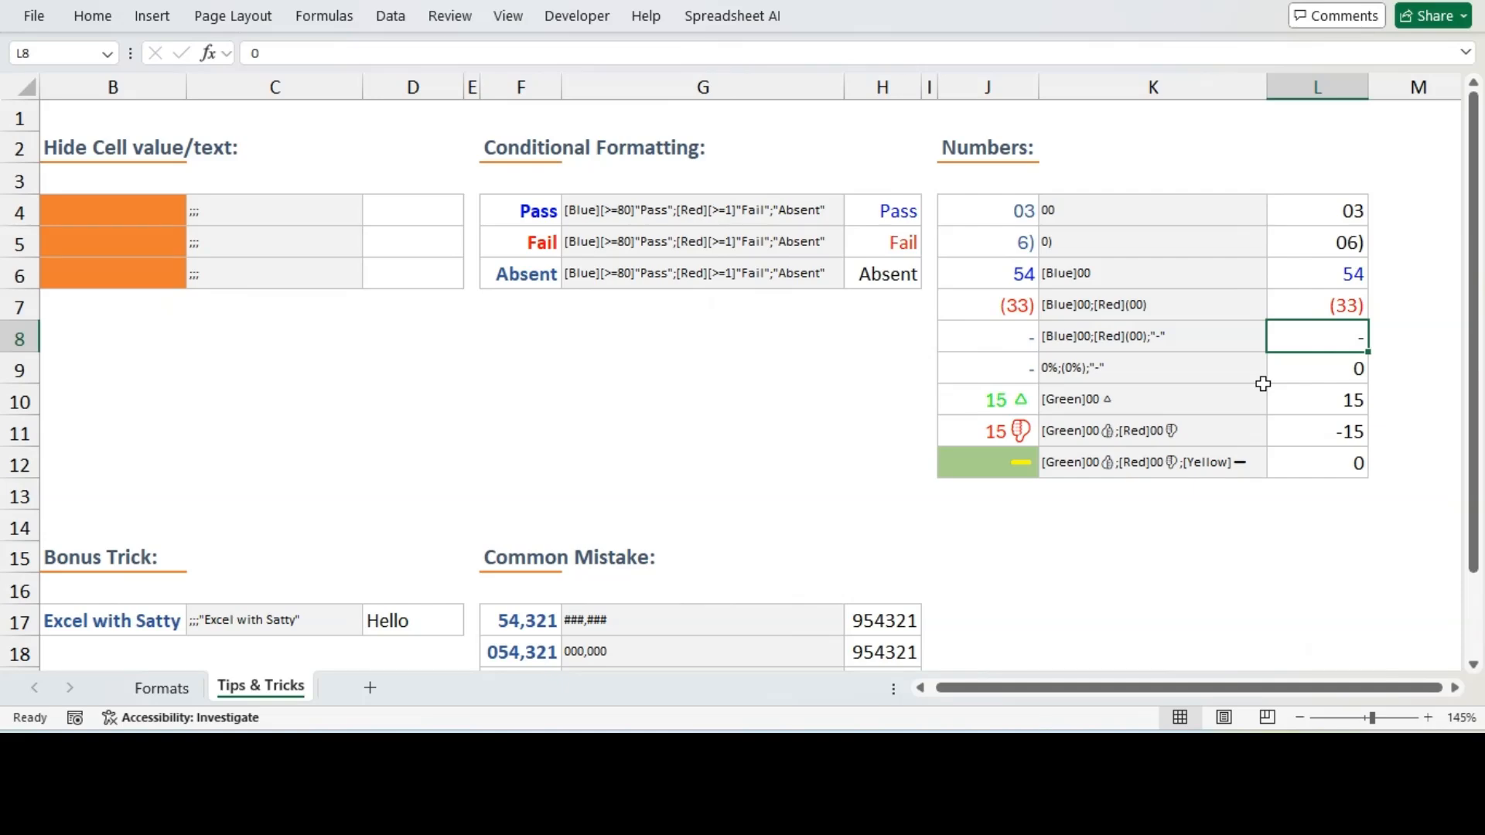
# Edit L8's custom format to [Blue]00;[Red](00); so zero values display blank
pyautogui.hotkey('ctrl', '1')
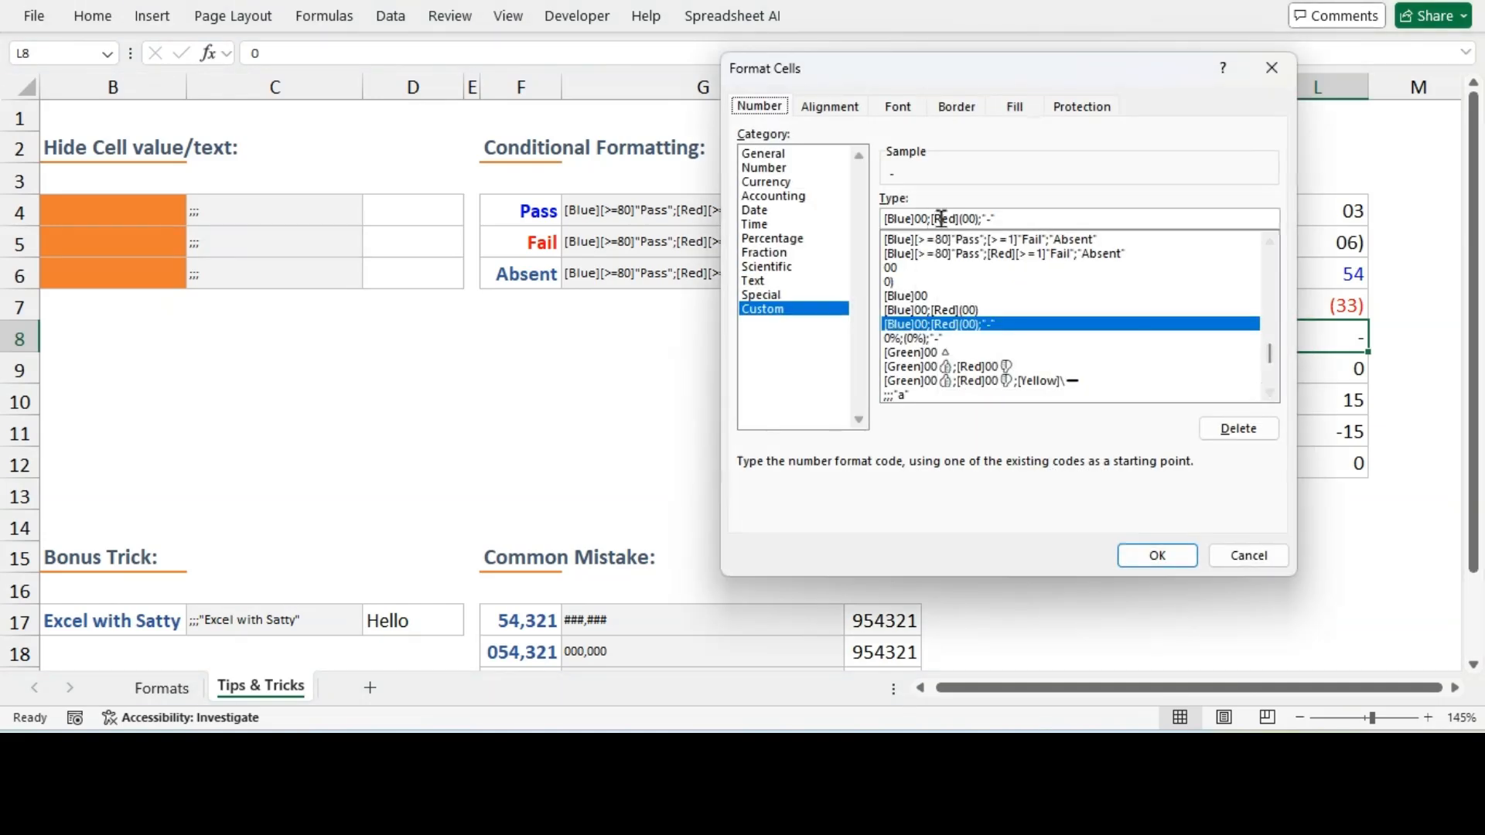
pyautogui.click(989, 219)
pyautogui.press('BackSpace')
pyautogui.press('BackSpace')
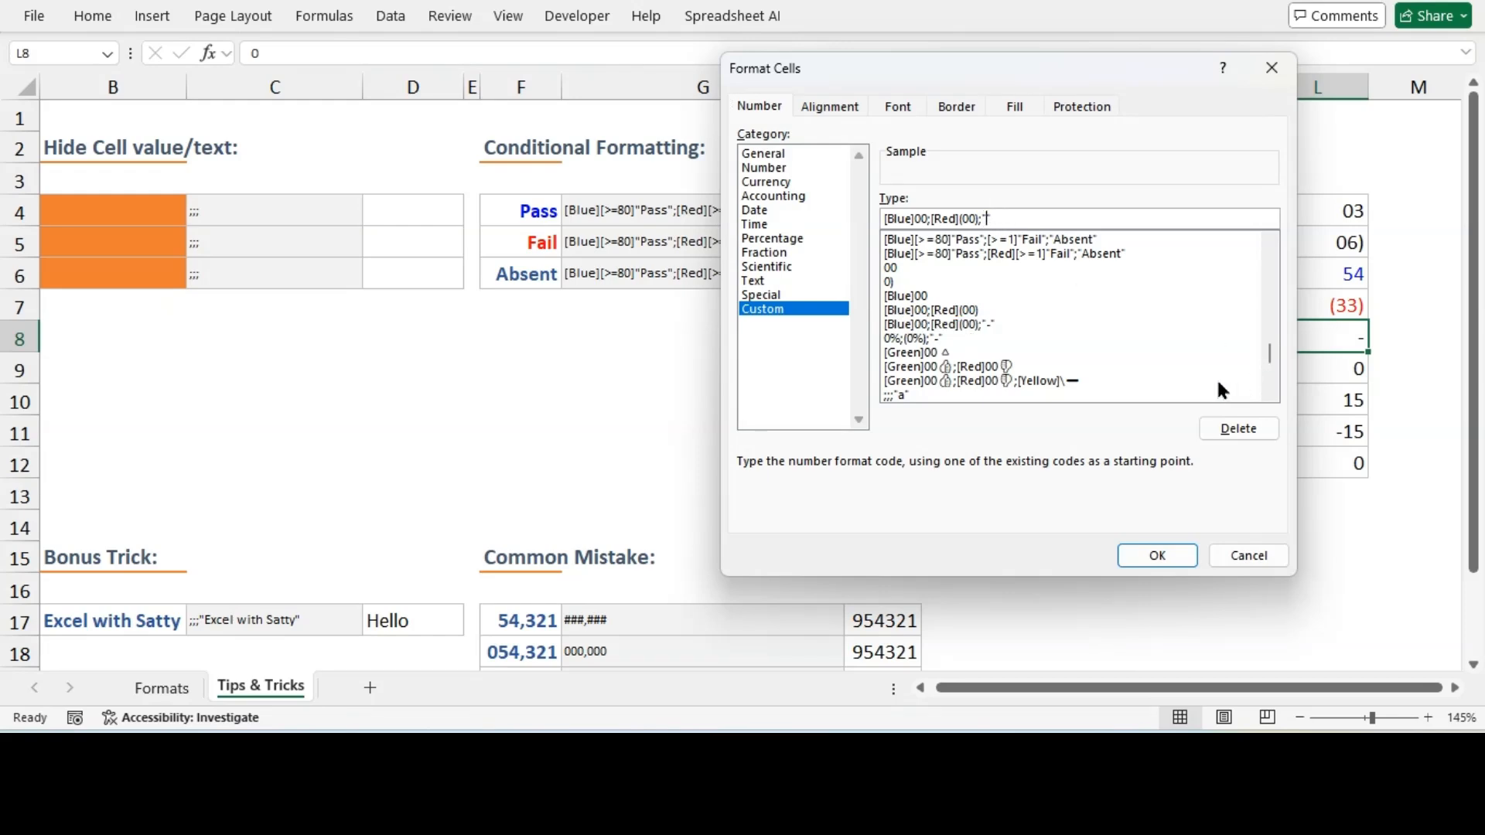
pyautogui.click(1154, 557)
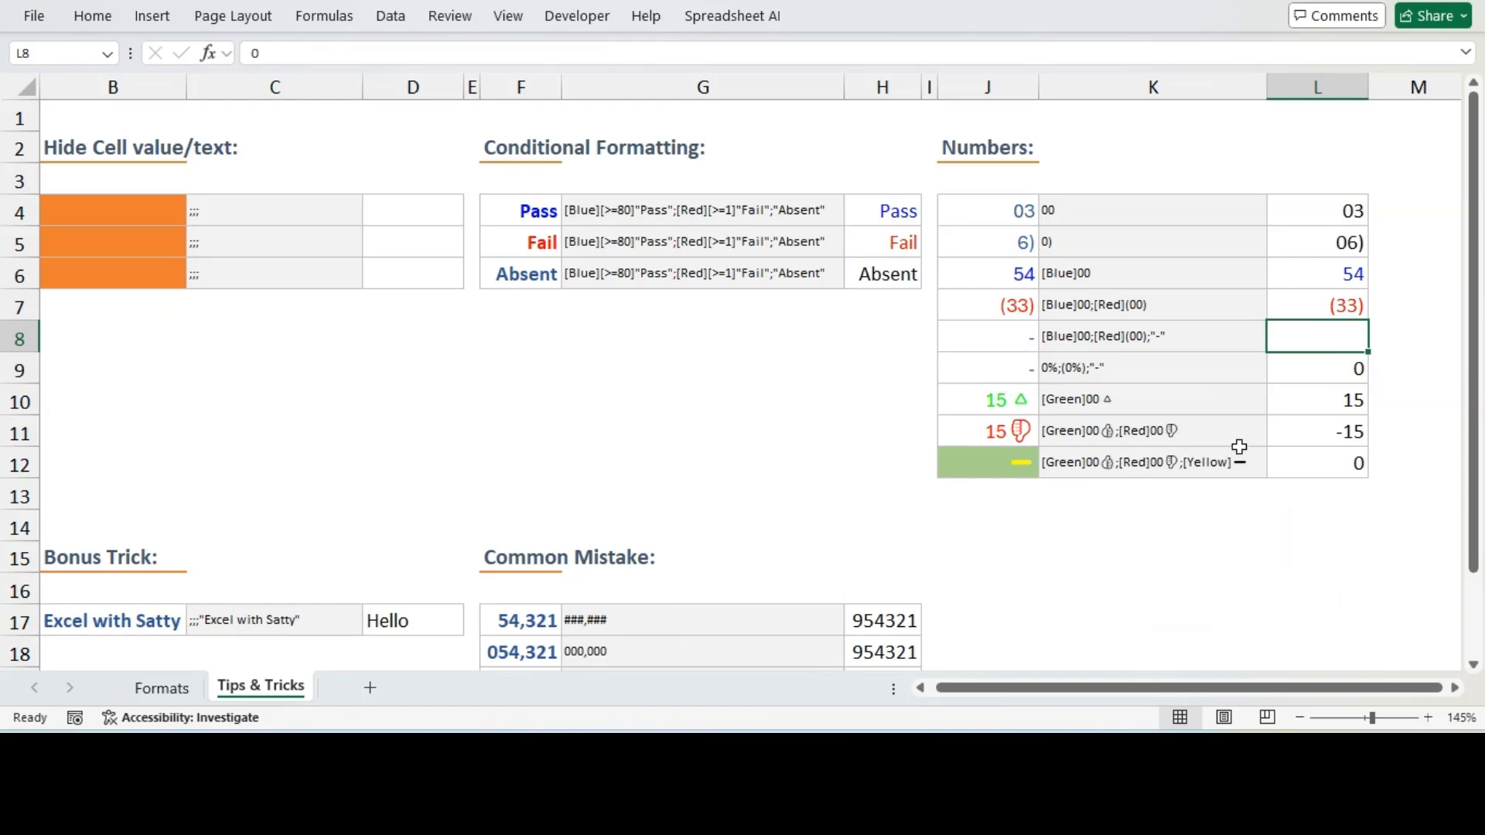
# Test L8's format by entering 5, then -4, then 0 in the cell
pyautogui.write('5')
pyautogui.press('Return')
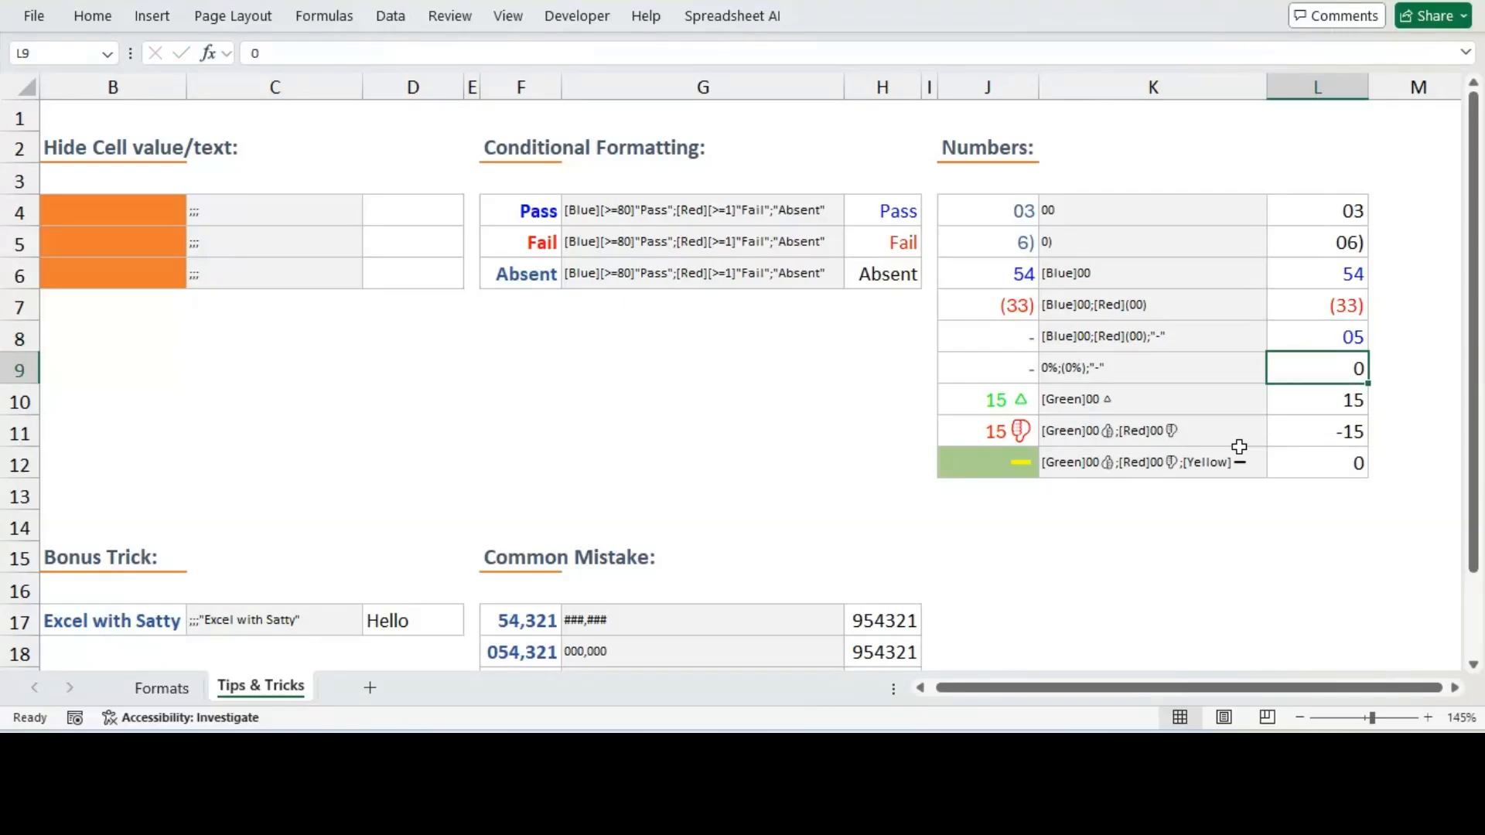
pyautogui.press('Up')
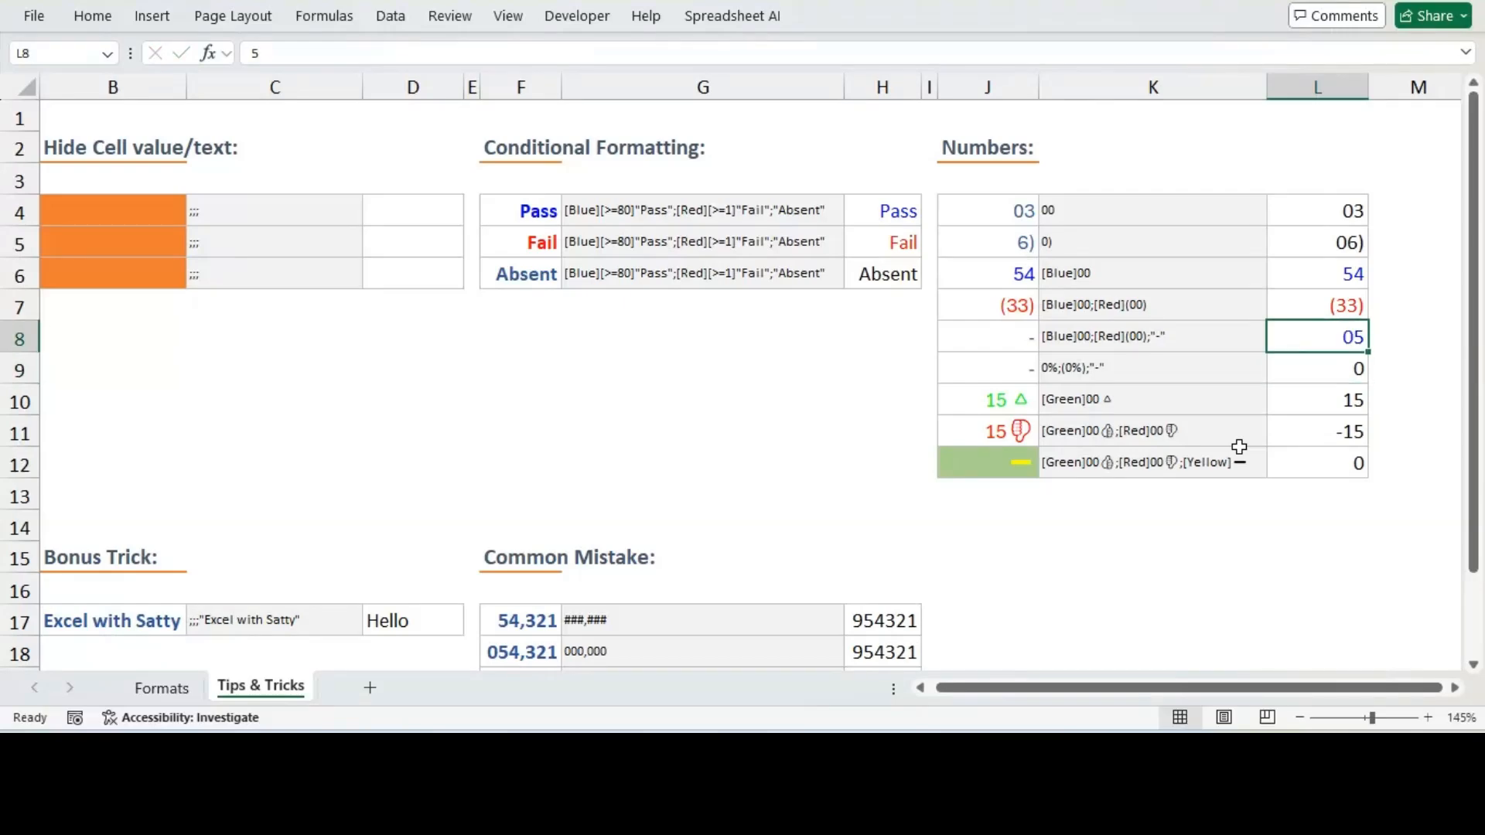
pyautogui.write('-4')
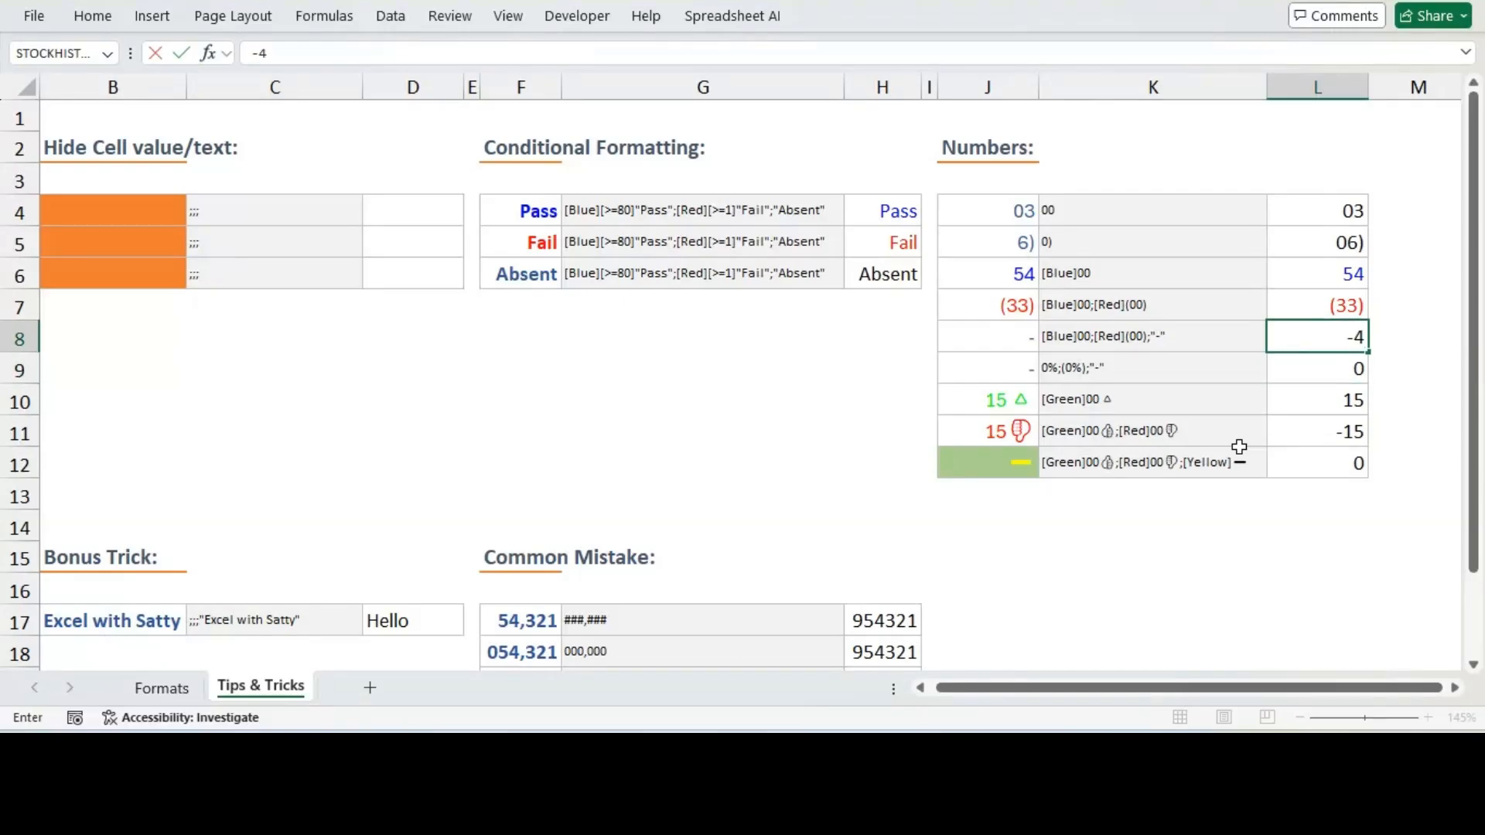
pyautogui.press('Return')
pyautogui.press('Up')
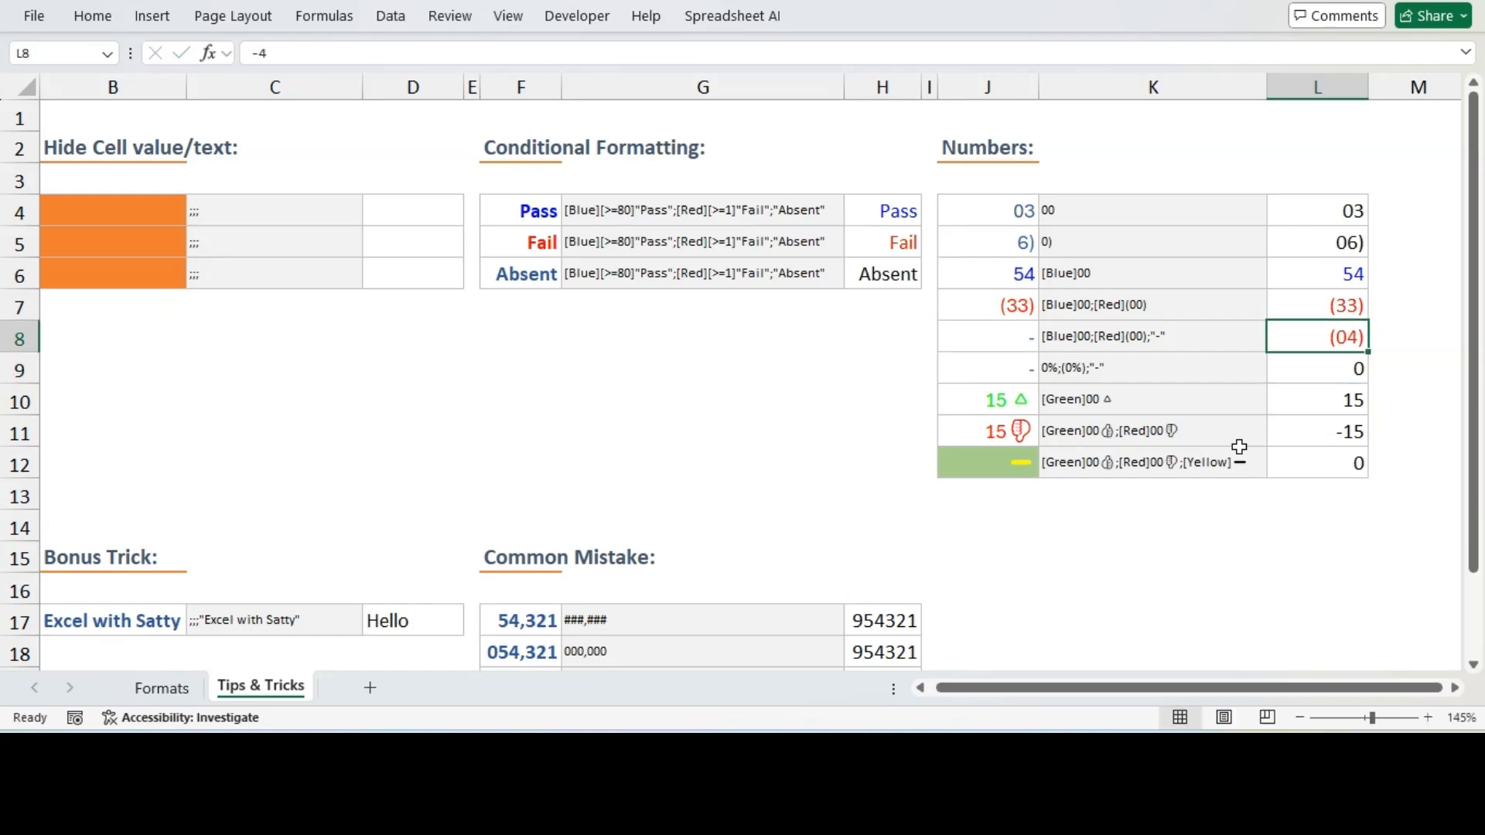
pyautogui.write('0')
pyautogui.press('Return')
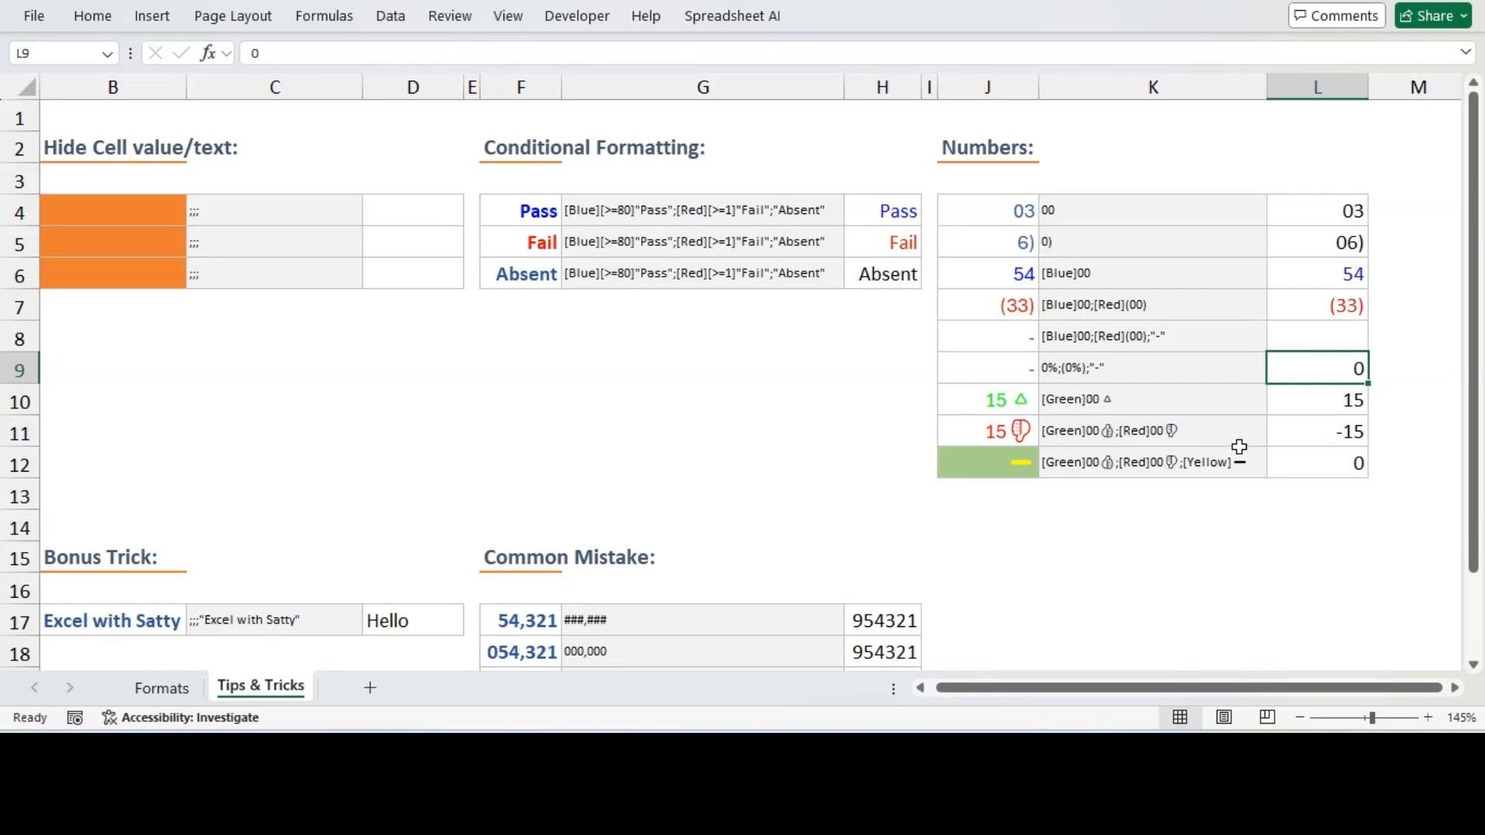
# Apply the Percent style to L9
pyautogui.click(90, 17)
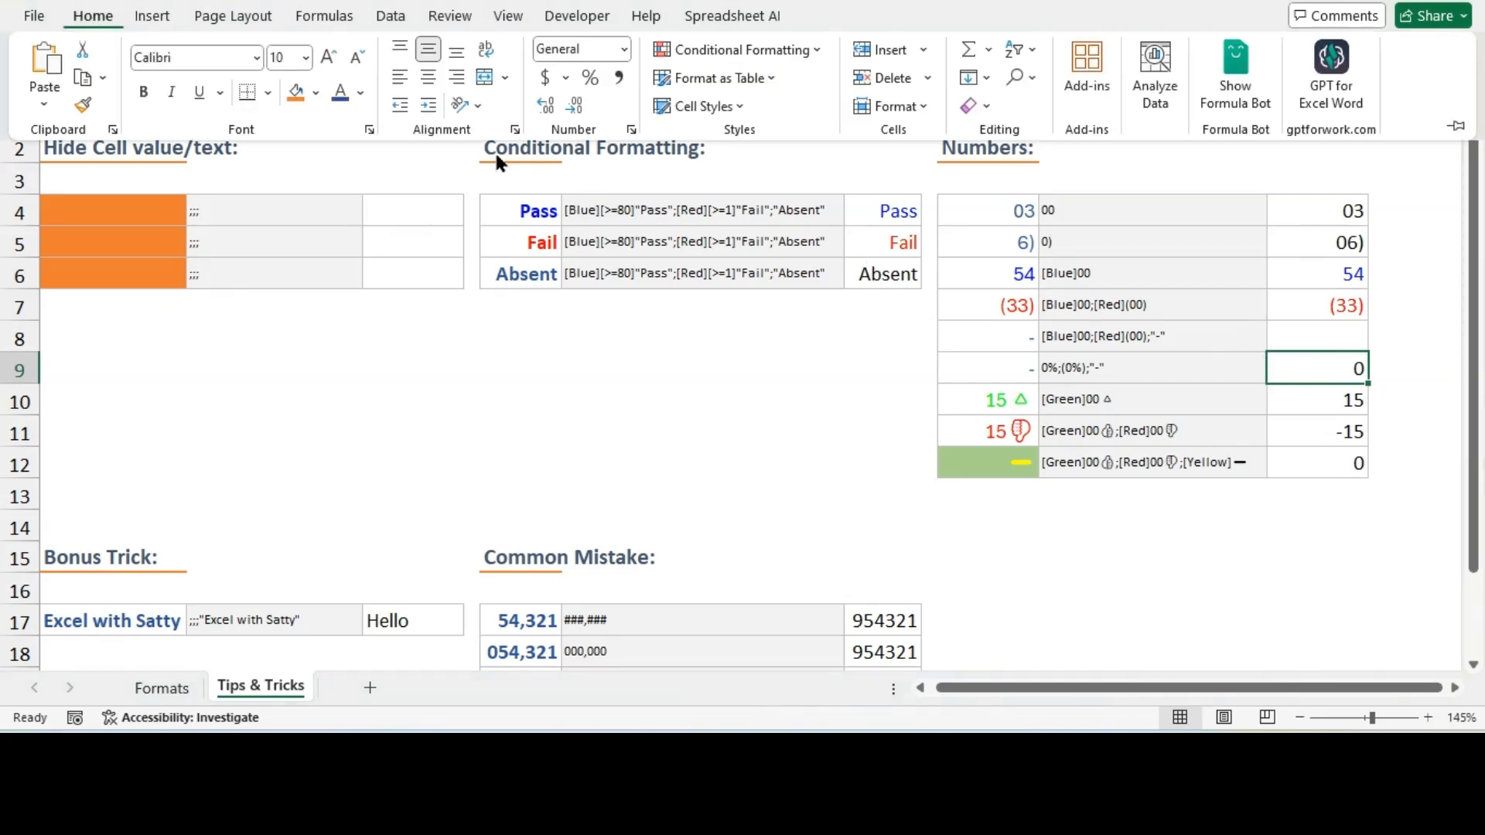
pyautogui.click(588, 78)
pyautogui.click(1316, 363)
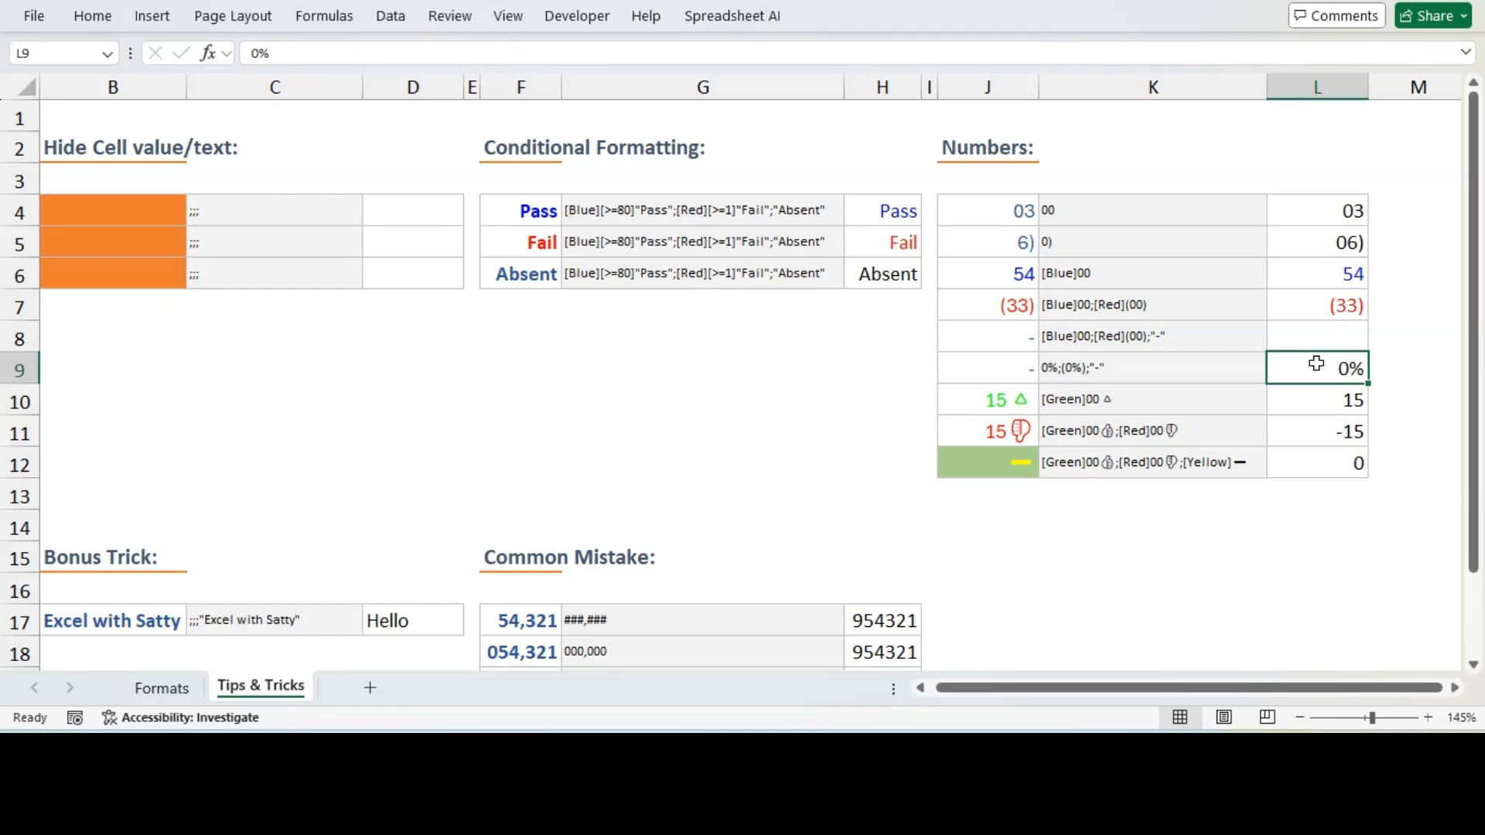
# Test L9's percentage format by entering 45, then -90, then 0
pyautogui.write('45')
pyautogui.press('Return')
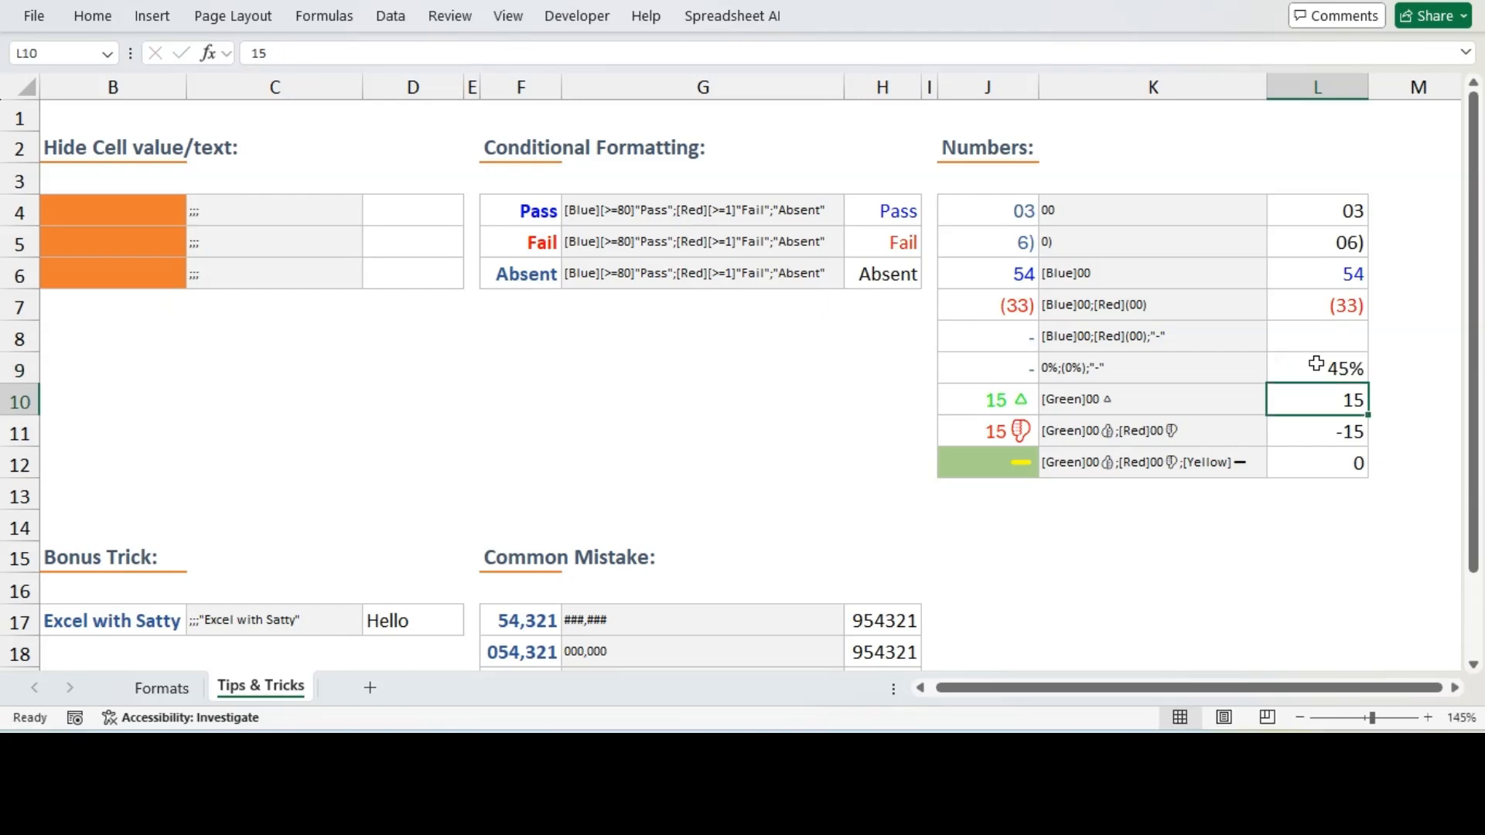
pyautogui.click(1316, 364)
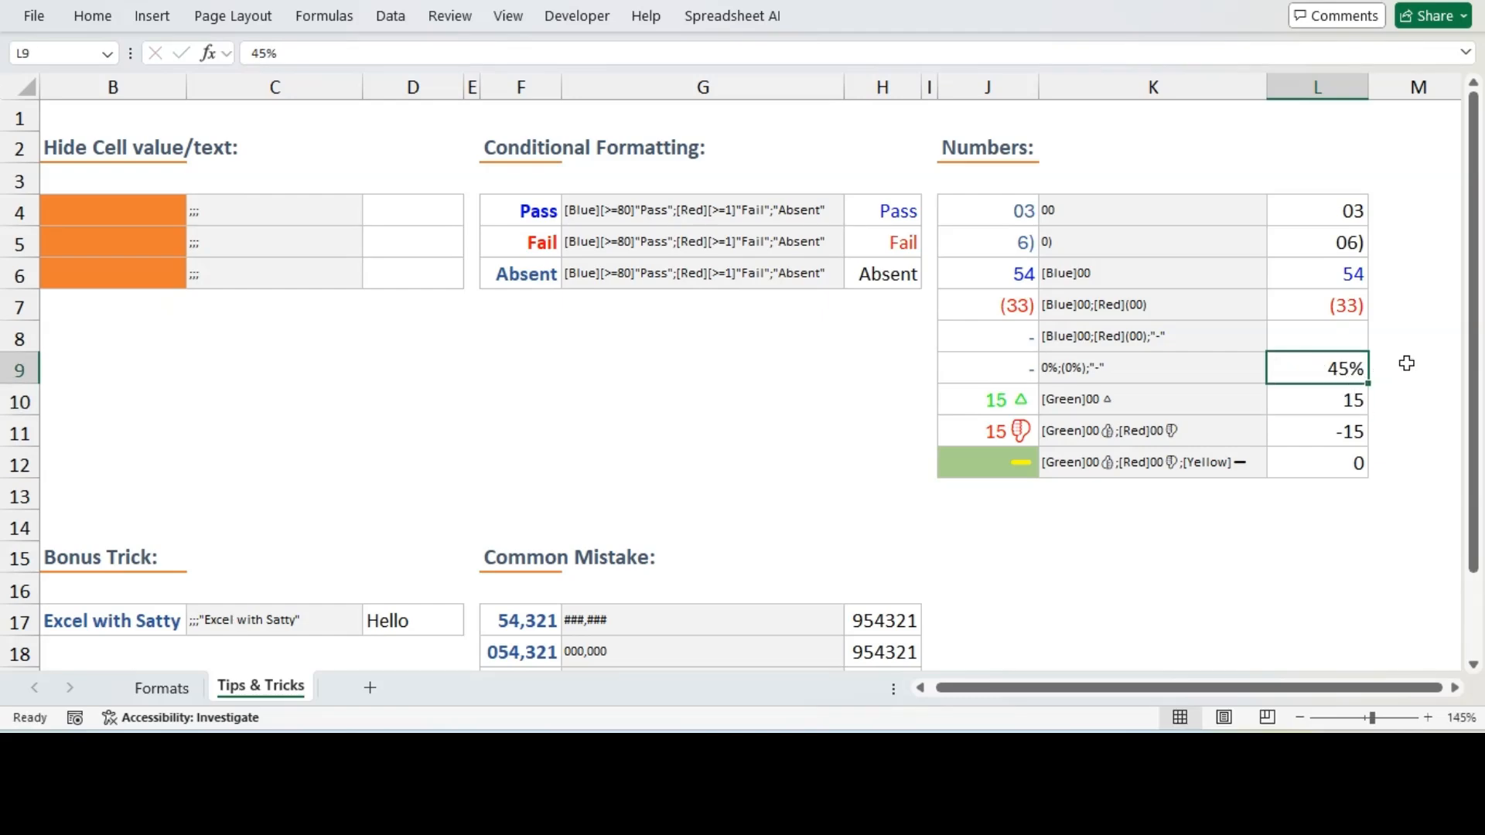
pyautogui.write('-')
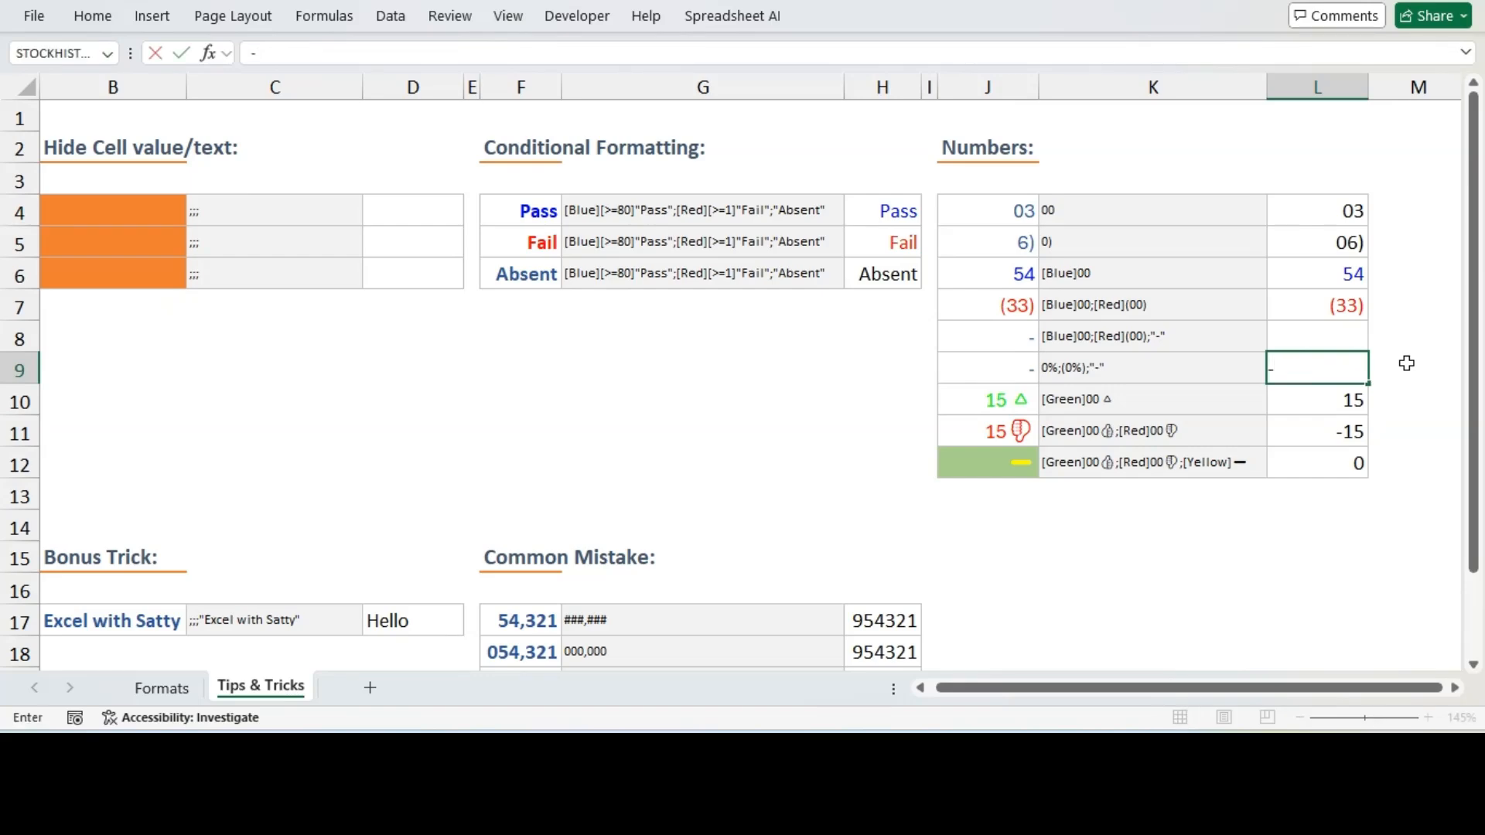
pyautogui.write('90')
pyautogui.press('Return')
pyautogui.press('Up')
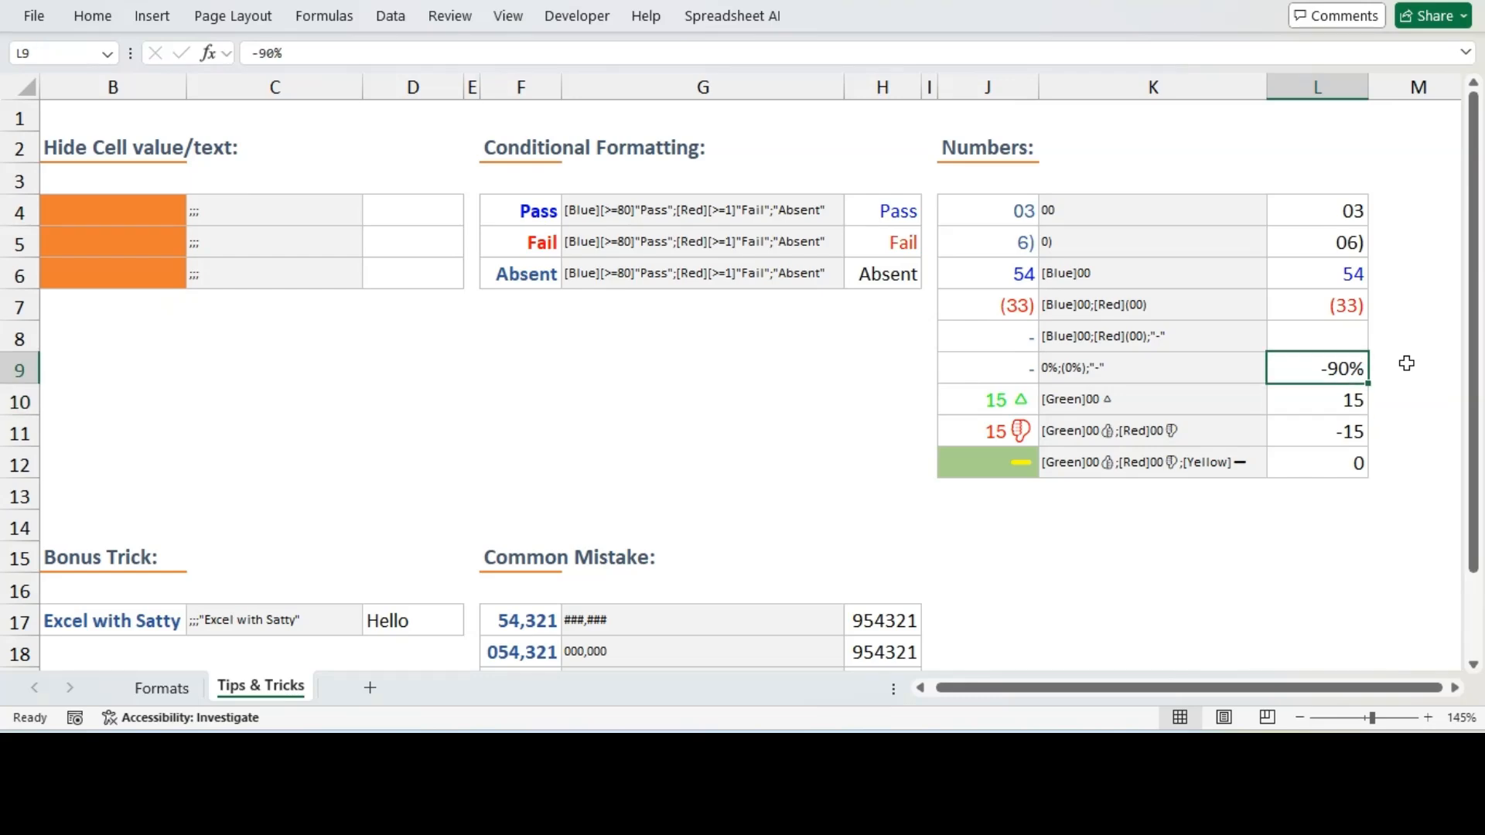
pyautogui.write('0')
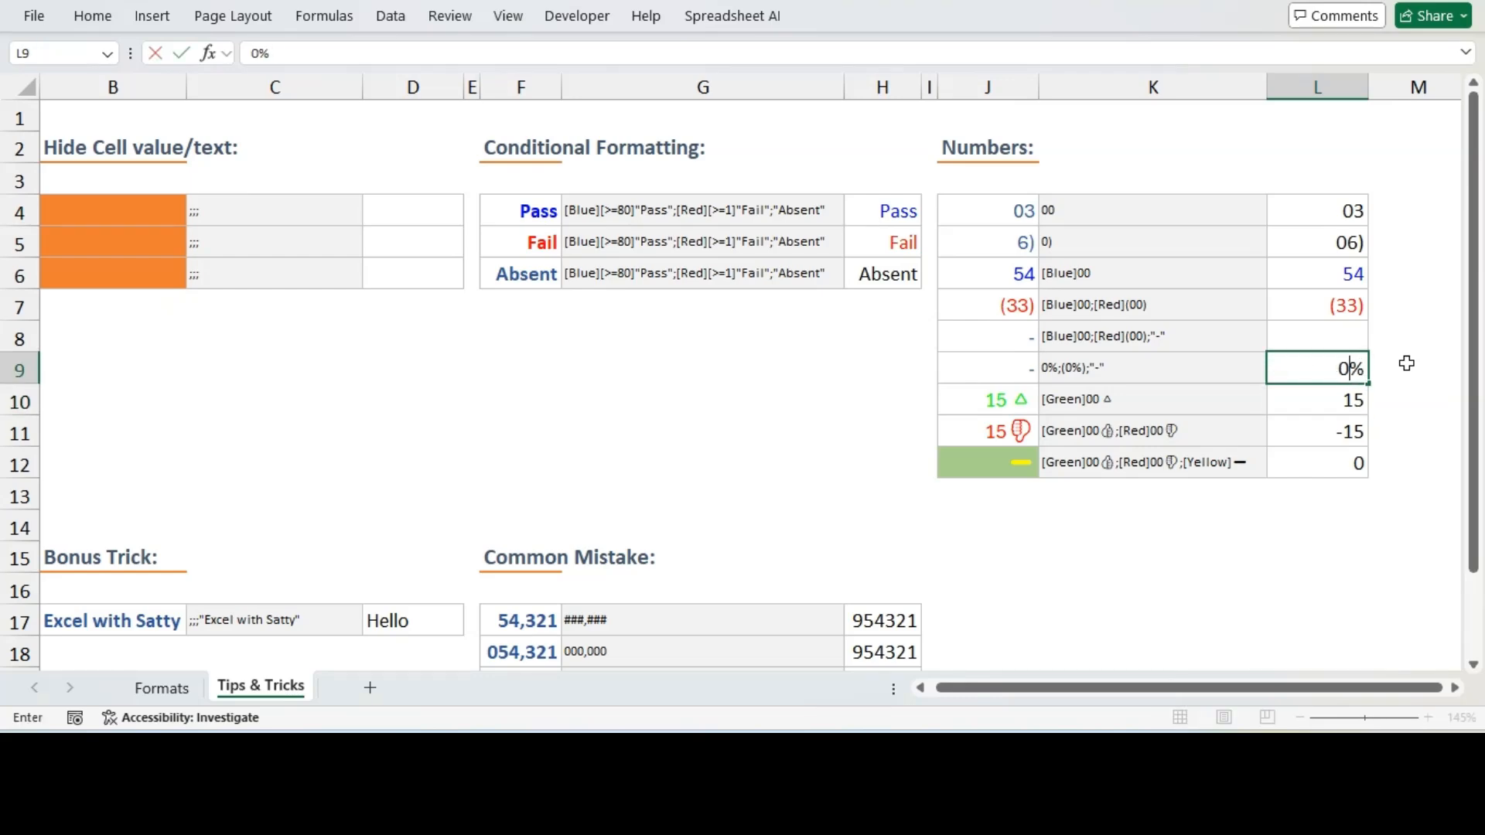
pyautogui.press('Return')
pyautogui.press('Up')
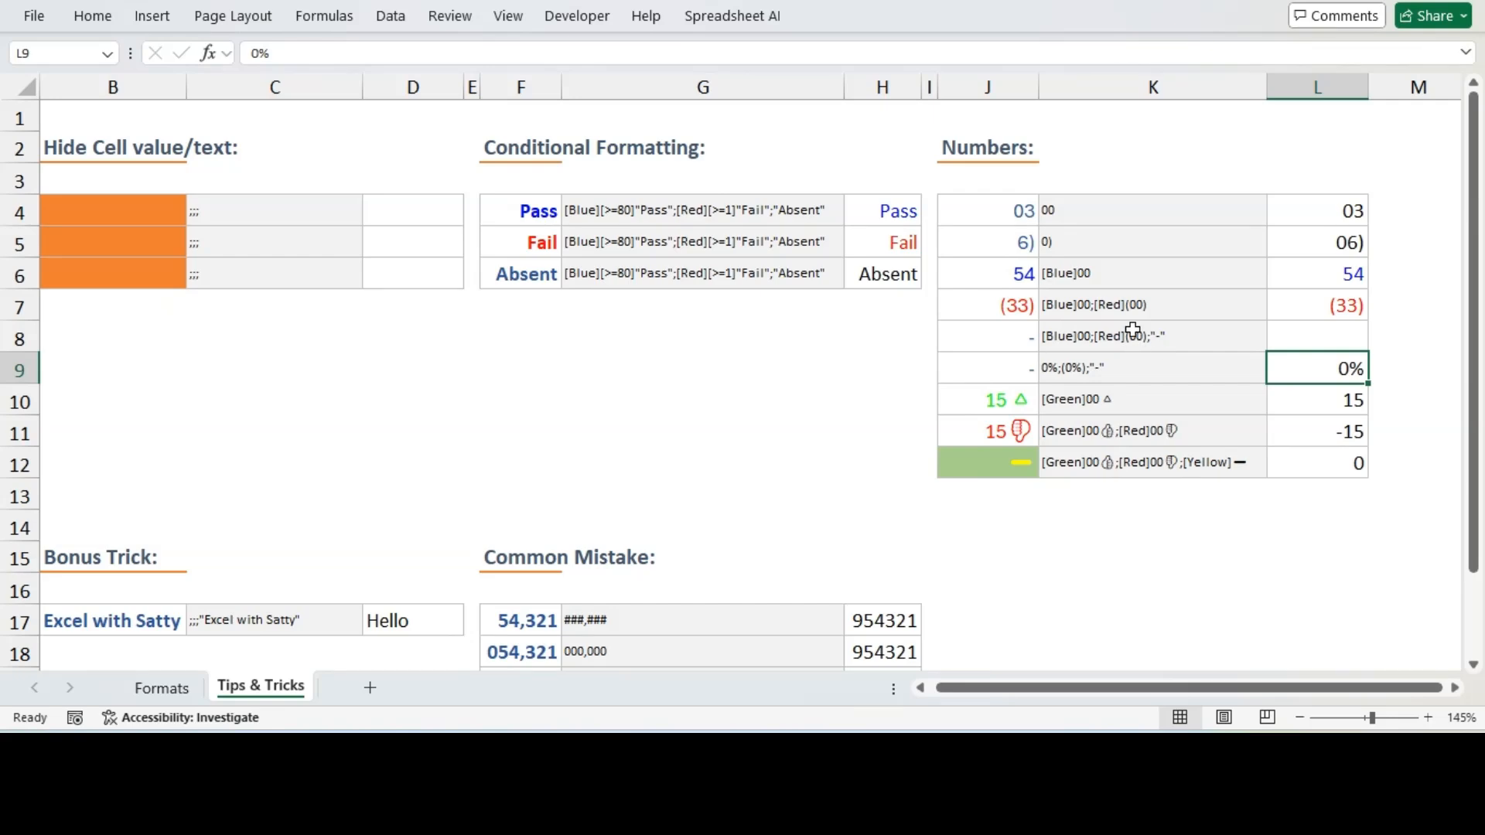
# Copy the format code 0%;(0%);"-" from K9's contents
pyautogui.click(1109, 362)
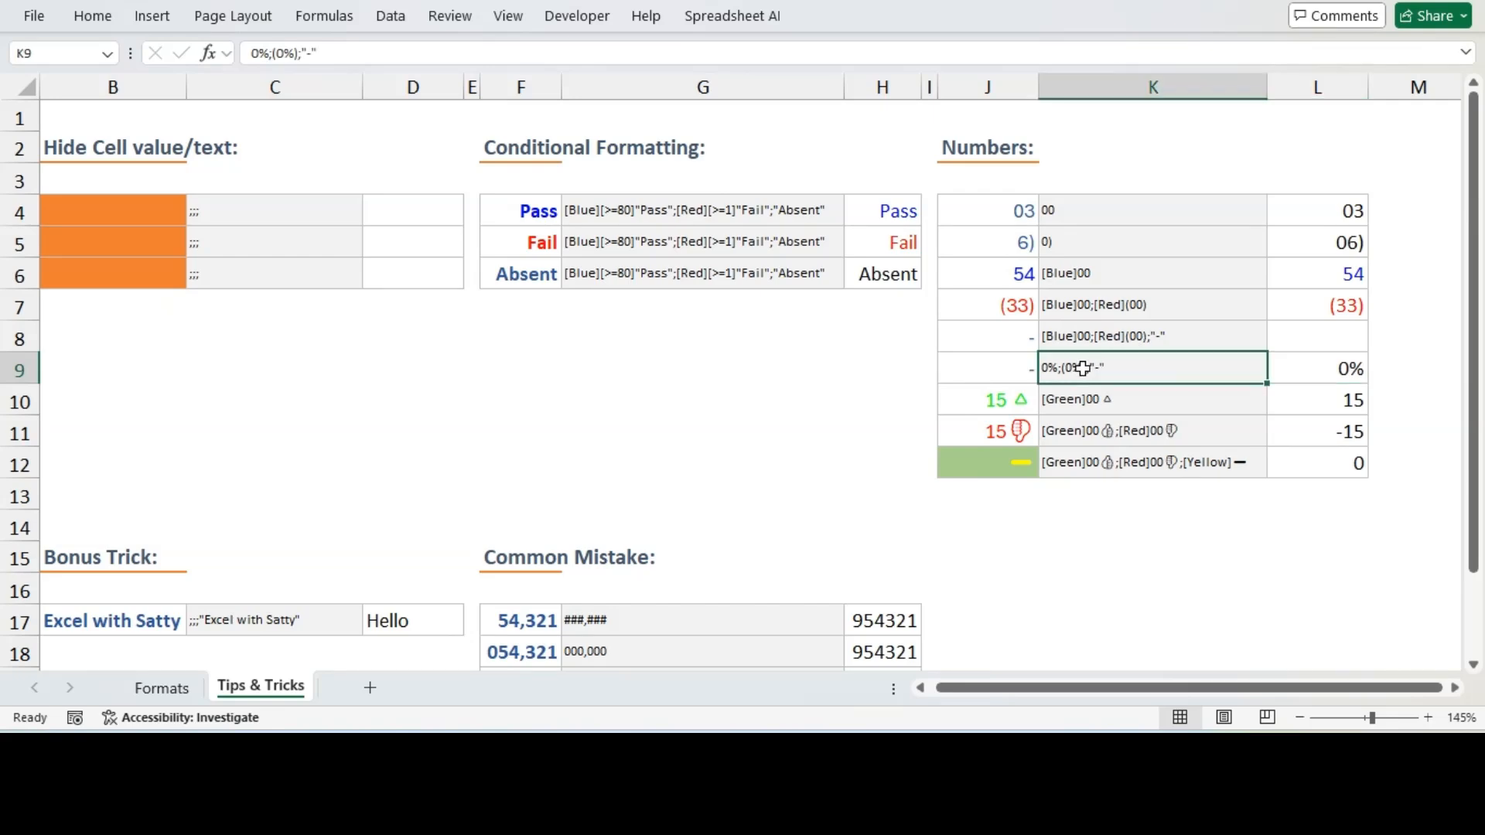
pyautogui.tripleClick(331, 46)
pyautogui.hotkey('ctrl', 'c')
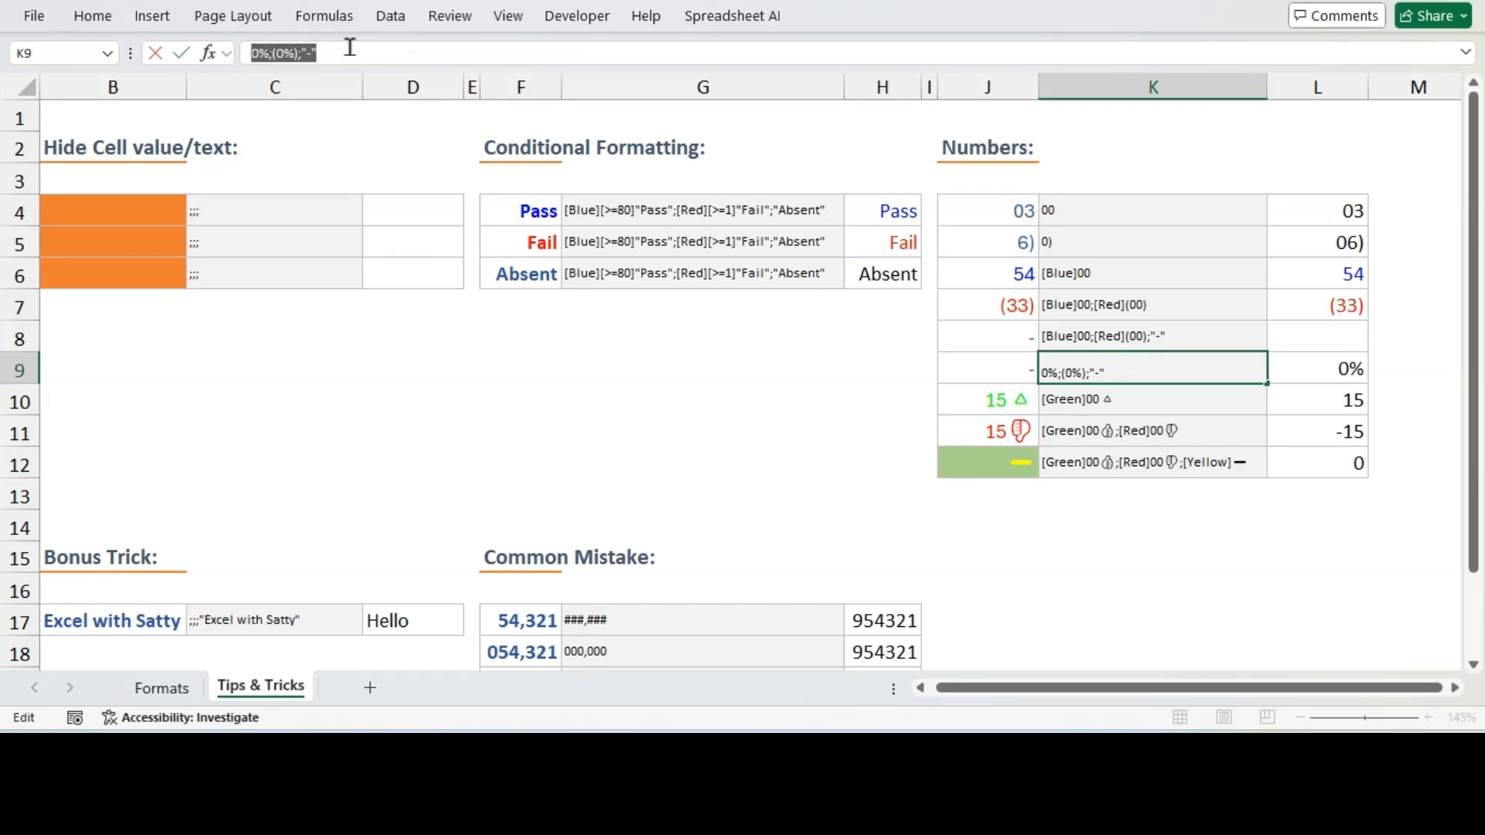
pyautogui.press('Escape')
# Set L9's custom number format to 0%;(0%);"-"
pyautogui.click(1340, 375)
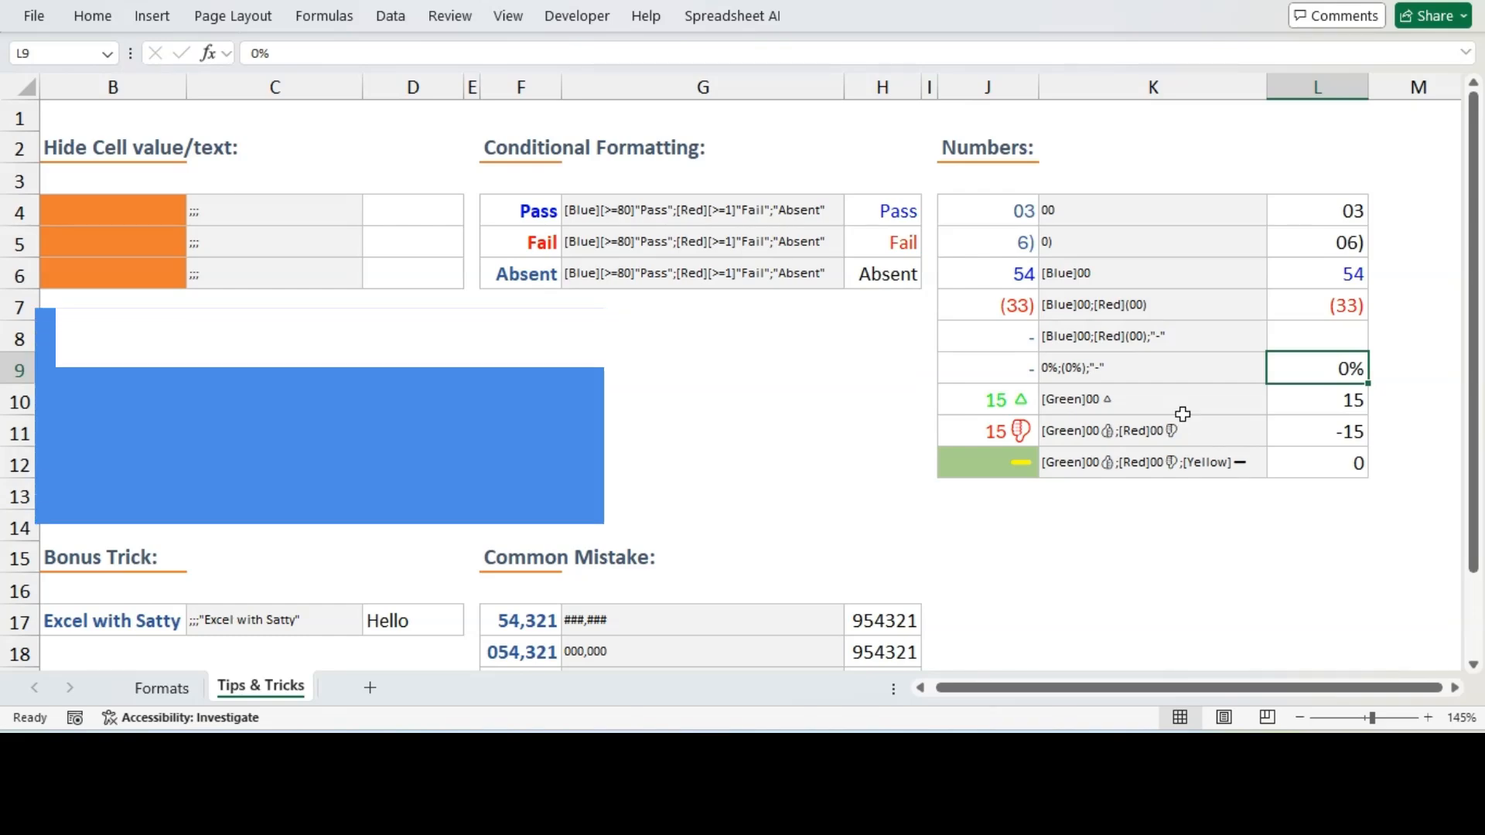
pyautogui.hotkey('ctrl', '1')
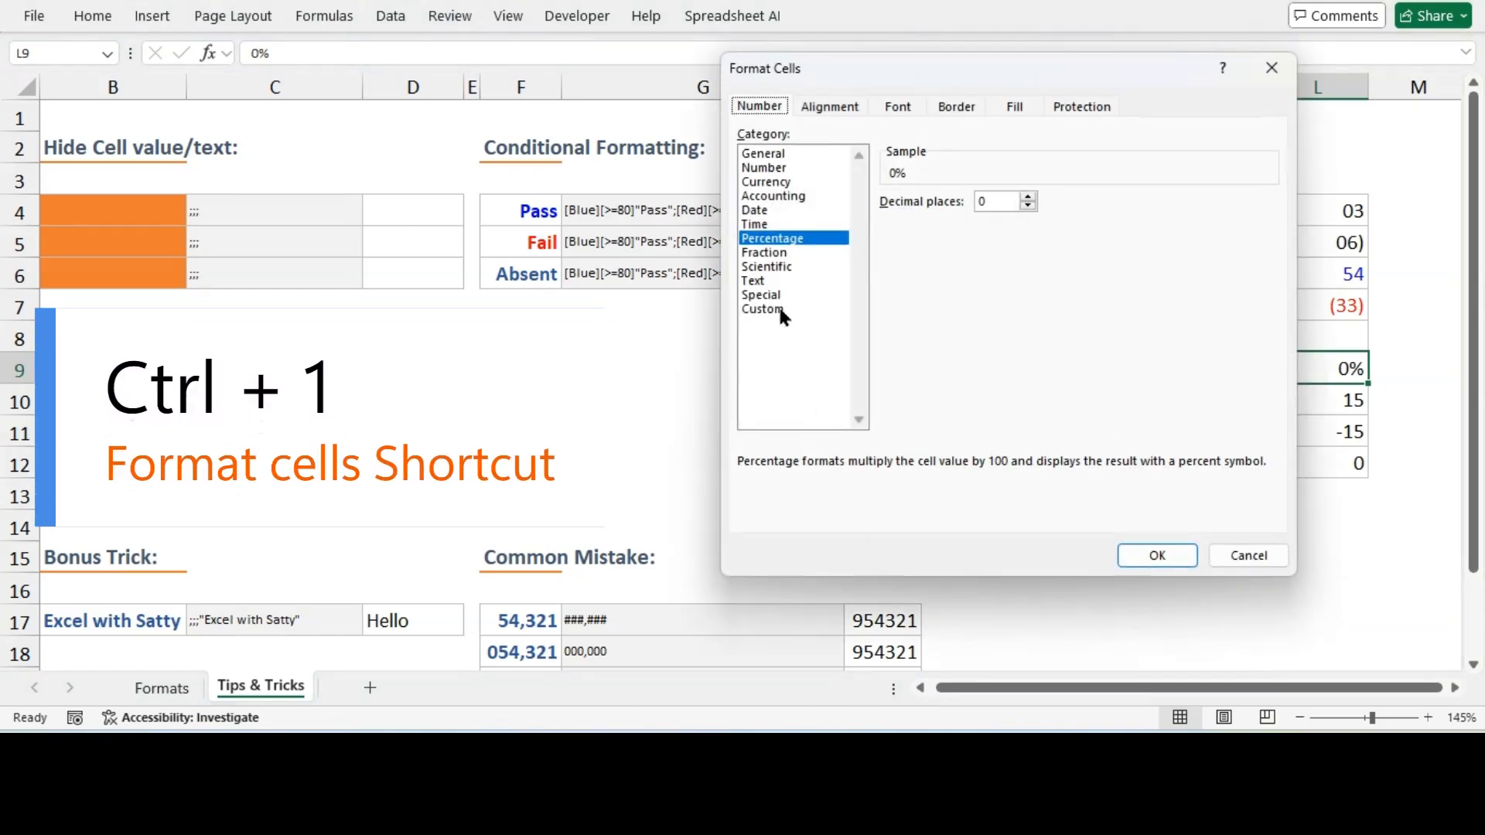
pyautogui.click(778, 307)
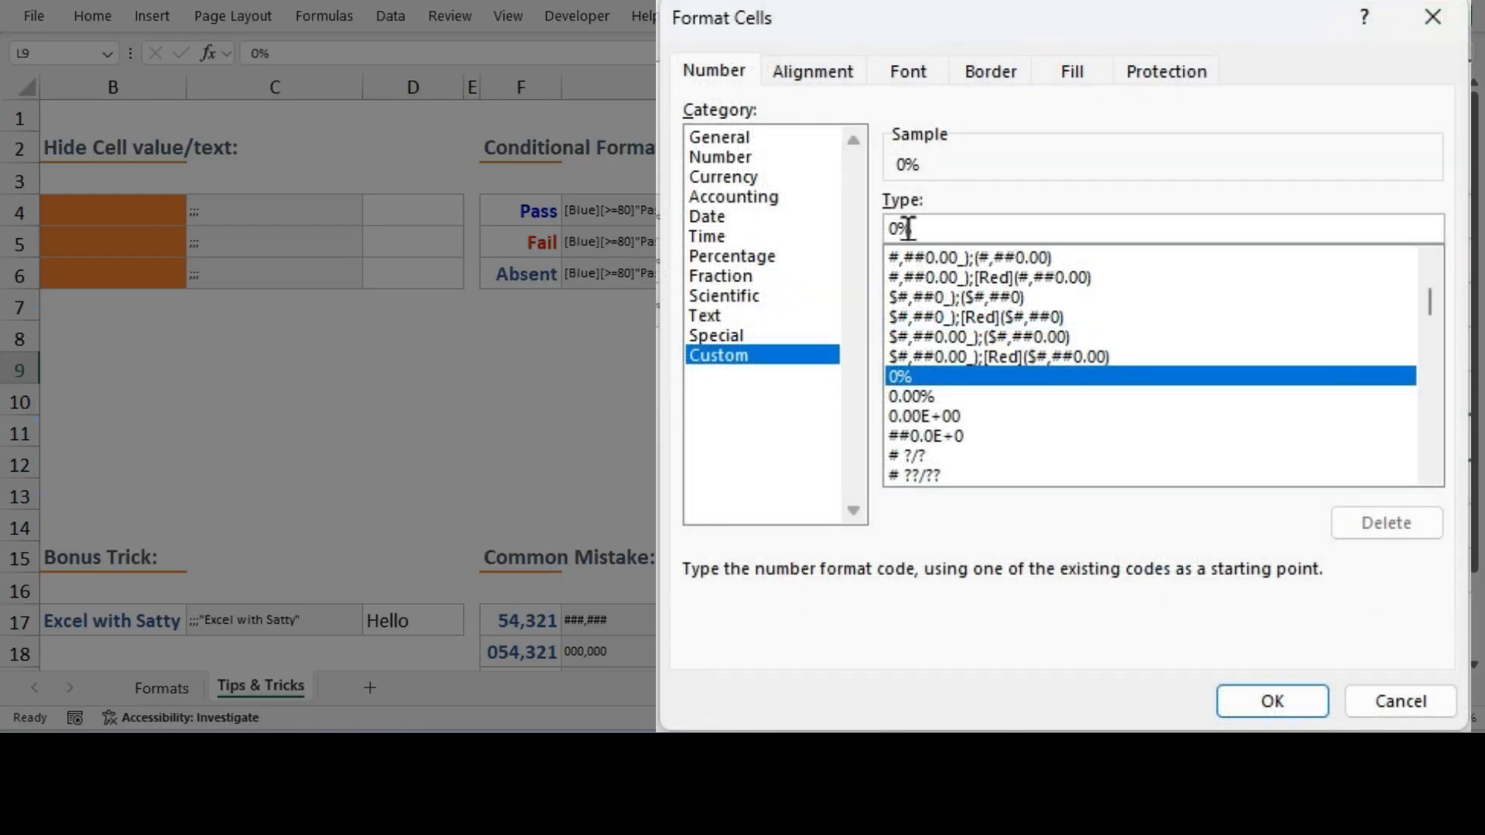
pyautogui.click(909, 228)
pyautogui.write(';(0%);"-"')
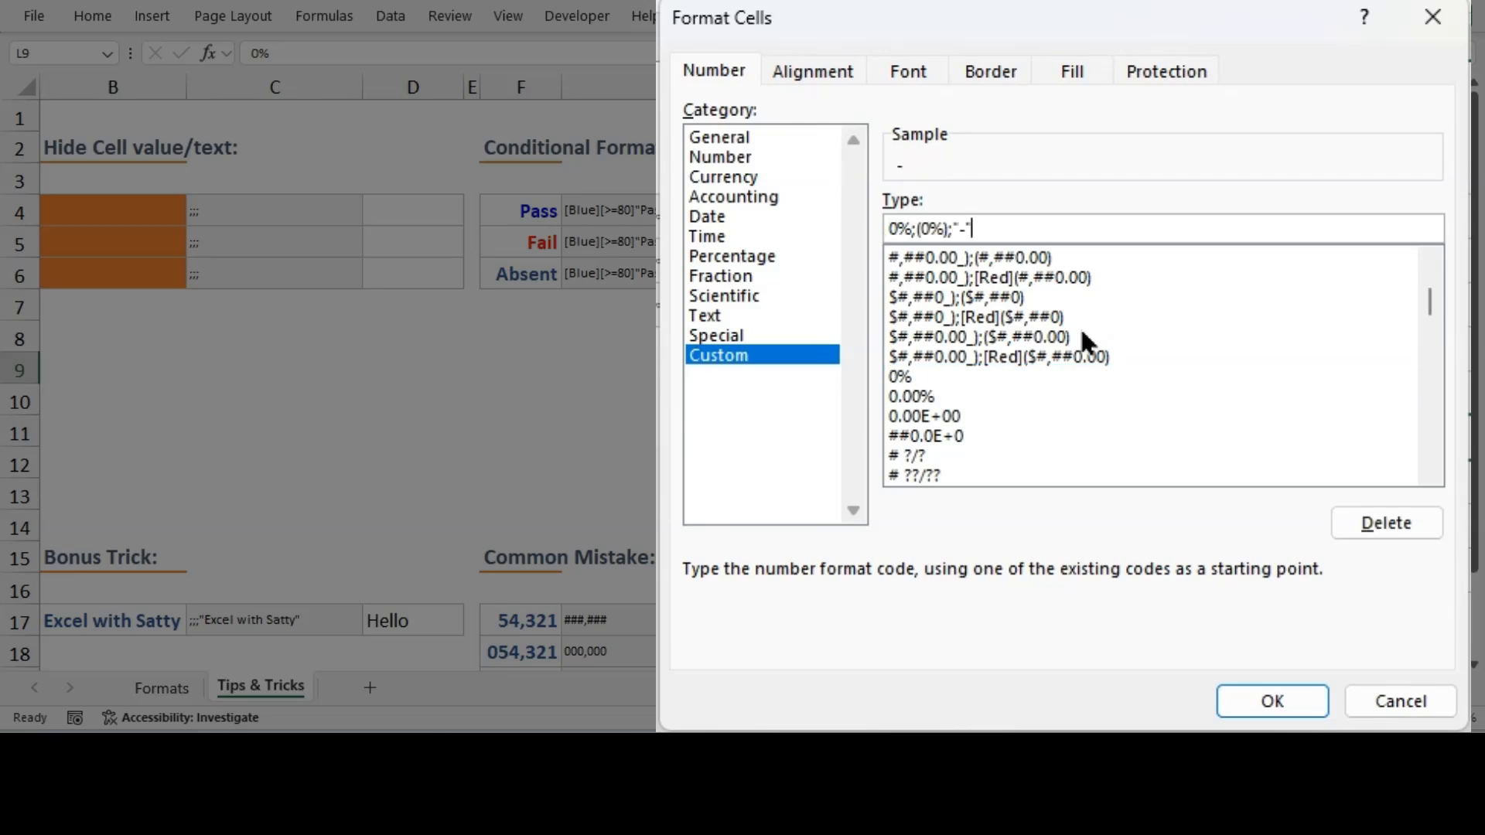
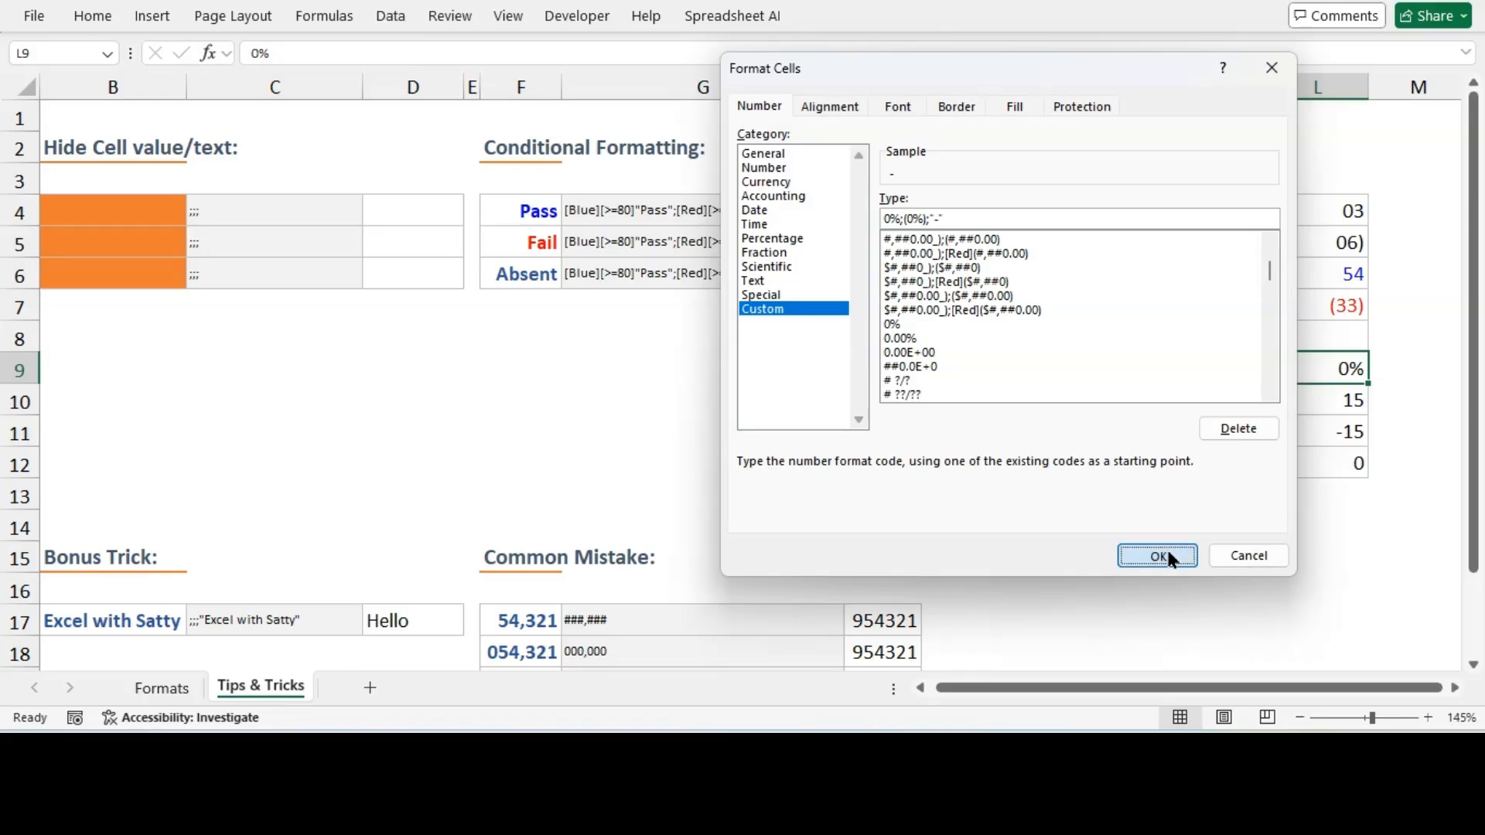
# Apply L9's custom format and inspect the values behind J10 and J11
pyautogui.click(1168, 553)
pyautogui.click(1334, 543)
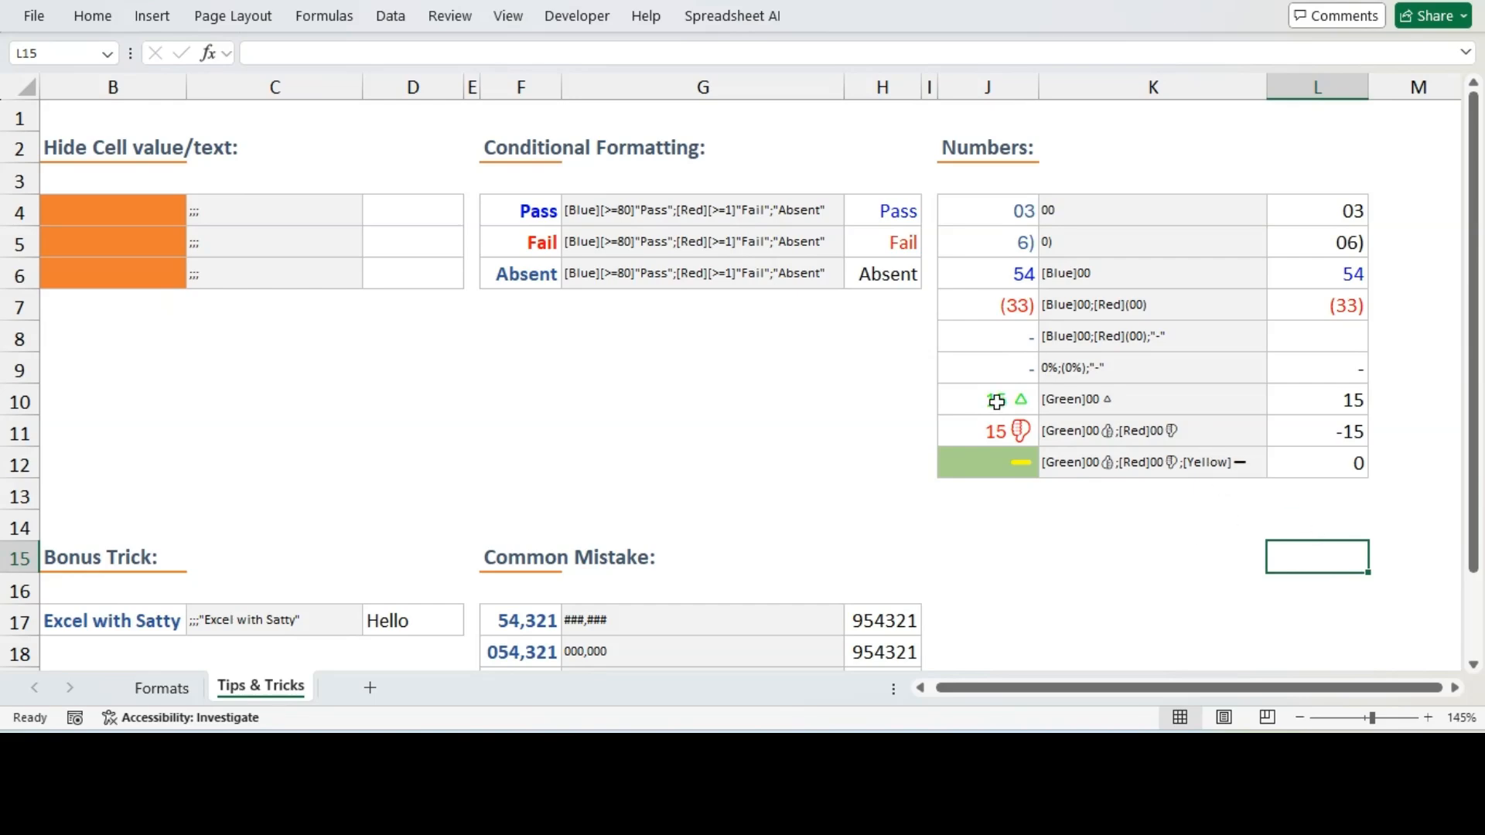
pyautogui.click(997, 400)
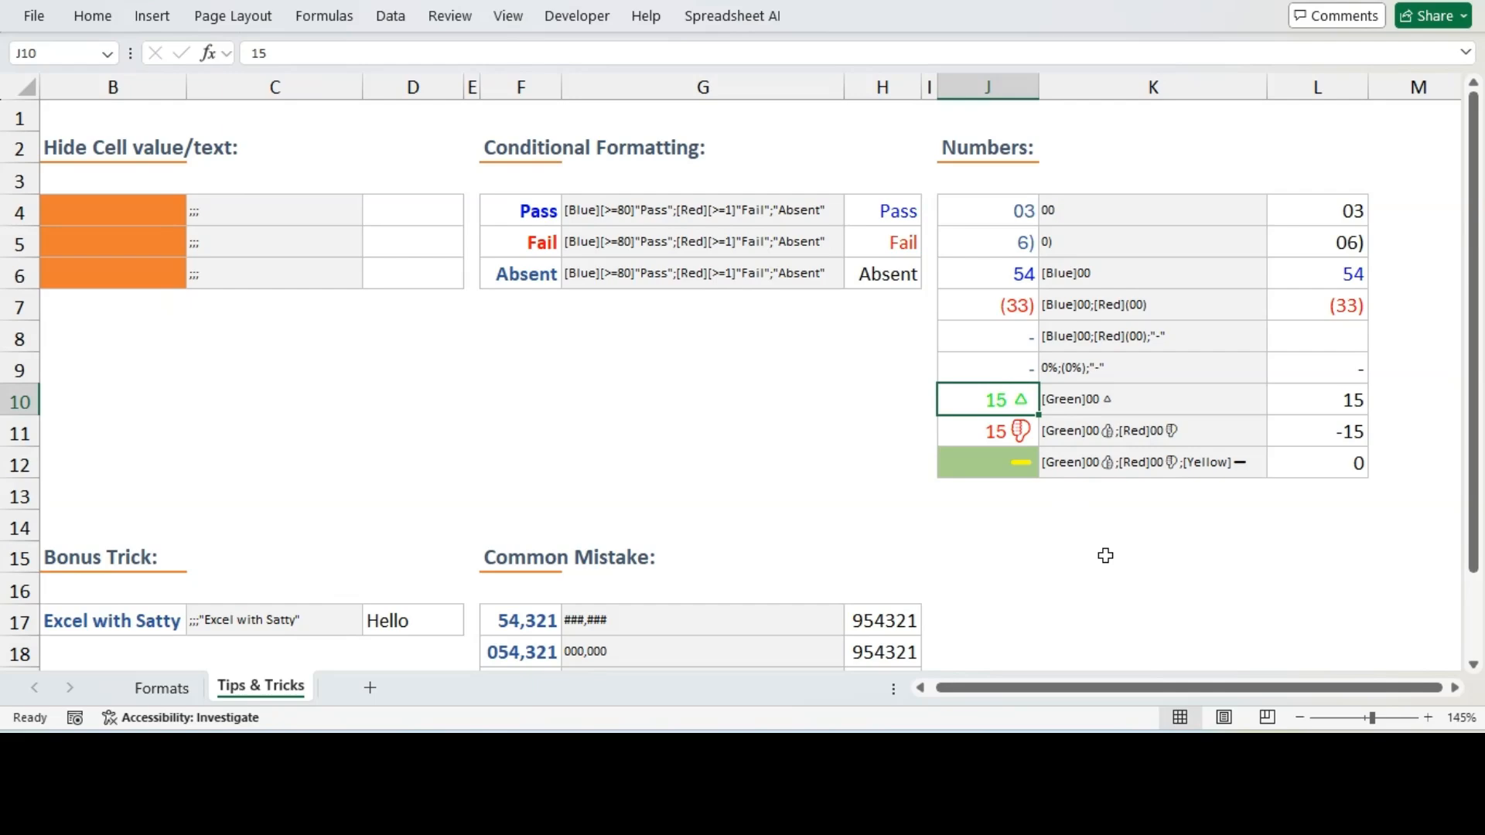
pyautogui.press('Down')
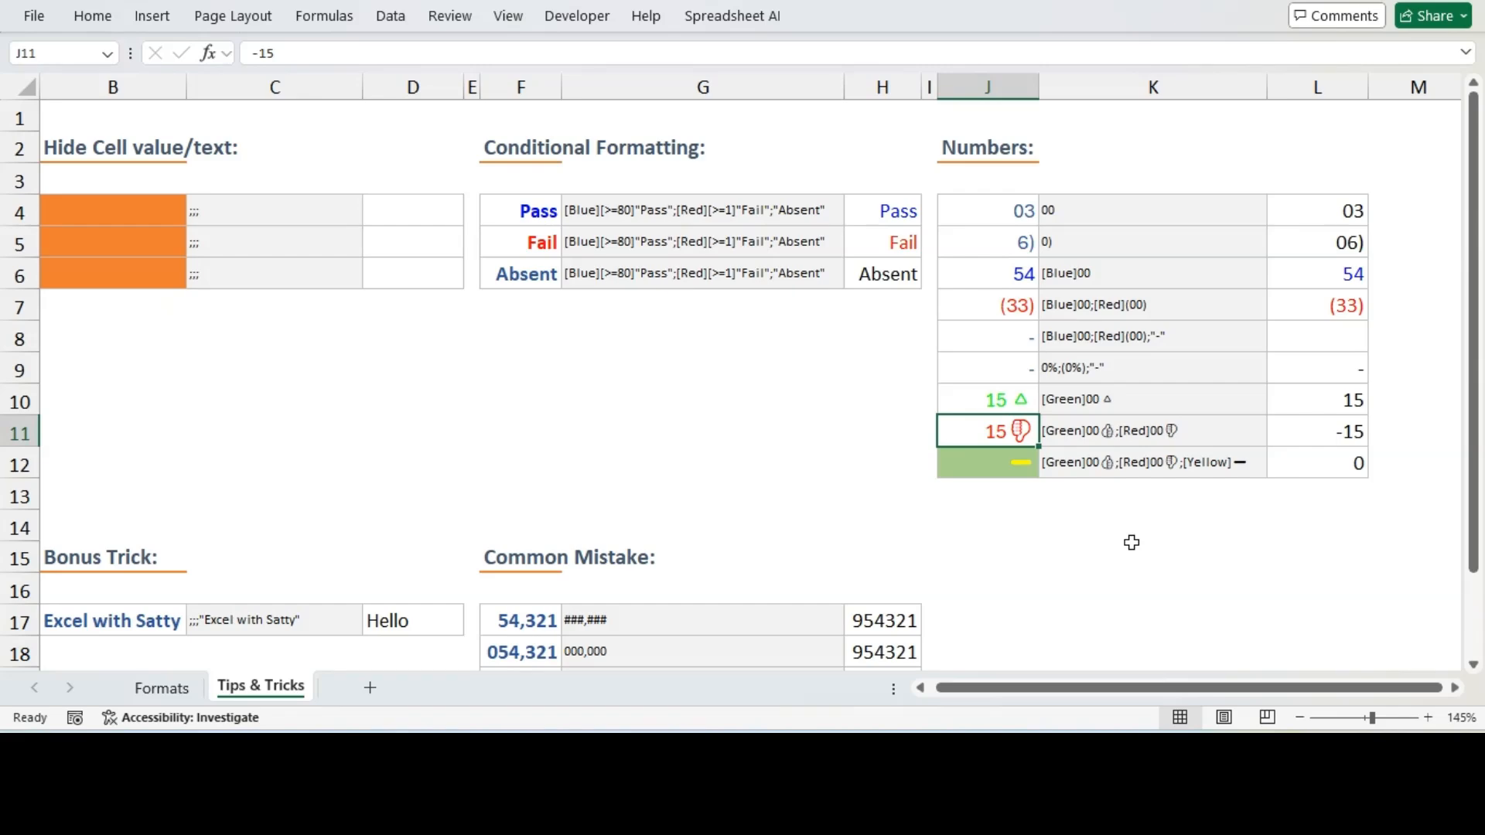
# Open L10's custom number format and start a new code reading [Green]0
pyautogui.click(1303, 401)
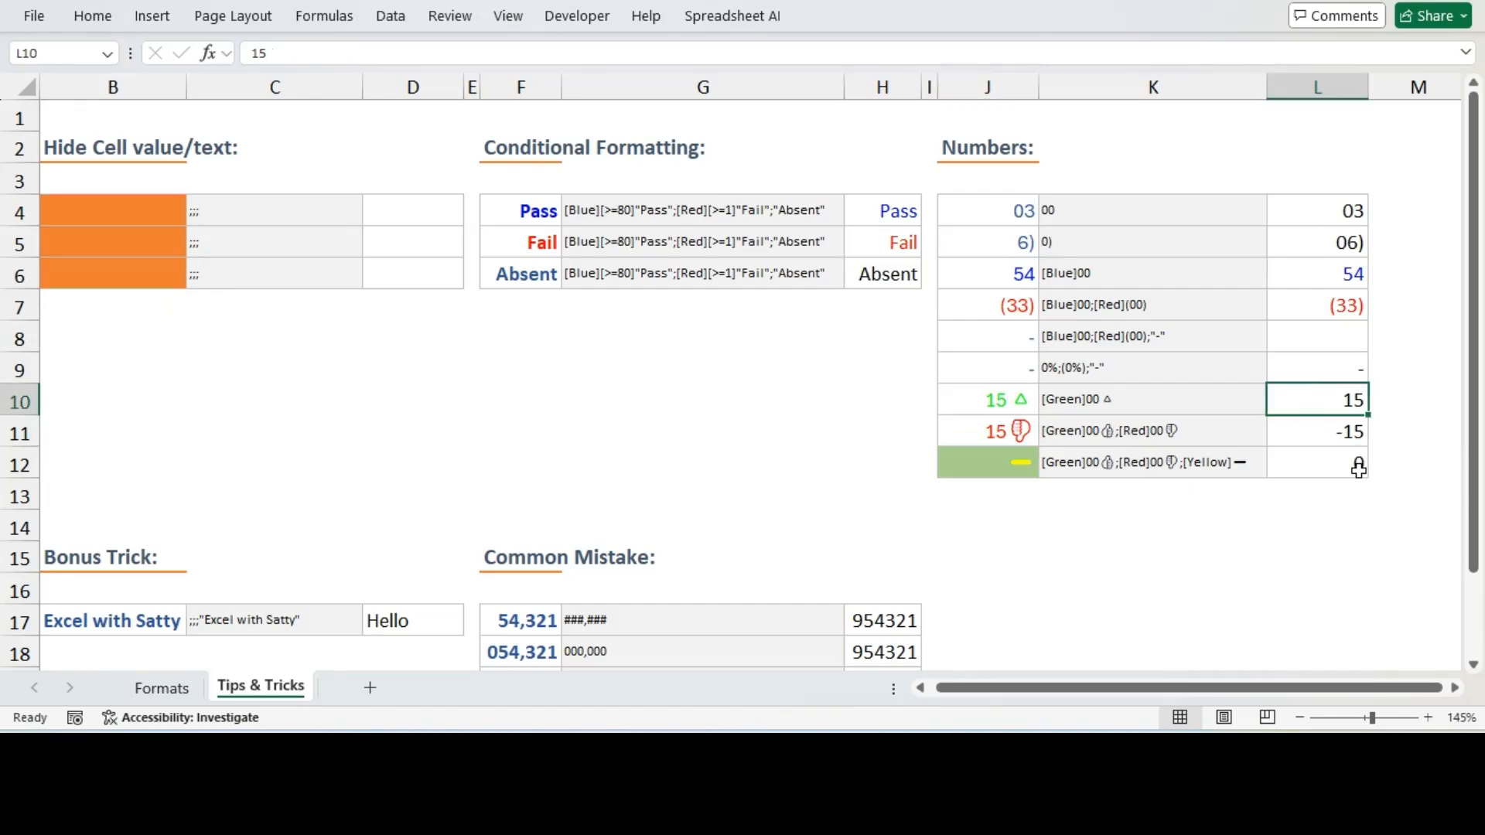
pyautogui.hotkey('ctrl', '1')
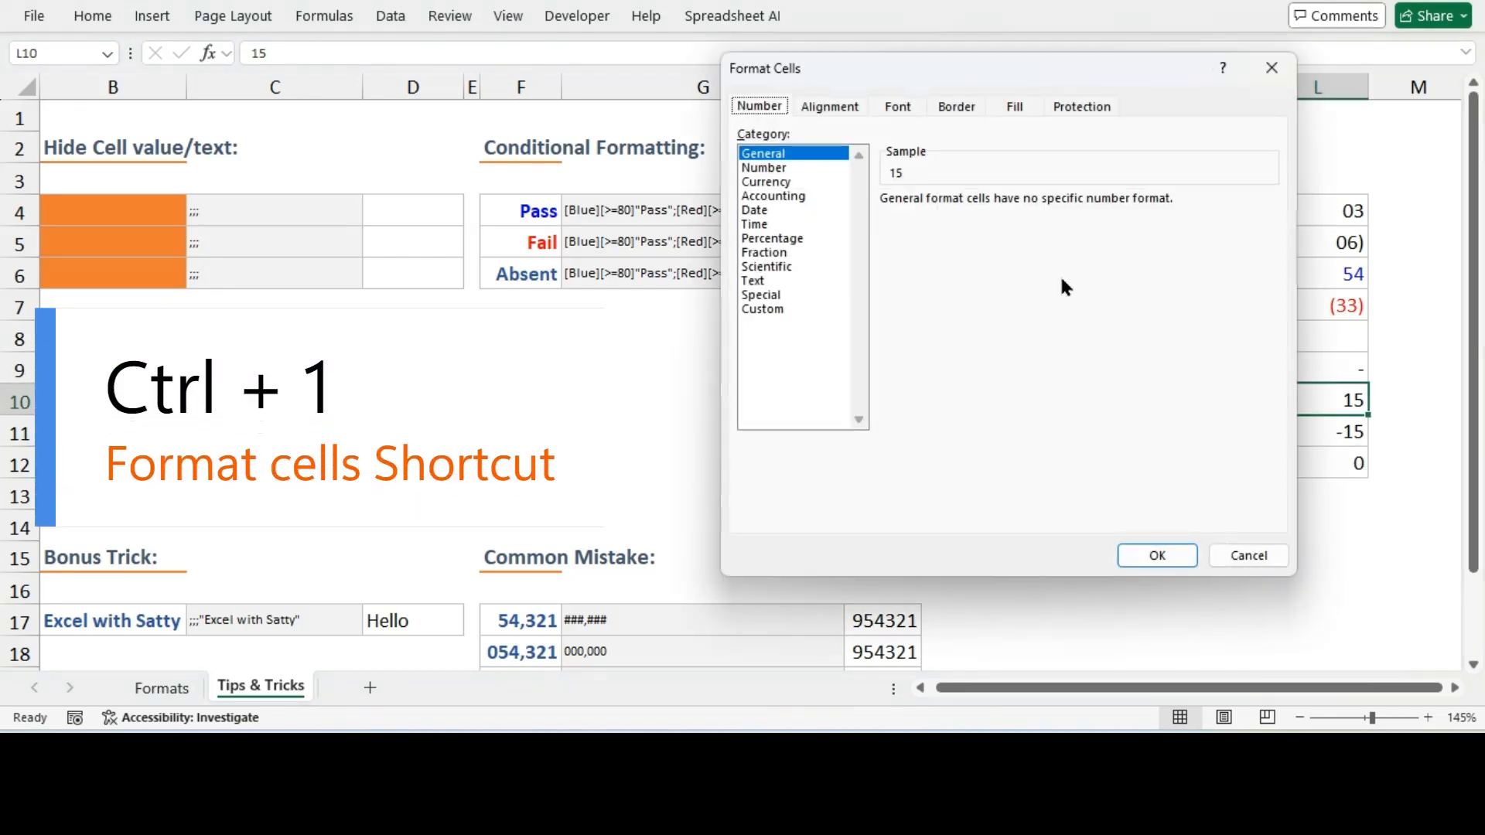
pyautogui.click(742, 361)
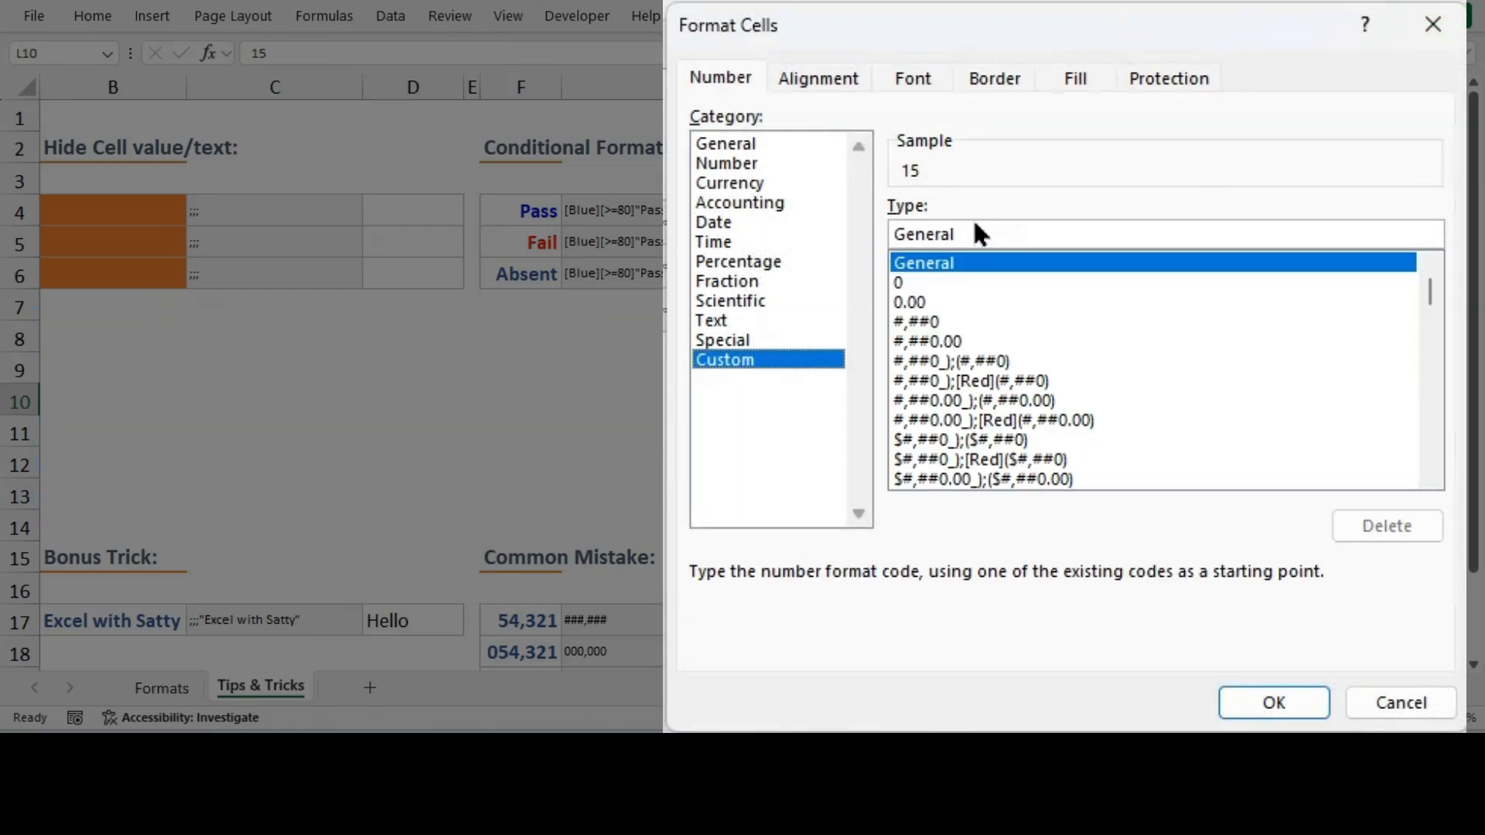
pyautogui.moveTo(972, 233); pyautogui.dragTo(891, 235)
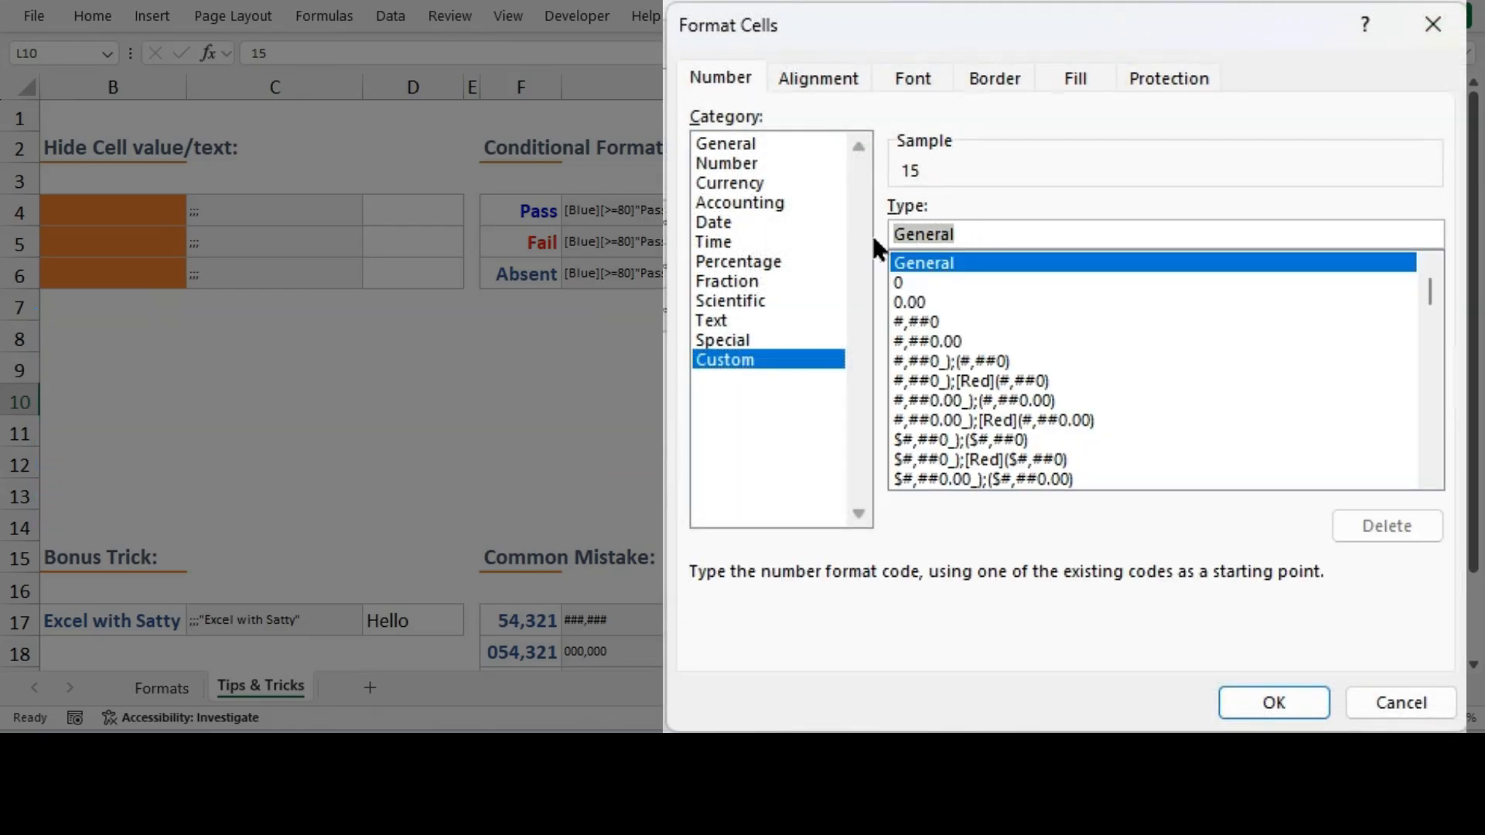
pyautogui.press('BackSpace')
pyautogui.write('[')
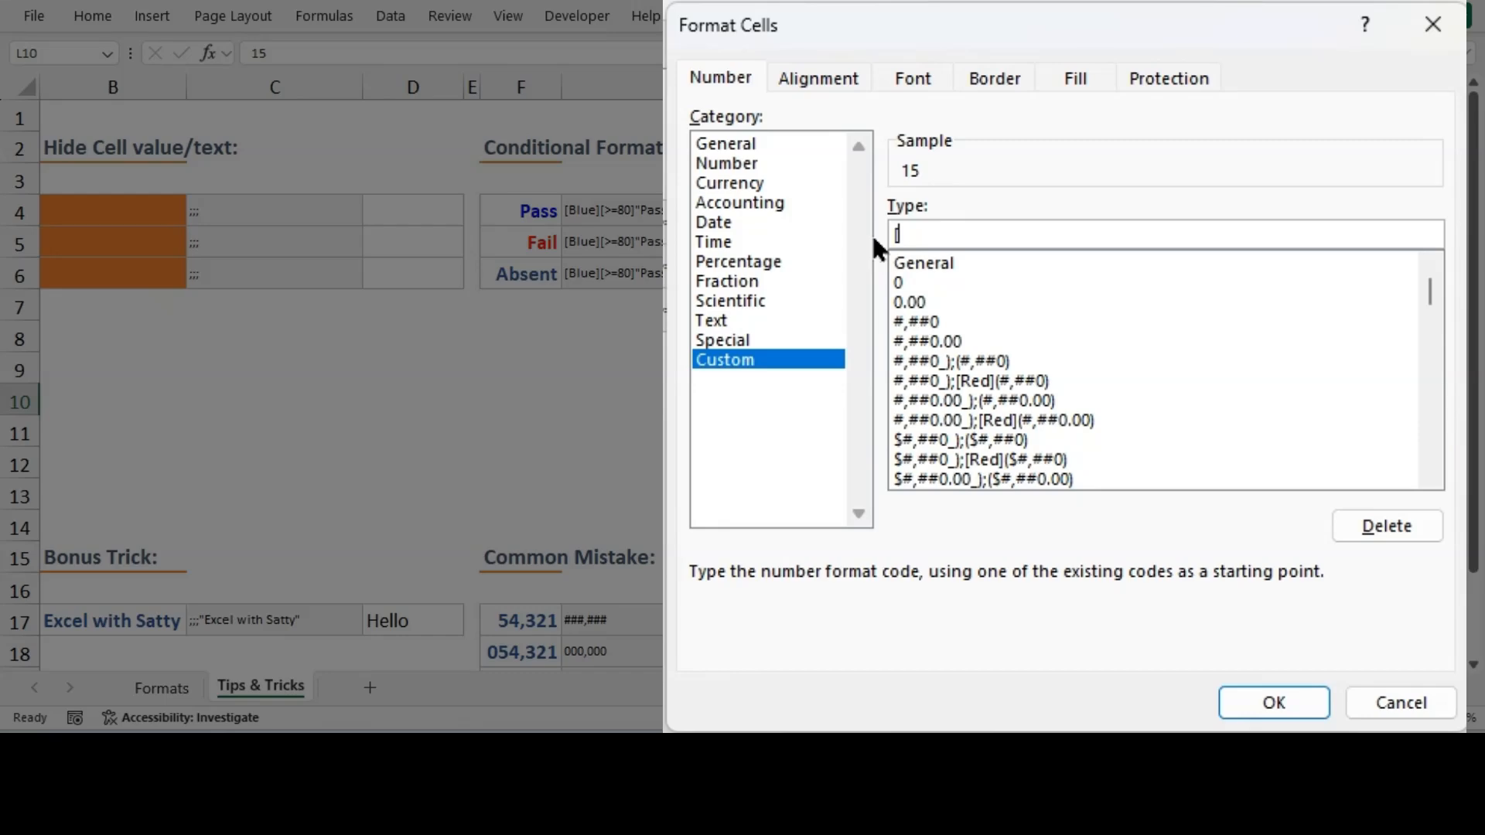
pyautogui.write('Green]0')
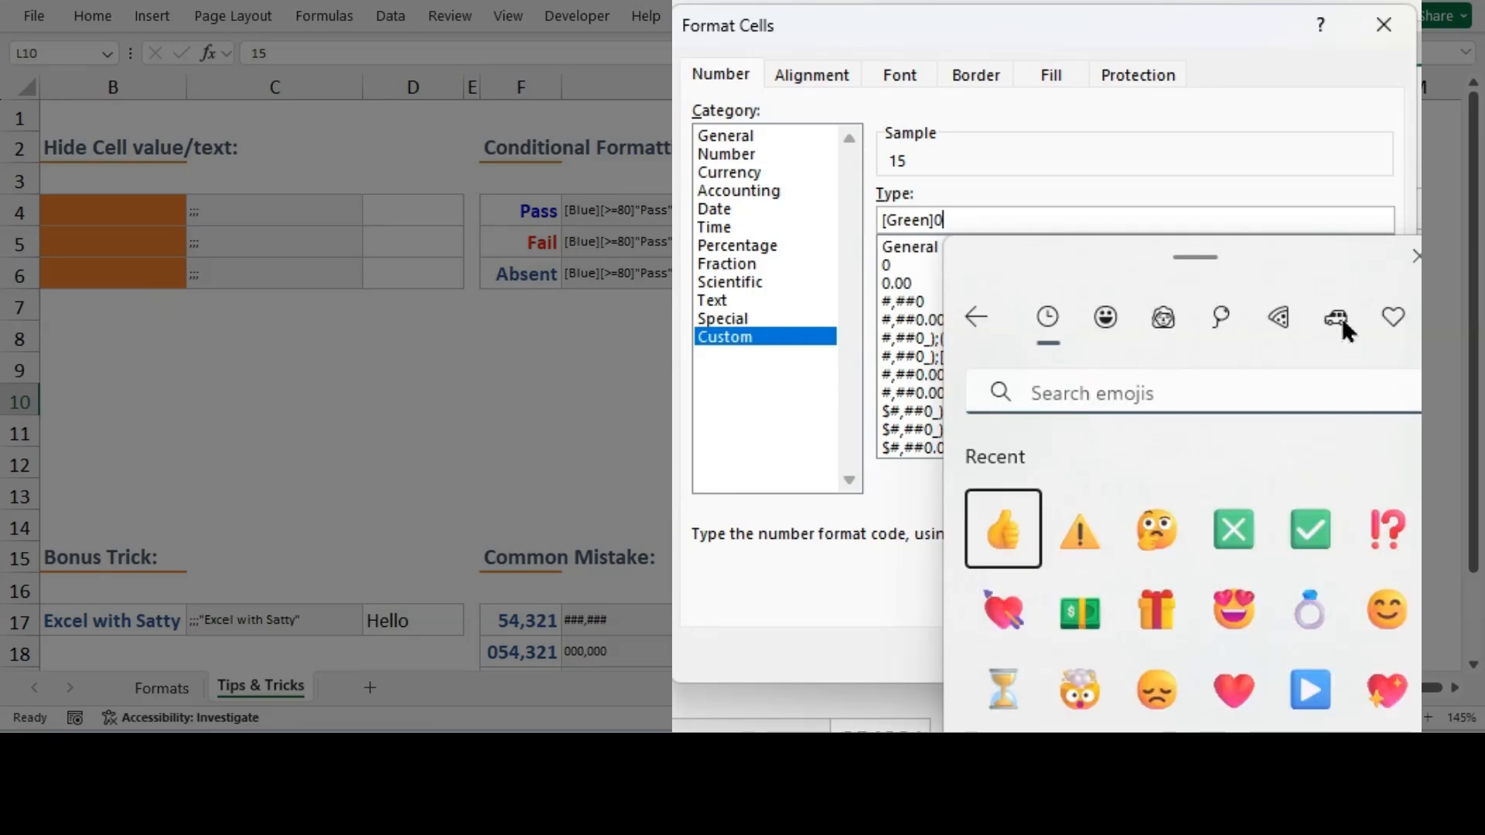
# Append an upward triangle emoji from the symbols emoji panel to L10's format code and apply it
pyautogui.click(1337, 317)
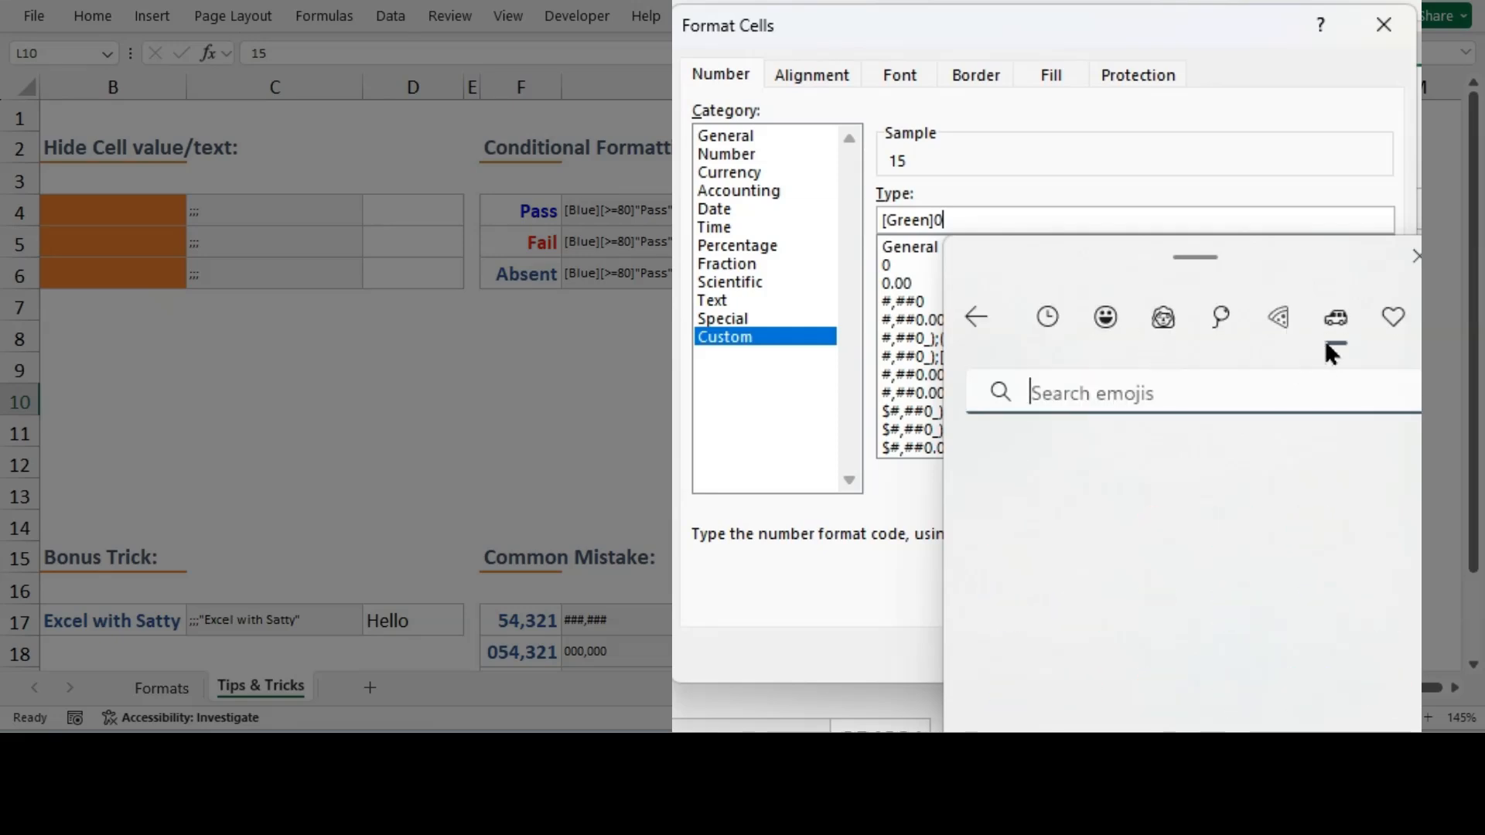
pyautogui.click(1393, 317)
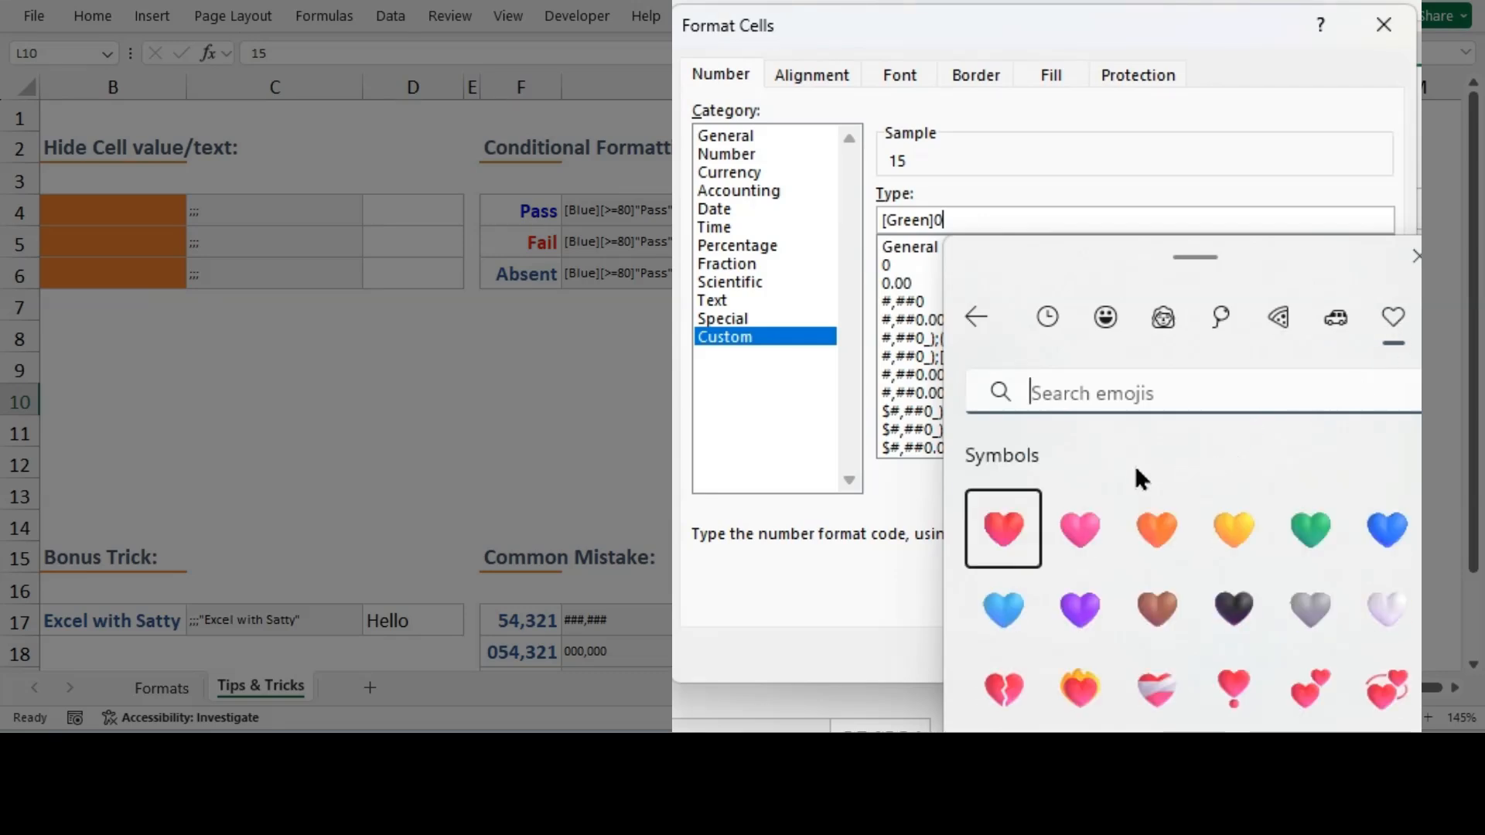
pyautogui.scroll(-2, 1220, 572)
pyautogui.scroll(-10, 1220, 568)
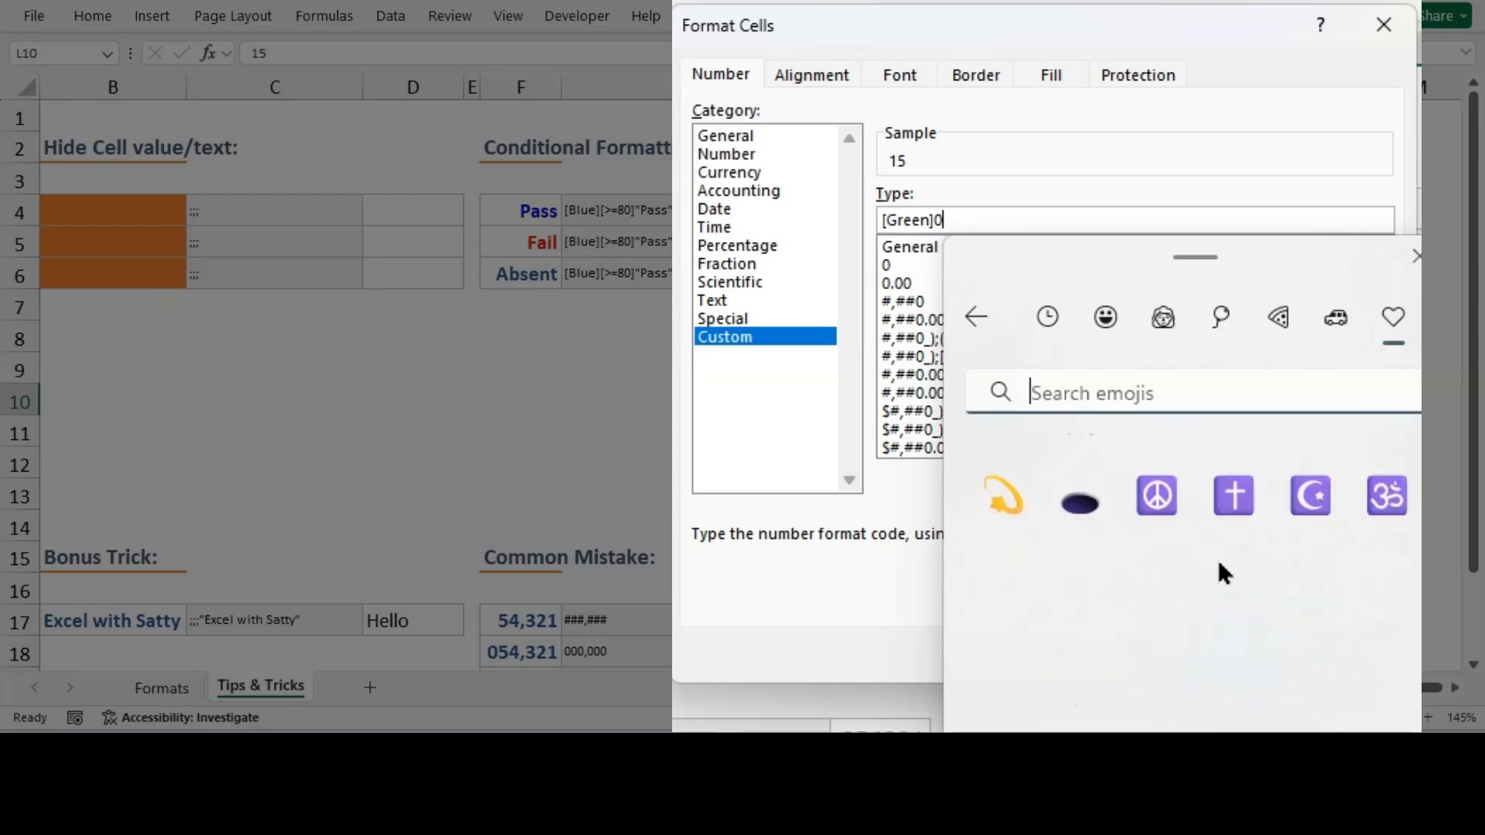
pyautogui.scroll(-7, 1219, 567)
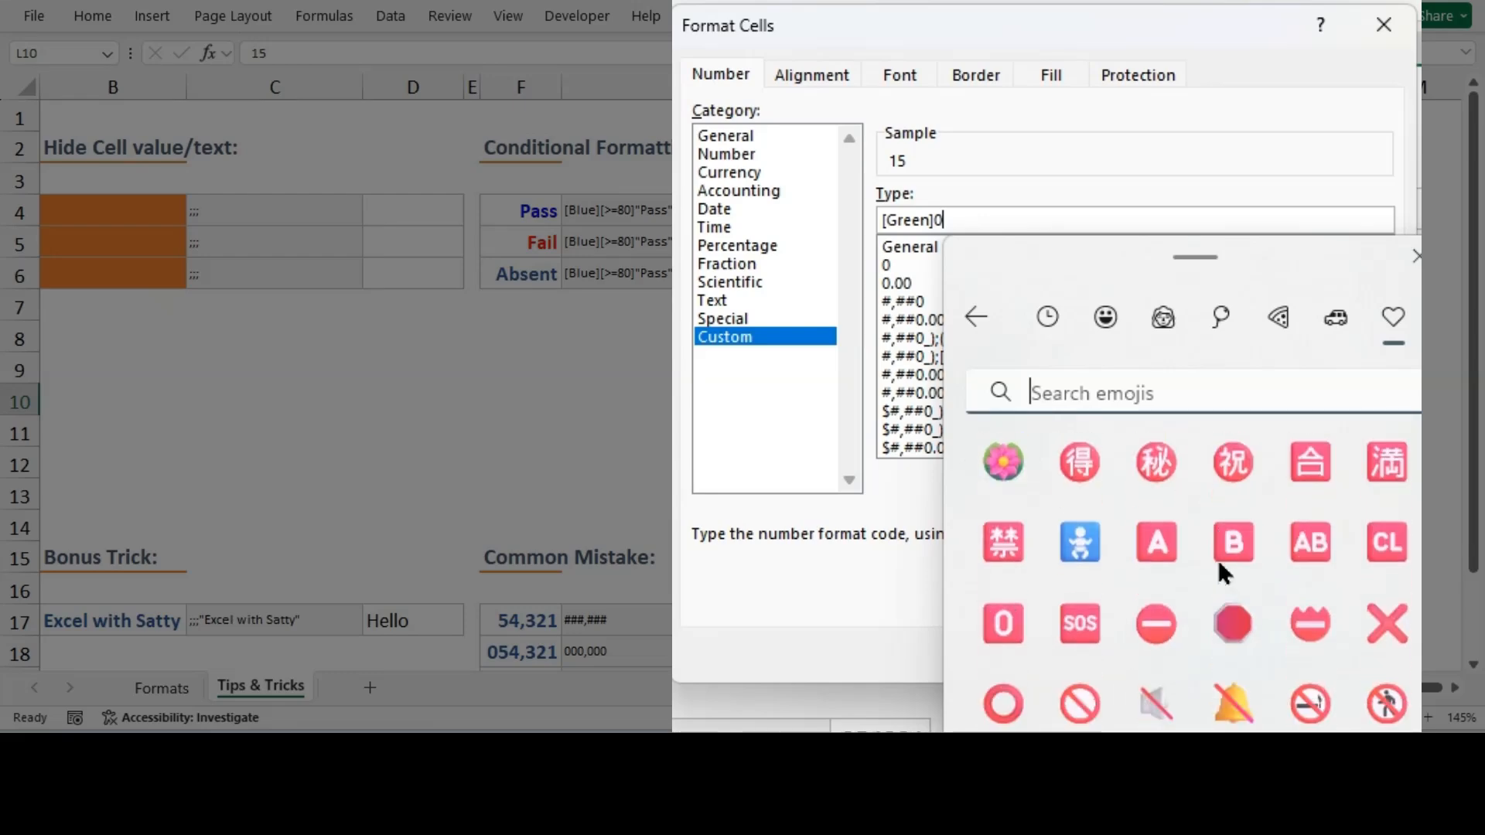
pyautogui.scroll(-3, 1219, 572)
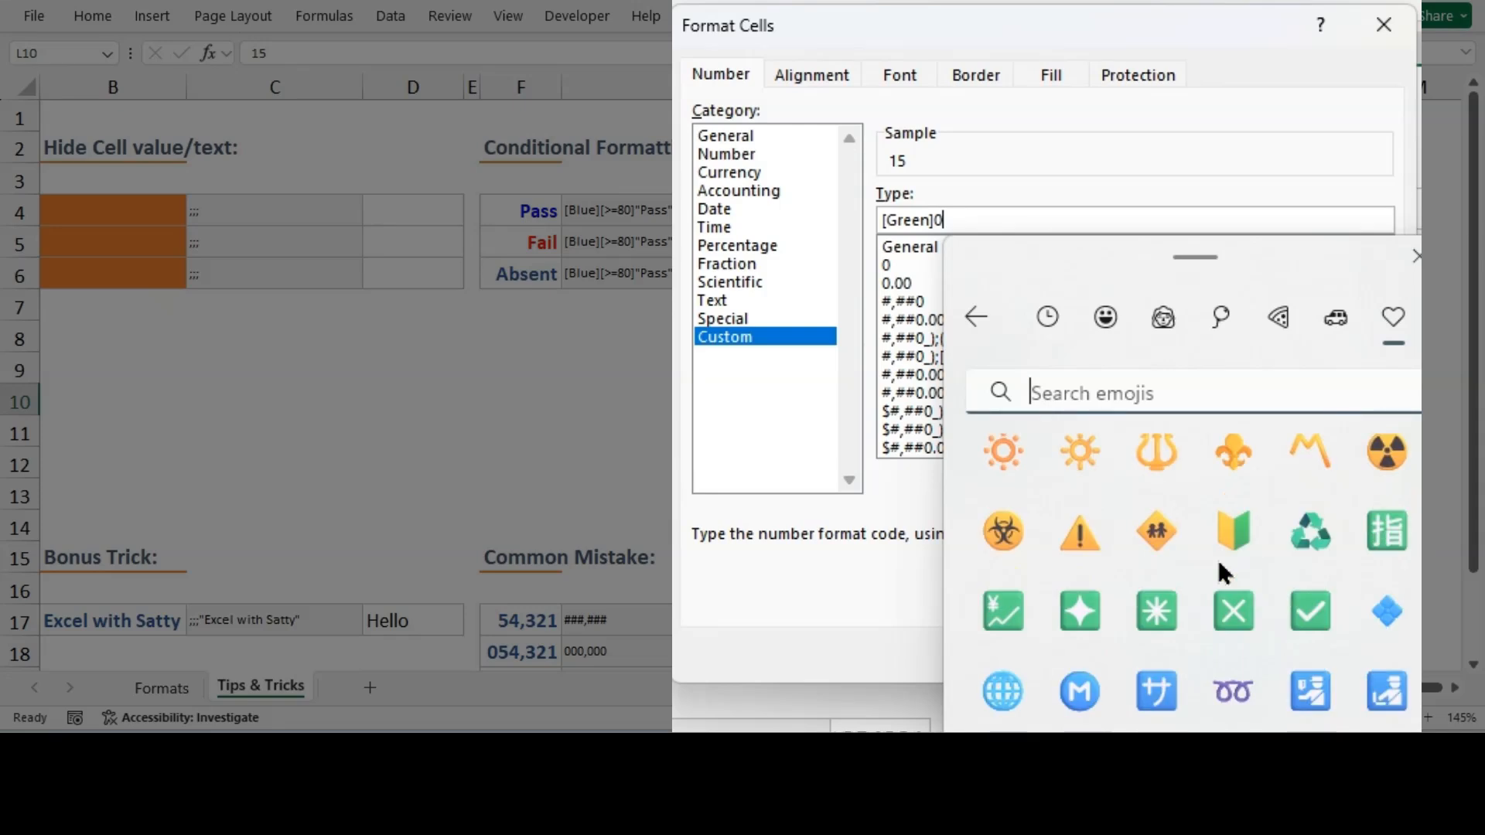
pyautogui.scroll(-10, 1219, 568)
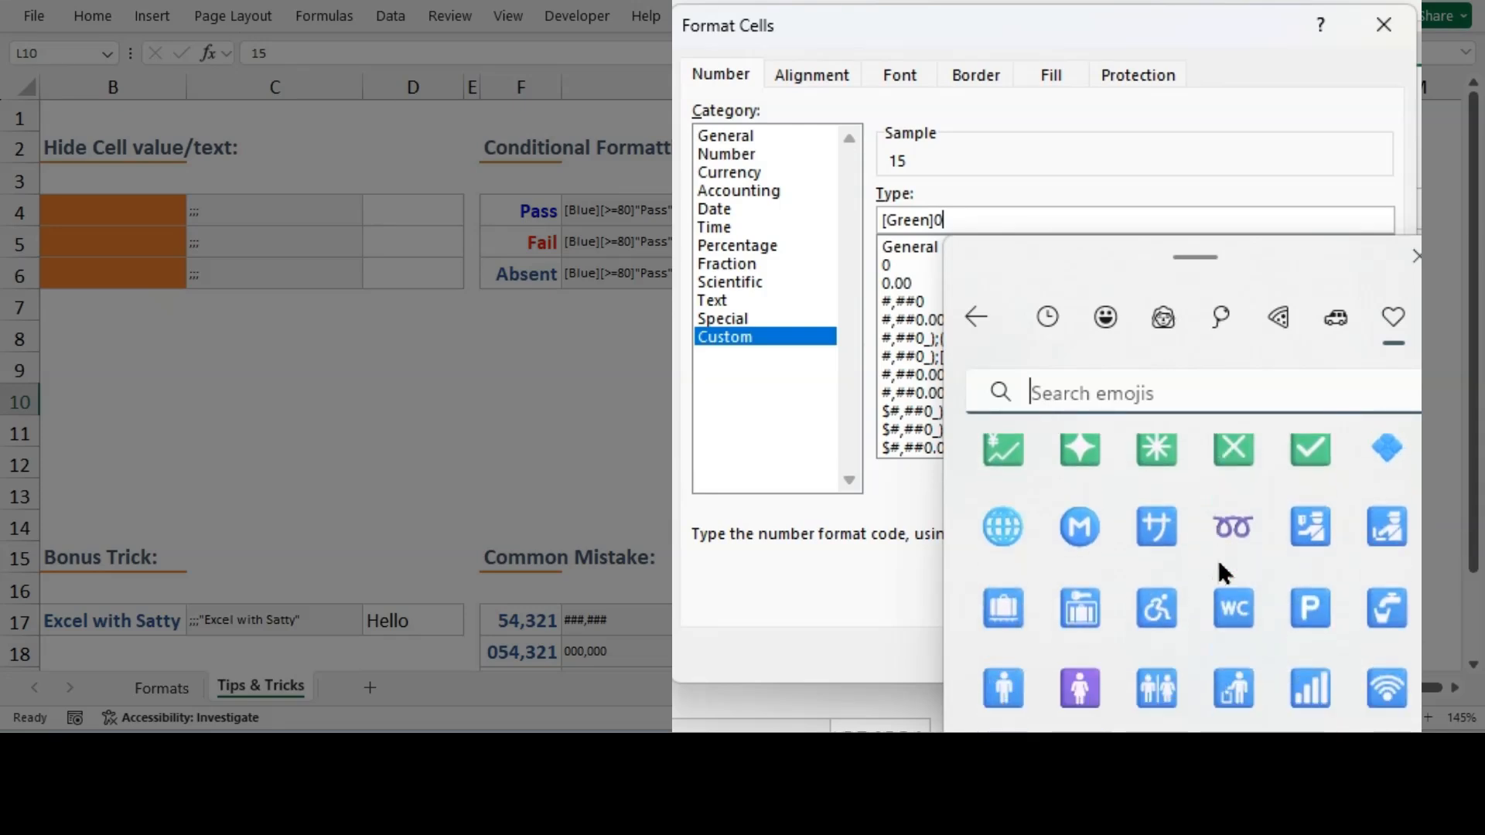
pyautogui.scroll(-10, 1219, 572)
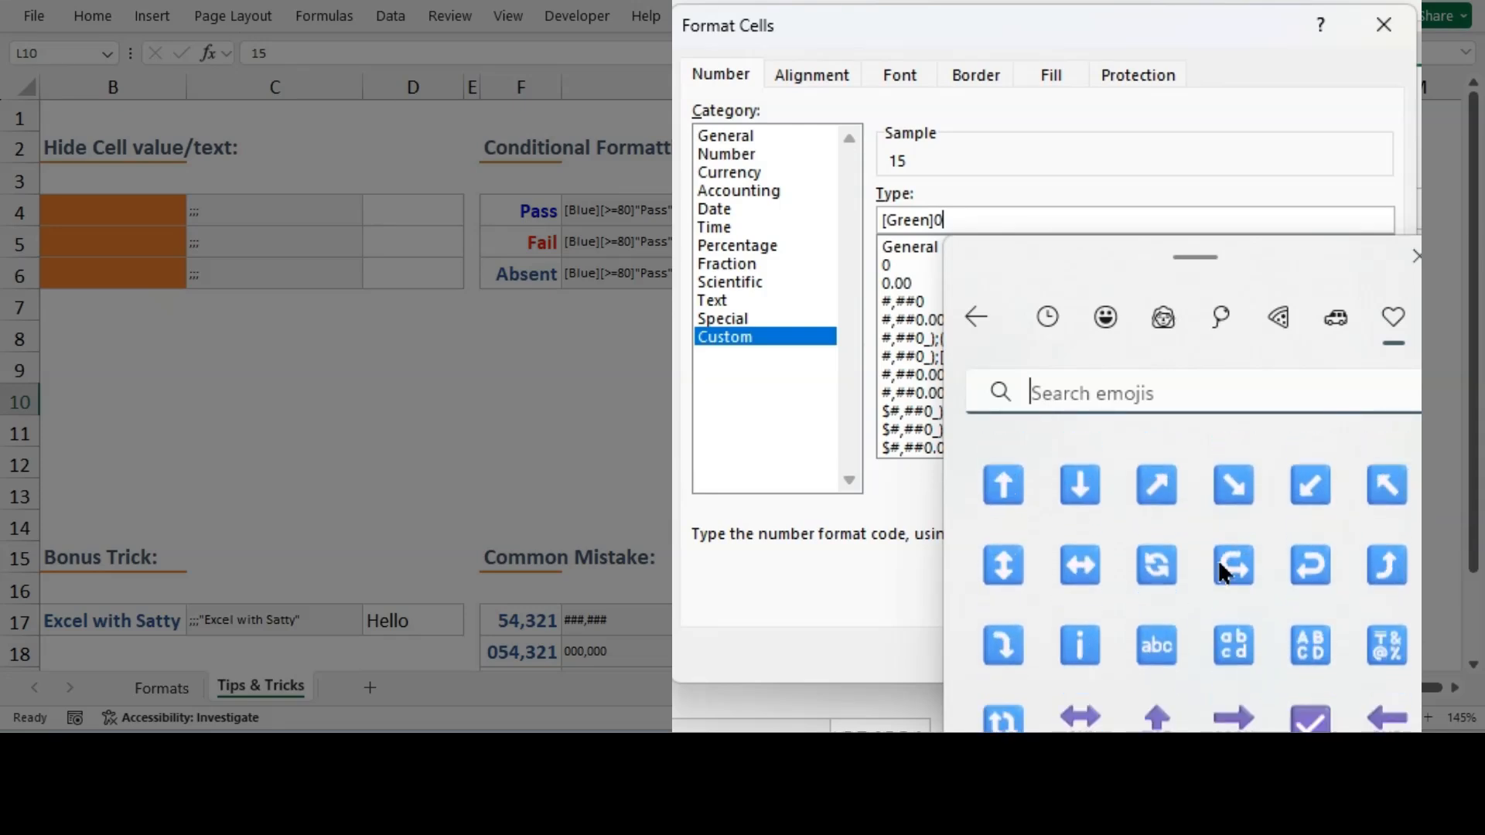
pyautogui.scroll(-2, 1219, 573)
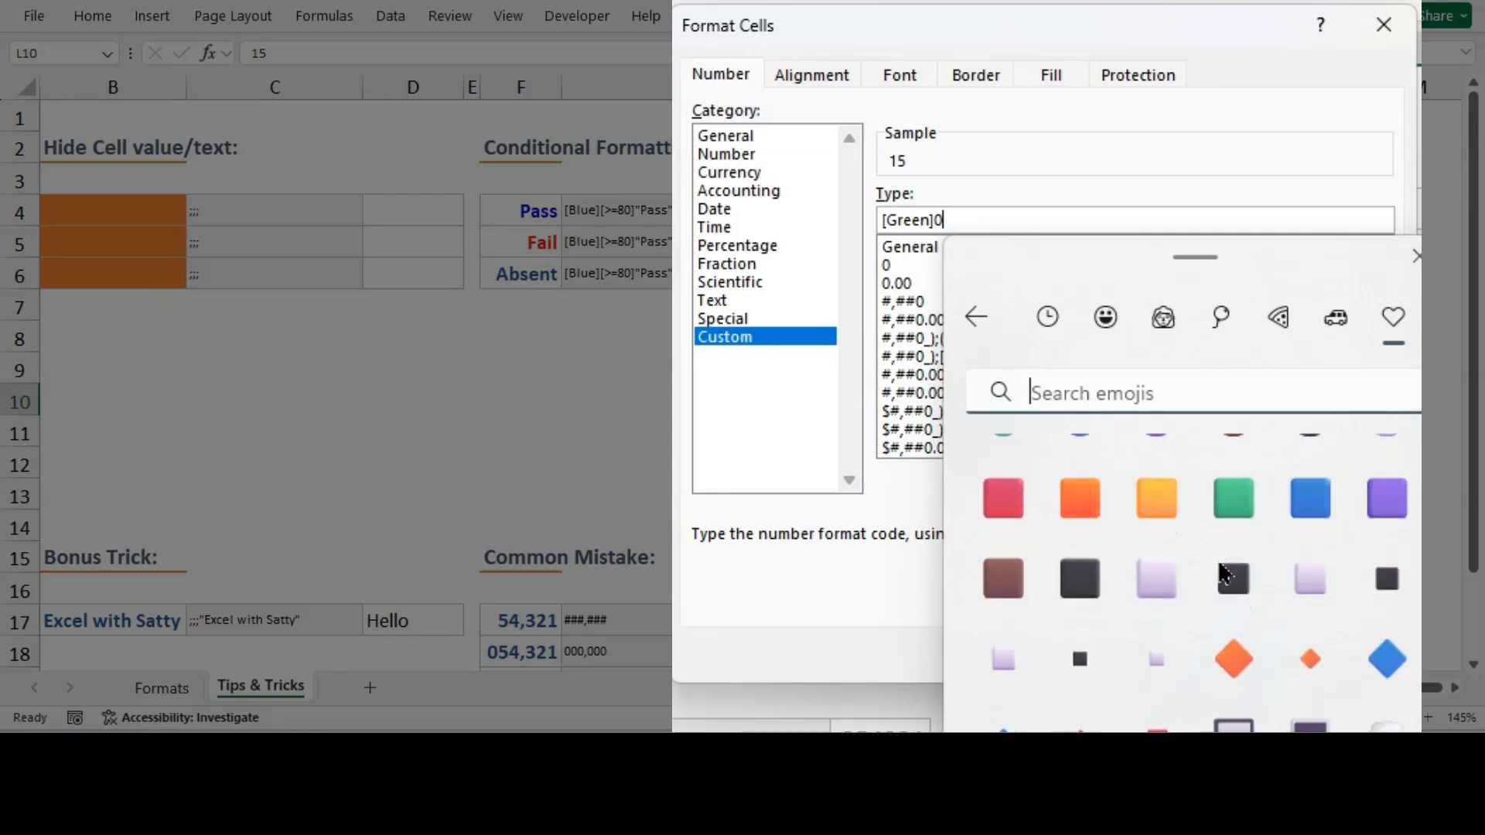
pyautogui.scroll(-1, 1221, 573)
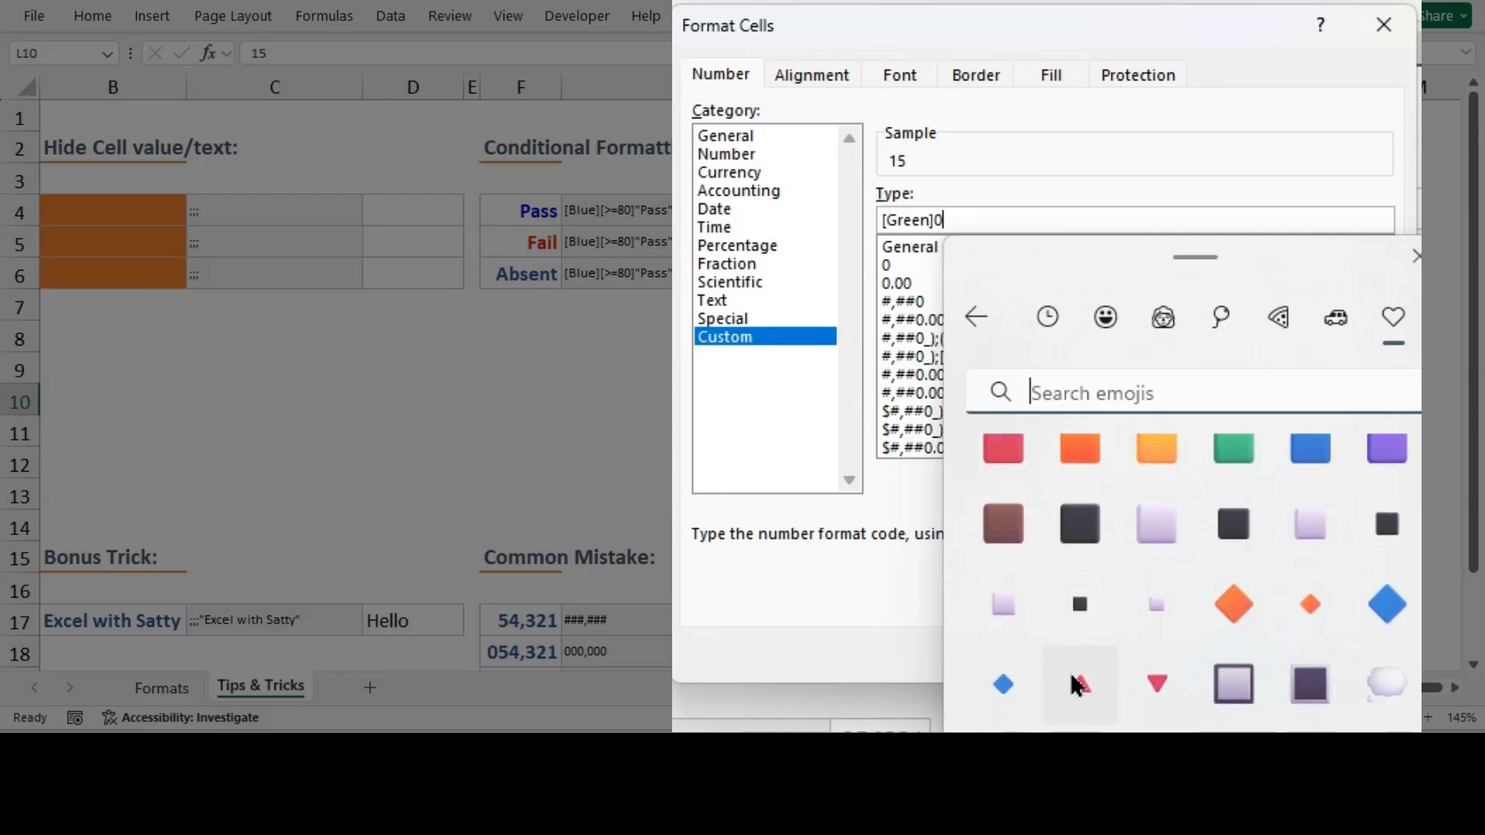
pyautogui.click(1083, 688)
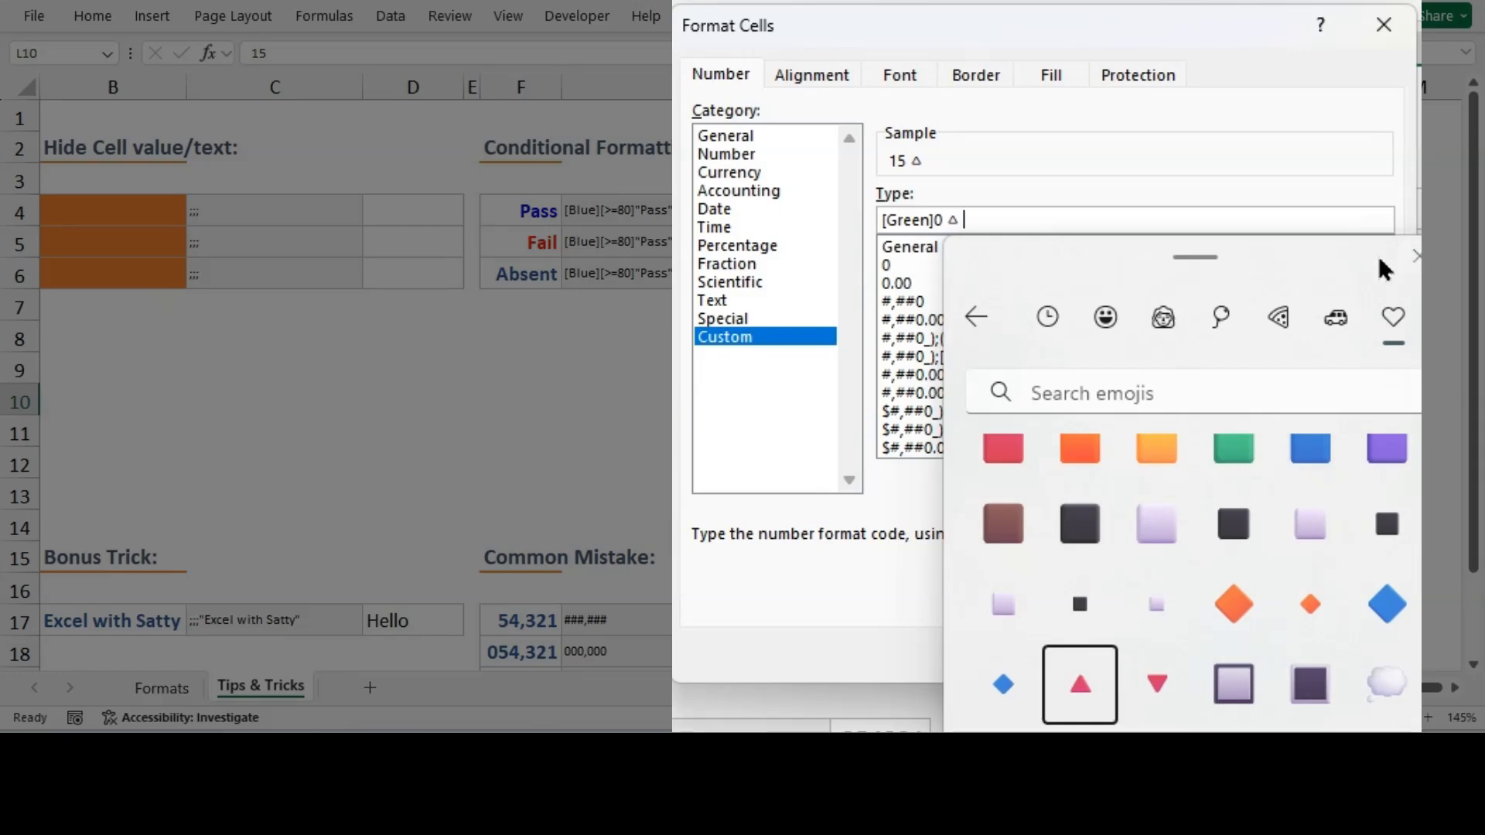
pyautogui.click(1416, 256)
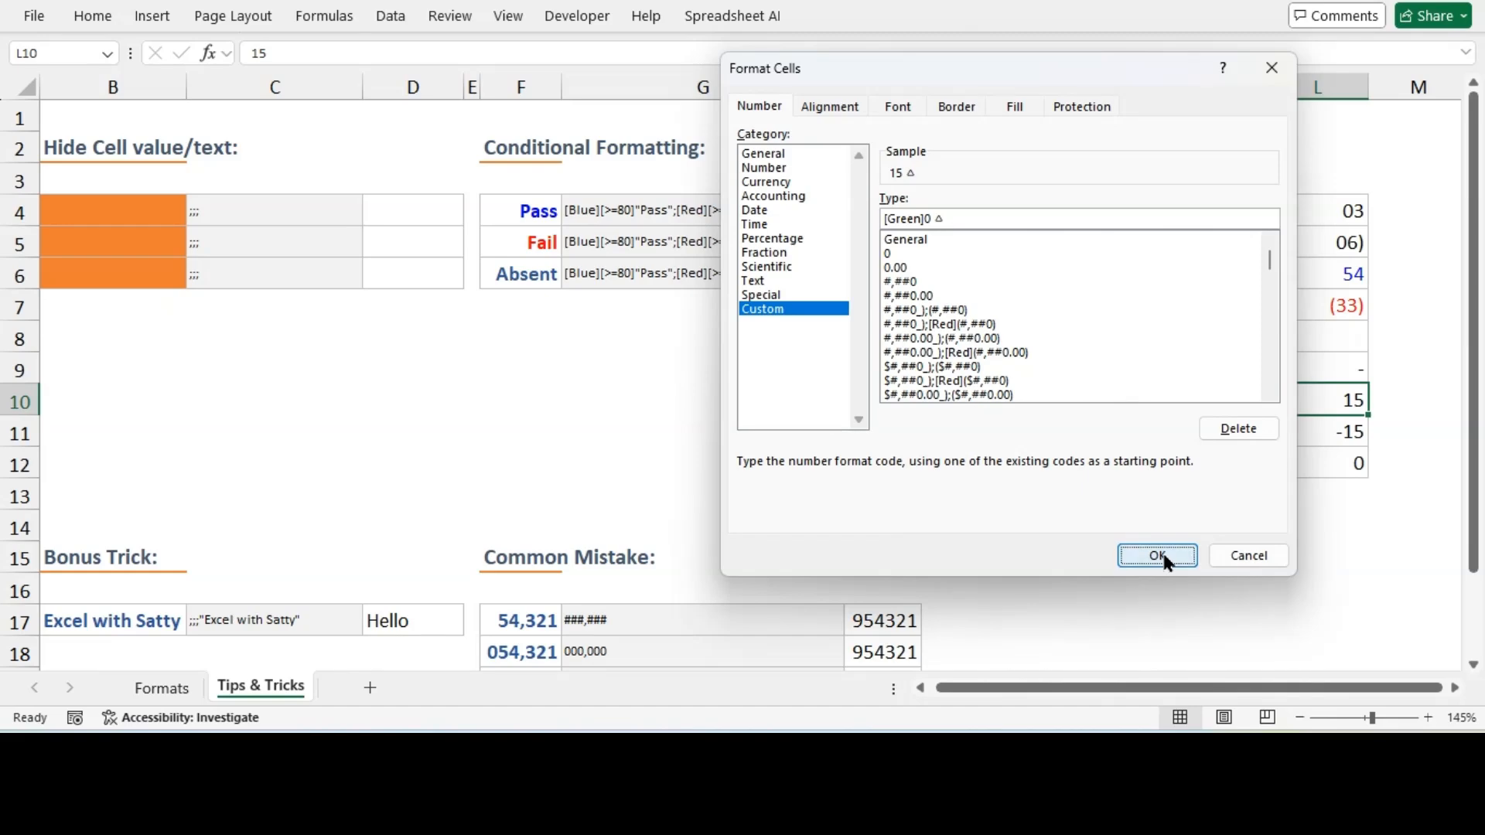
pyautogui.click(1158, 556)
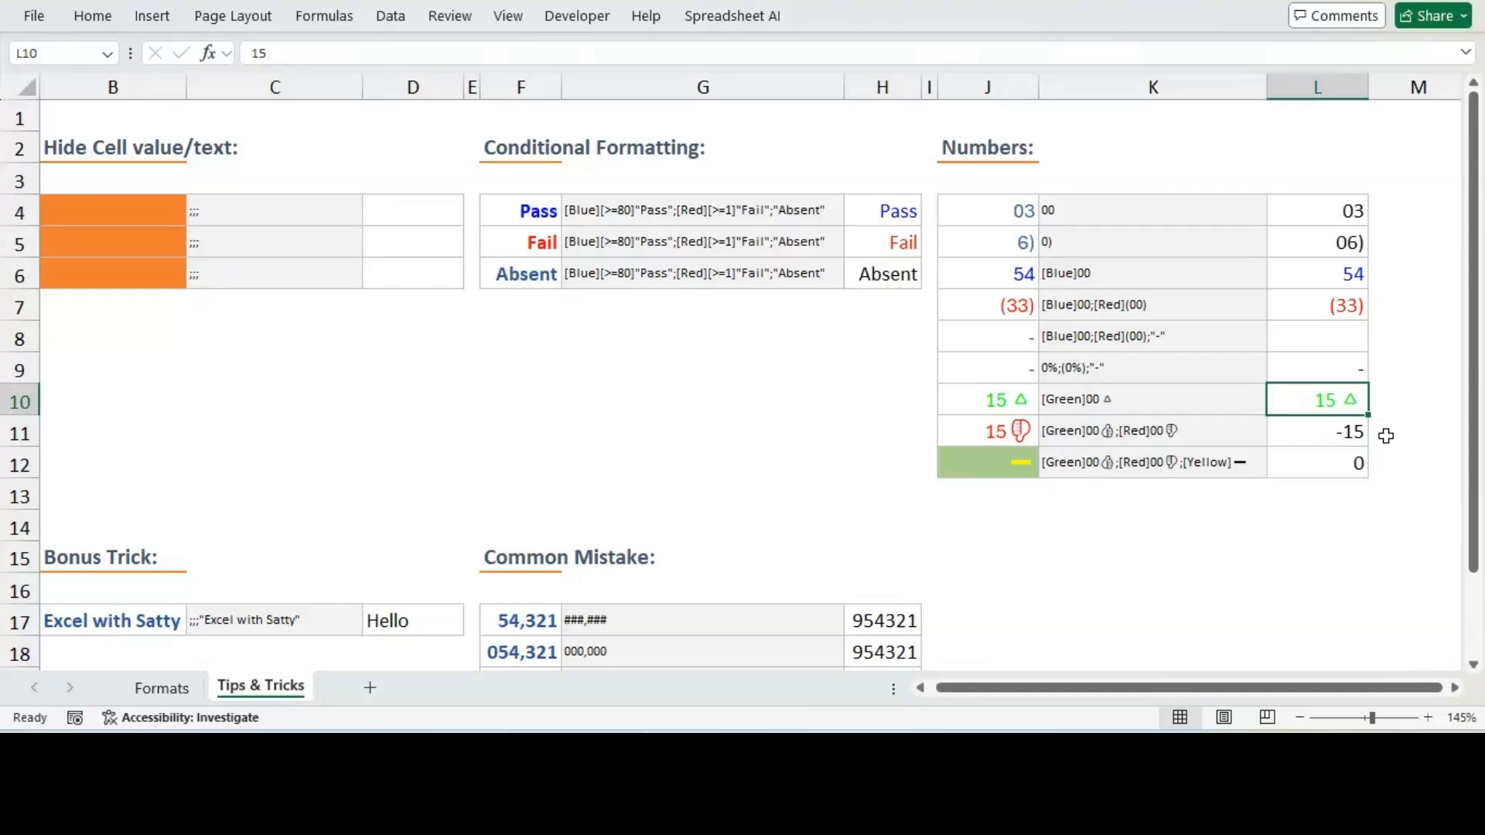
# Copy the format code from K11's contents and apply it as L11's custom number format
pyautogui.doubleClick(1195, 433)
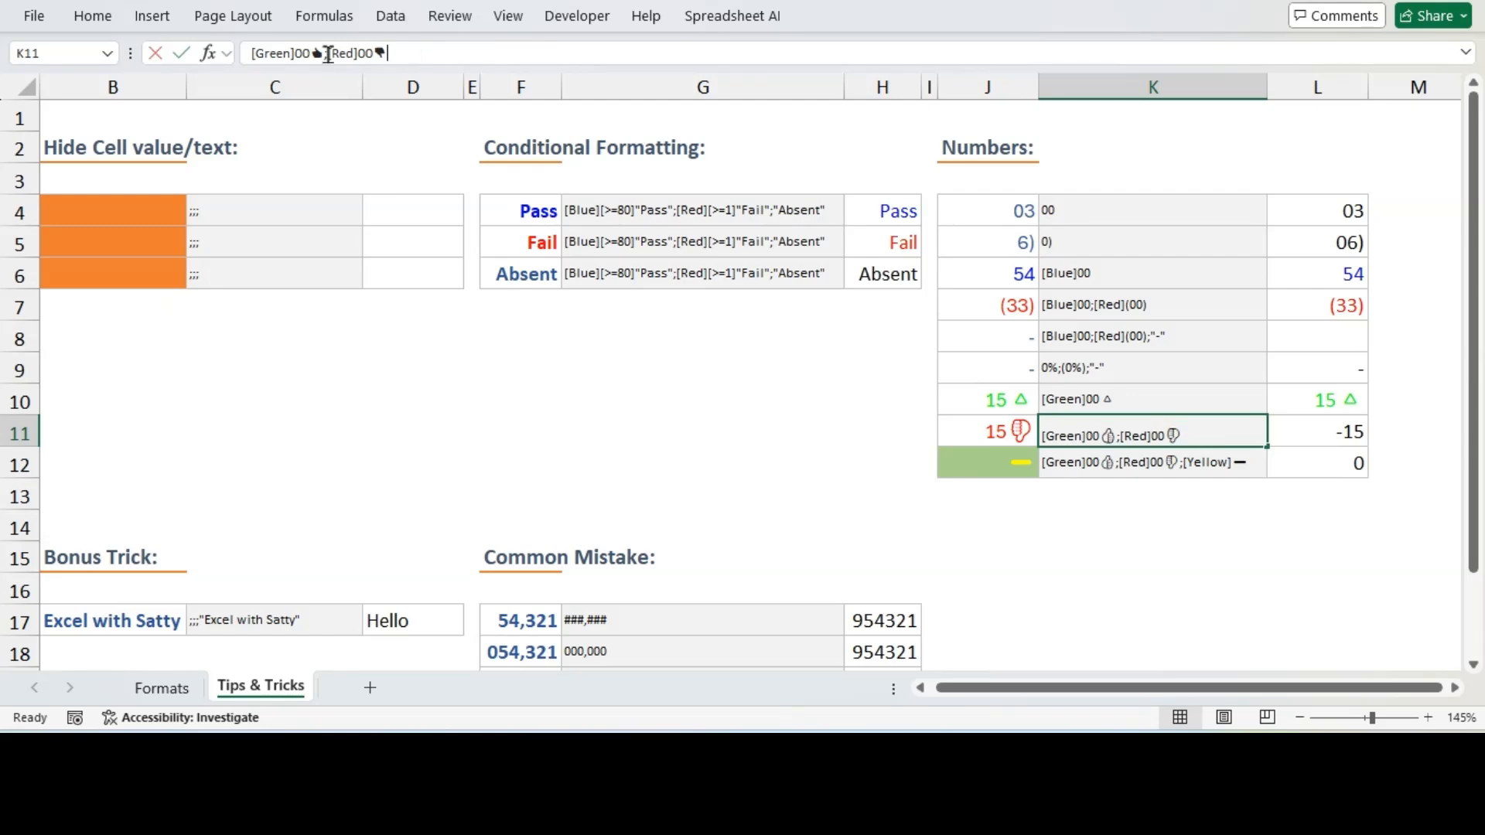
pyautogui.moveTo(328, 53); pyautogui.dragTo(249, 51)
pyautogui.hotkey('ctrl', 'c')
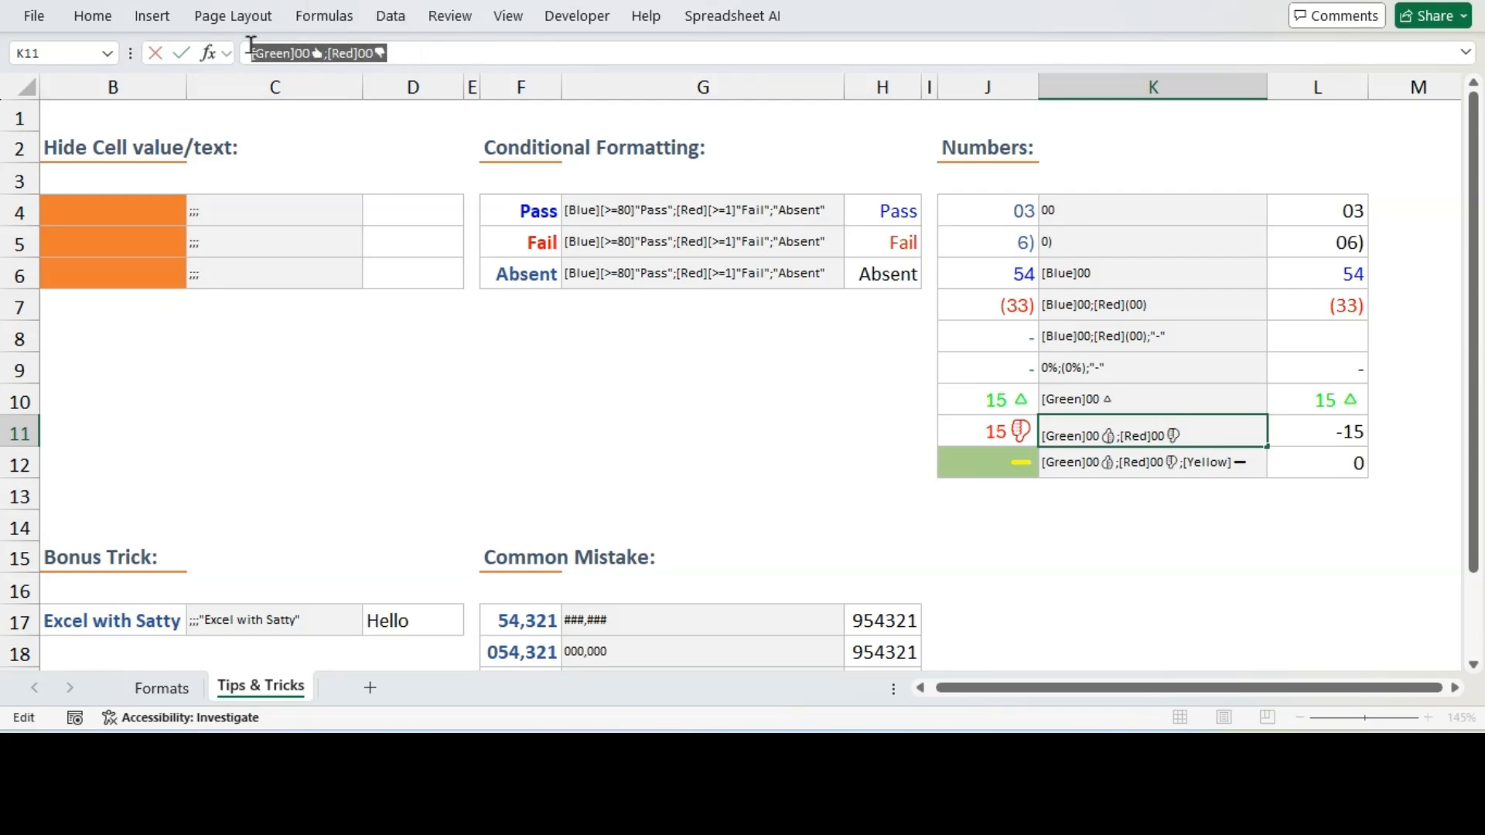
pyautogui.press('Escape')
pyautogui.click(1331, 435)
pyautogui.hotkey('ctrl', '1')
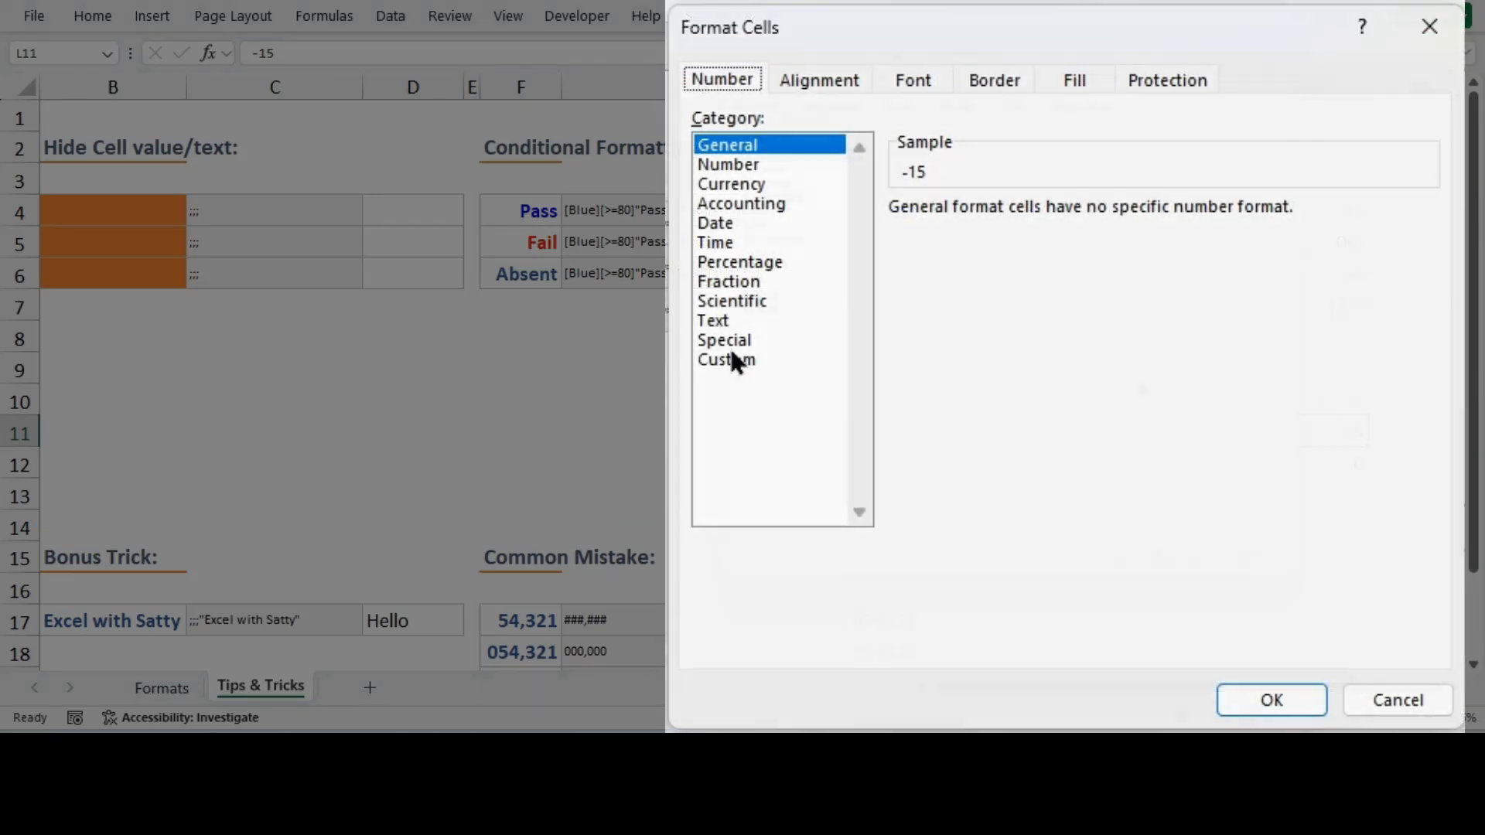
pyautogui.click(731, 359)
pyautogui.doubleClick(995, 232)
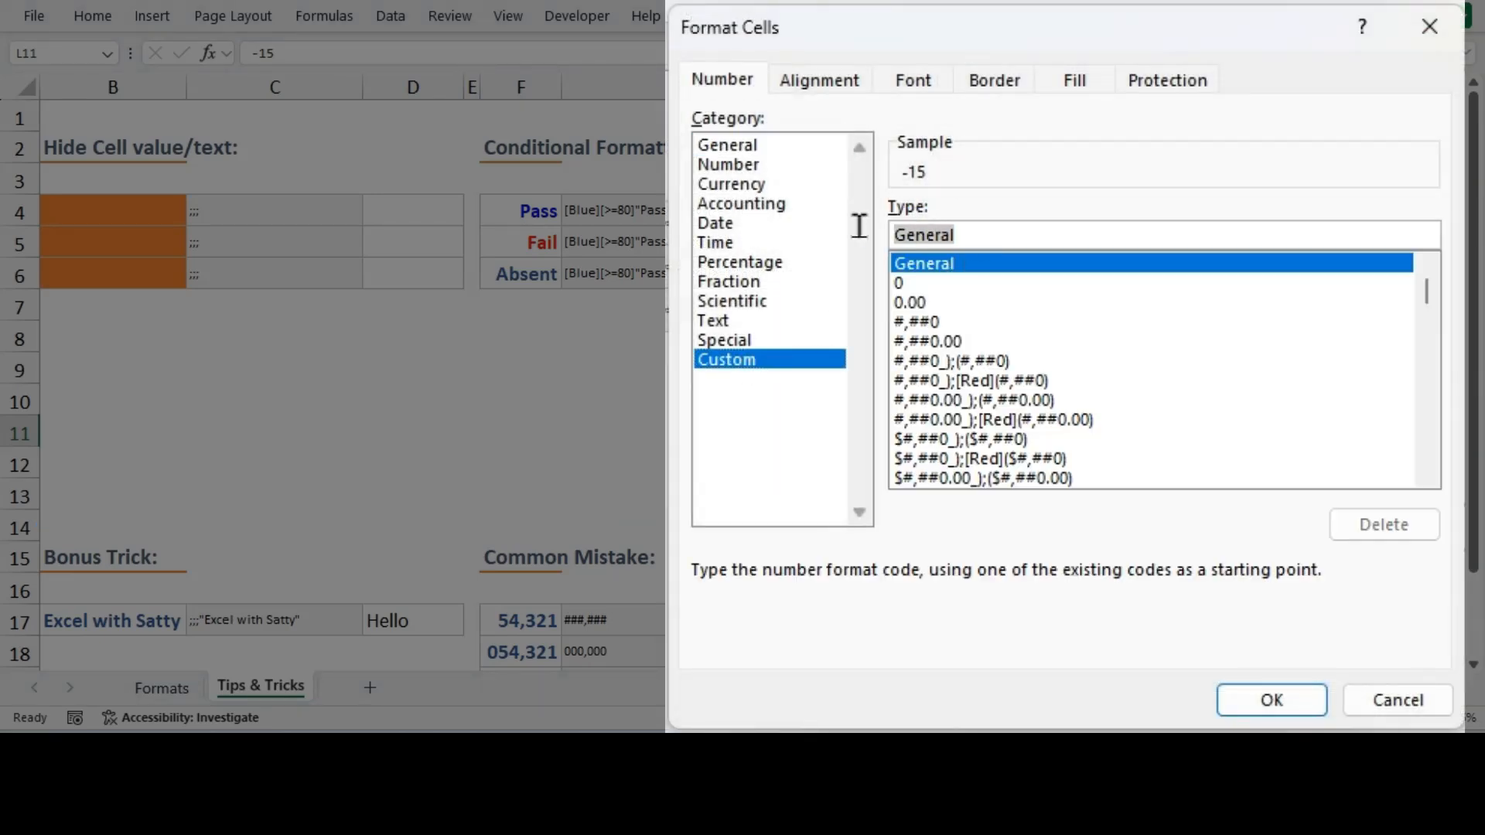
pyautogui.hotkey('ctrl', 'v')
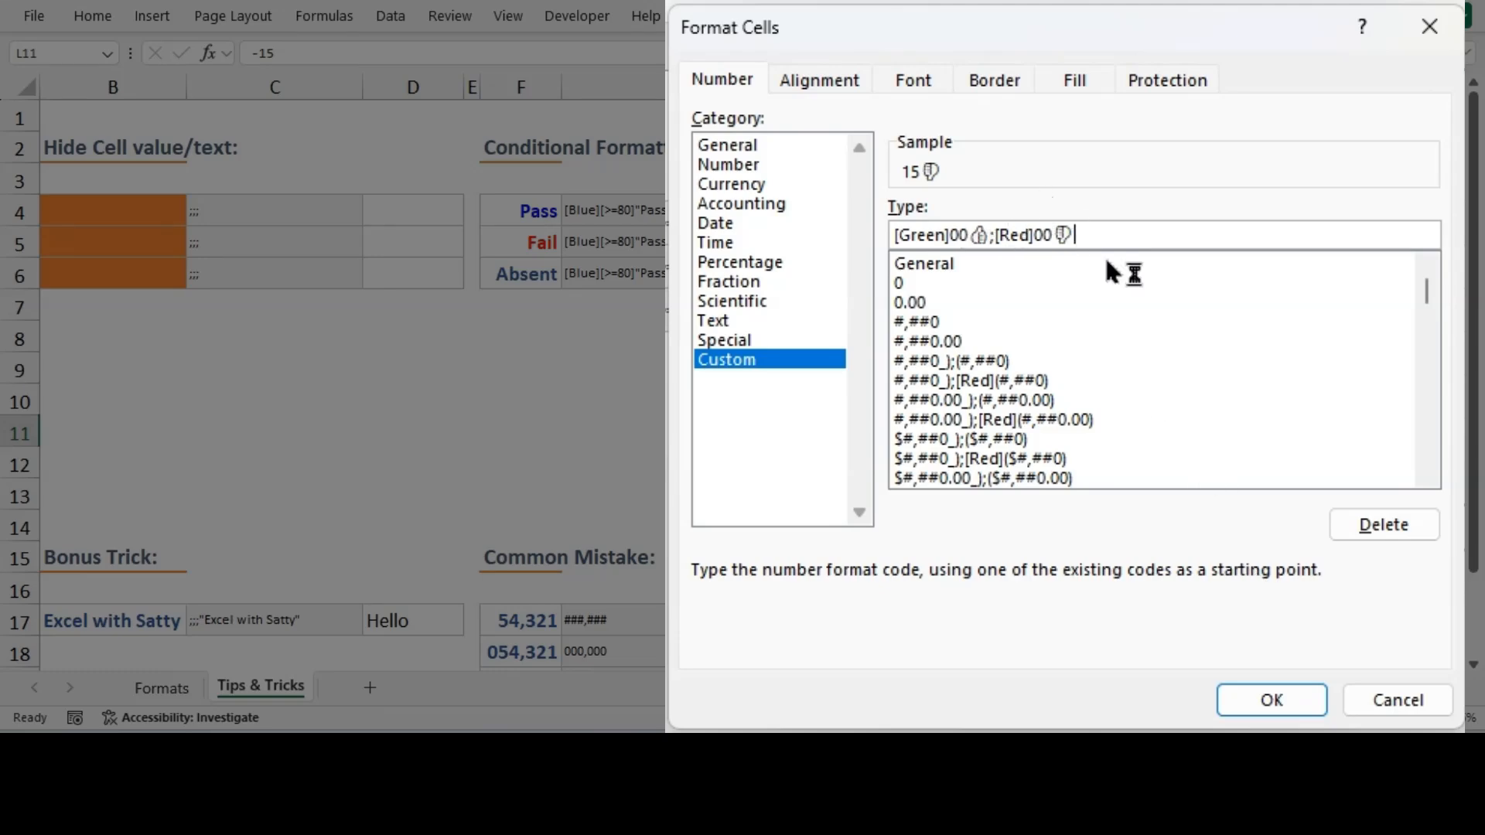
pyautogui.click(1306, 706)
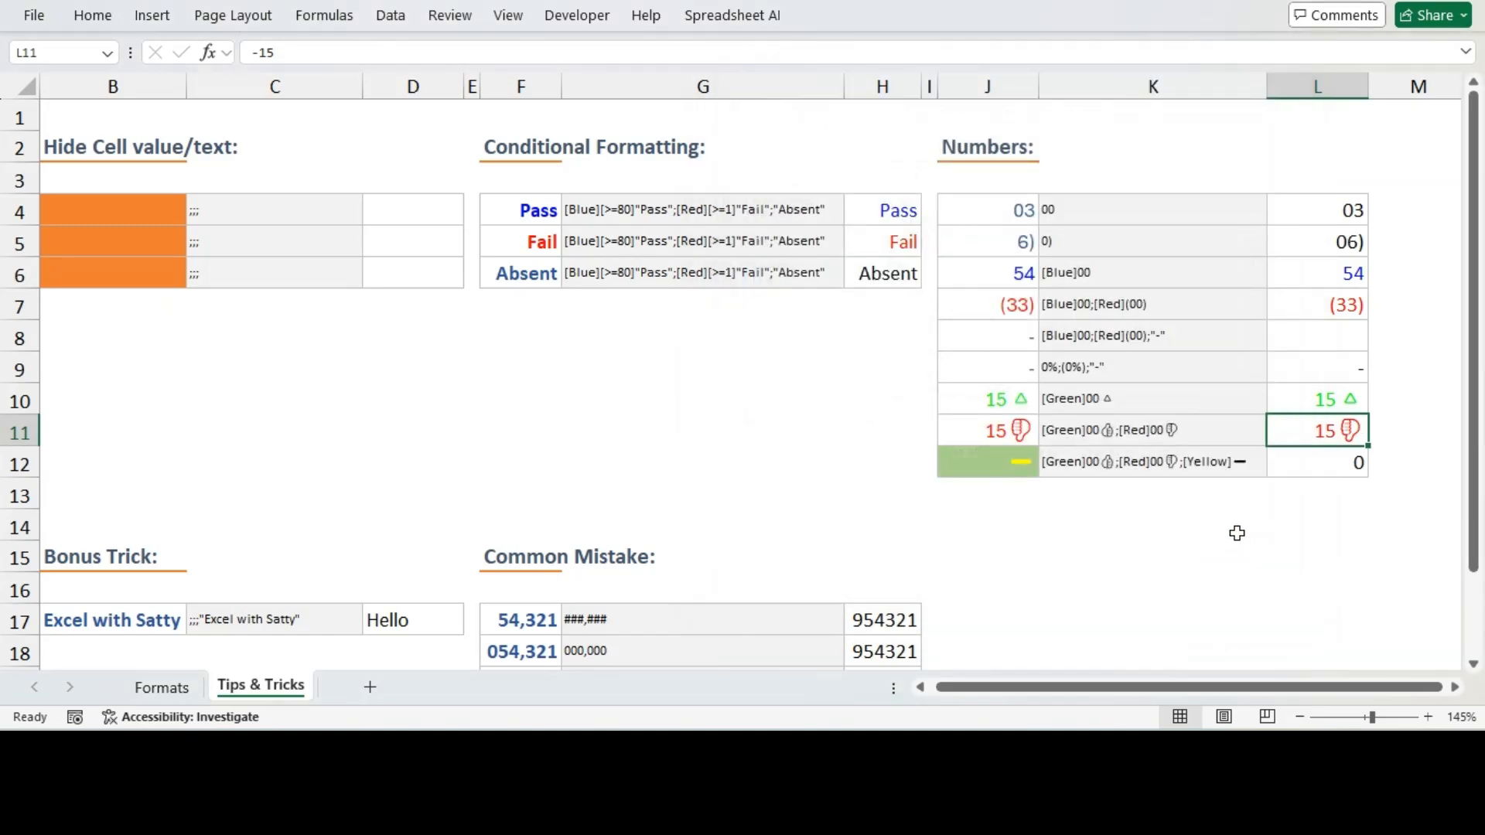
# Test L11's format by entering 15, then -15
pyautogui.press('F2')
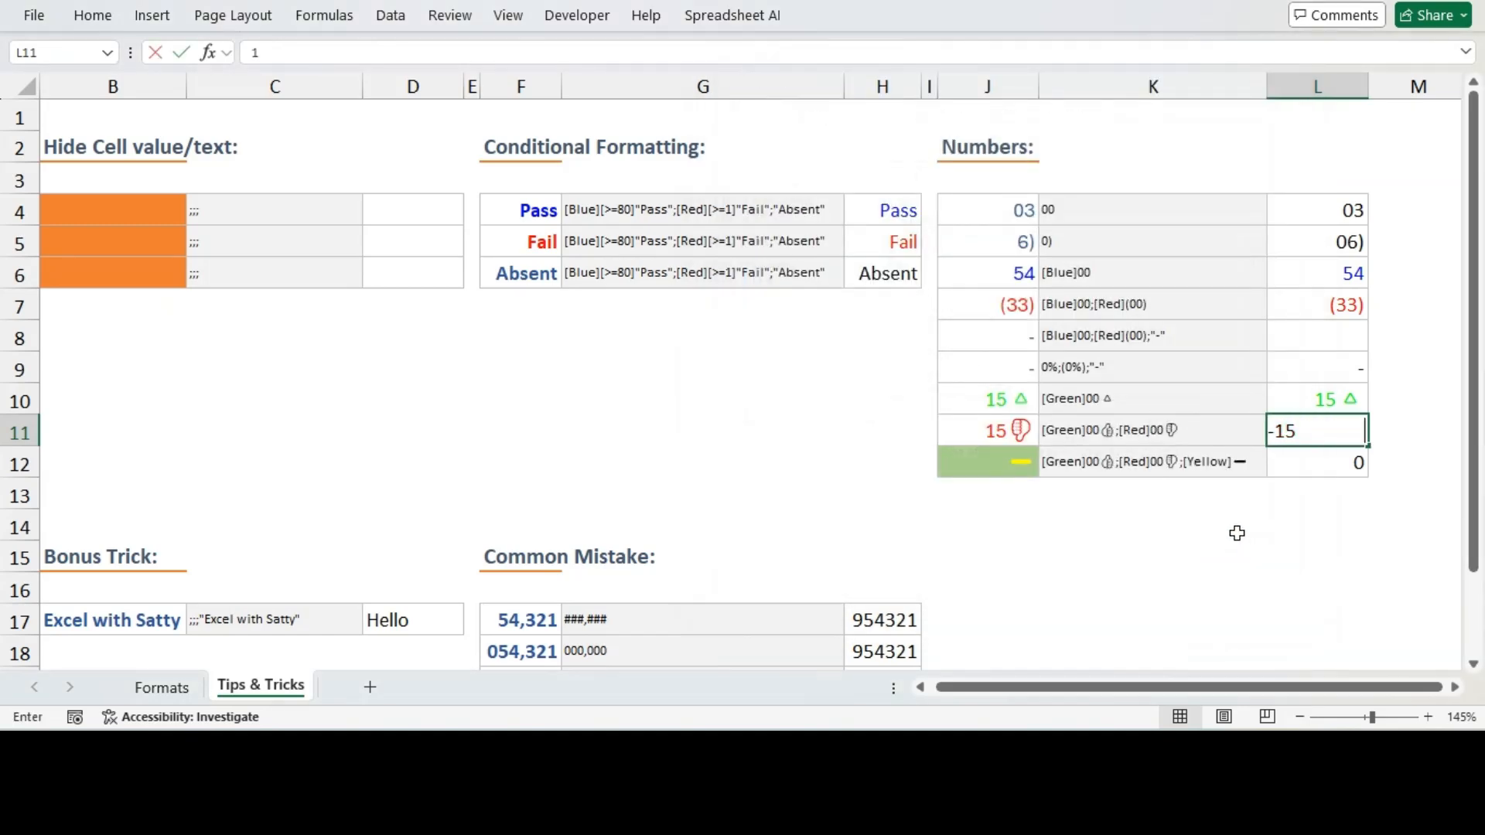
pyautogui.press('Home')
pyautogui.press('Delete')
pyautogui.press('Return')
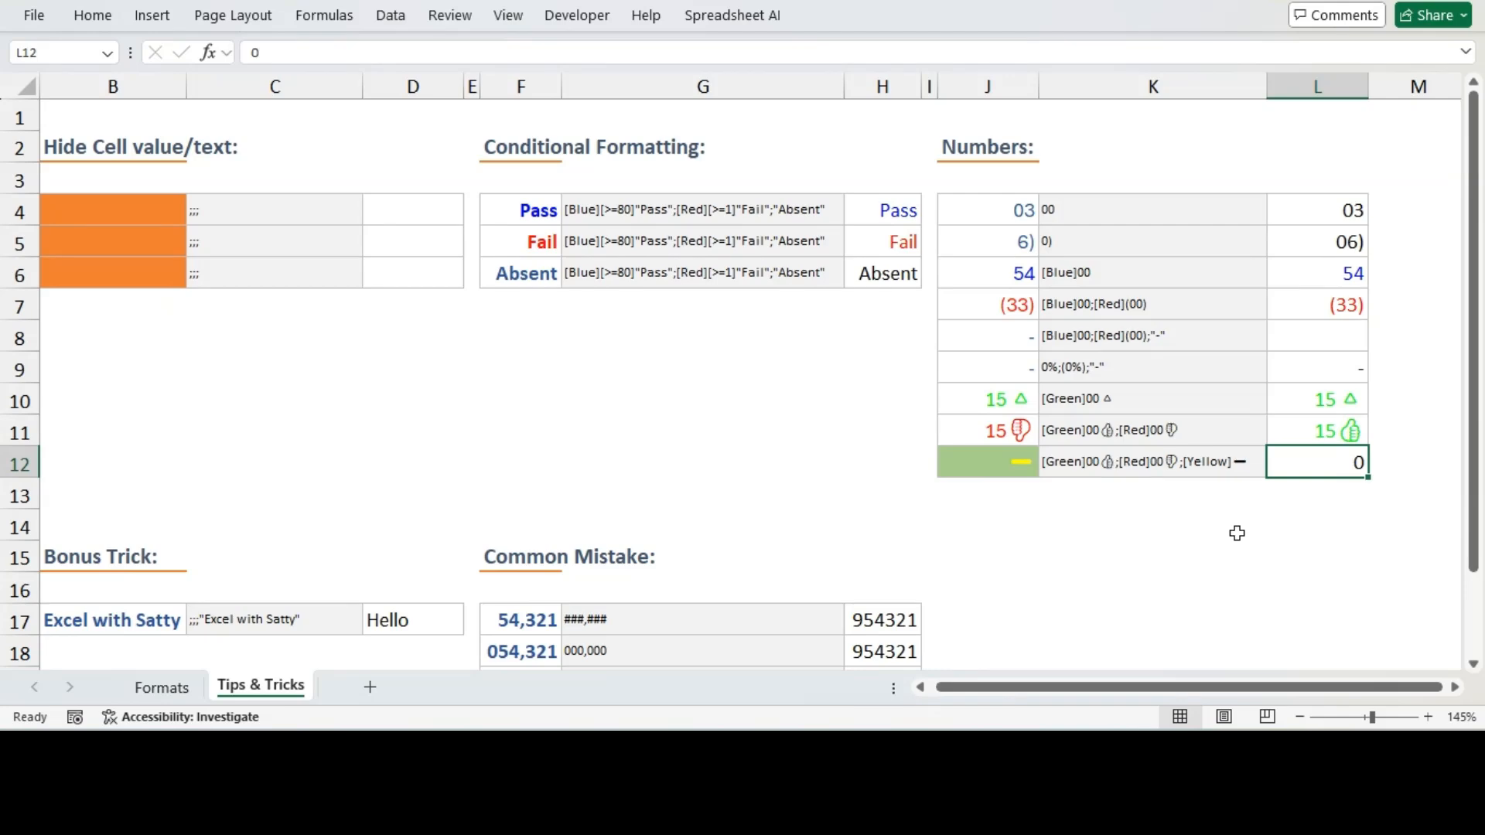
pyautogui.press('Up')
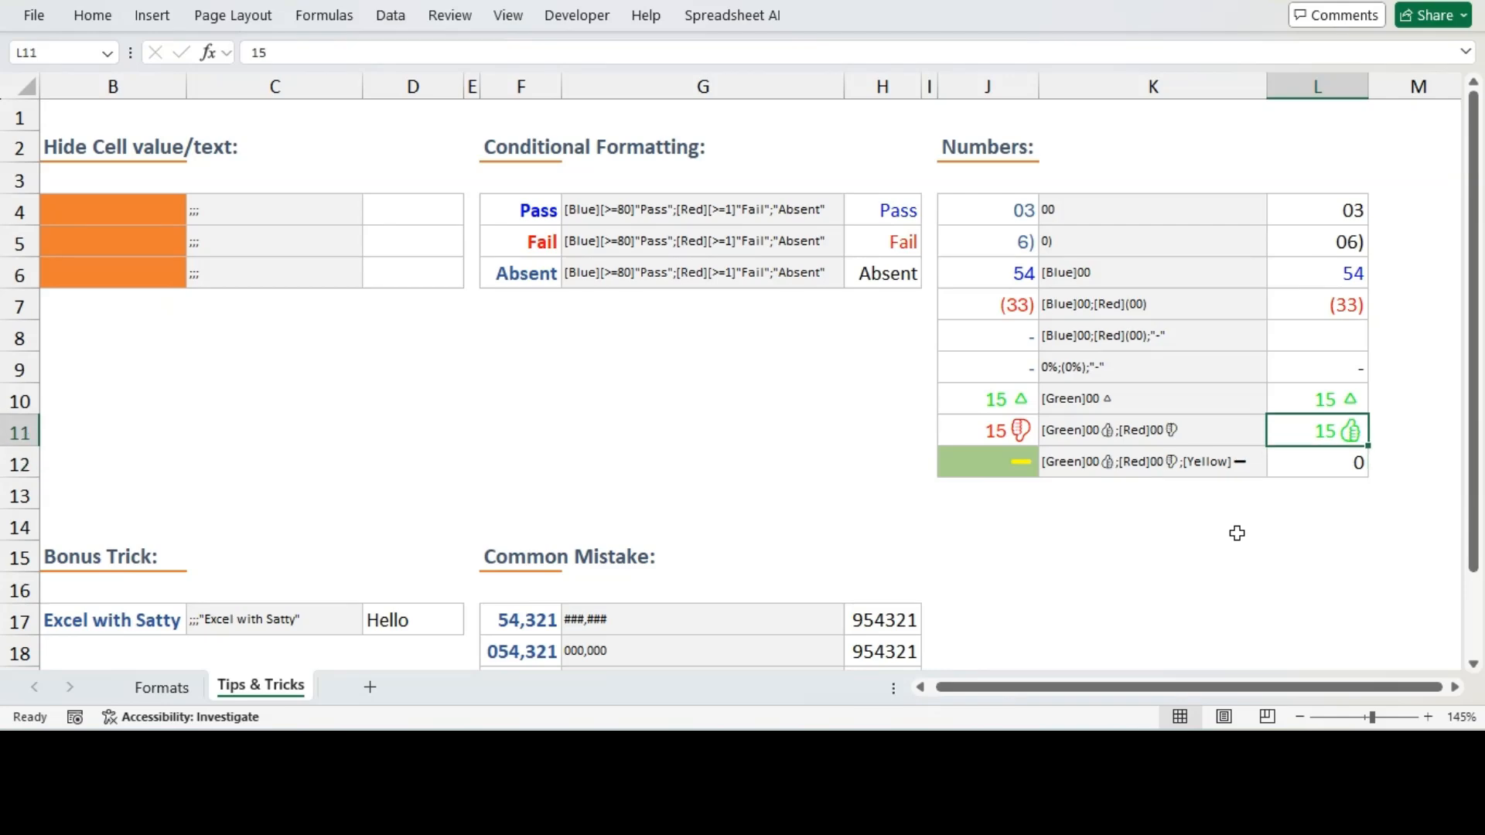
pyautogui.press('BackSpace')
pyautogui.write('-15')
pyautogui.press('Return')
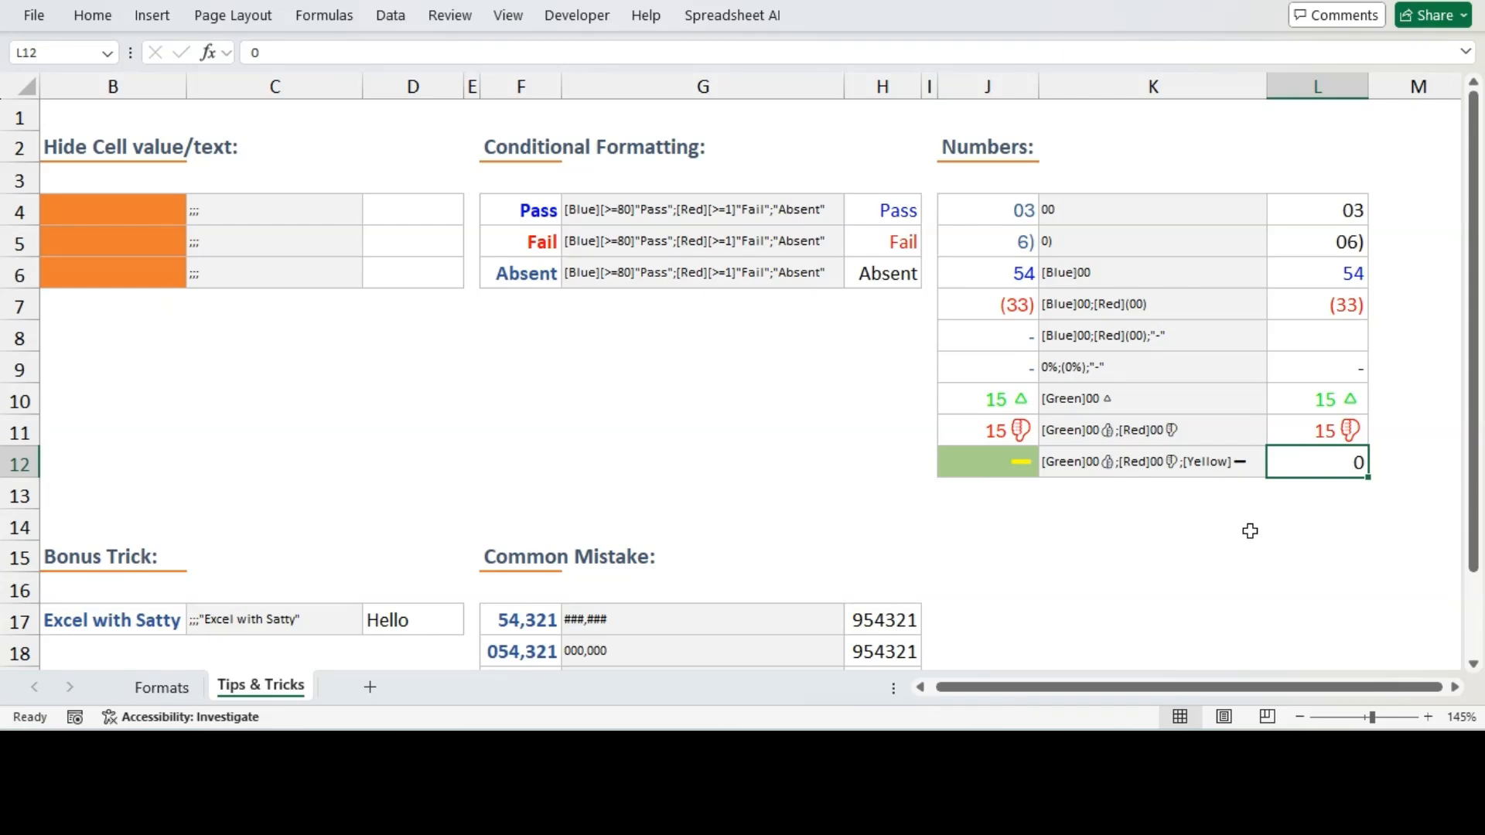
# Copy the format code from K12's contents and apply it as L12's custom number format
pyautogui.click(1198, 459)
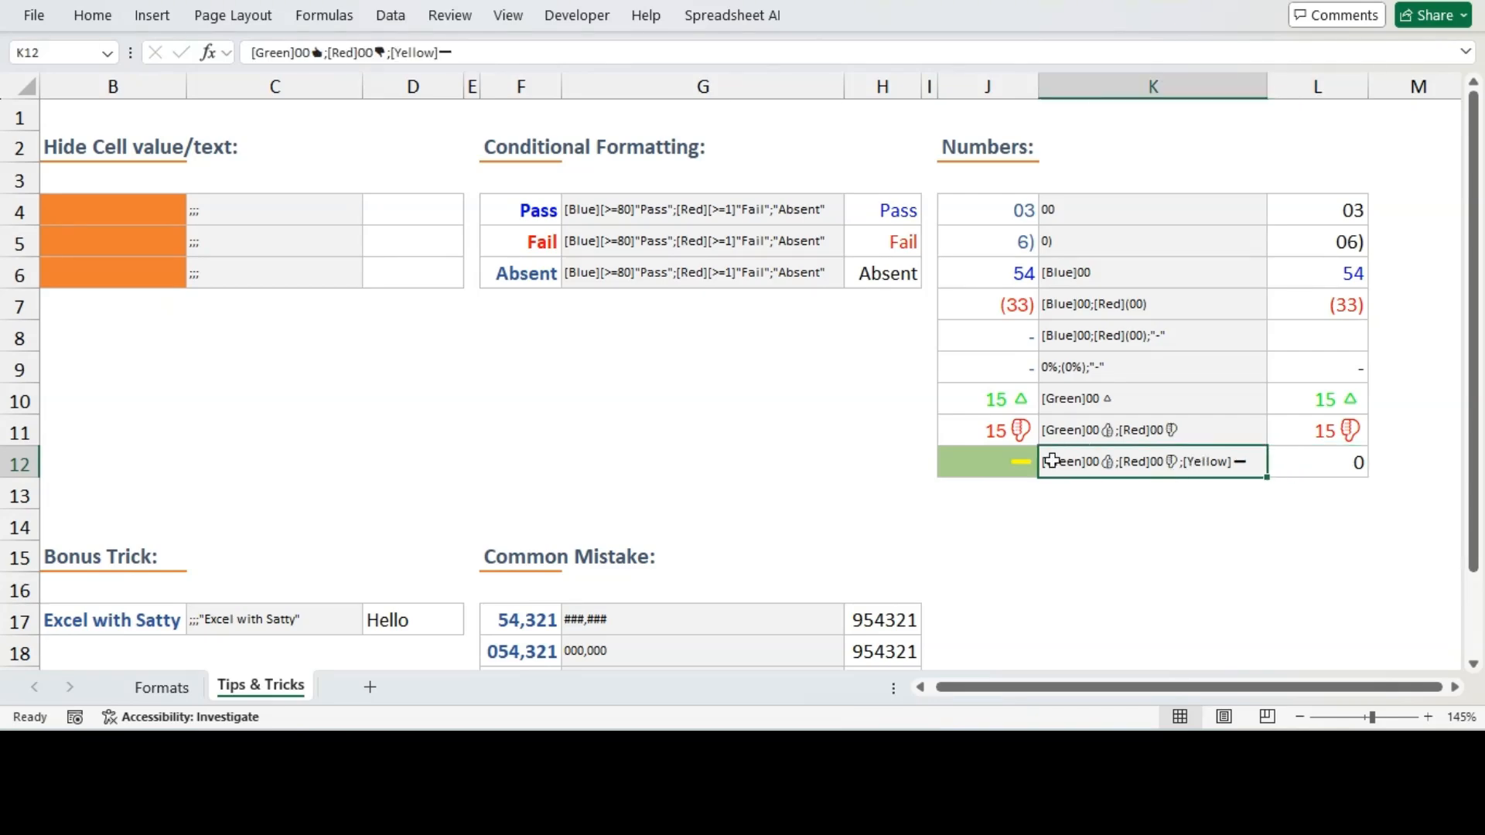
pyautogui.moveTo(468, 52); pyautogui.dragTo(230, 62)
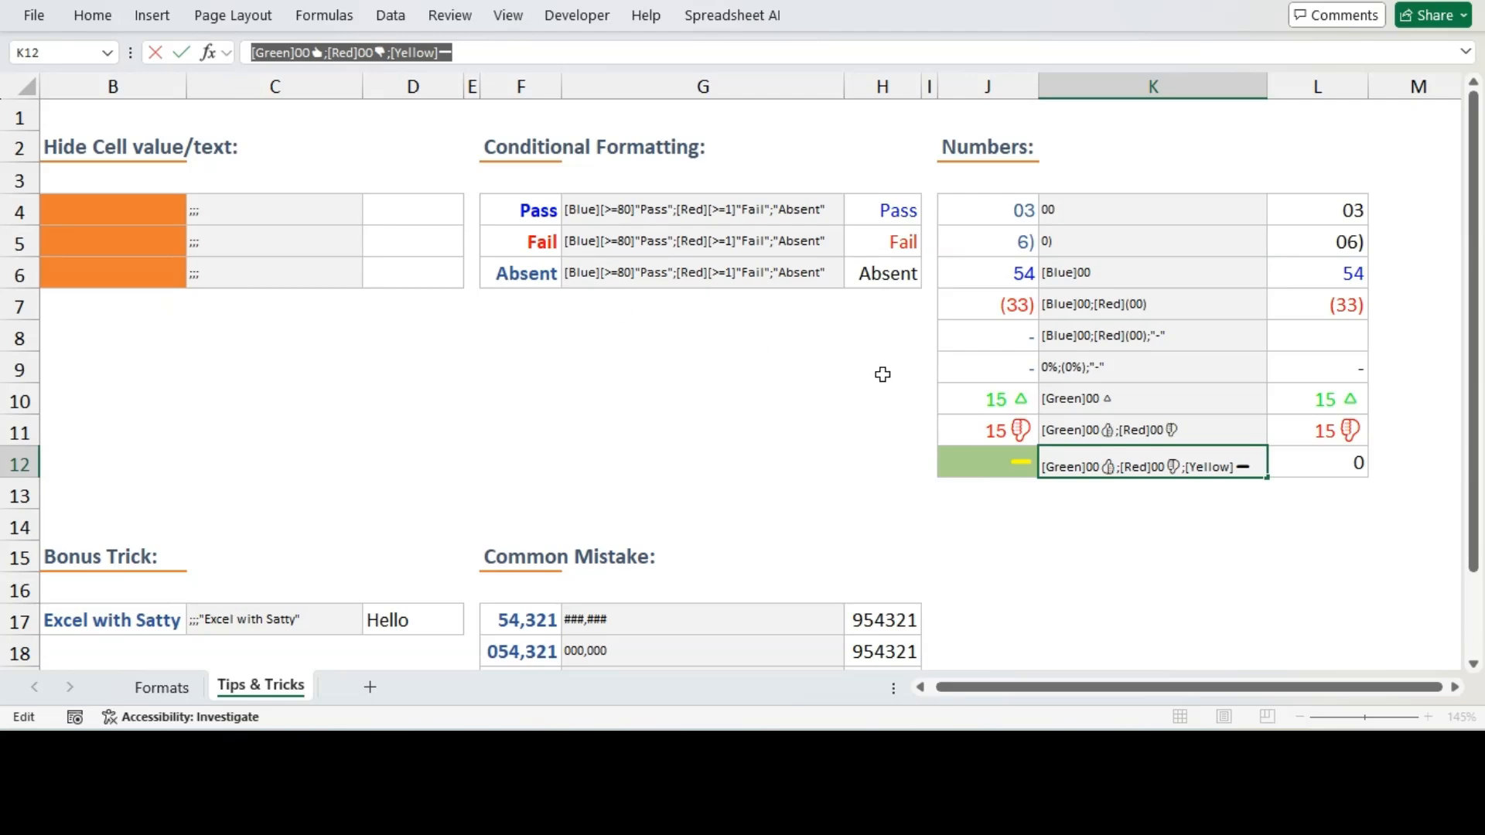
pyautogui.press('Escape')
pyautogui.click(1323, 462)
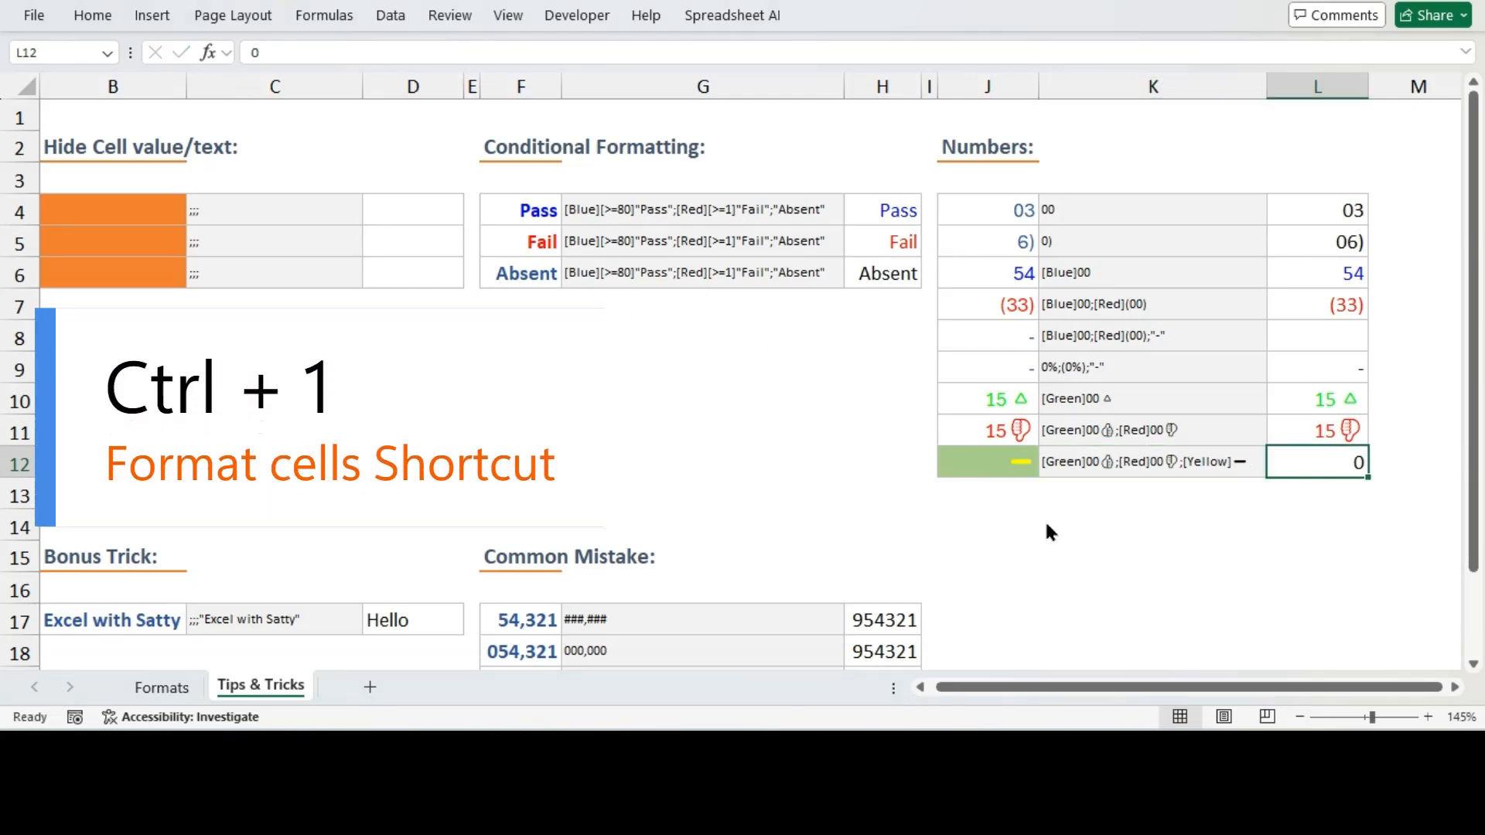
pyautogui.hotkey('ctrl', '1')
pyautogui.click(773, 309)
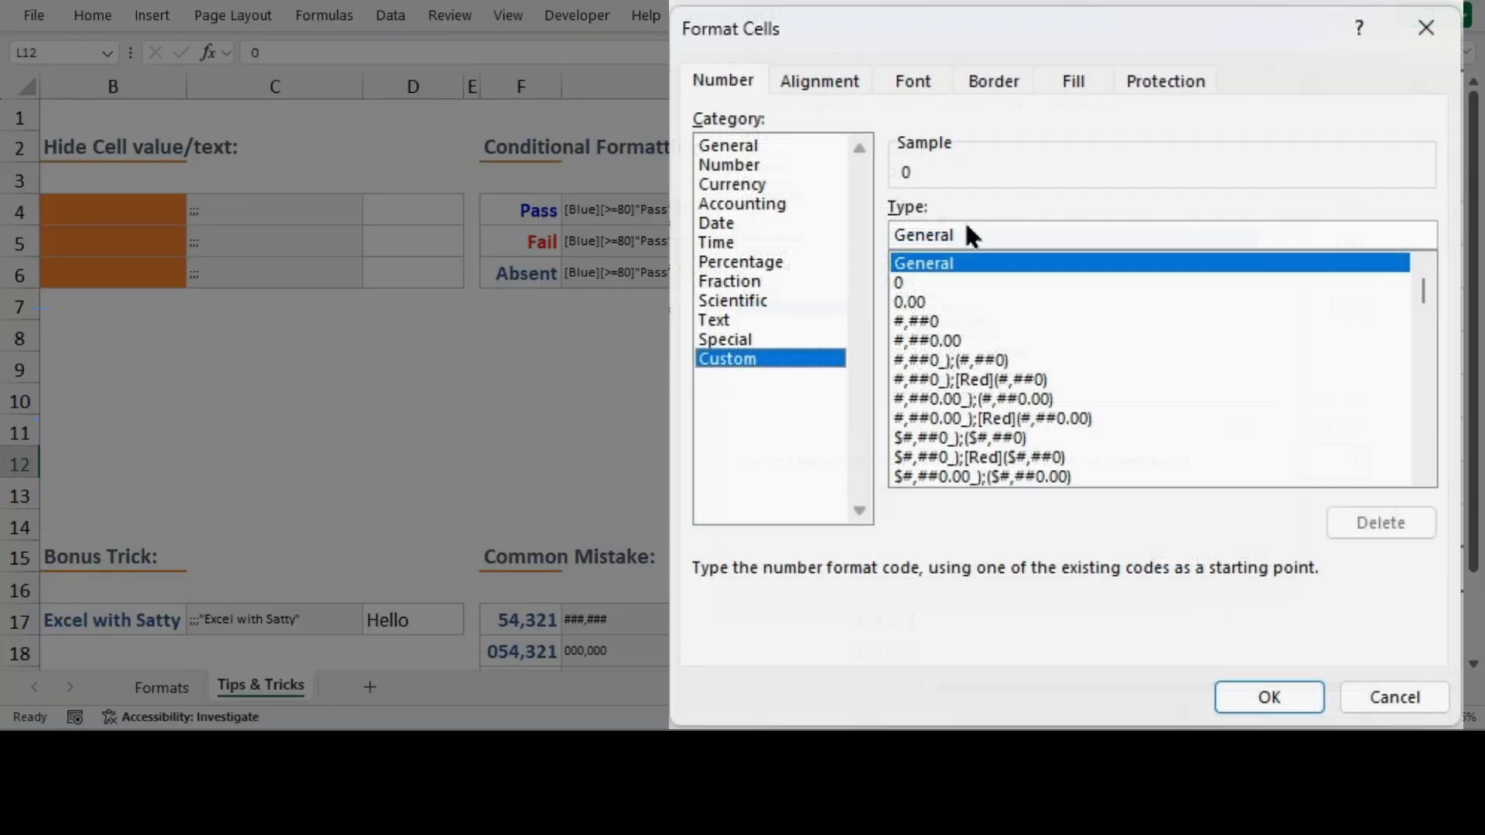
pyautogui.moveTo(940, 217); pyautogui.dragTo(884, 217)
pyautogui.write('[Green]00 👍;[Red]00 👎;[Yellow] —')
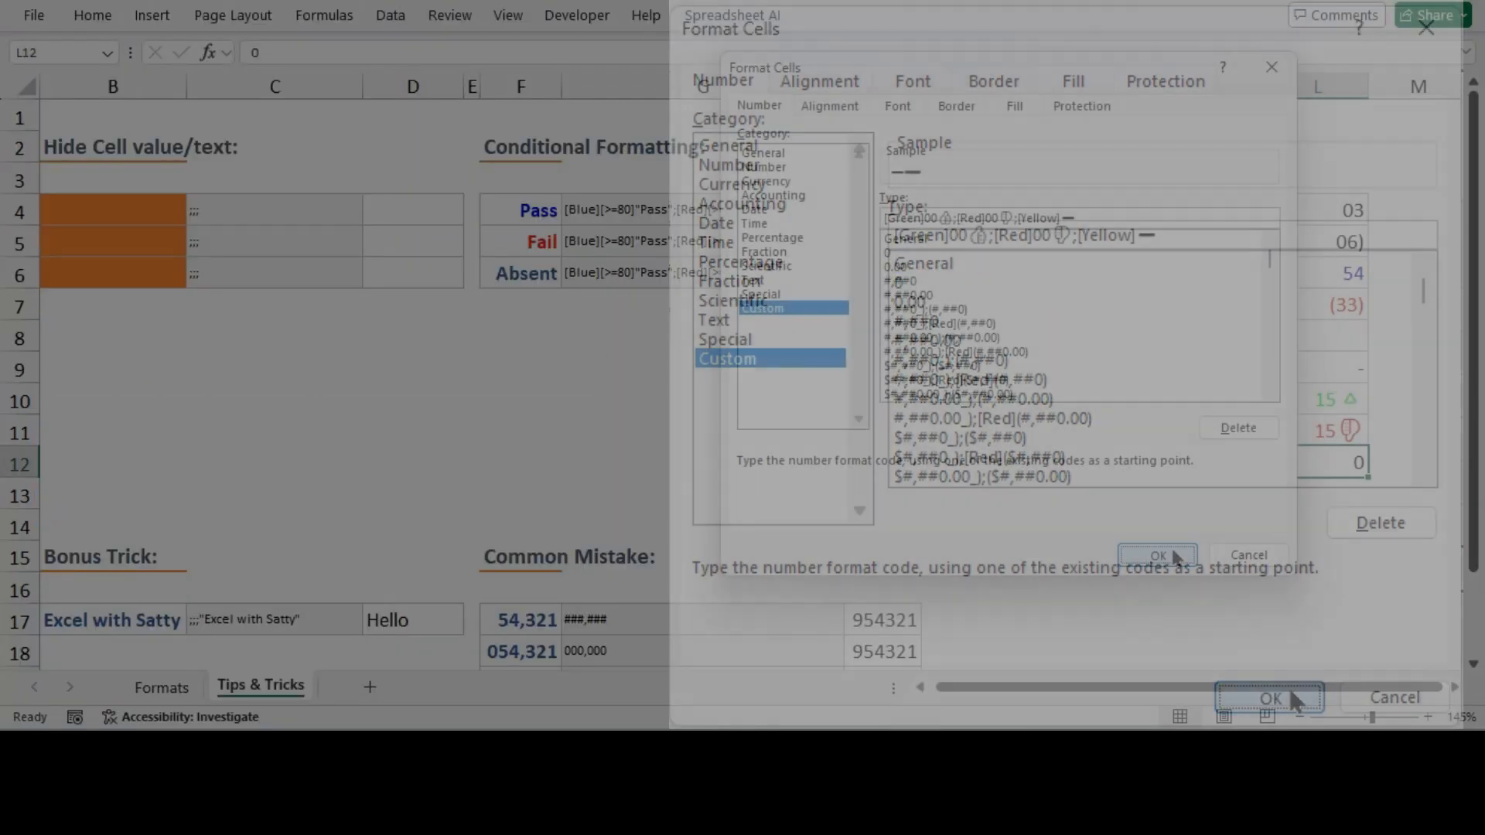
pyautogui.click(1288, 696)
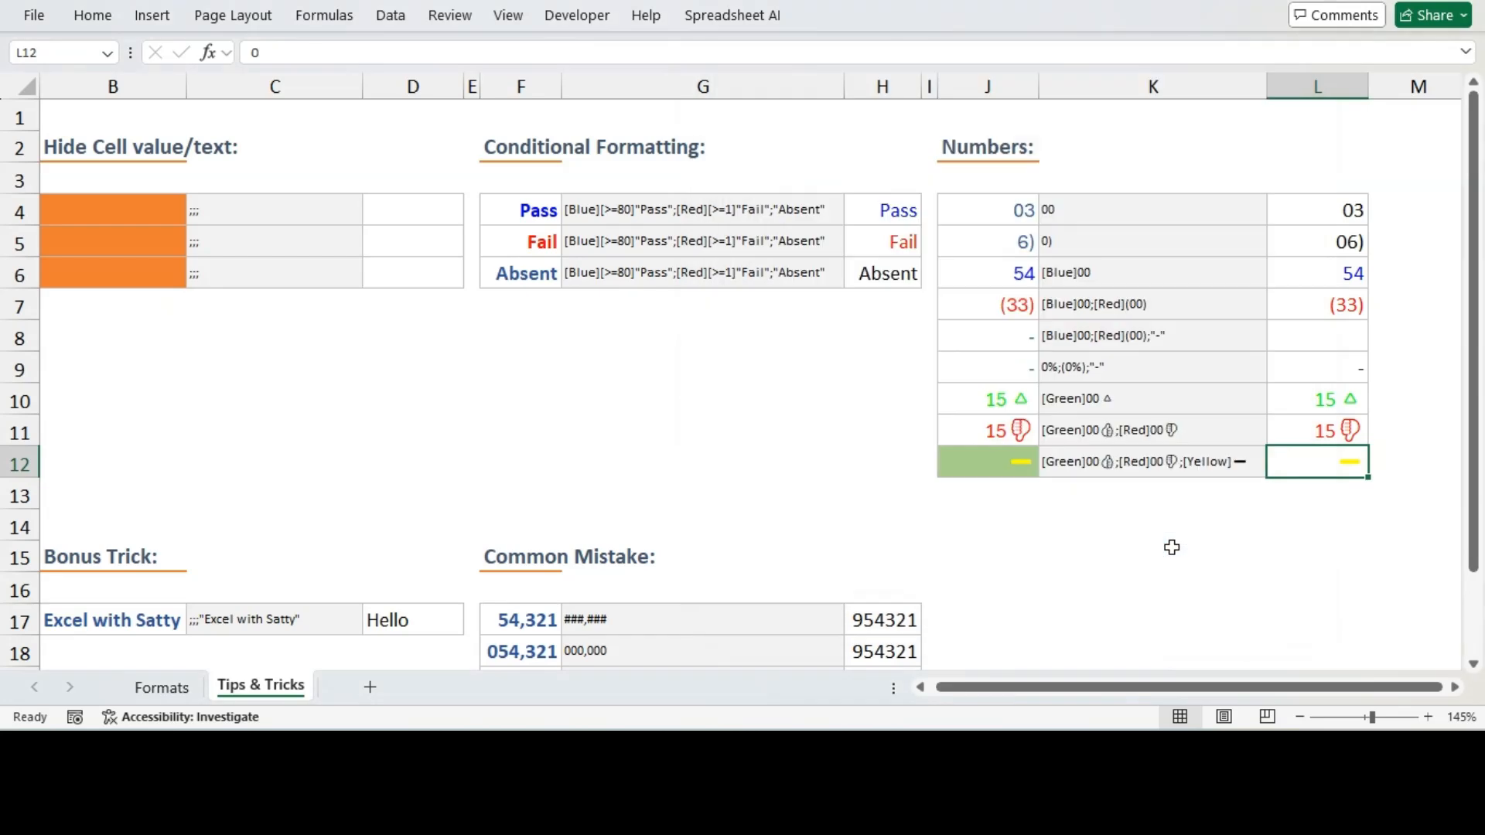
# Fill cell L12 with an orange background colour
pyautogui.click(1283, 554)
pyautogui.click(1316, 461)
pyautogui.click(88, 17)
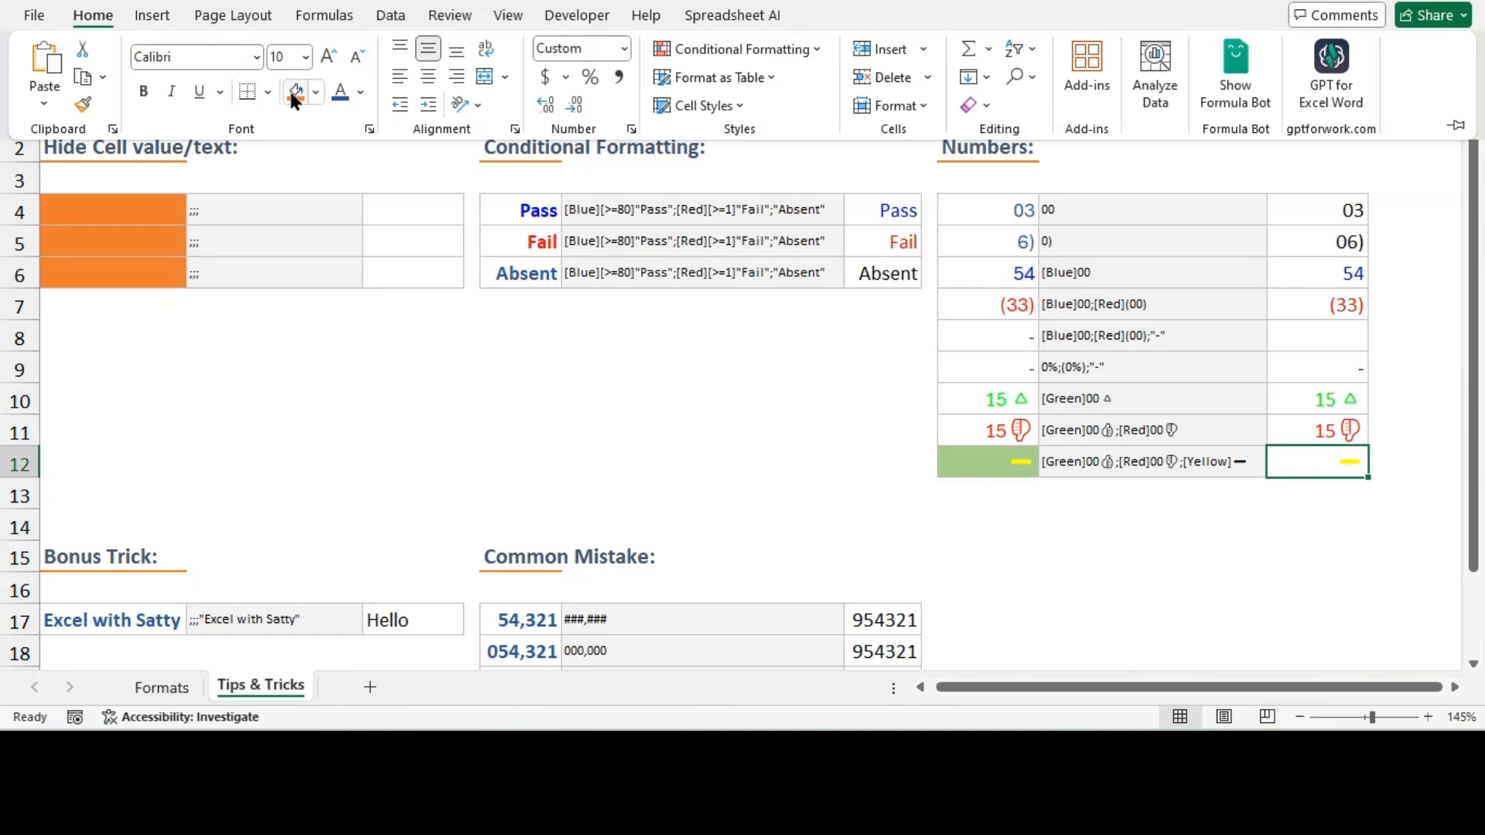
pyautogui.click(295, 95)
pyautogui.click(1306, 546)
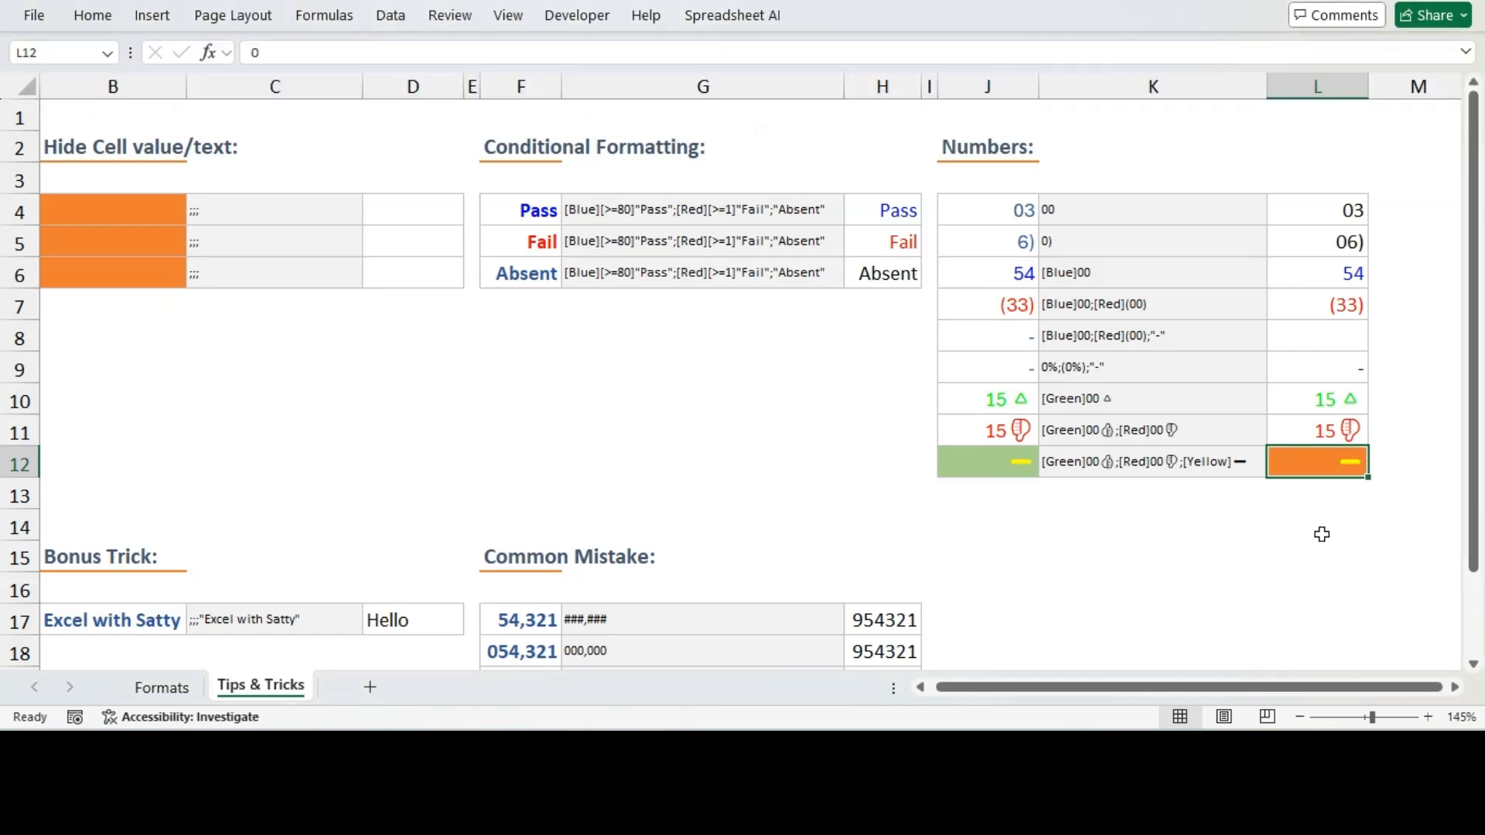
pyautogui.click(1313, 526)
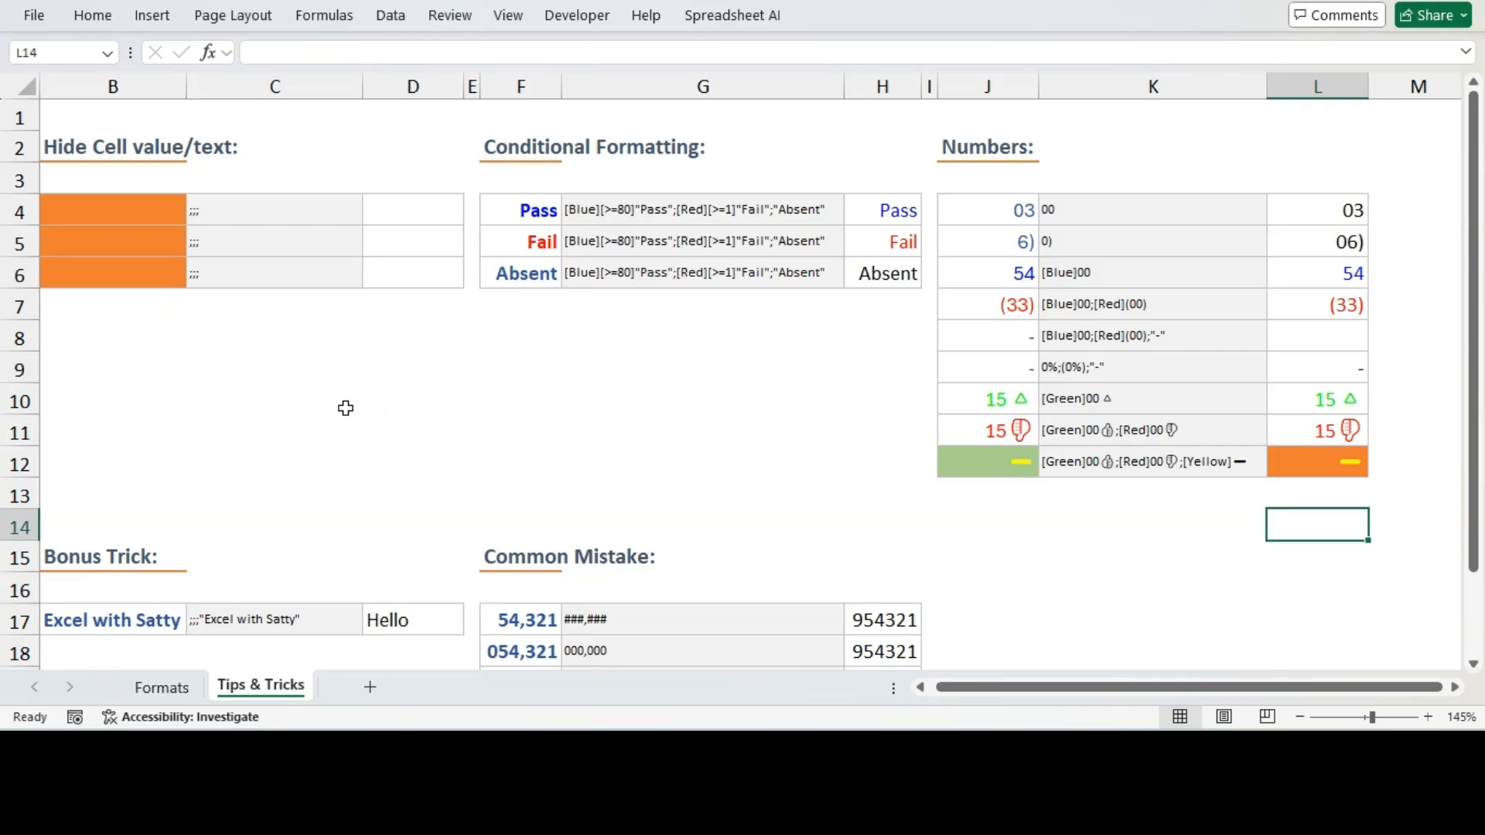
# Copy the format code ;;;"Excel with Satty" from C17's contents and apply it as D17's custom number format
pyautogui.scroll(-2, 345, 406)
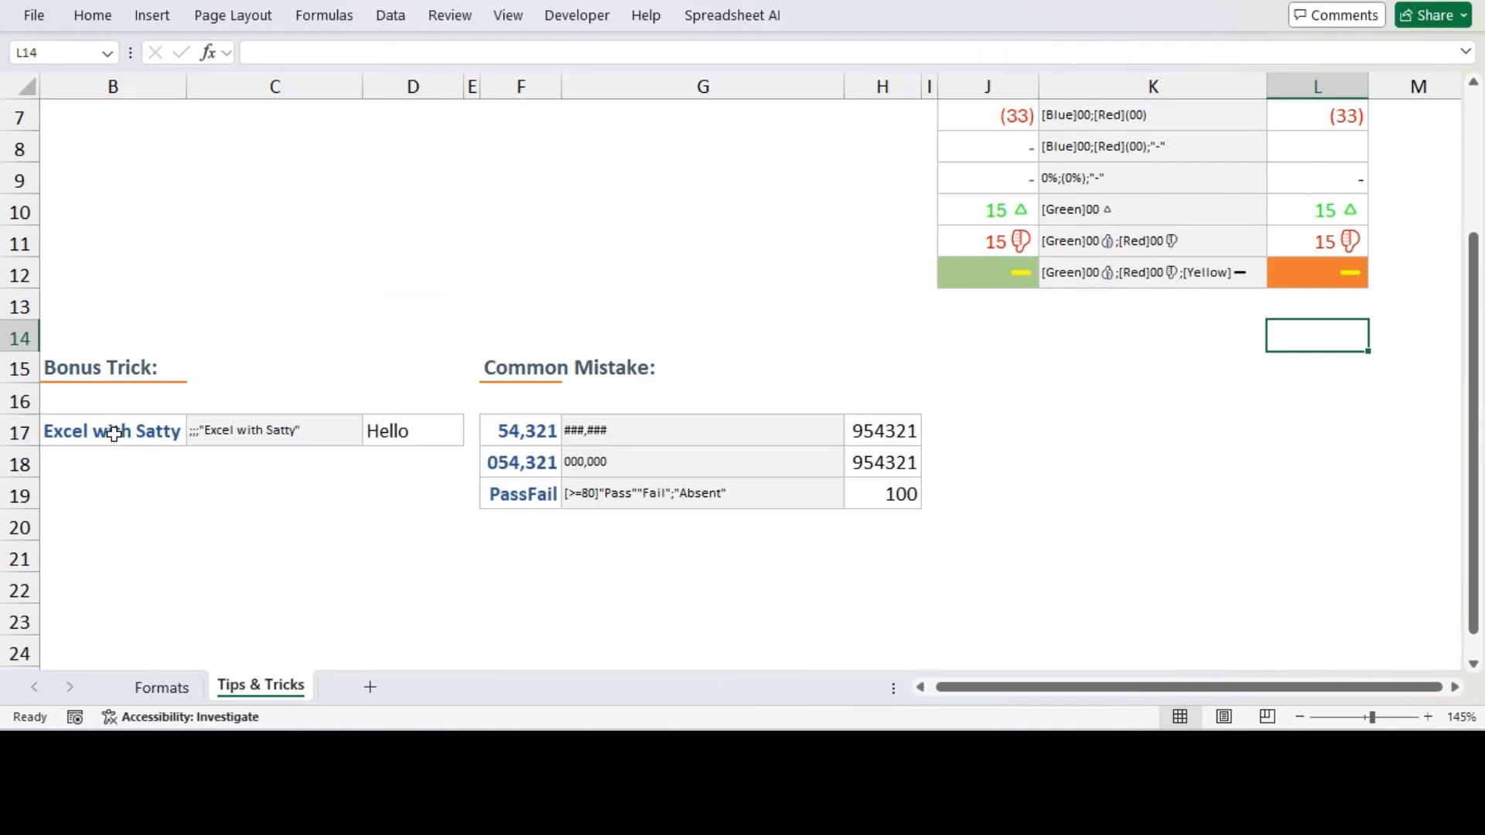
pyautogui.click(116, 431)
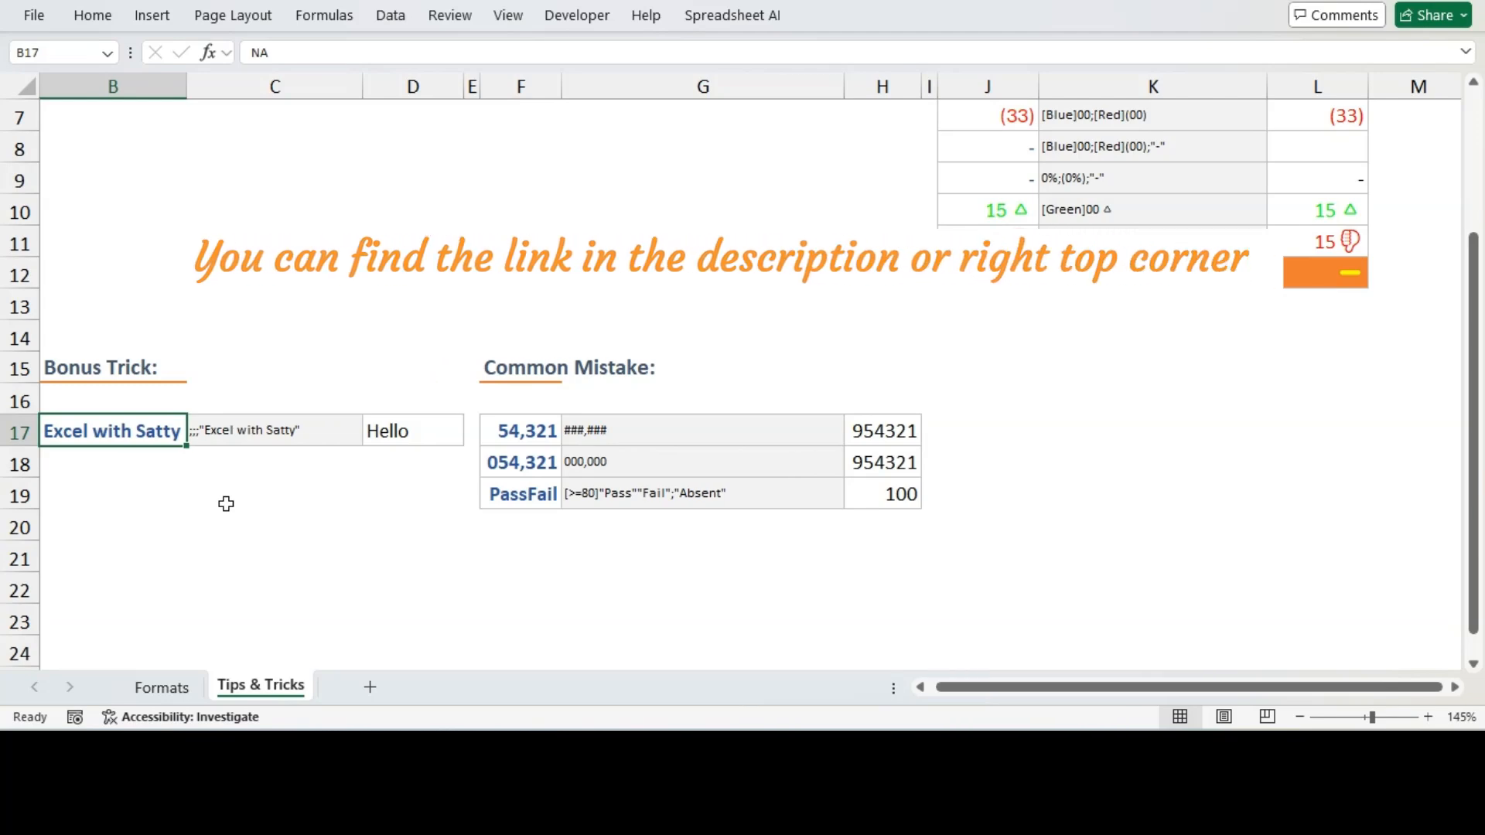
pyautogui.click(394, 432)
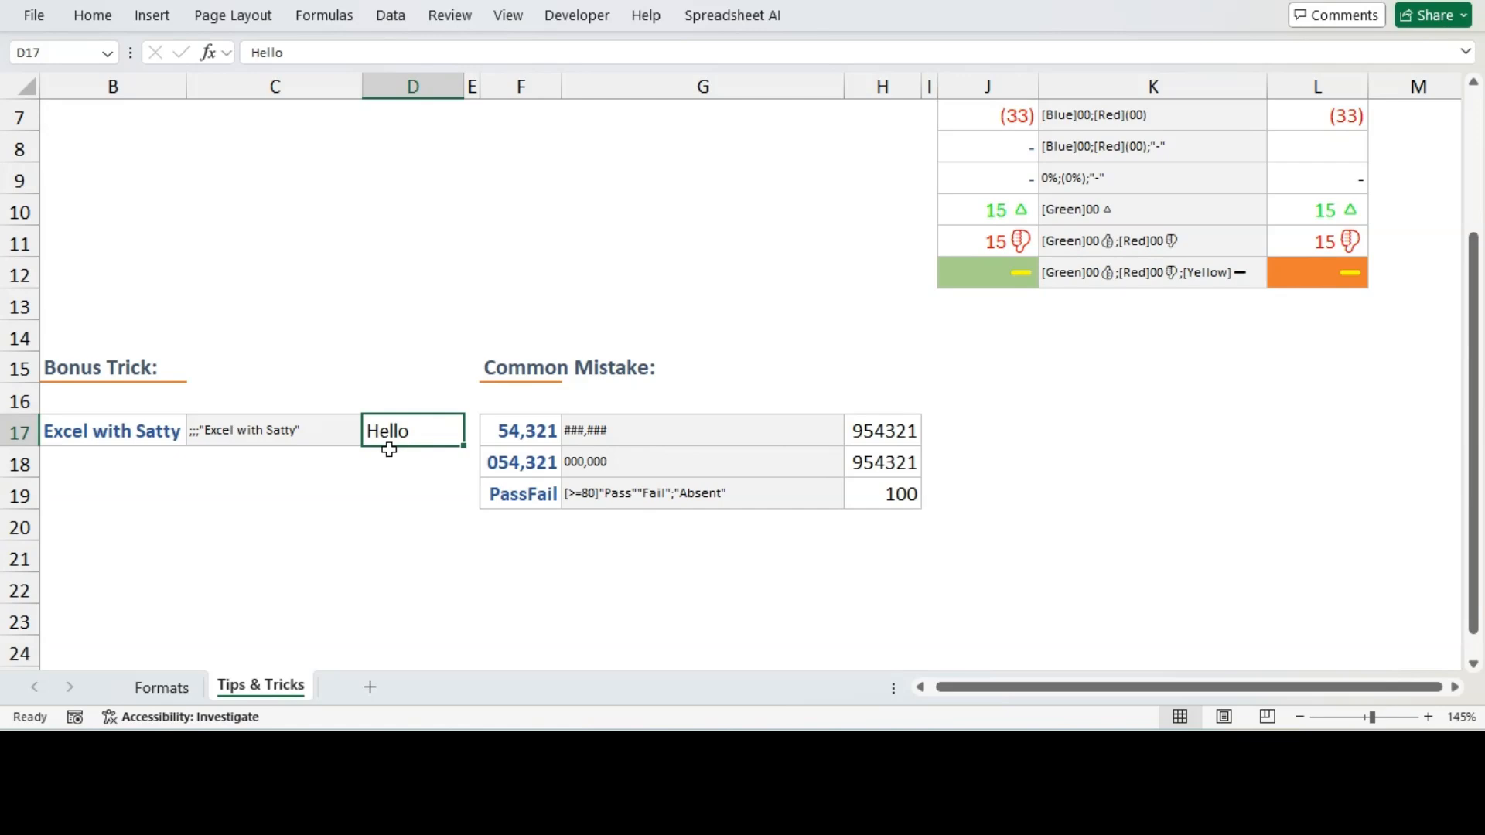
pyautogui.click(280, 431)
pyautogui.moveTo(408, 49); pyautogui.dragTo(215, 142)
pyautogui.hotkey('ctrl', 'c')
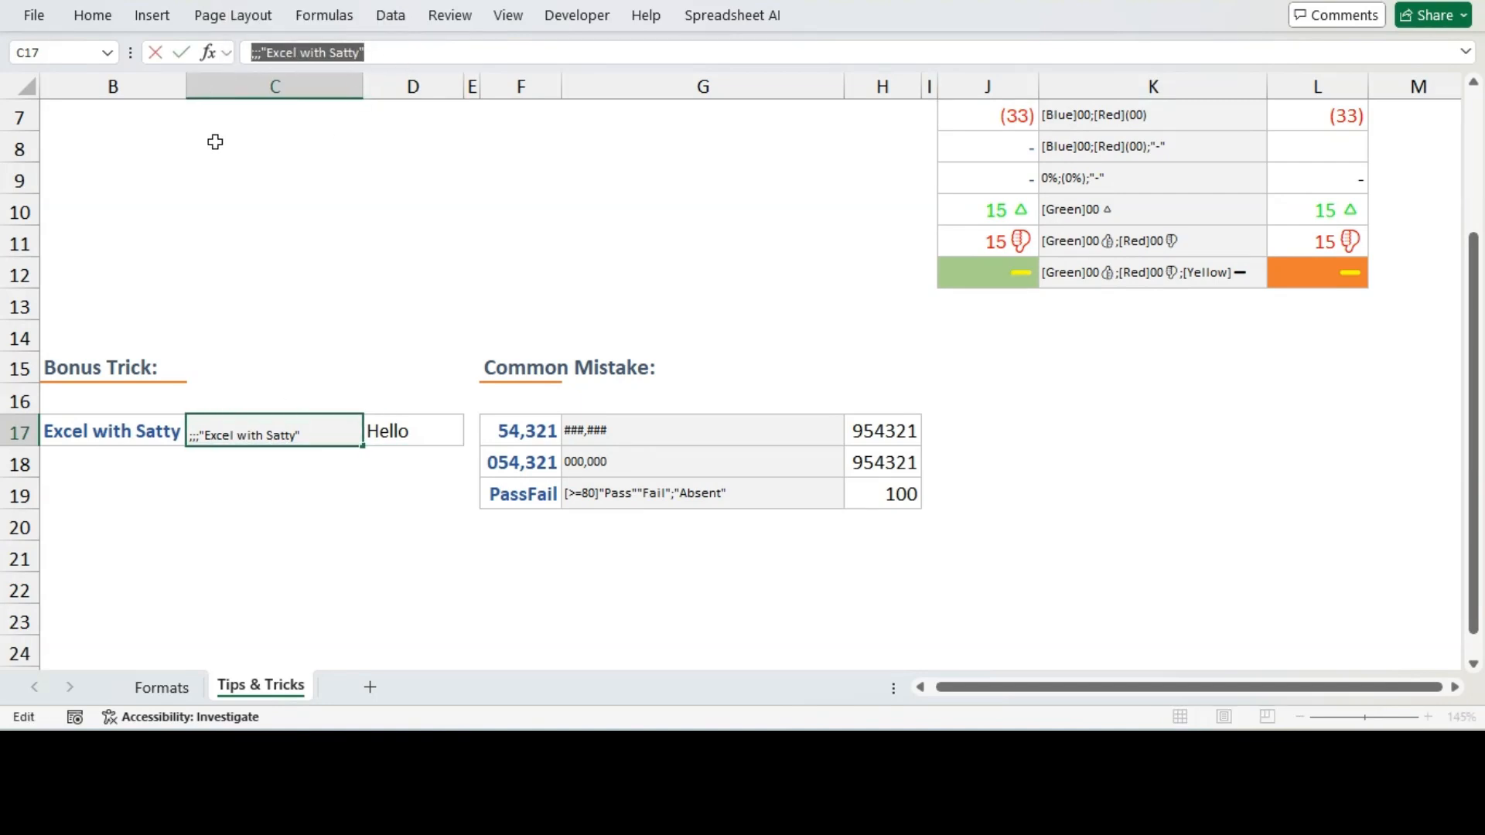
pyautogui.press('Escape')
pyautogui.click(410, 433)
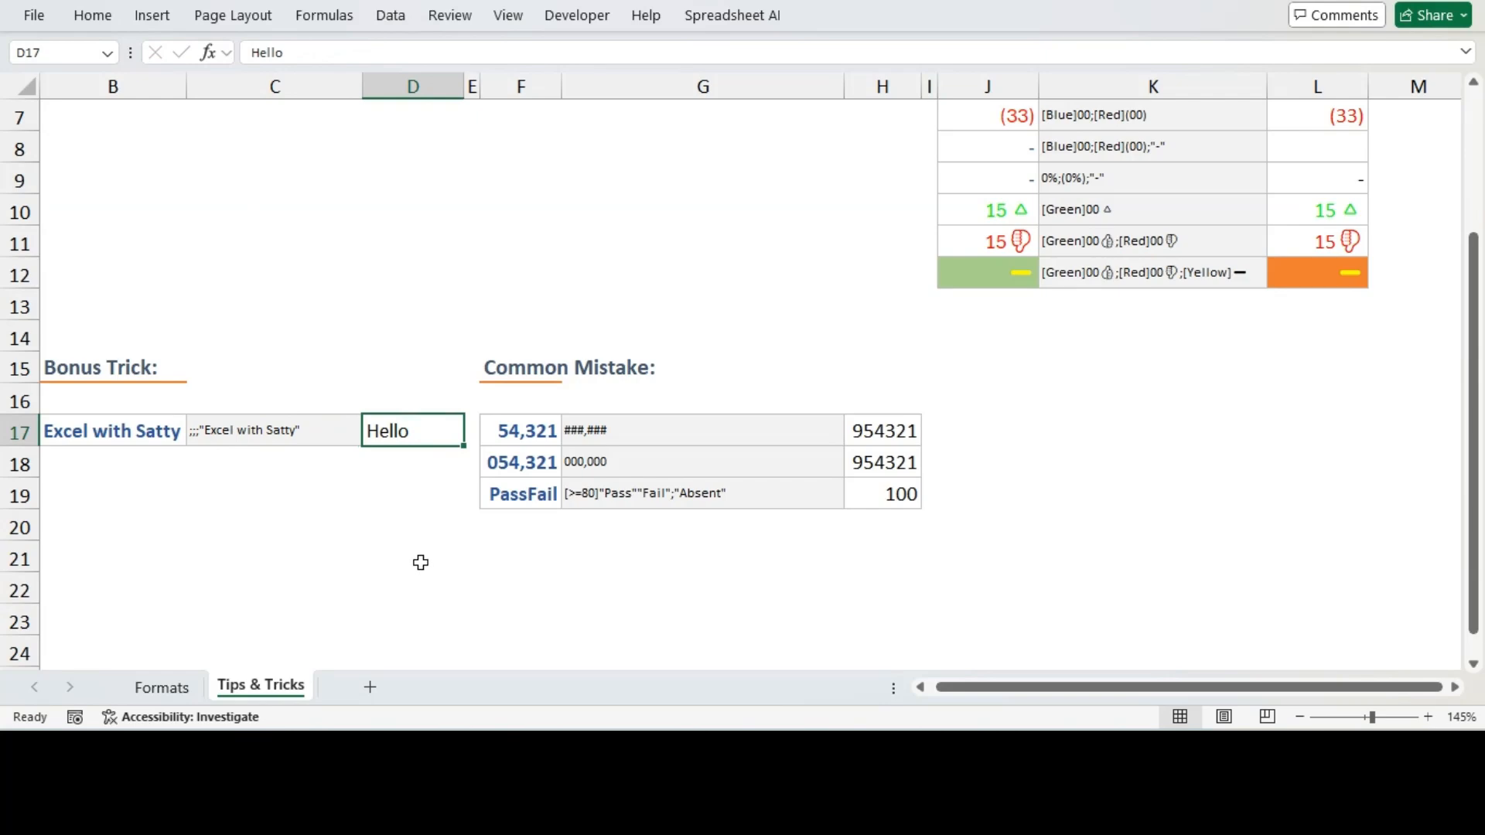
pyautogui.hotkey('ctrl', '1')
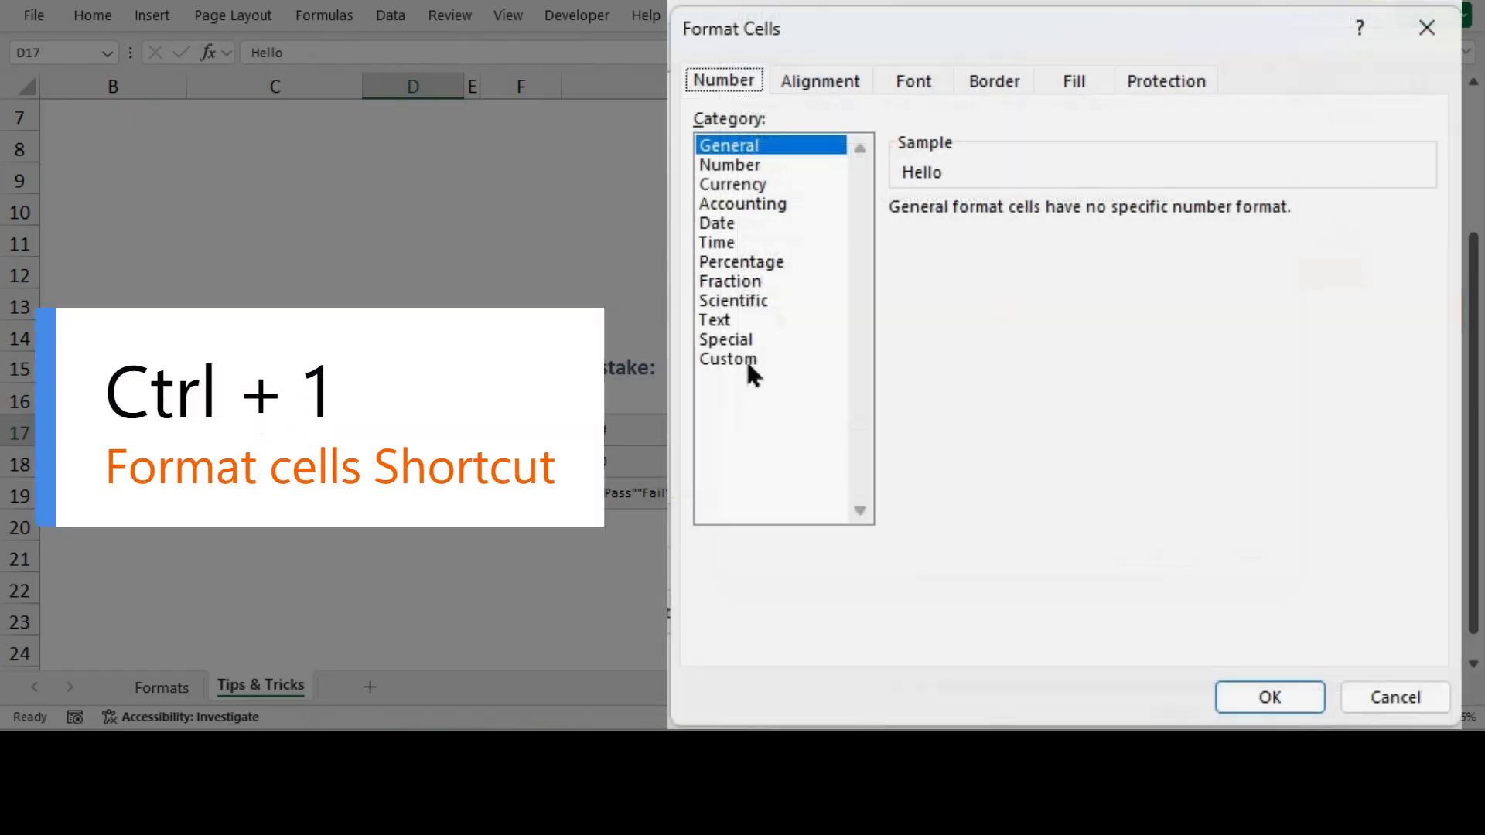
pyautogui.click(746, 359)
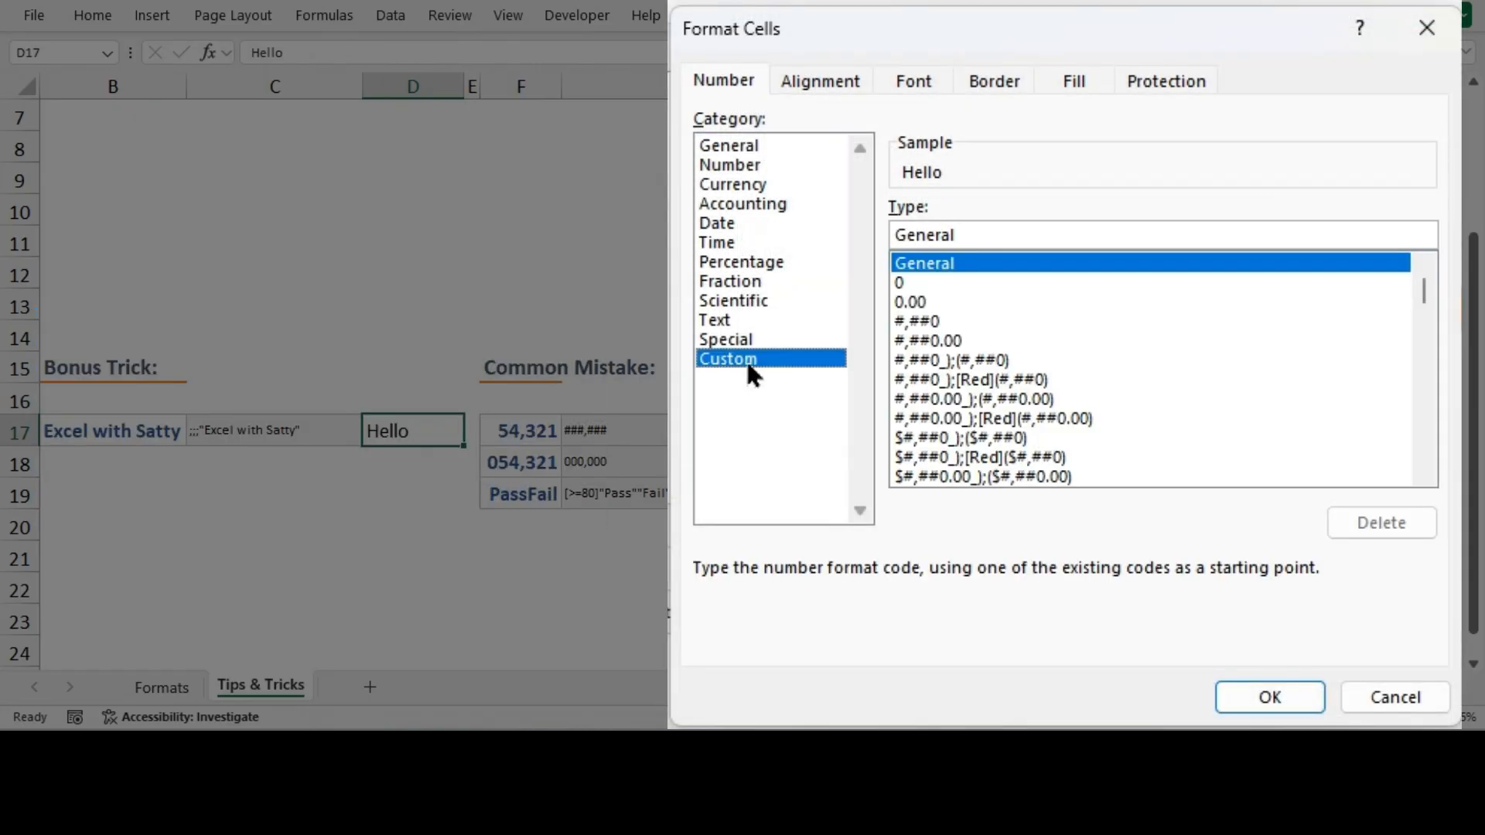
pyautogui.moveTo(958, 232); pyautogui.dragTo(894, 234)
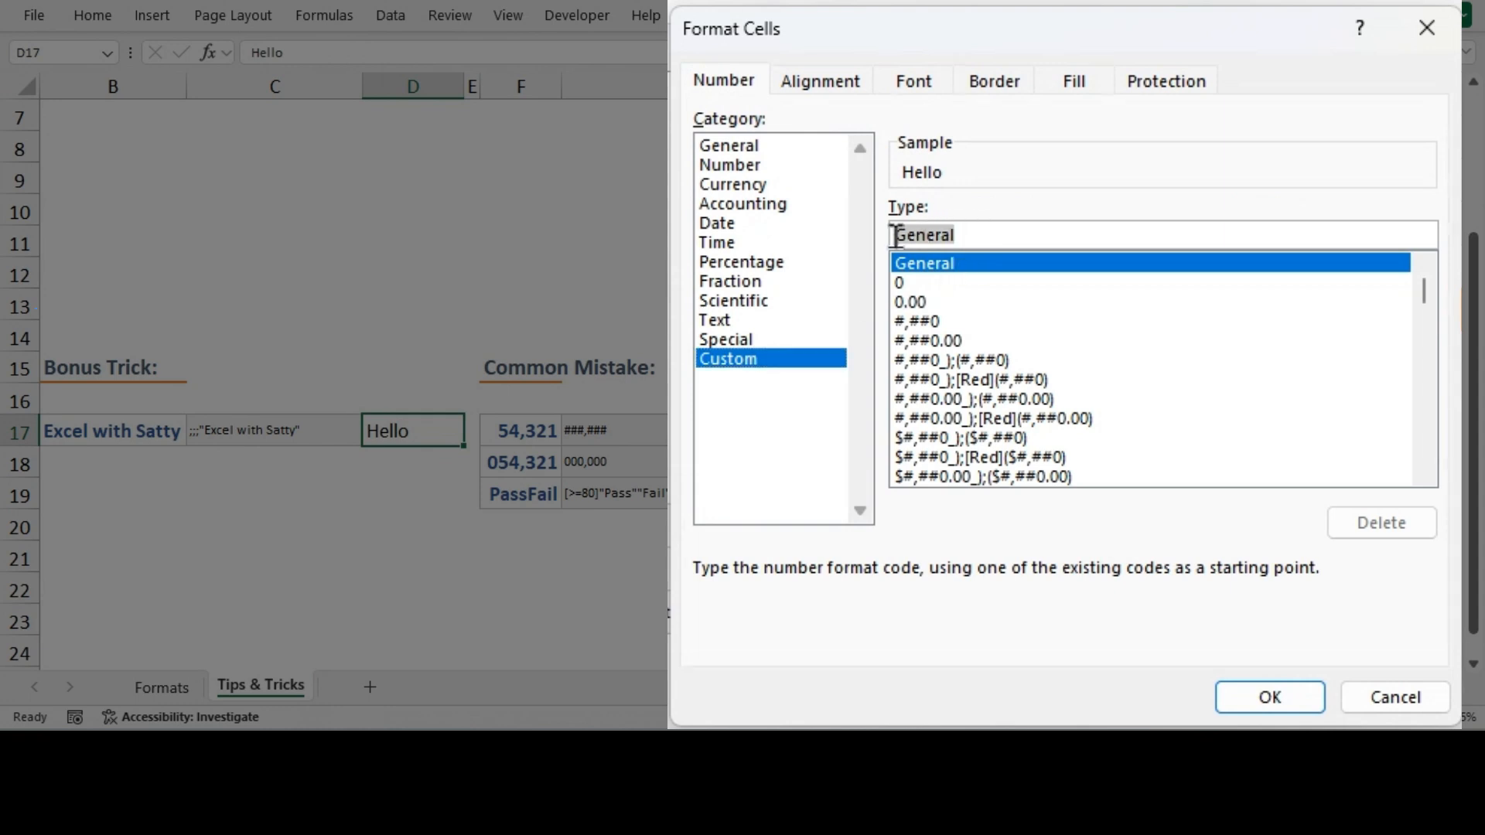
pyautogui.hotkey('ctrl', 'v')
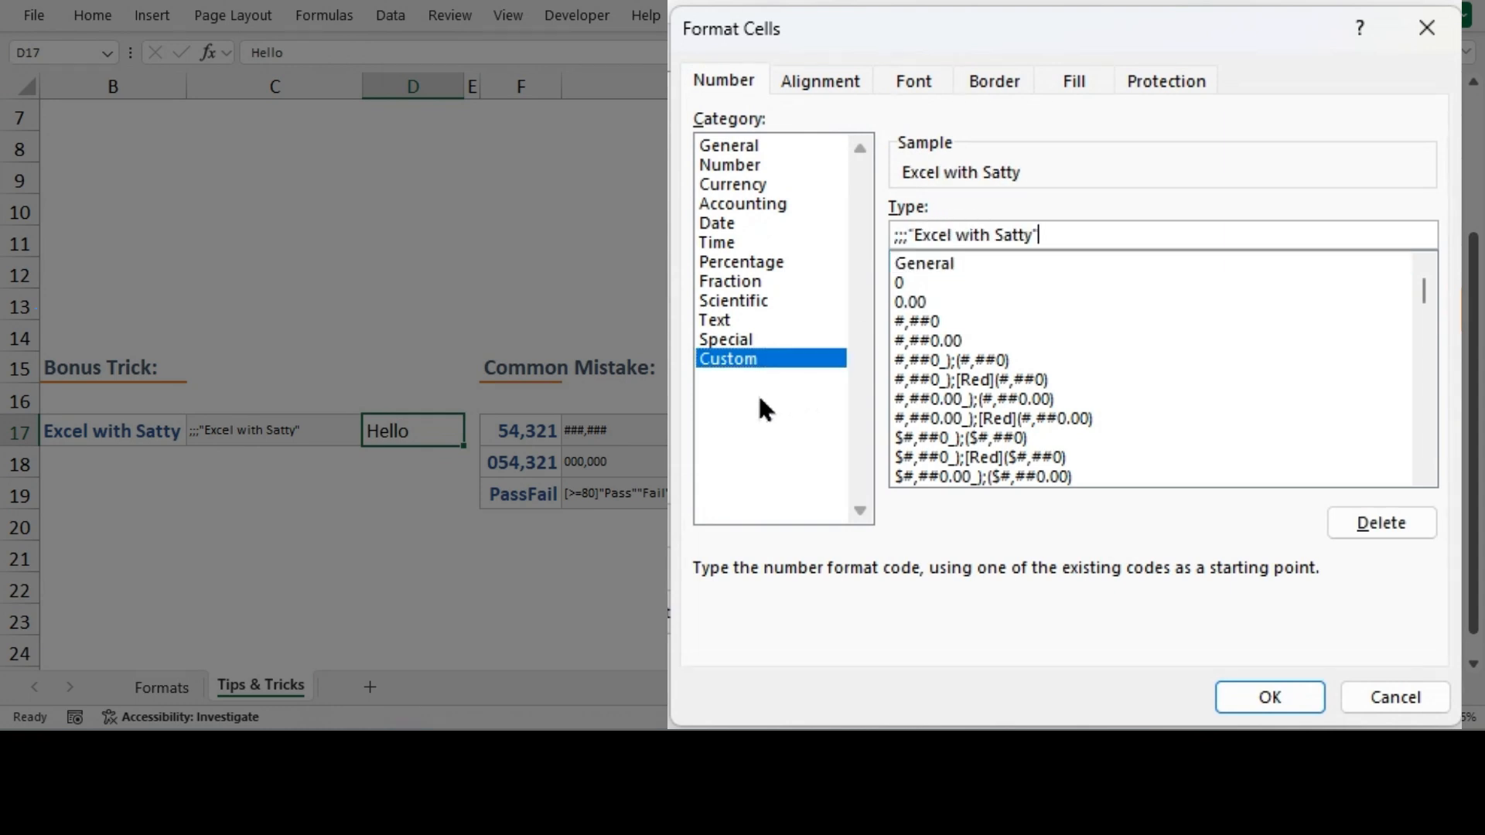
pyautogui.click(912, 235)
pyautogui.click(1062, 235)
pyautogui.write('@')
pyautogui.press('BackSpace')
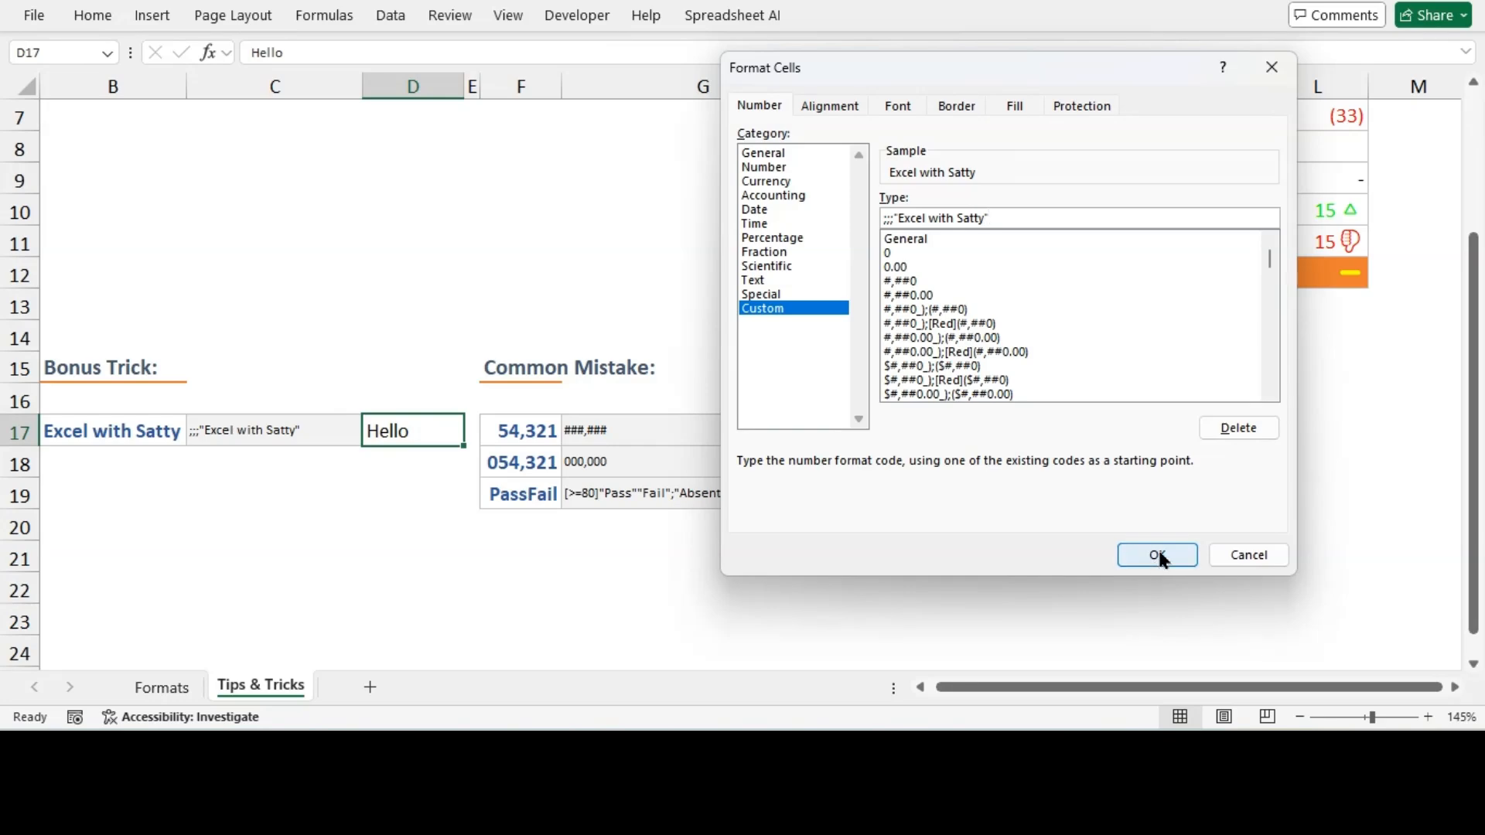
pyautogui.click(1156, 555)
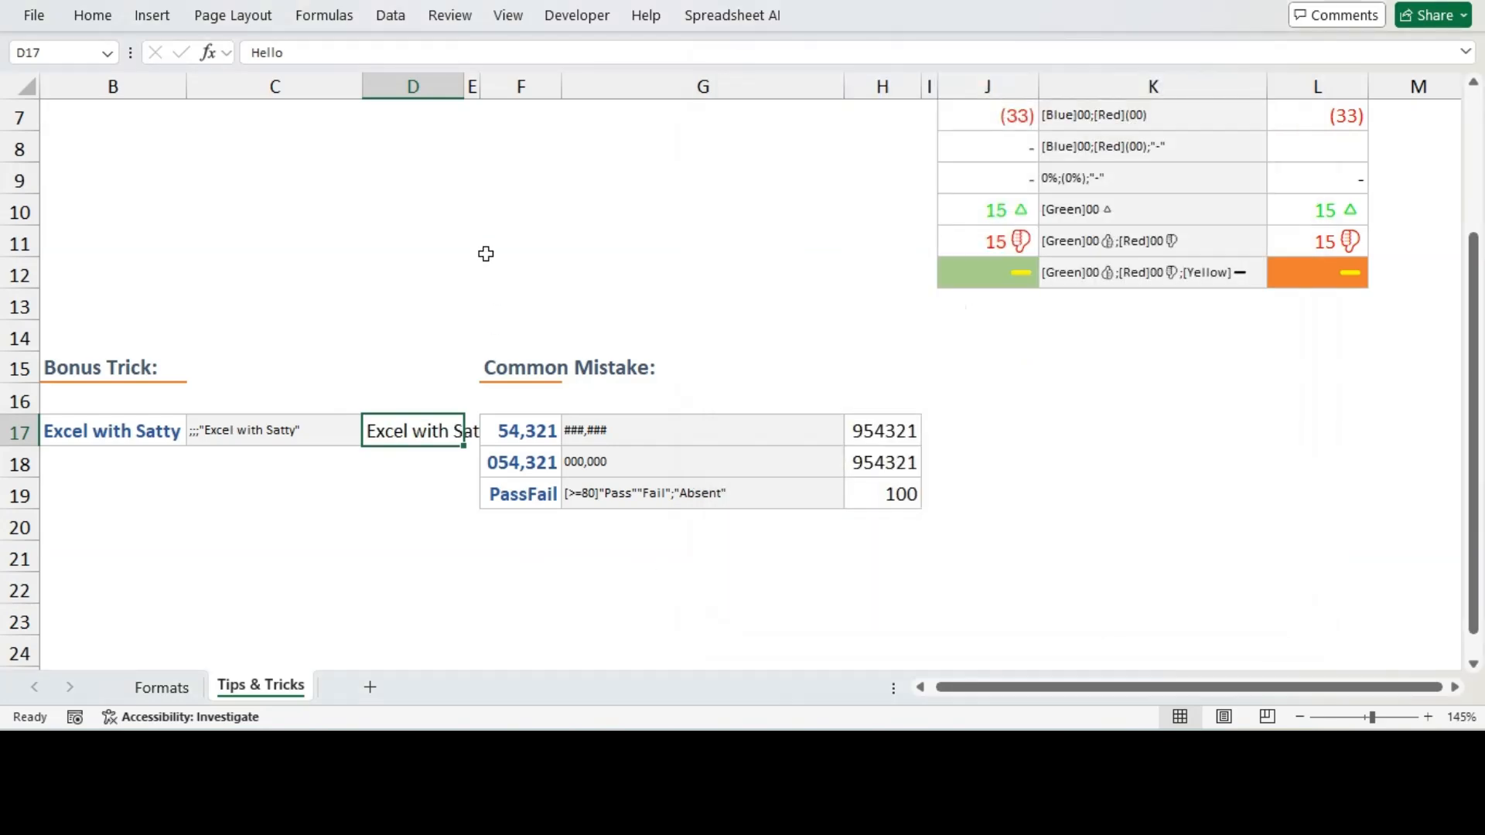
# AutoFit the width of column D
pyautogui.press('alt')
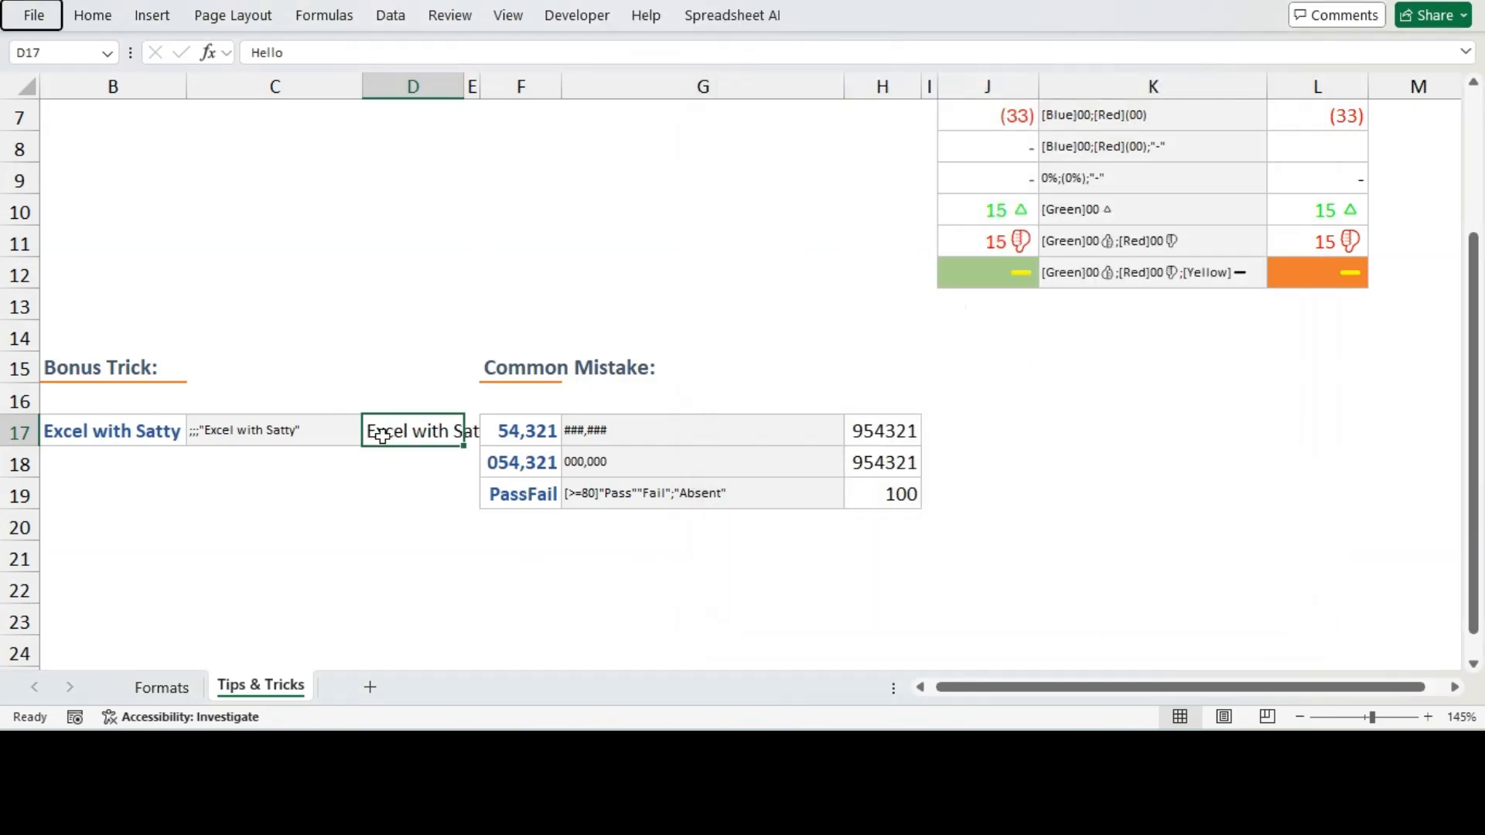
pyautogui.press('h')
pyautogui.press('o')
pyautogui.press('i')
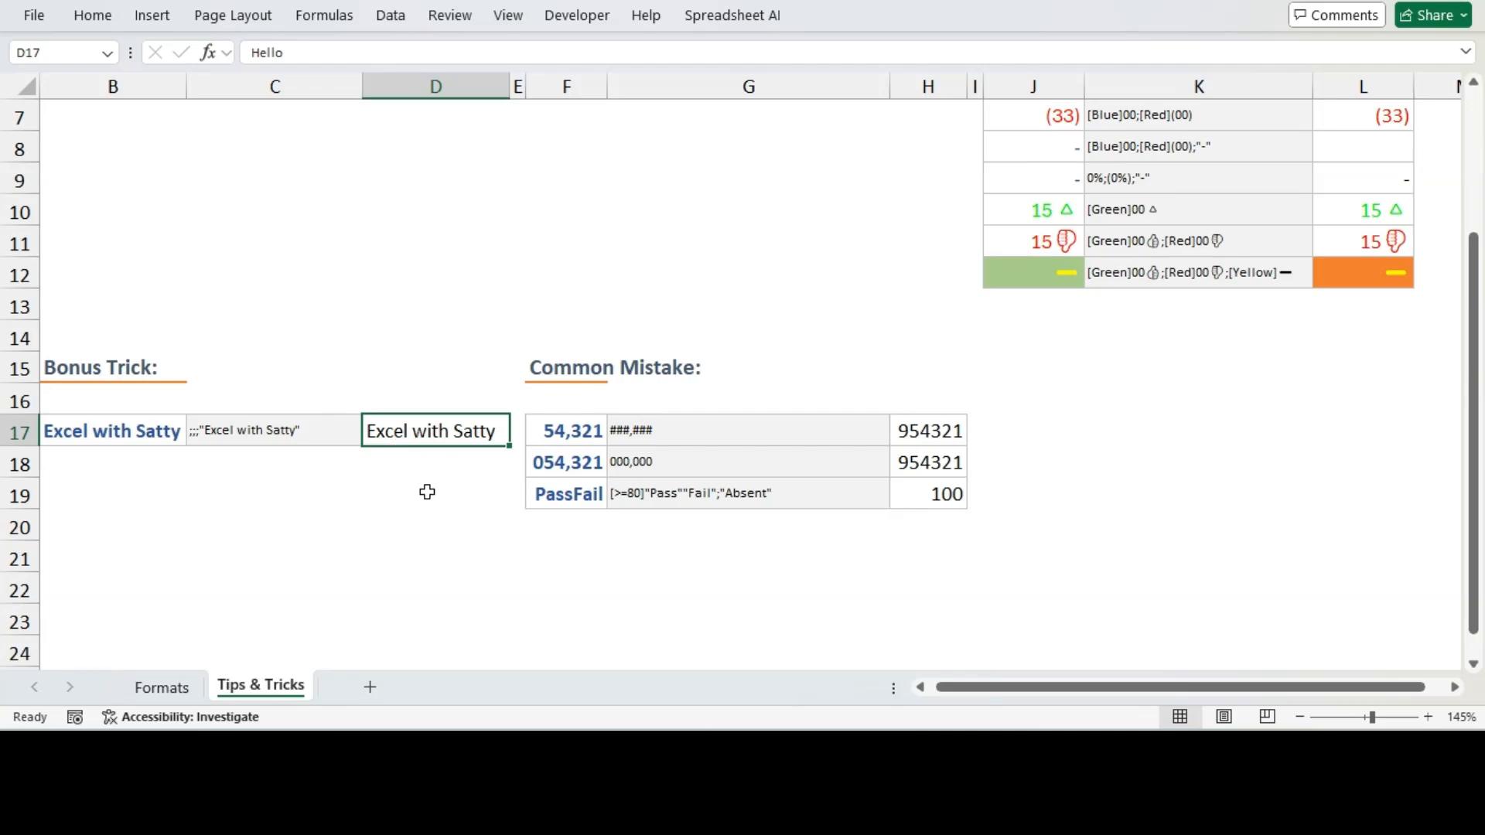
# Test D17's format by entering 1, then -5, then 16
pyautogui.write('1')
pyautogui.press('Return')
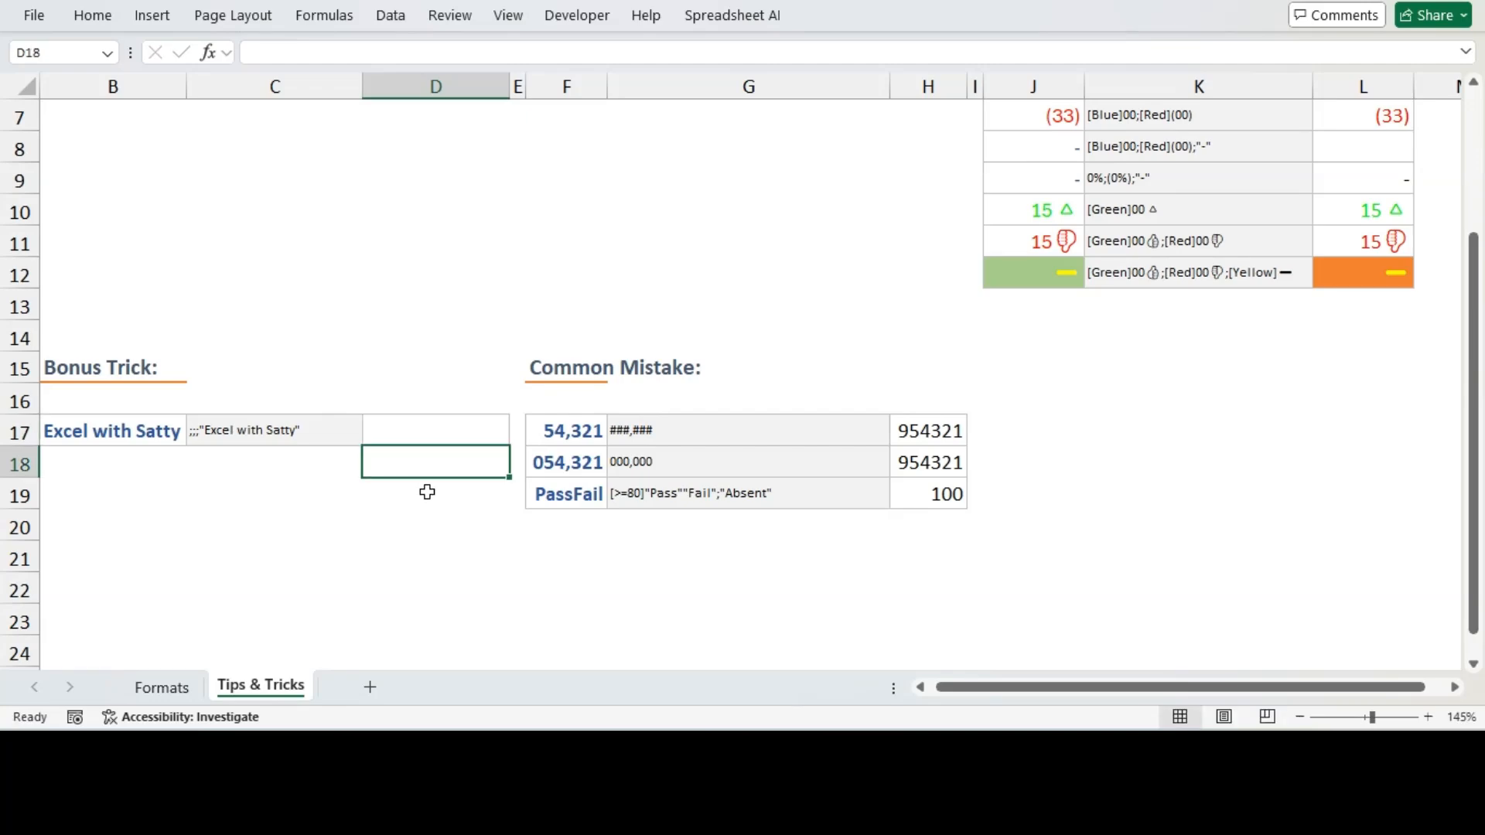
pyautogui.press('Up')
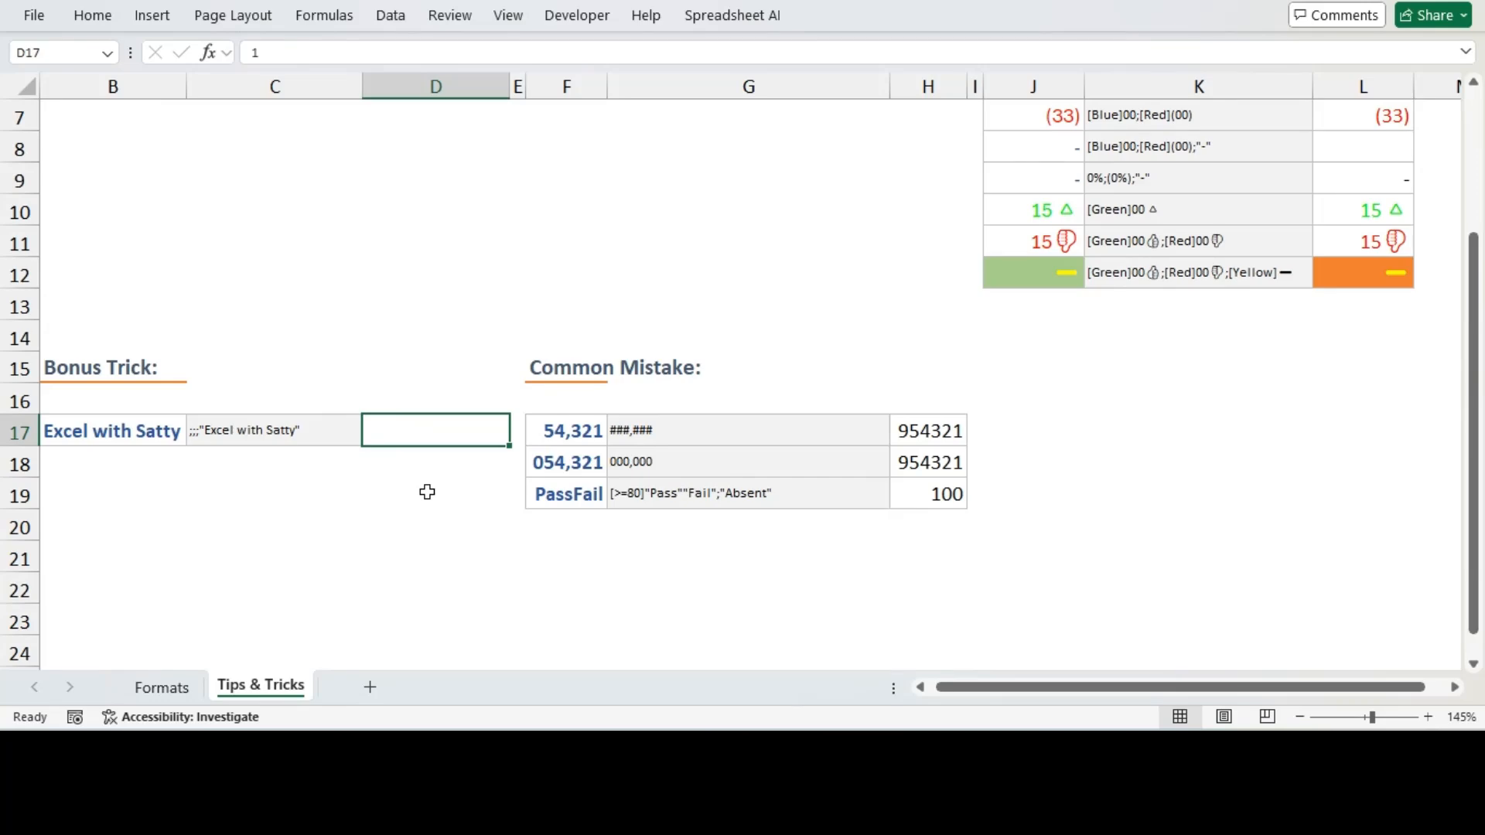
pyautogui.write('-5')
pyautogui.press('Return')
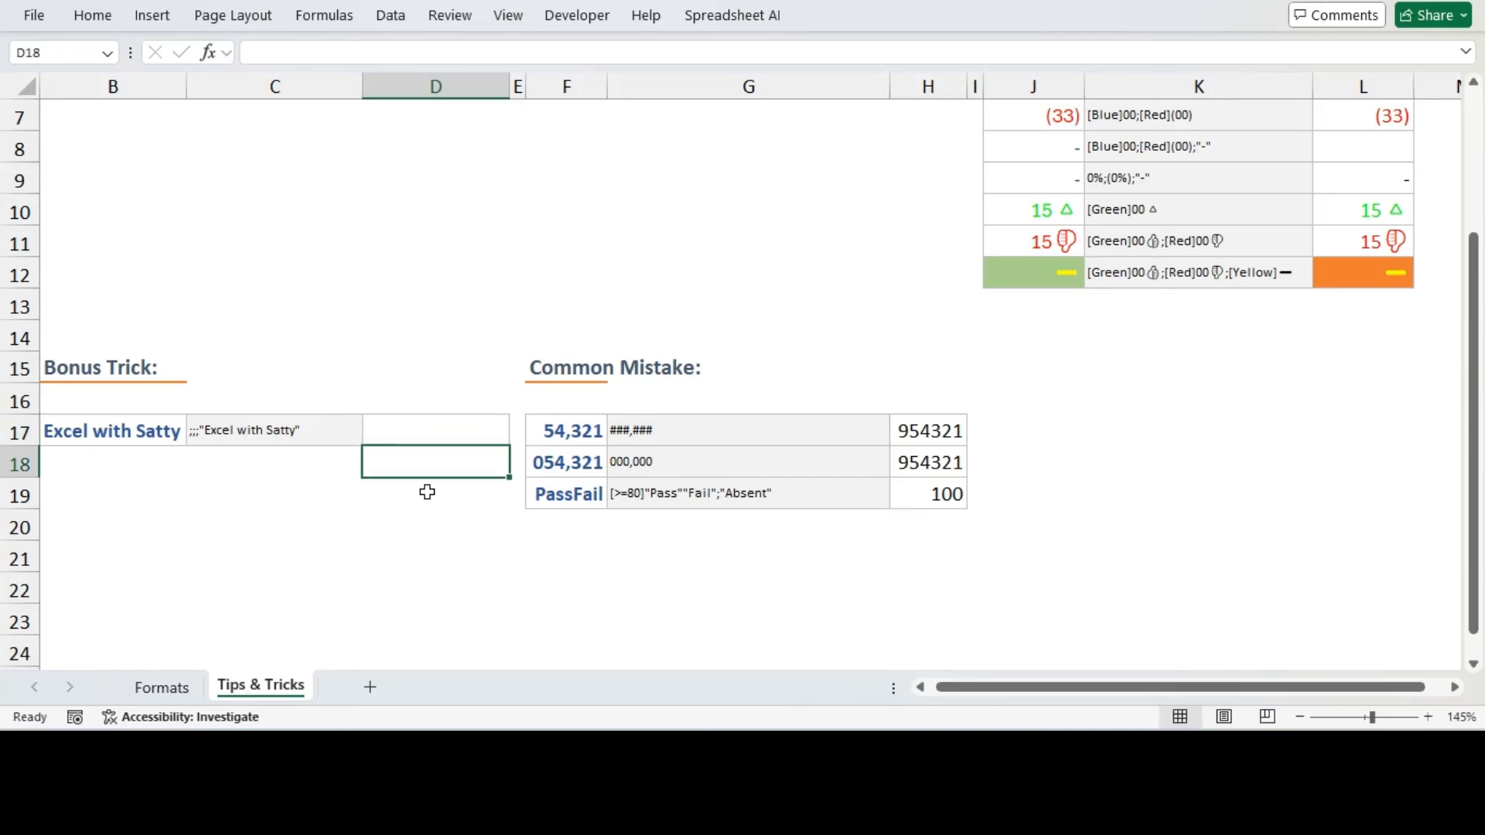
pyautogui.press('Up')
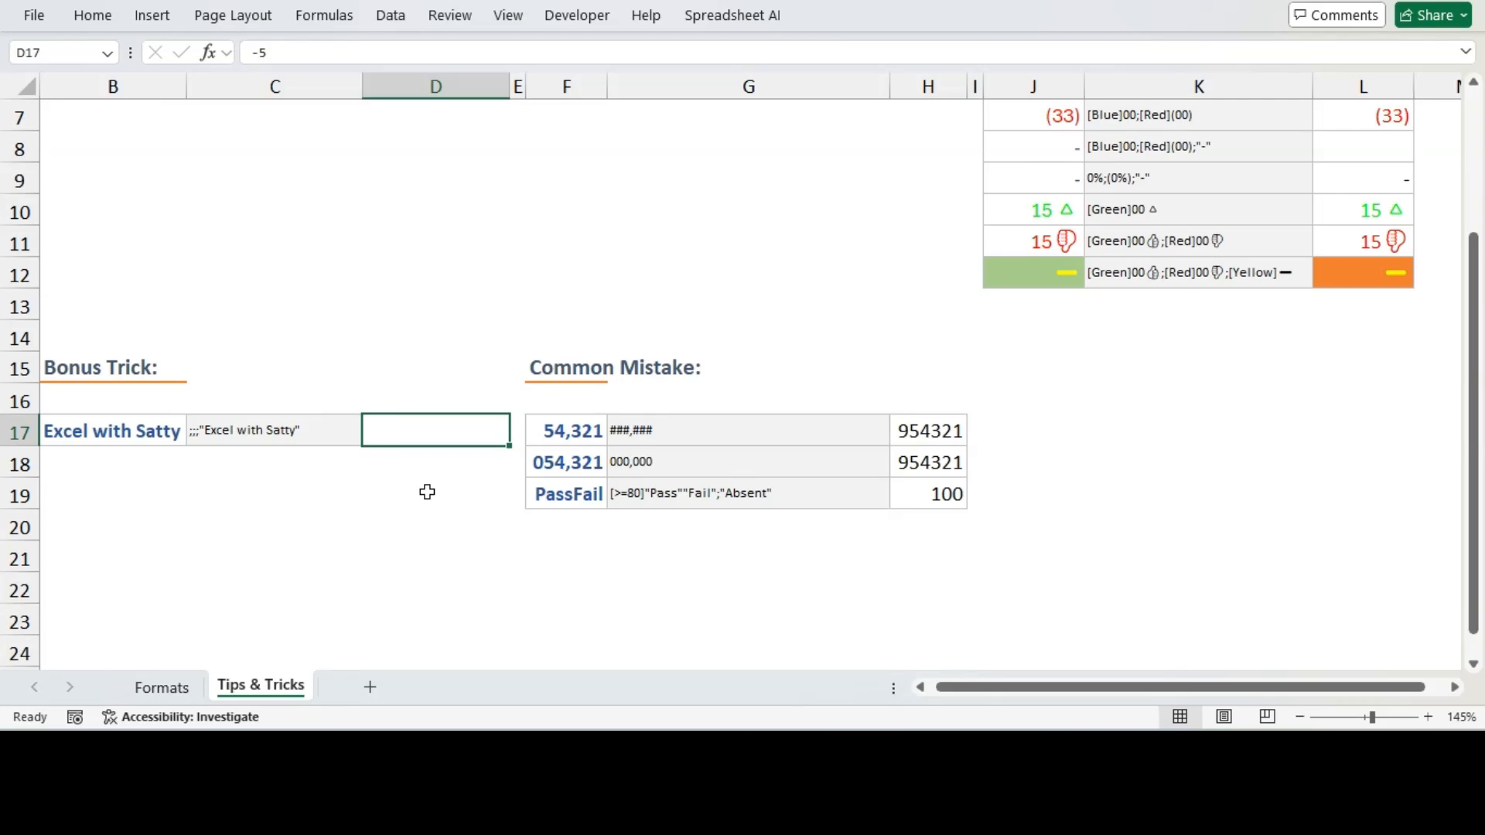
pyautogui.write('16')
pyautogui.press('Return')
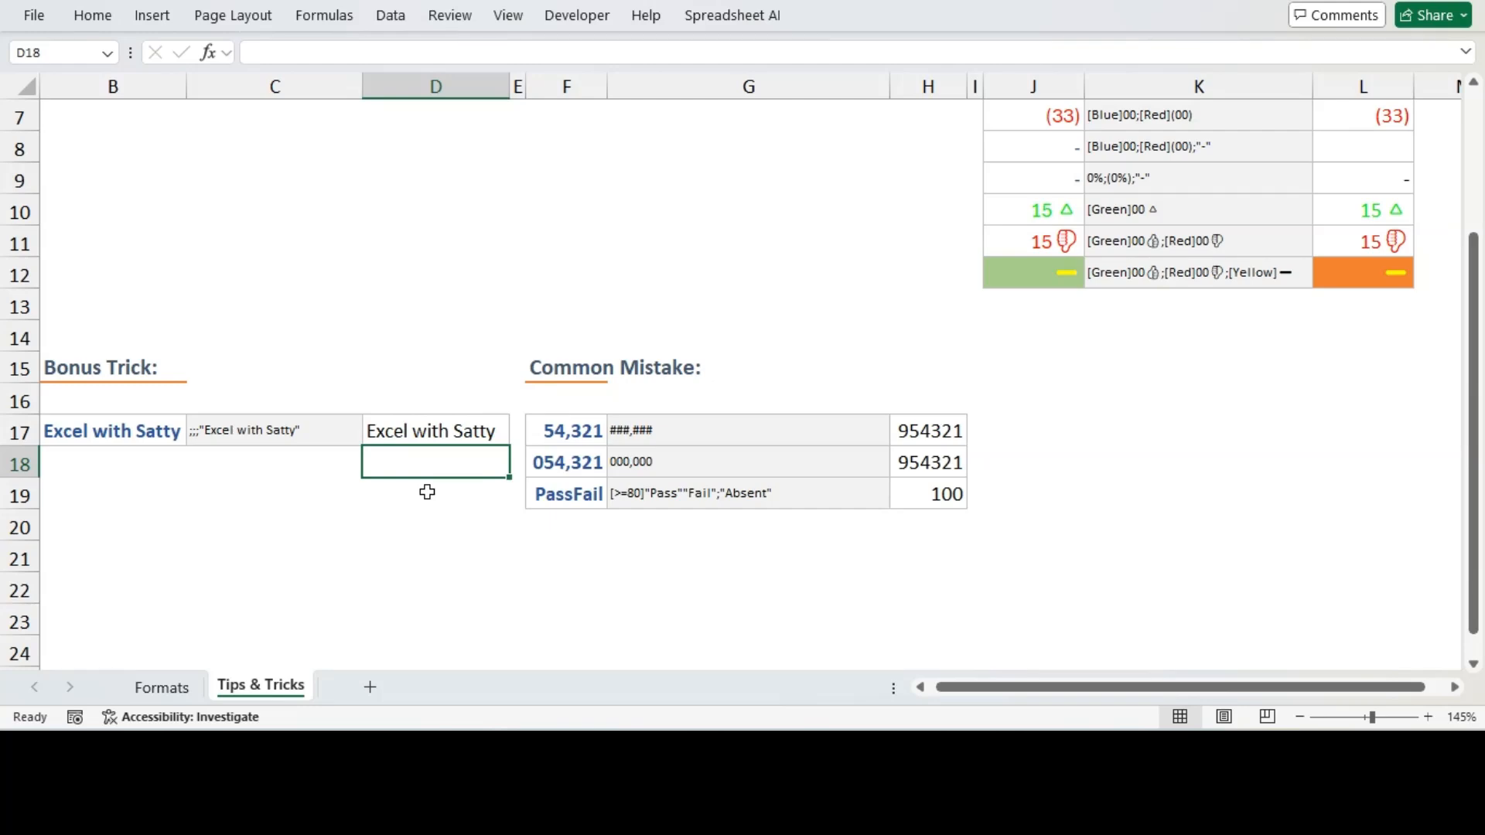
# Remove the leading 9 from the values in H17 and H18
pyautogui.click(702, 437)
pyautogui.click(584, 433)
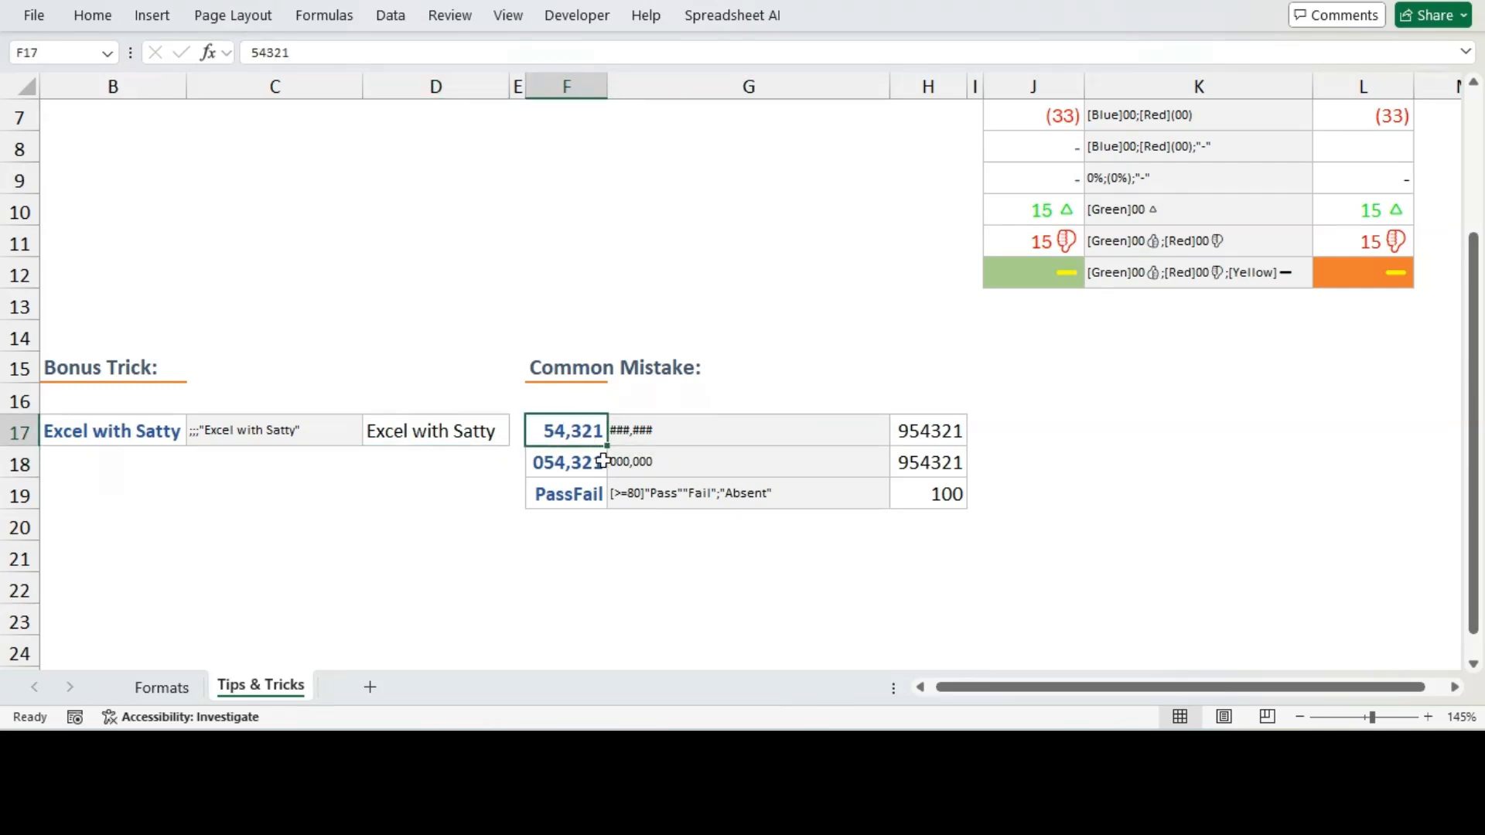
pyautogui.click(584, 464)
pyautogui.click(919, 434)
pyautogui.click(914, 462)
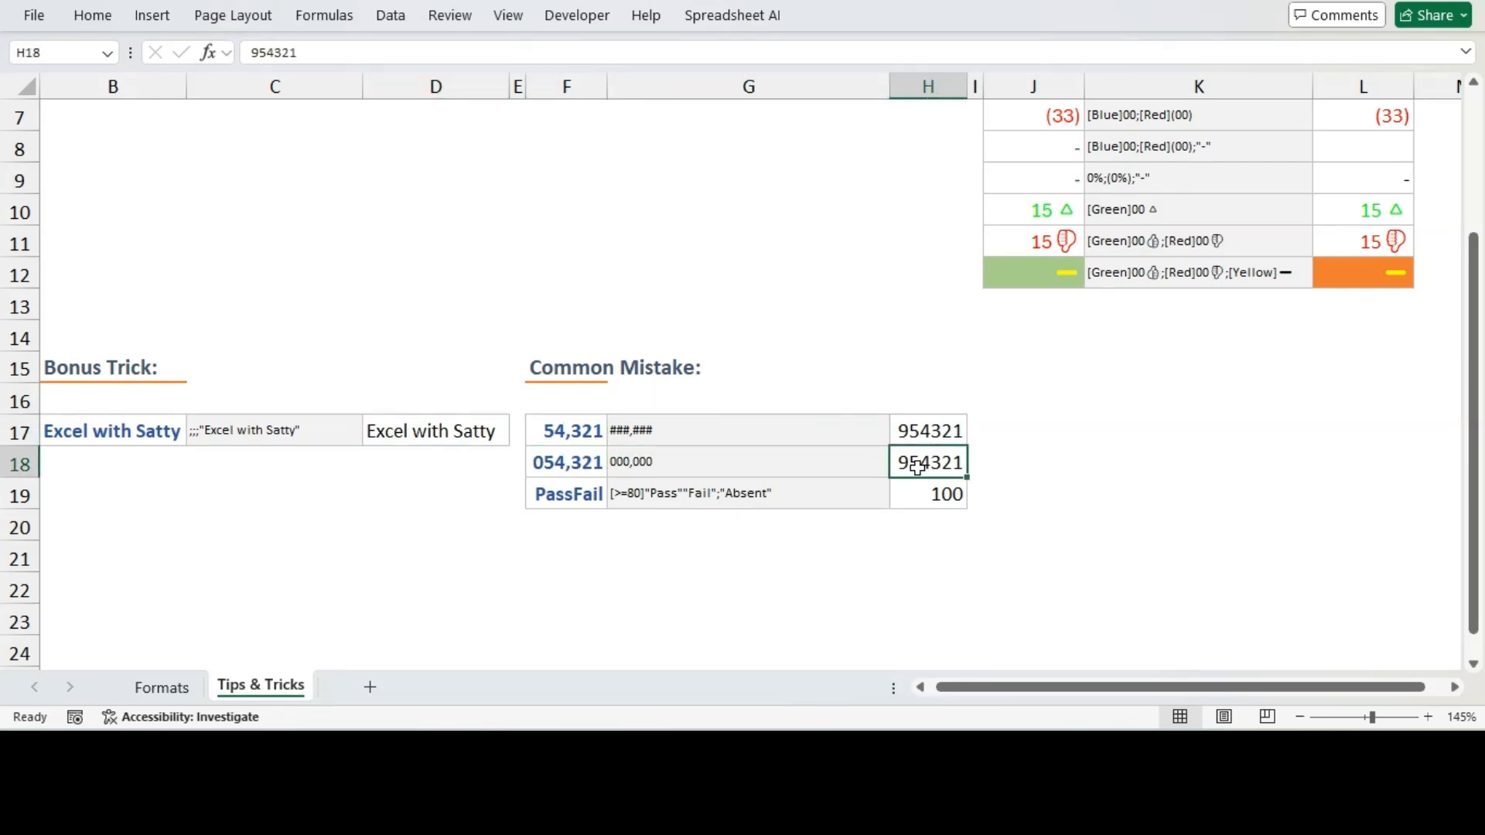
pyautogui.press('Up')
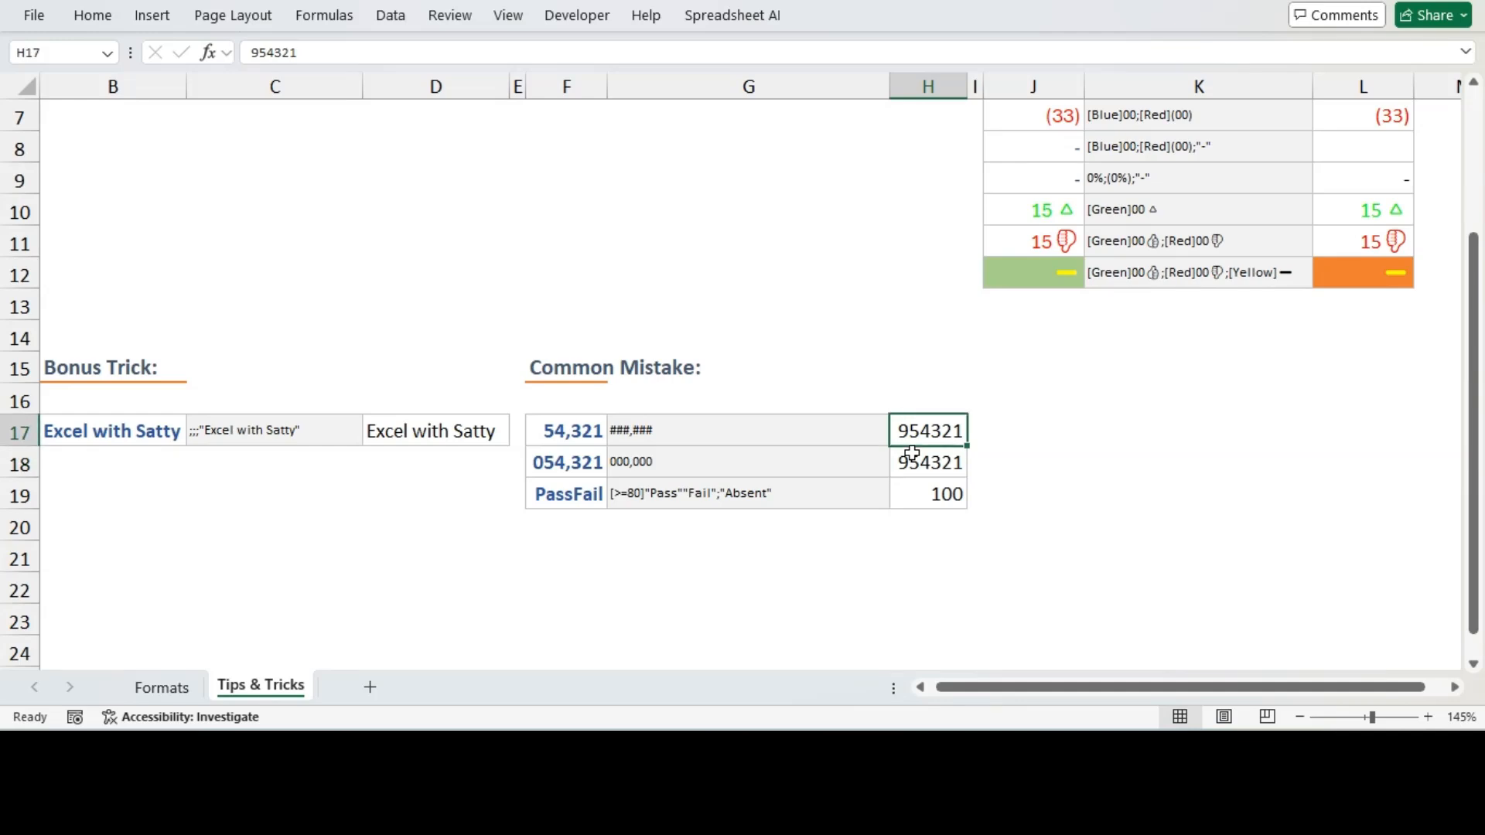
pyautogui.press('F2')
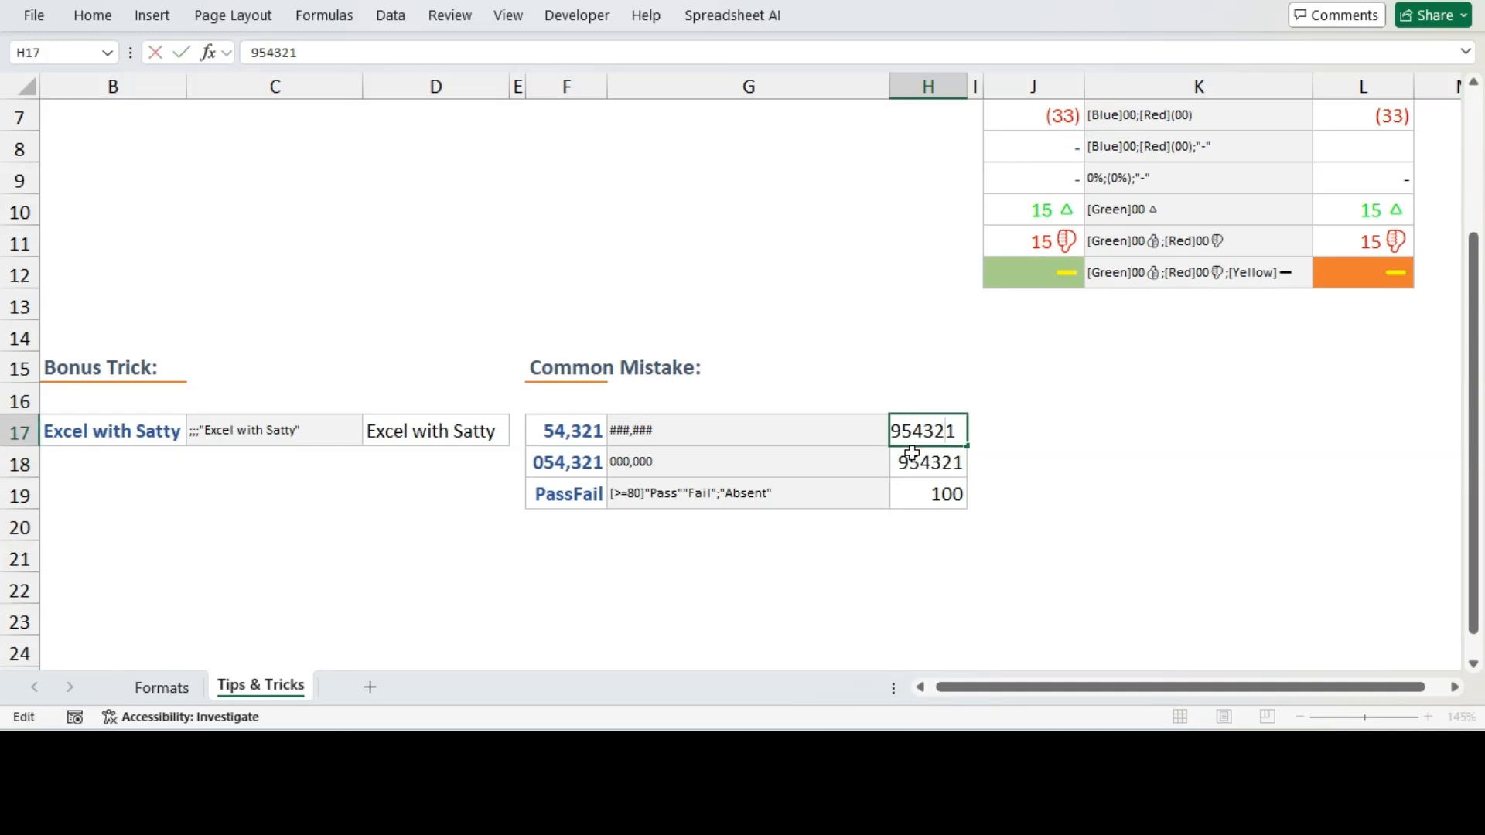
pyautogui.press('Home')
pyautogui.press('Delete')
pyautogui.press('Return')
pyautogui.press('F2')
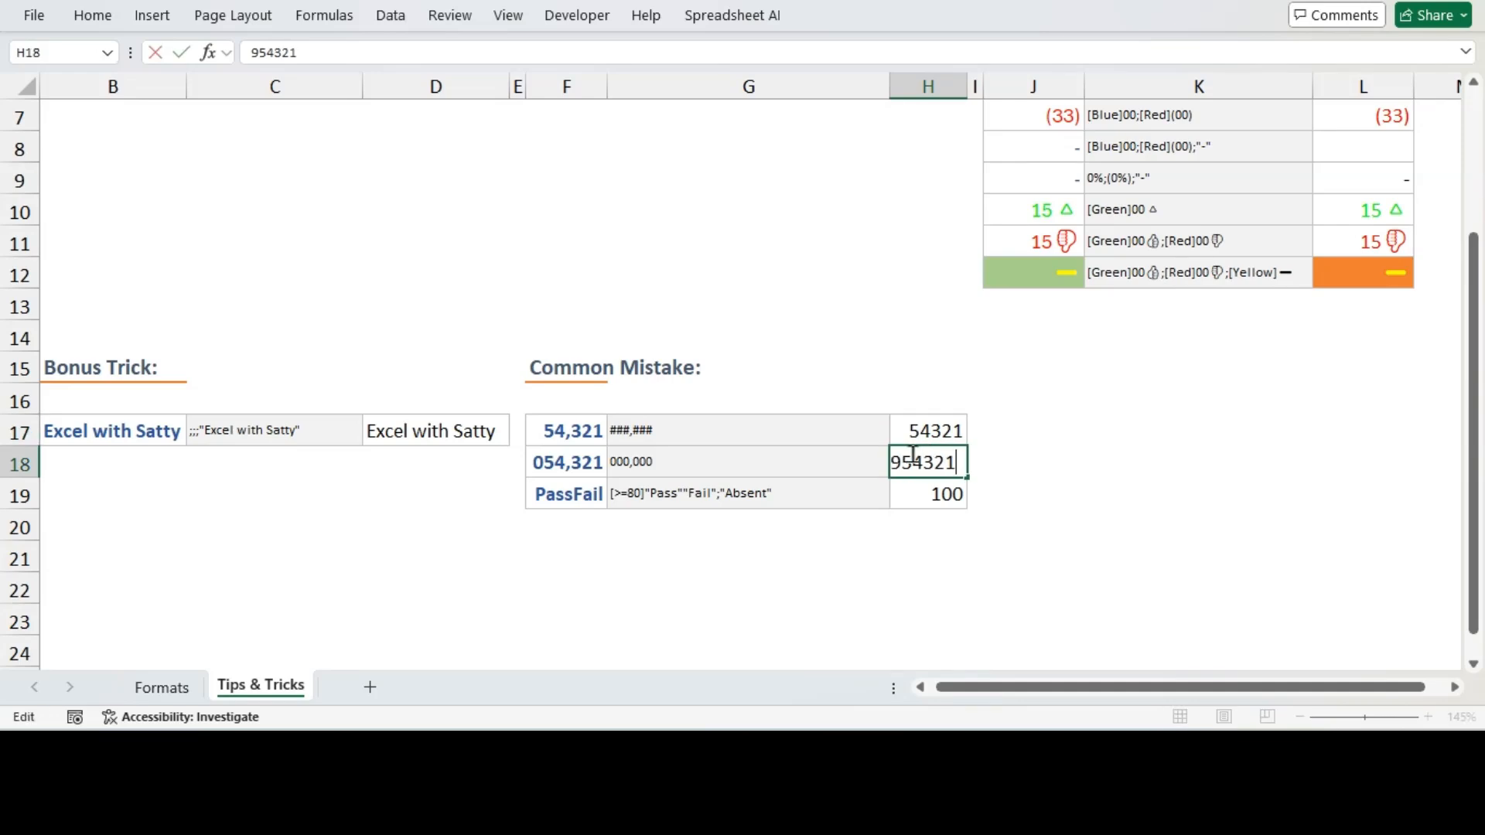
pyautogui.press('Home')
pyautogui.press('Delete')
pyautogui.press('Return')
# Inspect the format codes in G17 and G18
pyautogui.press('Up')
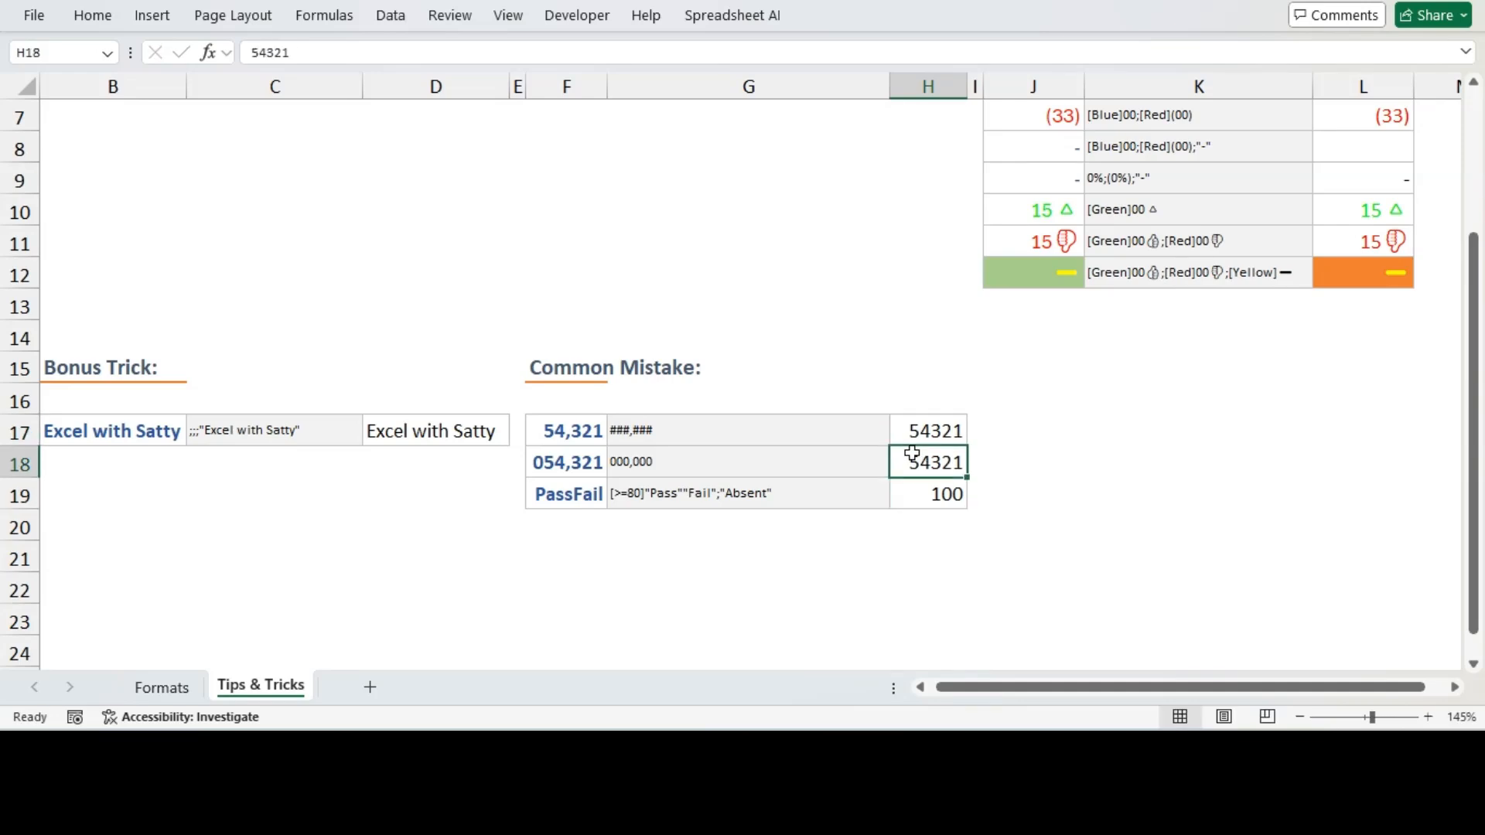
pyautogui.click(771, 432)
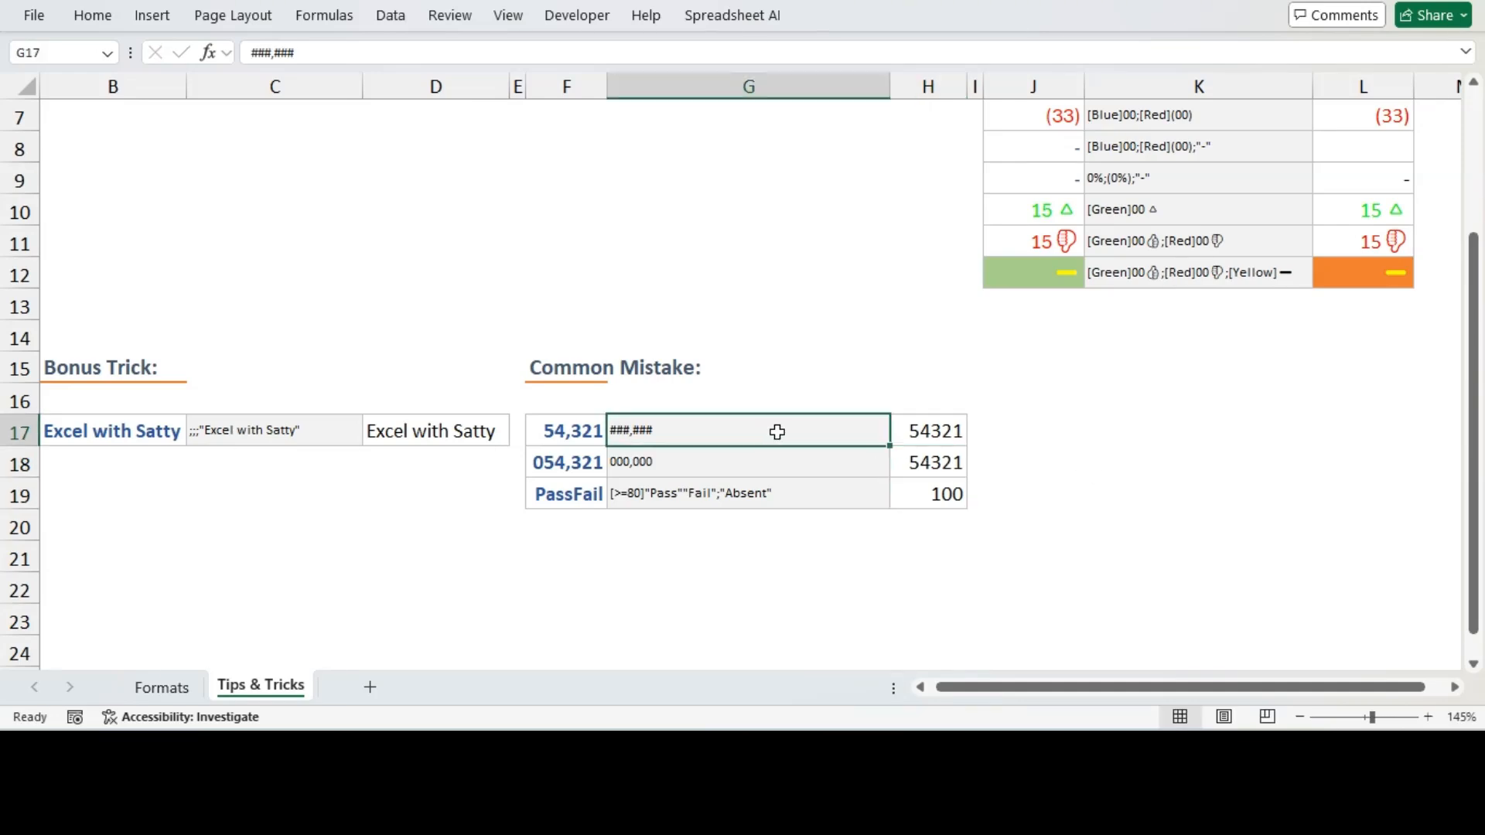
pyautogui.click(698, 464)
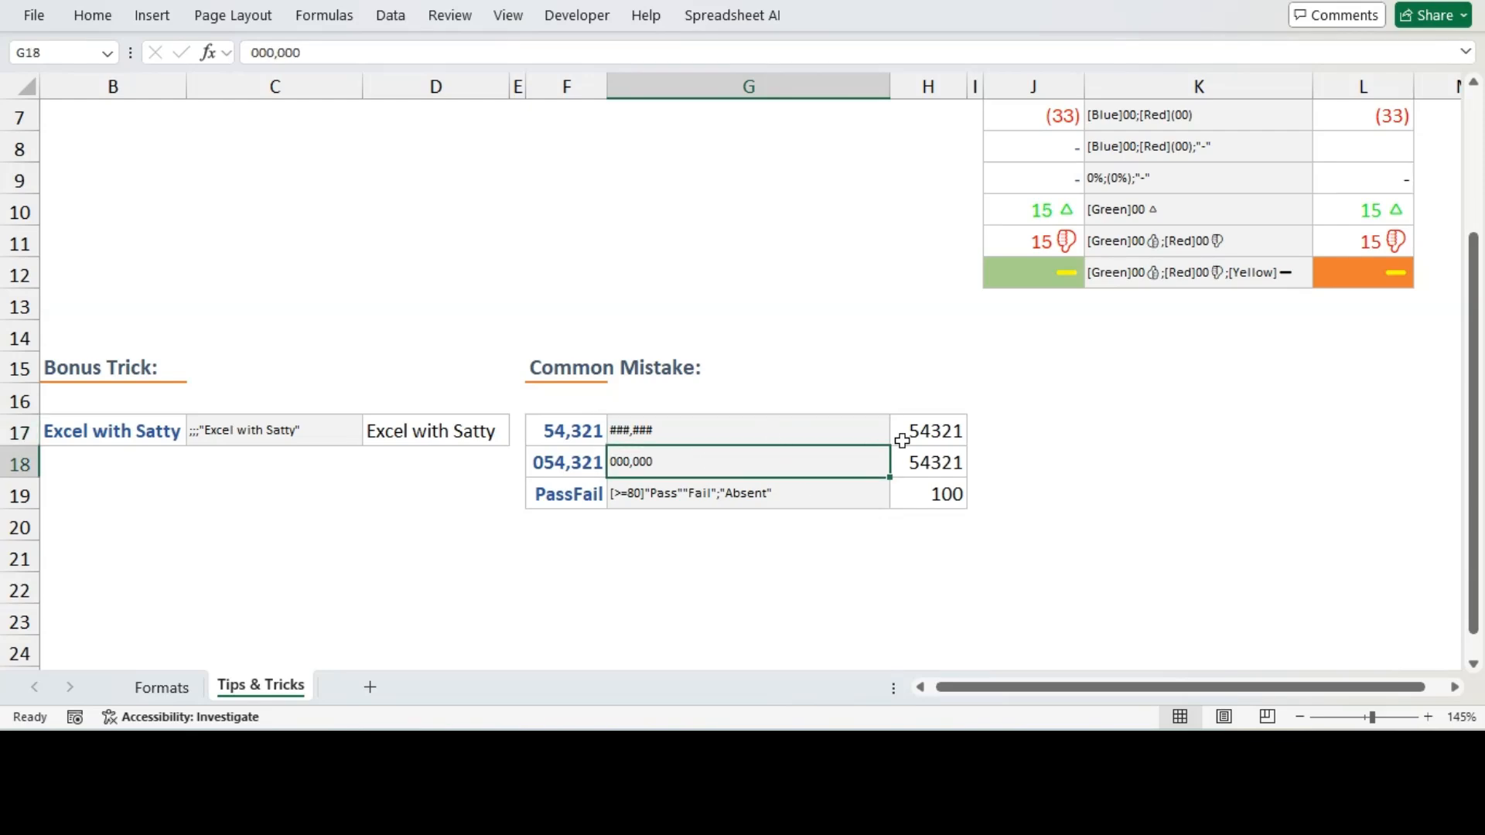
# Apply the custom number format ###,### to cell H17
pyautogui.click(945, 438)
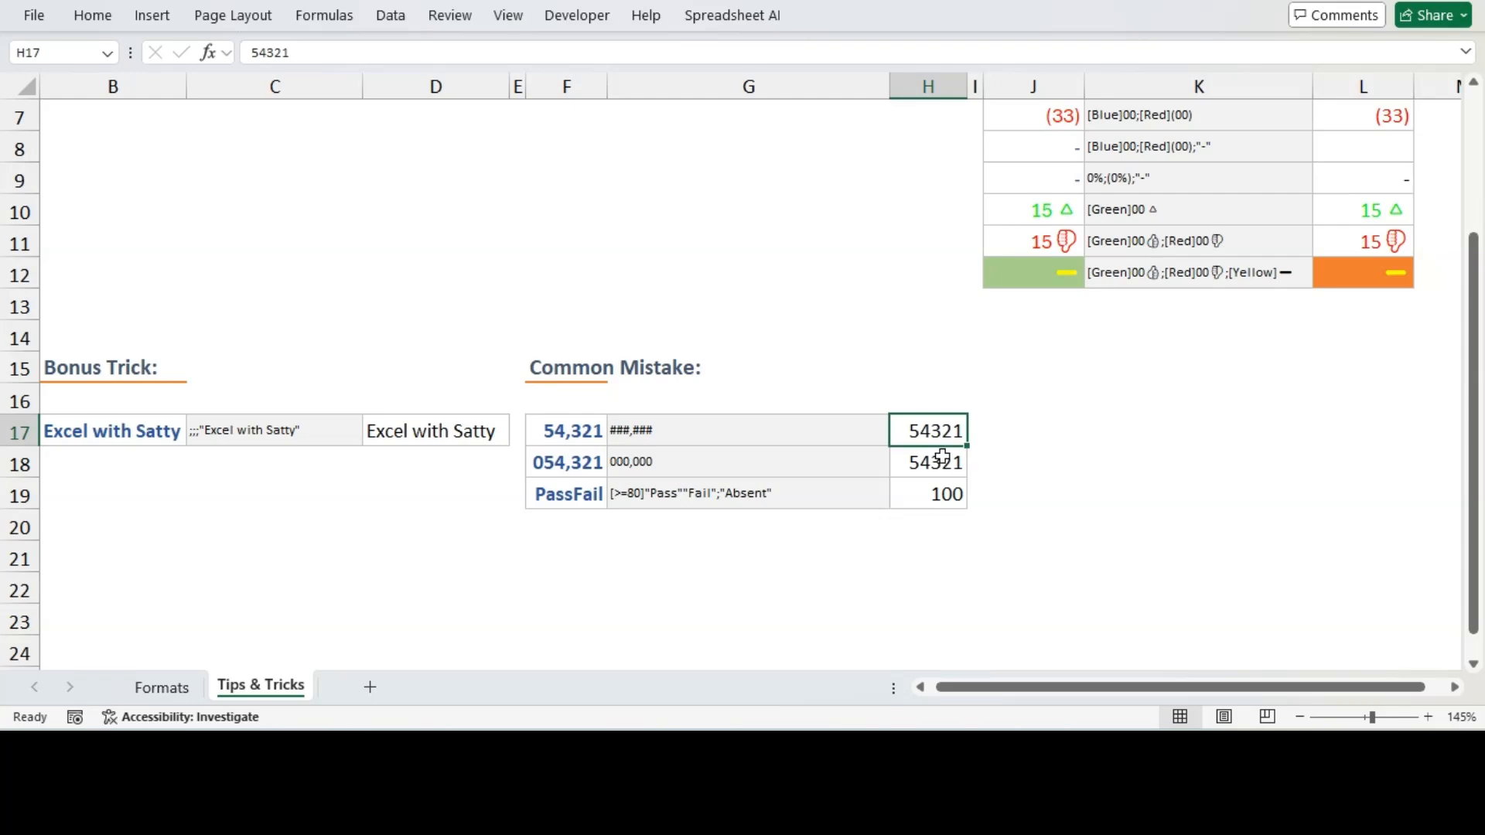
pyautogui.hotkey('ctrl', '1')
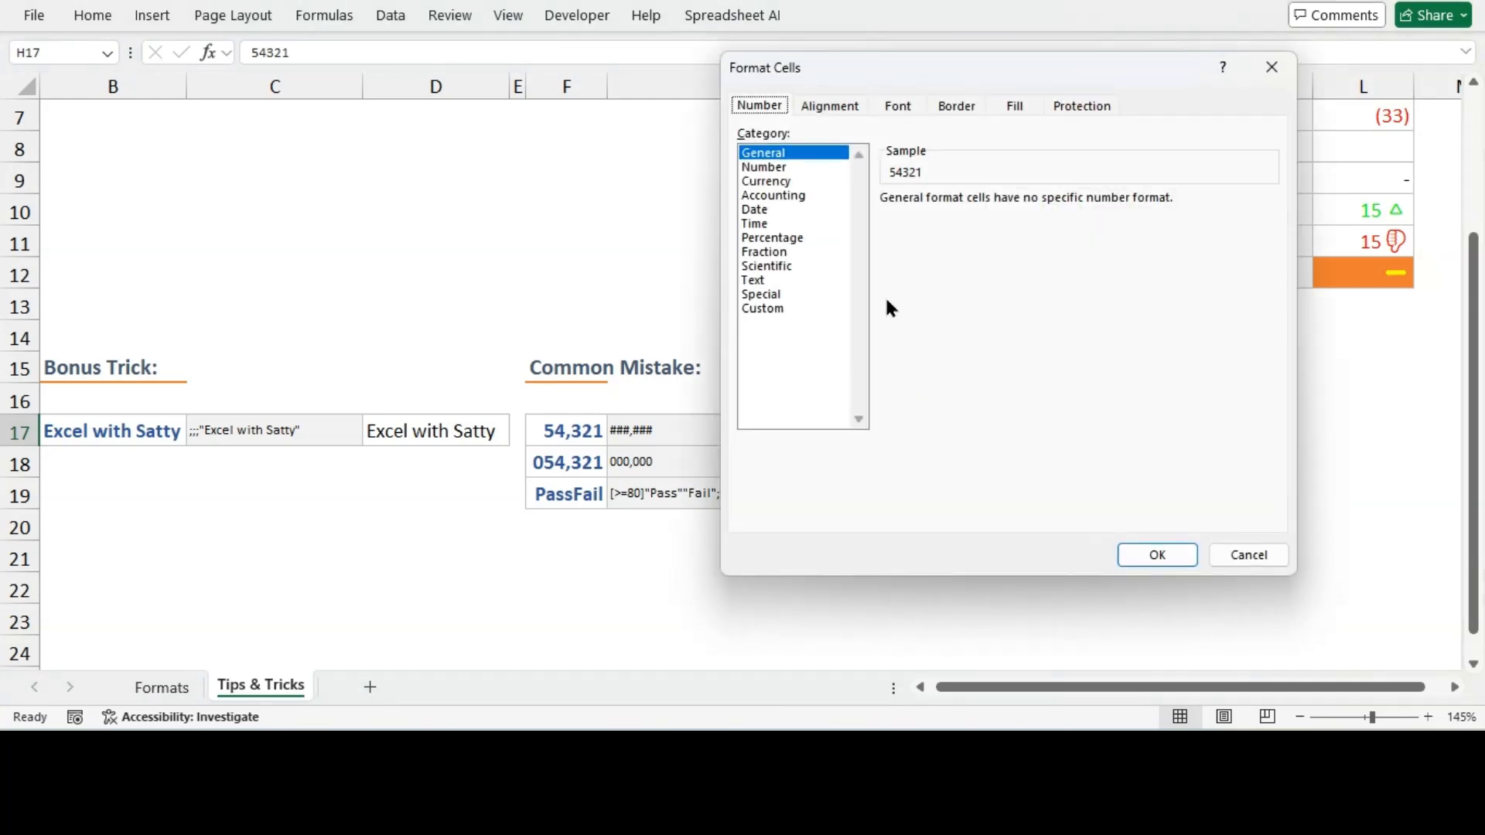
pyautogui.click(773, 308)
pyautogui.moveTo(945, 218); pyautogui.dragTo(859, 218)
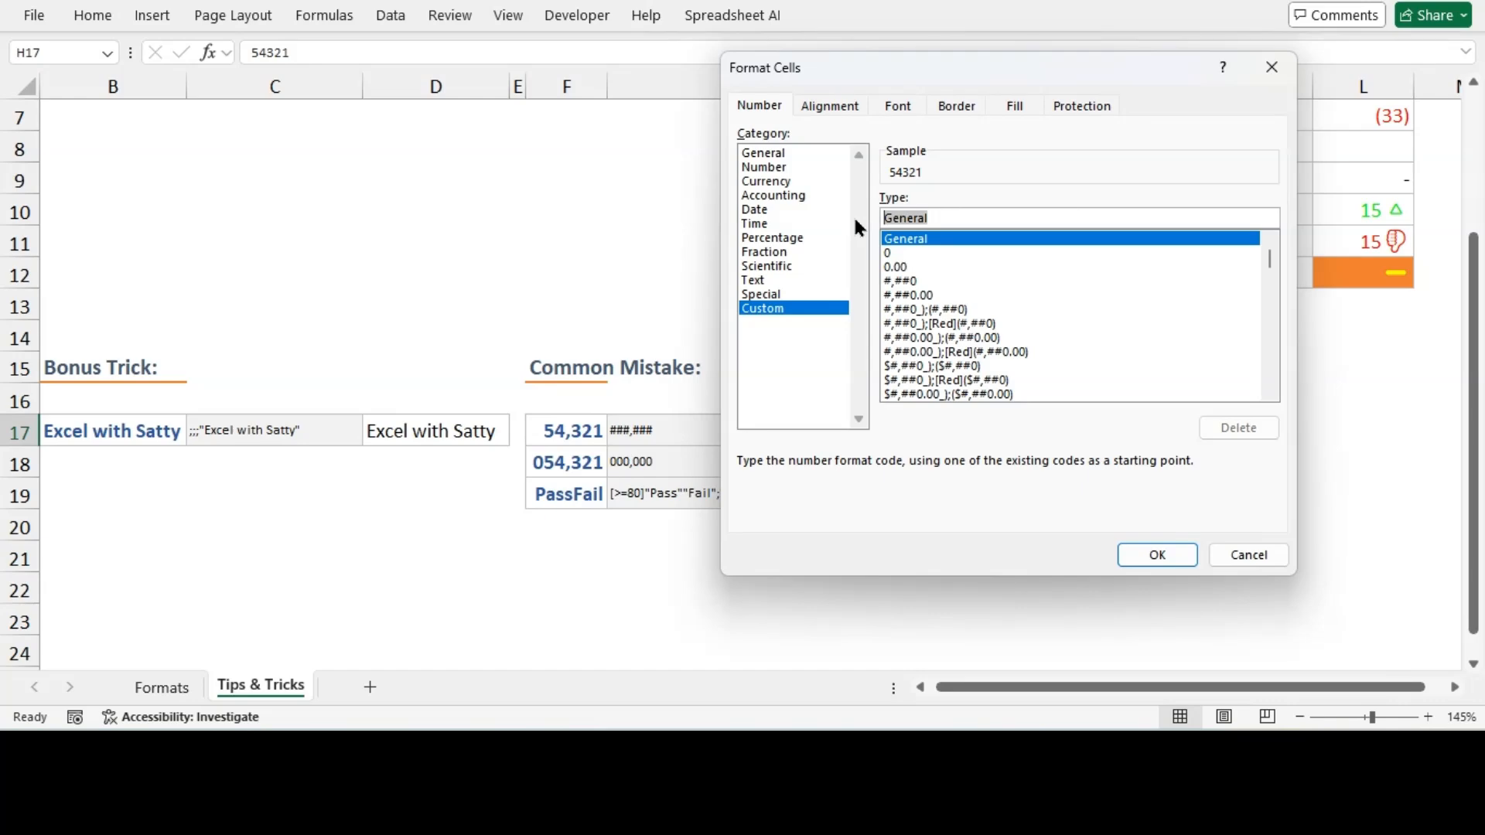
pyautogui.write('###,##')
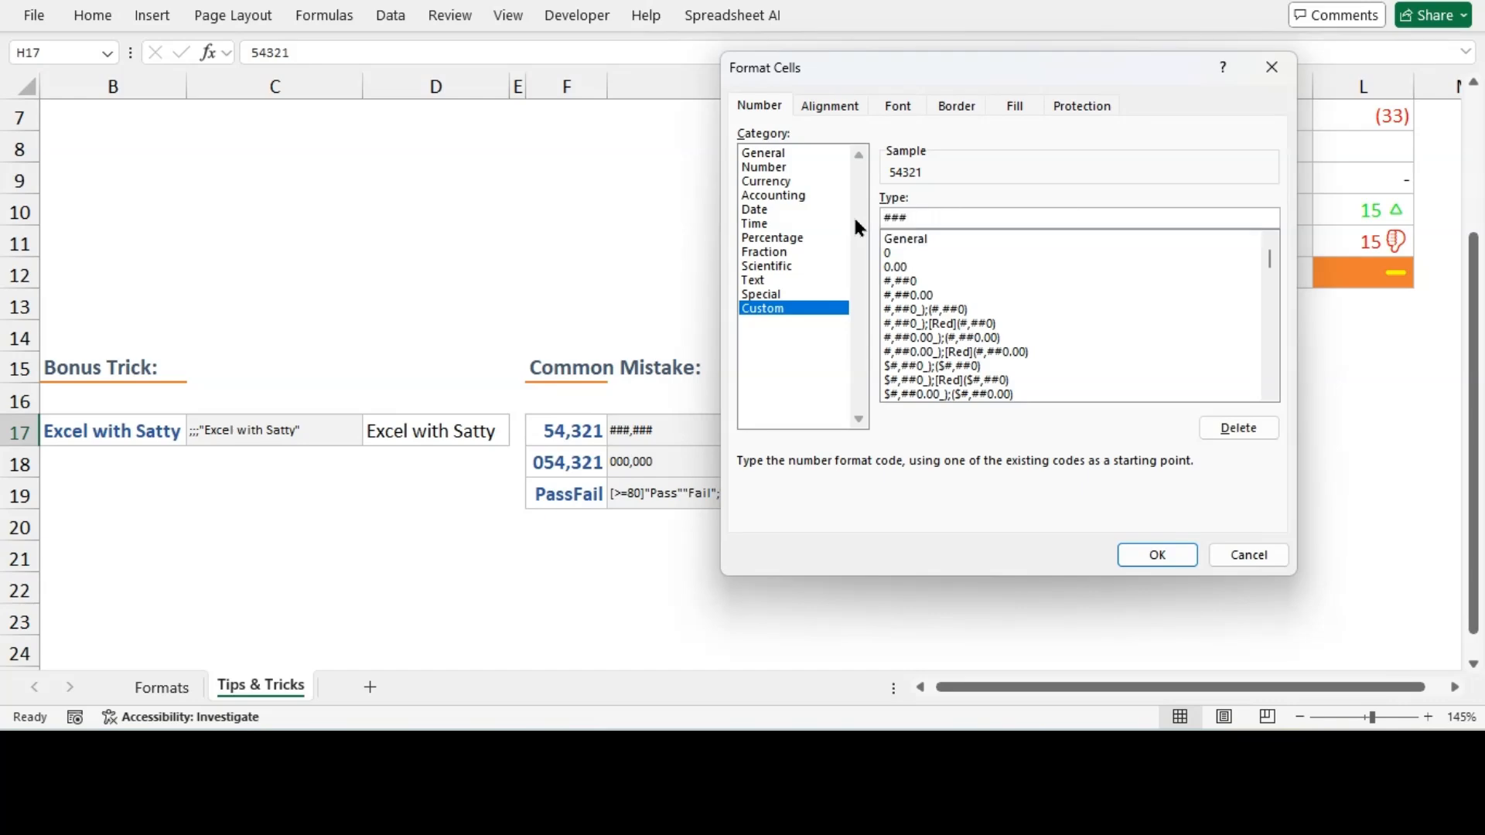
pyautogui.write('#')
pyautogui.click(1147, 553)
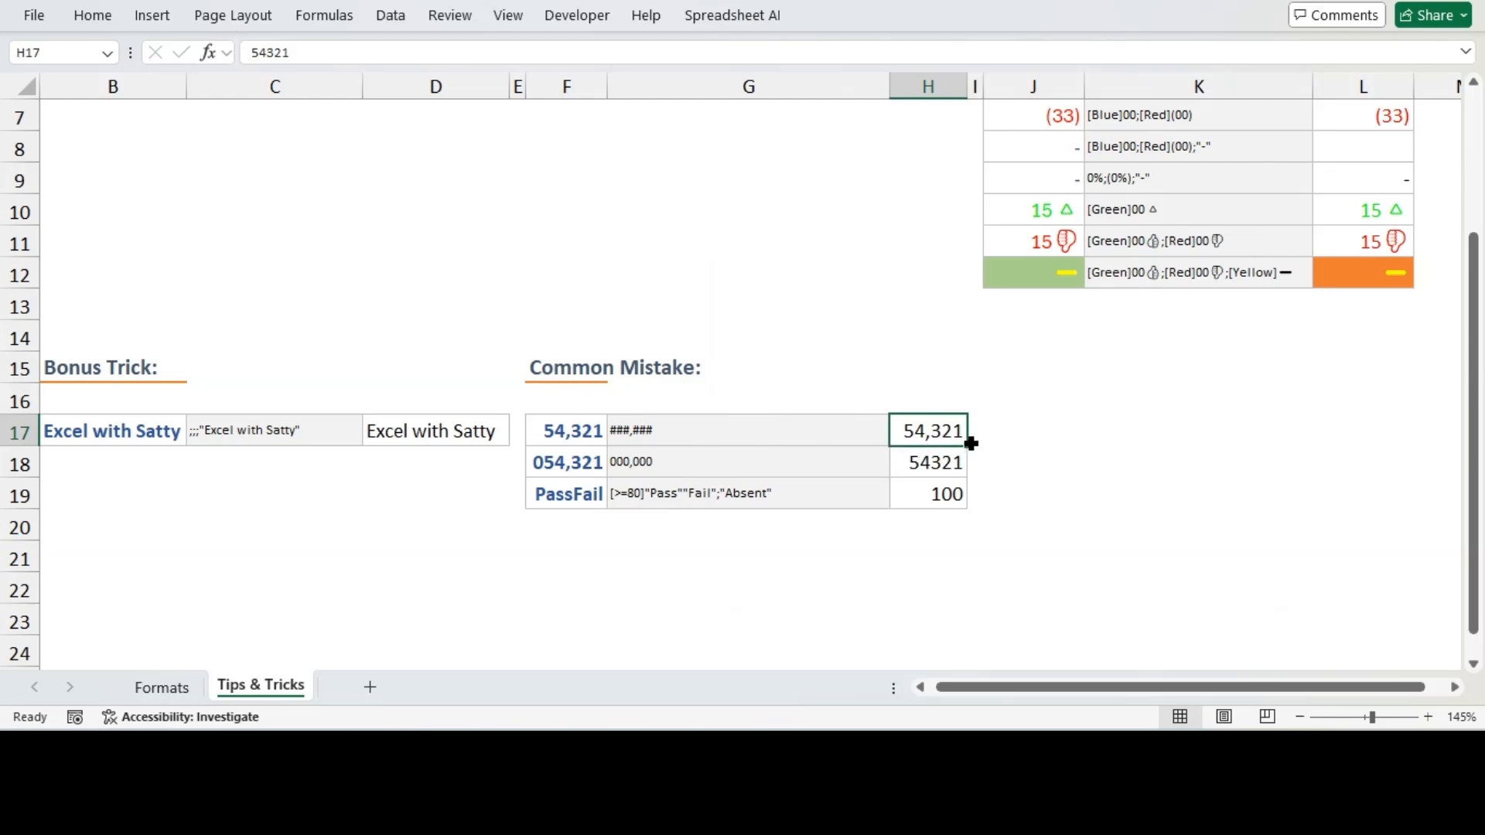
# Apply the custom number format 000,000 to cell H18 and AutoFit column H's width
pyautogui.click(919, 461)
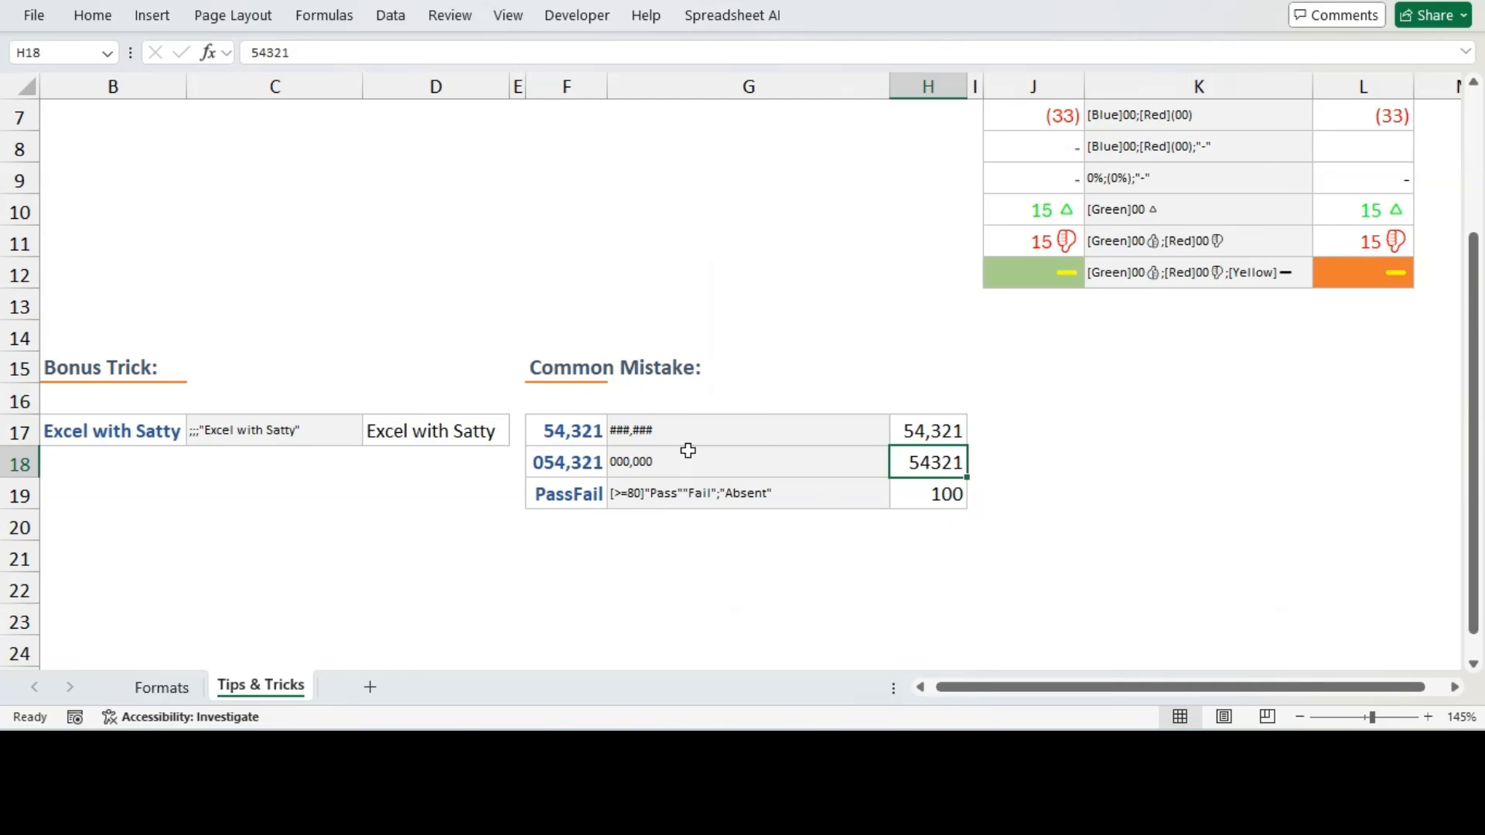
pyautogui.hotkey('ctrl', '1')
pyautogui.click(762, 307)
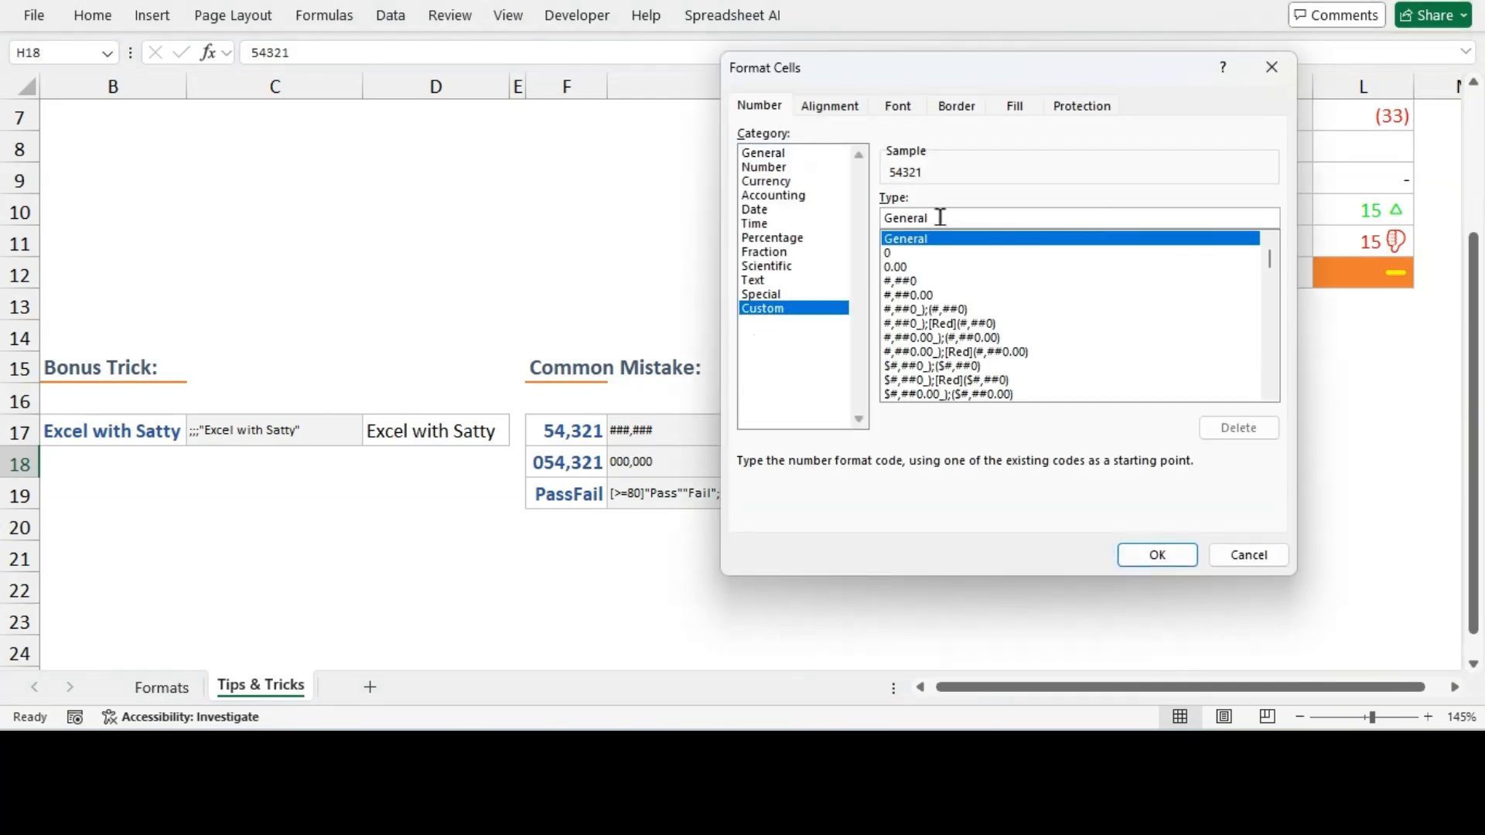
pyautogui.moveTo(941, 218); pyautogui.dragTo(868, 223)
pyautogui.write('00')
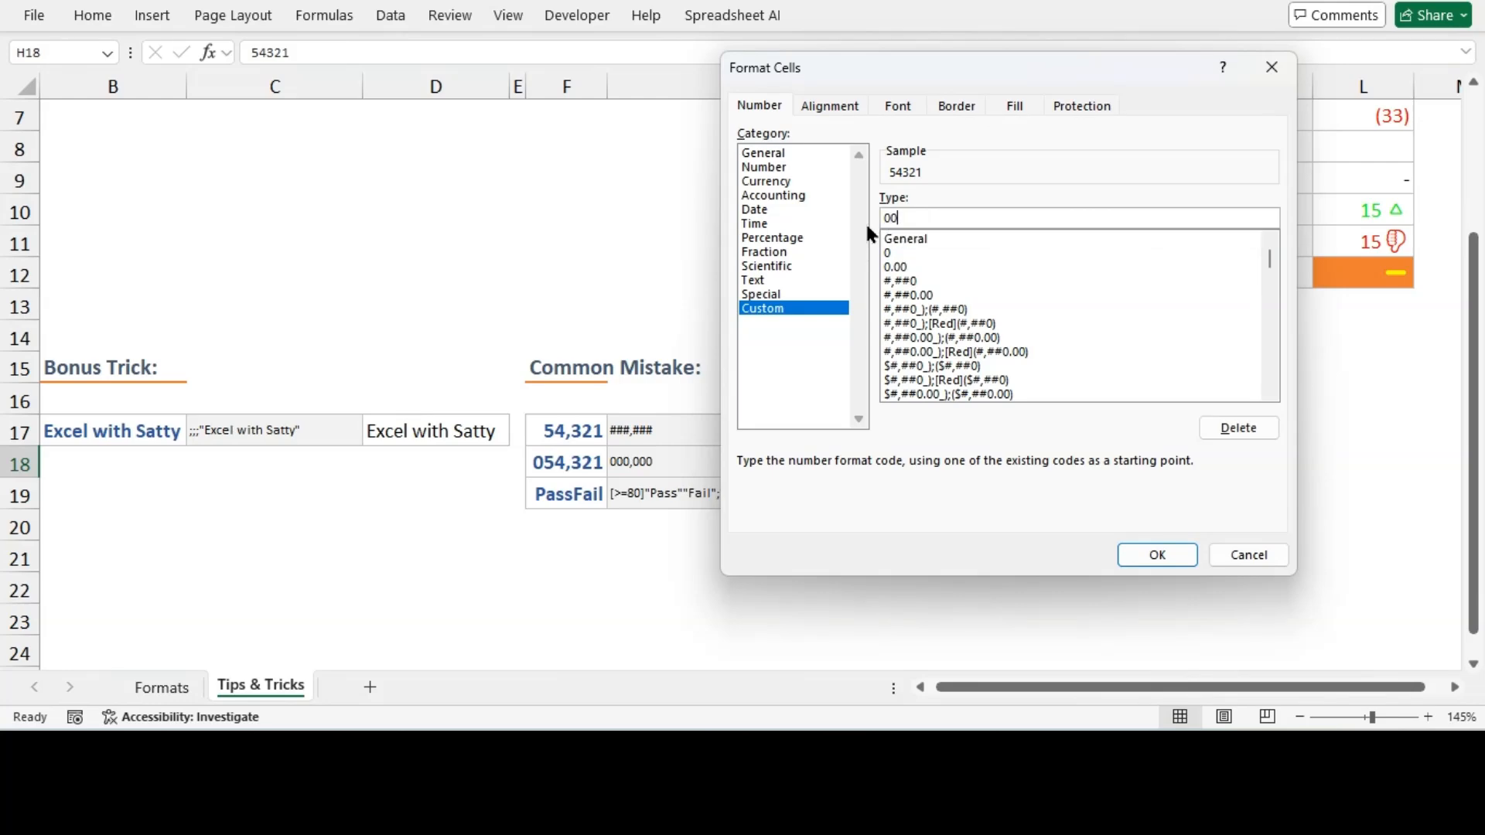
pyautogui.write('0,000')
pyautogui.click(1141, 565)
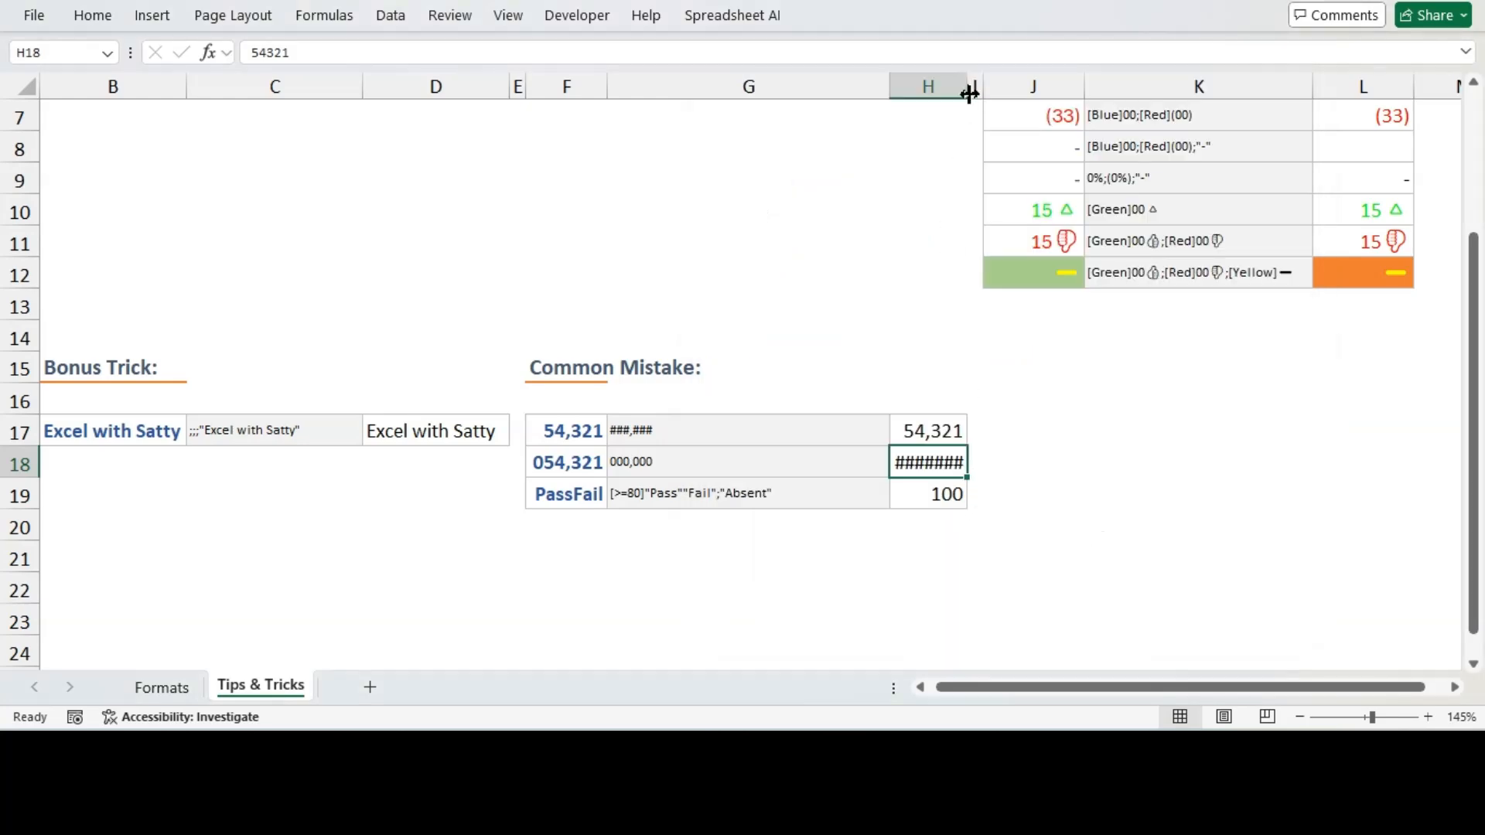
pyautogui.doubleClick(966, 88)
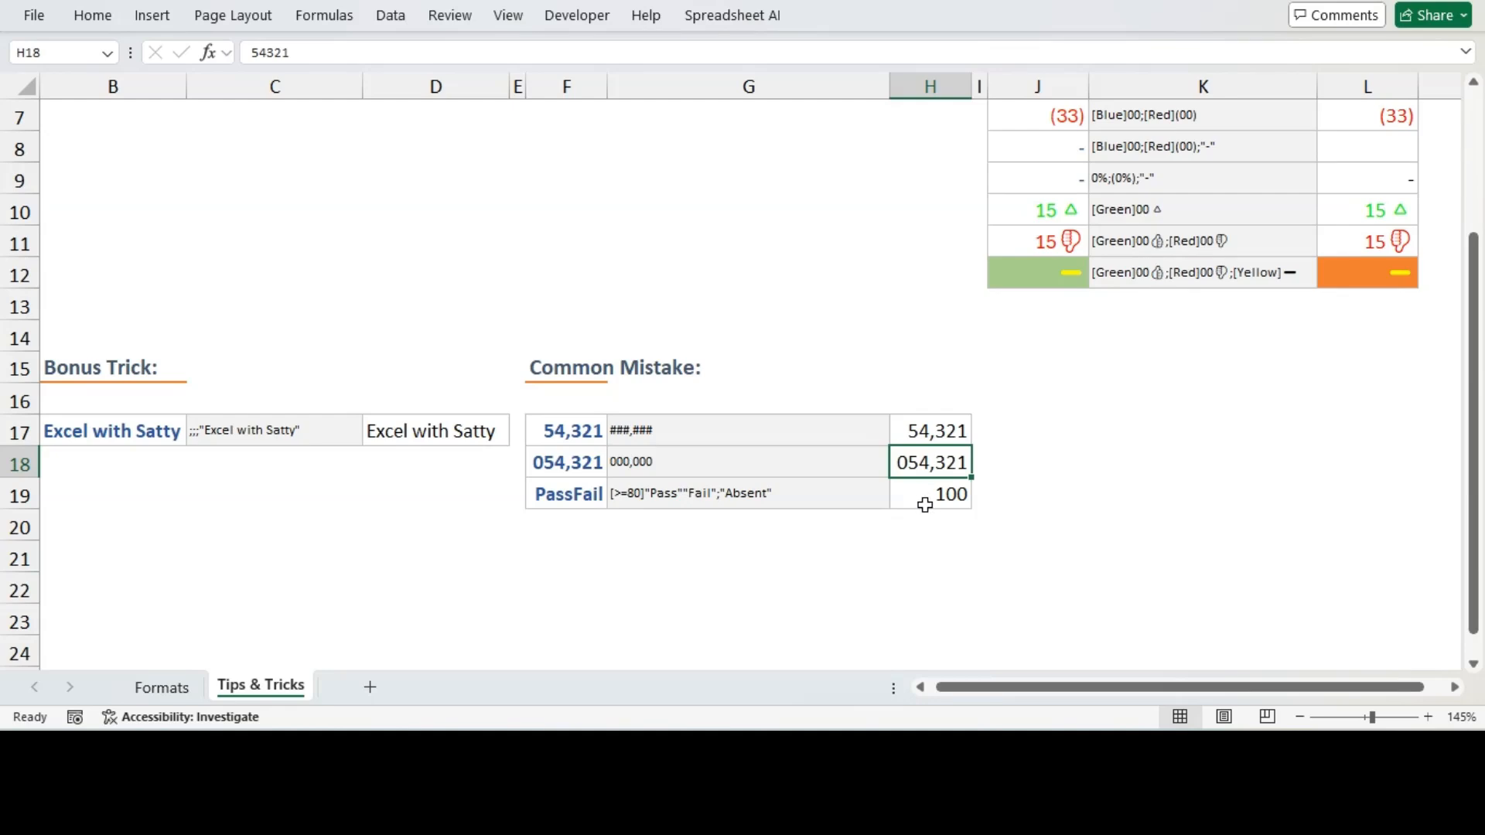
# Copy G19's format code [>=80]"Pass""Fail";"Absent" and apply it as H19's custom number format
pyautogui.click(693, 499)
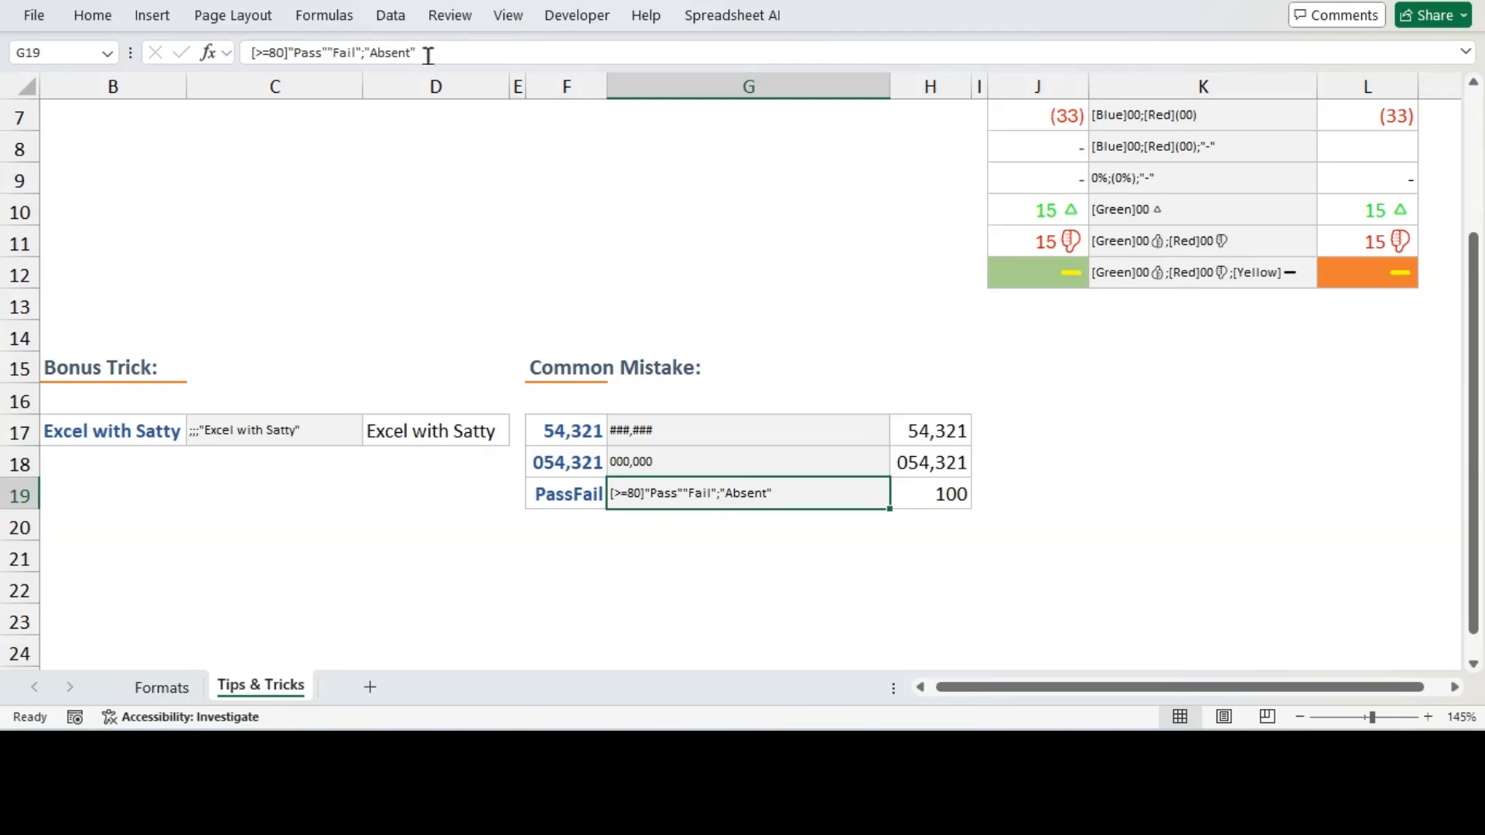
pyautogui.moveTo(425, 52); pyautogui.dragTo(265, 111)
pyautogui.hotkey('ctrl', 'c')
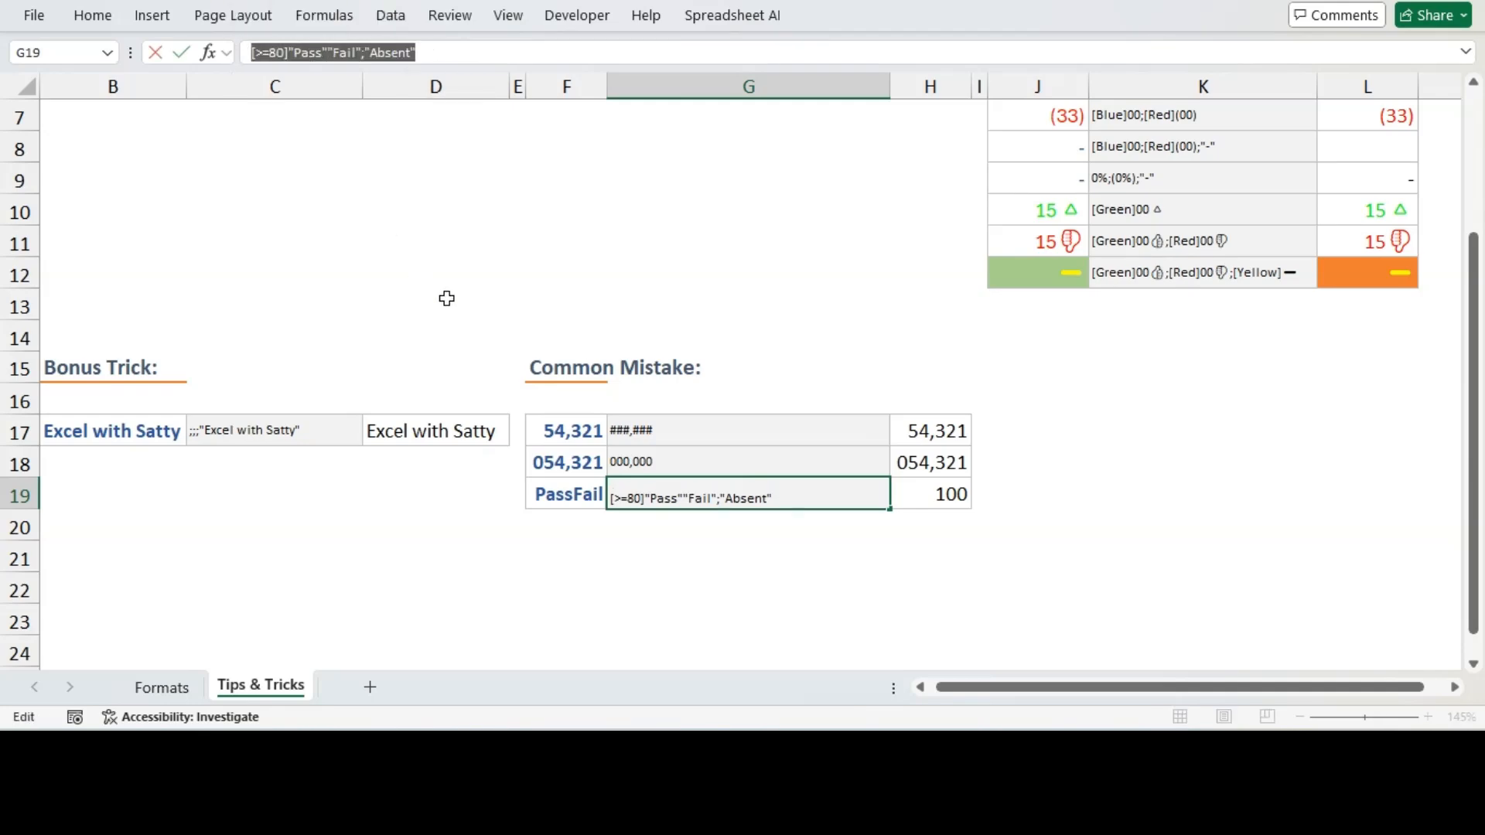
pyautogui.click(925, 493)
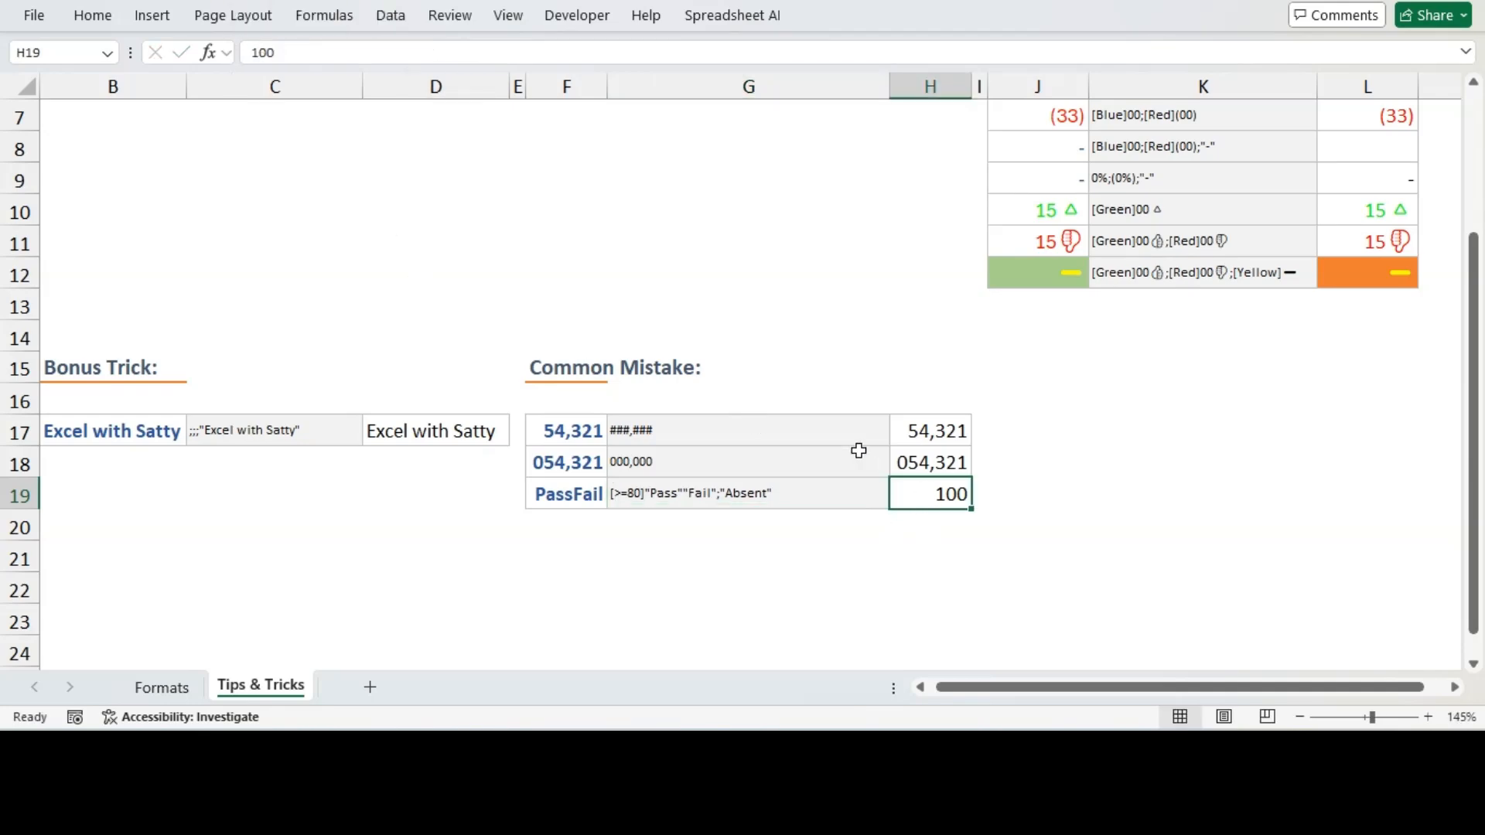
pyautogui.scroll(2, 851, 441)
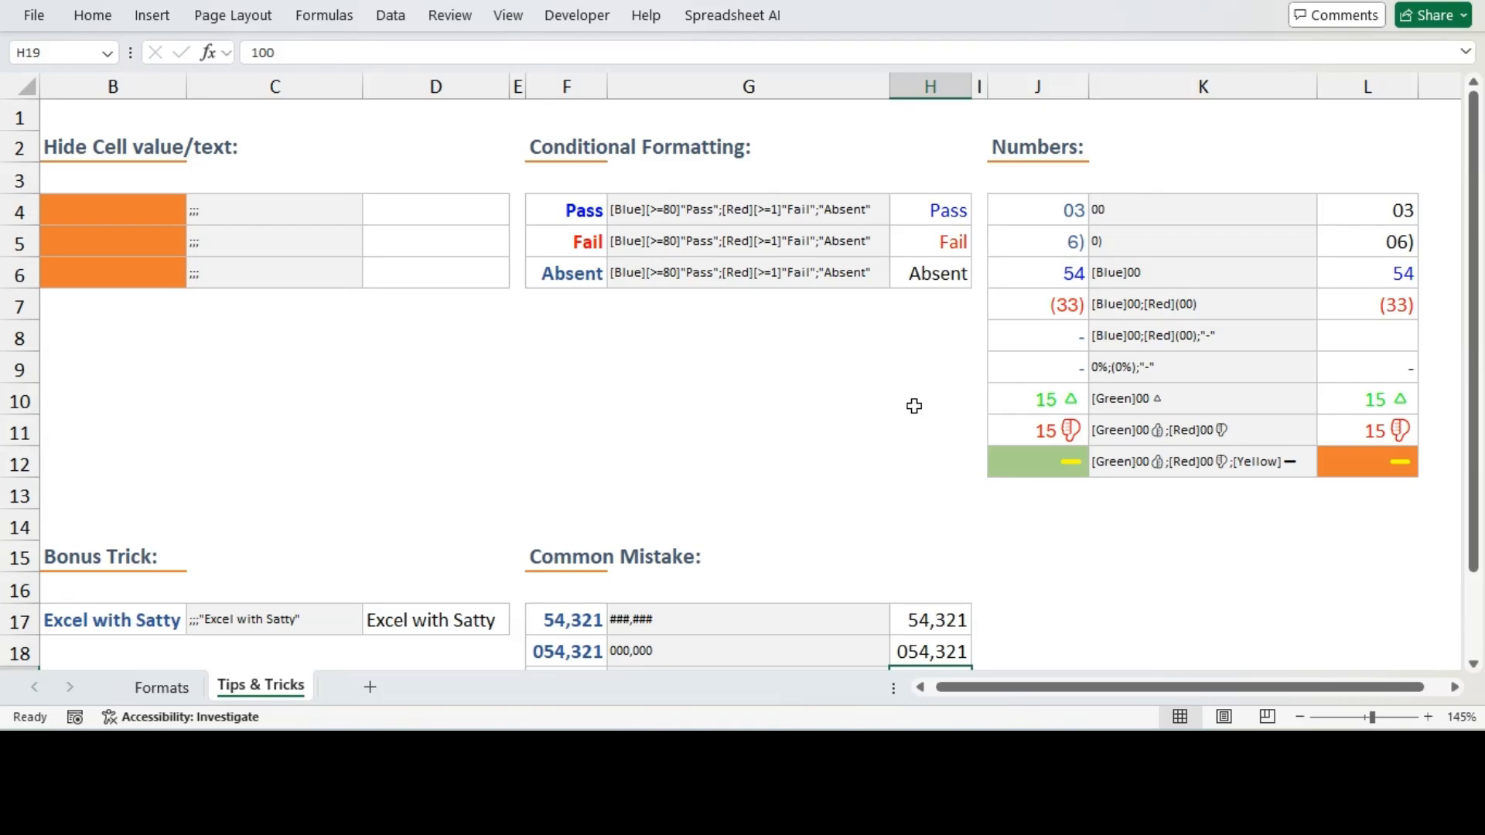
pyautogui.scroll(-2, 921, 487)
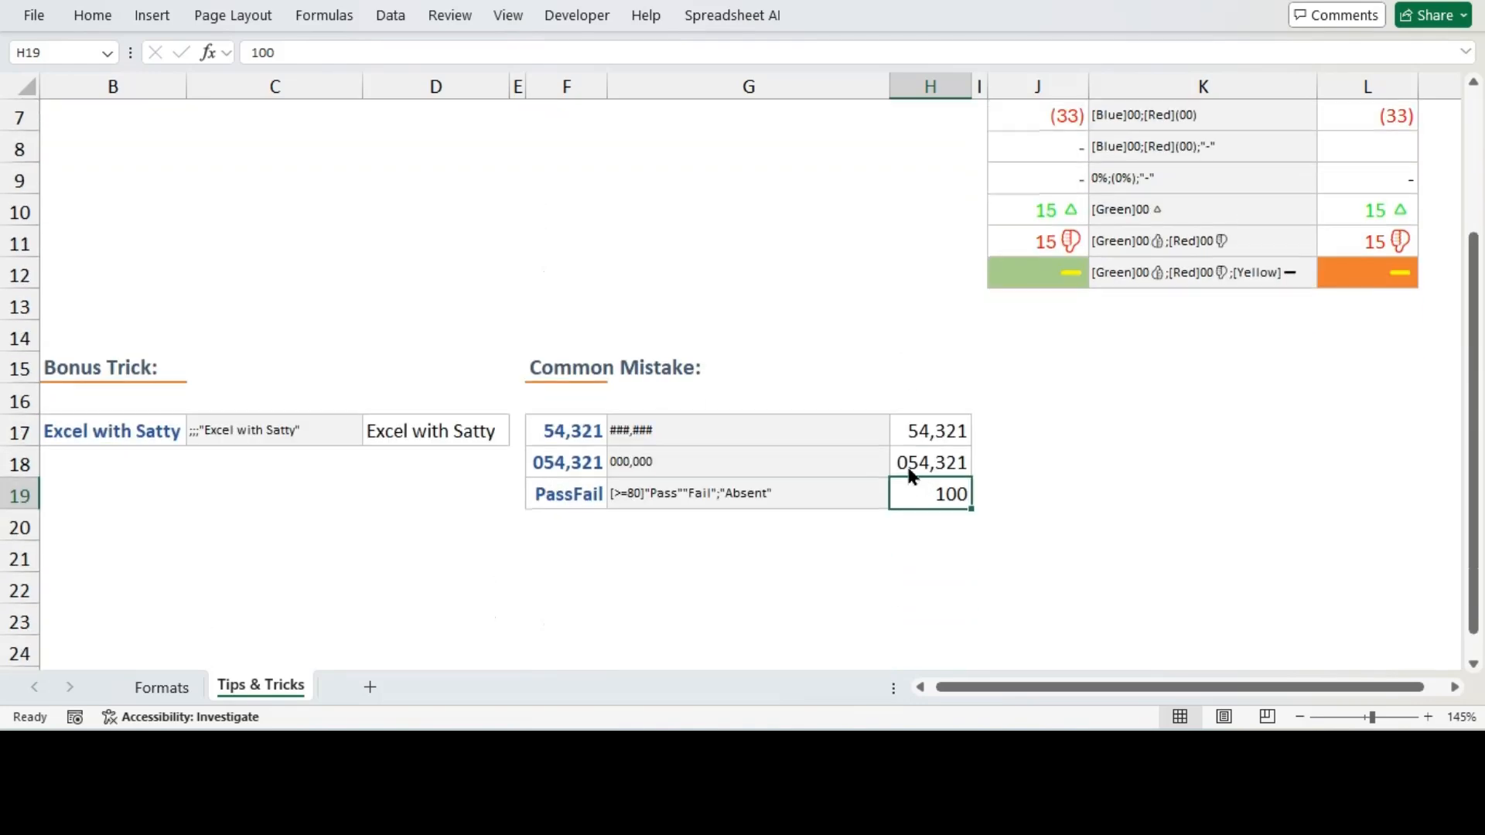
pyautogui.hotkey('ctrl', '1')
pyautogui.click(770, 309)
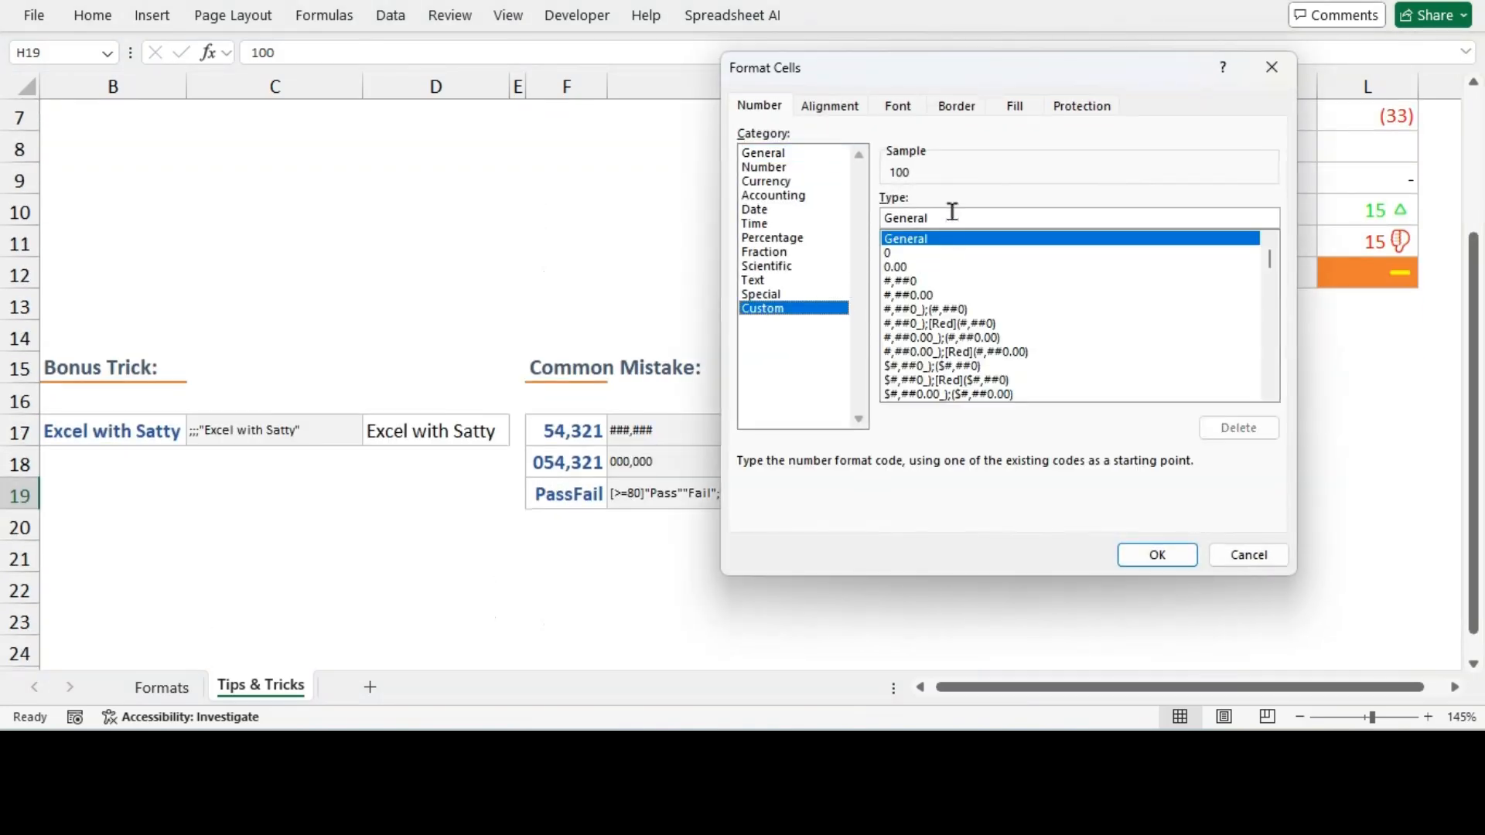
pyautogui.hotkey('ctrl', 'v')
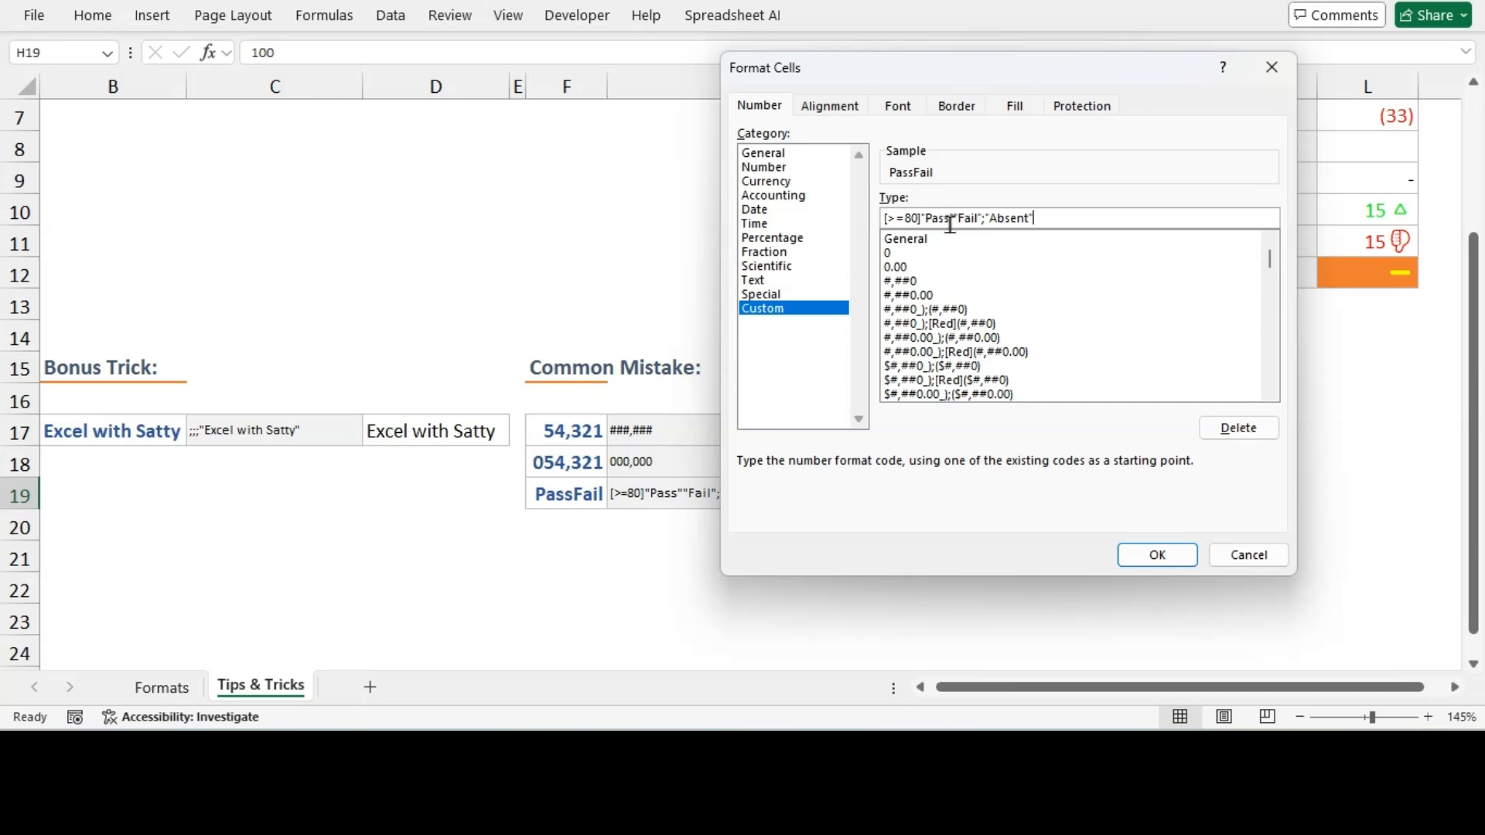
pyautogui.click(1158, 552)
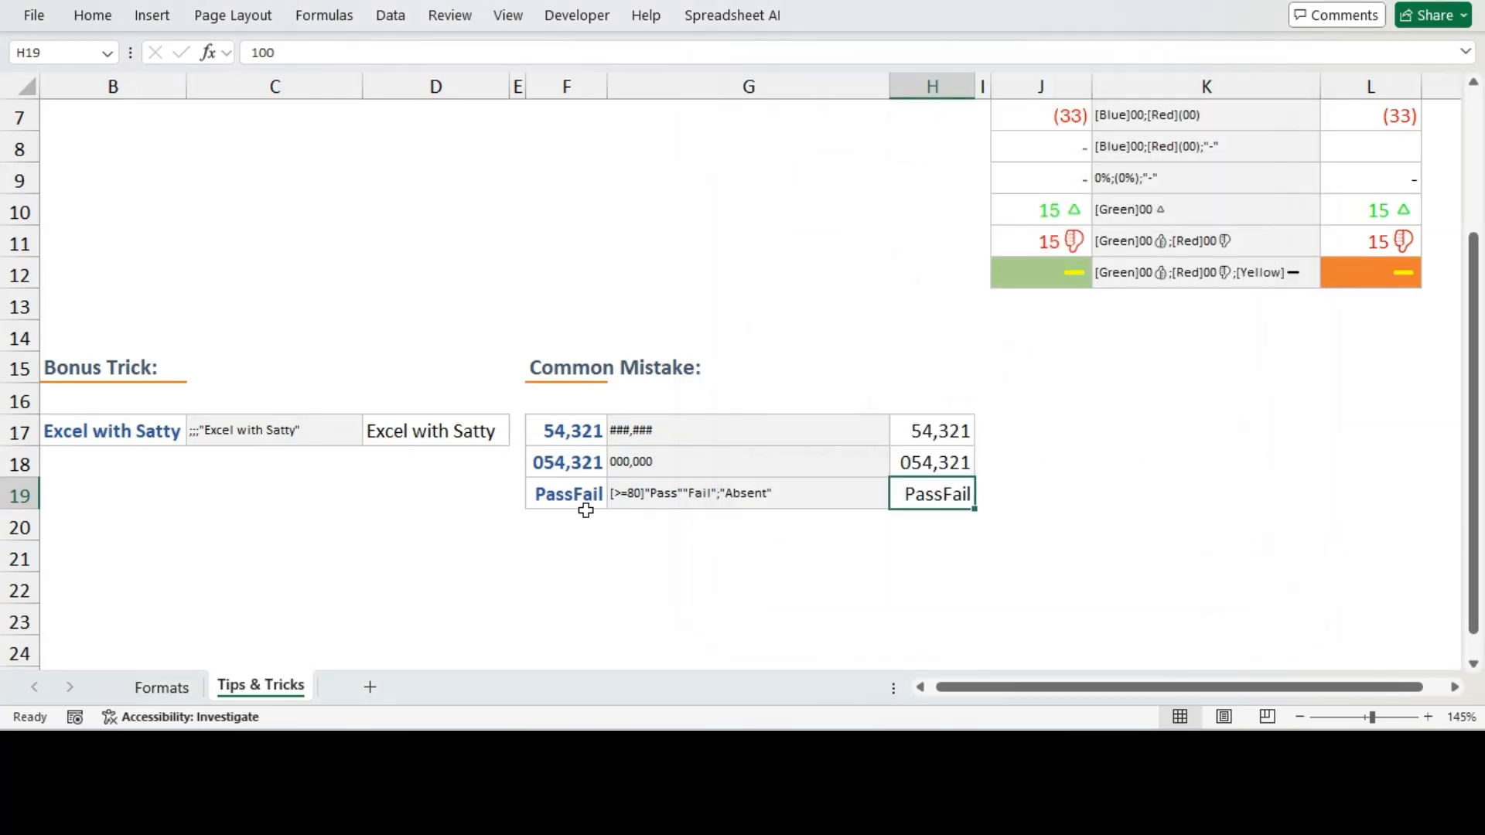